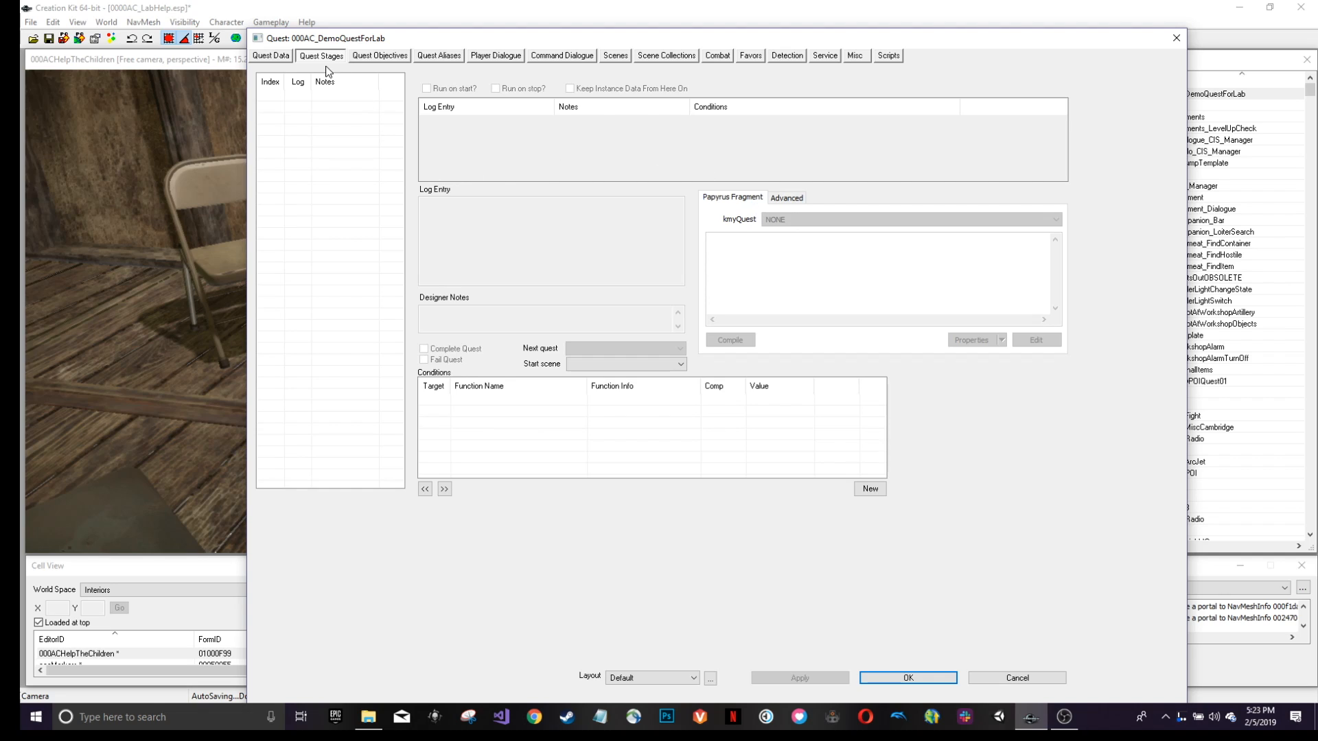
Add a quest stage with index 0 to the demo quest.
right_click(316, 97)
left_click(332, 107)
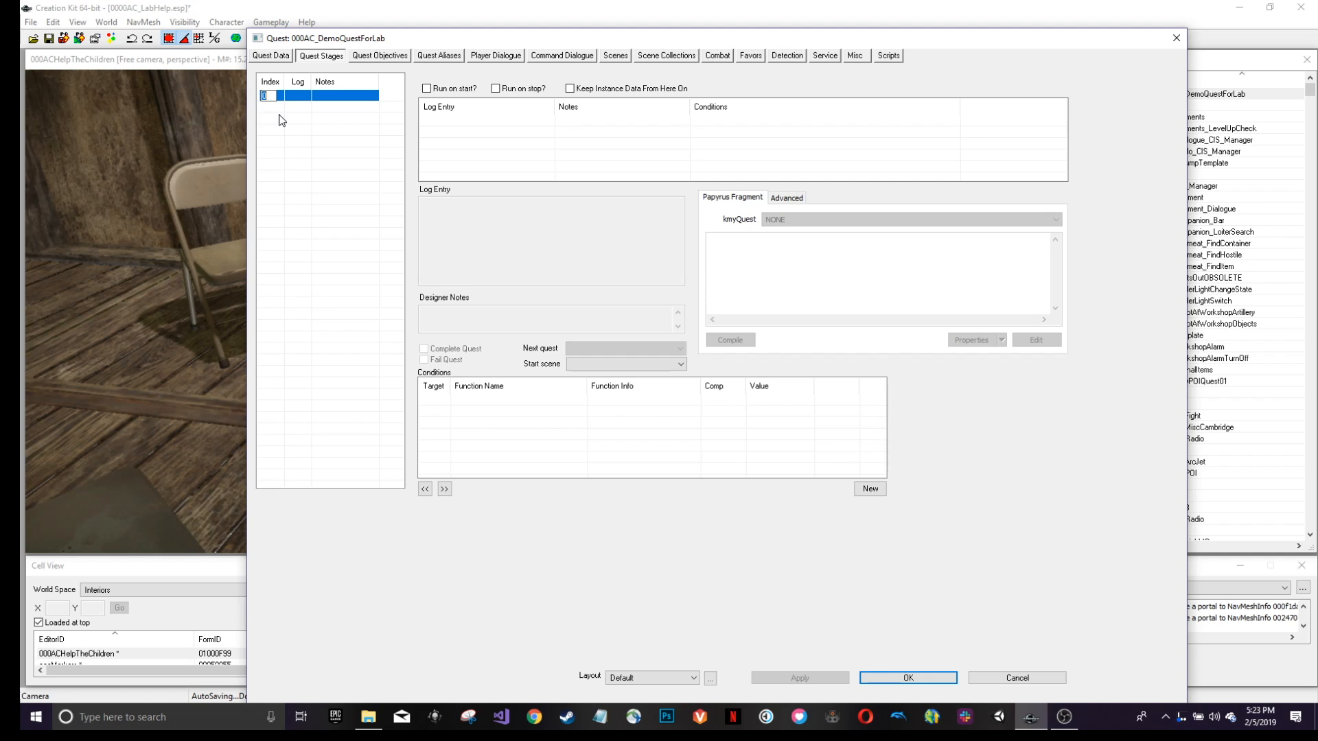
left_click(446, 132)
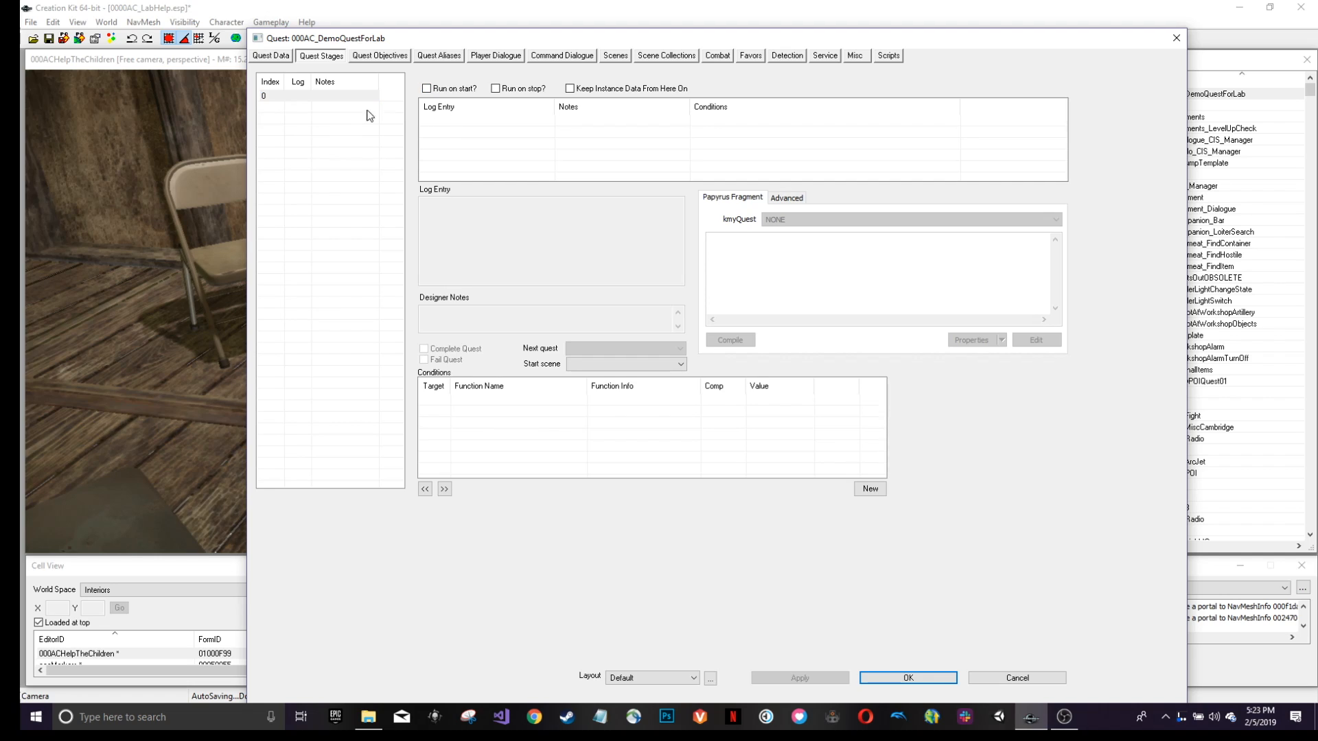
Add a second quest stage and set its index to 1.
right_click(295, 106)
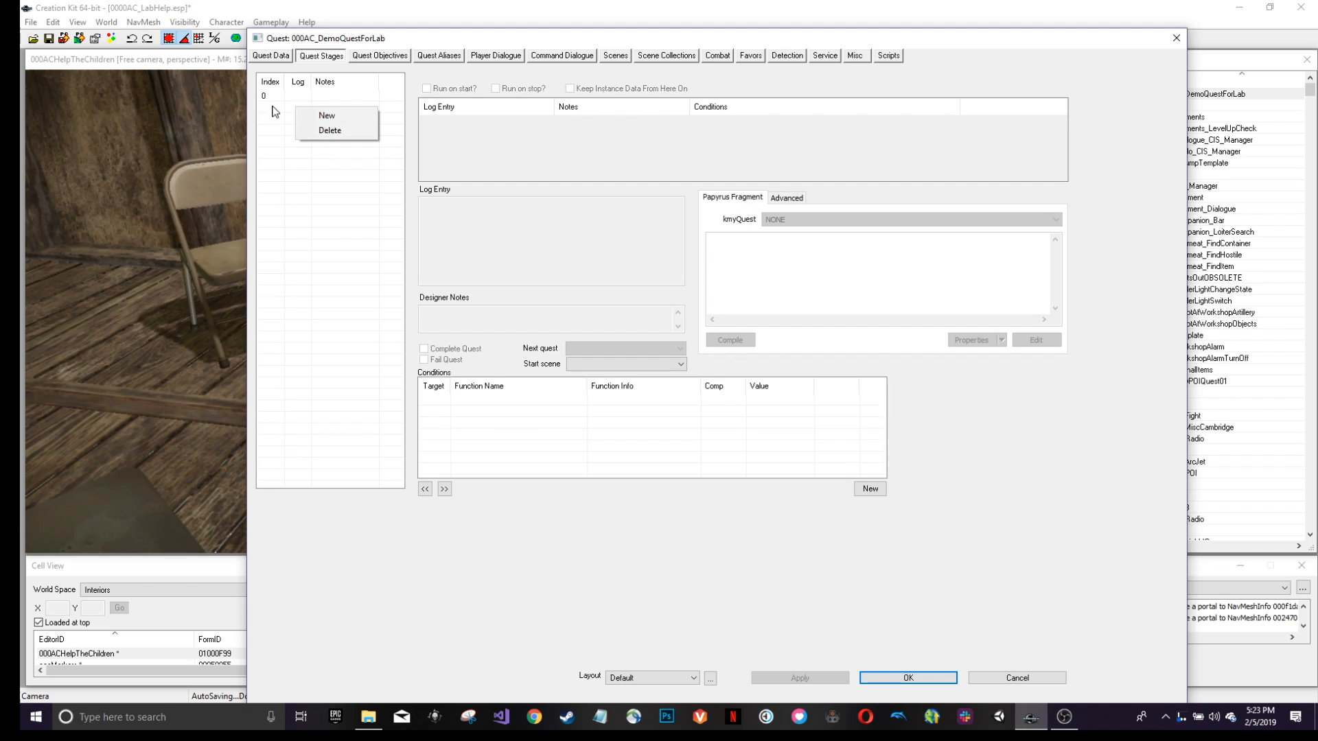
left_click(321, 116)
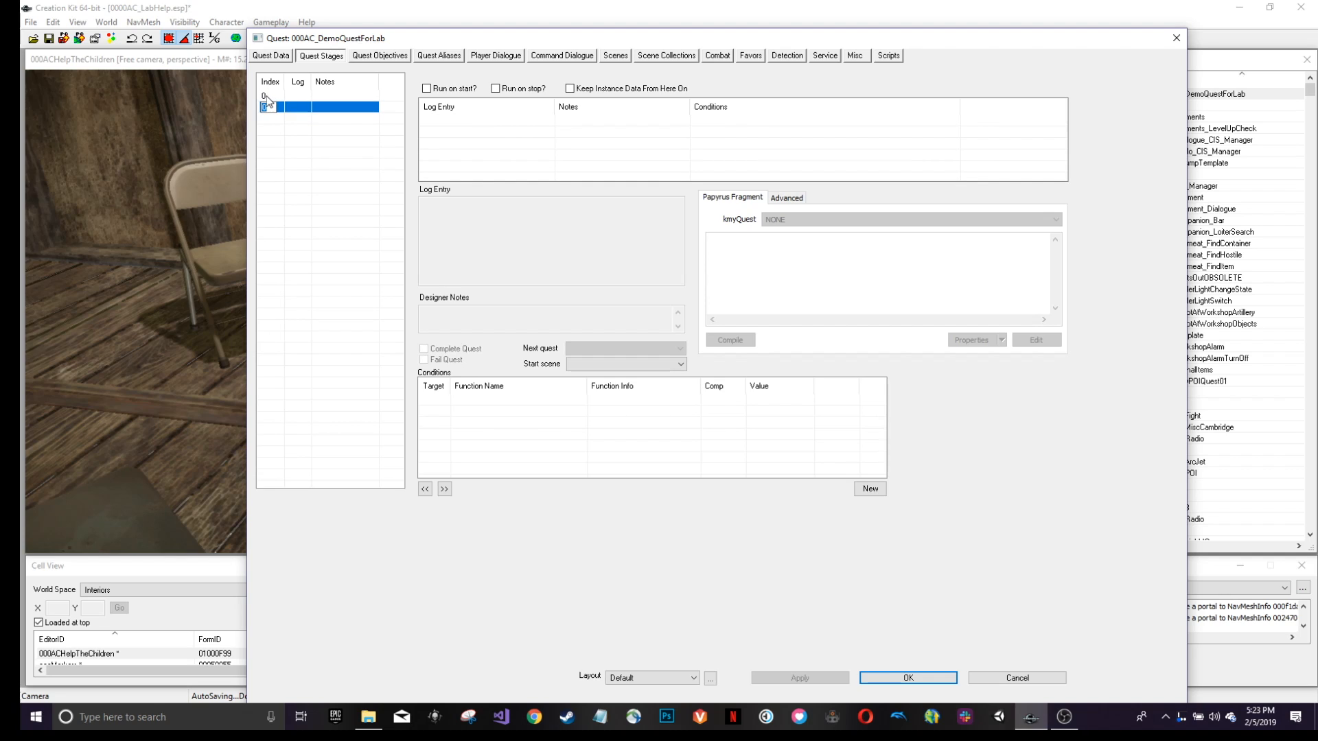
type("10")
key("Return")
left_click(269, 108)
type("1")
key("Return")
Give stage 0 a log entry reading "NOT NECESSARY" with the designer notes "QUEST BEGIN".
left_click(269, 96)
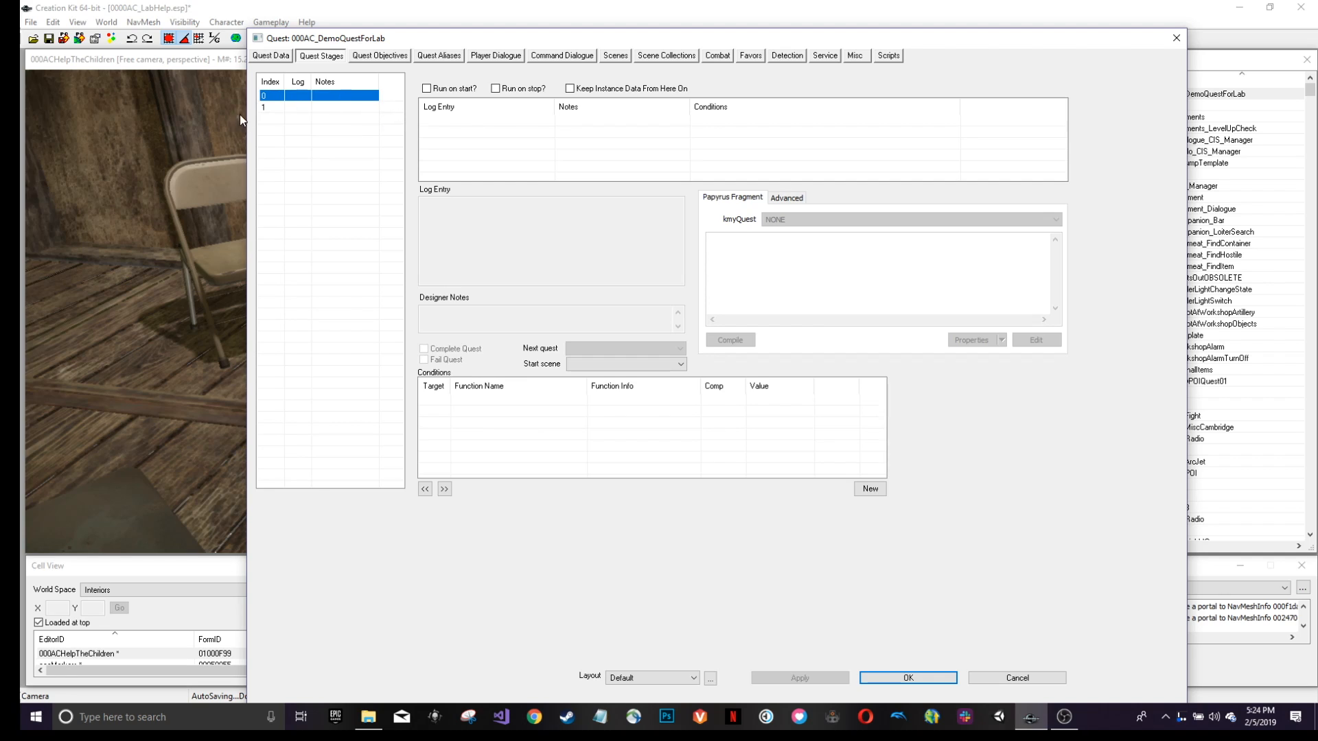
left_click(296, 109)
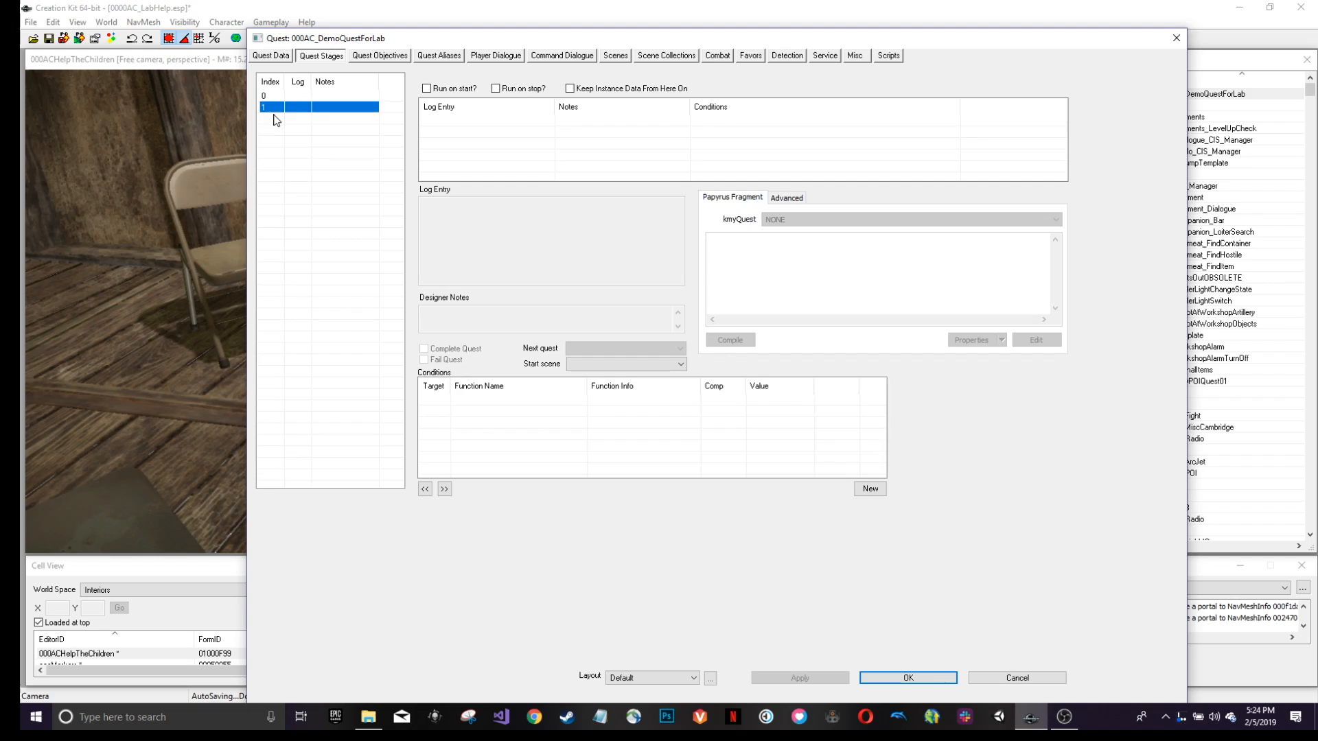
left_click(343, 96)
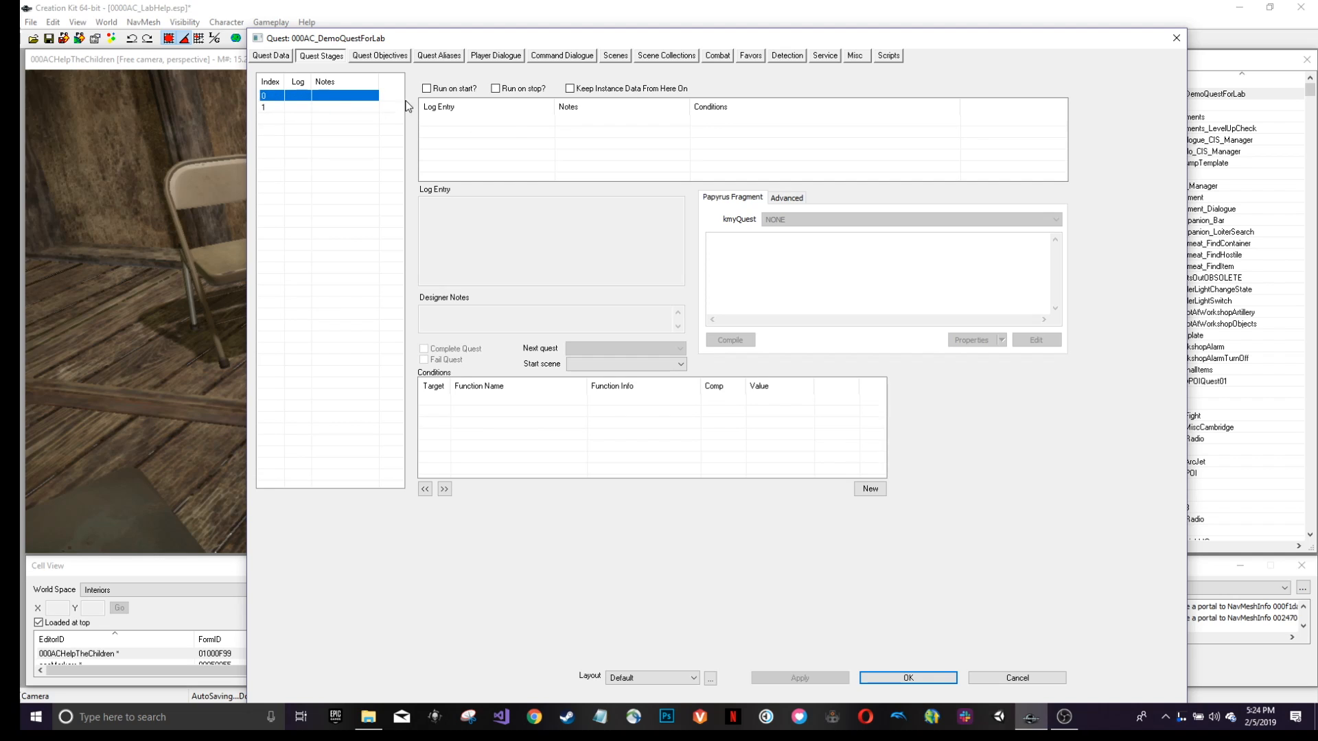
right_click(509, 129)
left_click(515, 132)
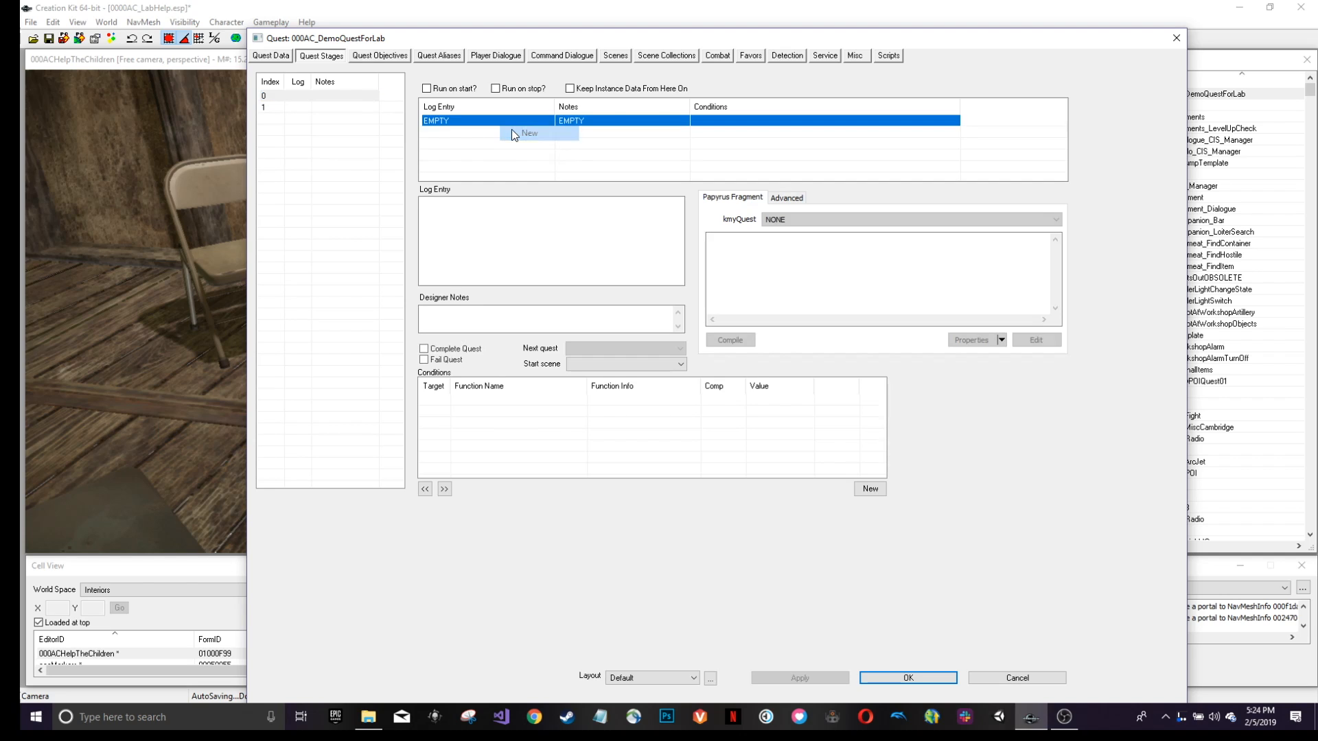
left_click(488, 220)
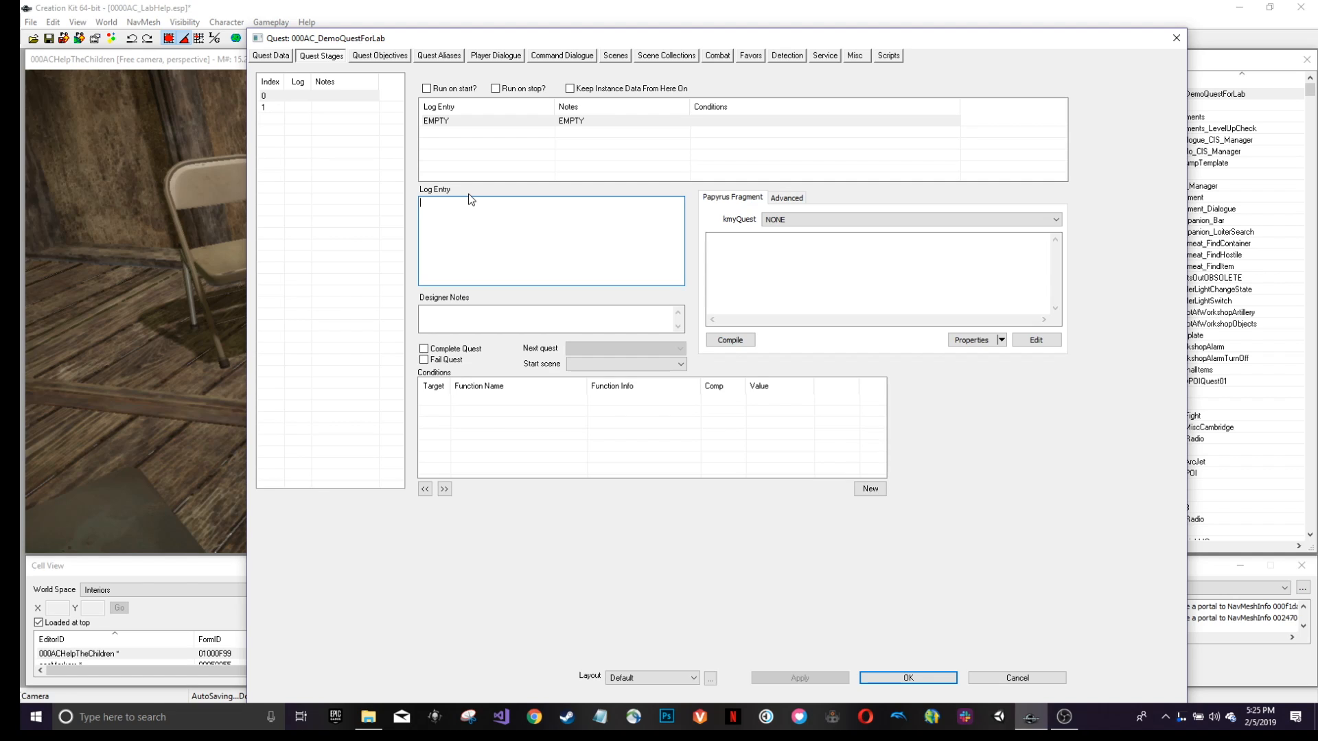
type("NOT NECESSARY")
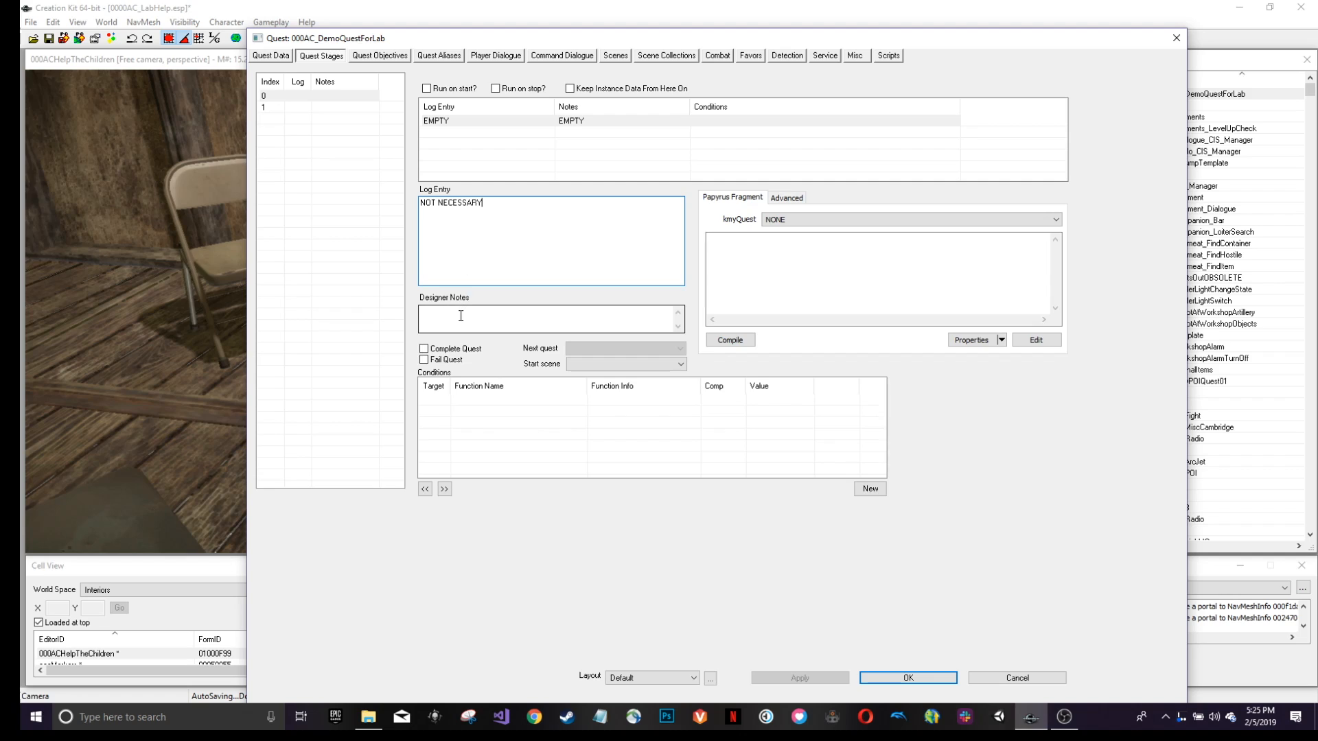
left_click(440, 313)
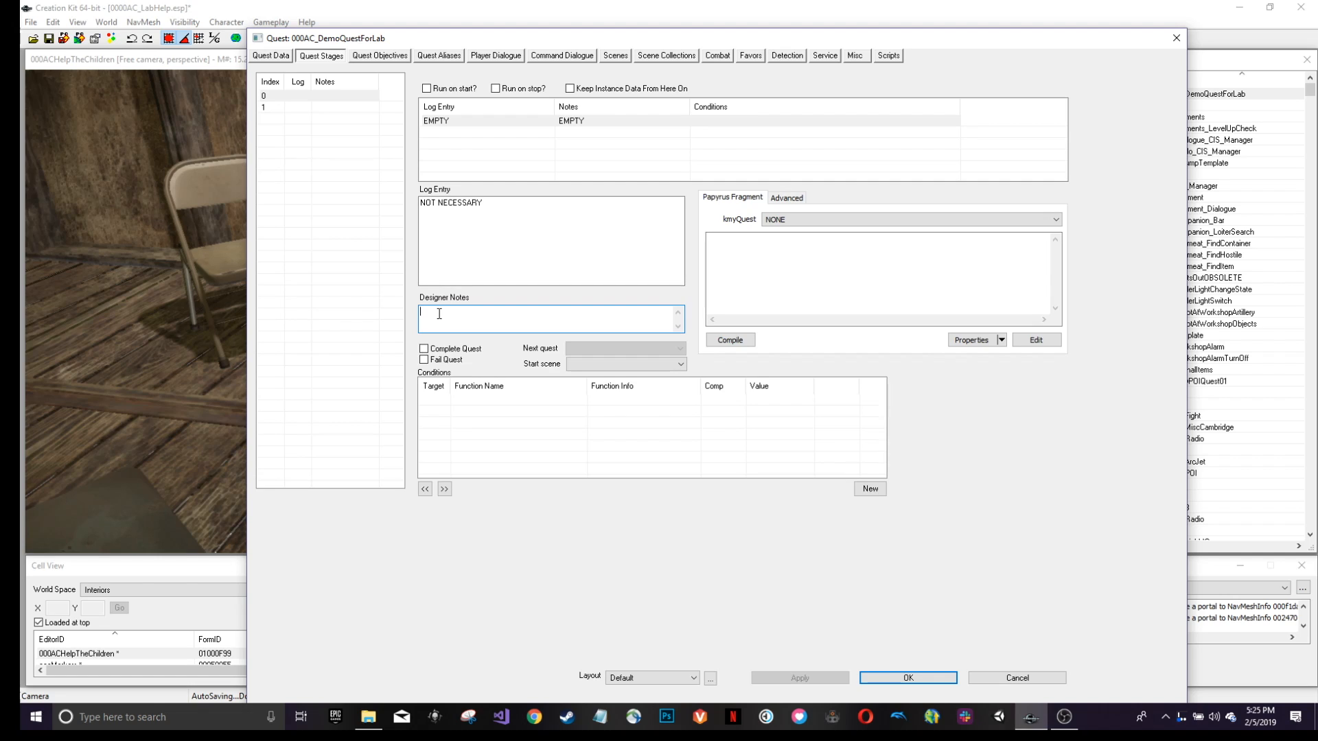
type("QUEST BEGIN")
left_click(335, 101)
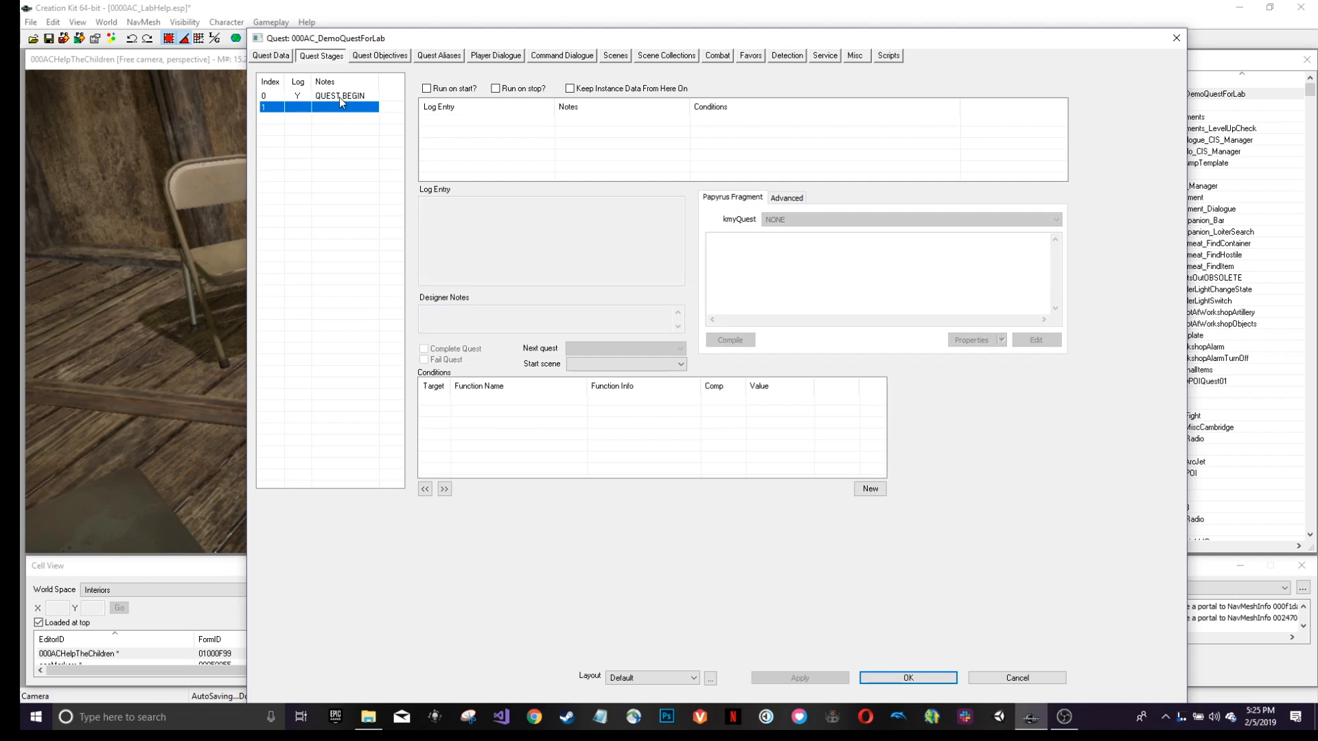
left_click(296, 97)
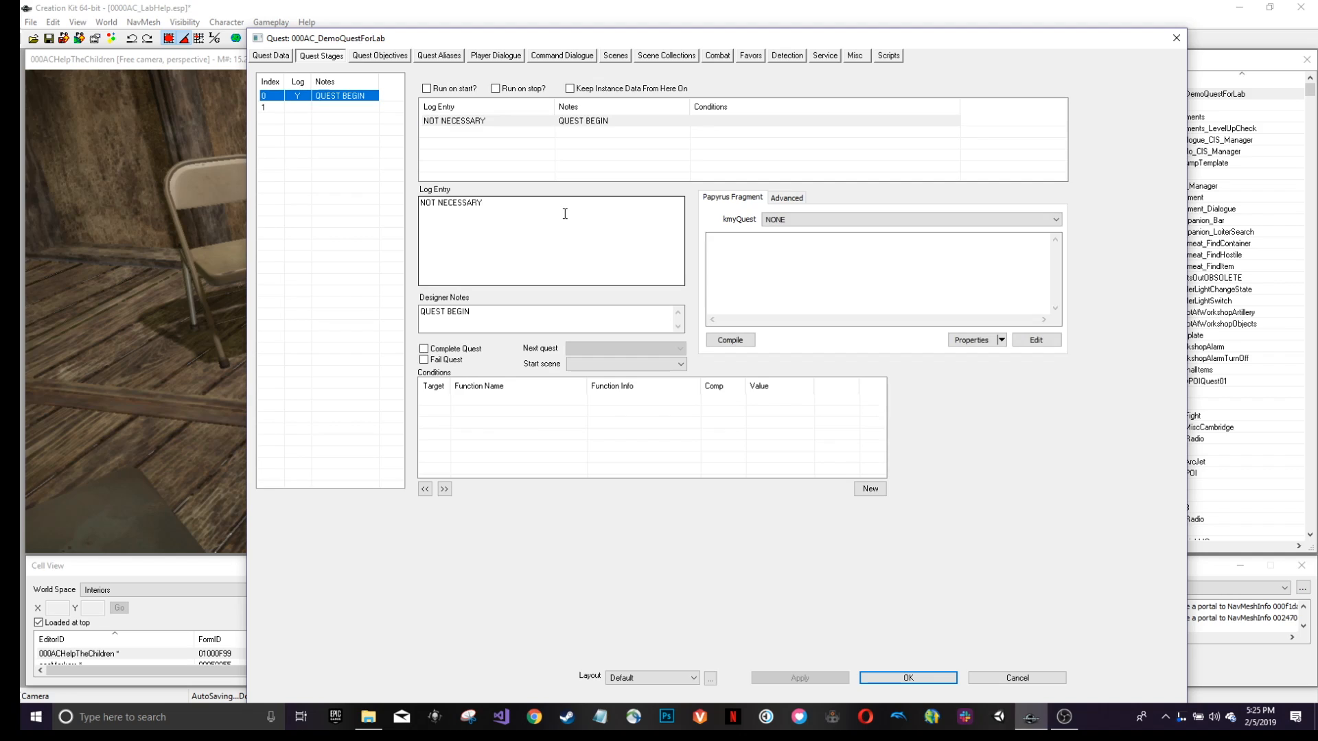
Change the second quest stage's index to 10.
left_click(273, 108)
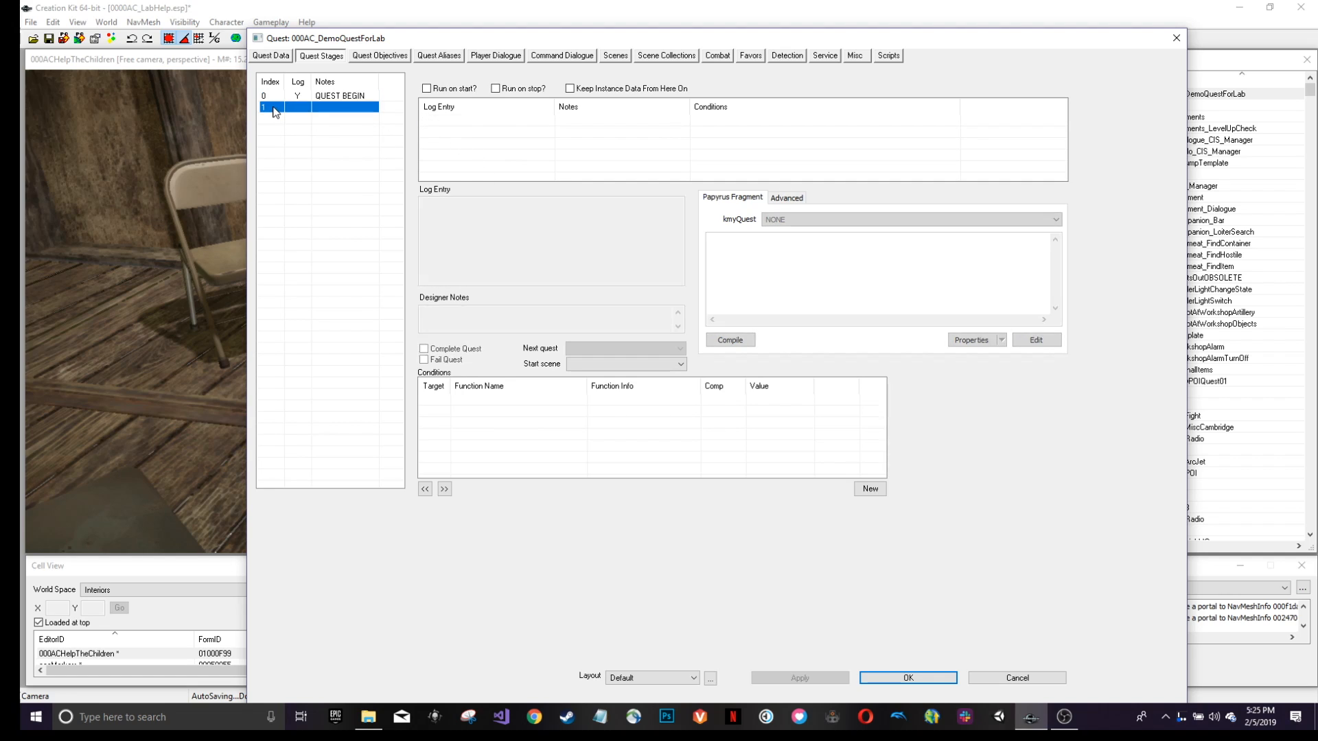
left_click(269, 107)
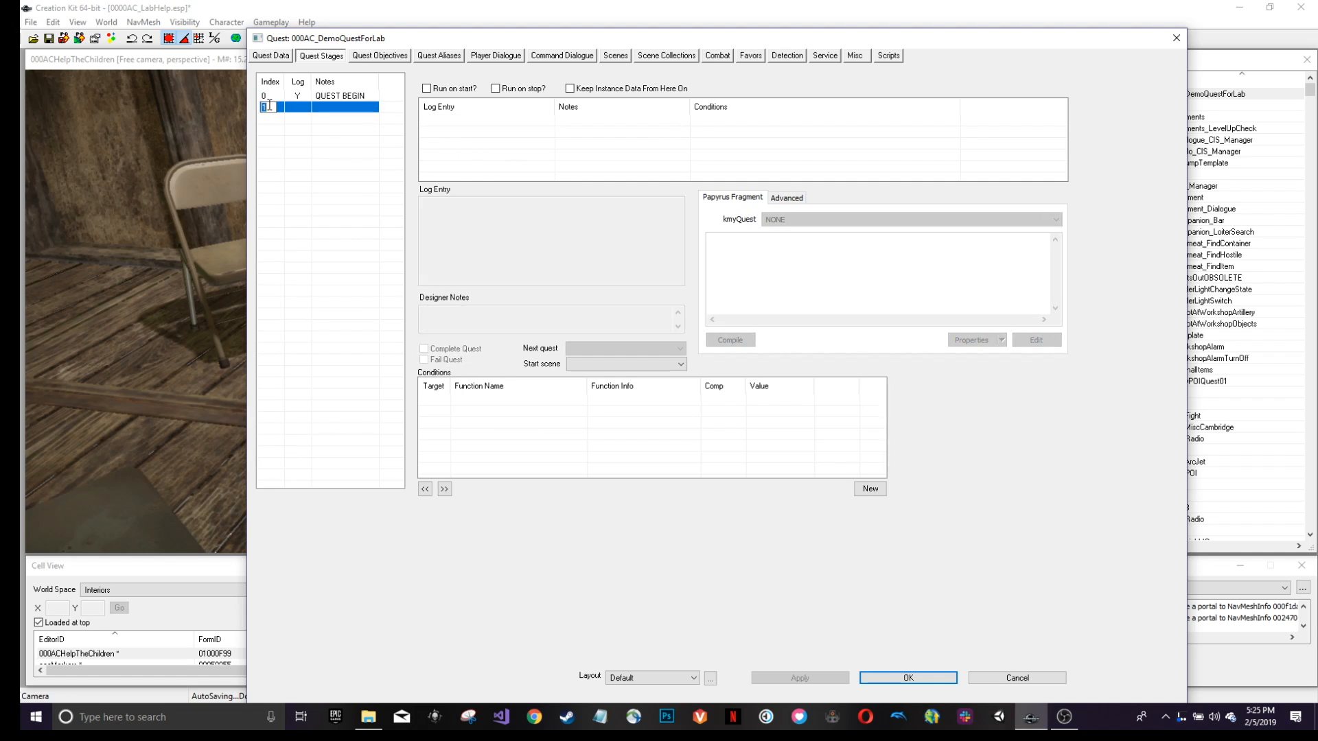
type("10")
key("Return")
Add a log entry to stage 10 reading "I talked to my custom NPC in Sanctuary Hills".
right_click(459, 121)
left_click(472, 126)
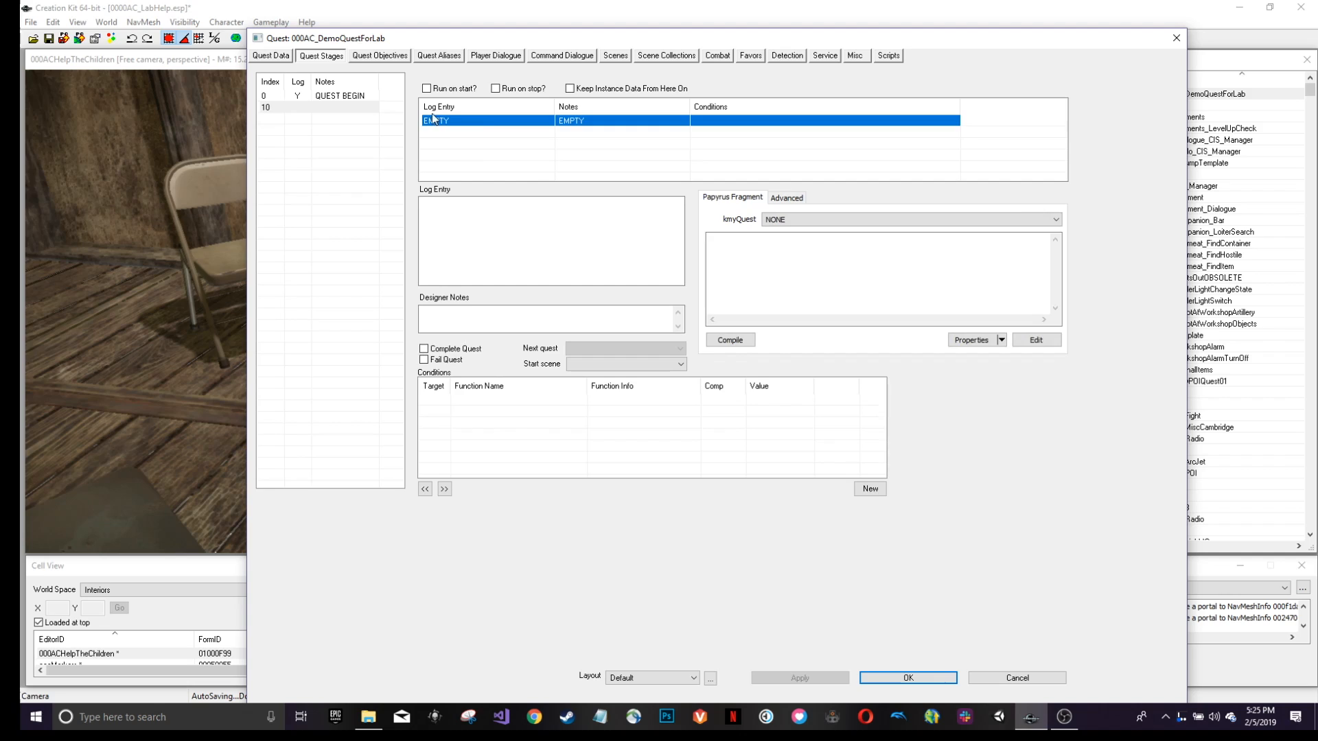
left_click(449, 227)
type("I ")
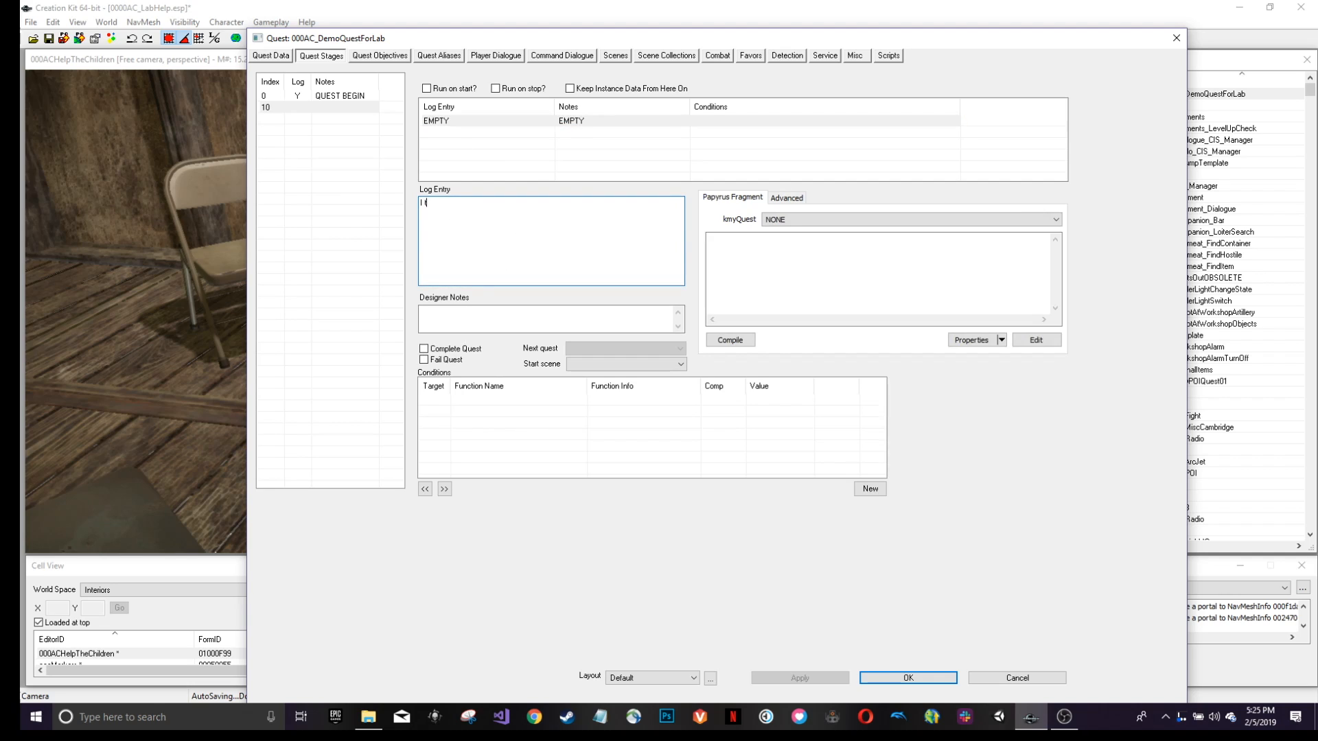
type("talked to my custom NPC in Sanctuary Hillks")
key("BackSpace")
key("BackSpace")
type("s")
Set the designer notes of stage 10's log entry to "TALKED TO NPC".
left_click(457, 315)
type("TALKE")
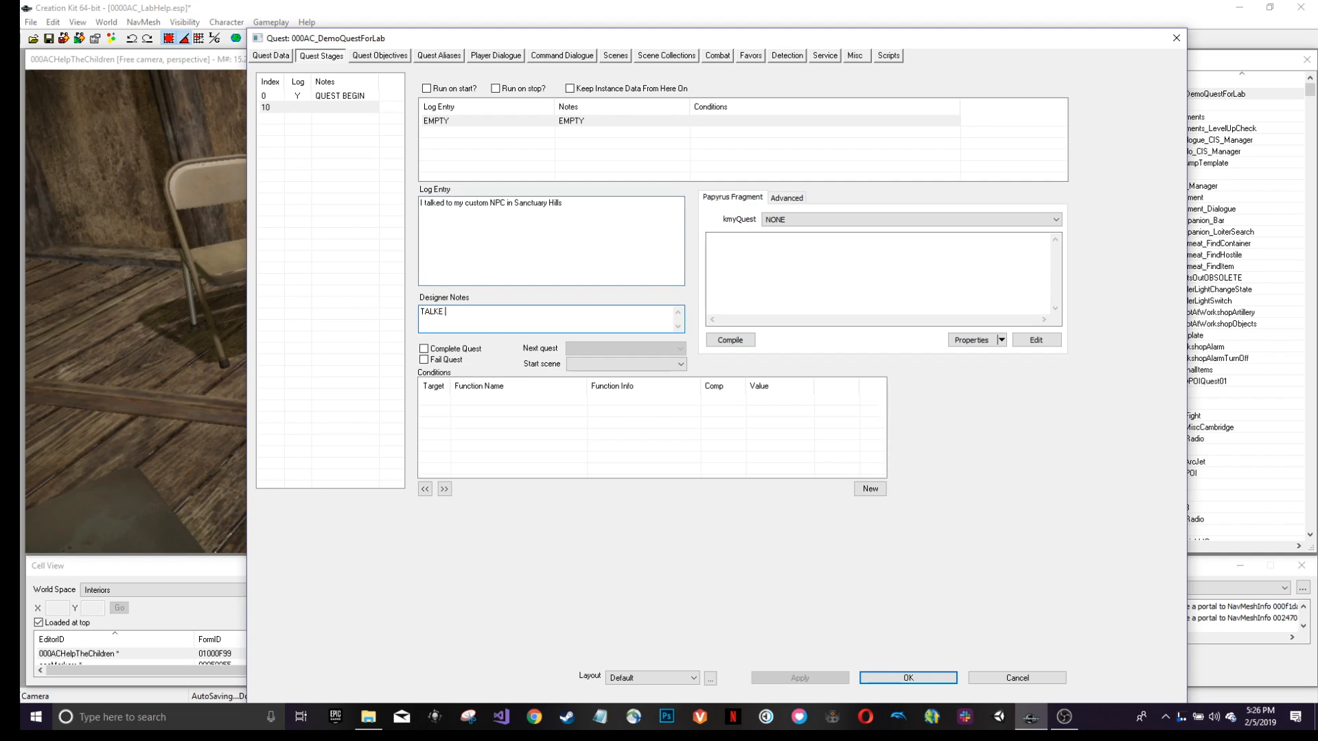
key("BackSpace")
type("D TO NPC")
left_click(328, 127)
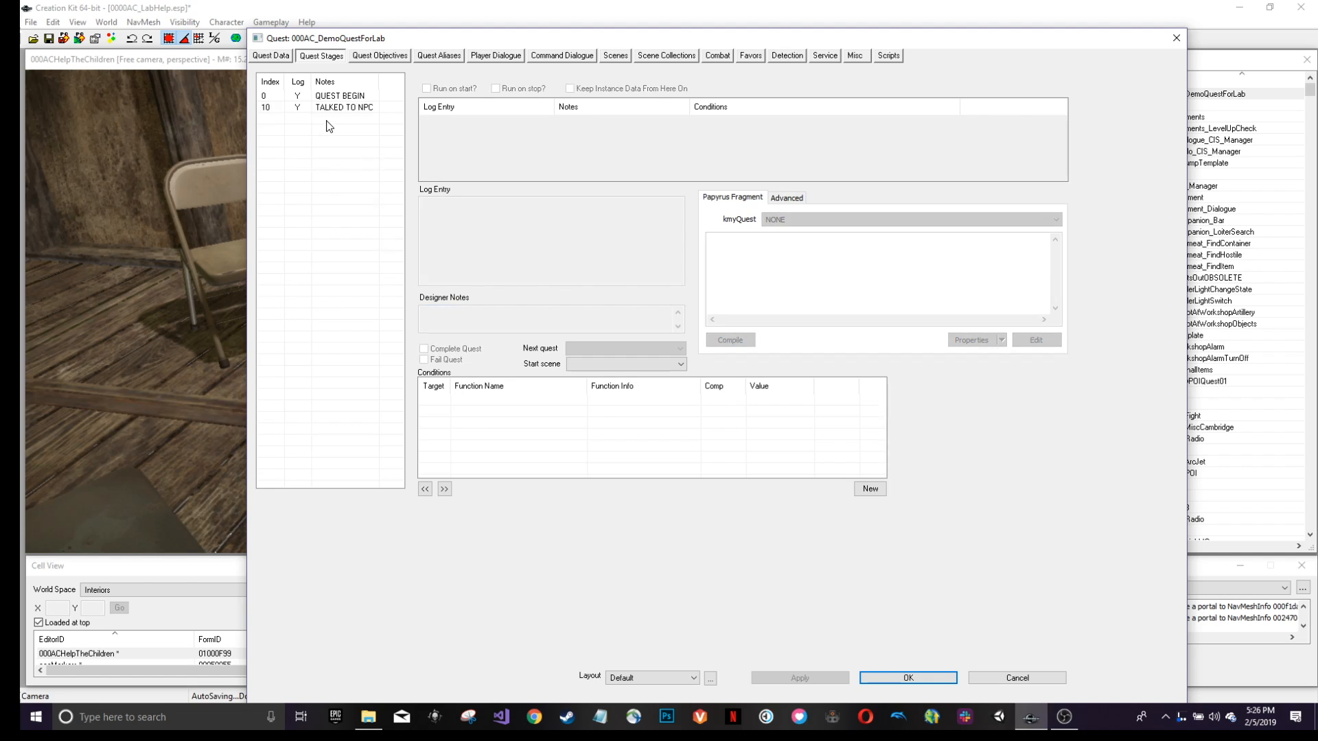
left_click(338, 107)
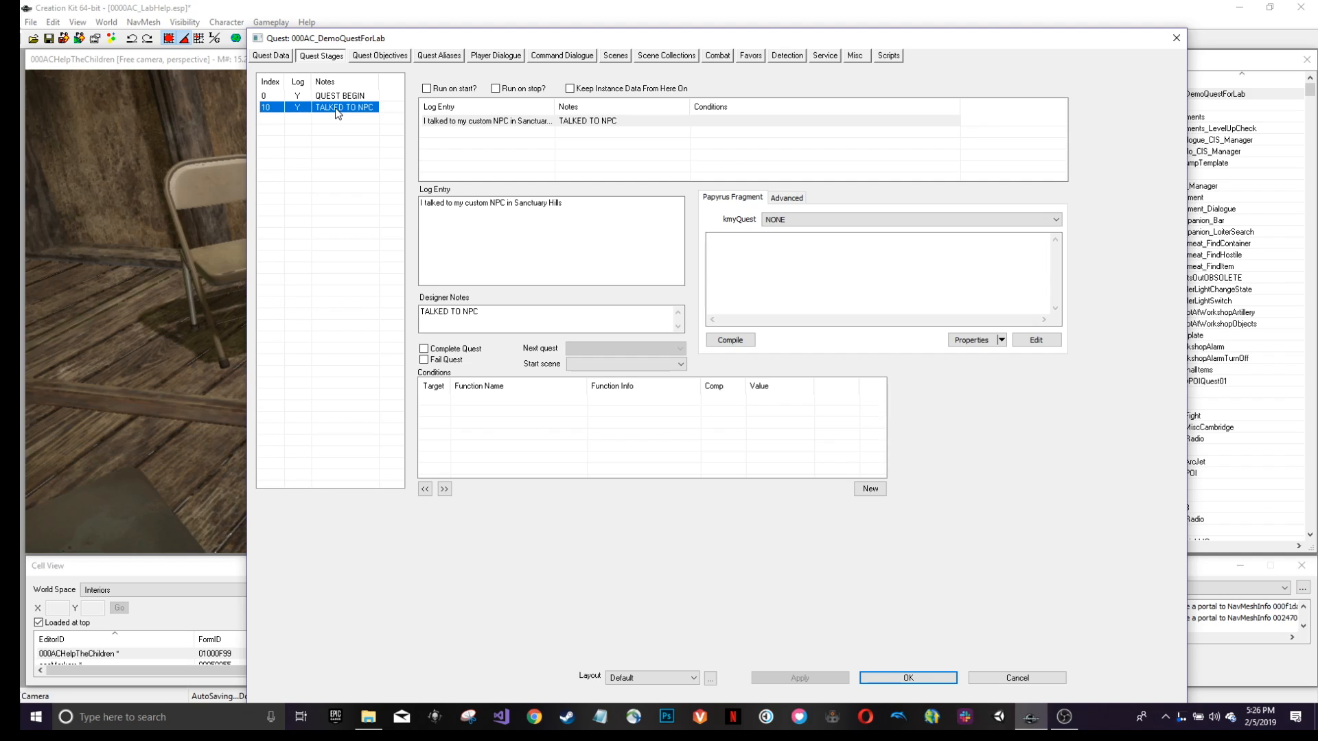
left_click(350, 120)
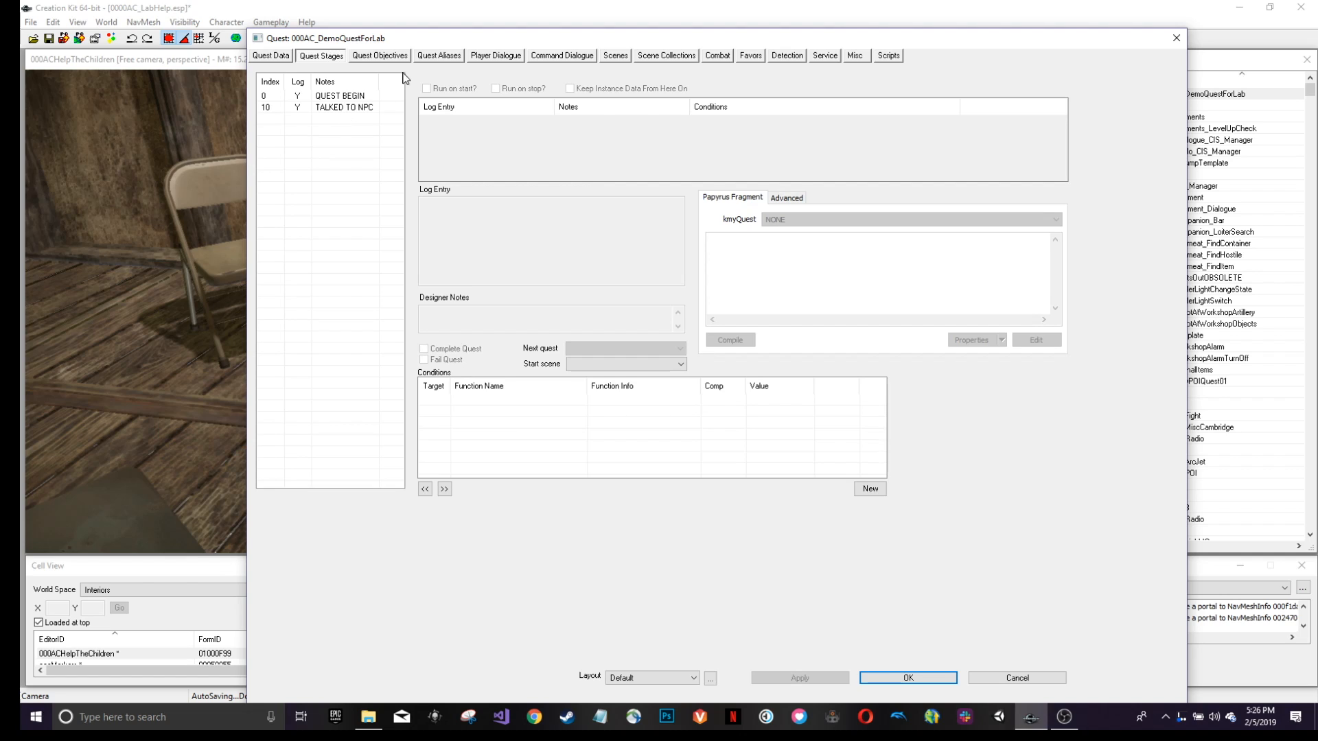
Add a quest objective to the demo quest and set its index to 10.
left_click(388, 59)
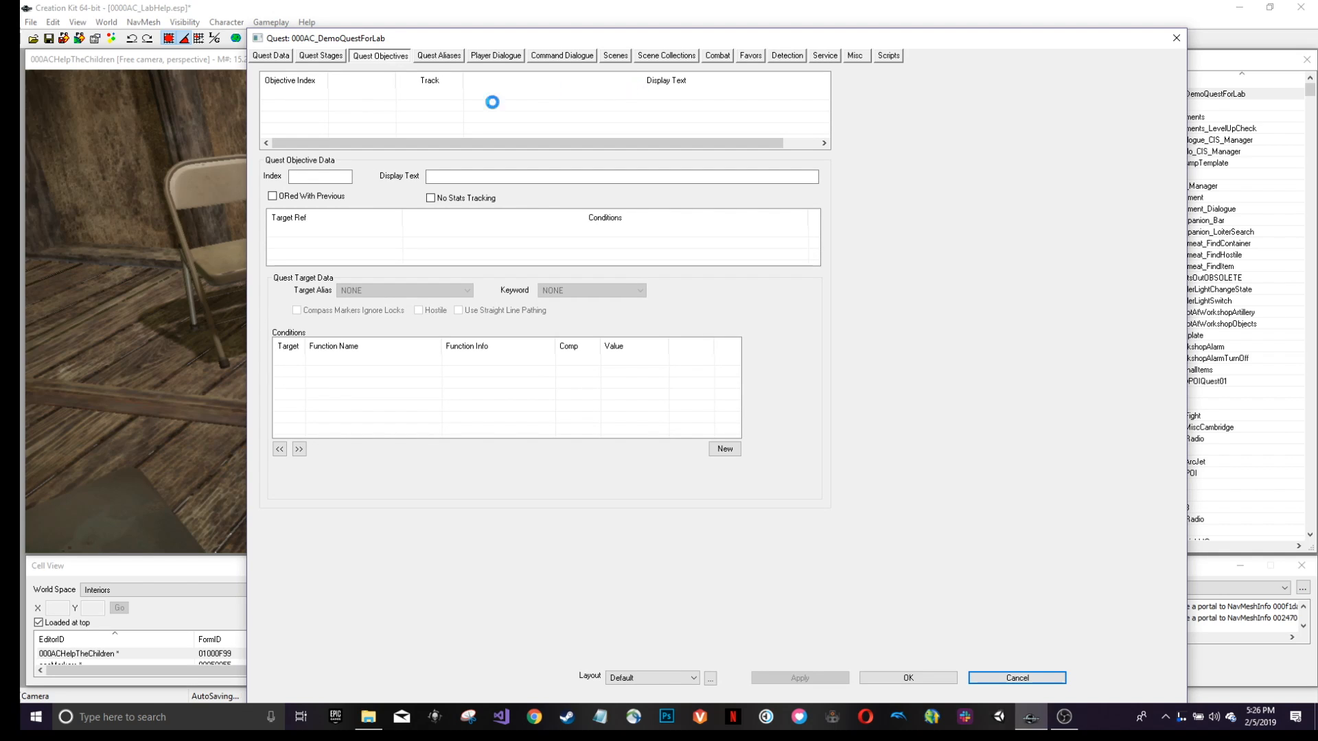
right_click(436, 95)
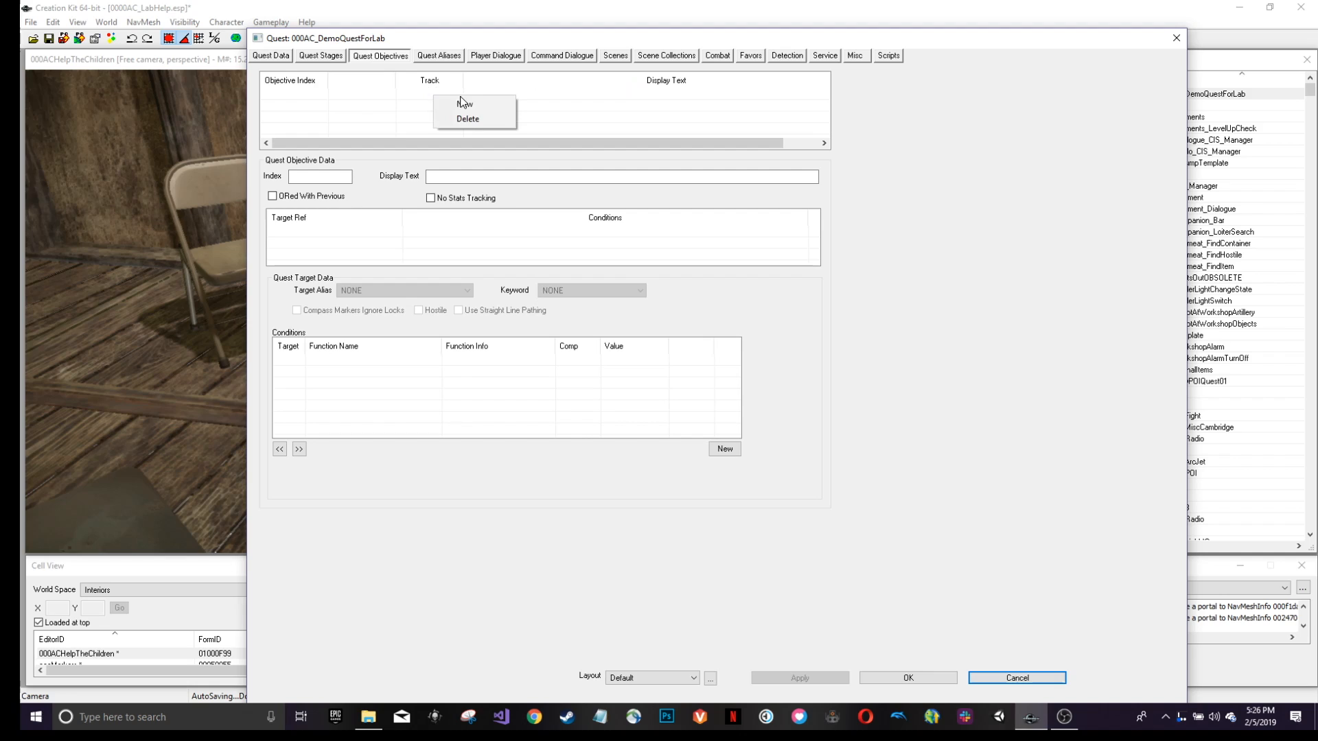
left_click(462, 105)
left_click(299, 177)
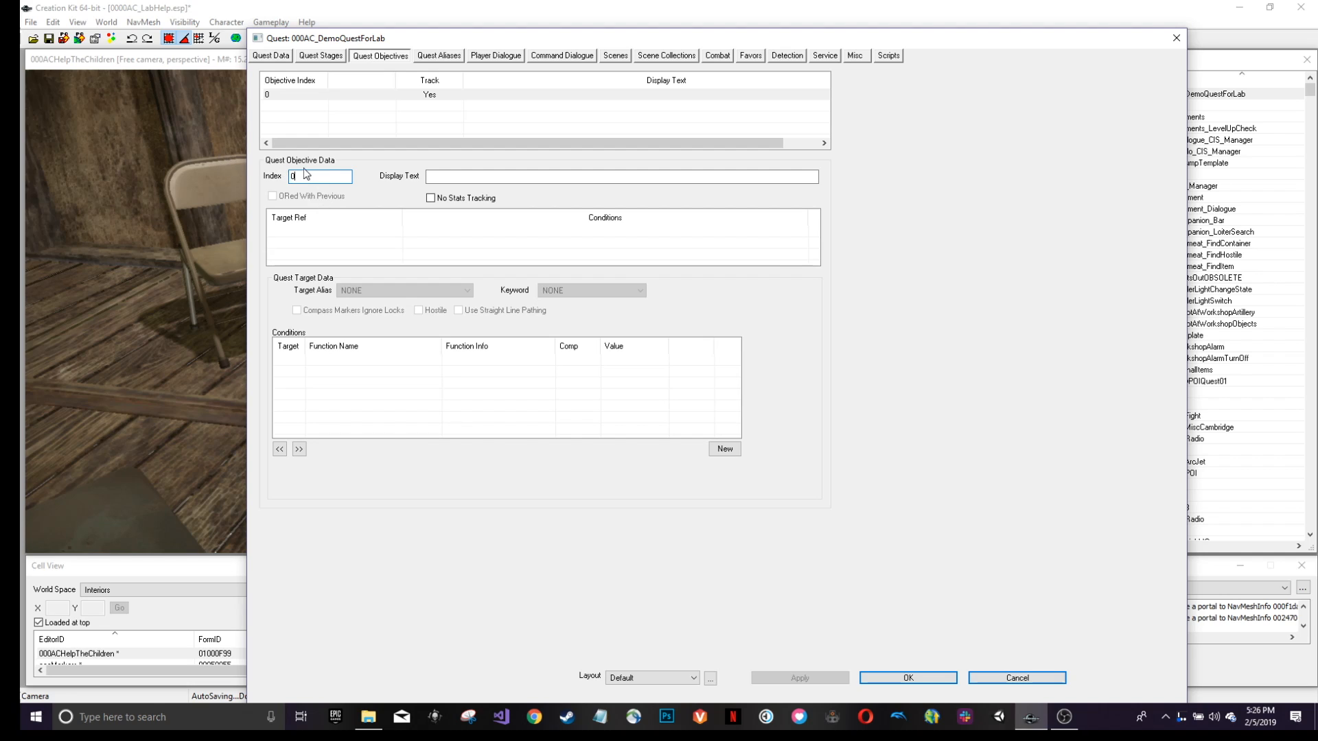
type("1")
Set the display text of objective 10 to "Talk to the quest giver".
left_click(462, 176)
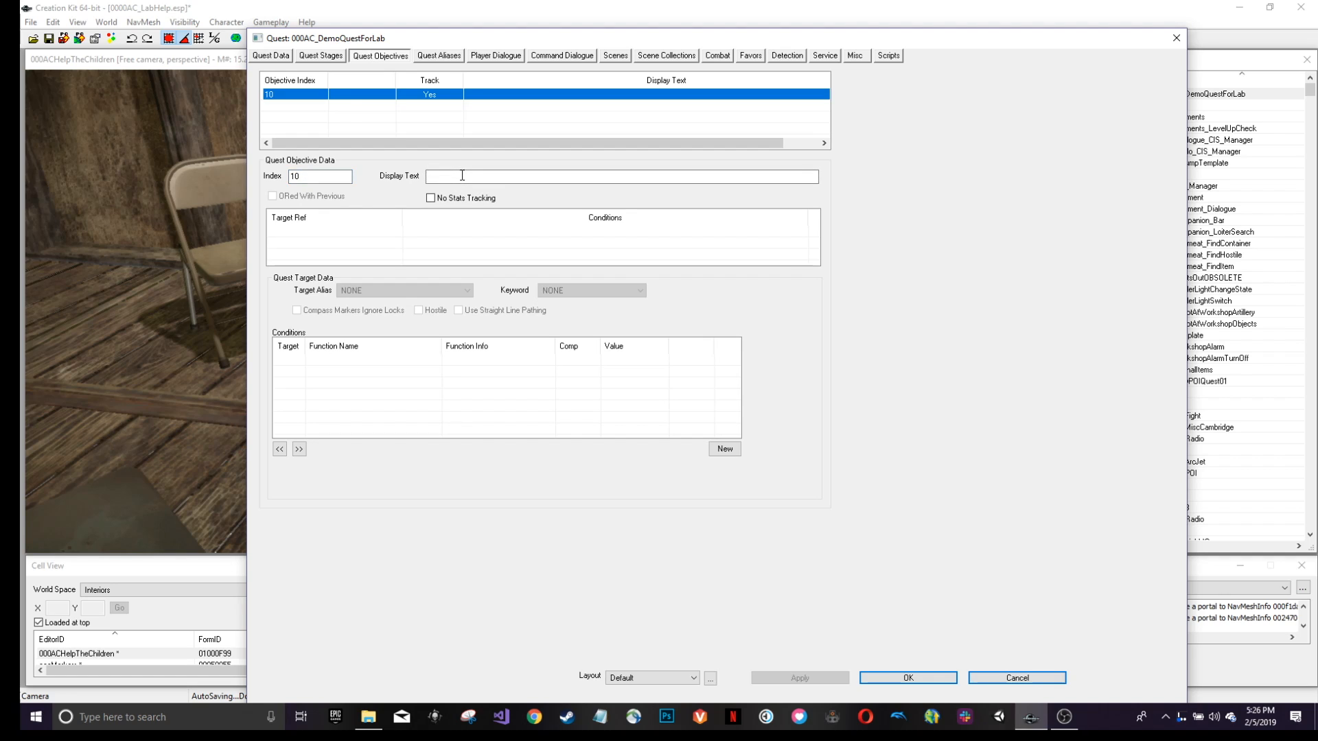
left_click(473, 179)
type("T")
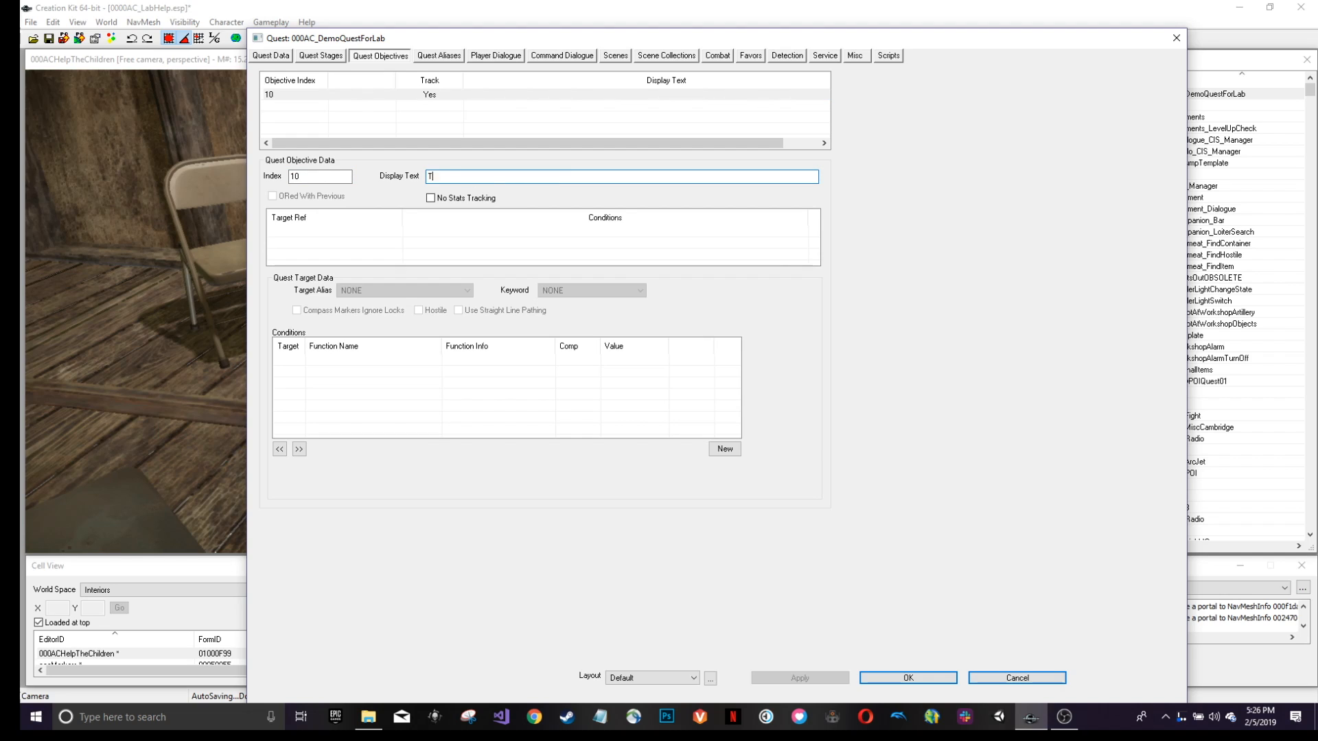
type("alk to the quest giver")
left_click_drag(533, 176, 381, 174)
left_click(327, 237)
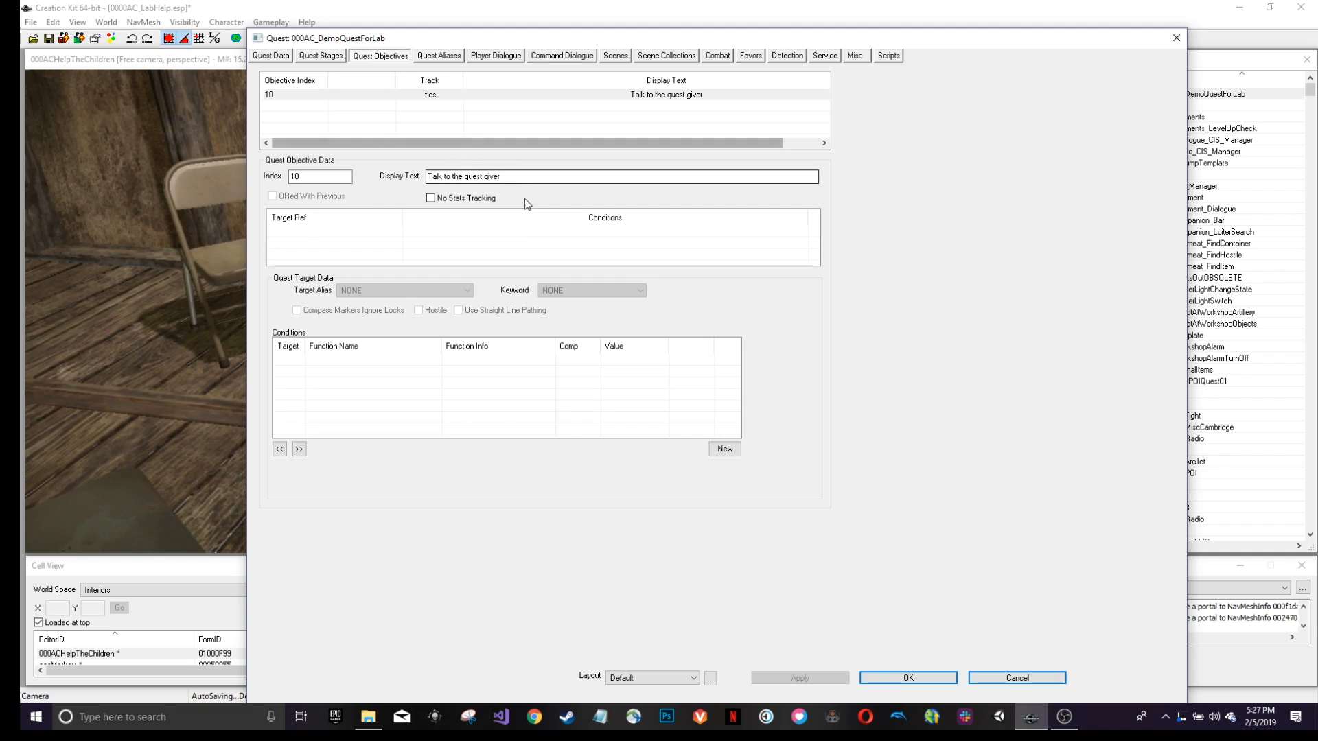
Add a second quest objective with index 20.
right_click(291, 106)
left_click(322, 114)
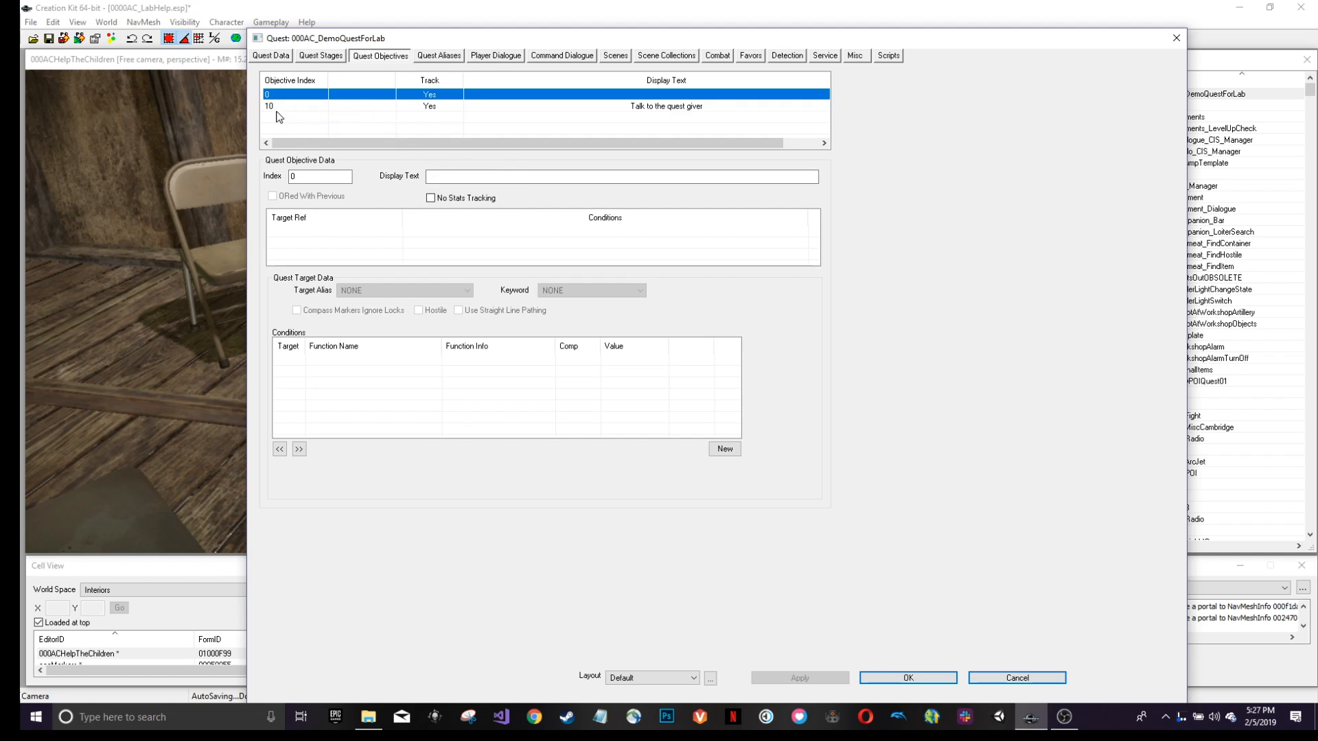
left_click(308, 175)
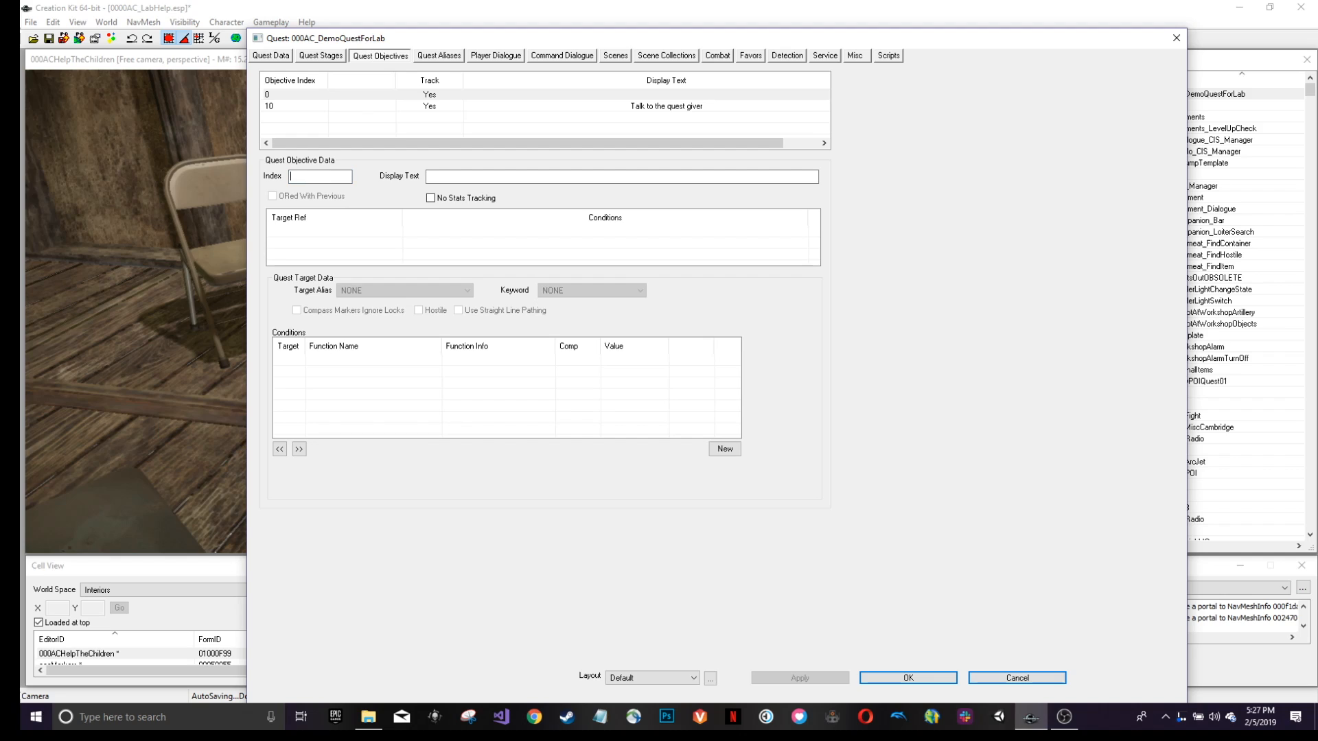
type("20")
Set the display text of objective 20 to "Go fetch the item".
left_click(471, 178)
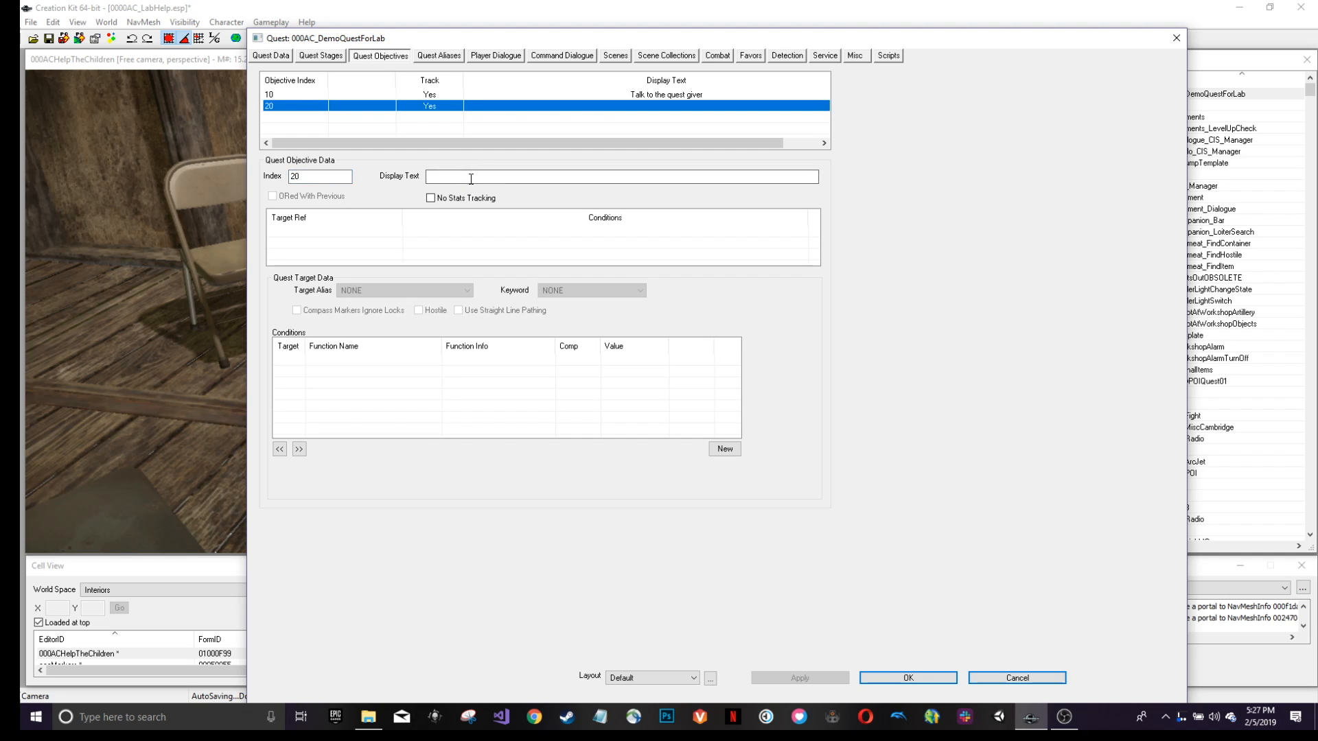
type("Go Fet")
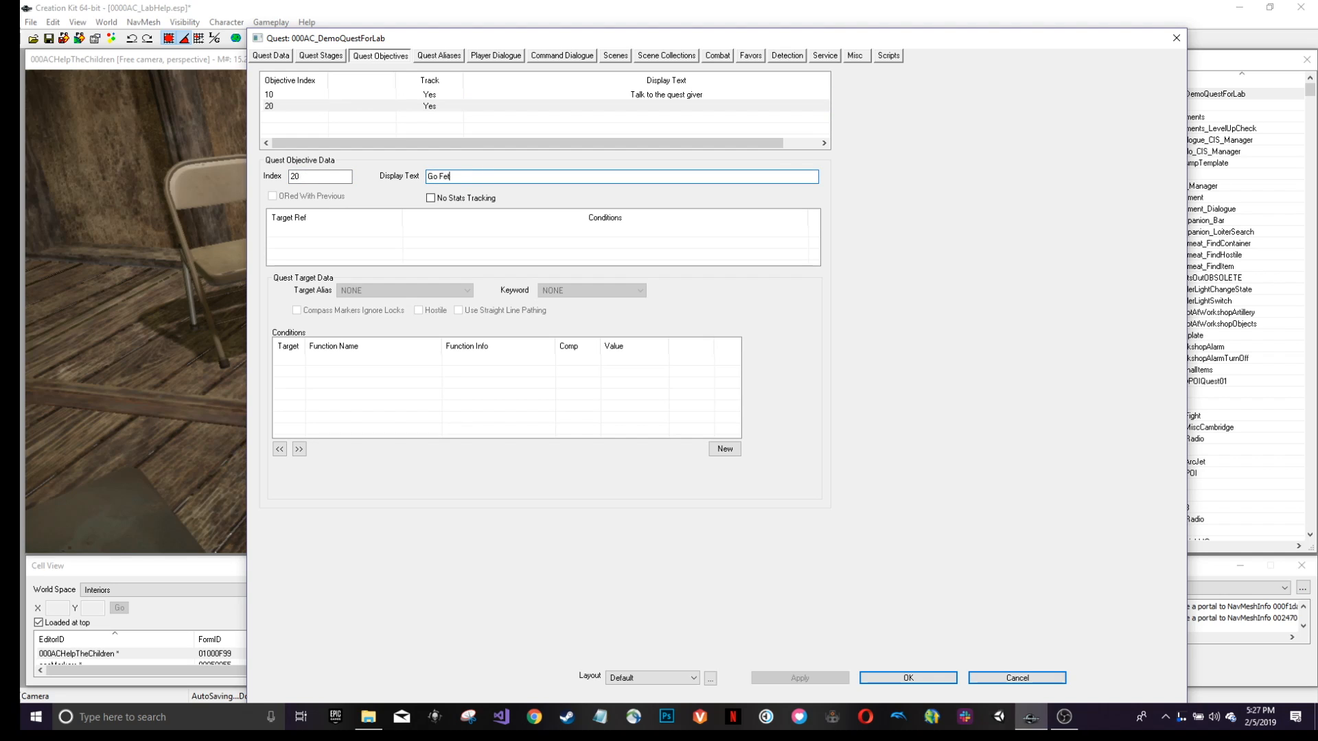
key("BackSpace")
key("BackSpace")
key("BackSpace")
type("fetch the item")
left_click(316, 116)
Add a third quest objective with the display text "Return to NPC" and index 30.
right_click(318, 126)
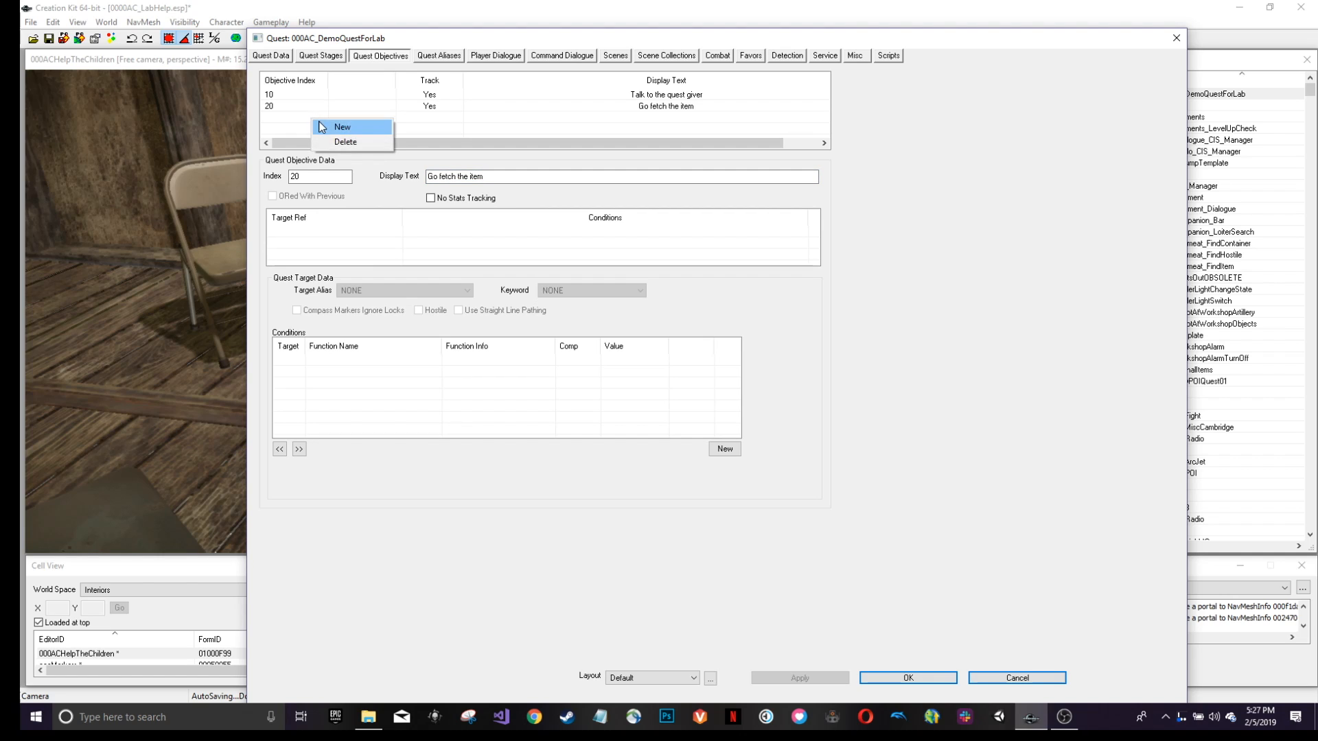
left_click(341, 127)
left_click(457, 177)
type("Retjurn")
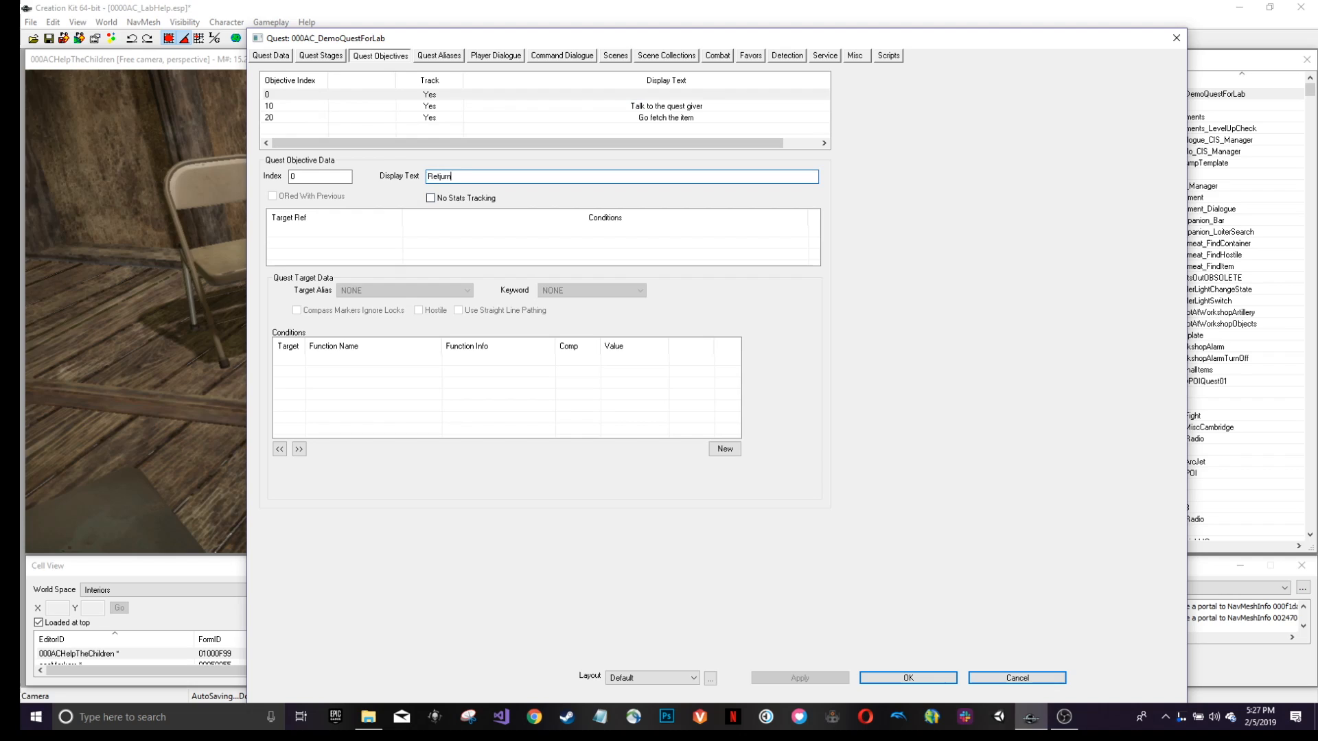
key("BackSpace")
key("BackSpace")
key("BackSpace")
key("BackSpace")
type("urn to NPC")
left_click(275, 129)
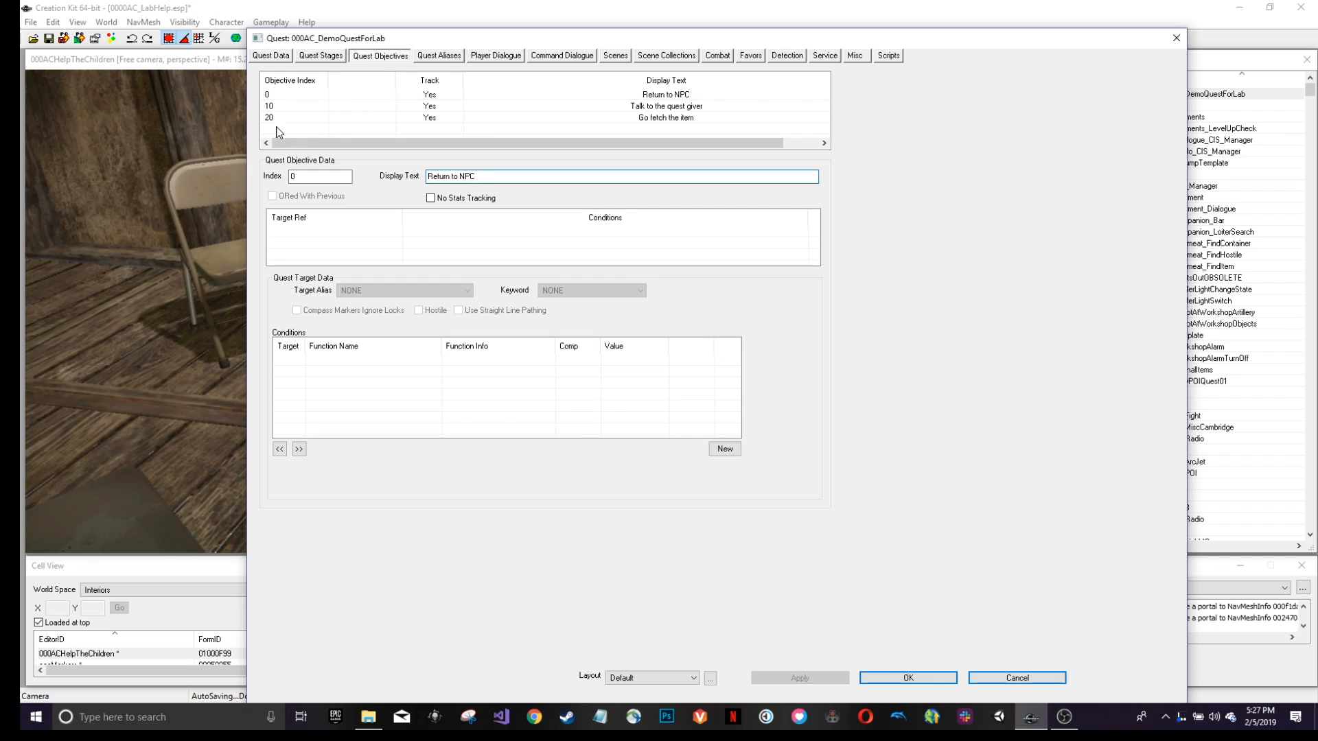
double_click(306, 176)
type("30")
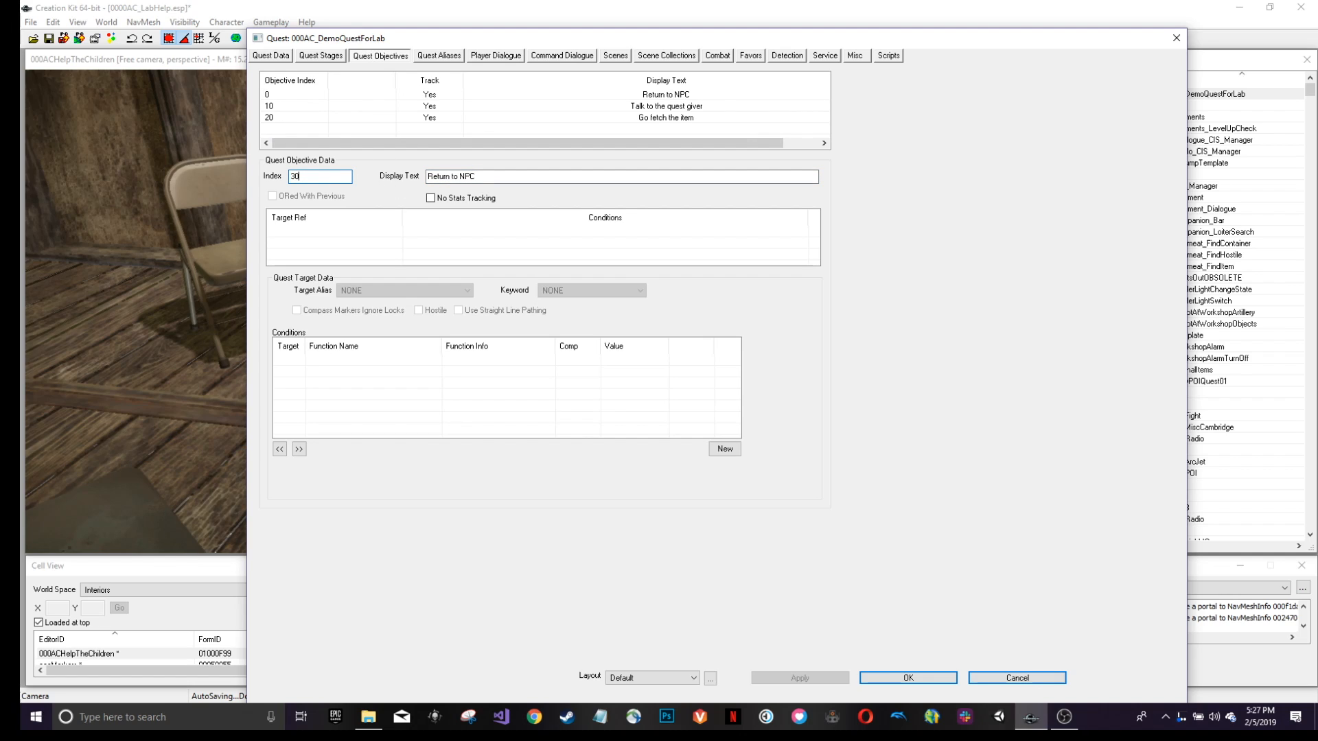
Accept the quest with its "Return to NPC" objective and save the plugin.
left_click(323, 135)
key("Return")
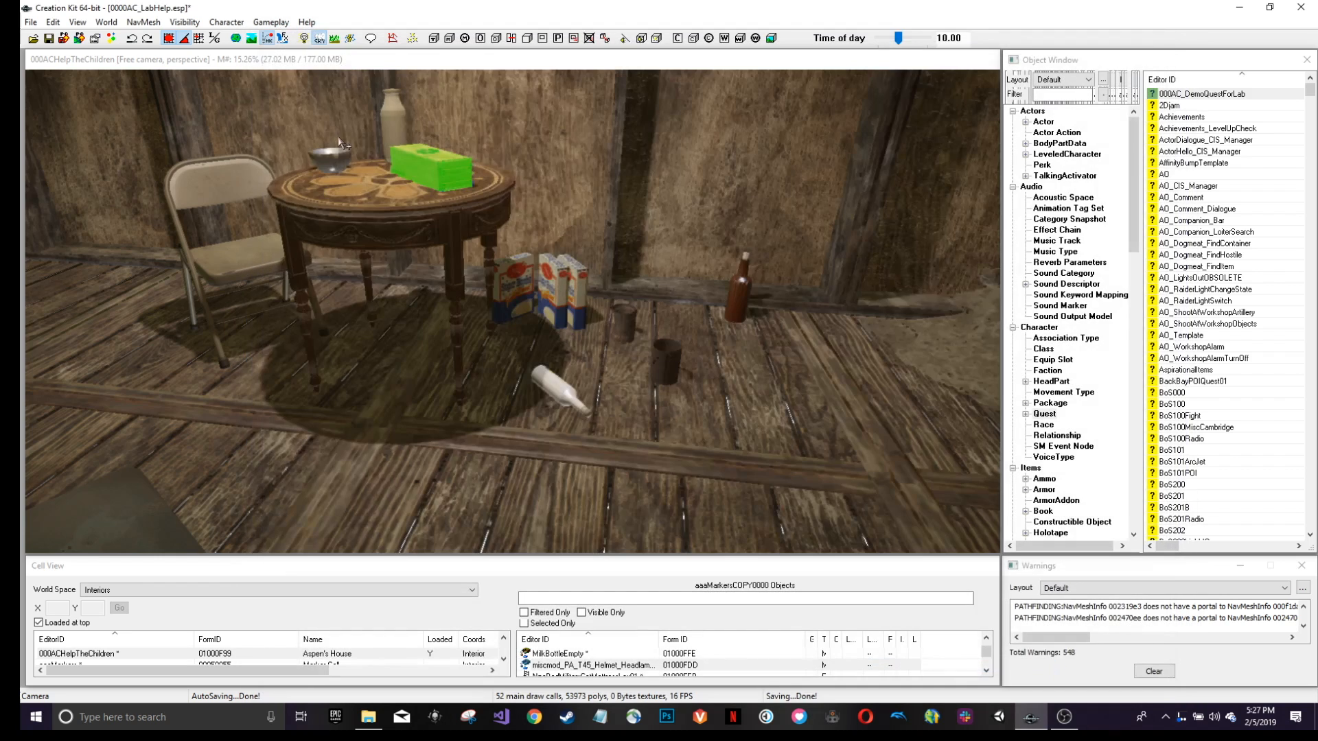
left_click(63, 38)
Reopen the 000AC_DemoQuestForLab quest, check its objectives and stages, and close it.
left_click(1244, 97)
double_click(1245, 95)
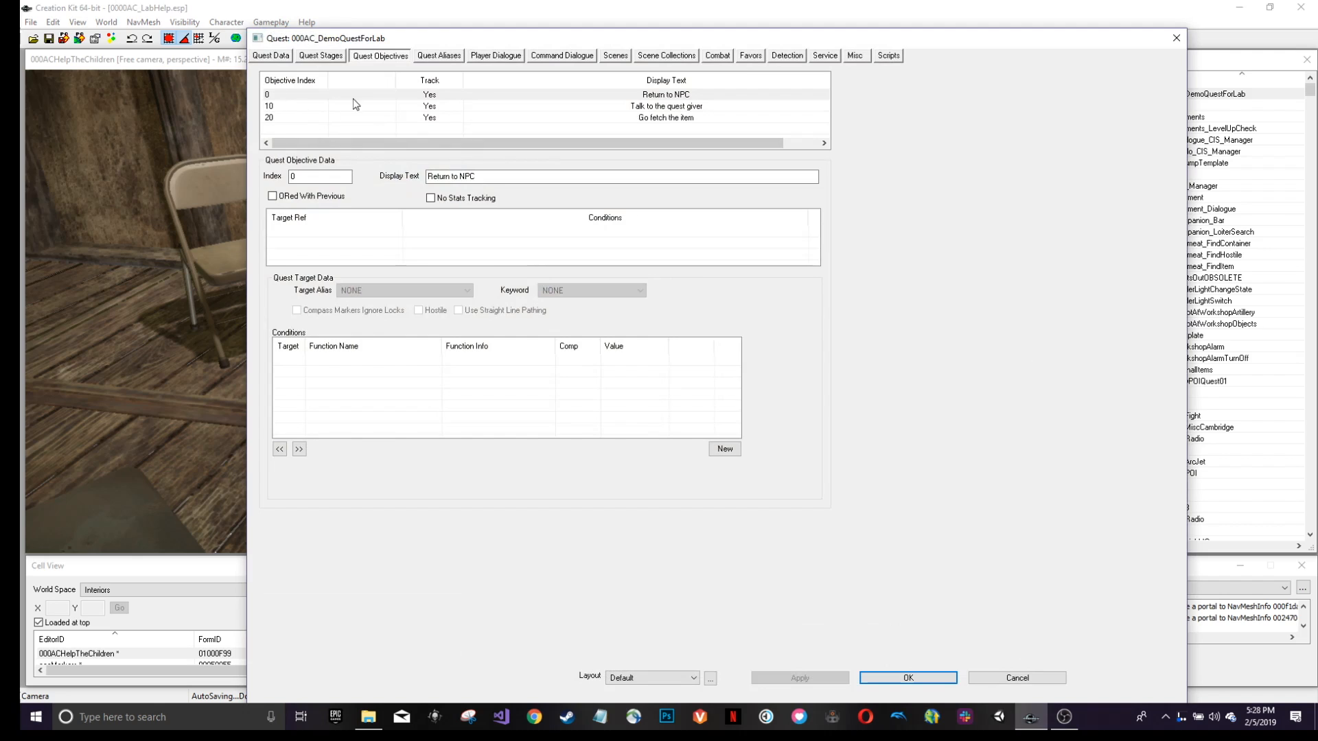
left_click(320, 55)
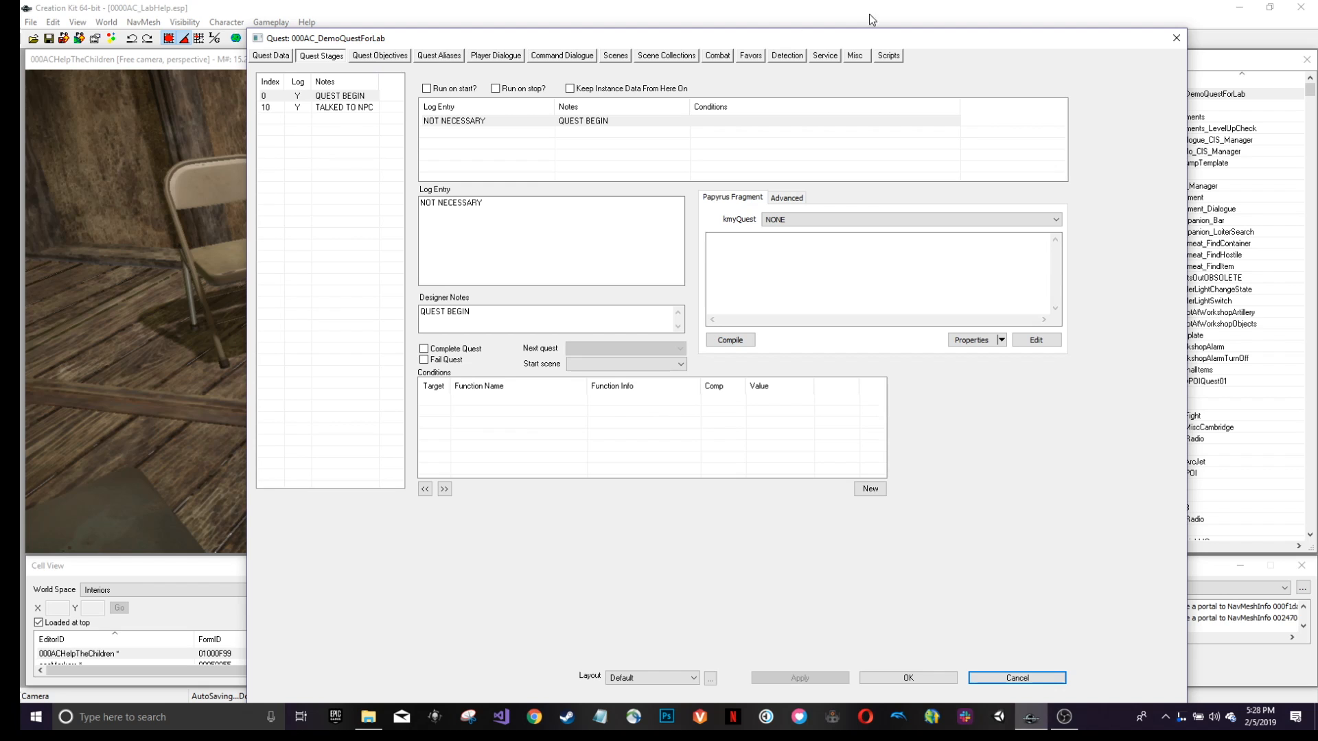
left_click(1177, 38)
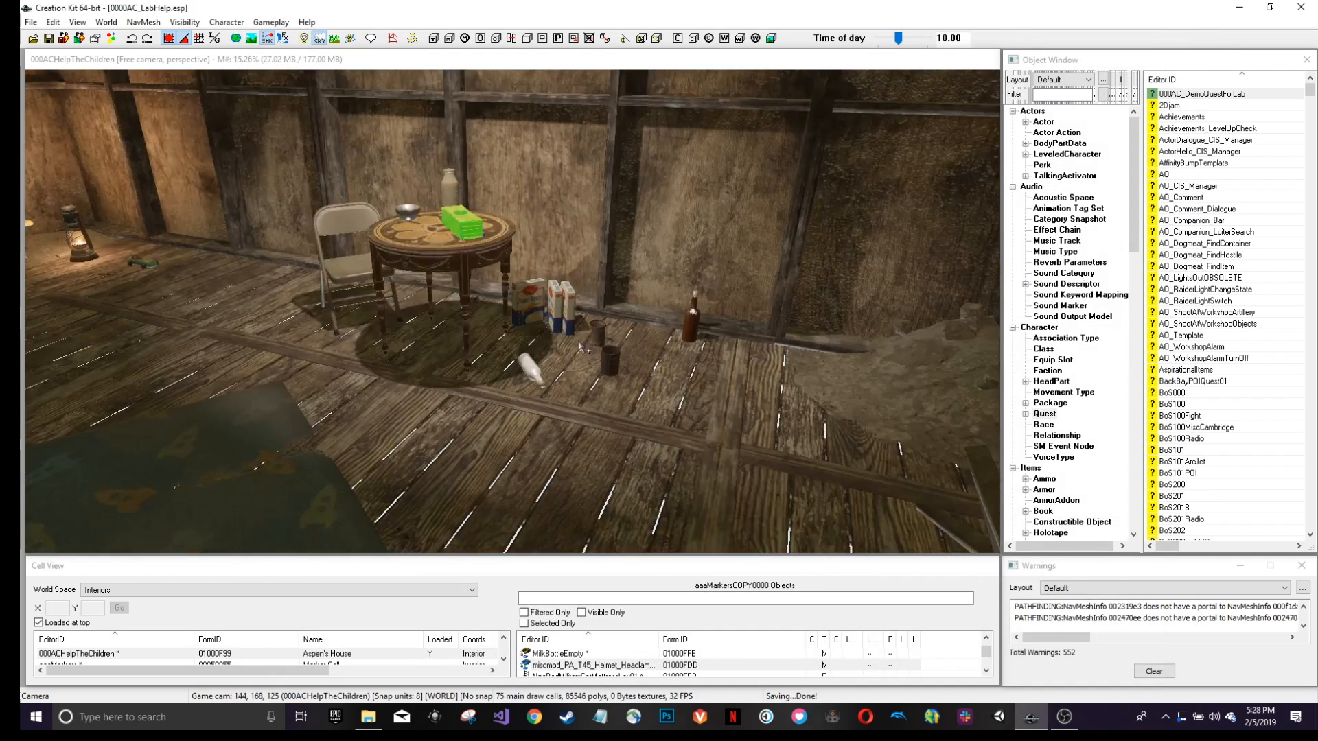
middle_click_drag(578, 345, 809, 279, "shift")
left_click(683, 258)
left_click(485, 394)
middle_click_drag(484, 394, 485, 394, "shift")
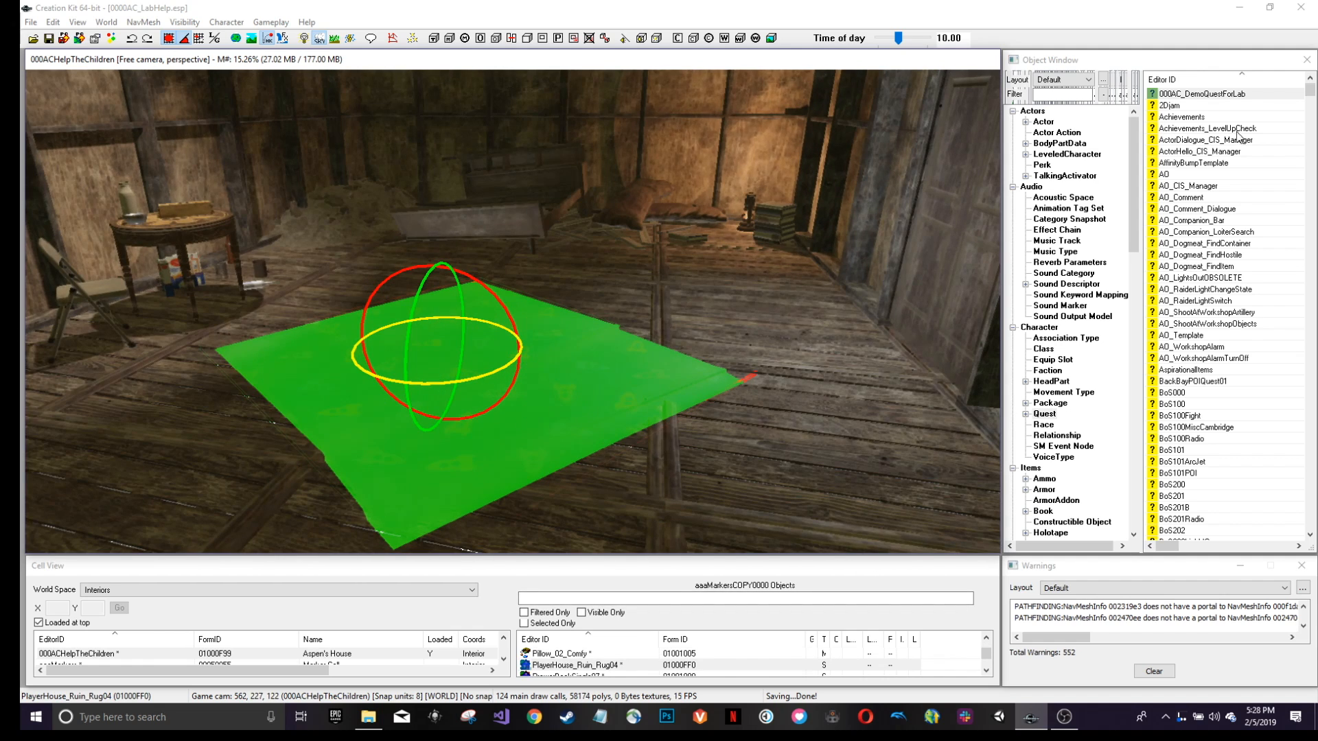
Create a new actor with the ID 000AC_Aspen and fill in its full name and short name.
left_click(1042, 123)
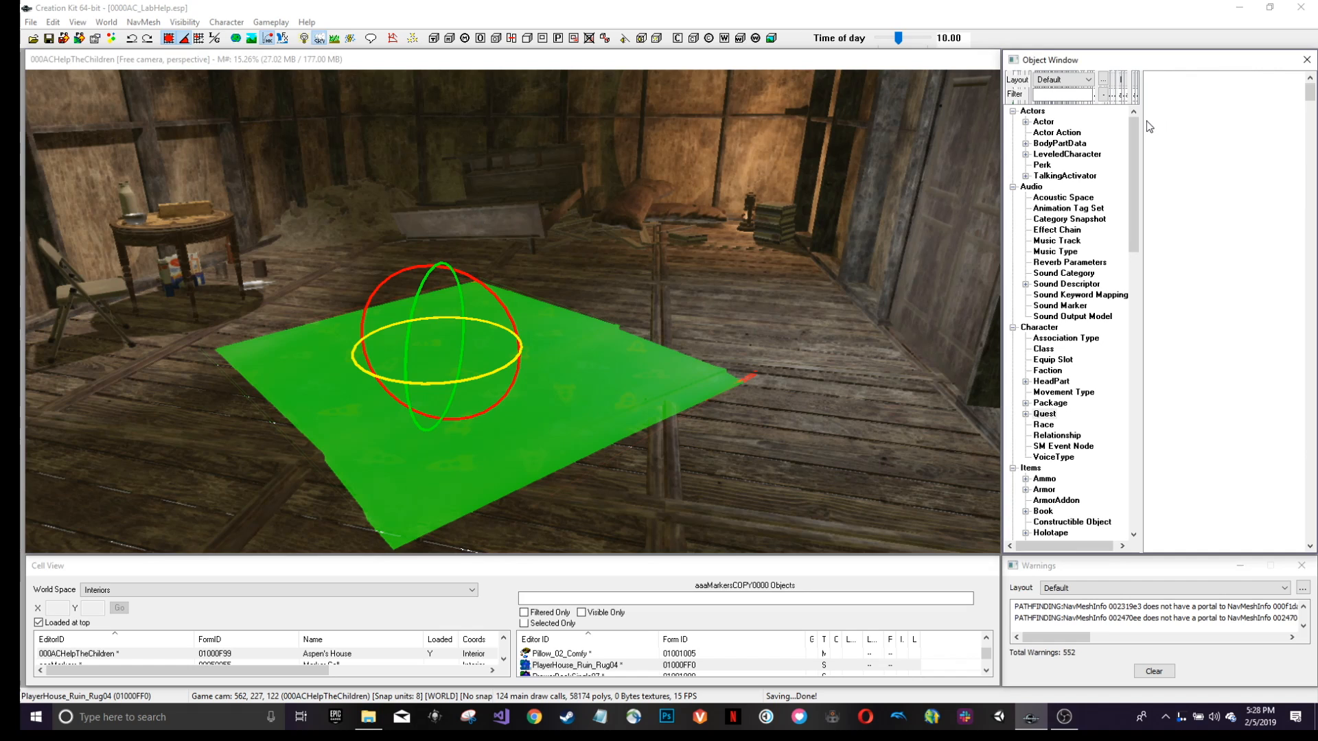
right_click(1188, 94)
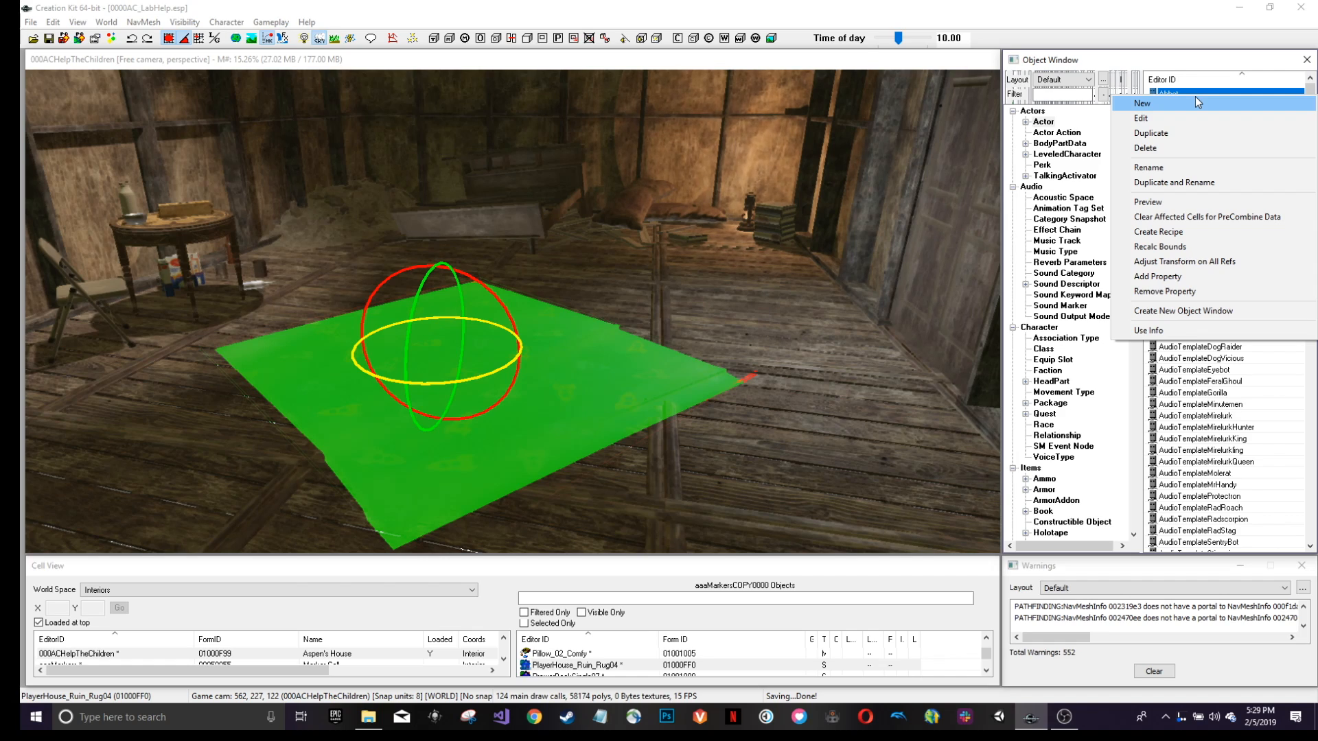
left_click(1195, 102)
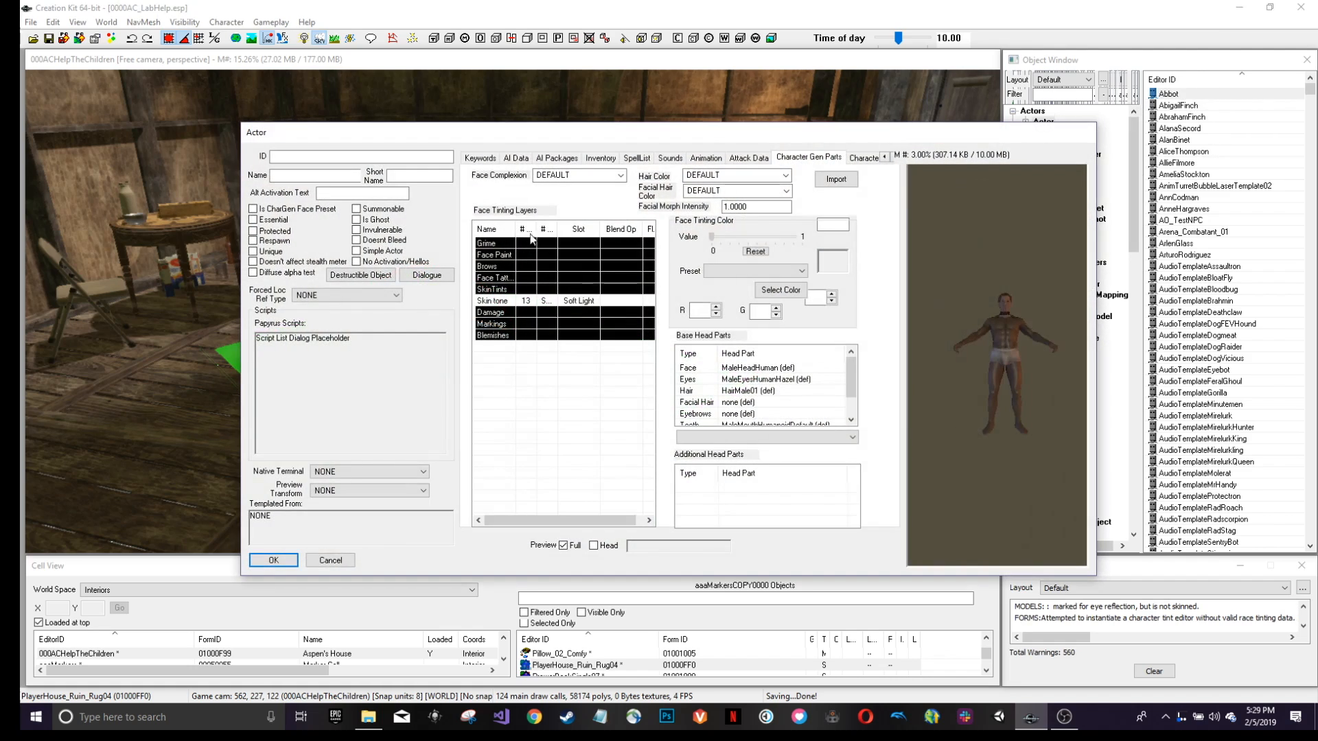
left_click(282, 158)
type("000")
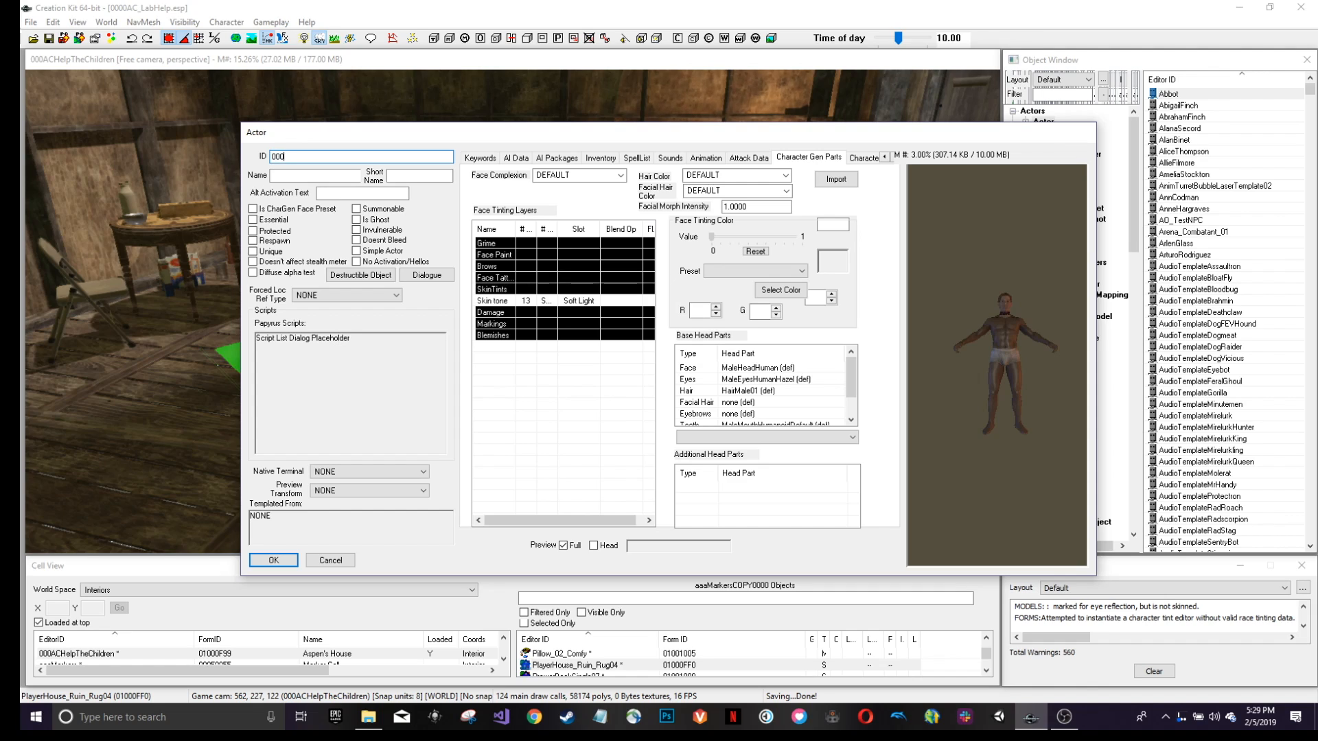
type("AC_Asper")
key("Tab")
type("Aspen Clark")
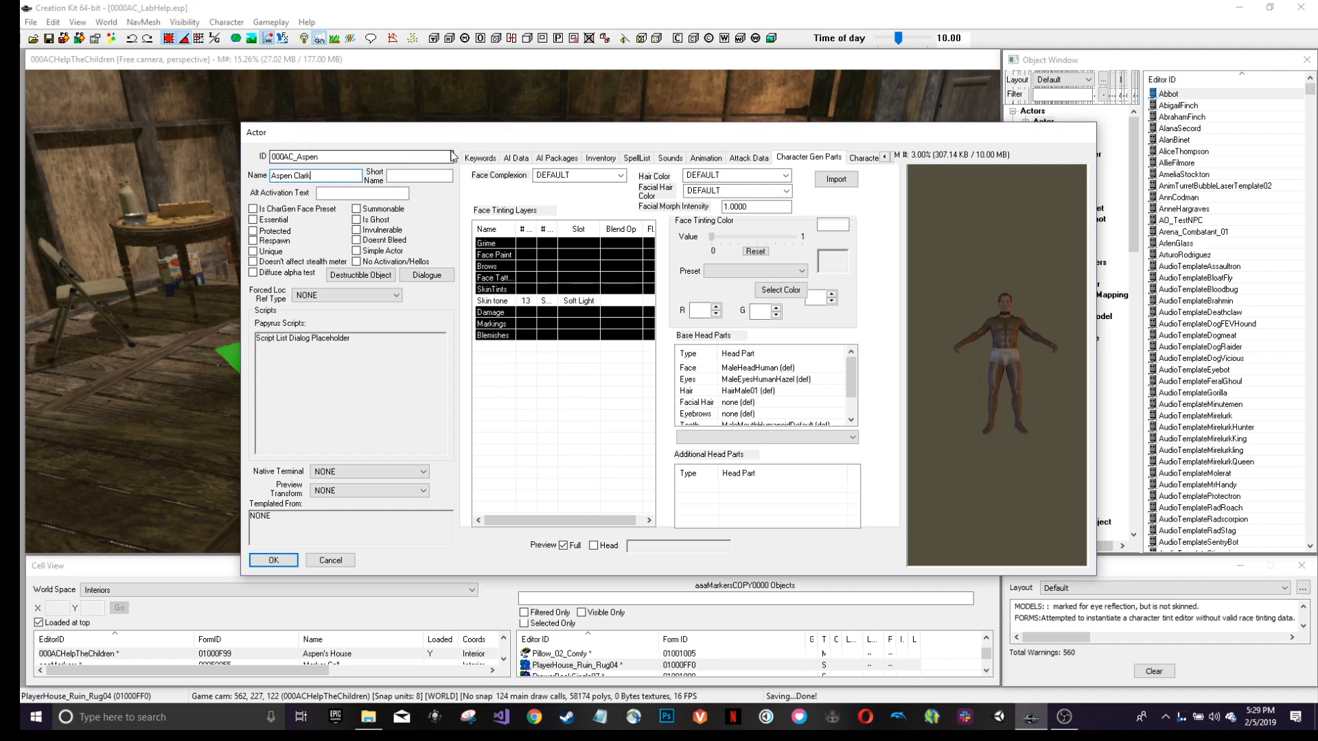
left_click(434, 176)
type("Aspen")
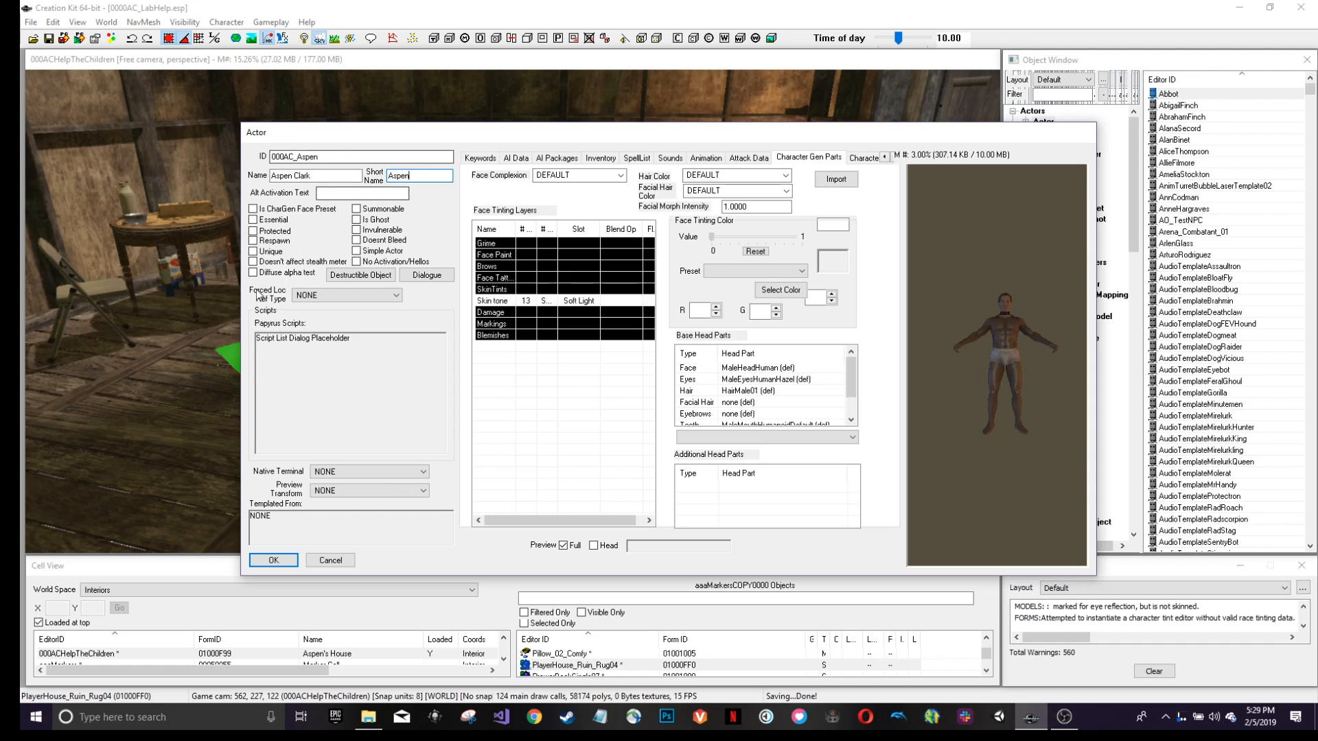
Flag the new actor as Unique and Essential, and accept it.
left_click(253, 251)
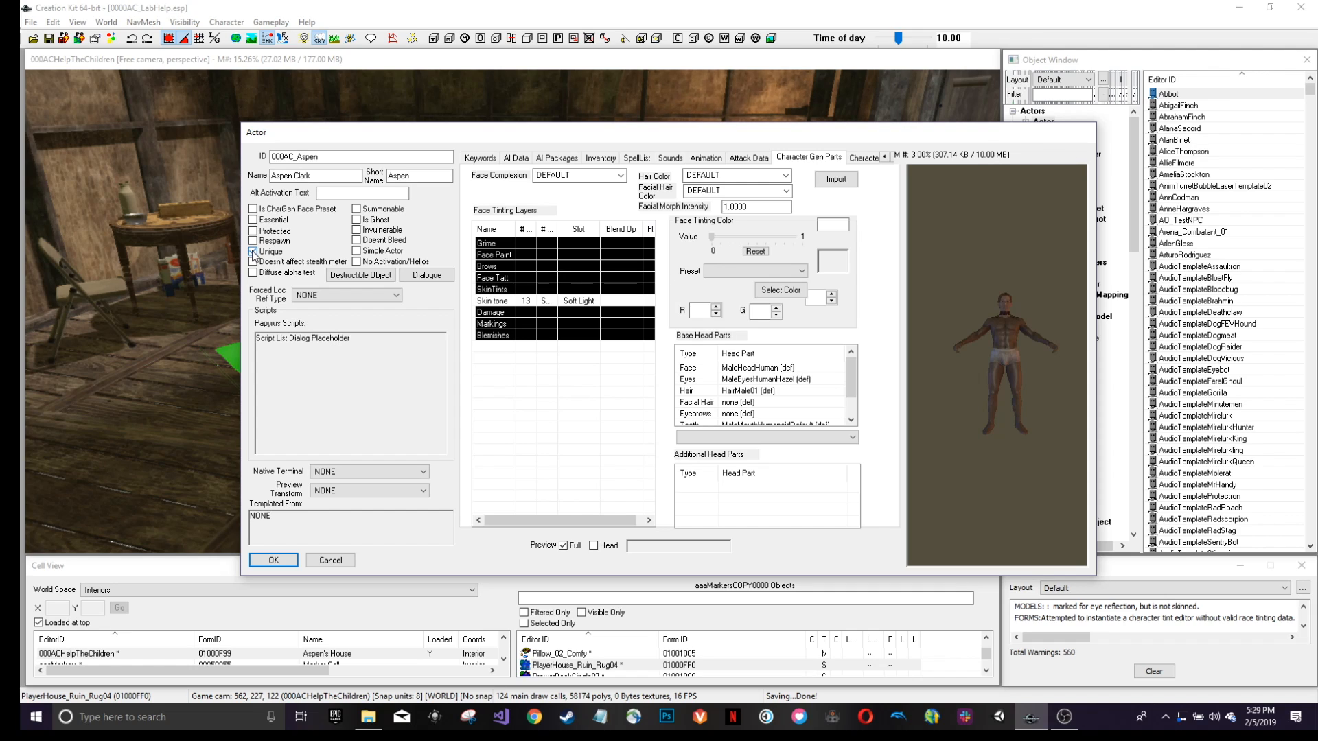
left_click(252, 252)
left_click(253, 220)
left_click(253, 219)
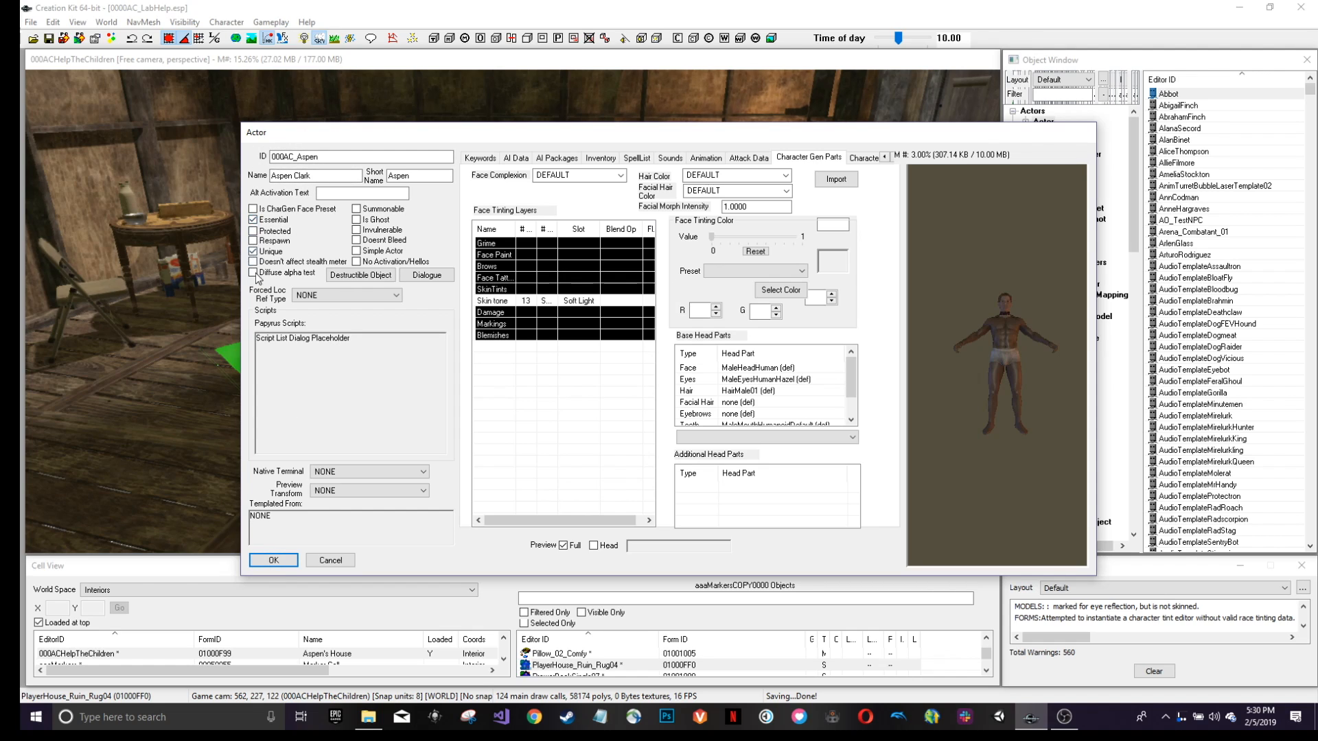
left_click(280, 560)
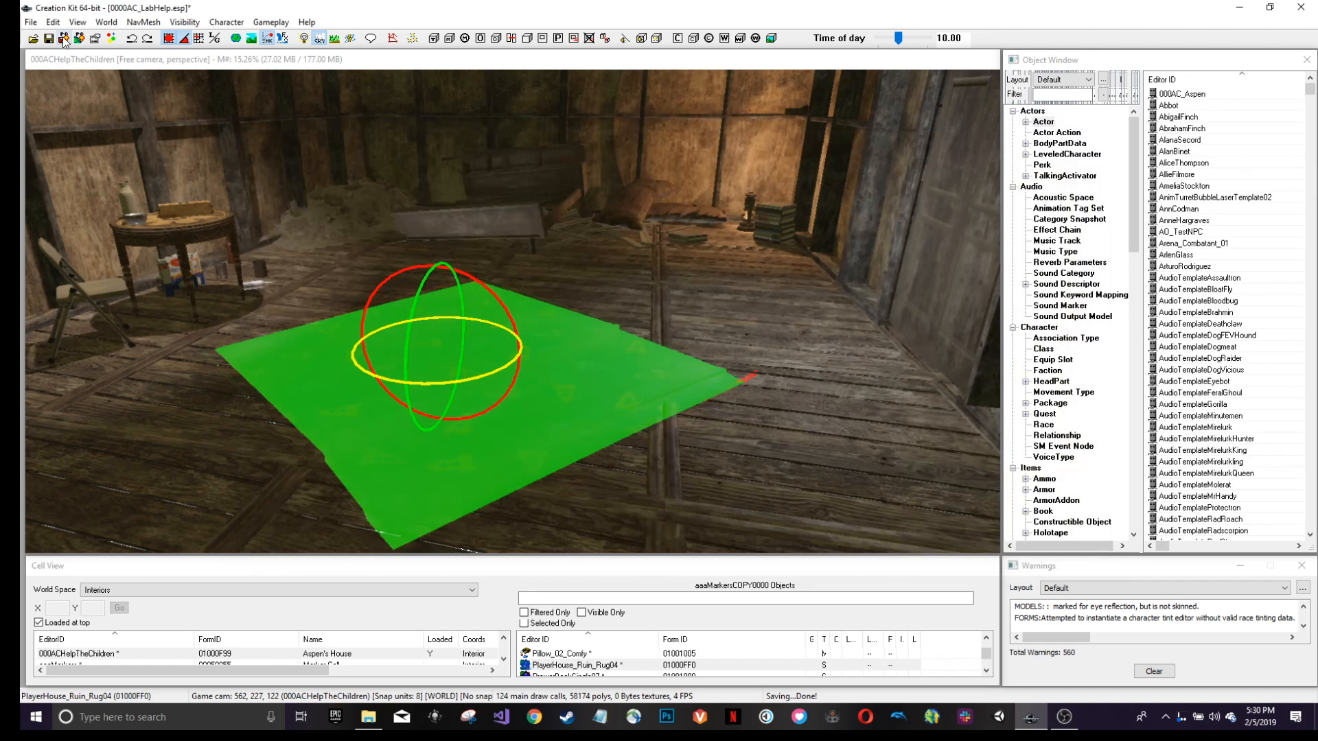
Save the plugin, and reopen the 000AC_Aspen actor to check its stored data before accepting it.
left_click(64, 38)
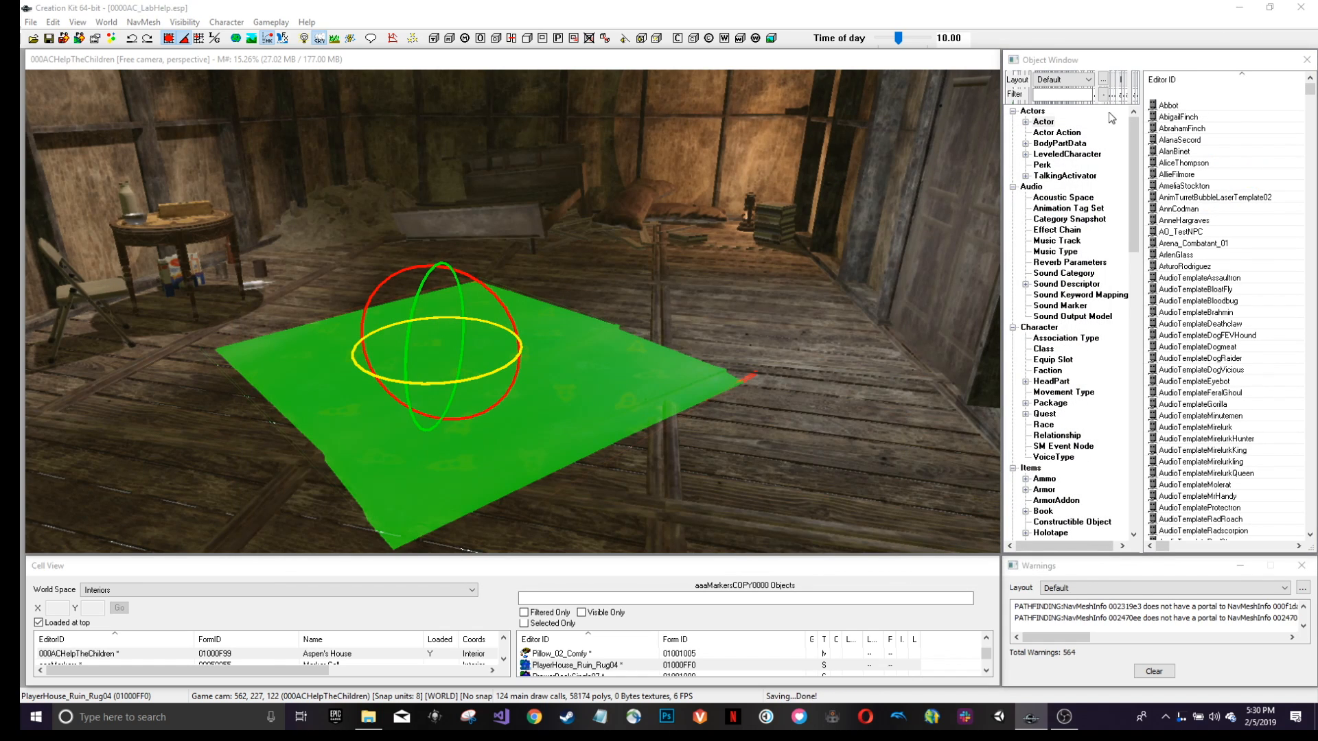
double_click(1180, 94)
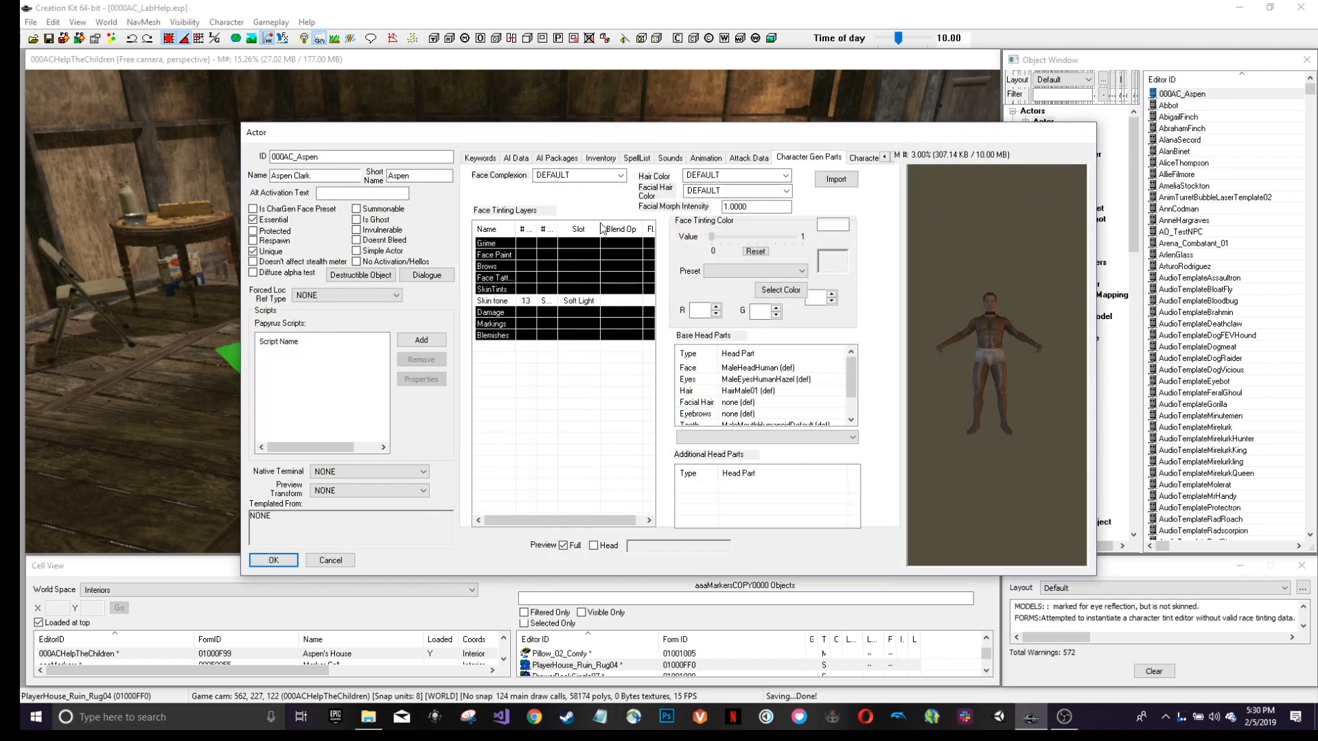
left_click(280, 565)
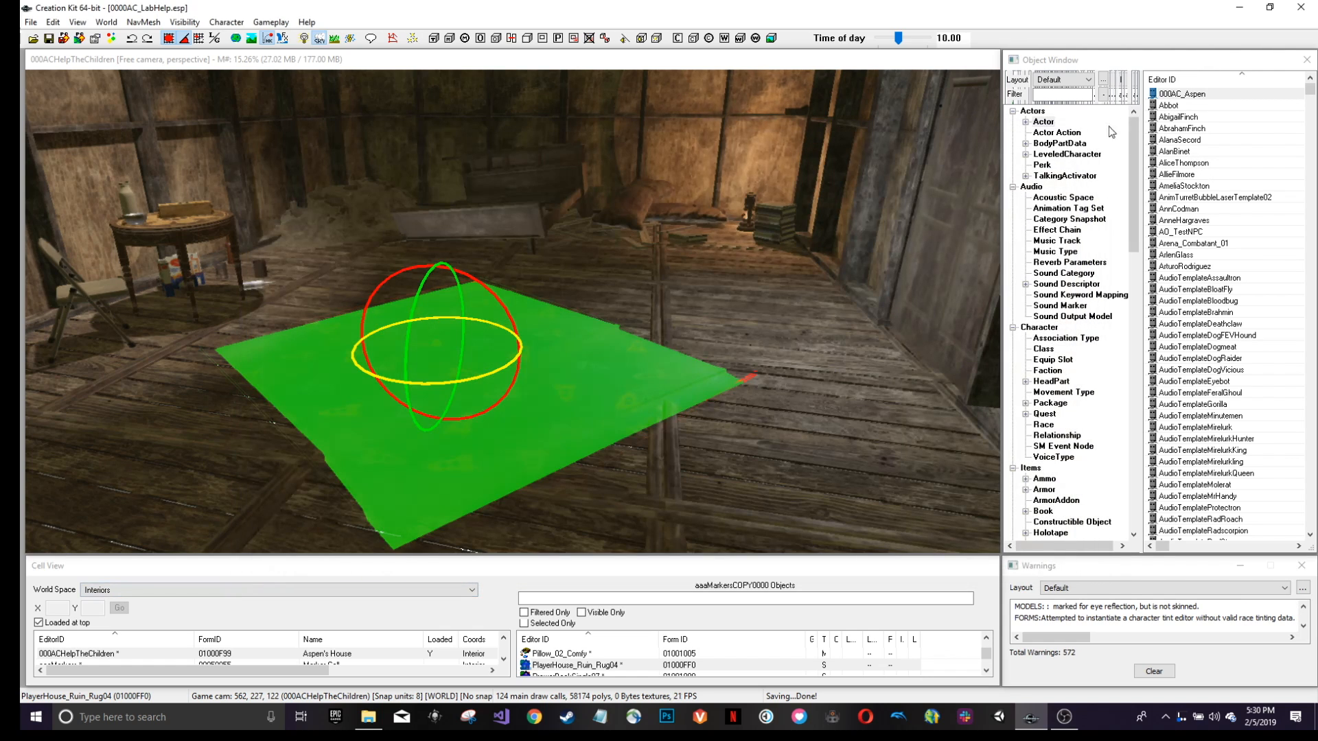
Open the 000AC_Aspen actor for editing and mark it as Female in its traits.
left_click(1030, 113)
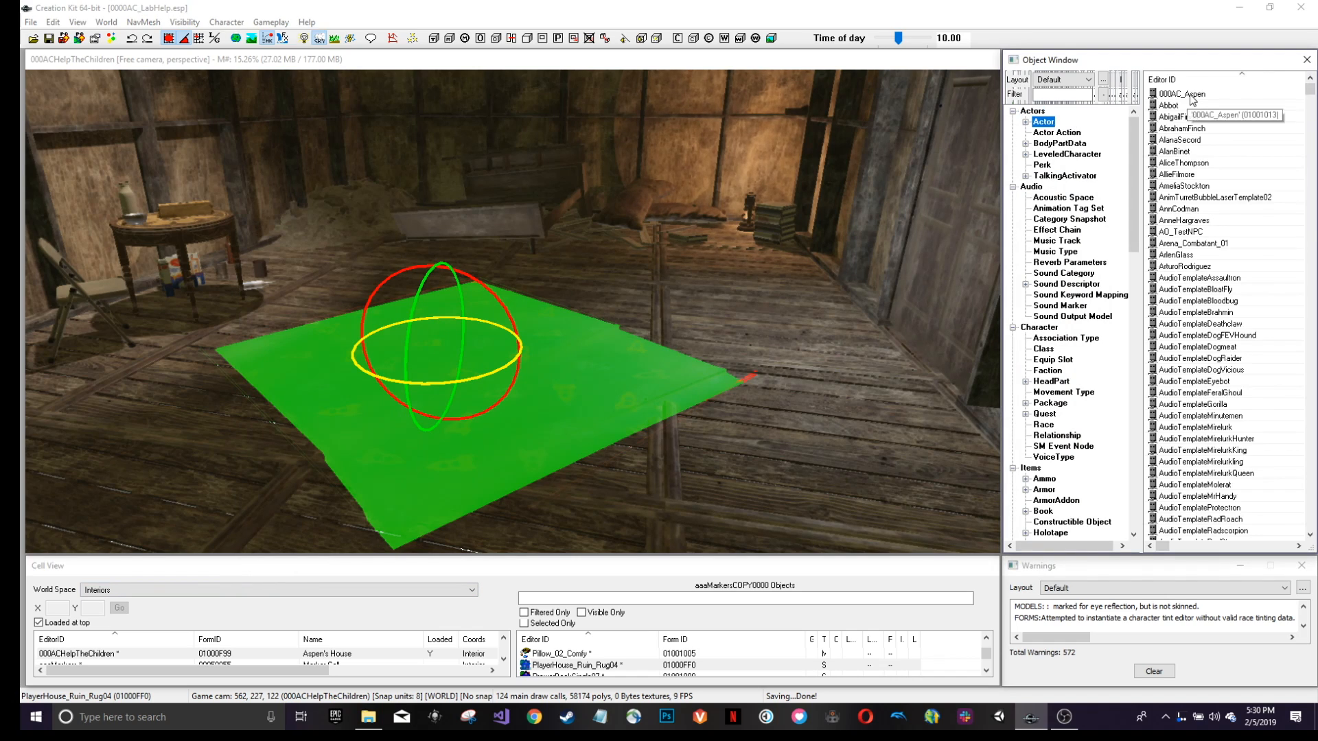
right_click(1188, 95)
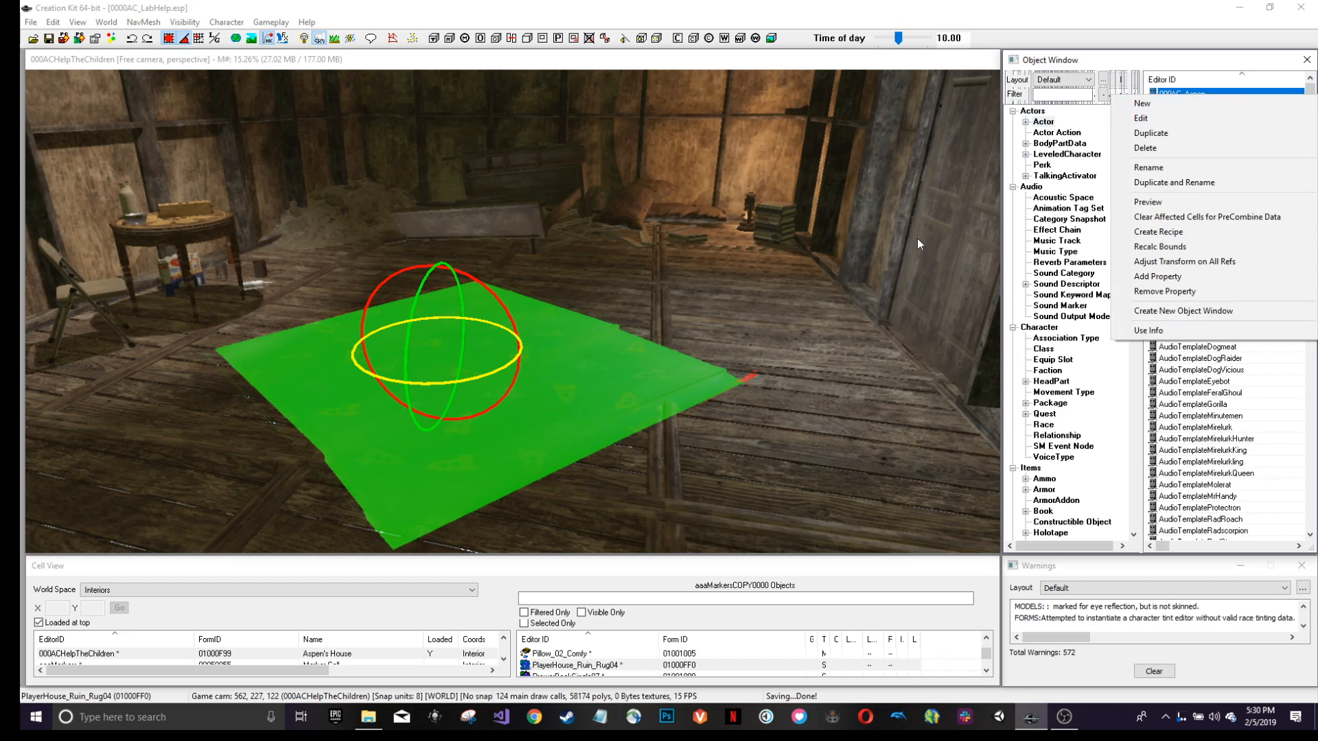
left_click(1169, 104)
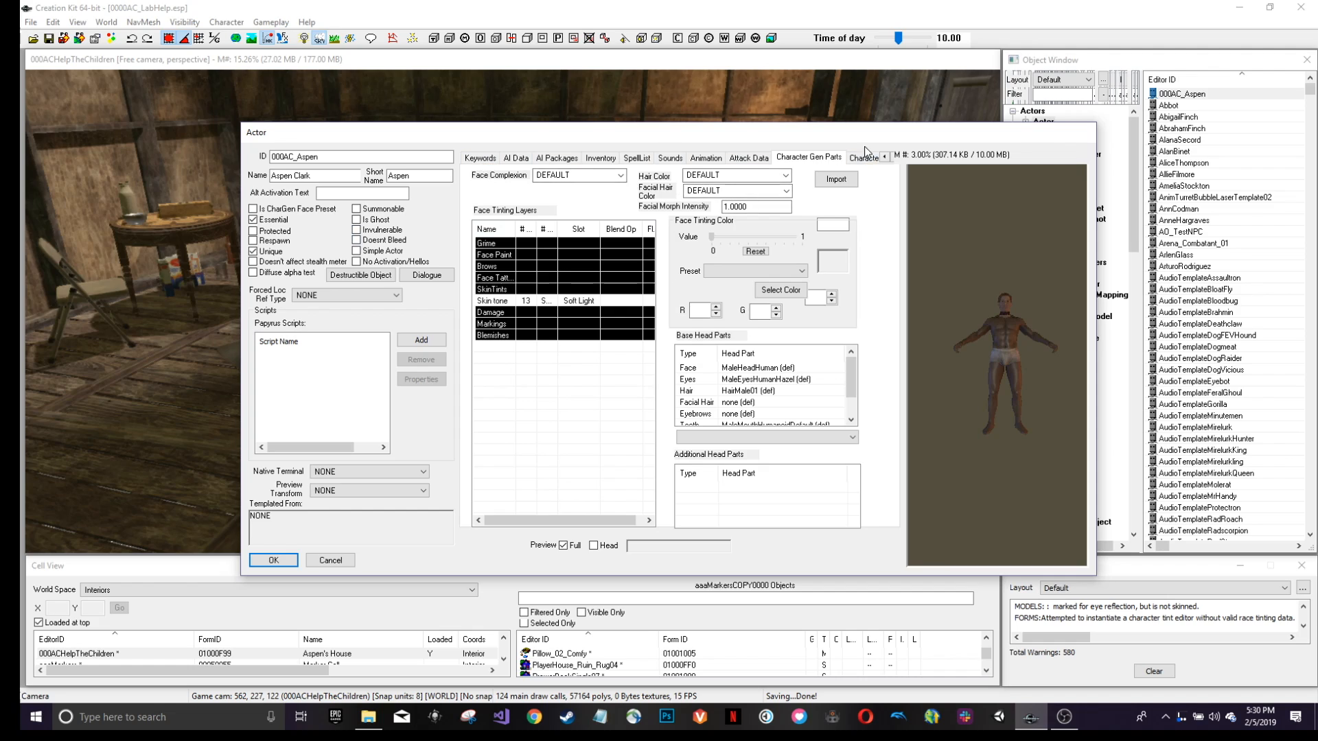
left_click(884, 158)
left_click(884, 157)
left_click(884, 158)
left_click(884, 158)
left_click(884, 157)
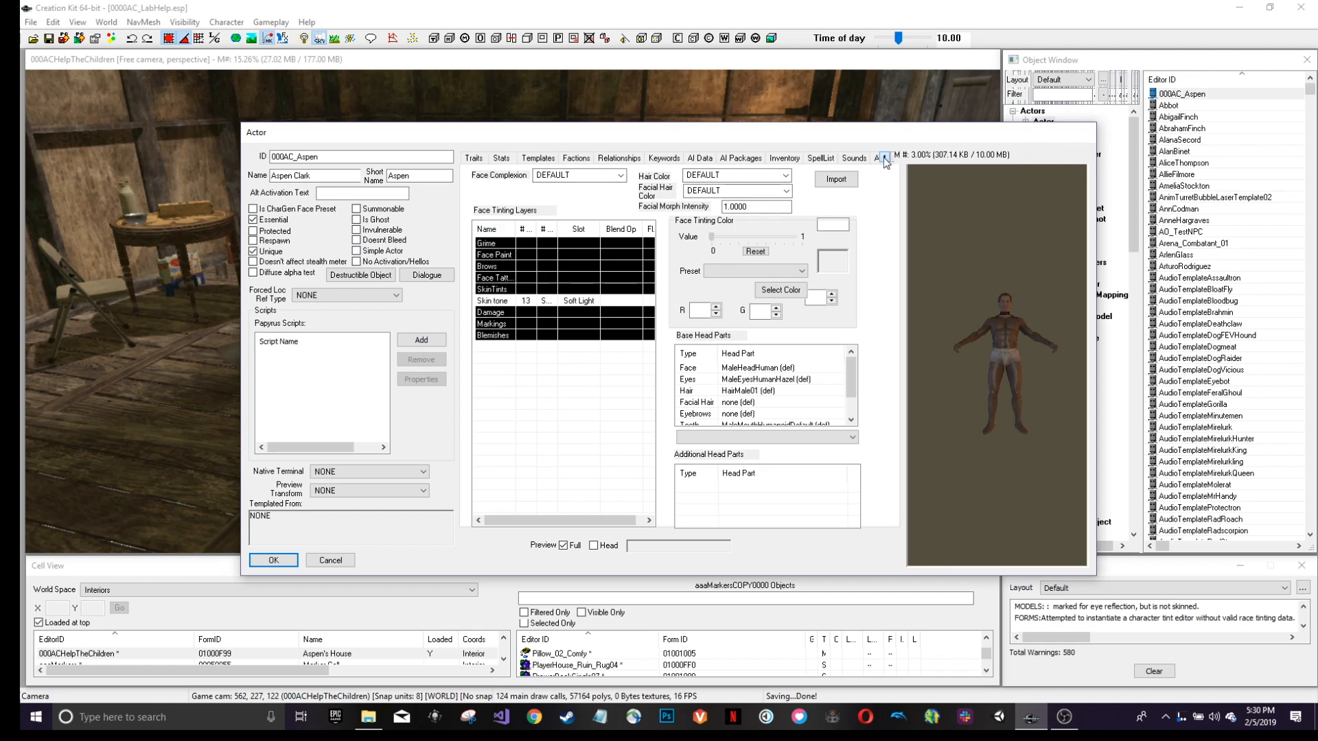
left_click(475, 160)
left_click(474, 158)
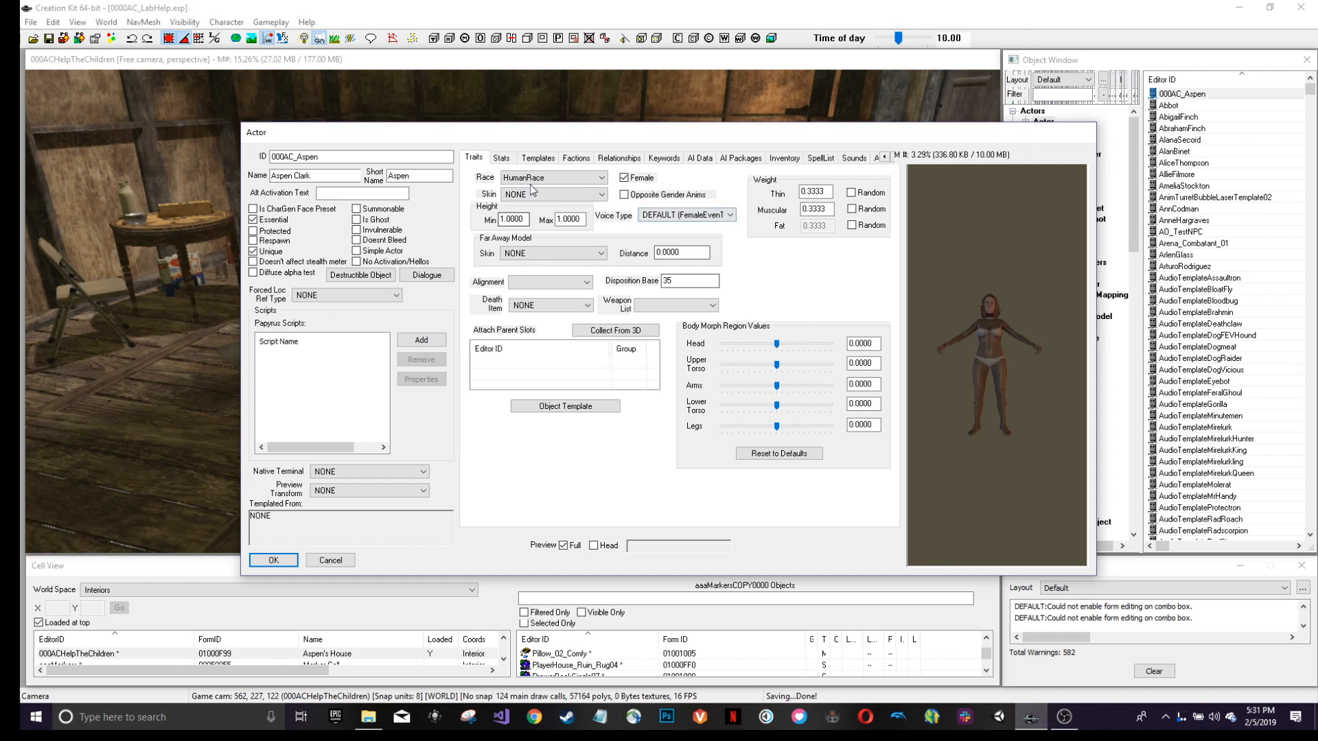
left_click(549, 177)
left_click(549, 177)
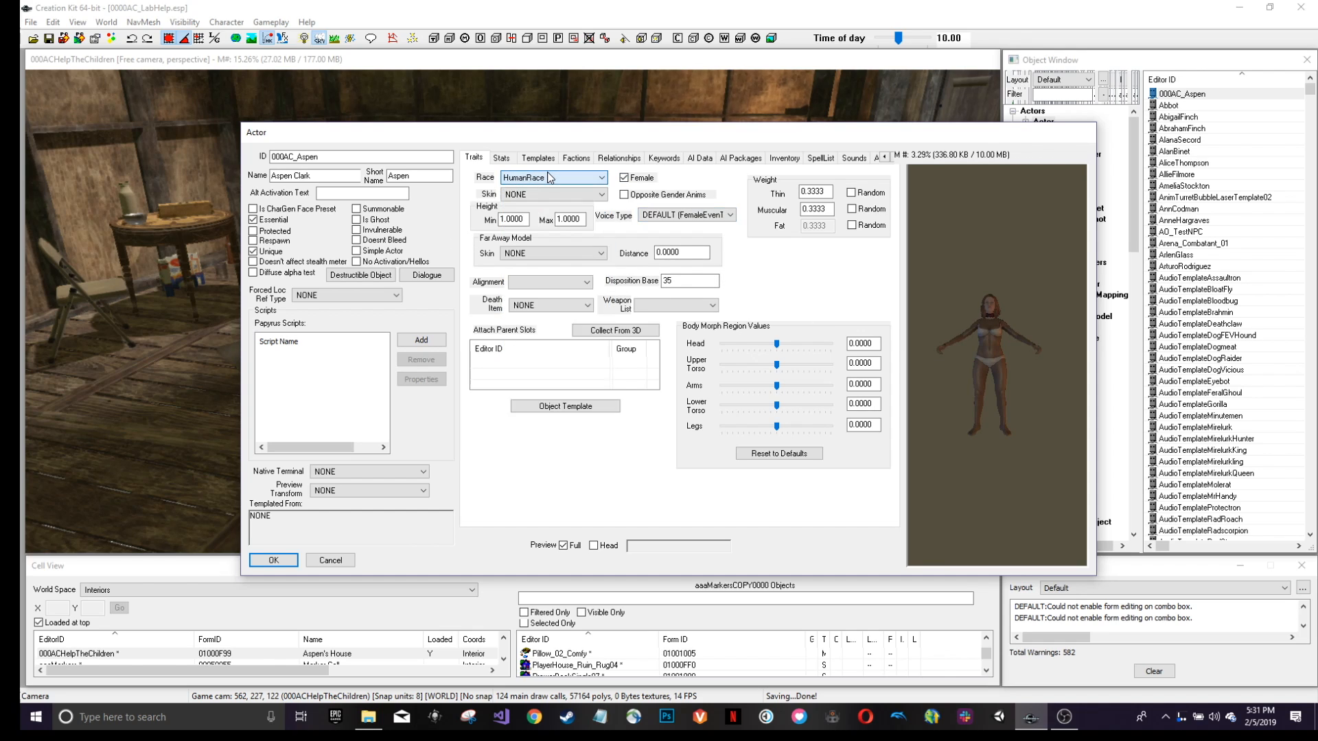
Set the actor's Thin weight to 0.7333, change its Muscular weight, and toggle the Random options of both.
left_click(820, 194)
type("7")
left_click(811, 210)
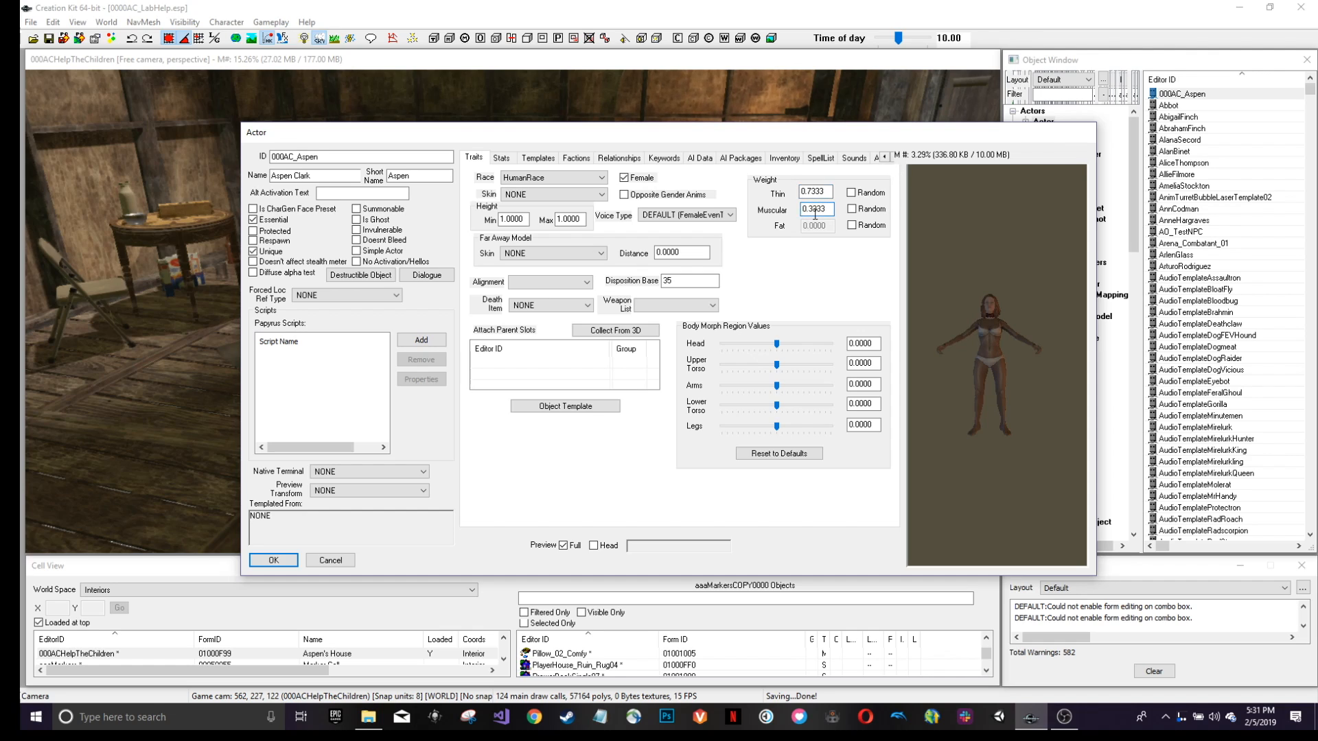
type("8")
left_click(852, 210)
left_click(851, 193)
left_click(851, 194)
left_click(851, 209)
Try DannySullivanOutfit as the actor's default outfit.
left_click(783, 158)
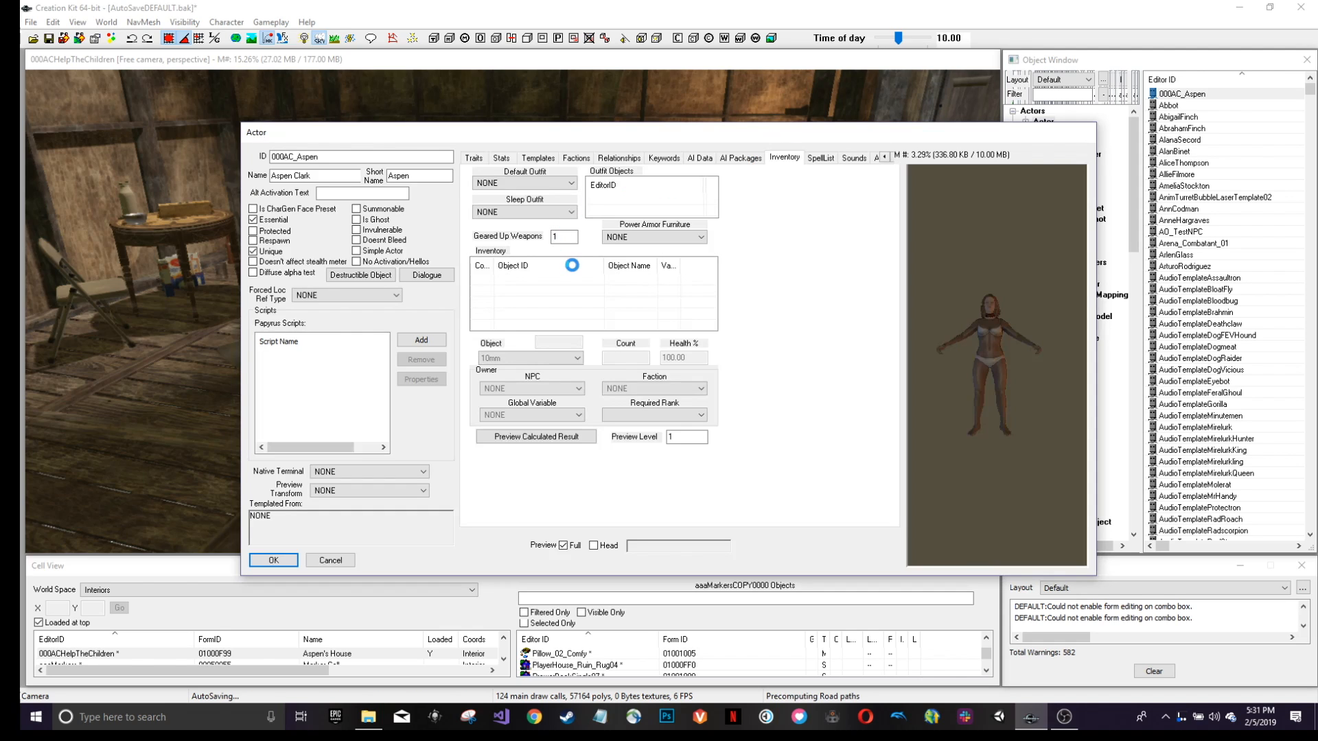
left_click(552, 184)
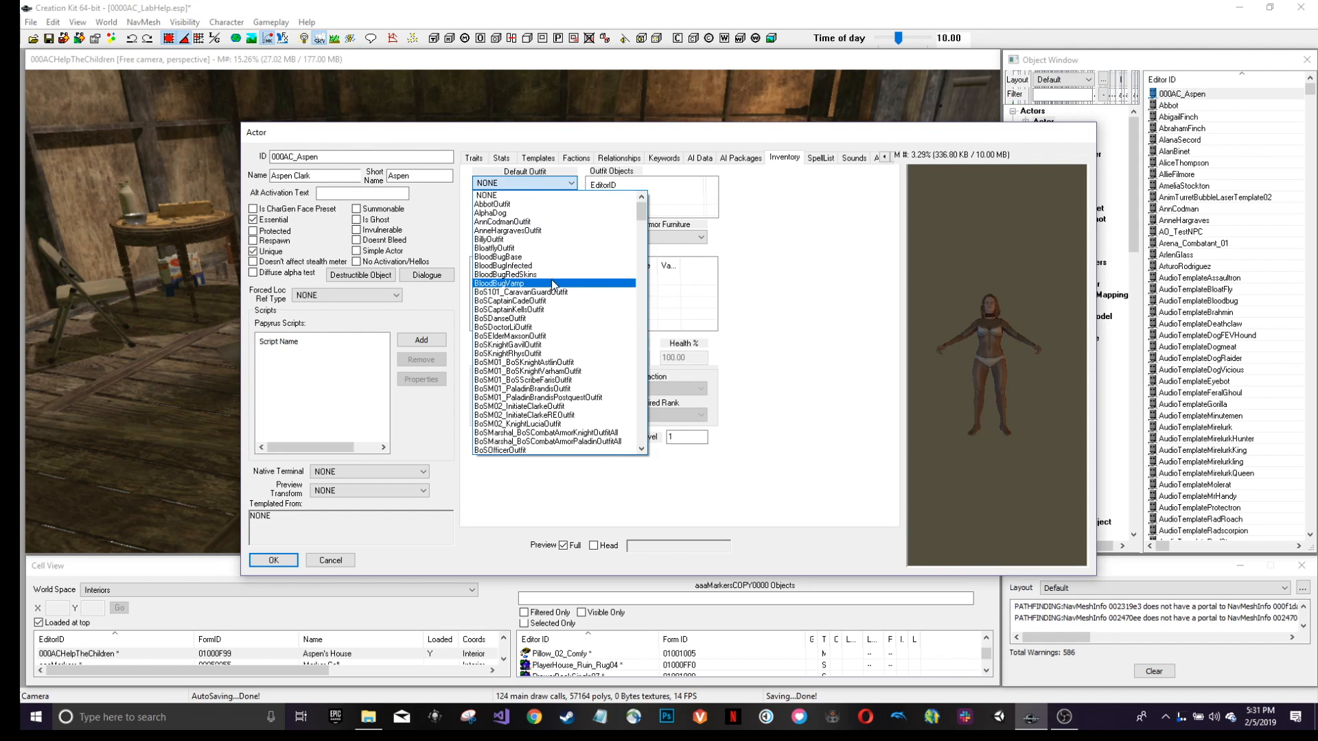
scroll(554, 283, "down", 11)
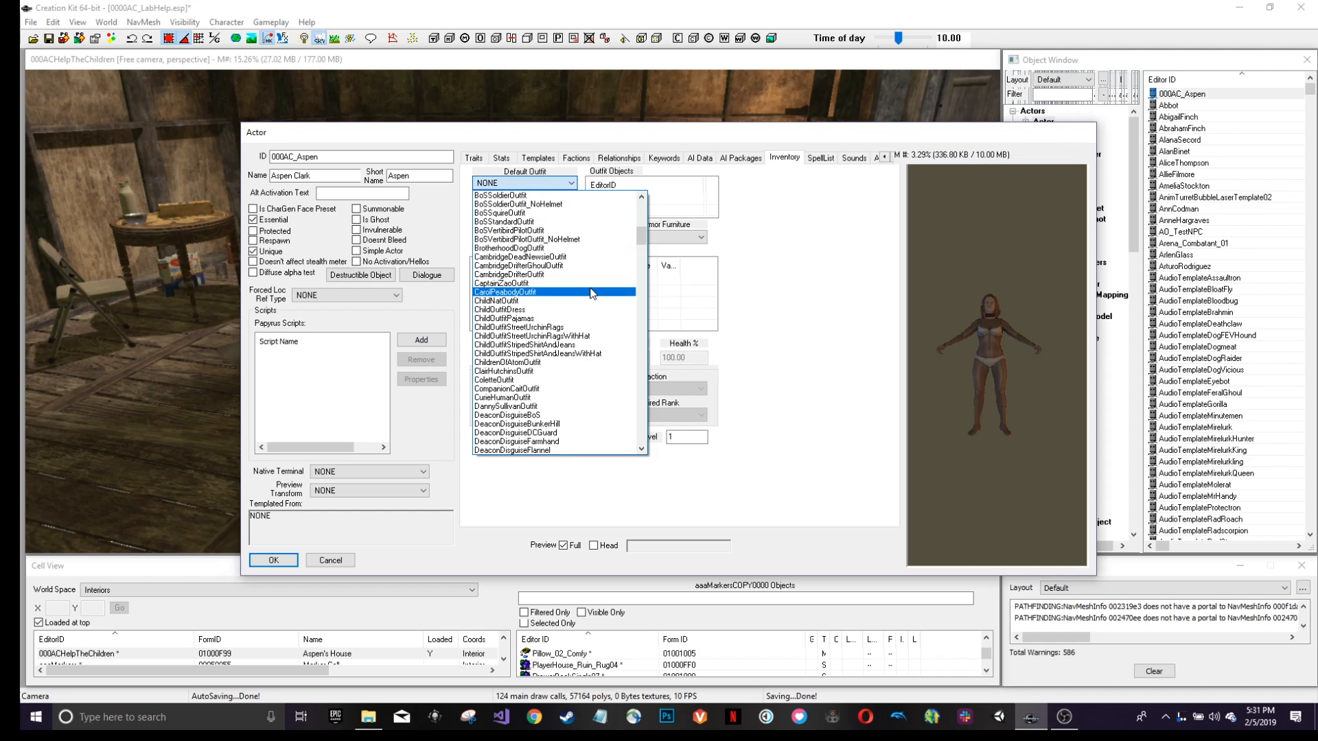
scroll(592, 294, "down", 4)
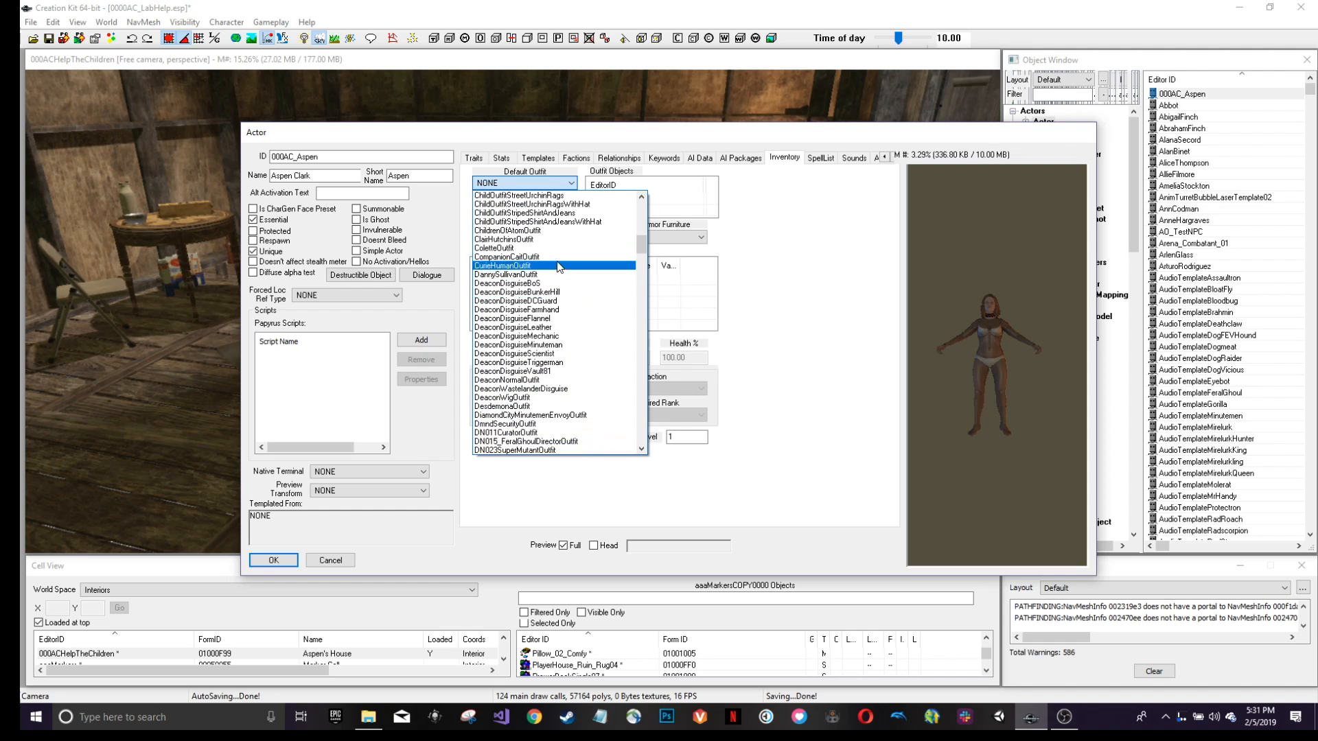
left_click(553, 277)
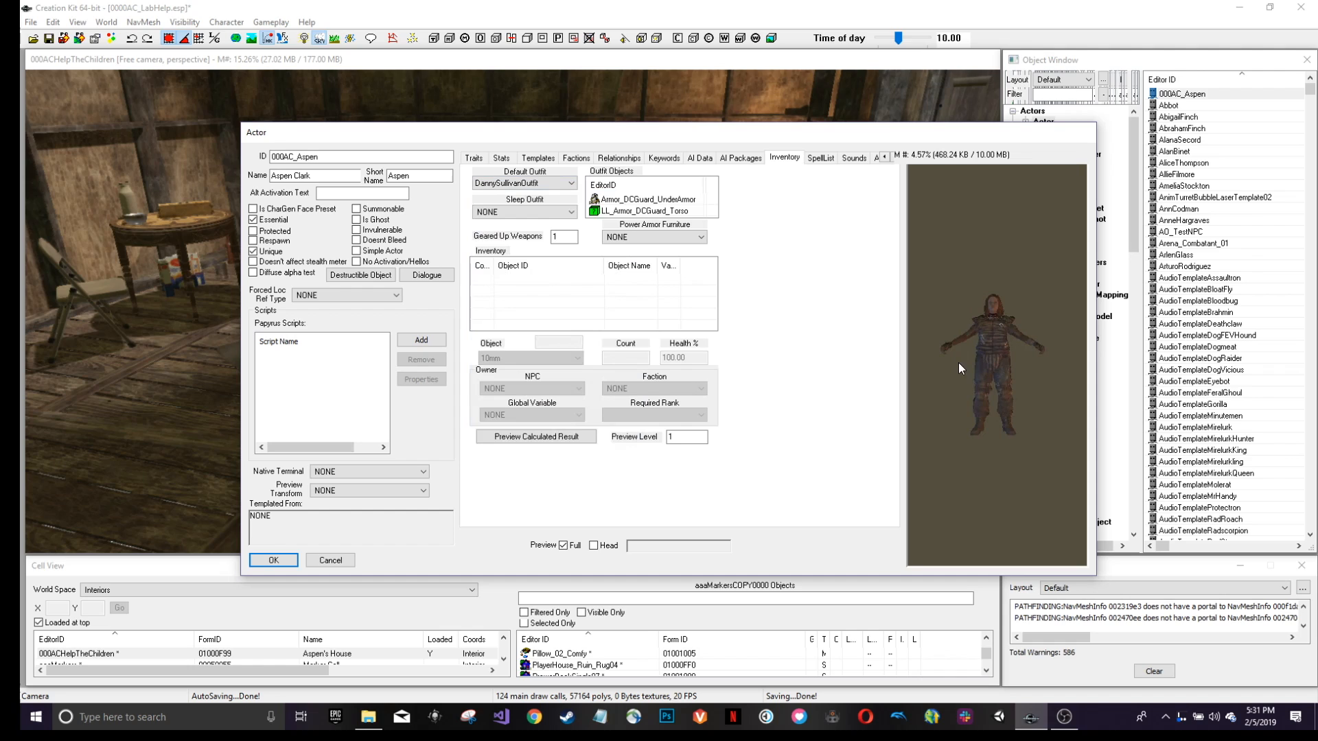
Set the actor's default outfit to EllieOutfit.
left_click(521, 183)
scroll(570, 337, "down", 12)
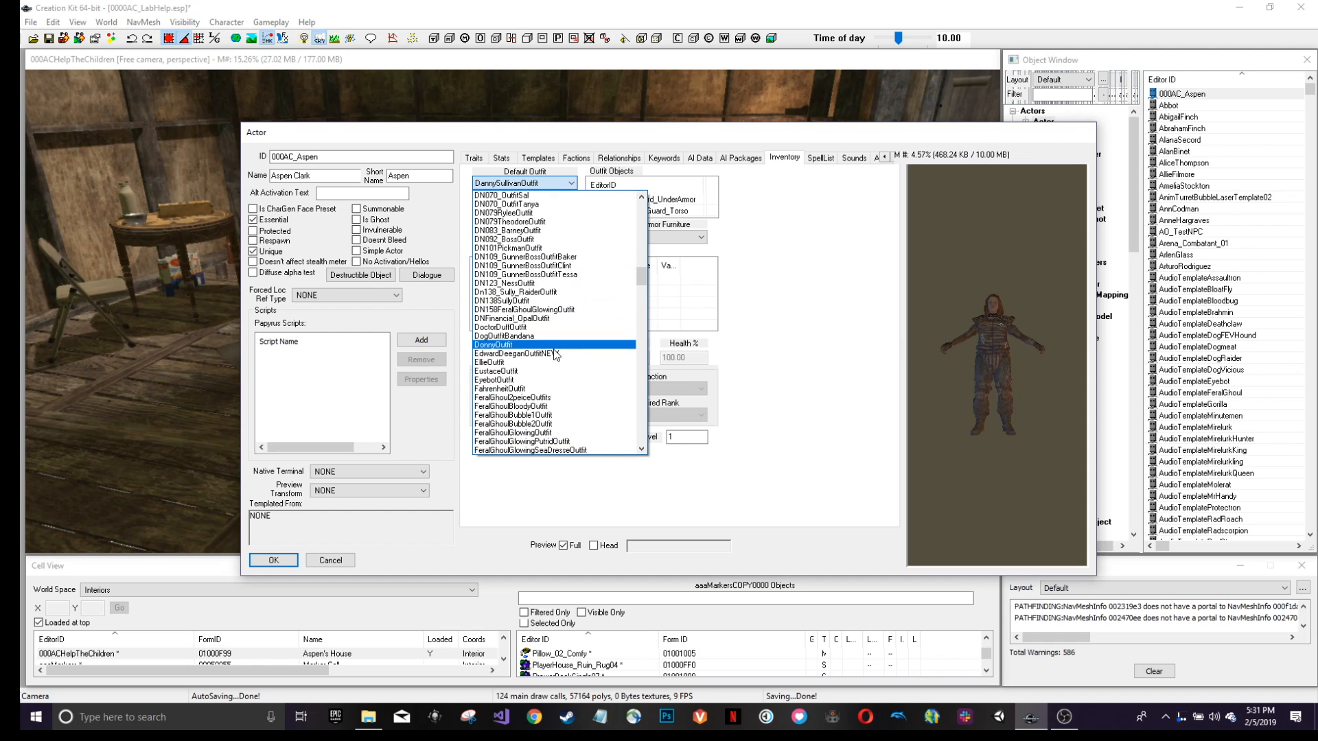
left_click(517, 364)
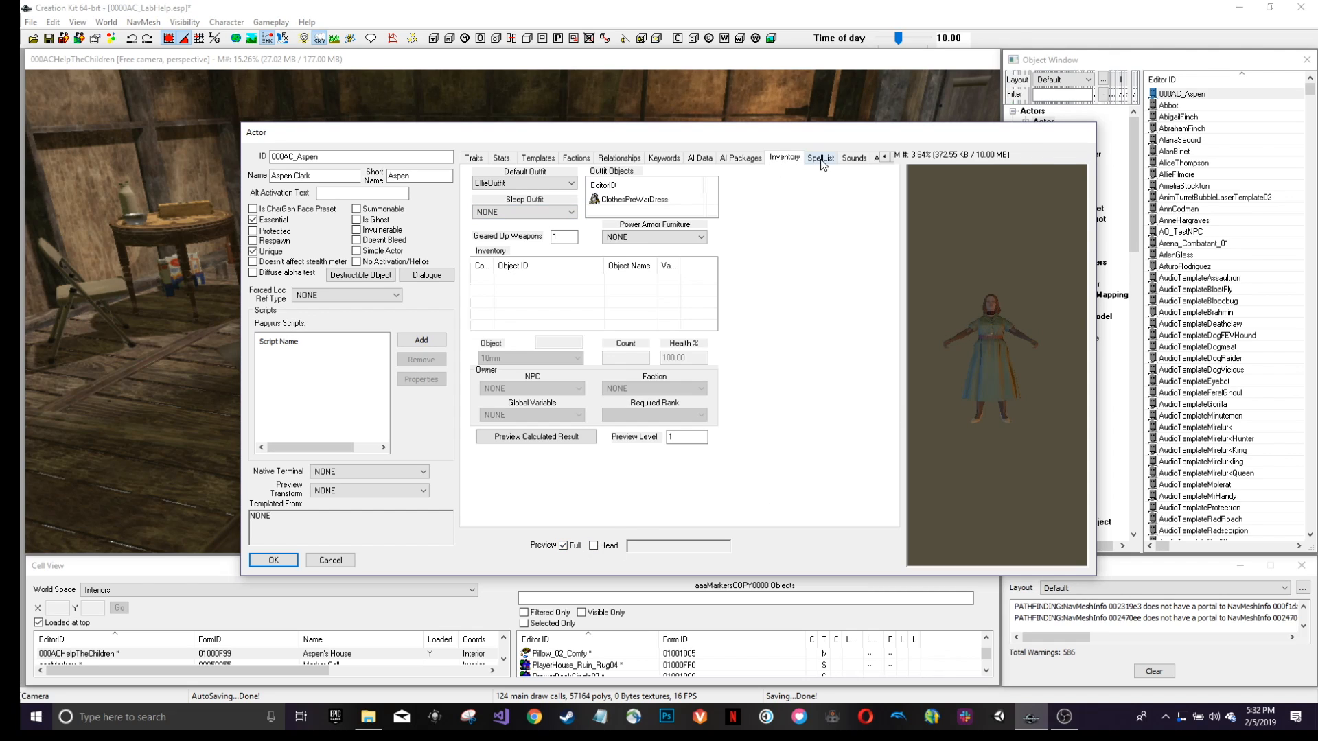
Look through the actor's available property categories and return to its traits.
double_click(892, 158)
left_click(892, 158)
left_click(892, 157)
left_click(893, 158)
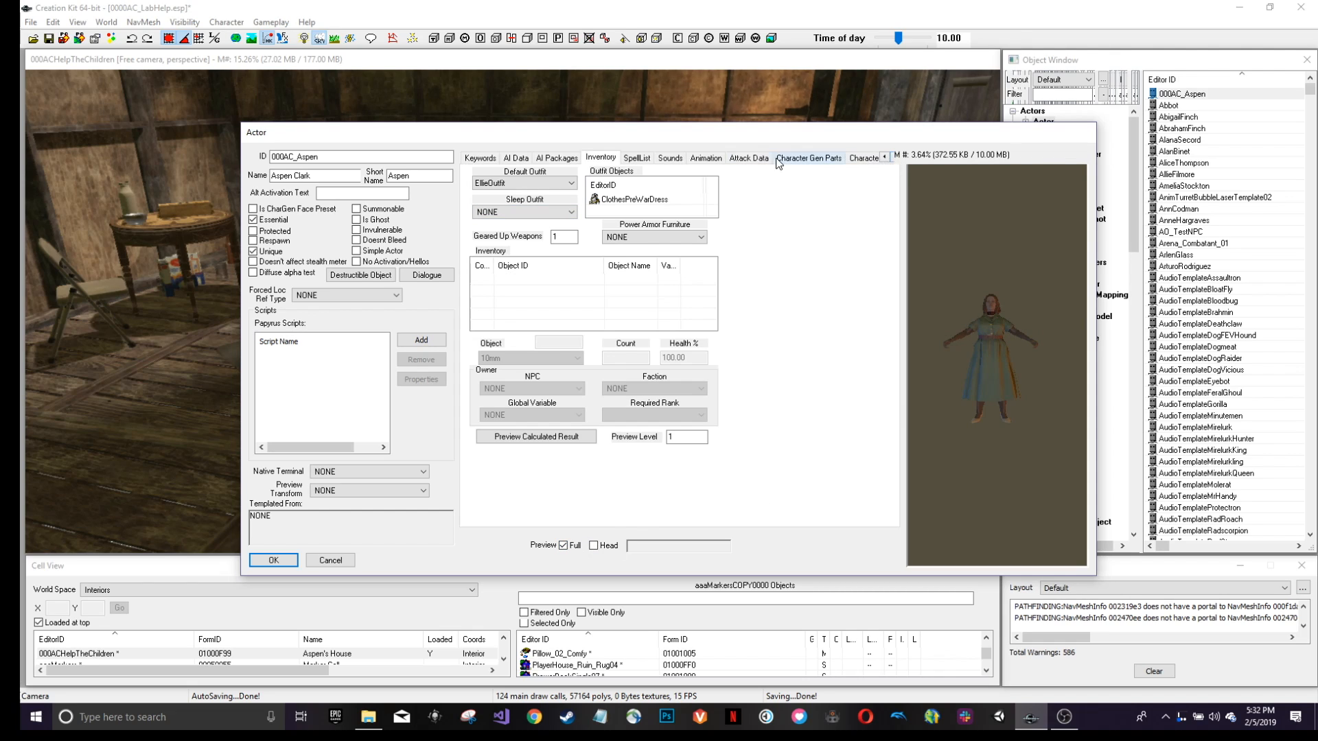
left_click(891, 157)
left_click(890, 157)
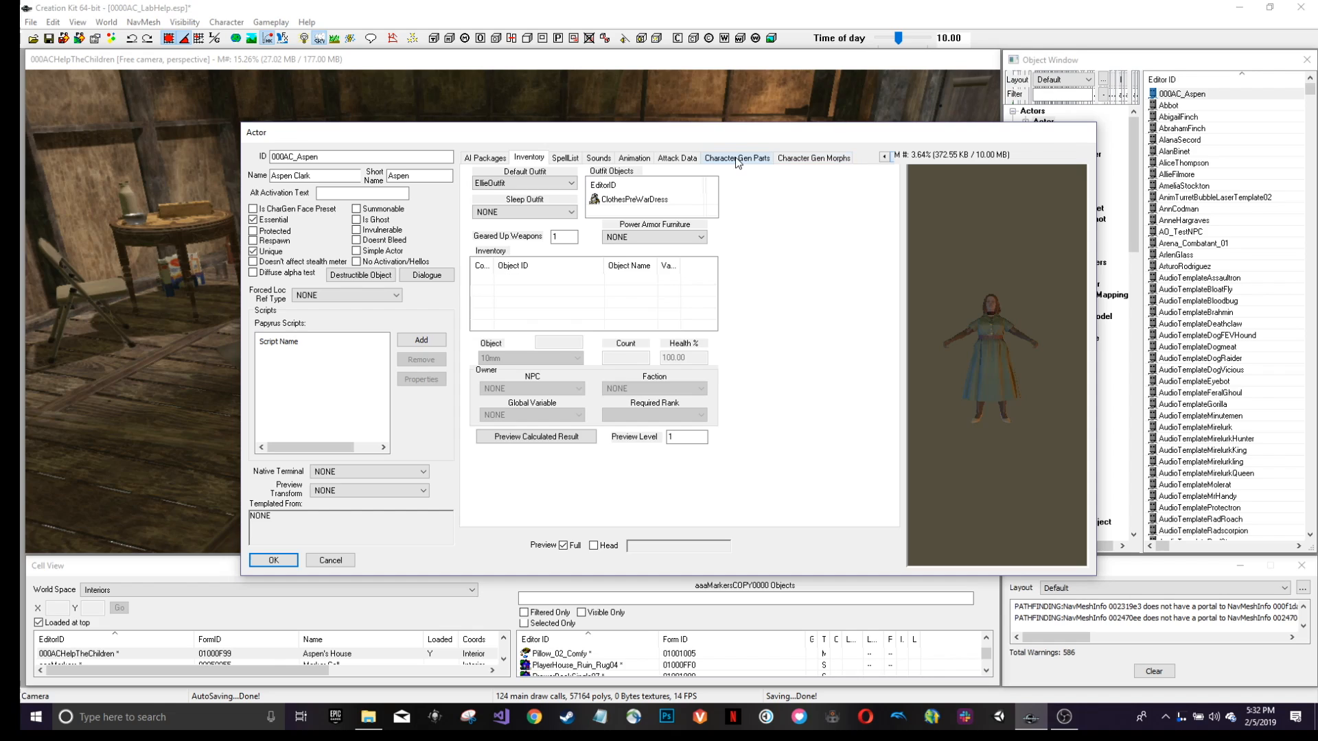
left_click(883, 158)
left_click(883, 158)
left_click(884, 158)
left_click(883, 157)
left_click(883, 158)
left_click(883, 158)
left_click(883, 158)
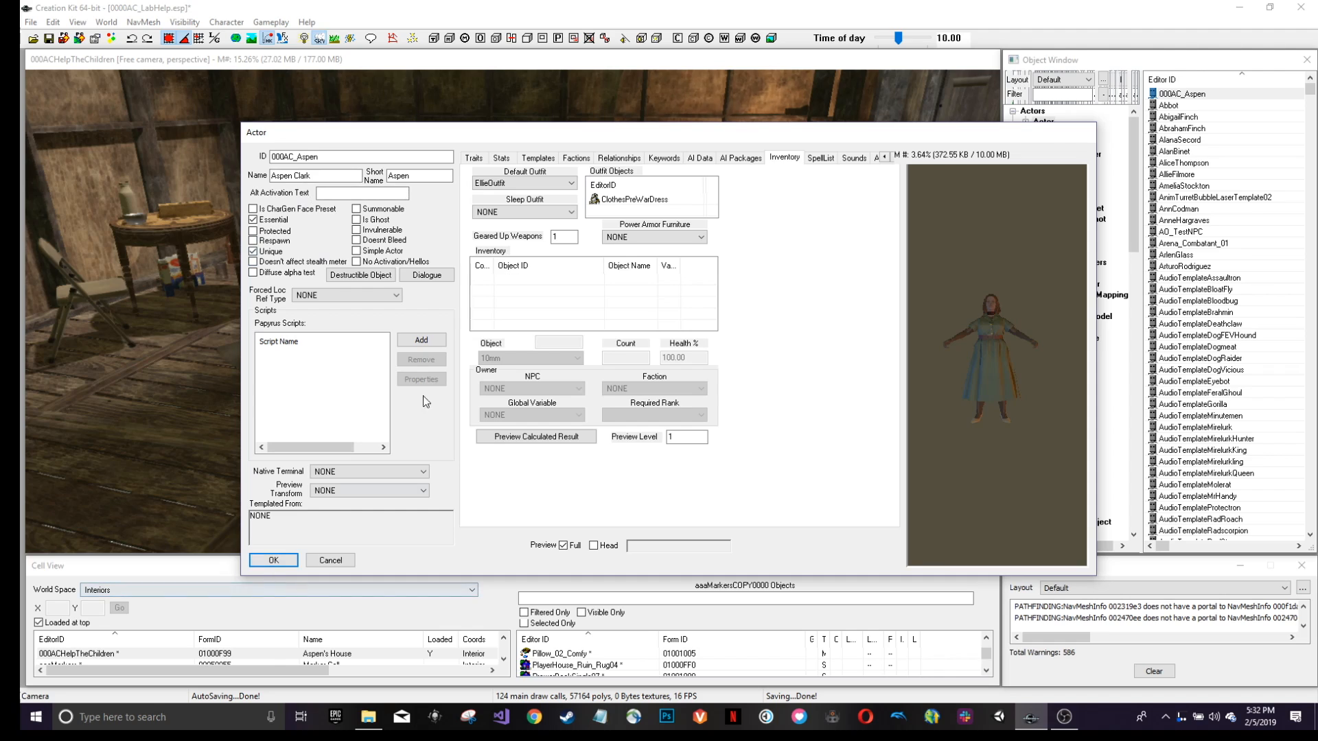
left_click(473, 157)
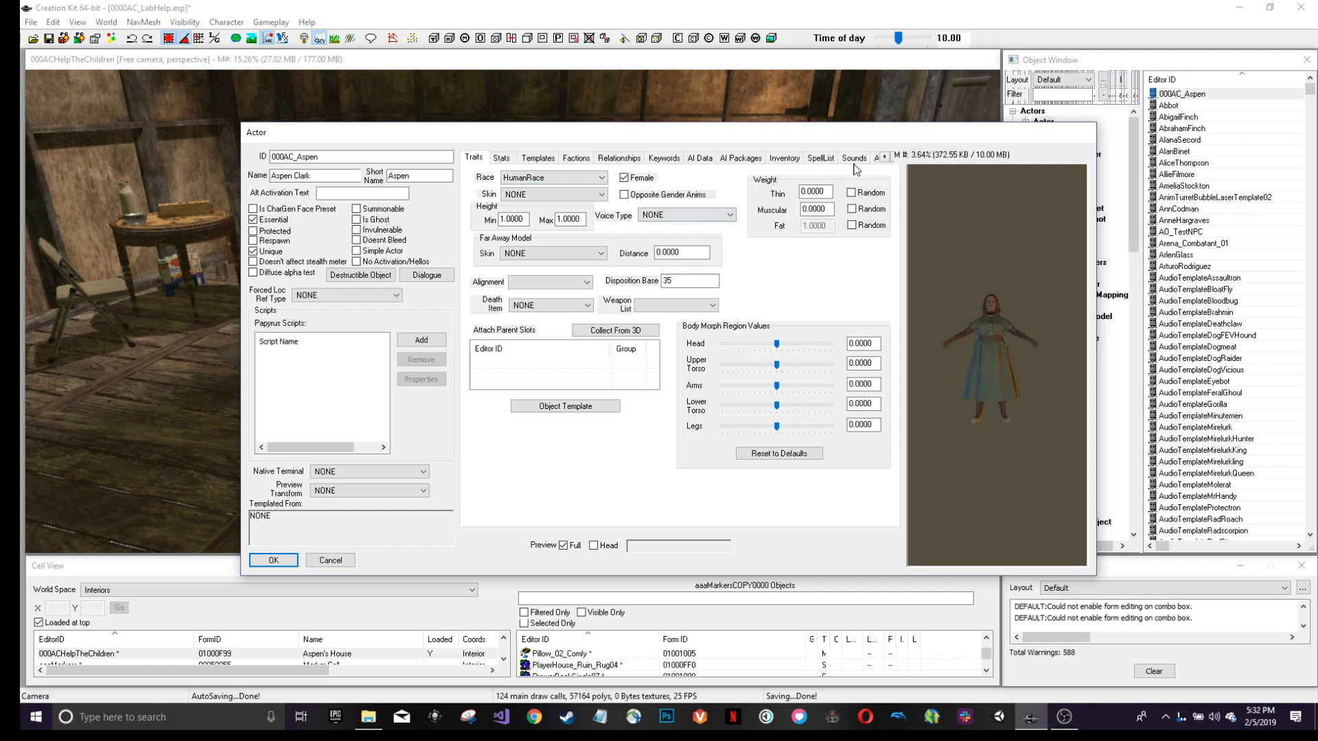
Check the actor's inventory and outfit settings, and bring up its character generation parts.
left_click(892, 158)
left_click(892, 158)
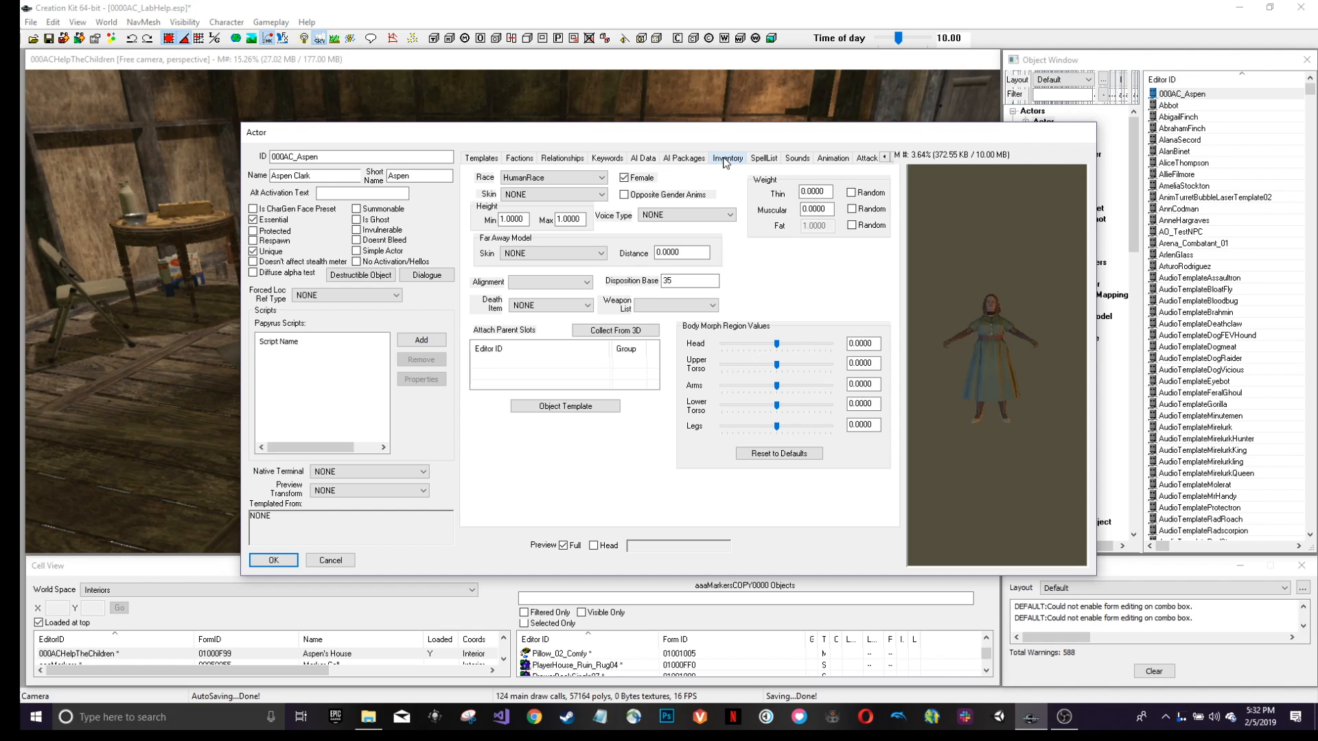
left_click(726, 158)
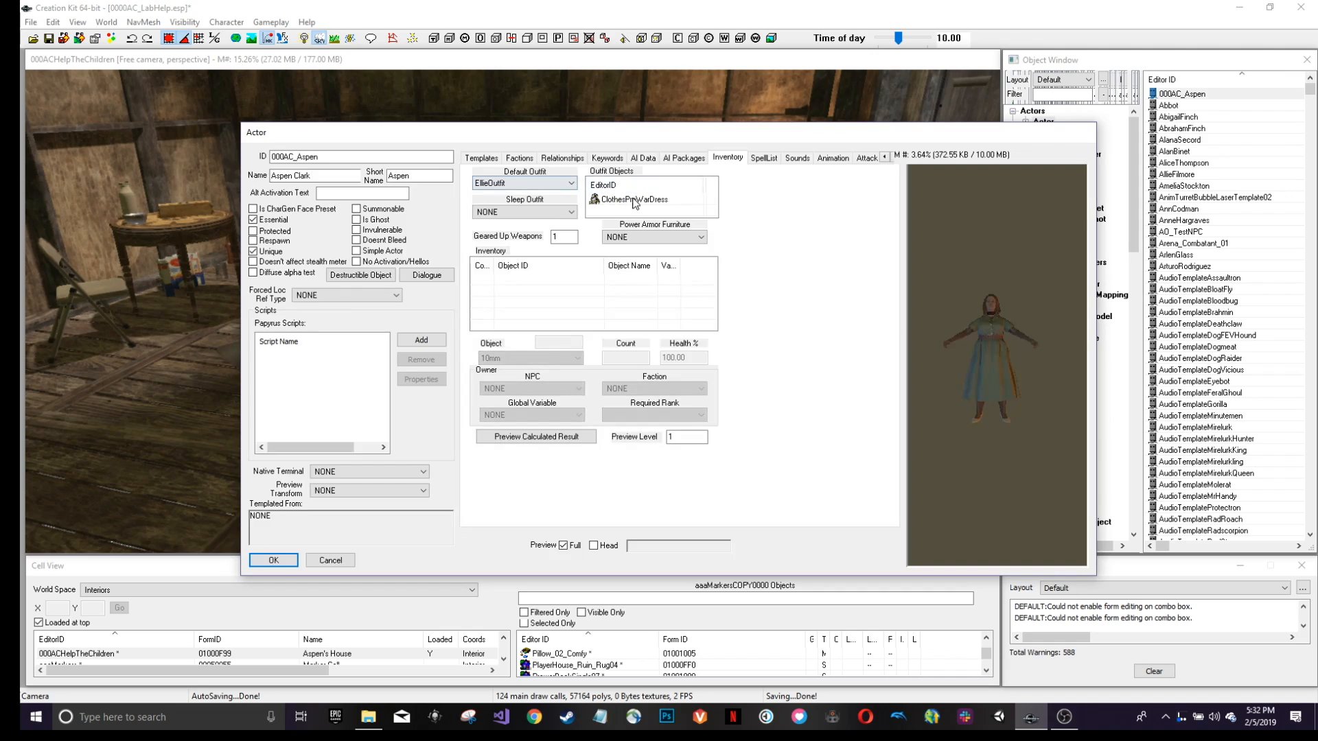
double_click(893, 158)
double_click(895, 157)
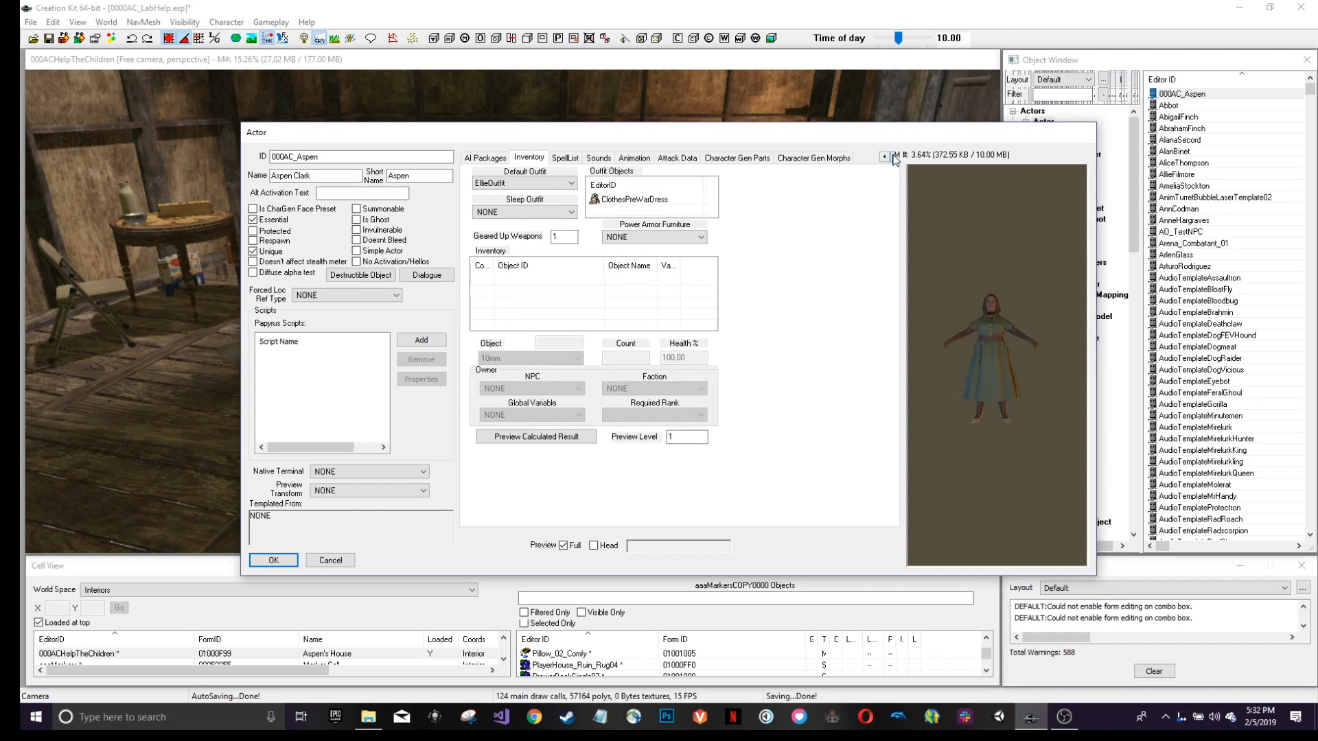
left_click(737, 157)
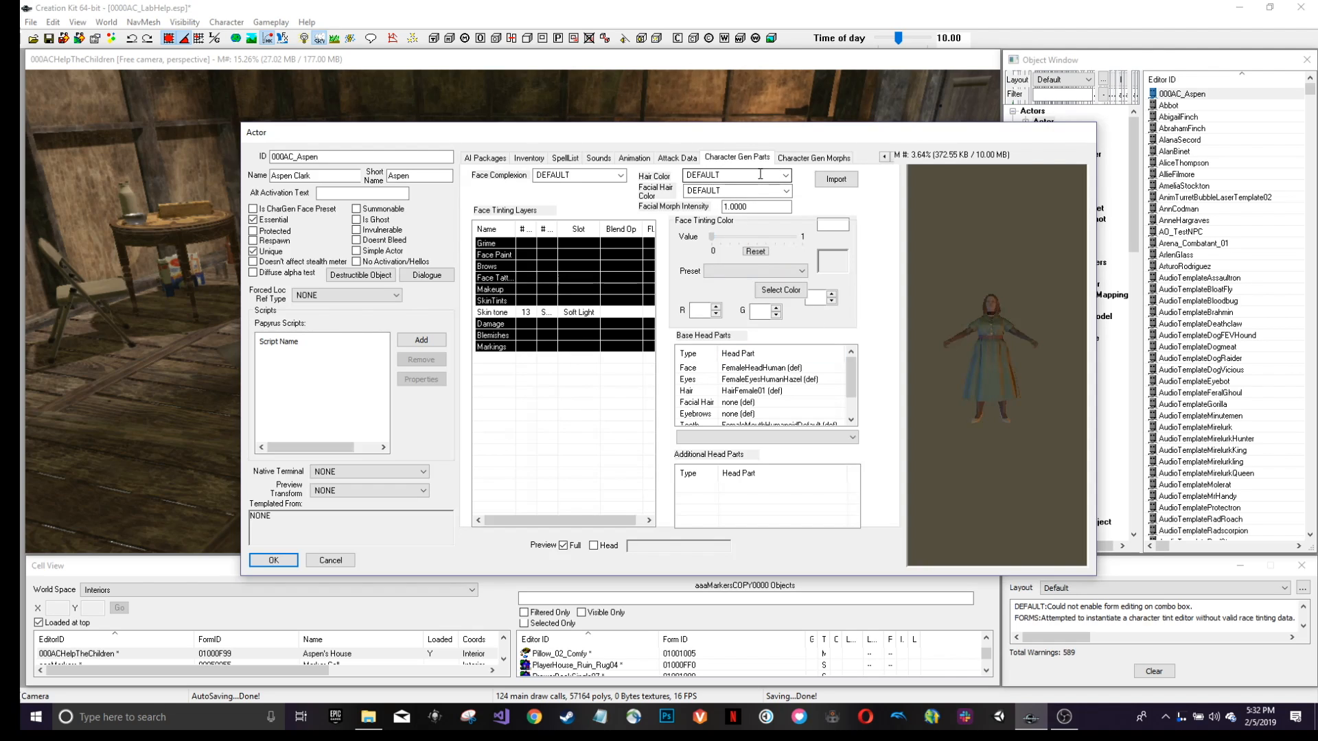
Switch the actor preview to the head and set the hair color to HairColor19DirtyBlond.
left_click(594, 546)
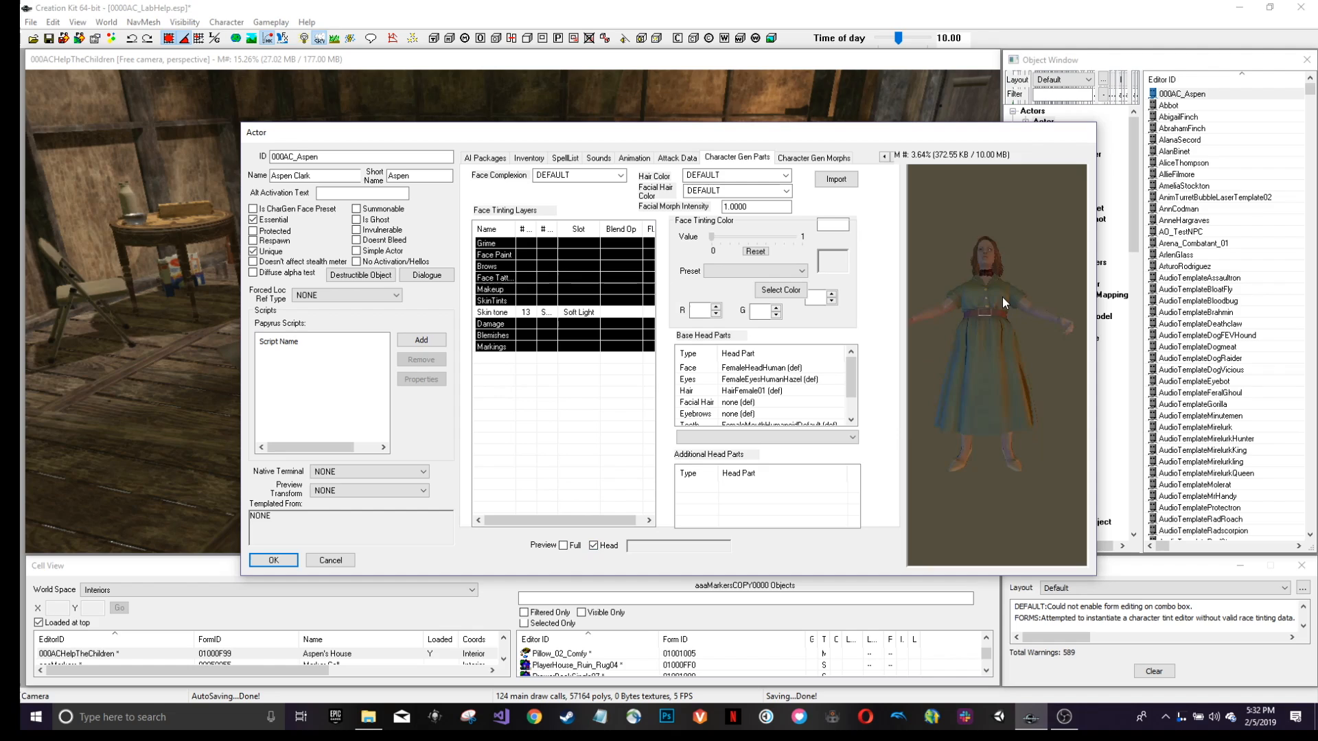
left_click(595, 546)
left_click(564, 546)
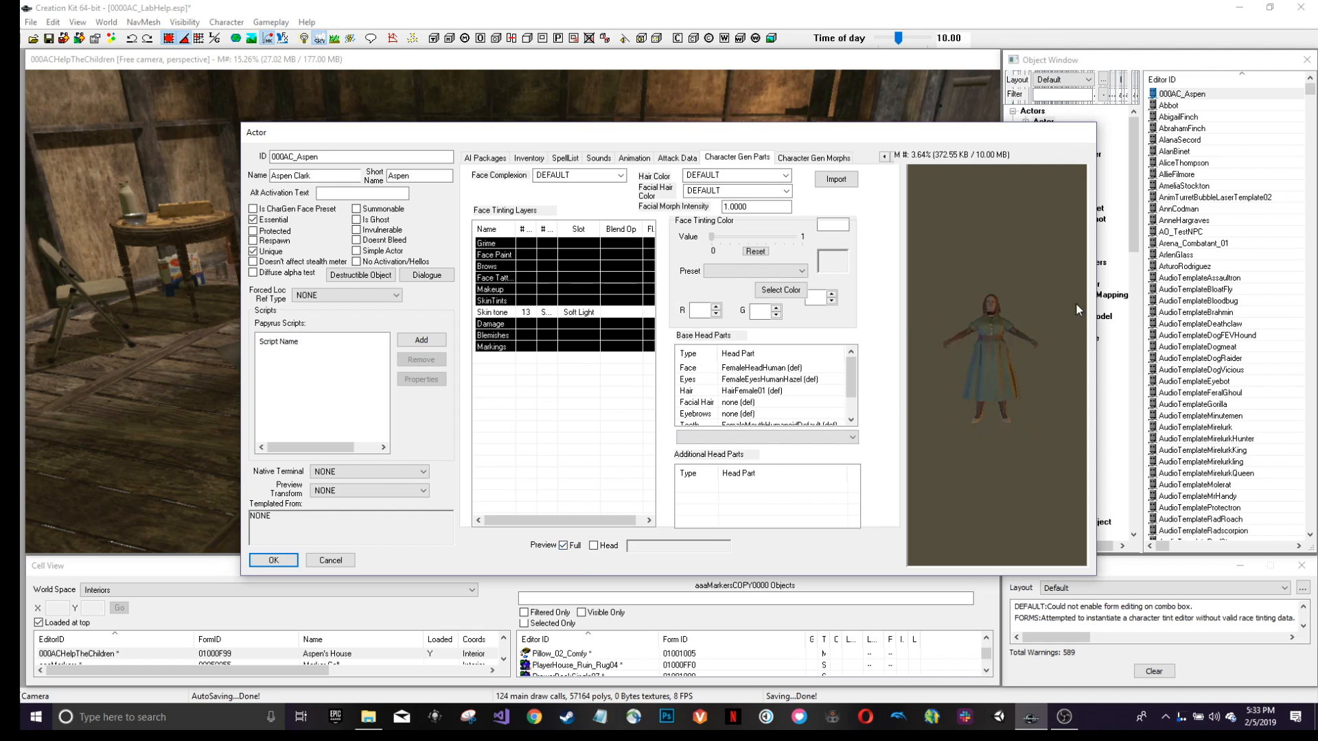
left_click(595, 546)
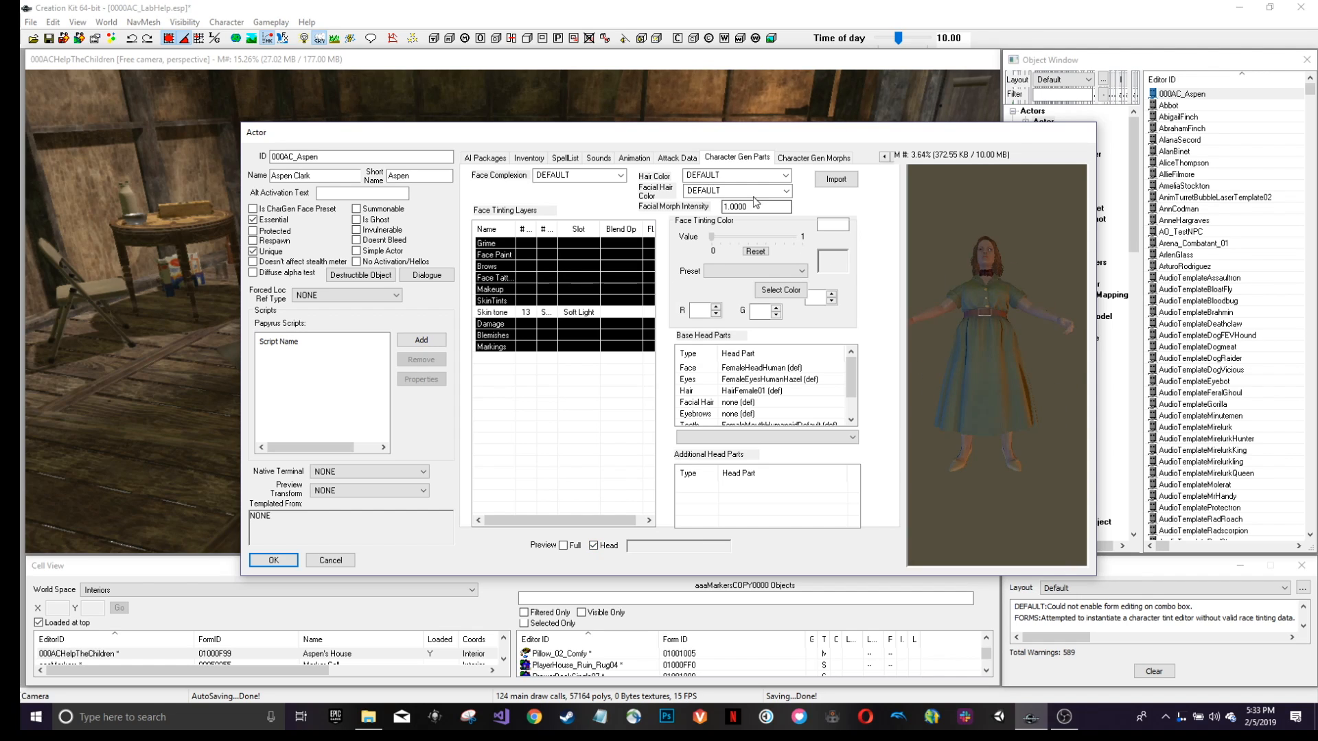
left_click(785, 176)
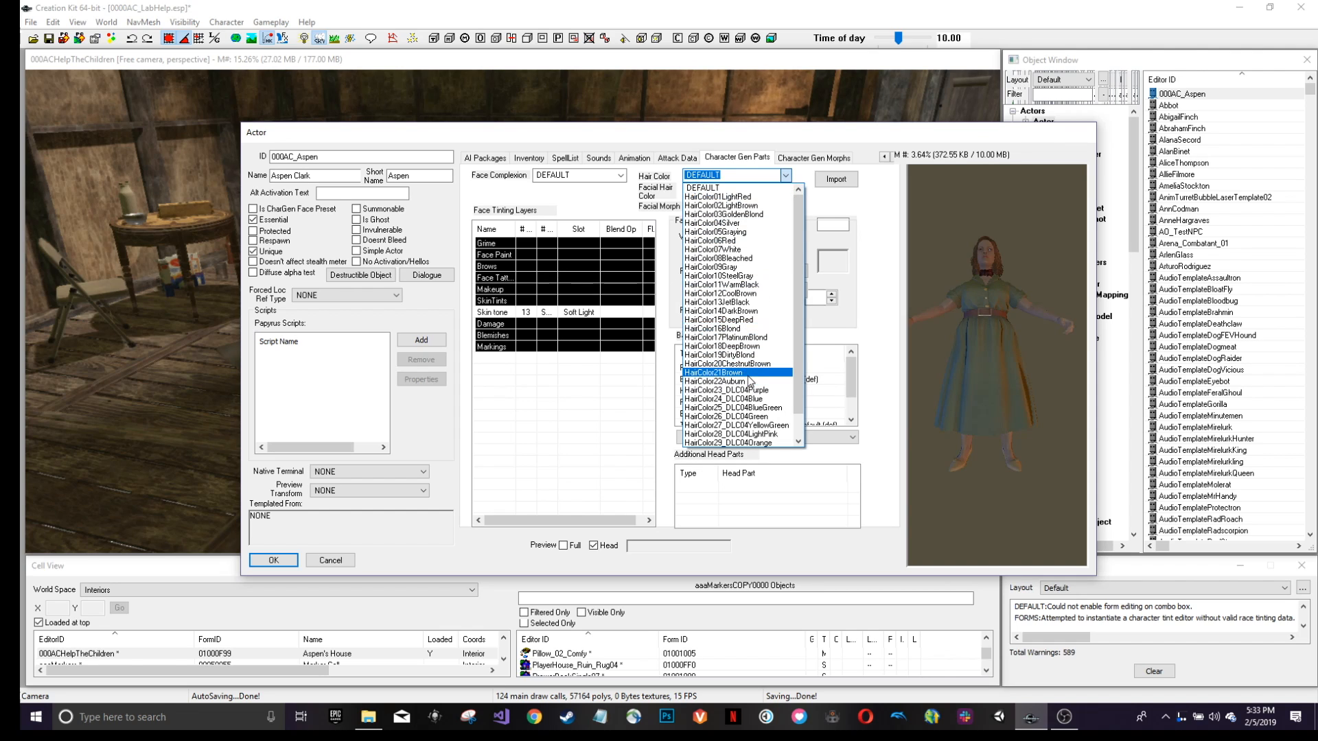
left_click(748, 355)
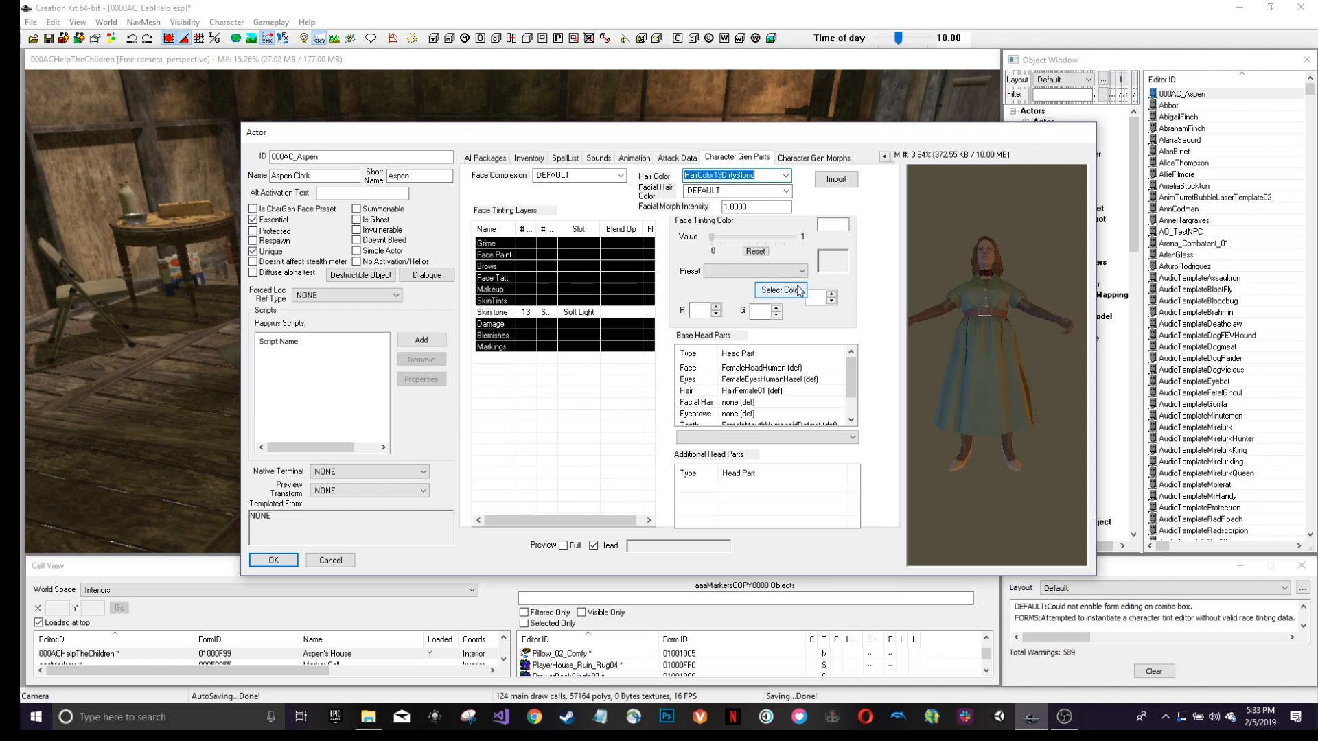
Set the actor's Eyes base head part to FemaleEyesHumanDarkGrey.
left_click(754, 371)
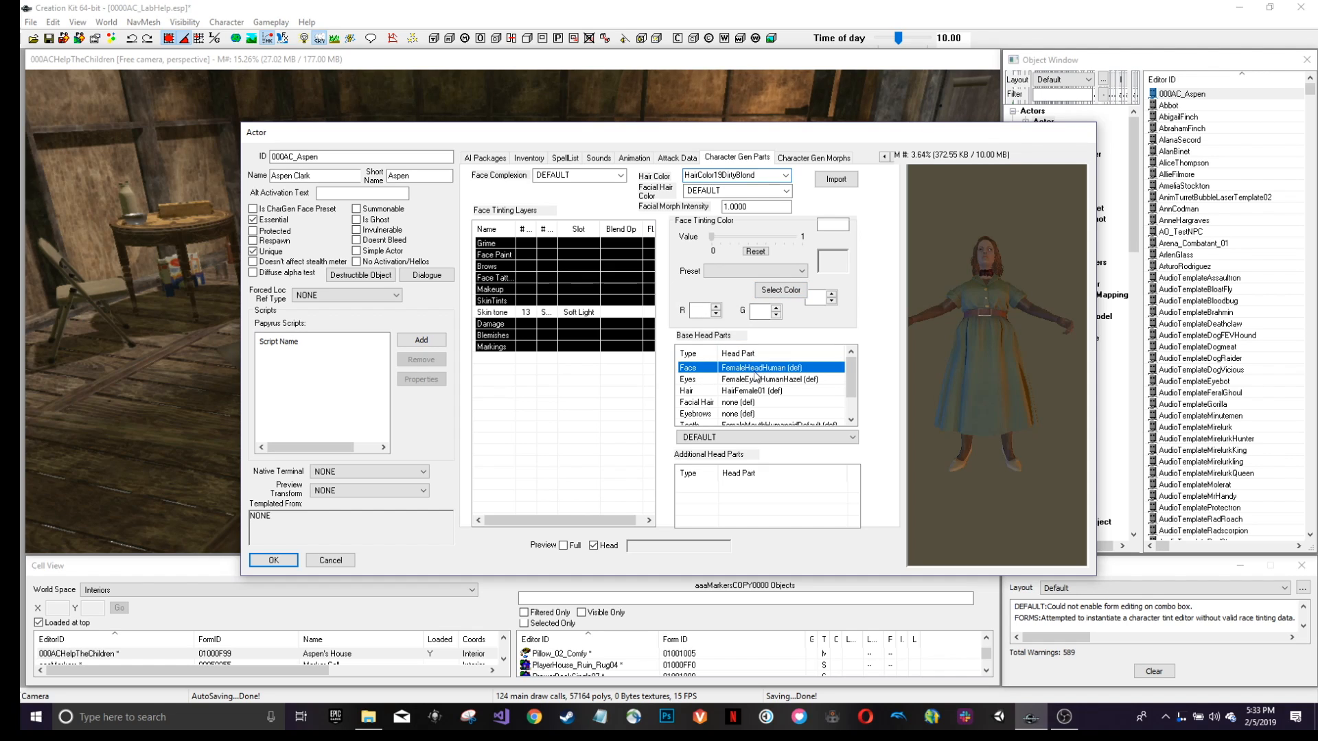
left_click(760, 381)
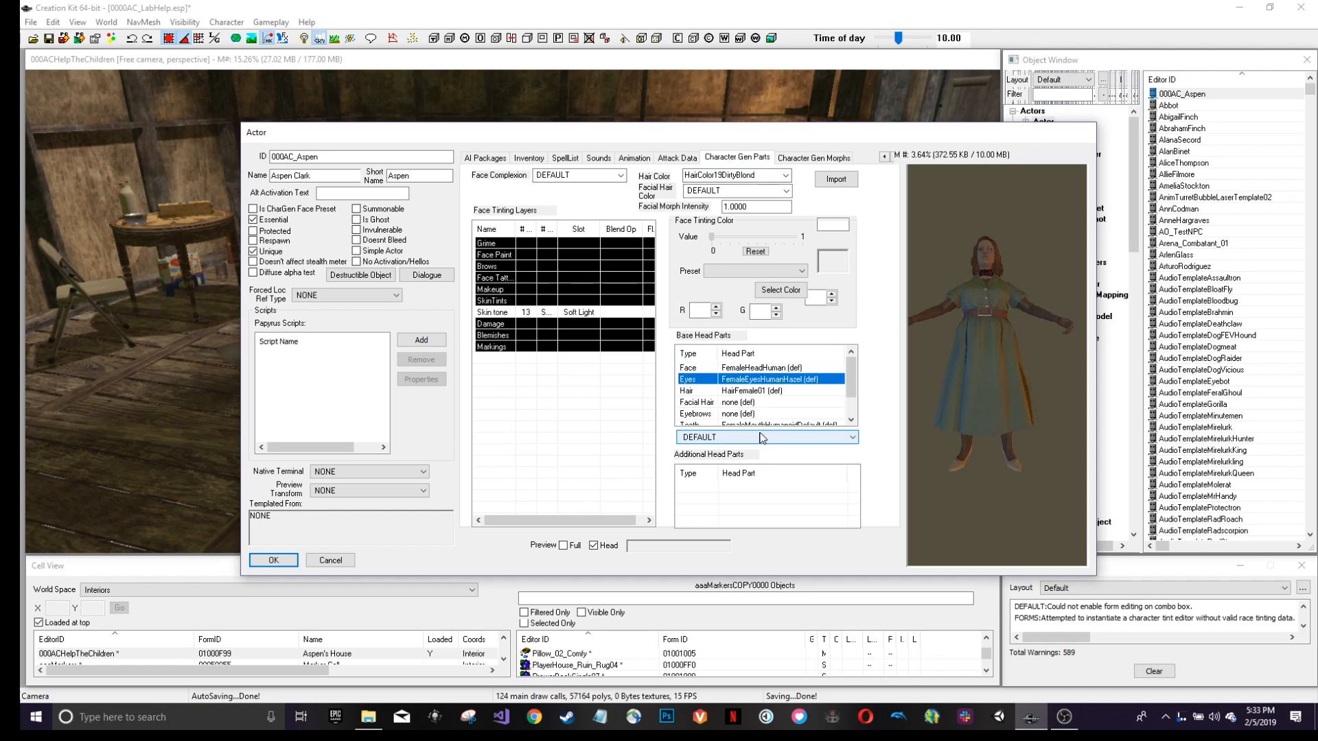
left_click(729, 440)
left_click(743, 472)
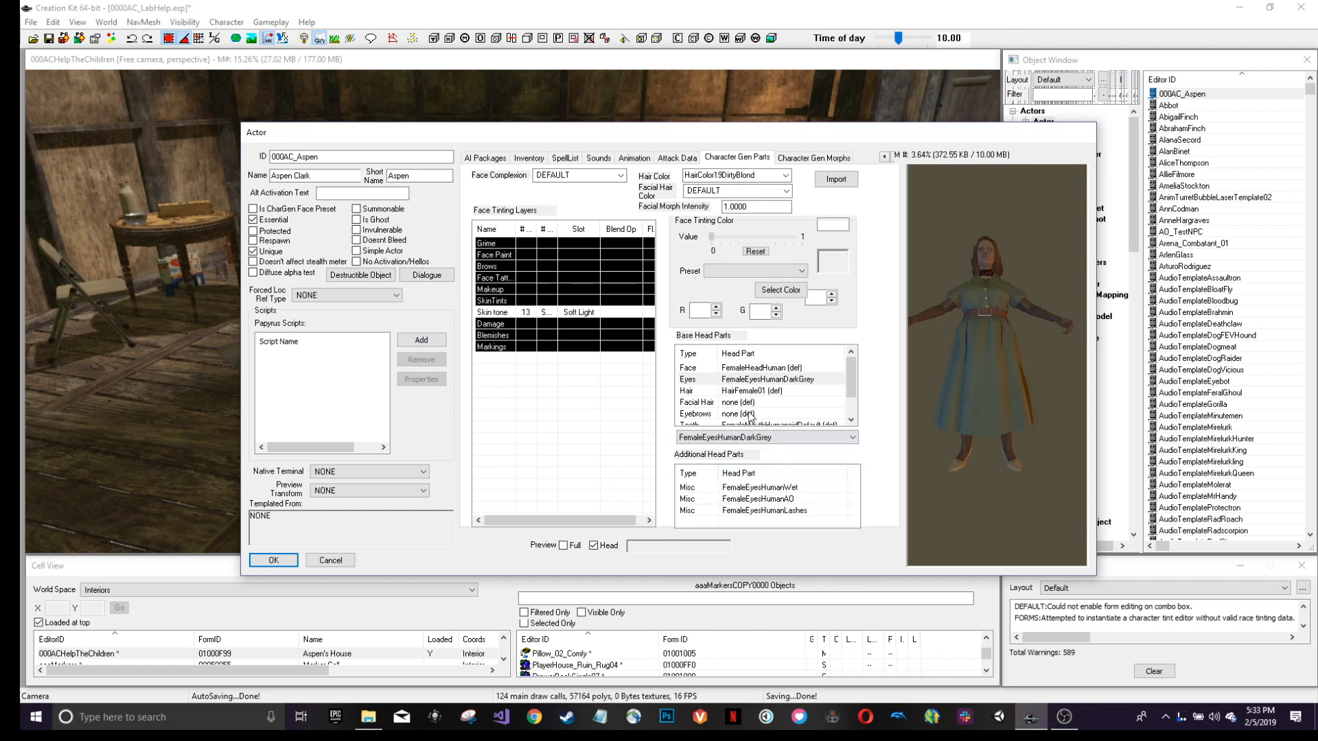
Try HairFemale23 as the actor's Hair base head part and refresh the head preview.
left_click(792, 389)
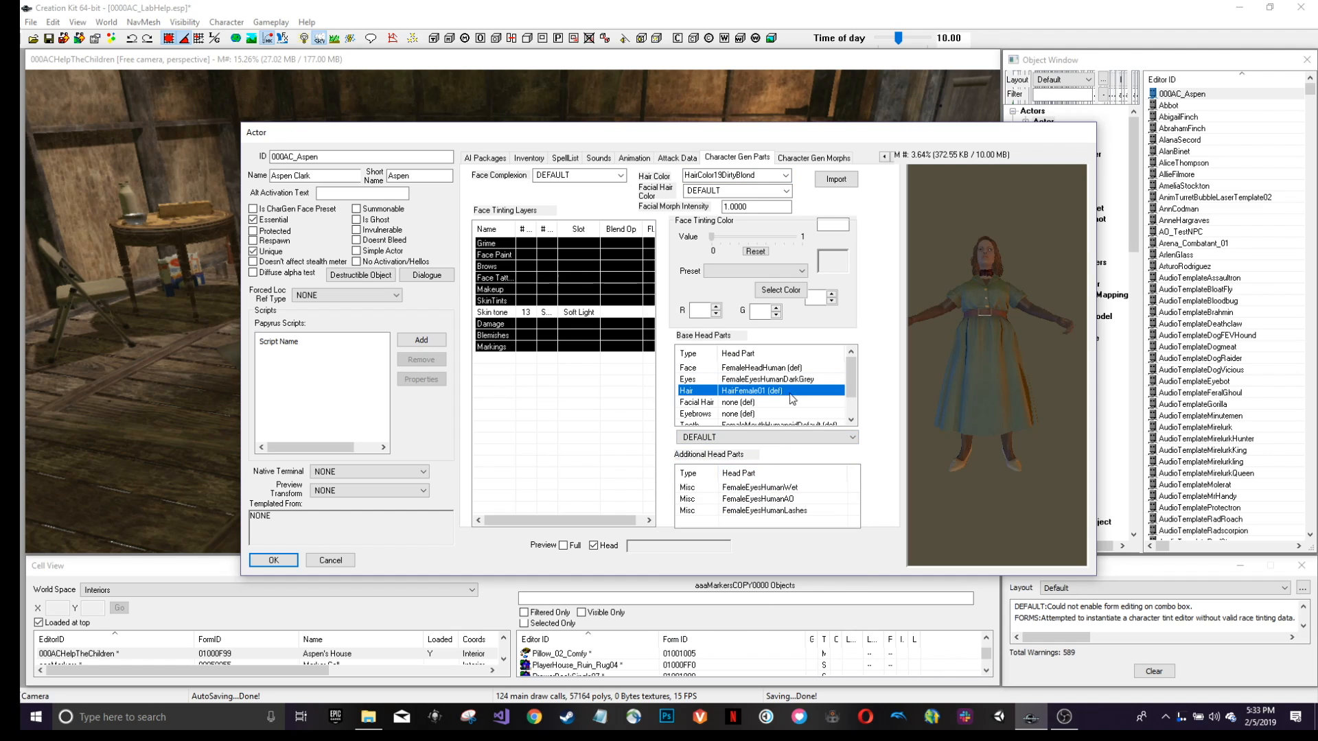
left_click(762, 440)
left_click(753, 561)
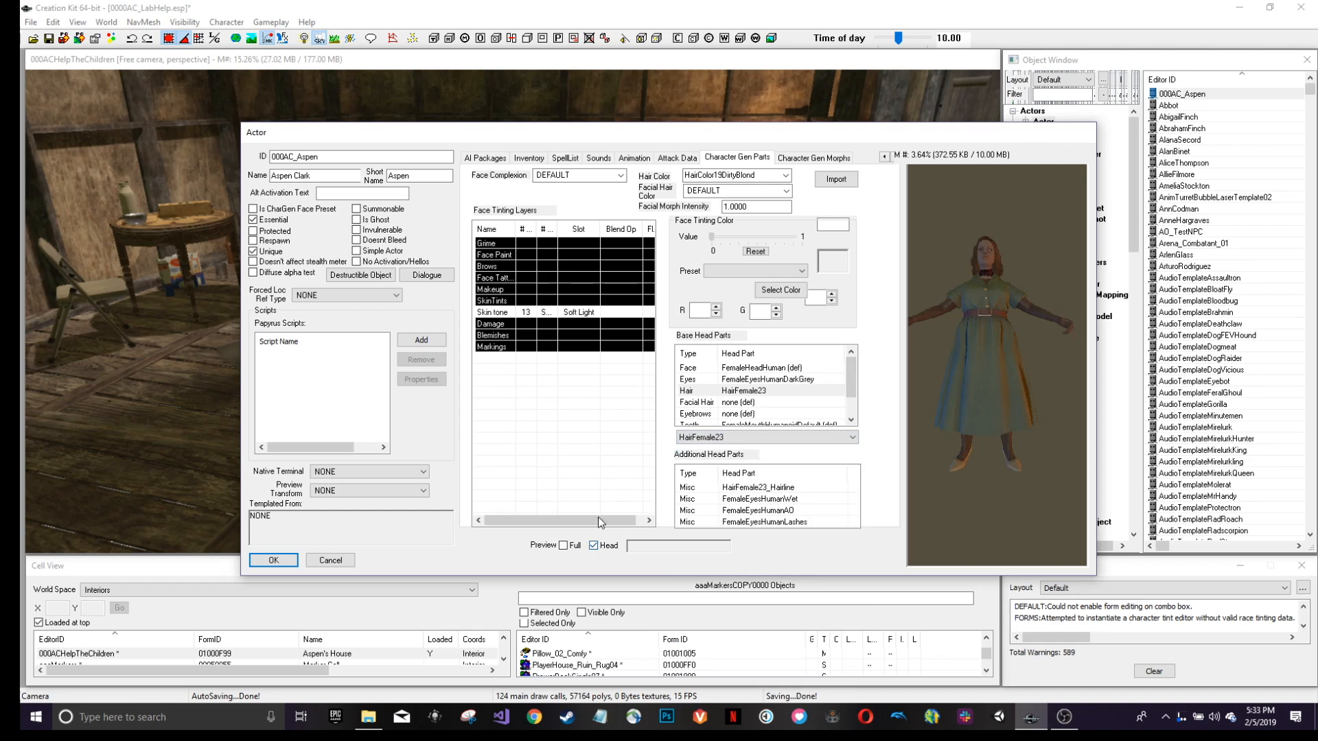
left_click(592, 547)
left_click(592, 548)
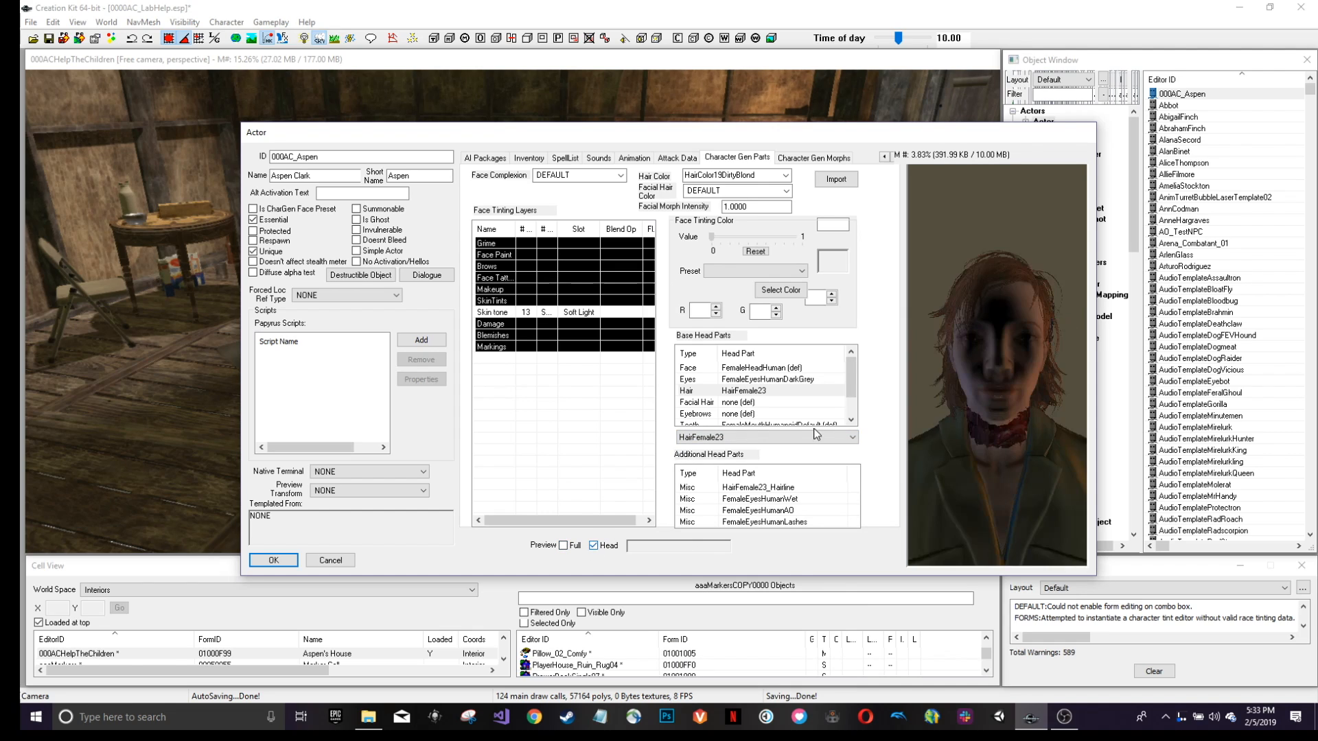
Set the actor's Hair base head part to HairFemale16 and save the actor.
left_click(759, 437)
left_click(739, 604)
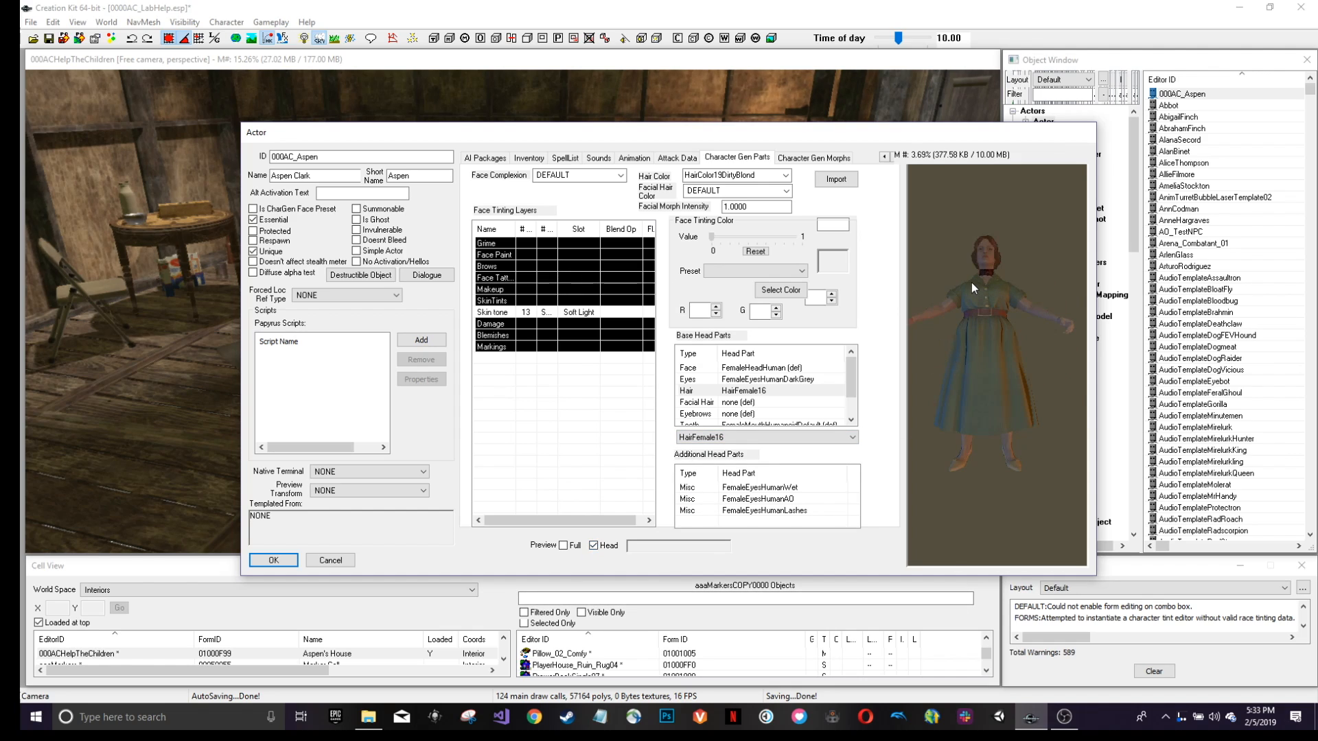
left_click(502, 314)
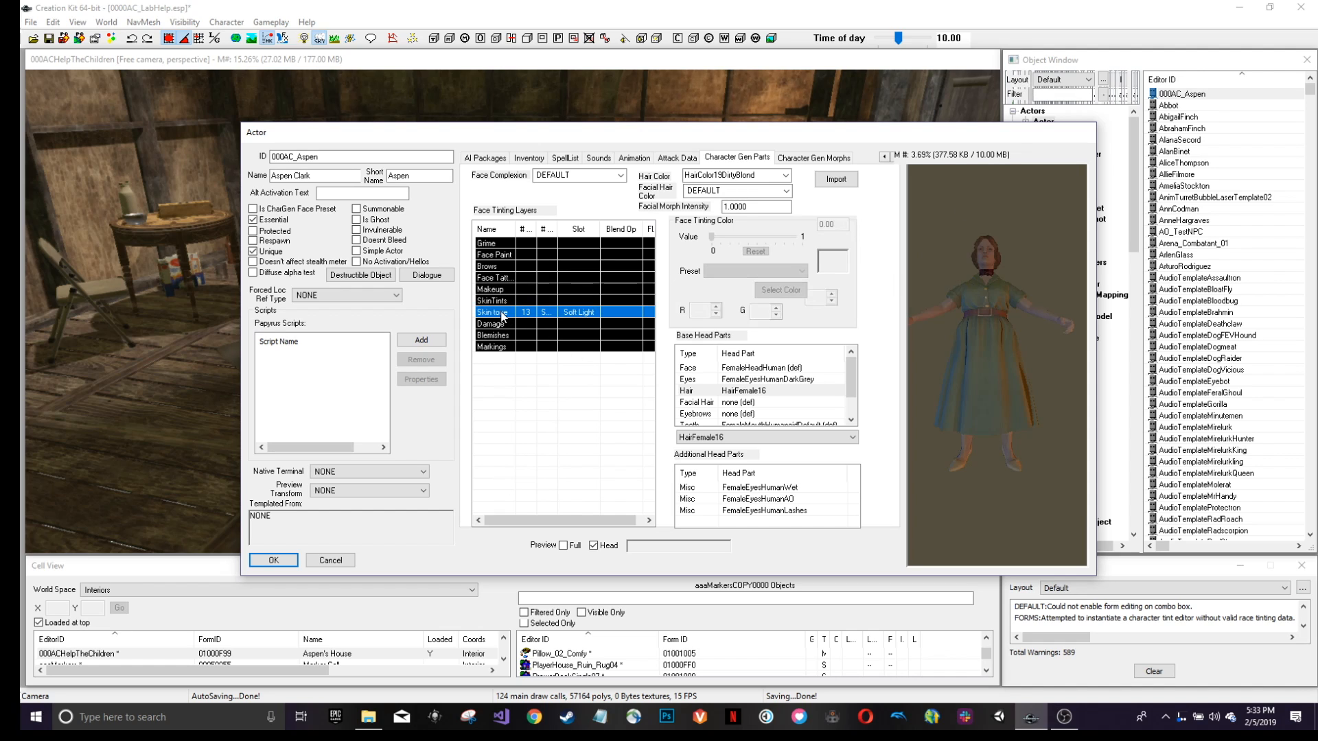
left_click(272, 560)
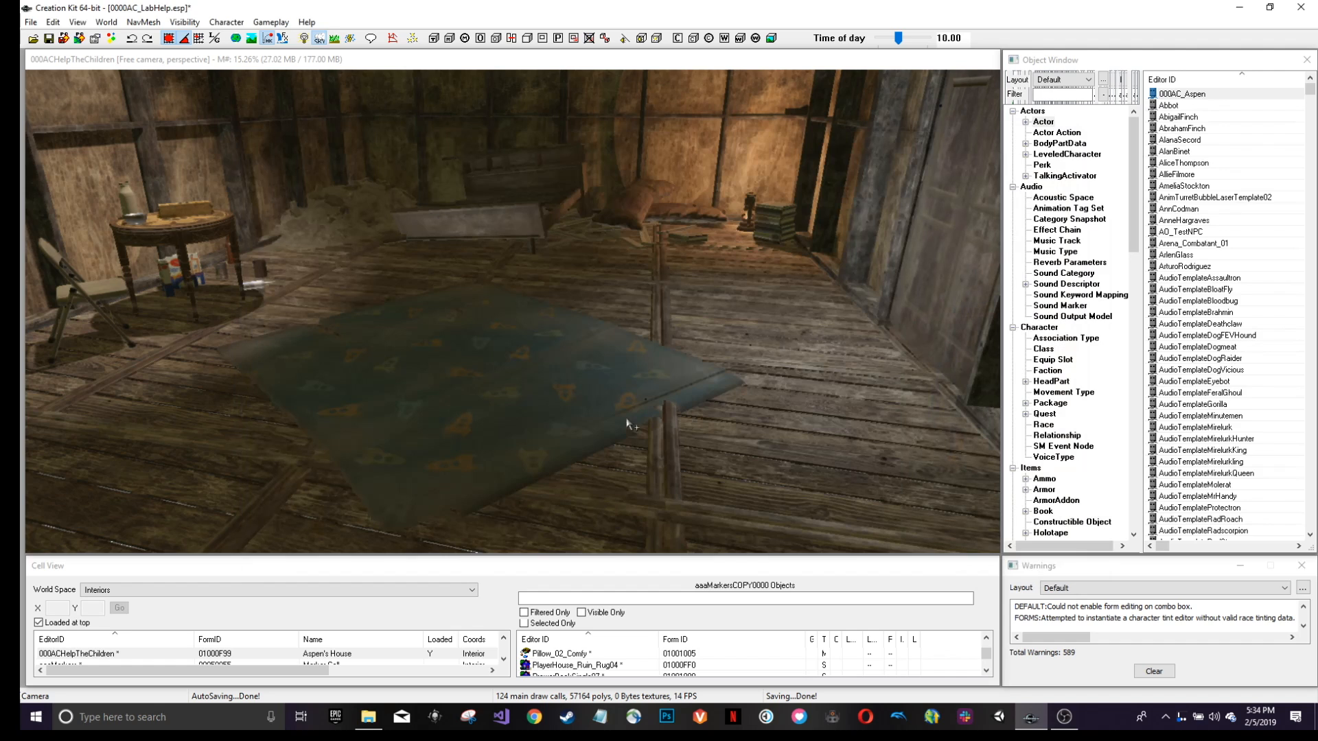
Reopen the 000AC_Aspen actor and try the HumanSkinBase13 and HumanSkinBase05 presets for its Skin tone tinting layer.
double_click(1213, 95)
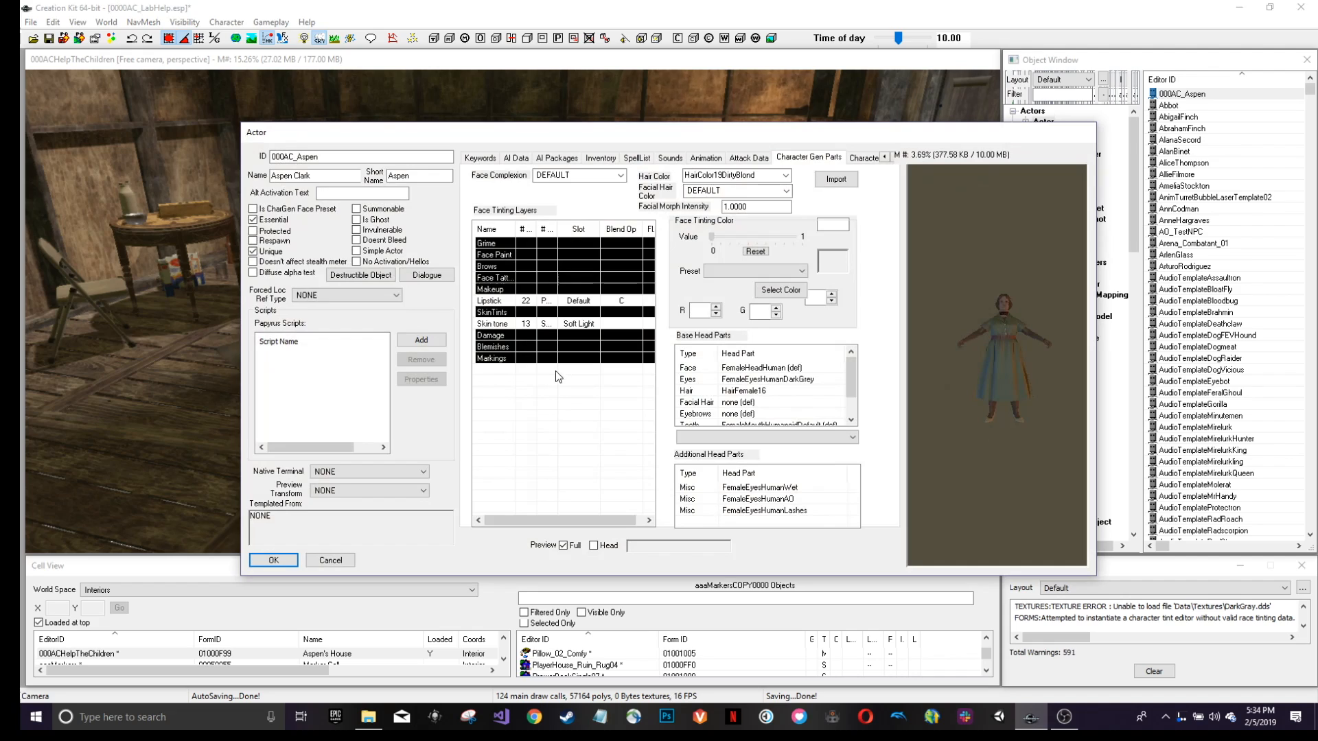
left_click(493, 328)
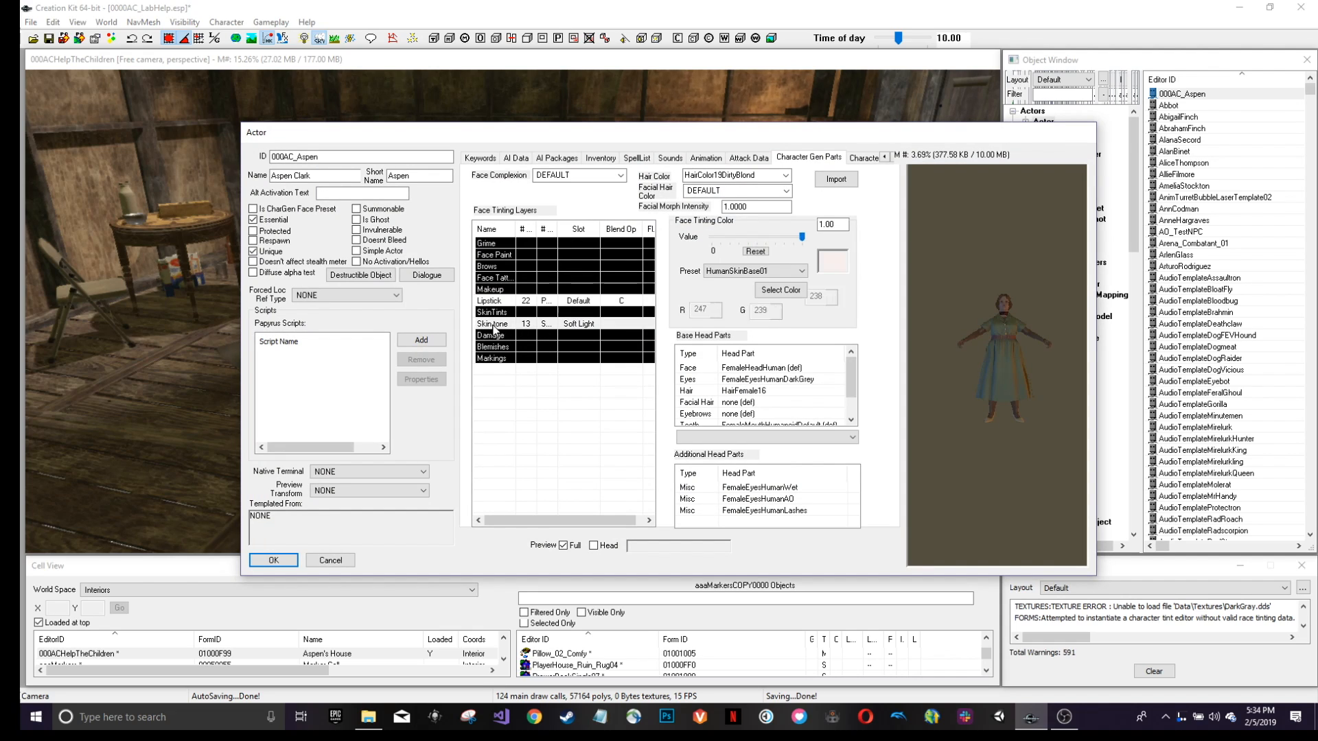
left_click(760, 272)
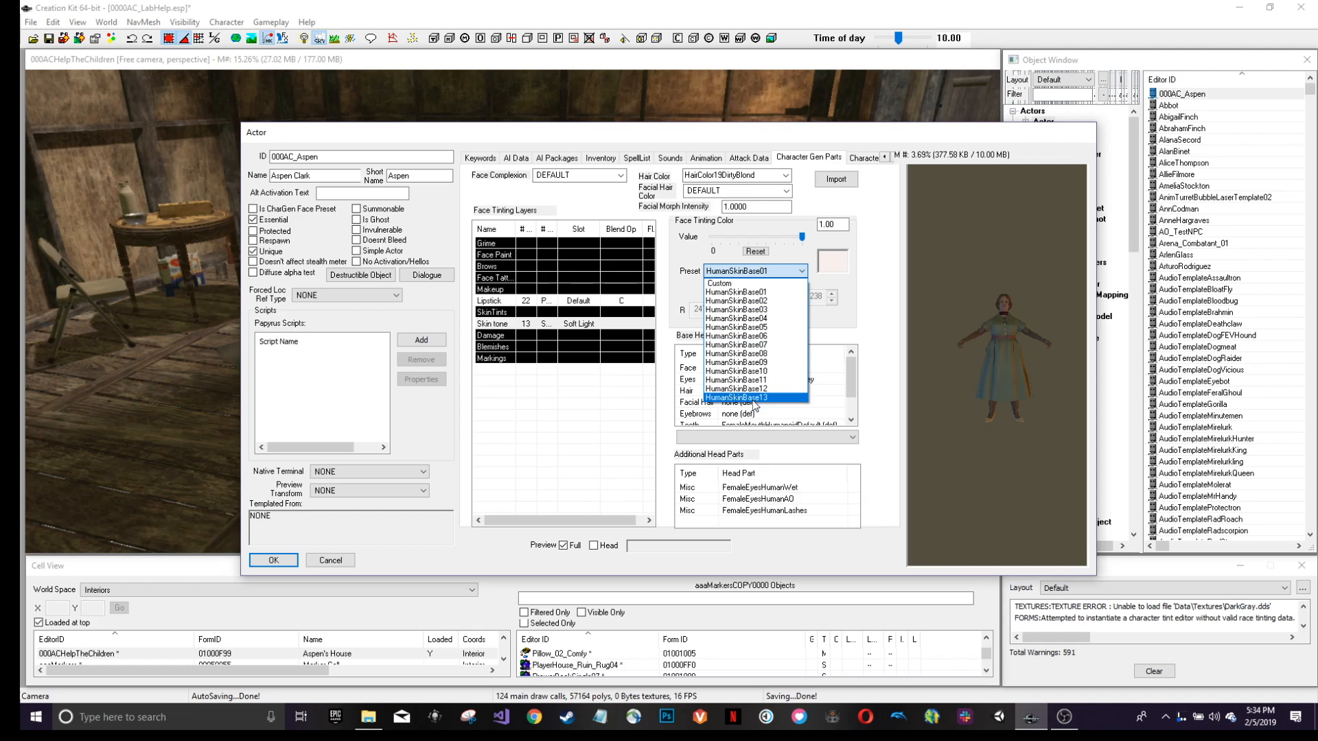
left_click(755, 406)
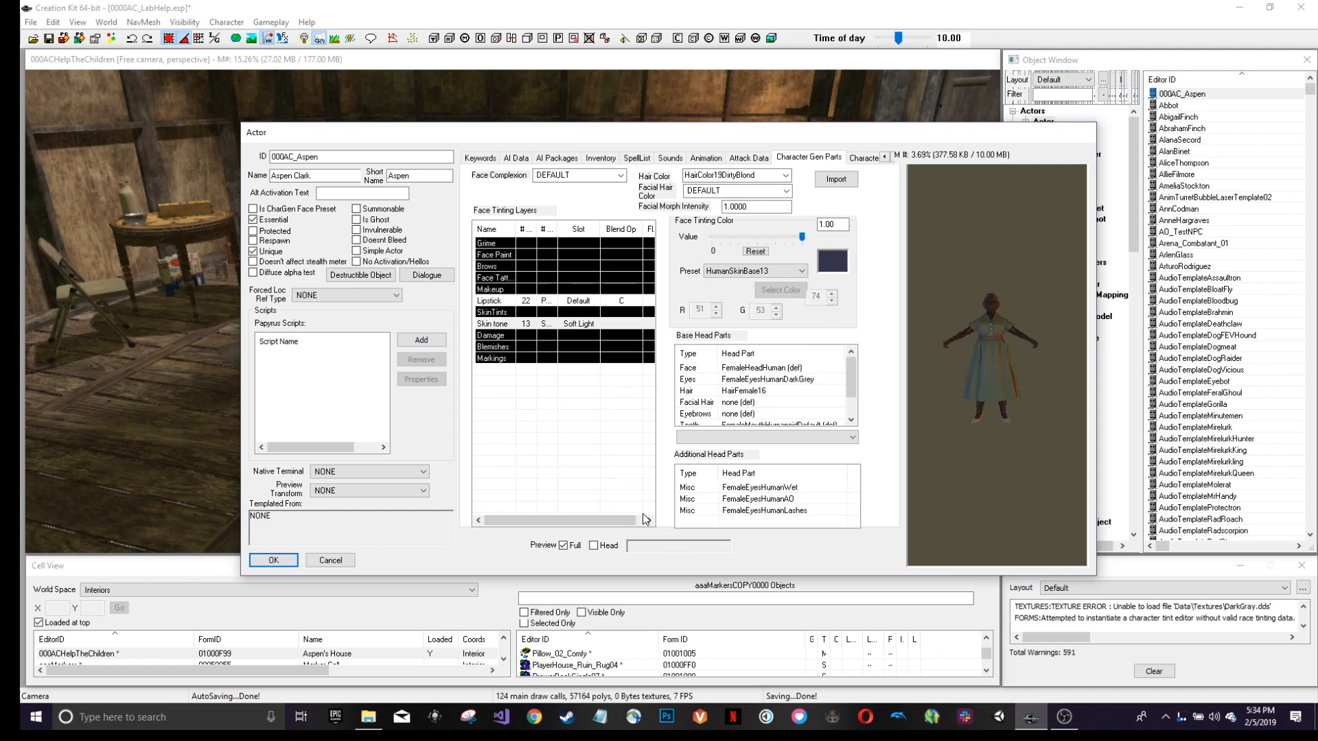
left_click(757, 271)
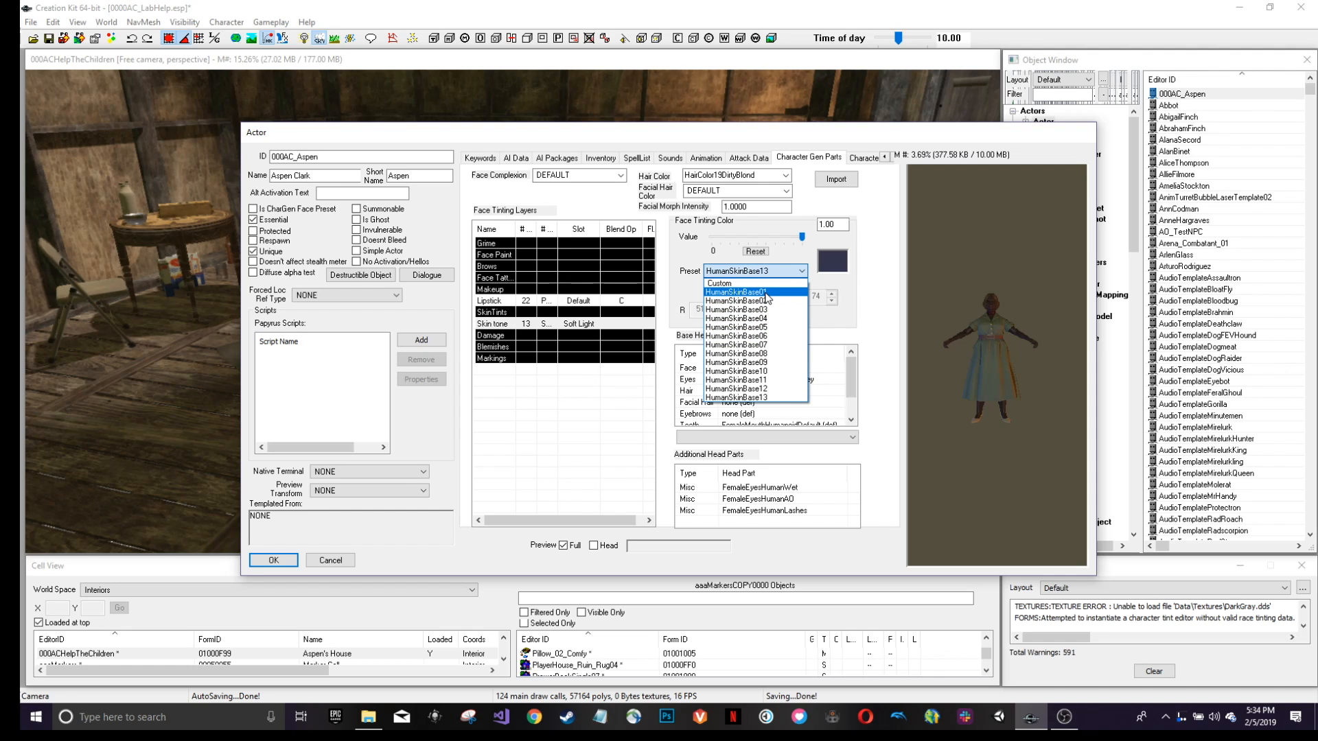
left_click(767, 328)
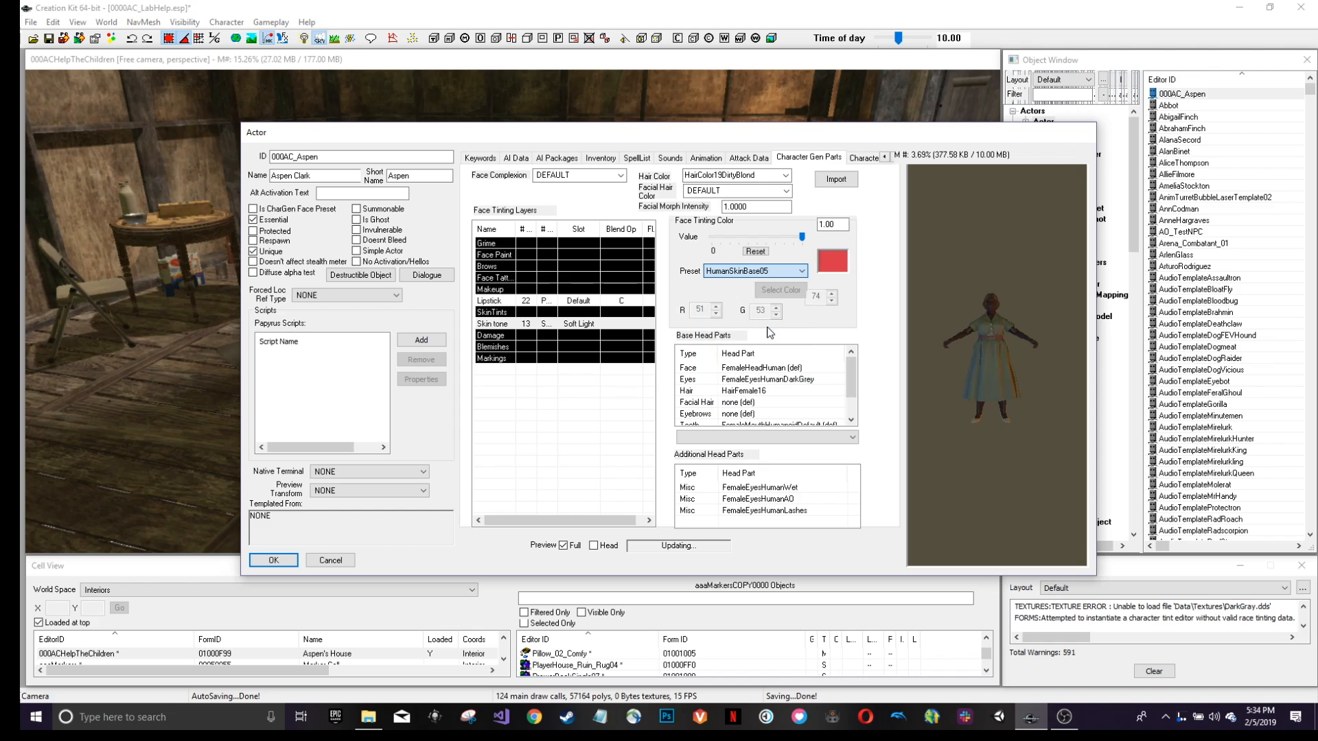
Compare the HumanSkinBase09 skin tone preset, set the preset back to HumanSkinBase05, and save the actor.
left_click(770, 271)
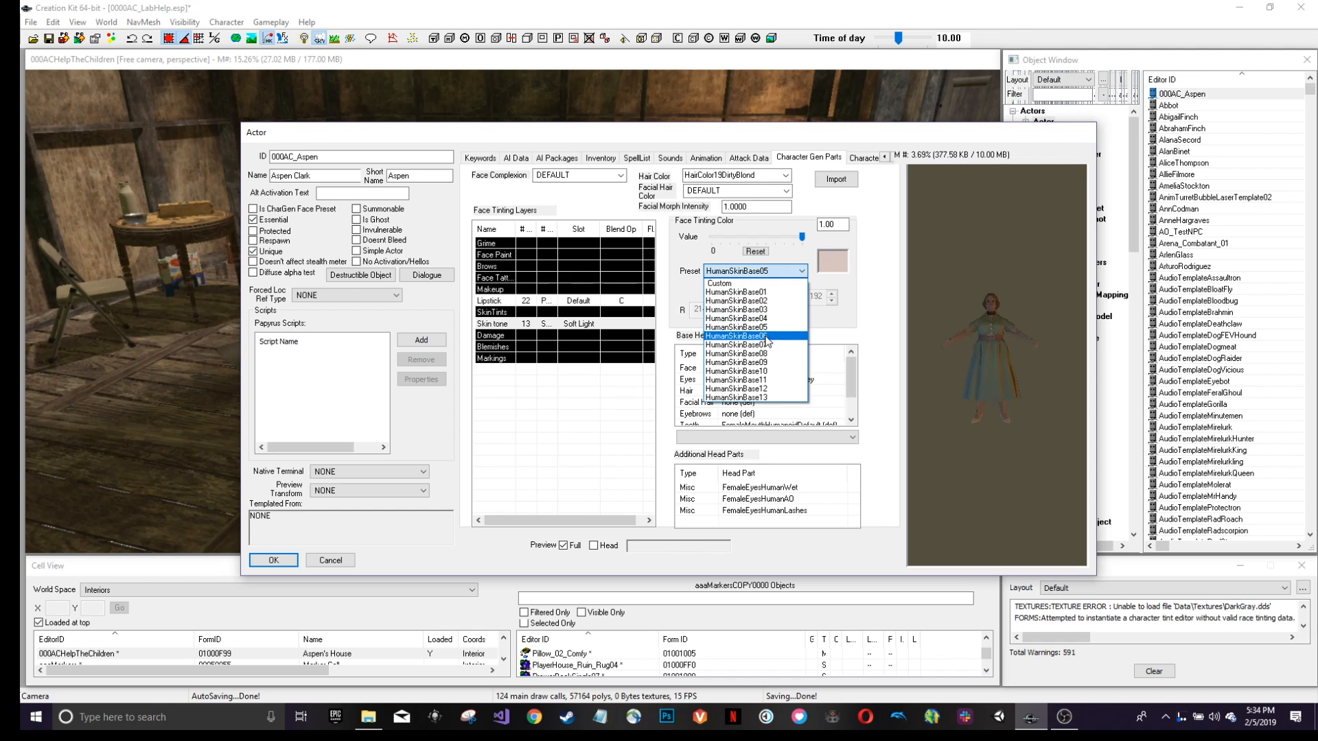
left_click(770, 365)
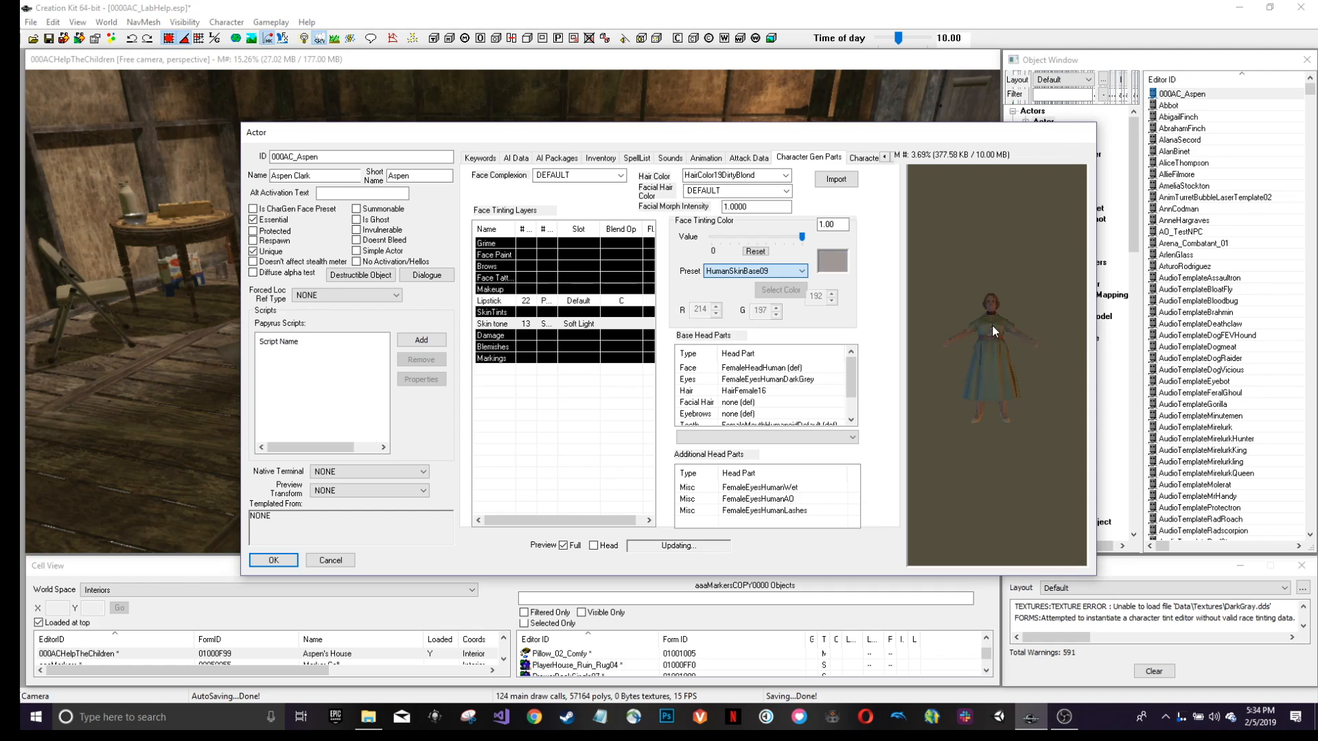
left_click(777, 272)
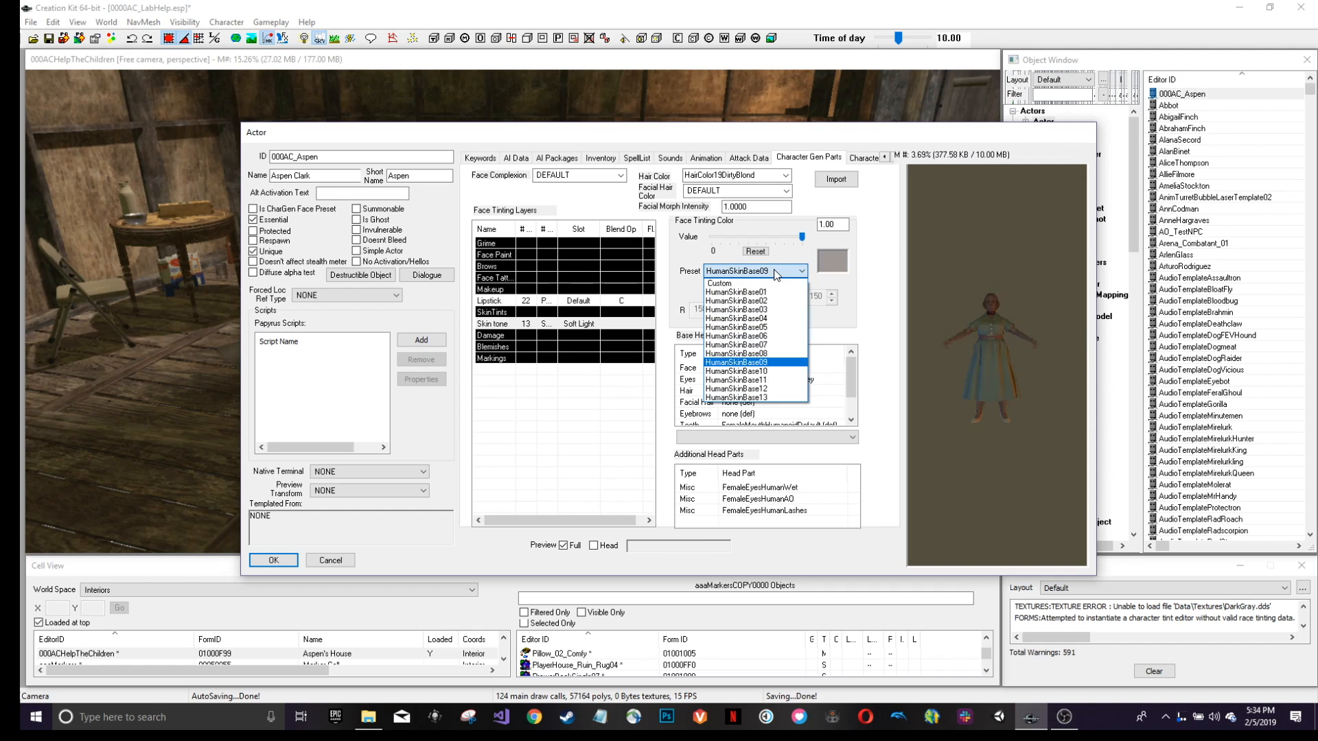
left_click(771, 327)
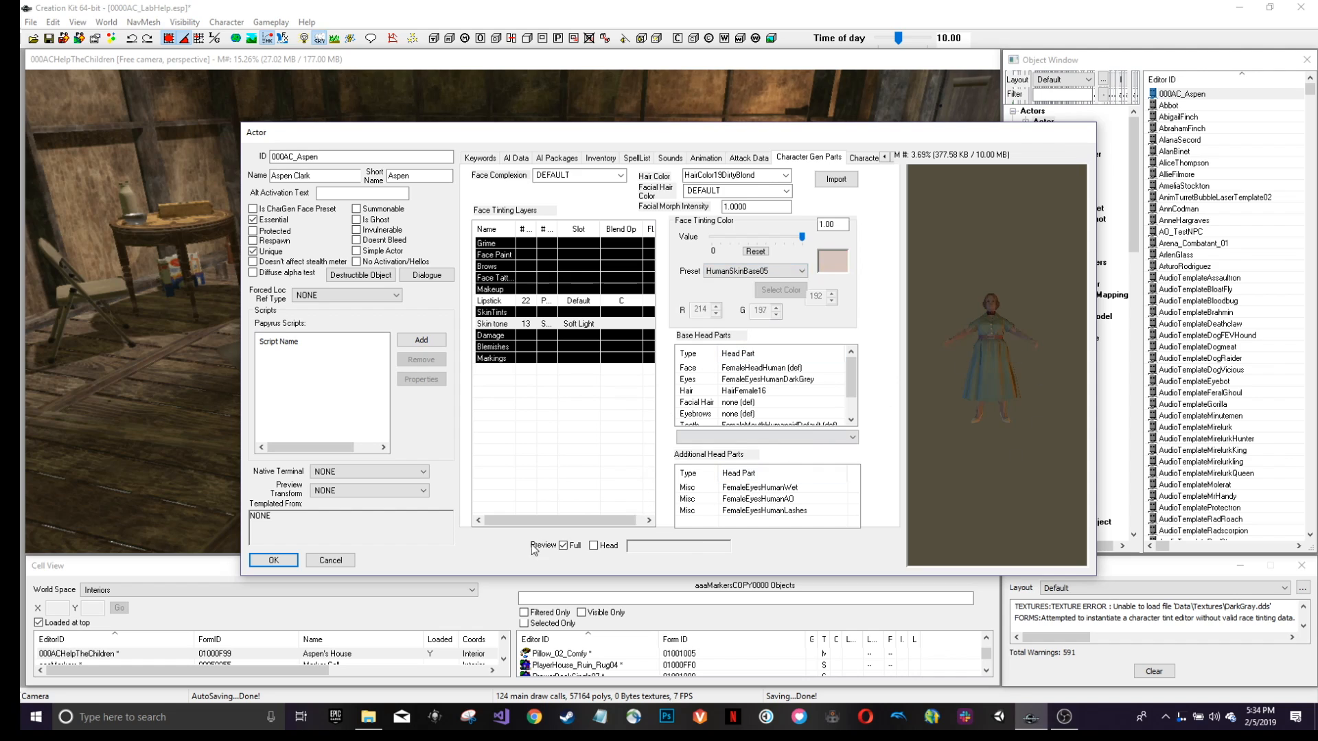
left_click(273, 560)
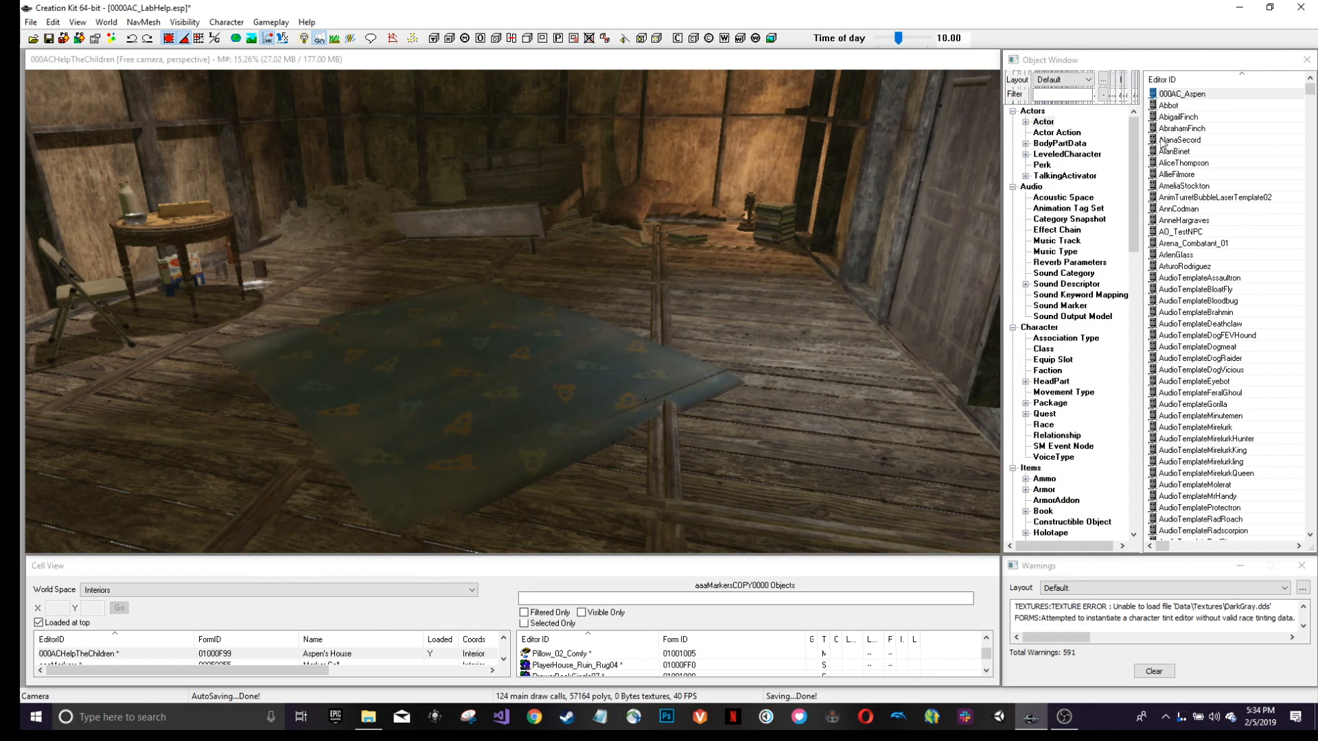
Place the 000AC_Aspen actor on the rug in the house interior and inspect it with scene lighting simplified.
left_click_drag(1217, 101, 595, 358)
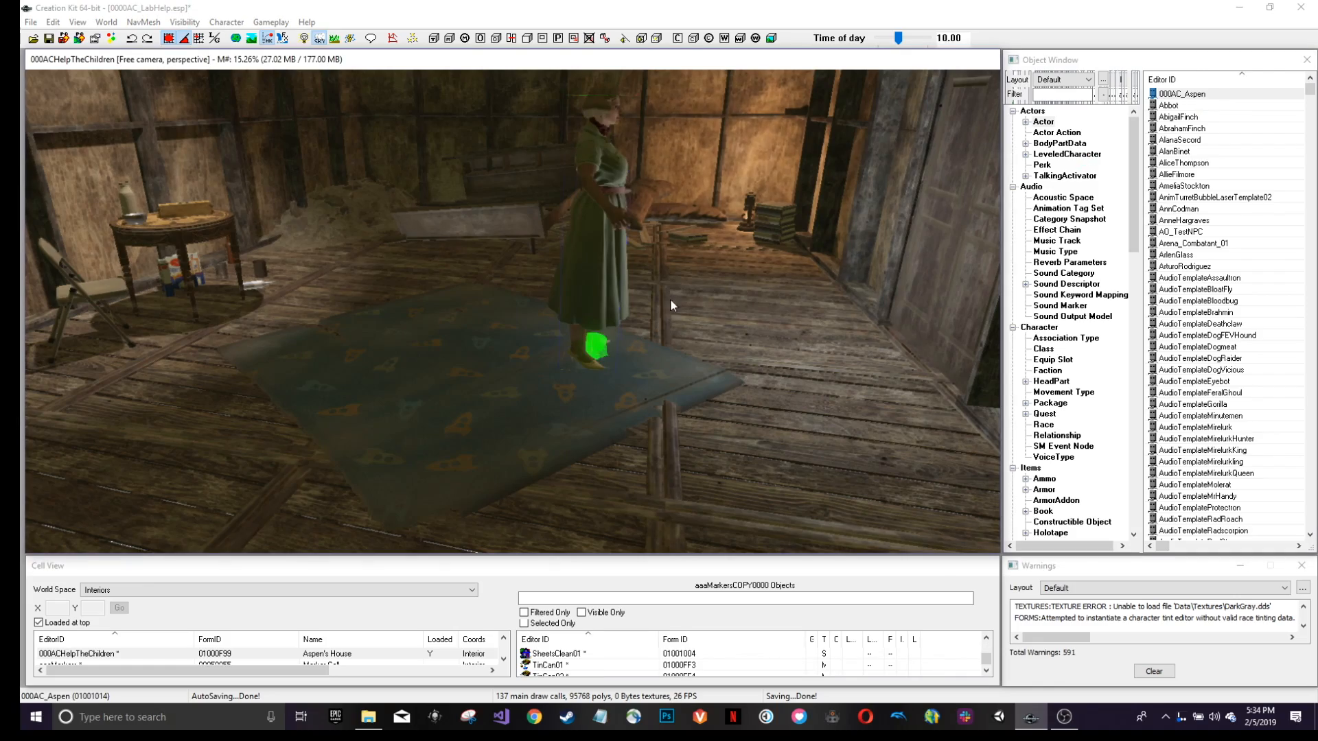
key("a")
middle_click_drag(694, 268, 507, 250, "shift")
scroll(612, 227, "up", 3)
scroll(508, 252, "up", 2)
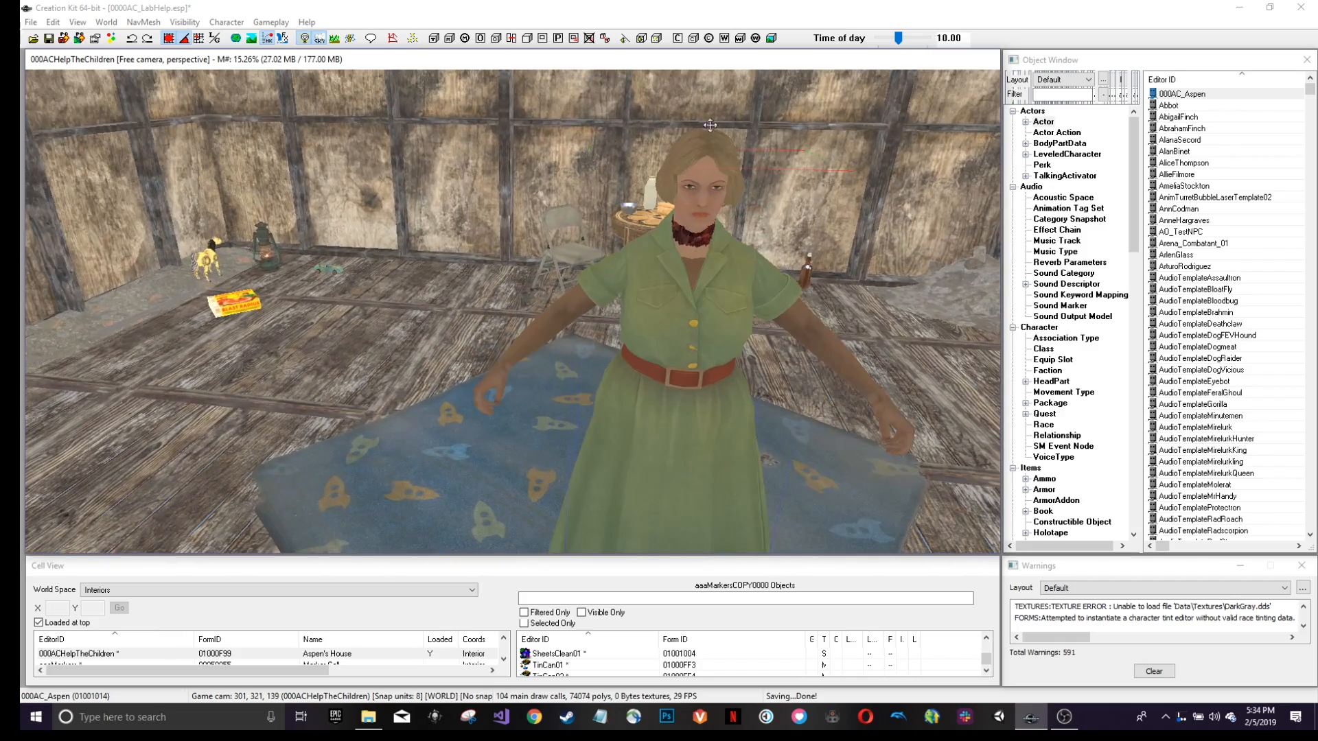
middle_click_drag(679, 212, 857, 226, "shift")
scroll(857, 227, "down", 3)
scroll(857, 226, "up", 3)
scroll(693, 245, "down", 2)
middle_click_drag(693, 245, 674, 273, "shift")
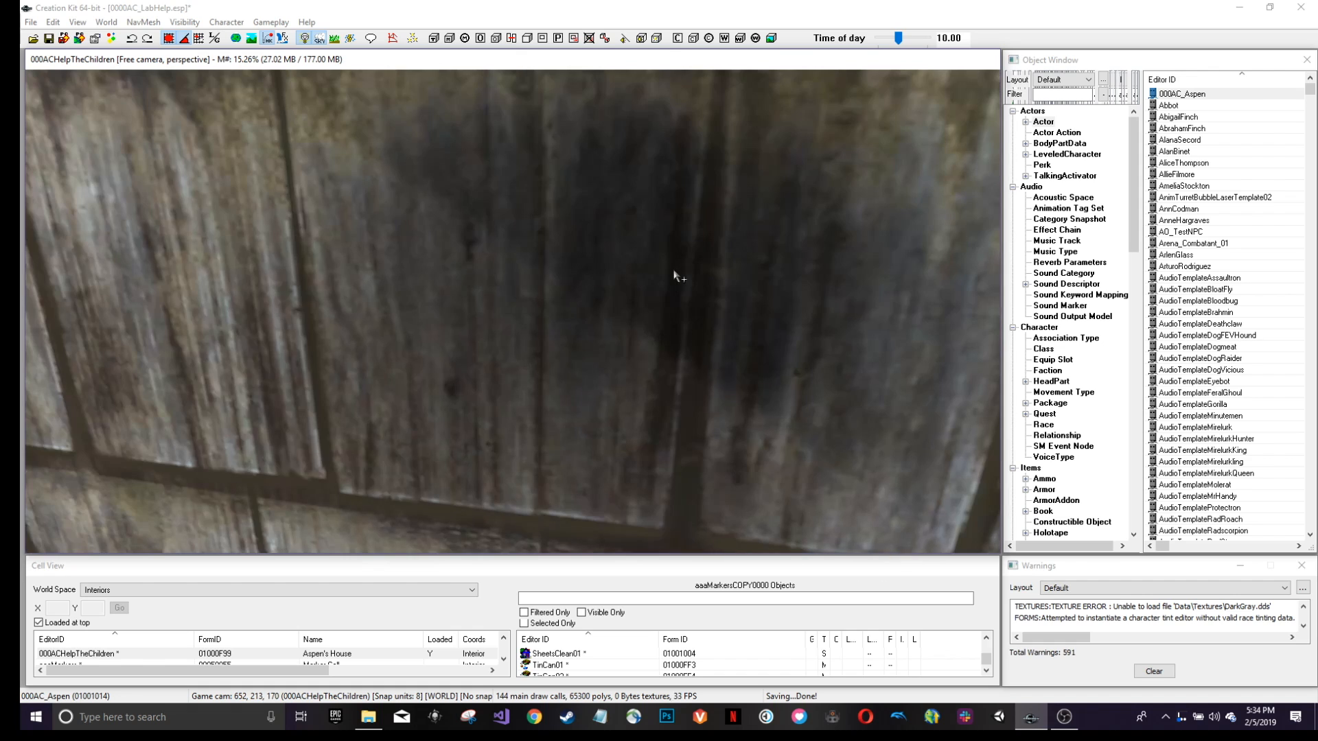
Move the placed actor off the middle of the rug to a spot beside the round table.
scroll(674, 273, "up", 3)
left_click(632, 260)
key("e")
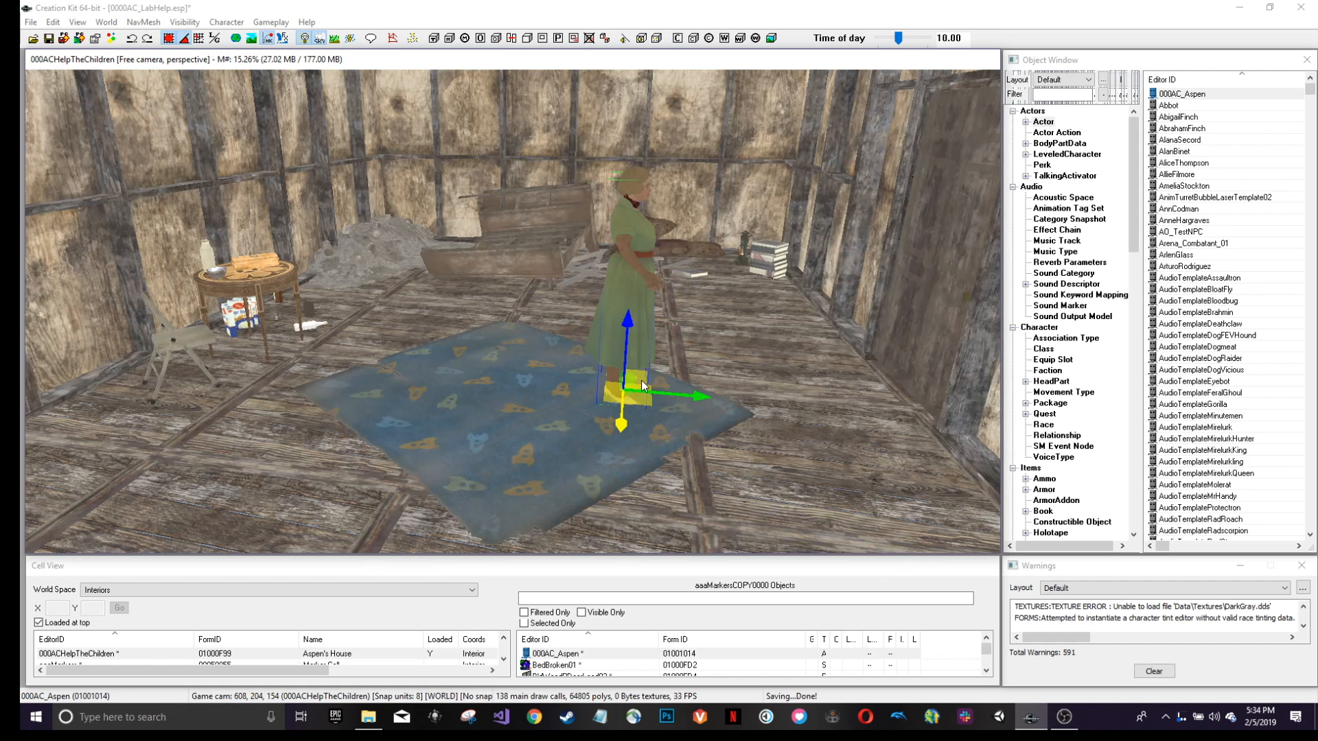
left_click_drag(689, 388, 501, 314)
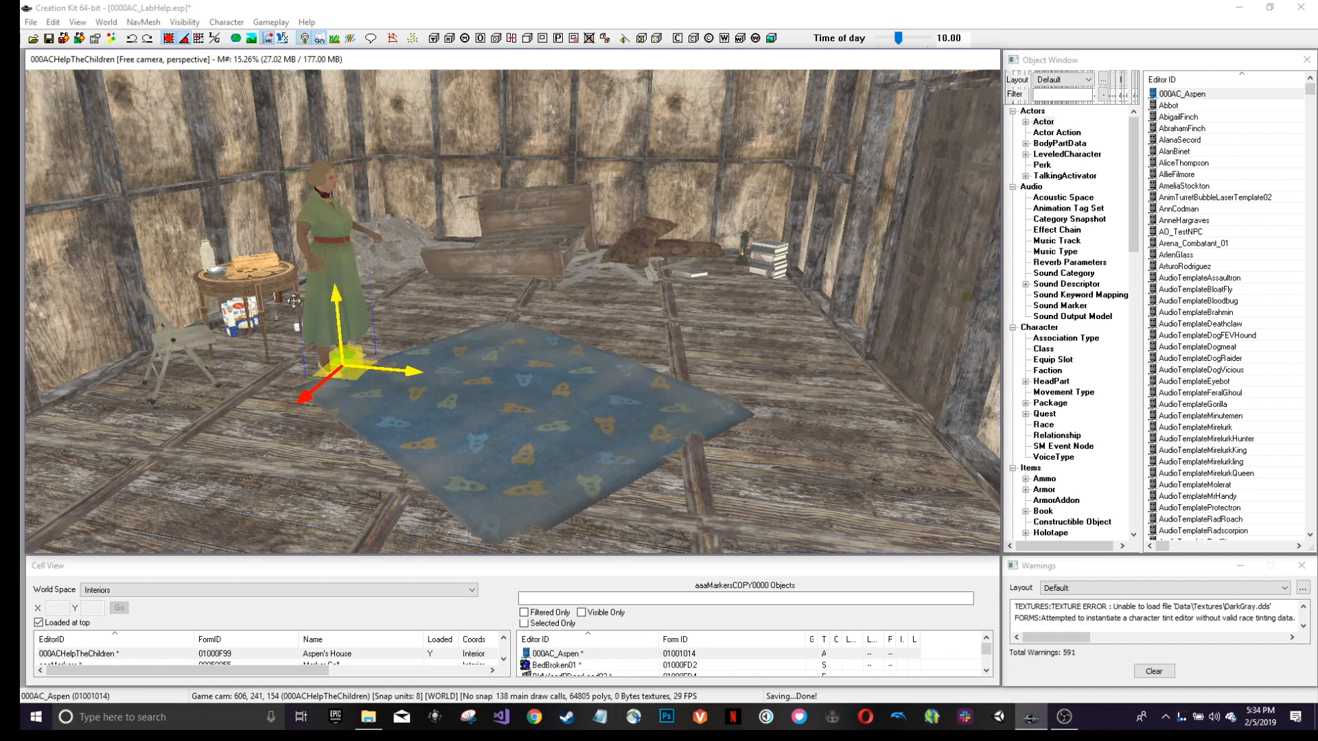
scroll(305, 287, "down", 2)
middle_click_drag(295, 295, 348, 294, "shift")
scroll(316, 278, "up", 2)
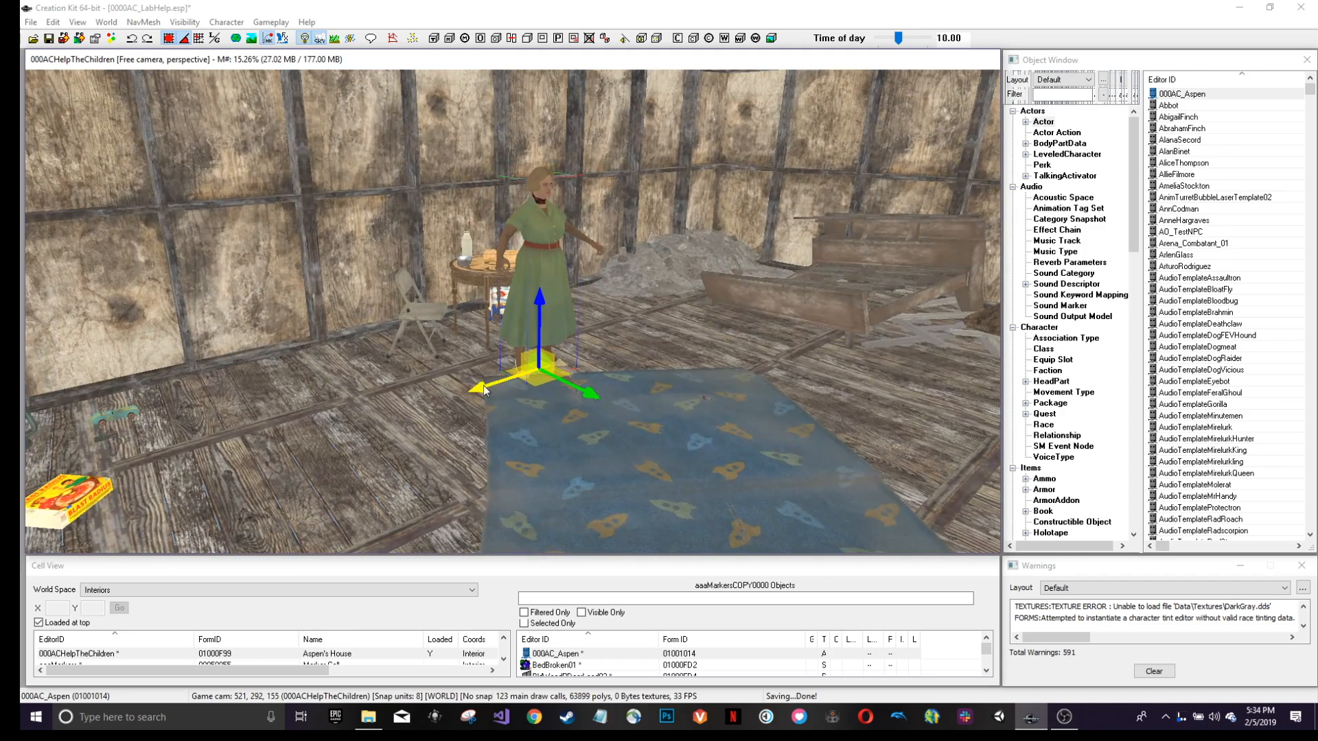
Move the placed 000AC_Aspen actor clear of the rug onto the wooden floor, drop it to the ground and turn it slightly.
left_click_drag(480, 388, 312, 437)
middle_click_drag(313, 436, 324, 411, "shift")
key("f")
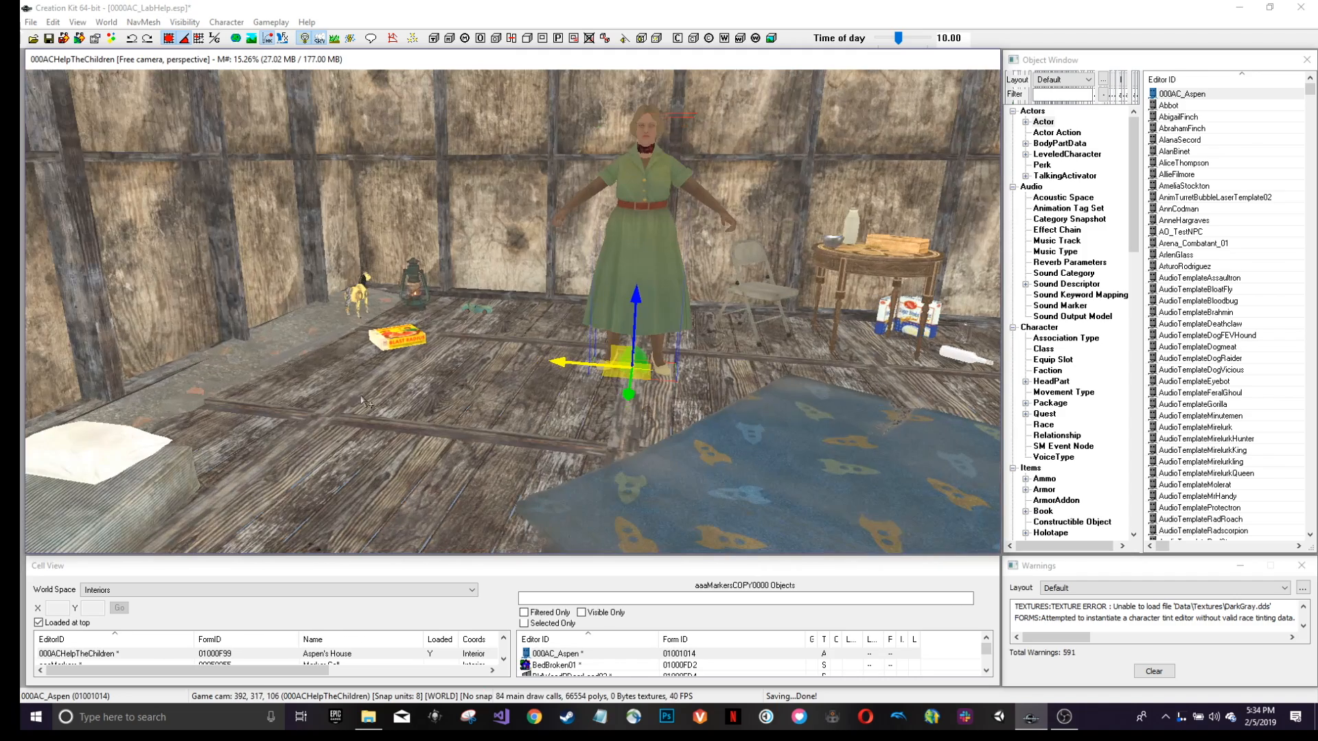
key("e")
left_click_drag(587, 429, 584, 429)
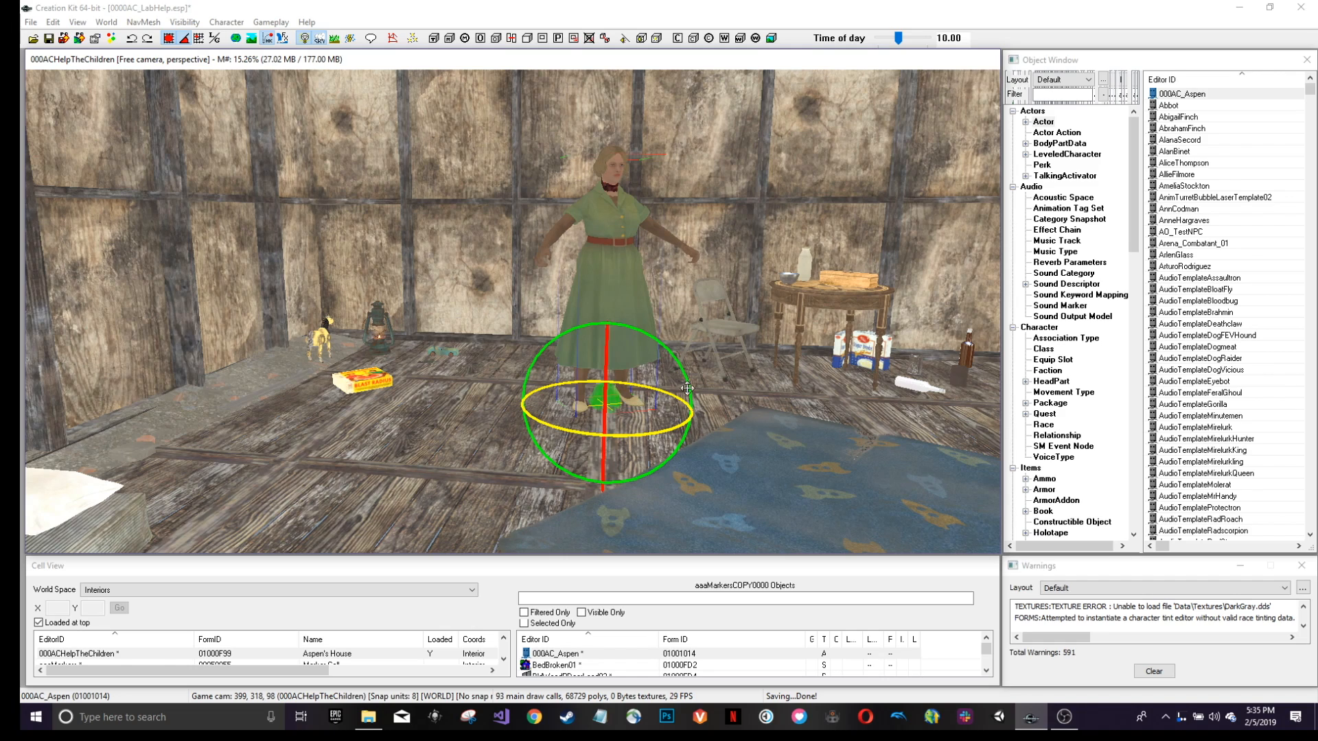
Show the editor markers and restore full scene lighting to examine the idle and furniture markers around the actor.
key("m")
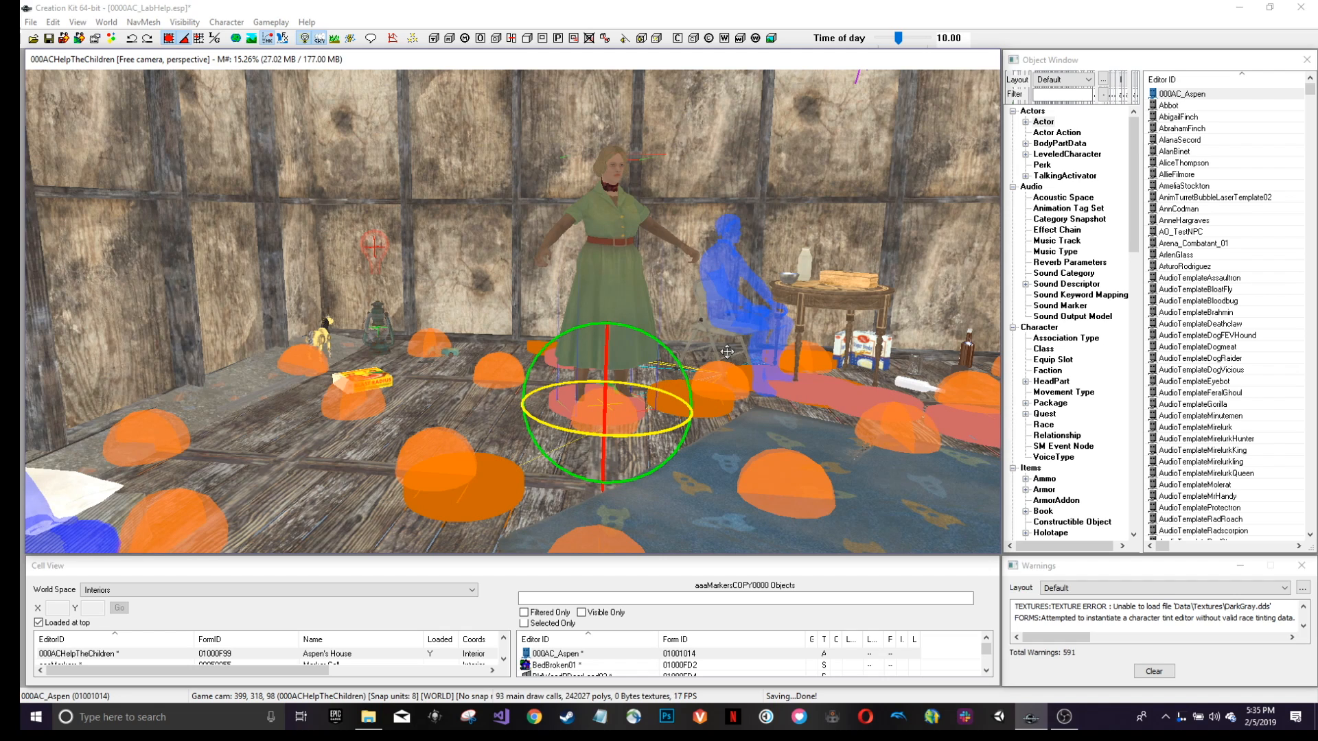
scroll(727, 352, "up", 2)
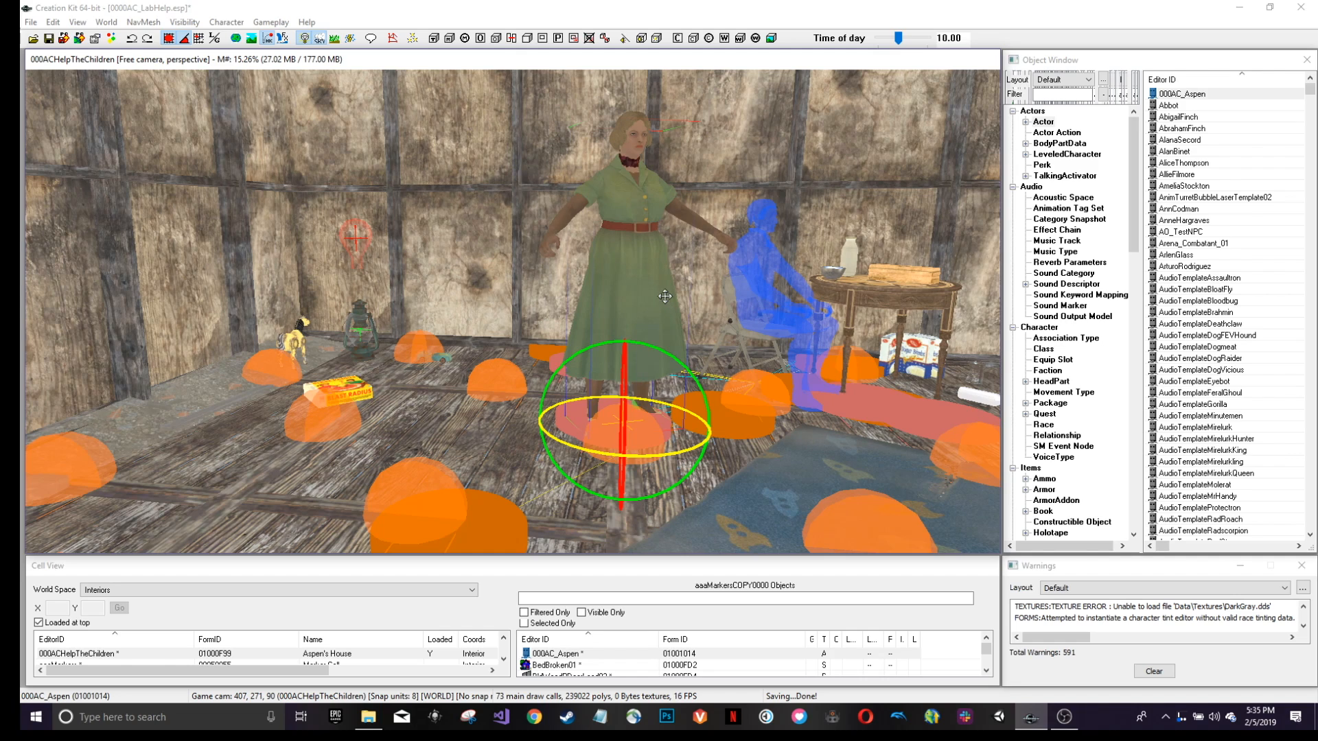
key("a")
scroll(664, 295, "down", 2)
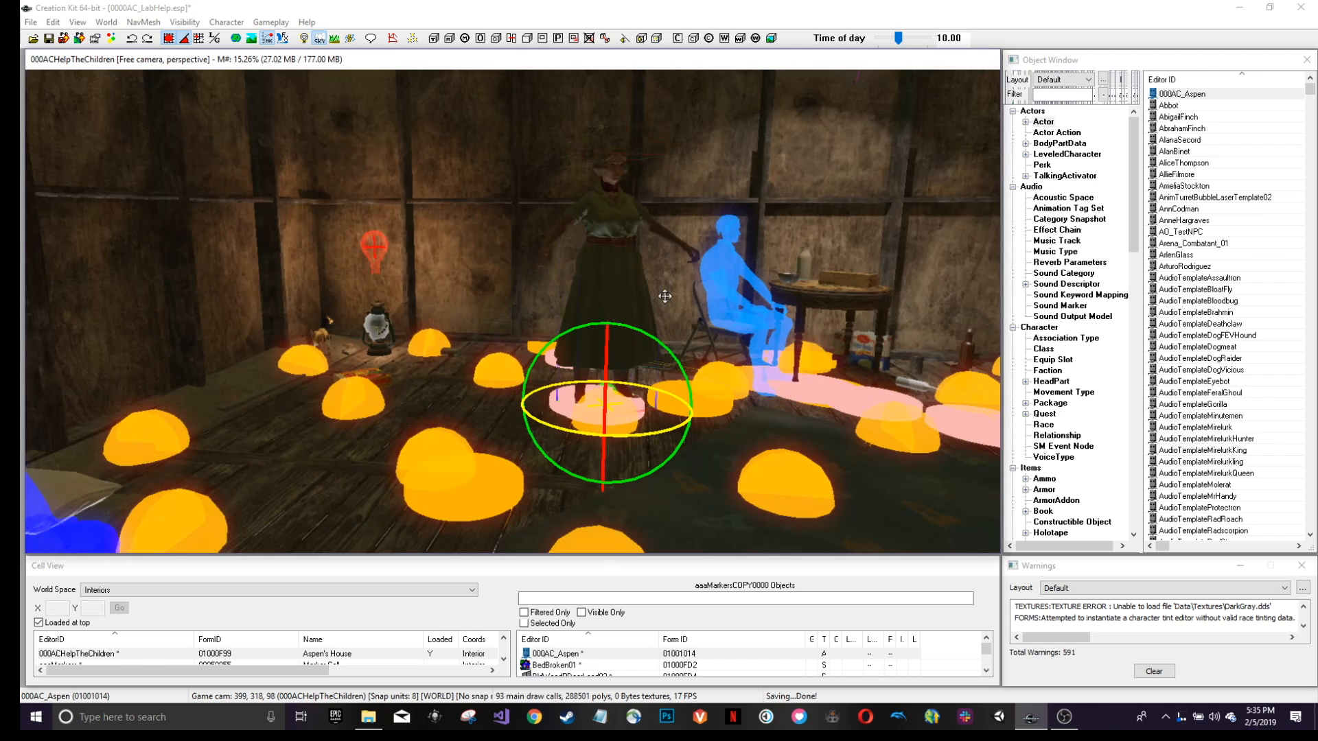
middle_click_drag(755, 290, 705, 281, "shift")
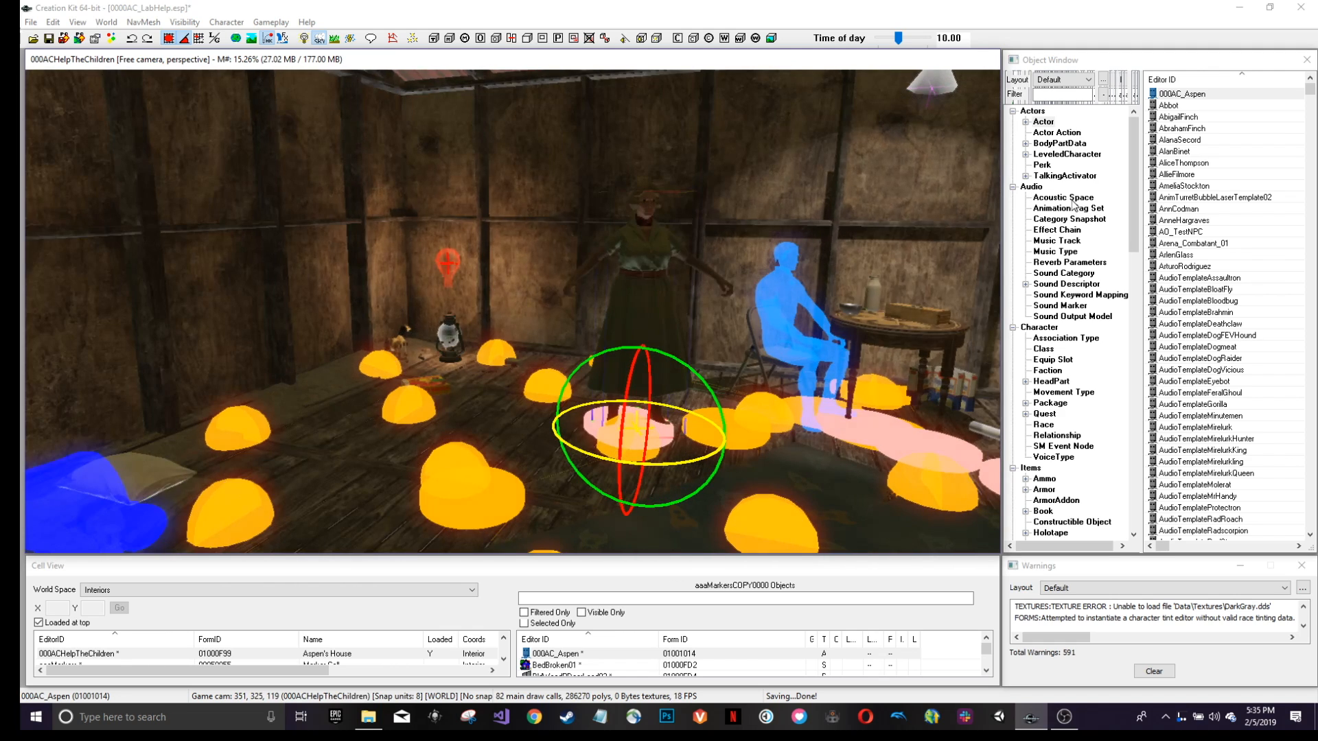
Reopen the 000AC_DemoQuestForLab quest and bring up its alias list with the 3D view partly uncovered.
left_click(1044, 414)
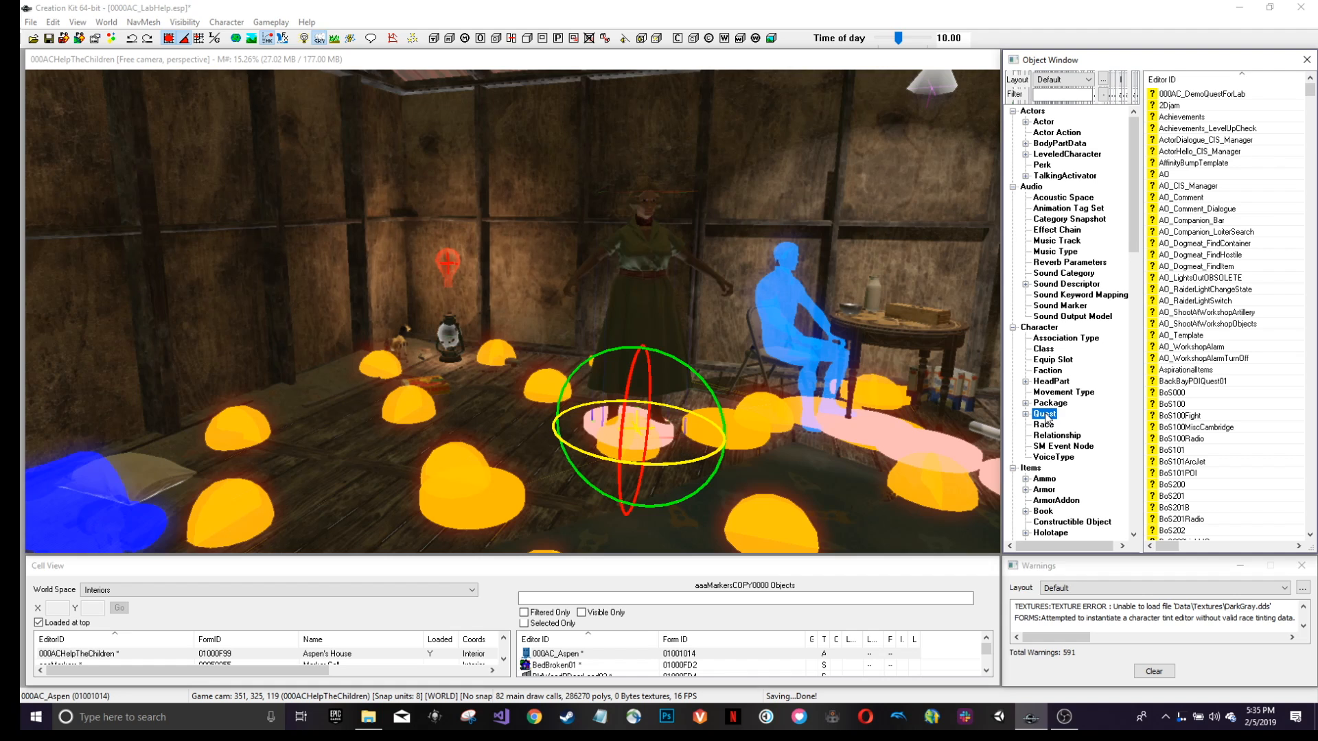
double_click(1213, 96)
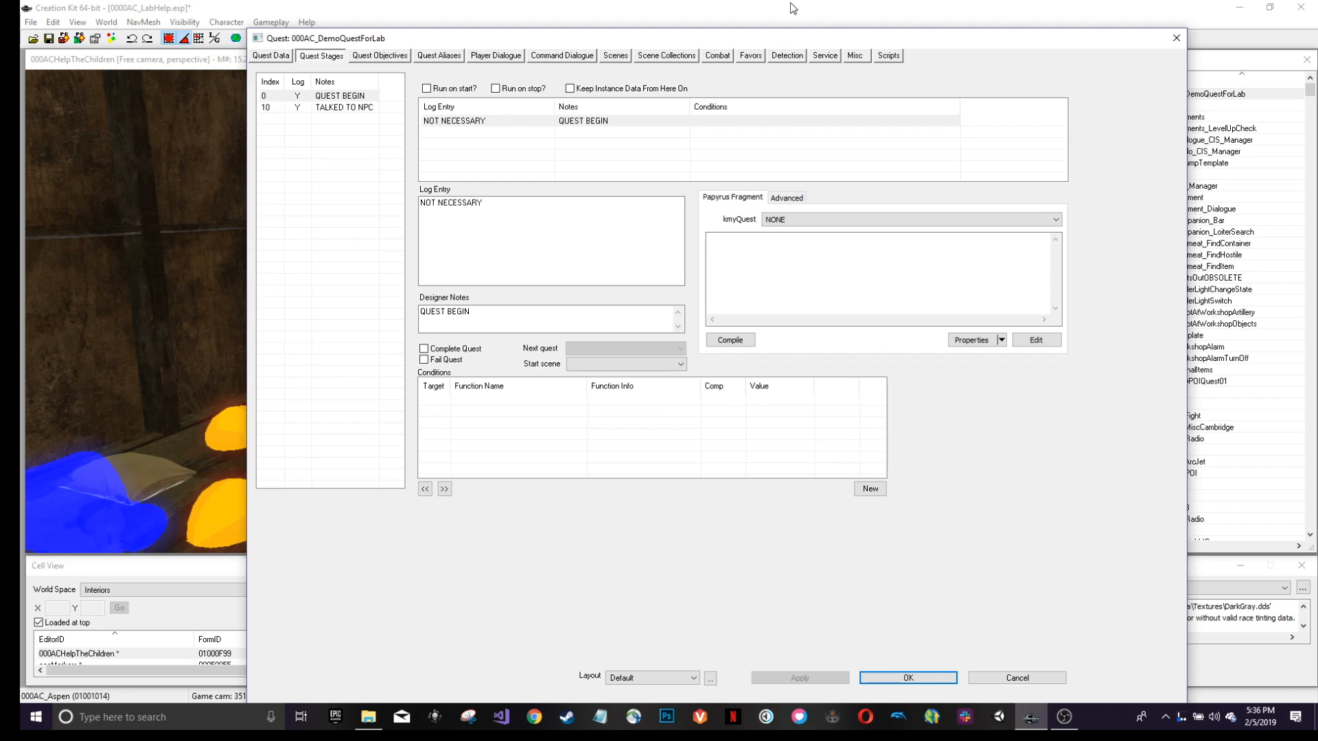
left_click(335, 108)
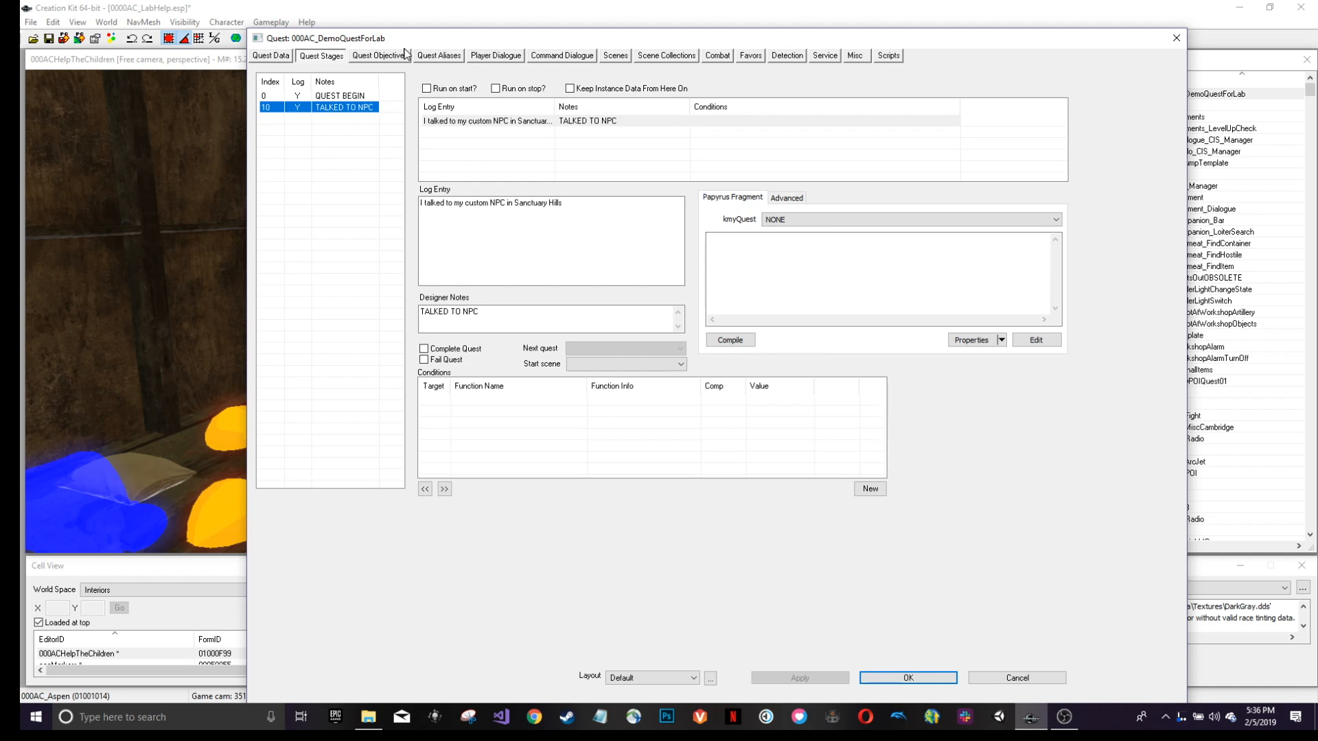
left_click(451, 57)
left_click_drag(451, 38, 713, 24)
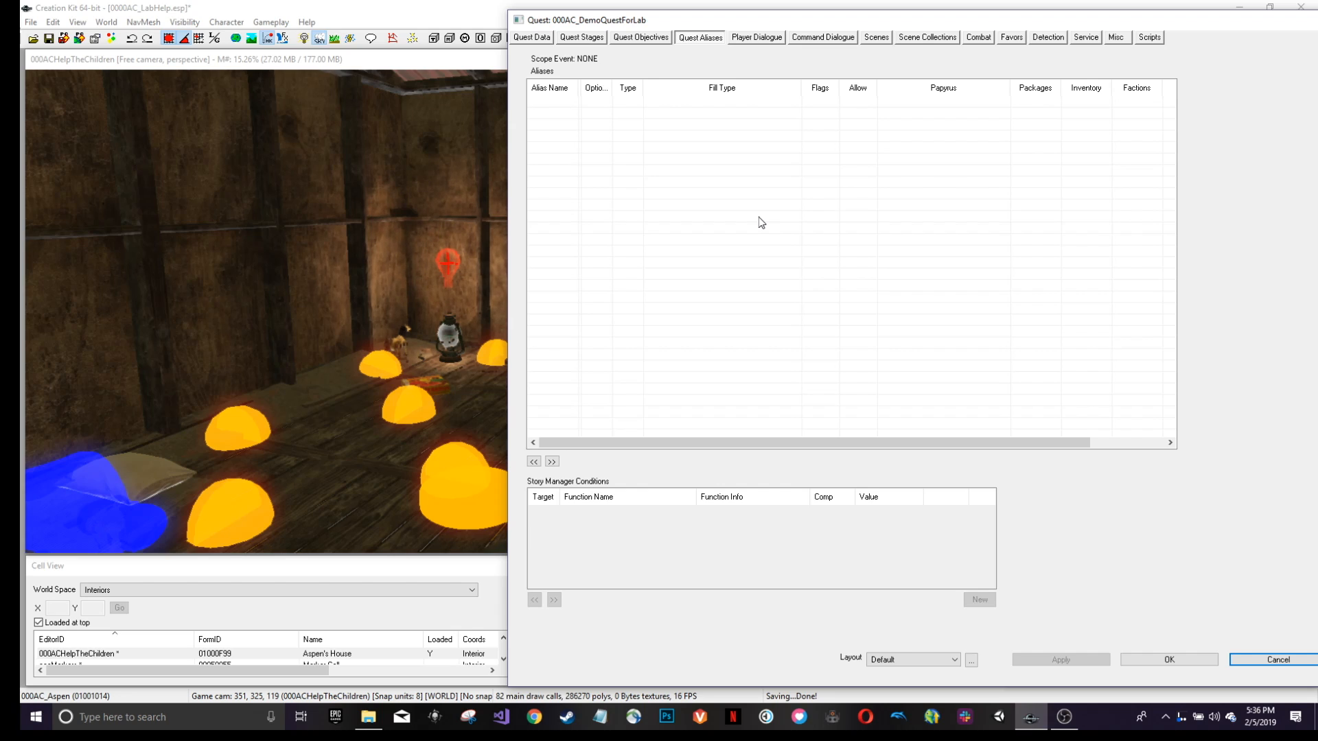
Create a new reference alias in the quest and name it AspenAlias.
right_click(618, 103)
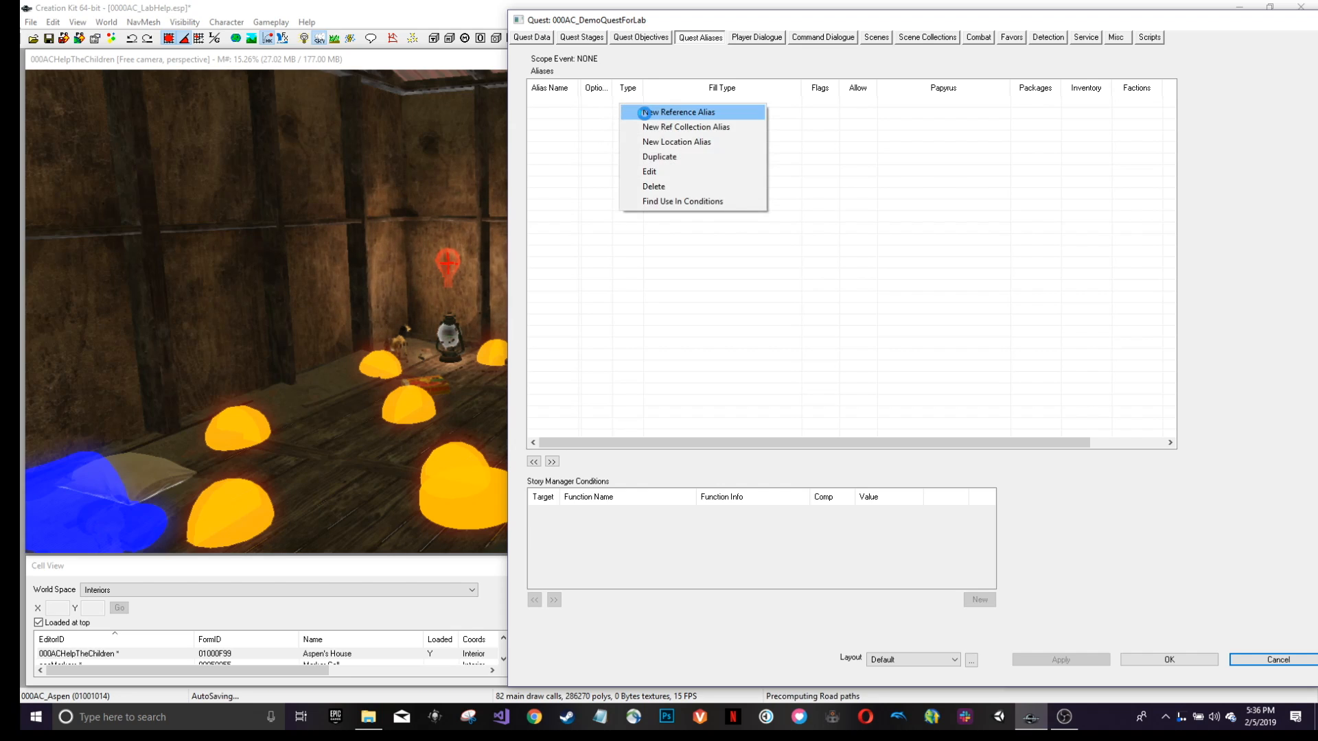
left_click(645, 112)
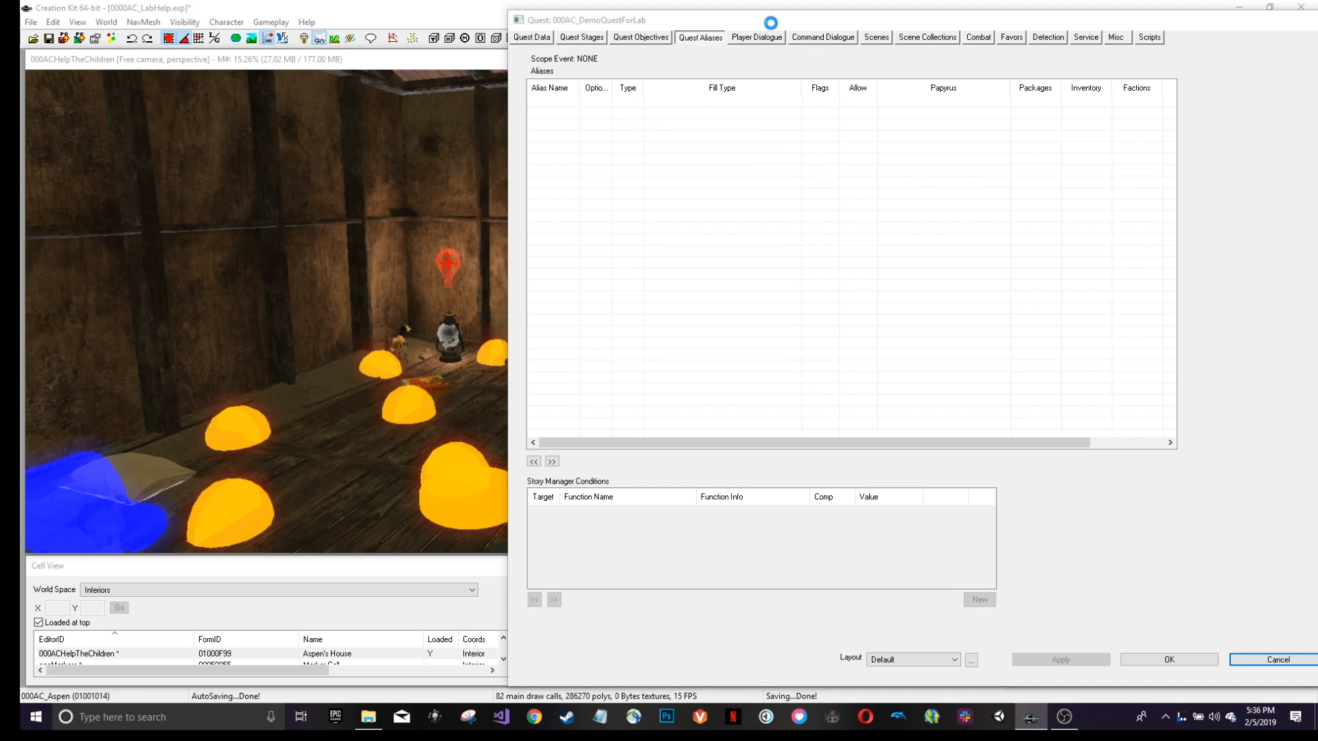
mouse_move(770, 22)
left_mouse_down()
mouse_move(429, 142)
mouse_move(750, 43)
mouse_move(767, 23)
left_mouse_up()
left_click_drag(685, 32, 741, 25)
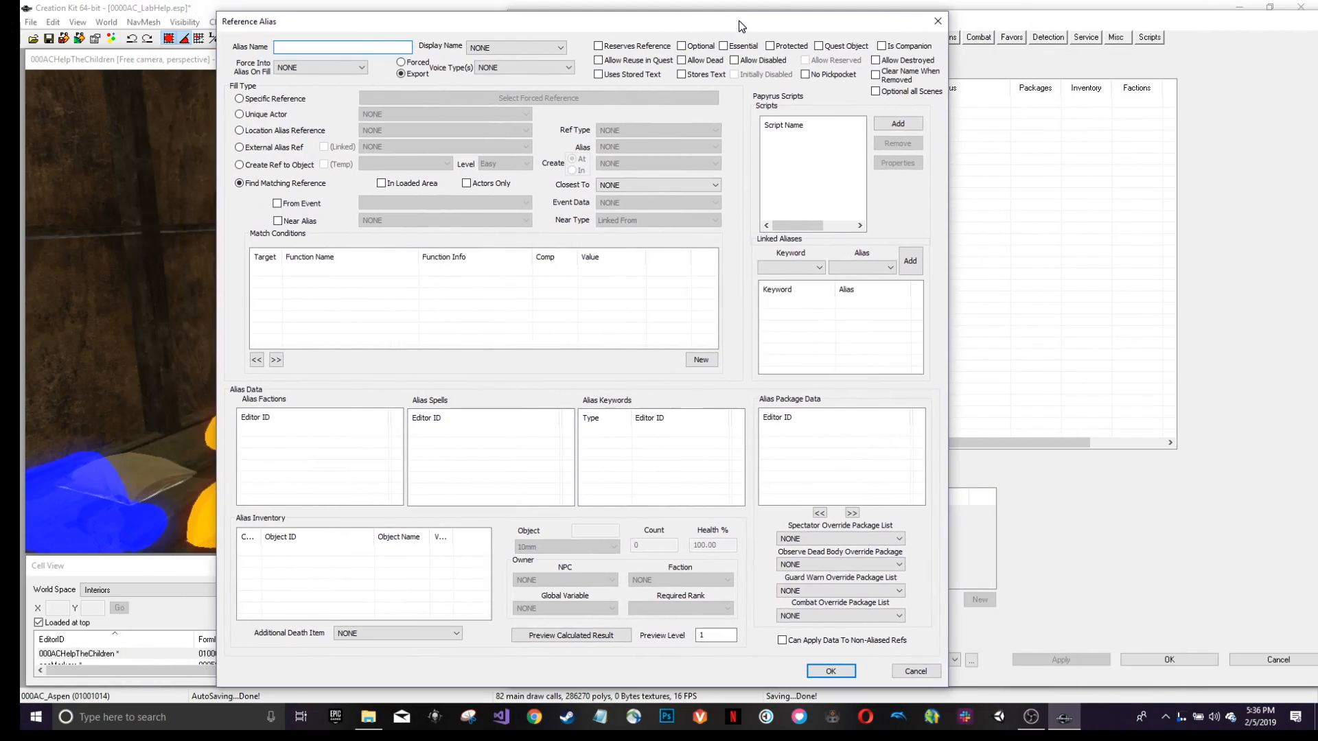
left_click_drag(411, 24, 909, 45)
left_click_drag(804, 46, 666, 41)
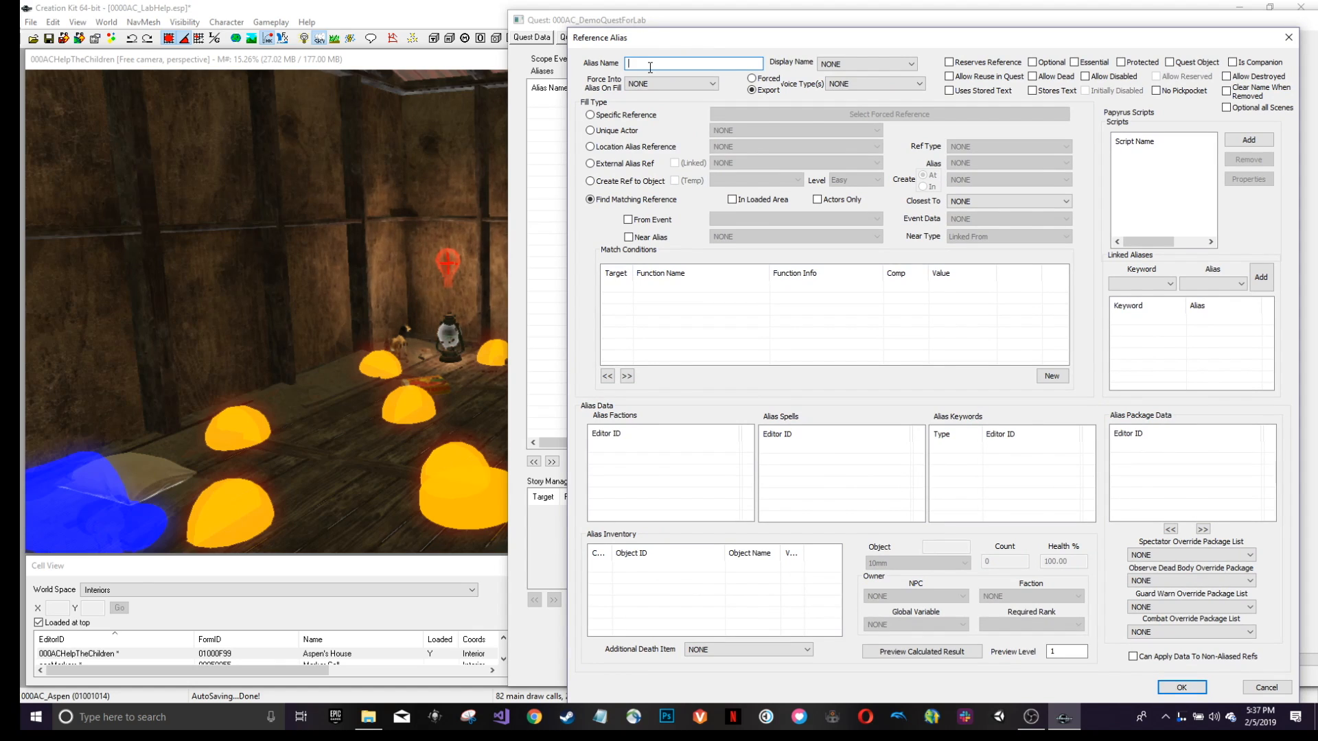
type("AspenAlias")
Fill AspenAlias with the unique actor 000AC_Aspen and save the alias.
left_click(590, 131)
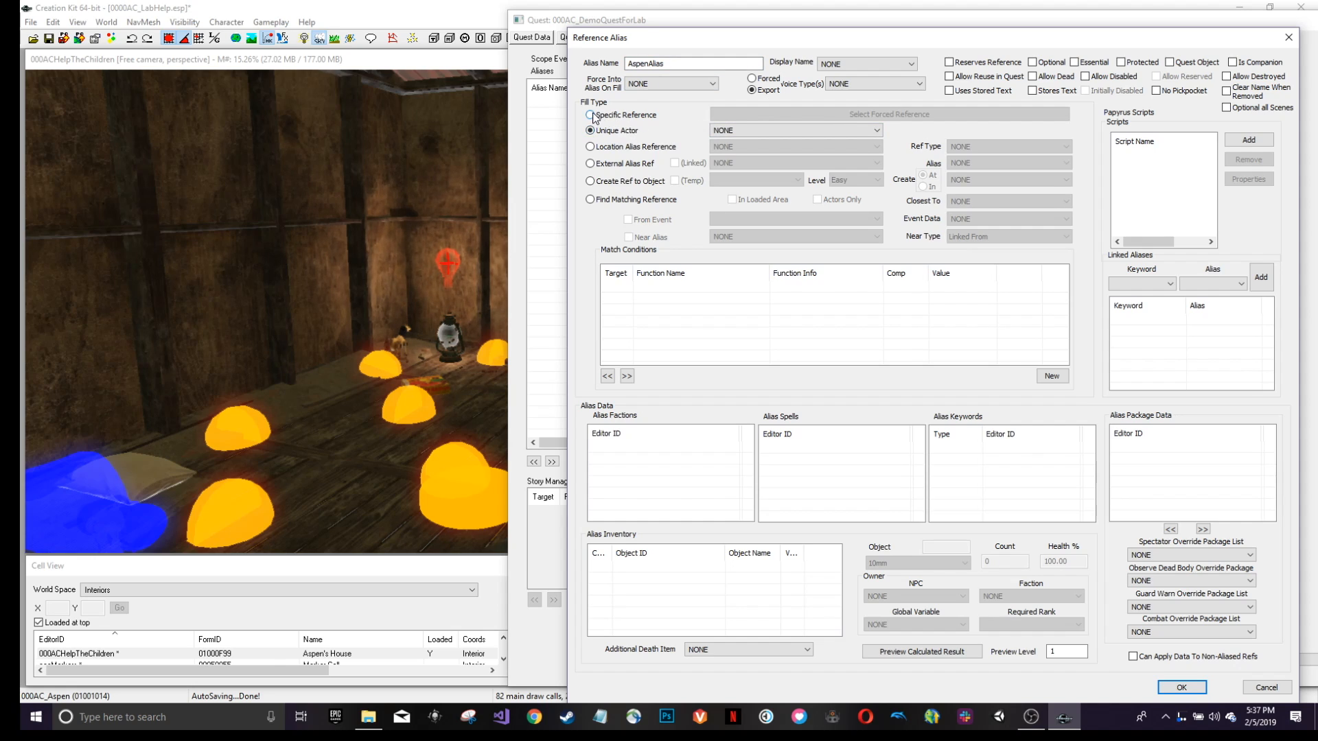
left_click(784, 130)
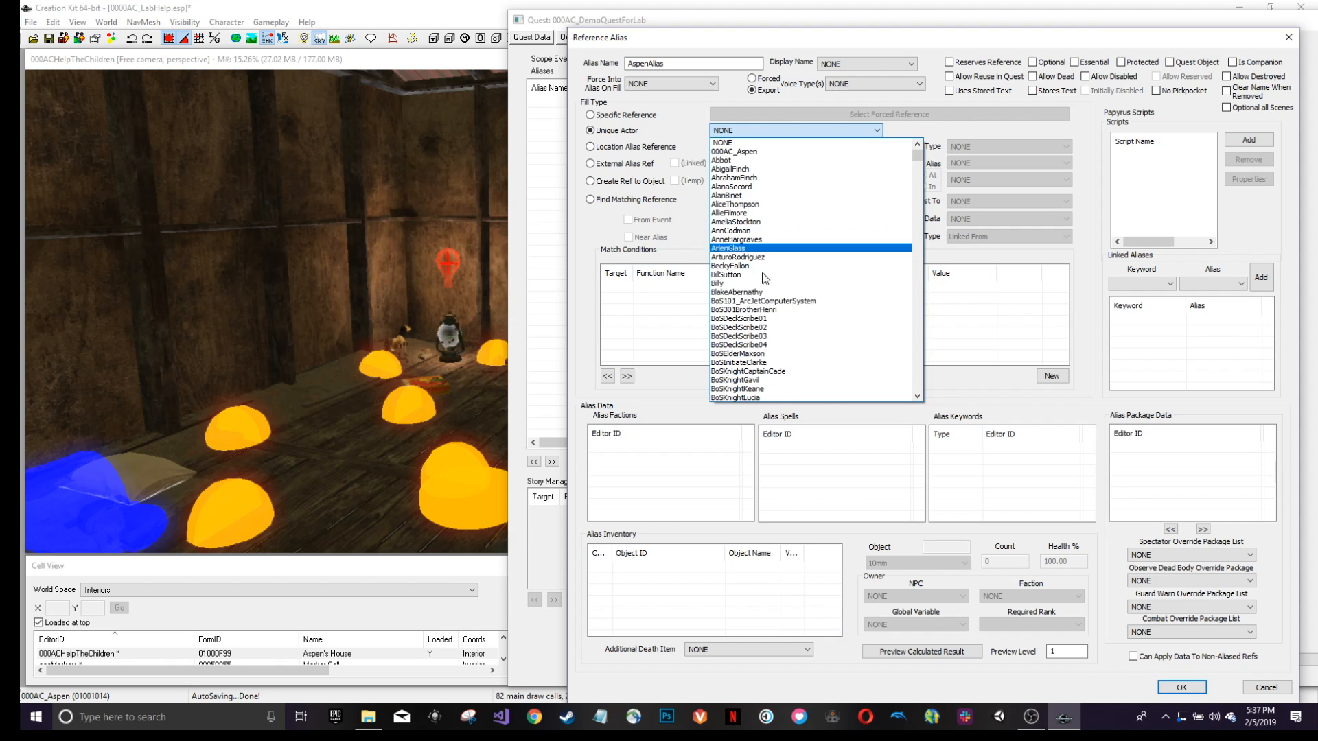
scroll(780, 342, "down", 1)
scroll(779, 341, "down", 15)
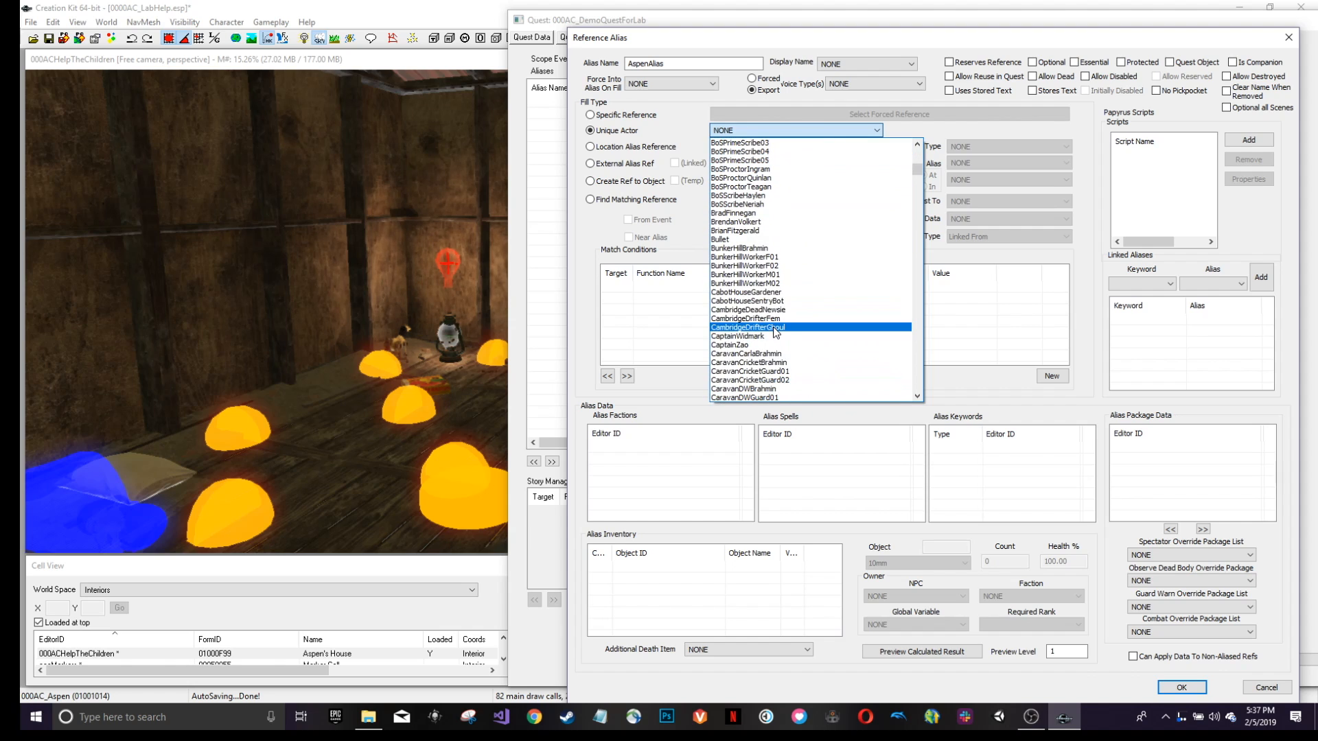
scroll(776, 310, "up", 15)
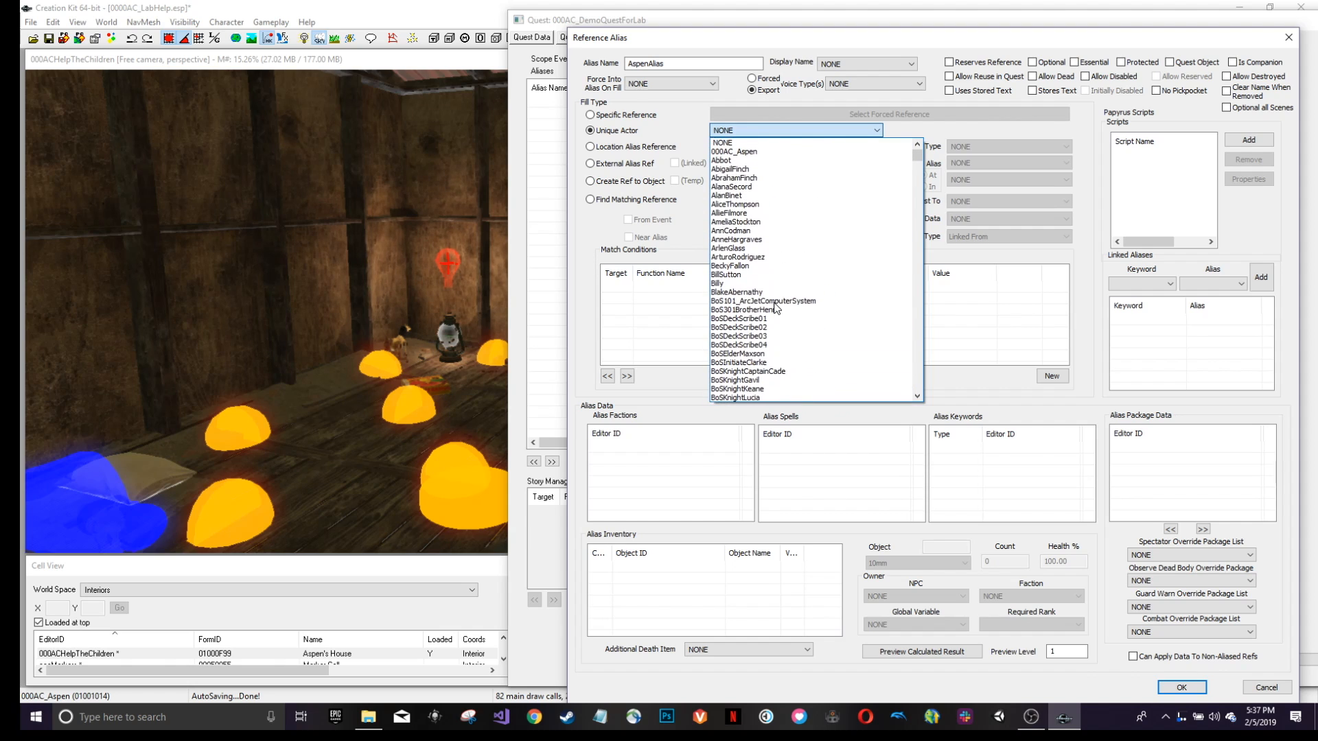
left_click(724, 151)
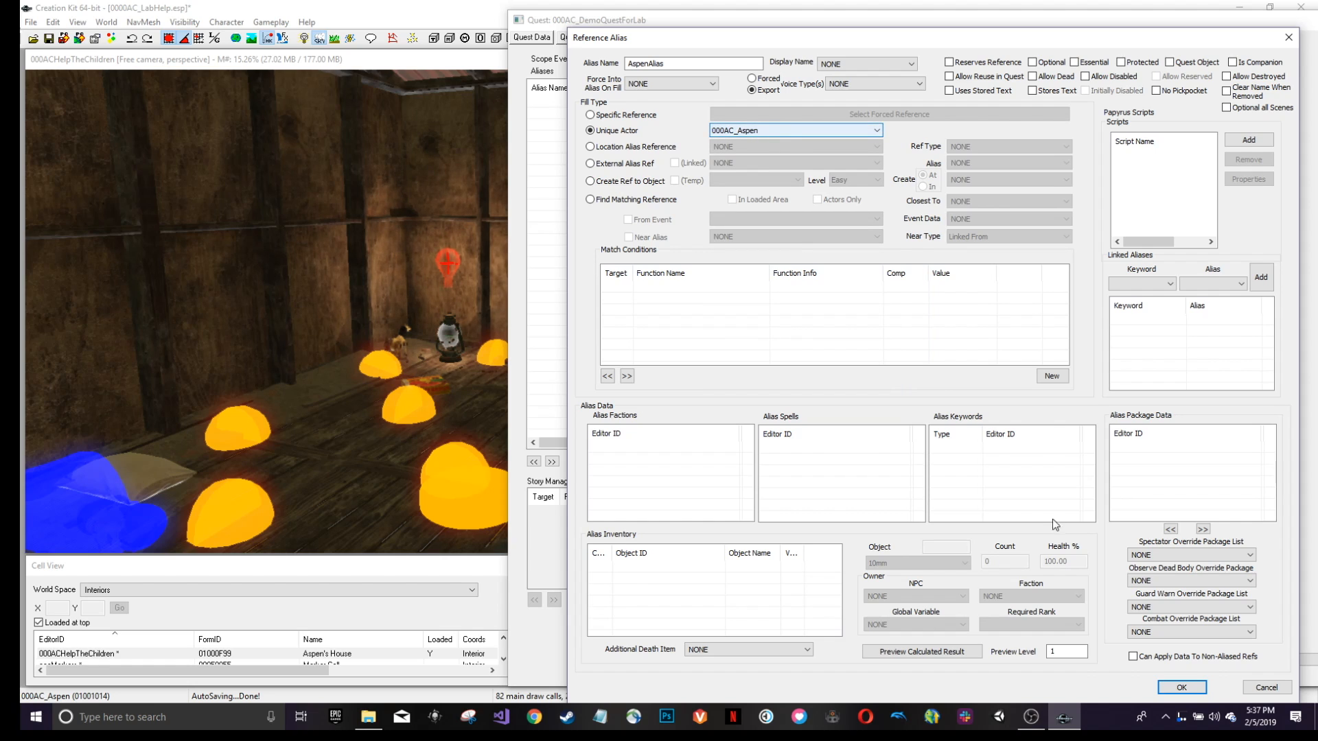
left_click(1189, 686)
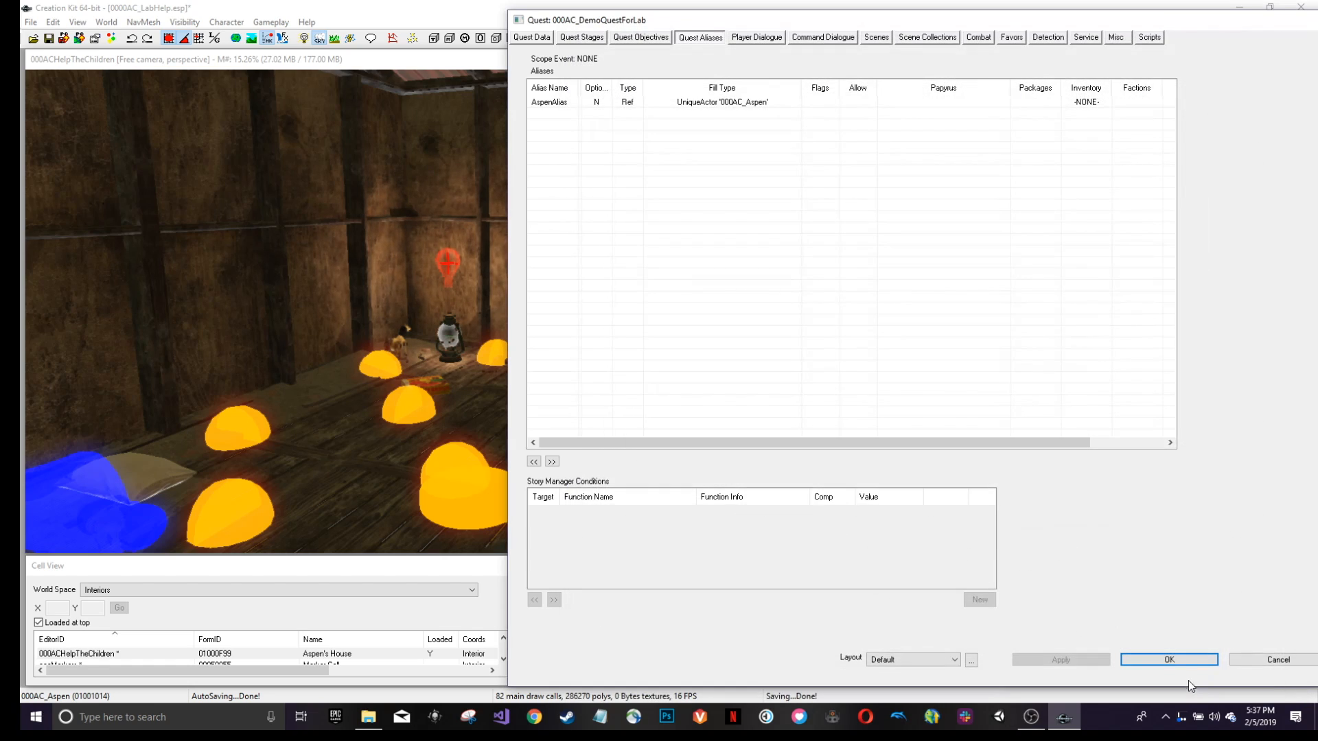
Review the quest's aliases, scenes, stages, objectives, player dialogue and command dialogue.
left_click(714, 104)
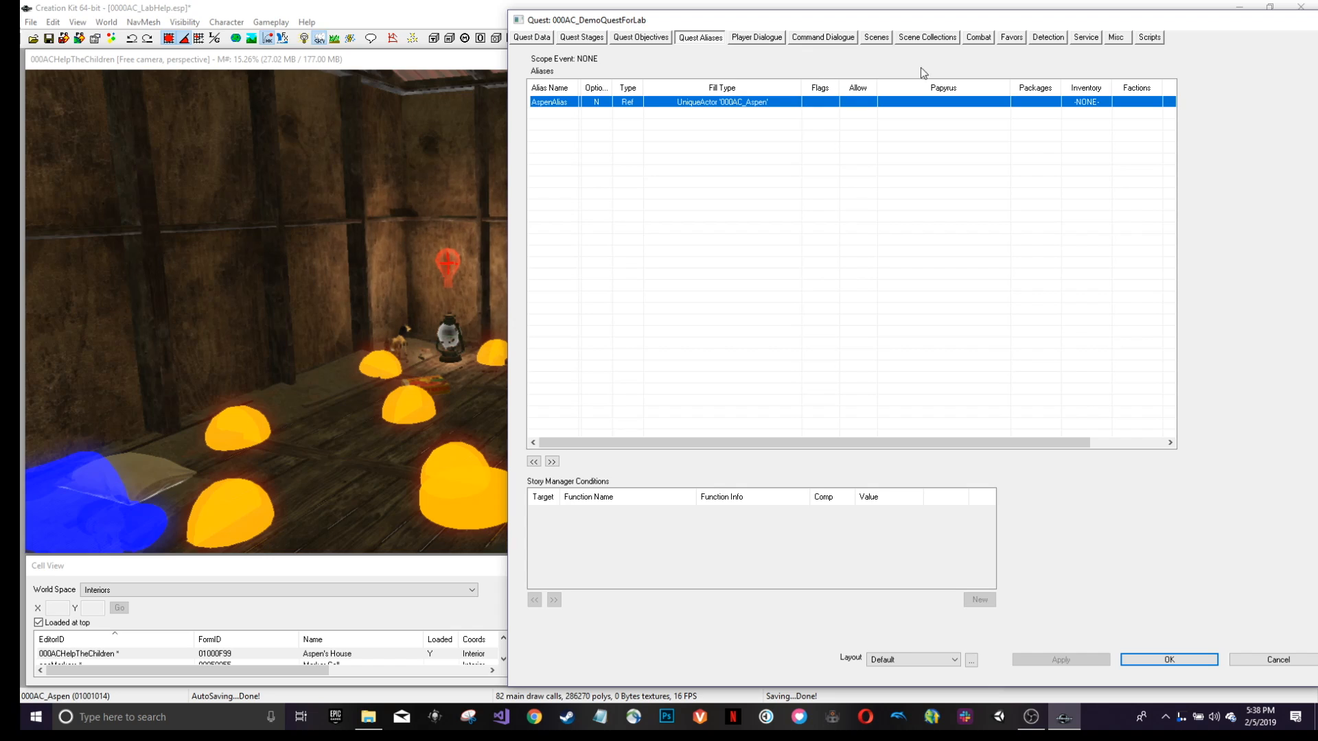
left_click(878, 39)
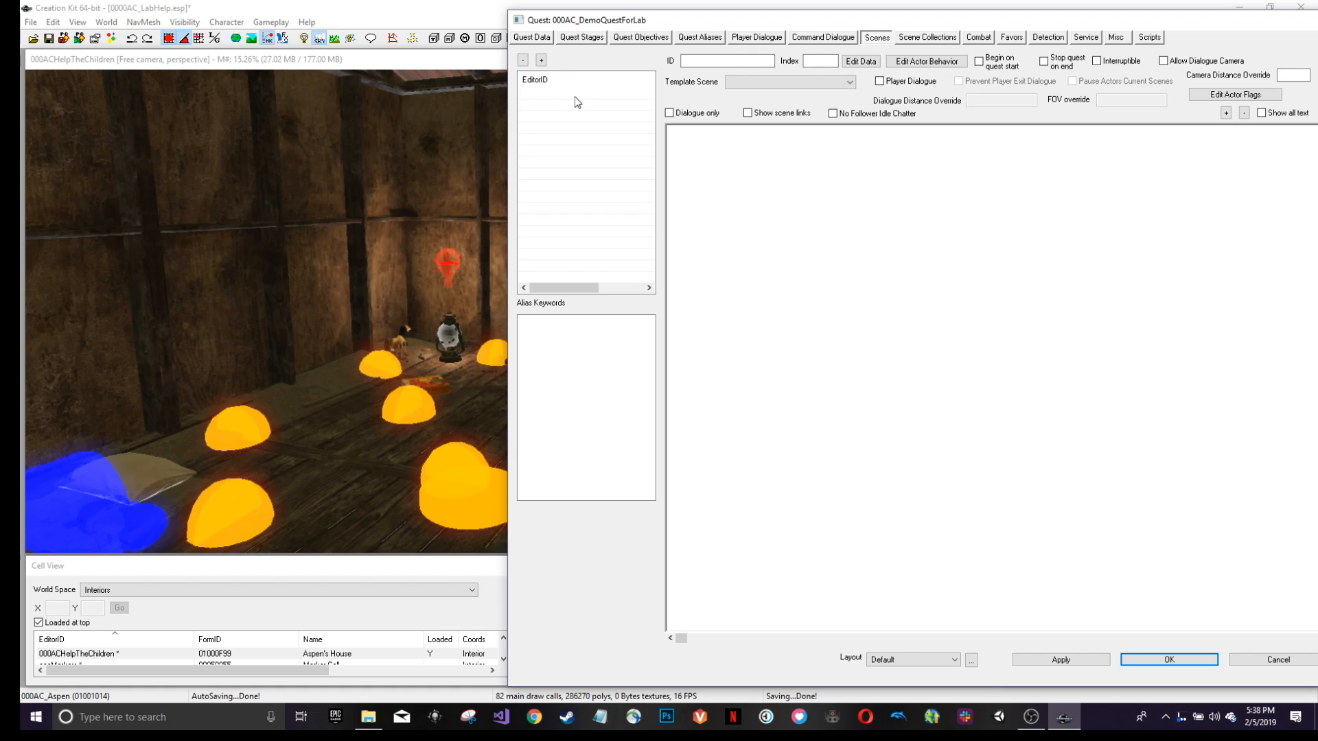
left_click(533, 38)
left_click(582, 37)
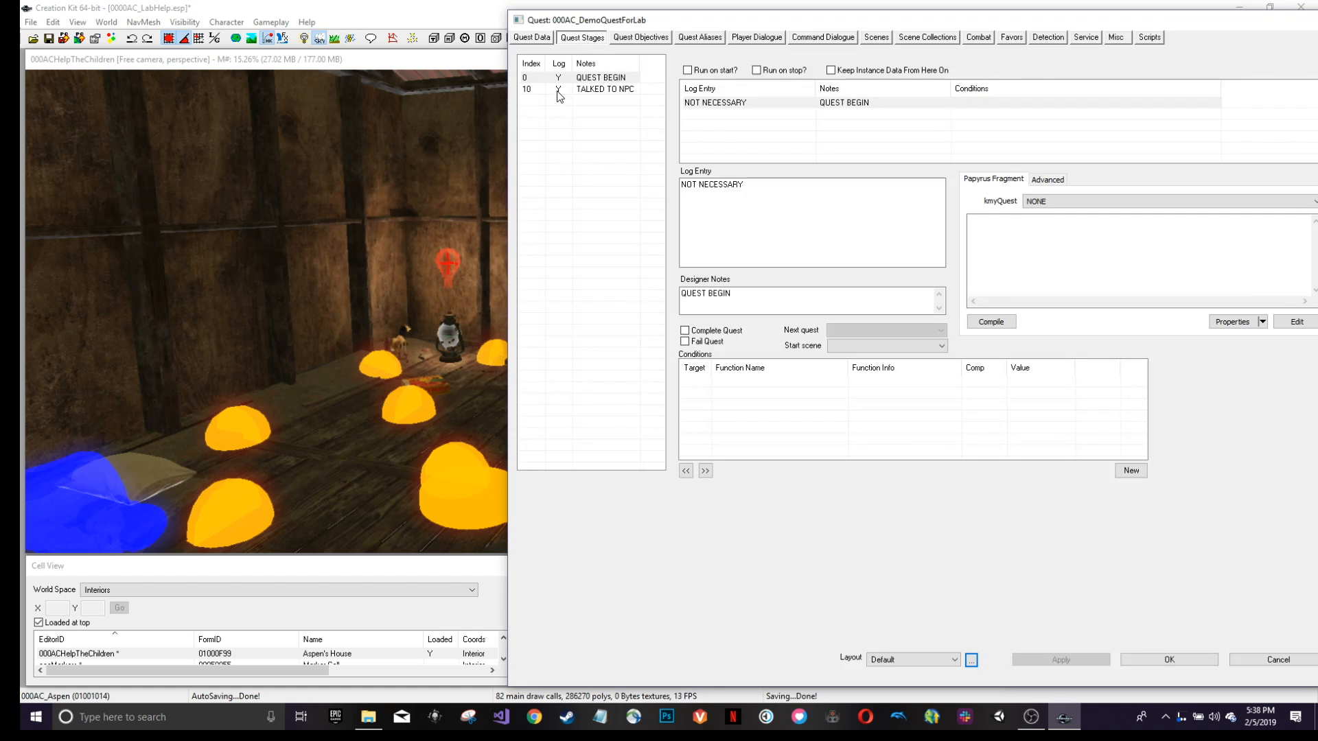
left_click(644, 38)
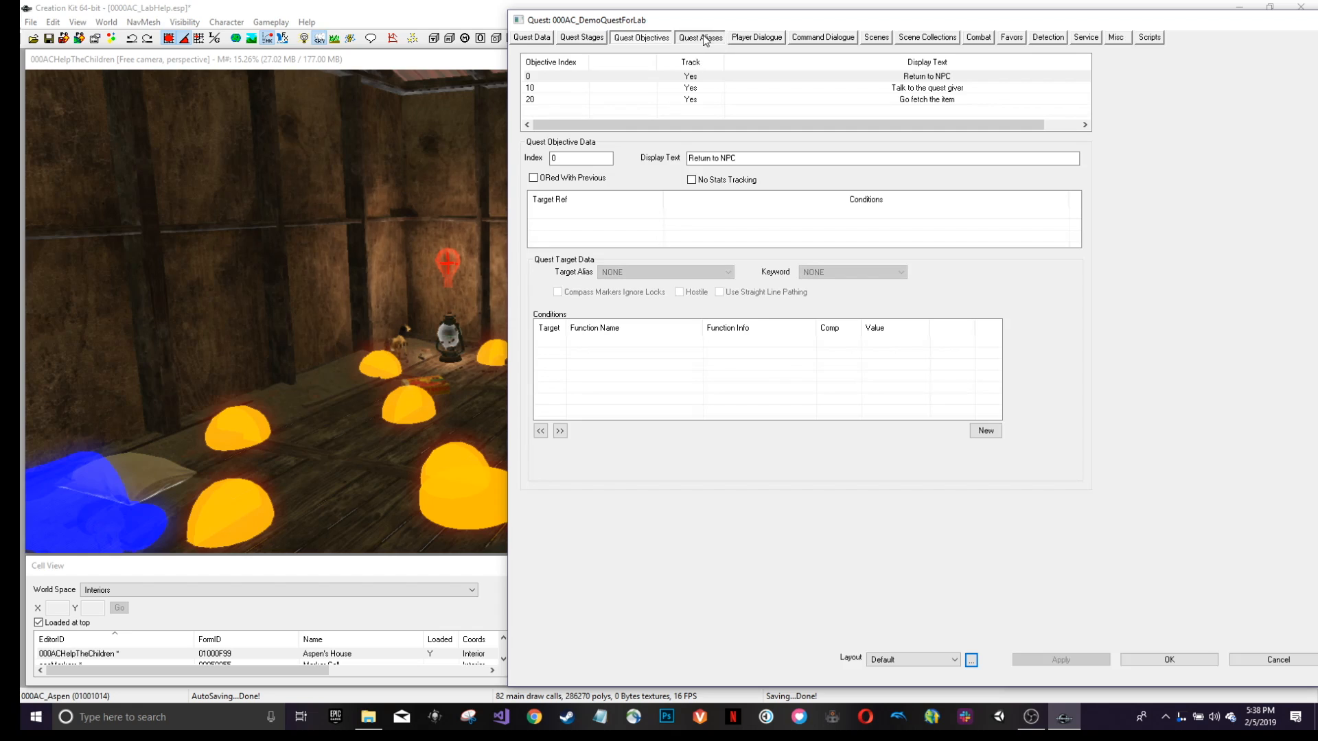
left_click(703, 38)
left_click(756, 38)
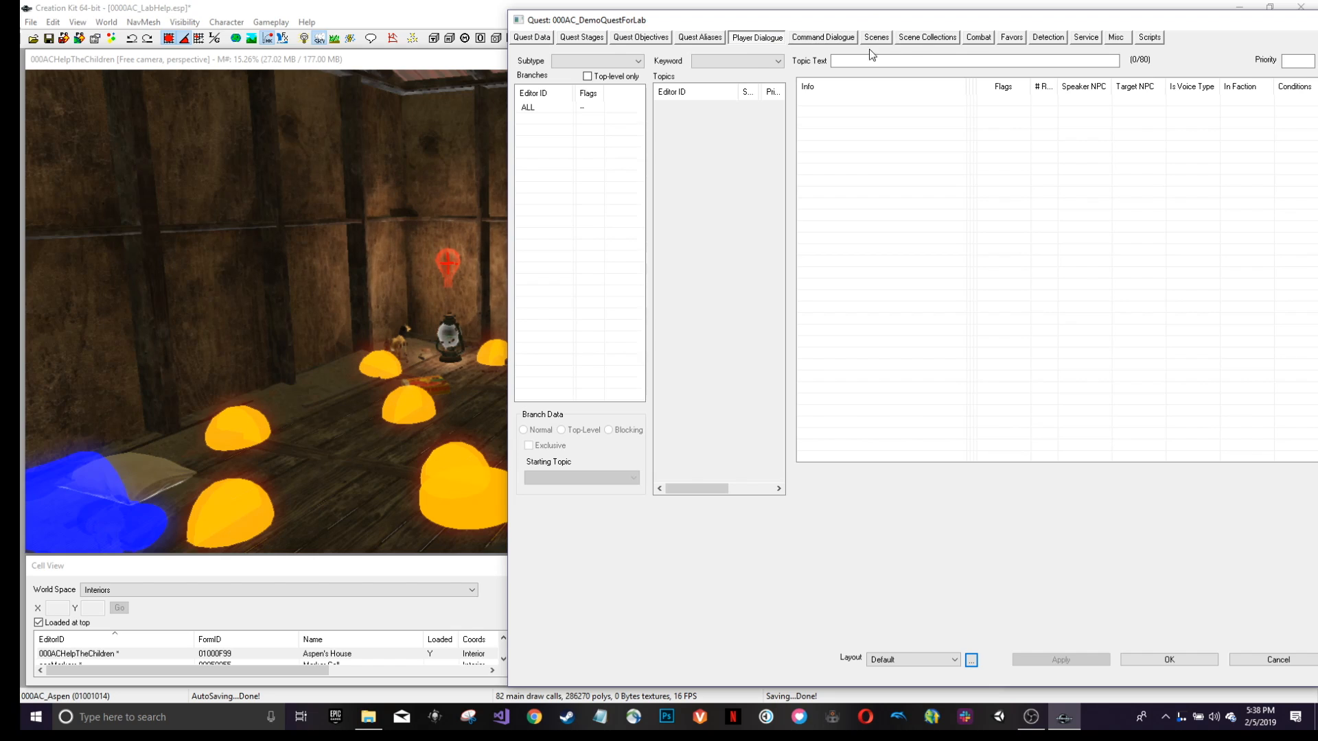
left_click(827, 39)
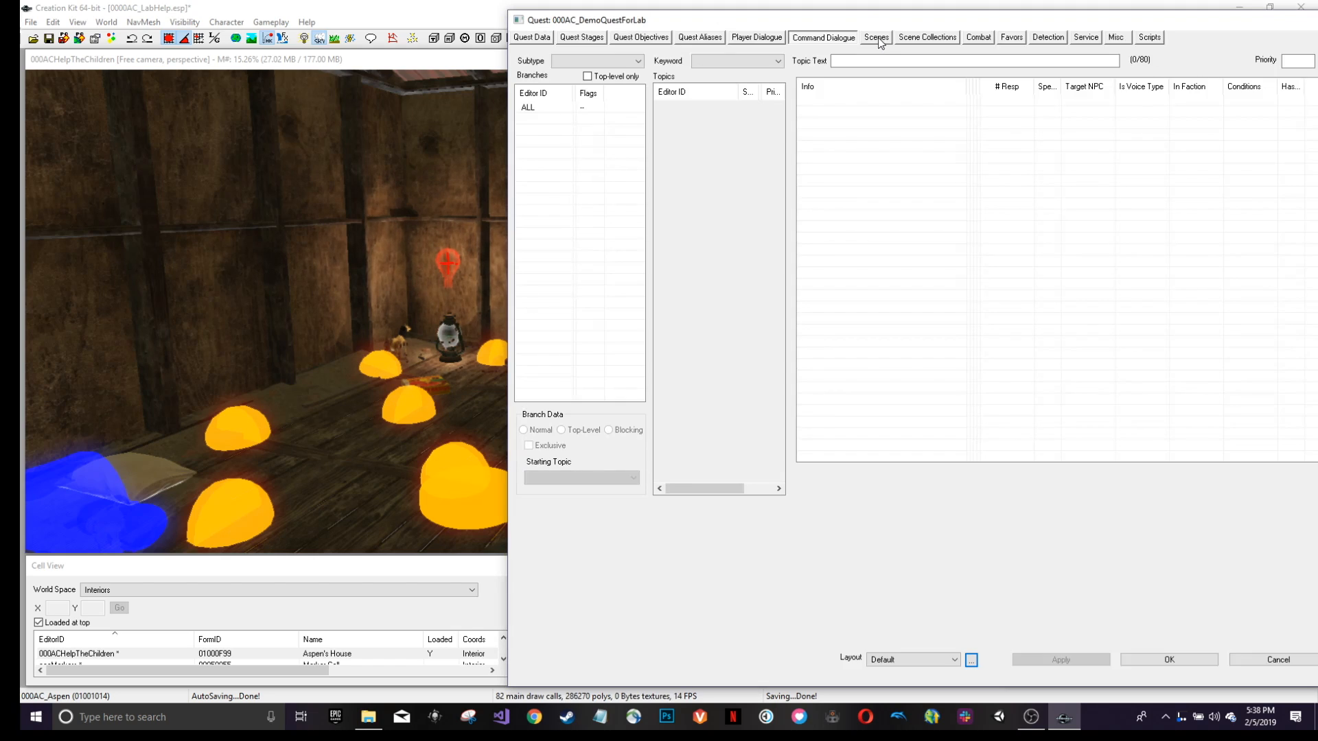
Create a new quest scene with the ID 000AC_DemoQuestForLab_CharacterGreeting.
left_click(877, 39)
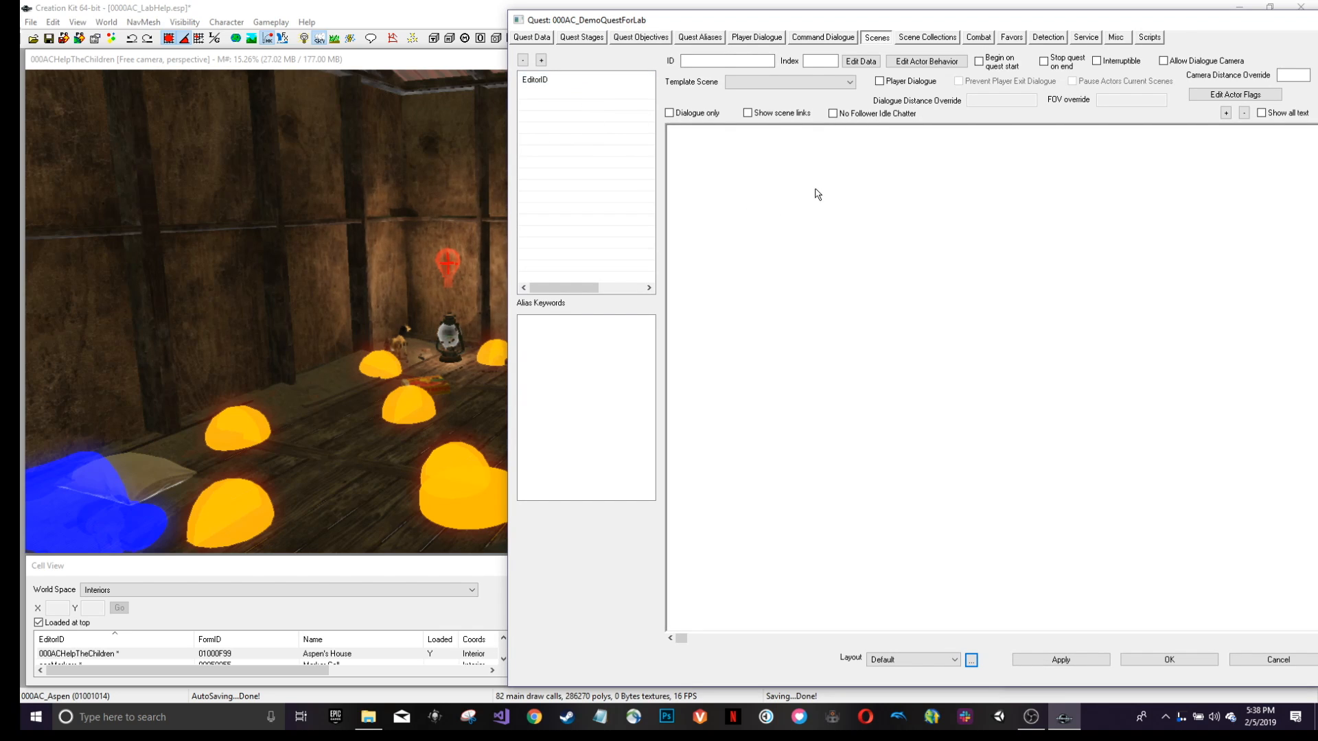
right_click(554, 95)
left_click(583, 103)
right_click(577, 109)
left_click(600, 111)
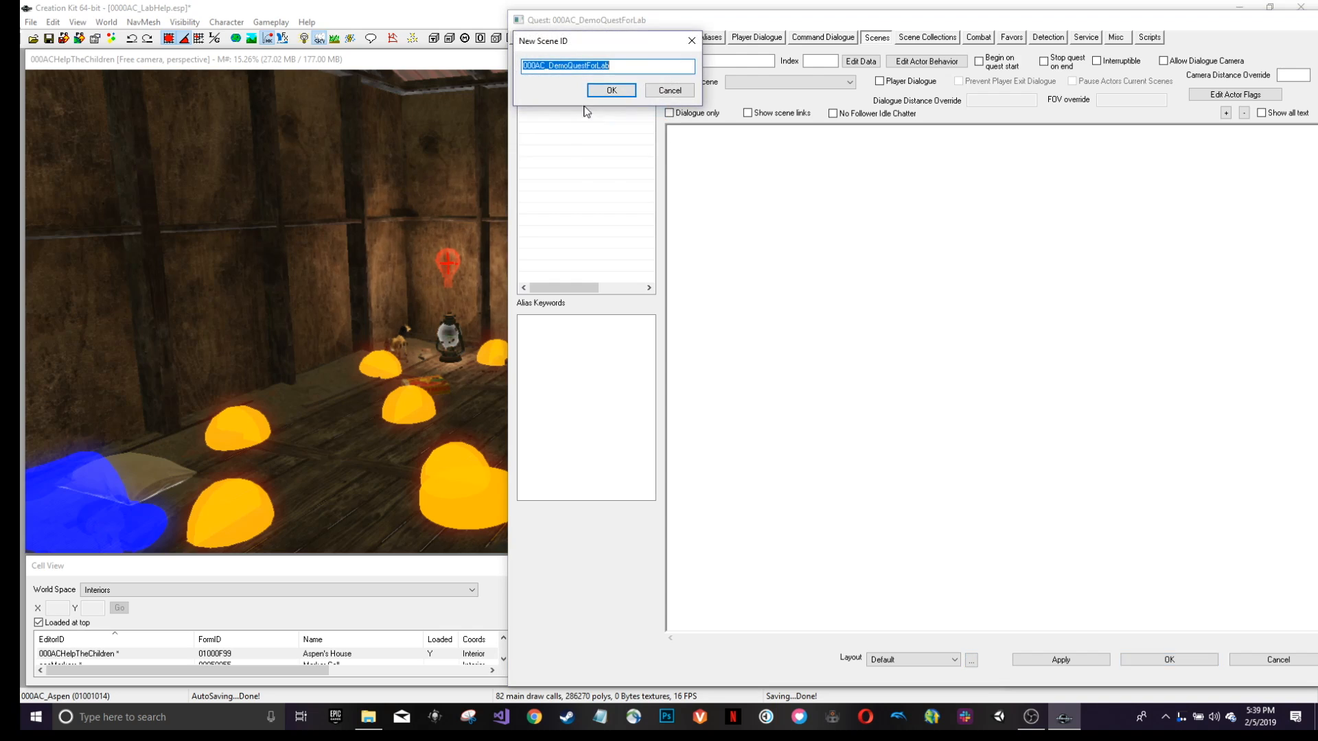
left_click(612, 69)
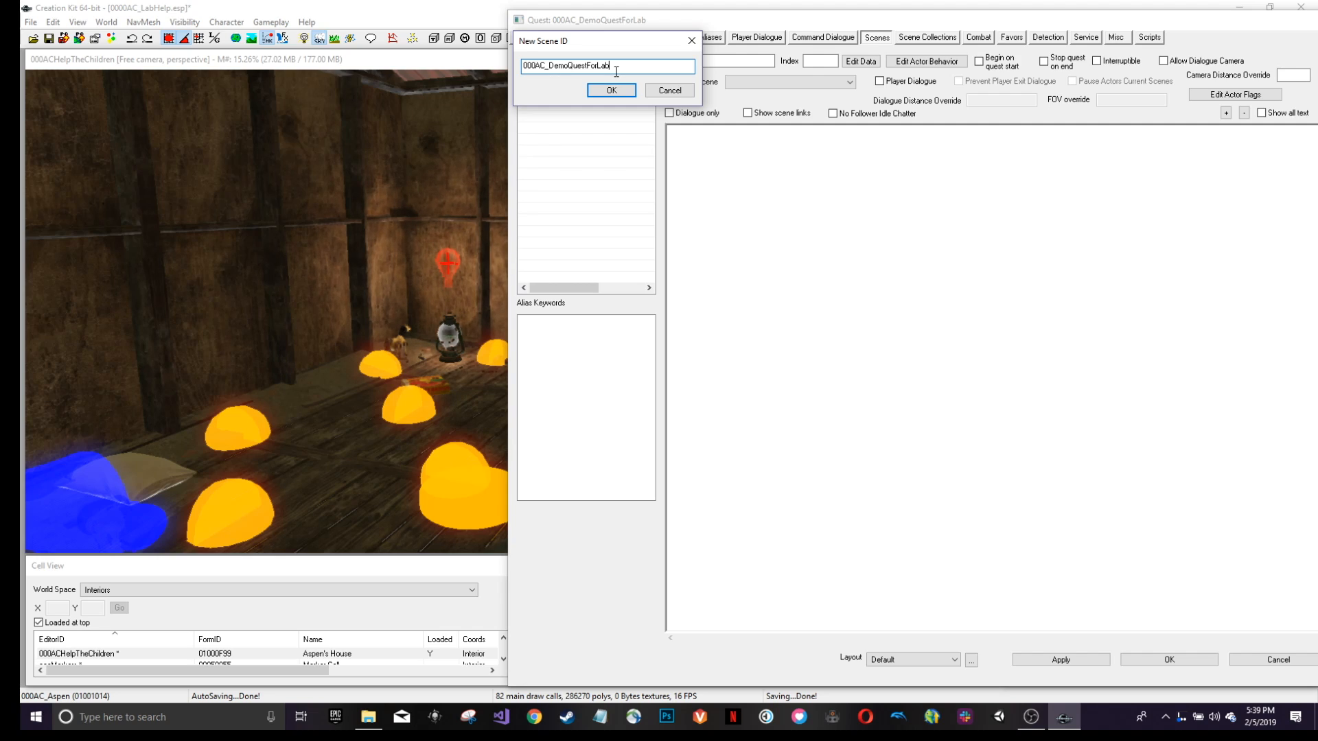
type("_CharacterGreeting")
left_click(621, 90)
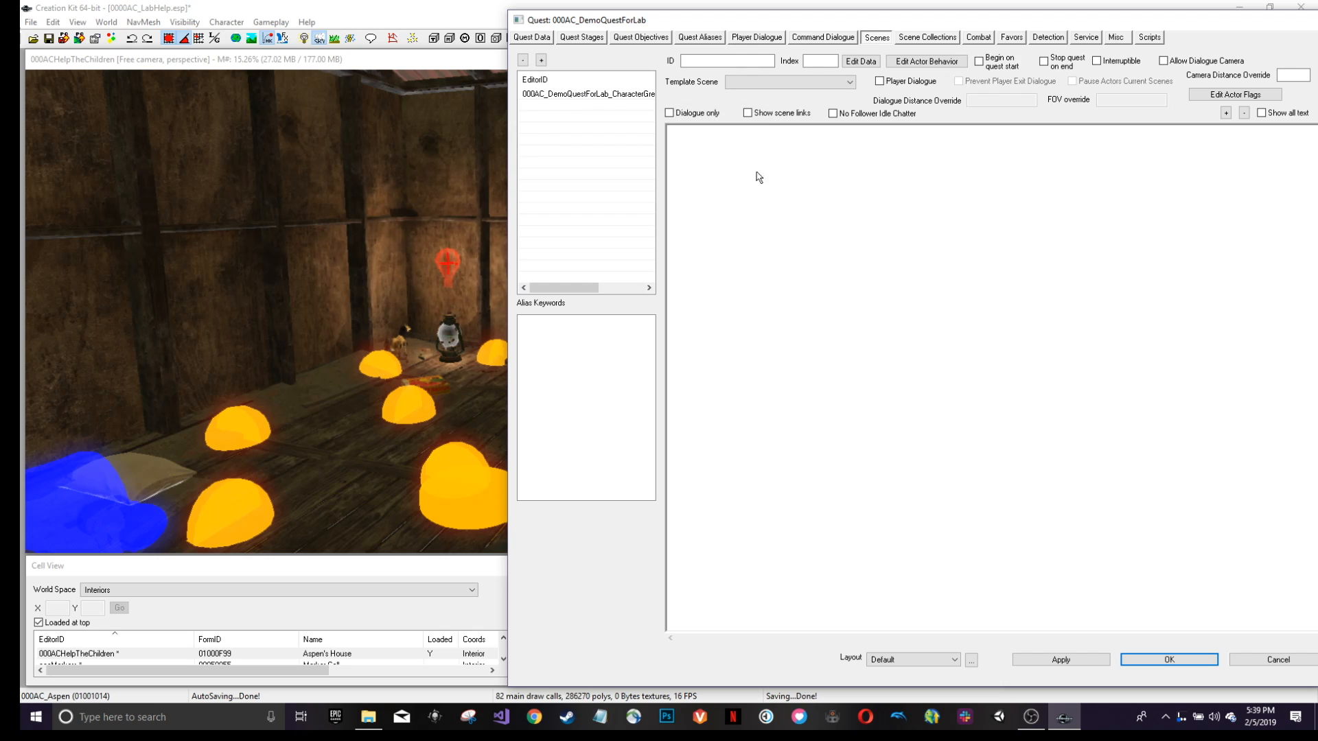
Enable Player Dialogue for the CharacterGreeting scene.
left_click(616, 94)
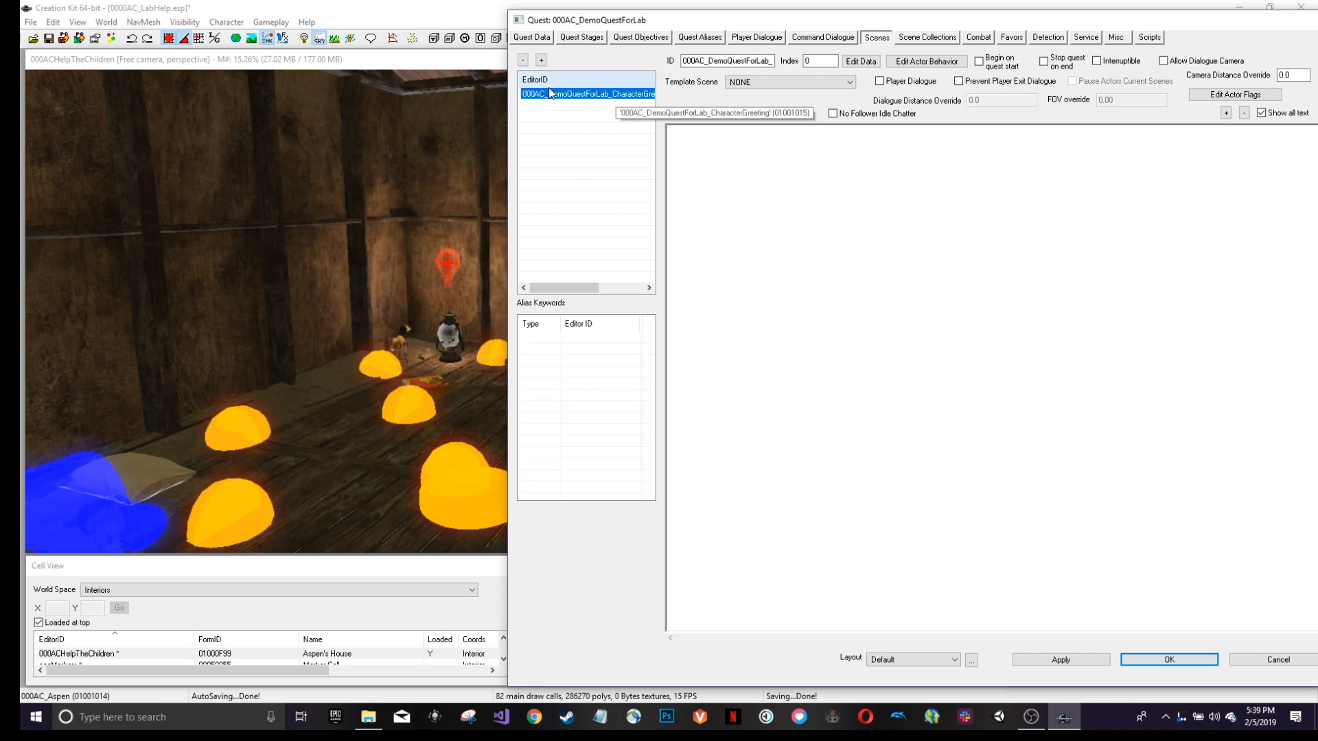
left_click(616, 131)
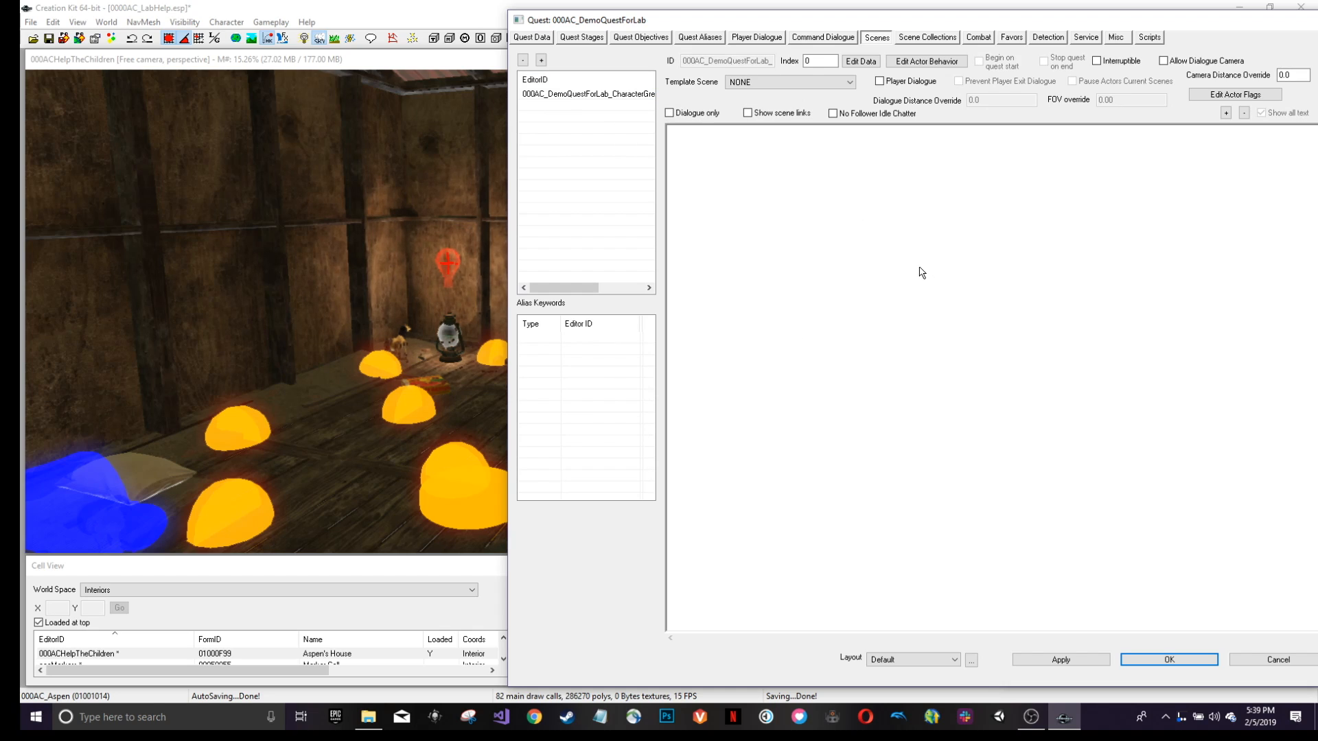
left_click(622, 96)
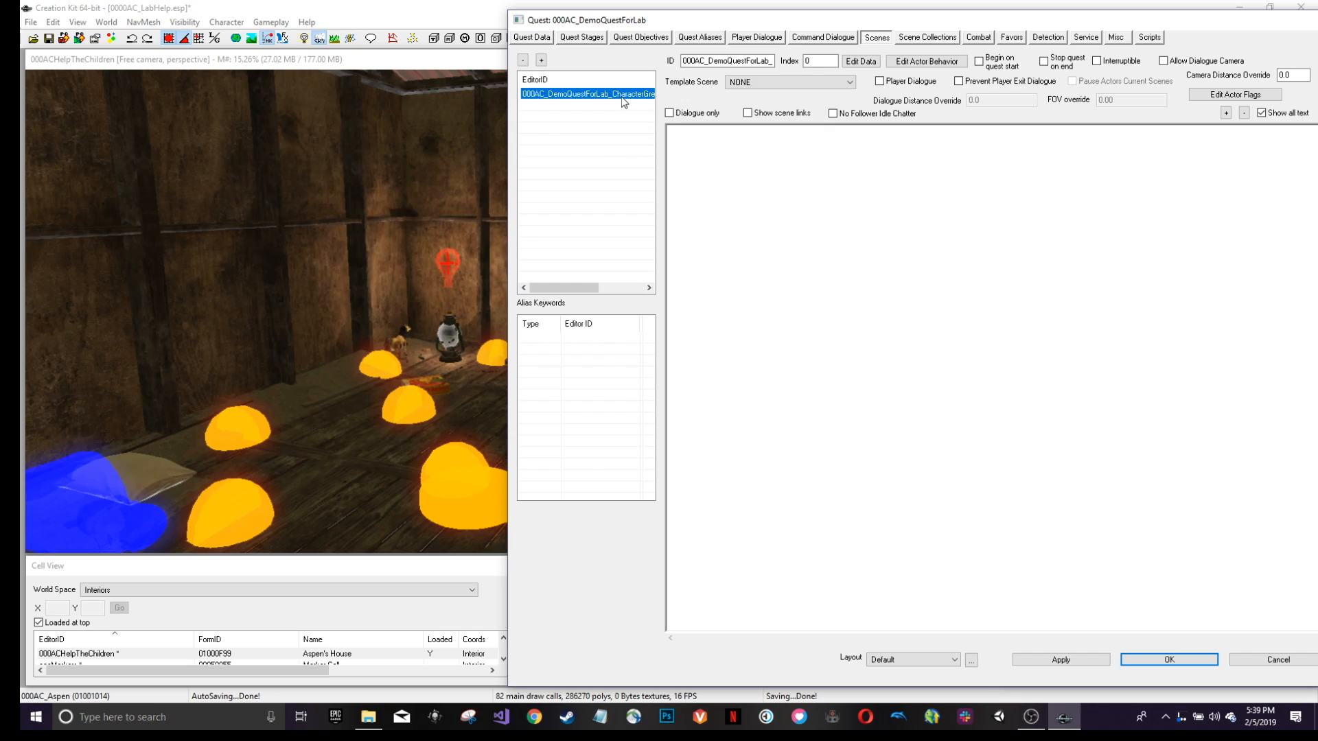
left_click(881, 82)
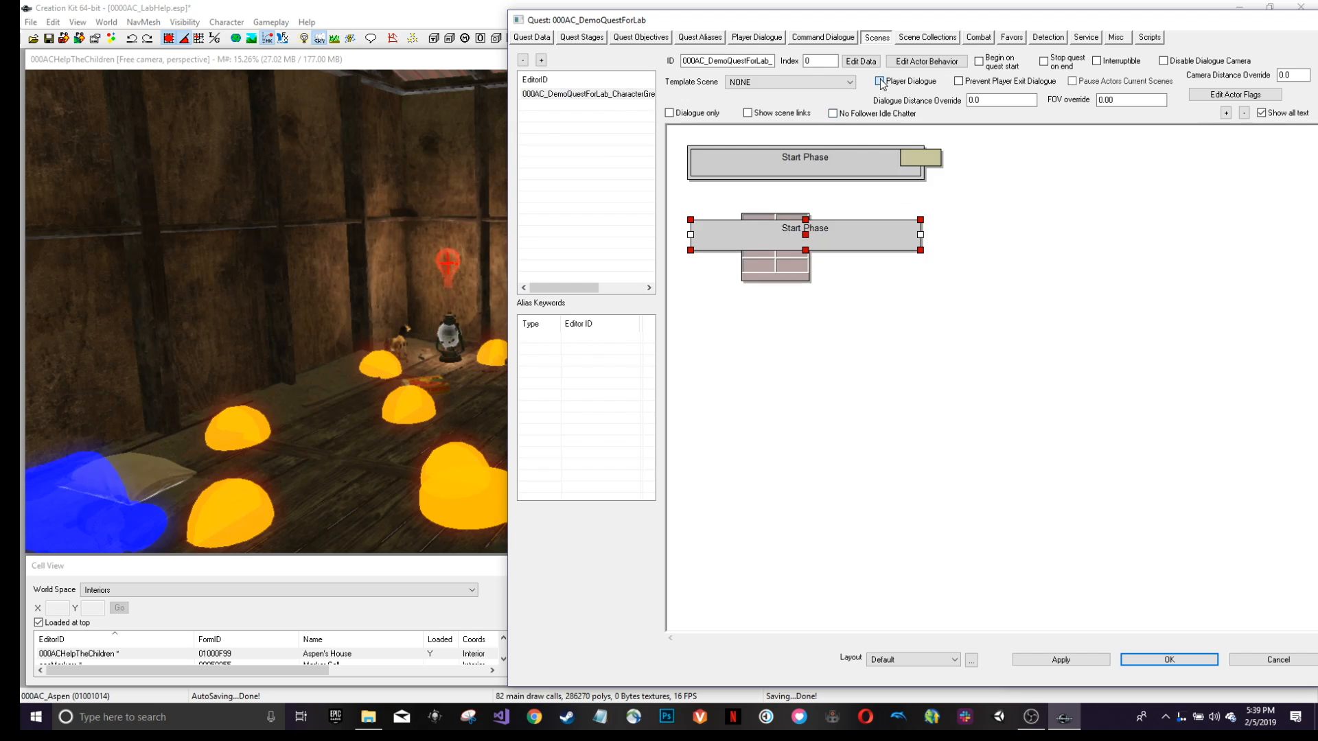
left_click(803, 164)
left_click(844, 239)
right_click(960, 211)
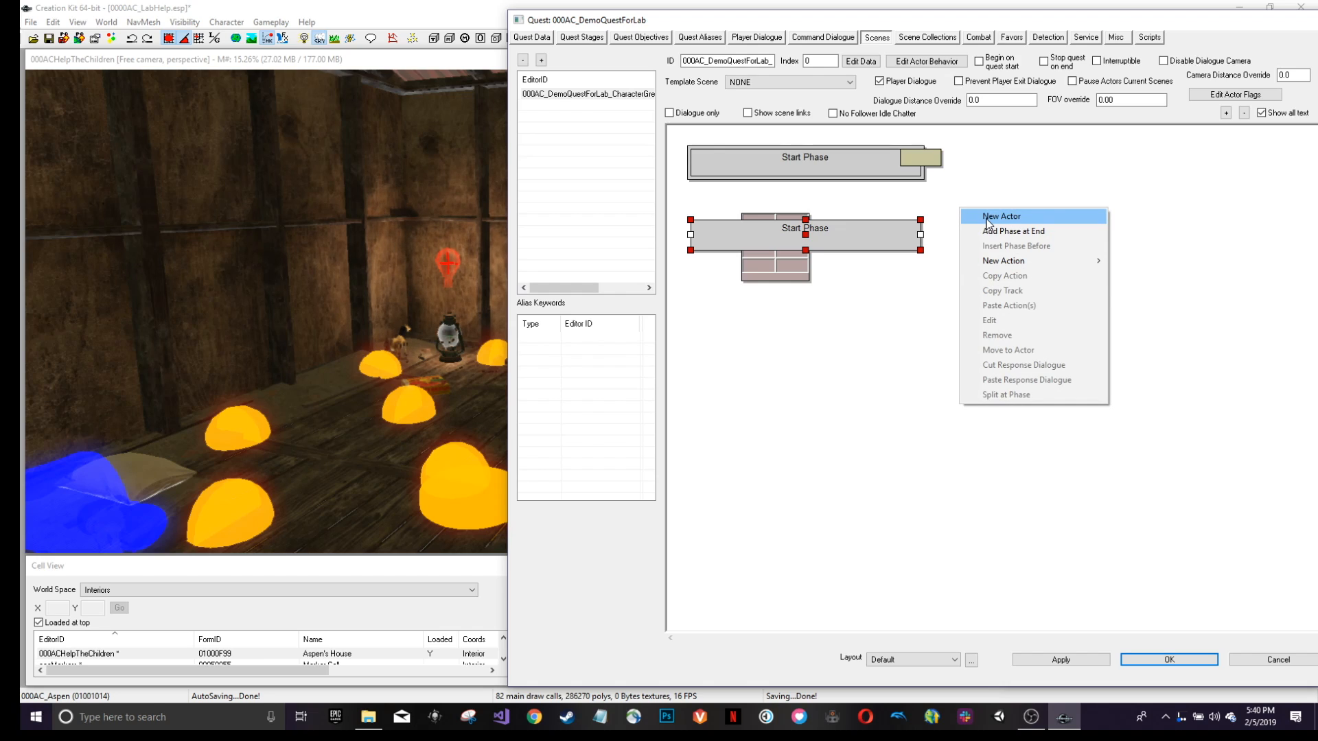
left_click(987, 217)
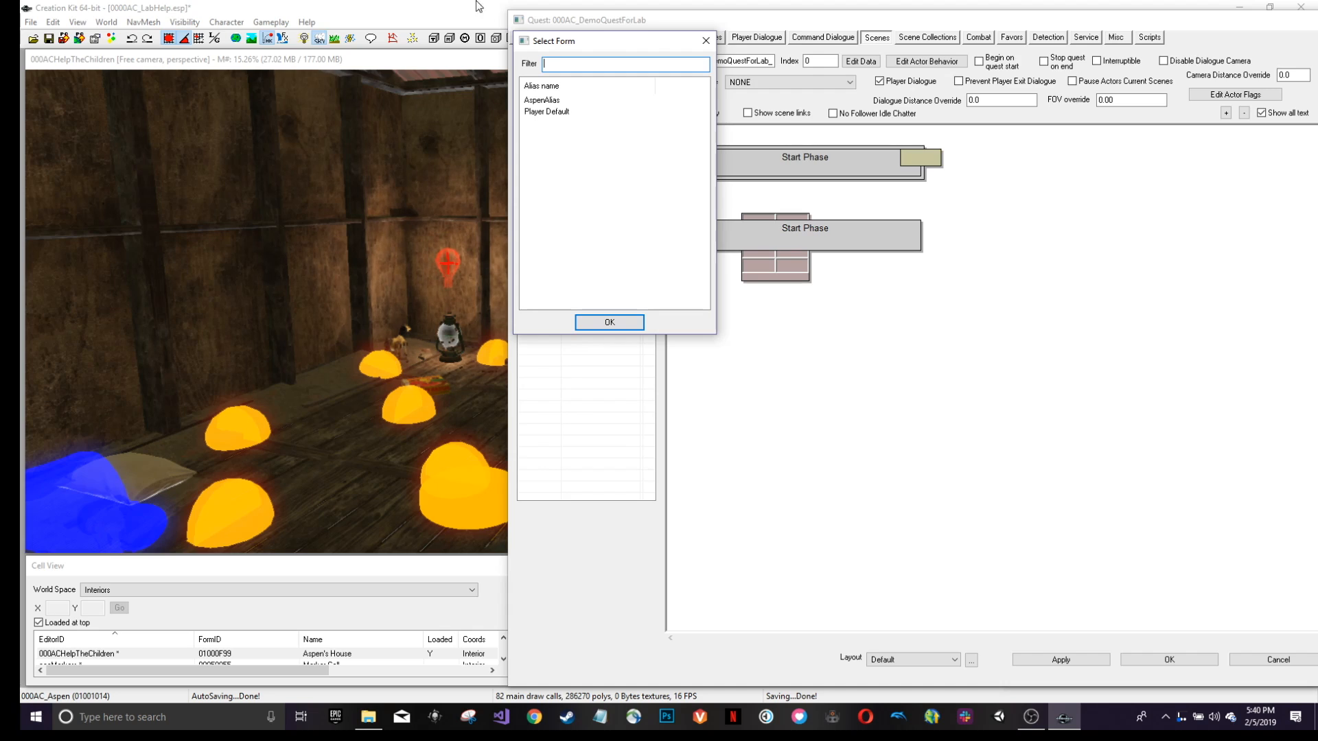
left_click(706, 40)
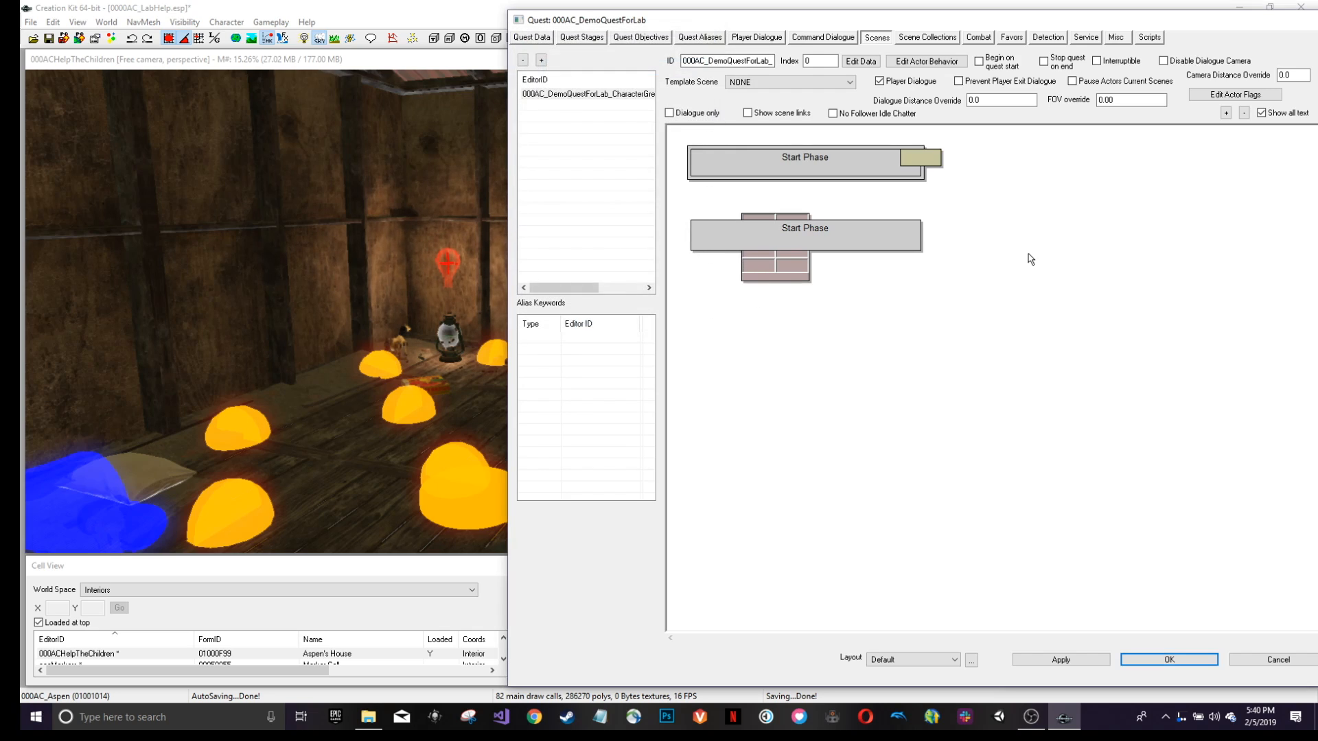
right_click(996, 199)
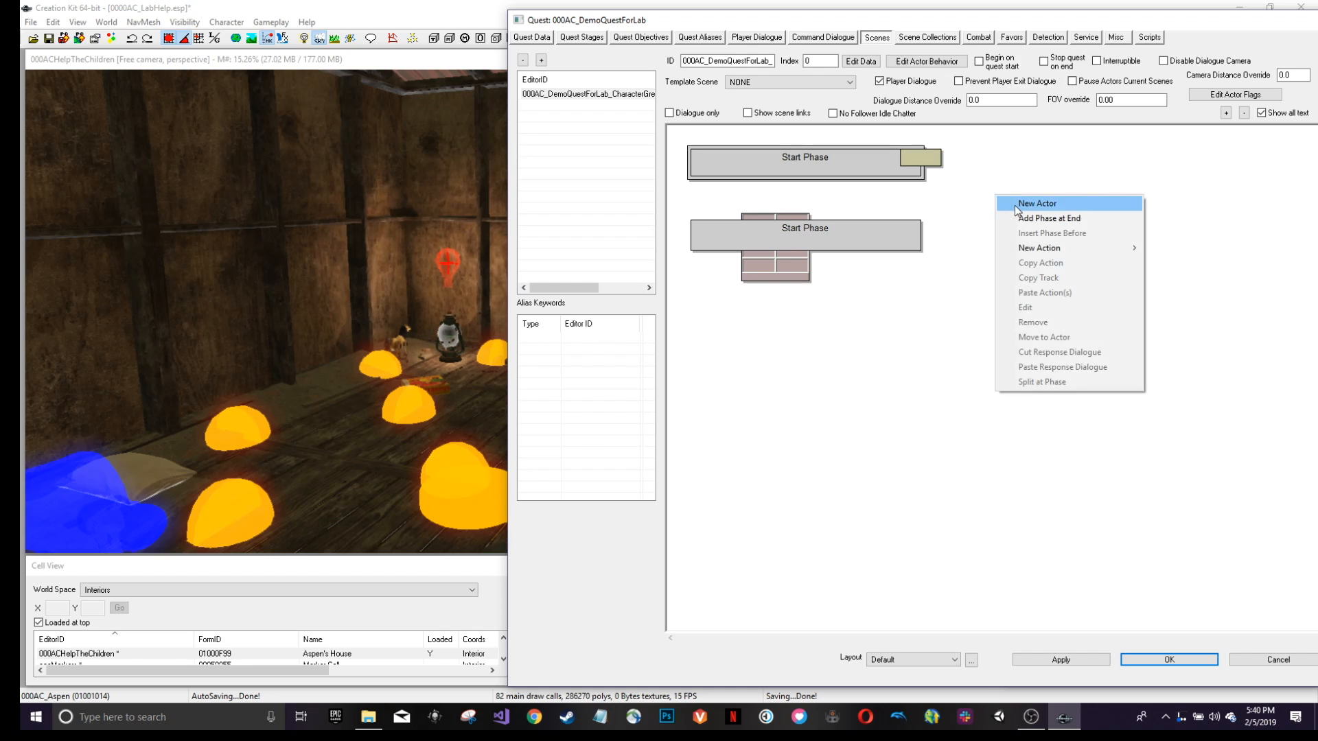
left_click(599, 94)
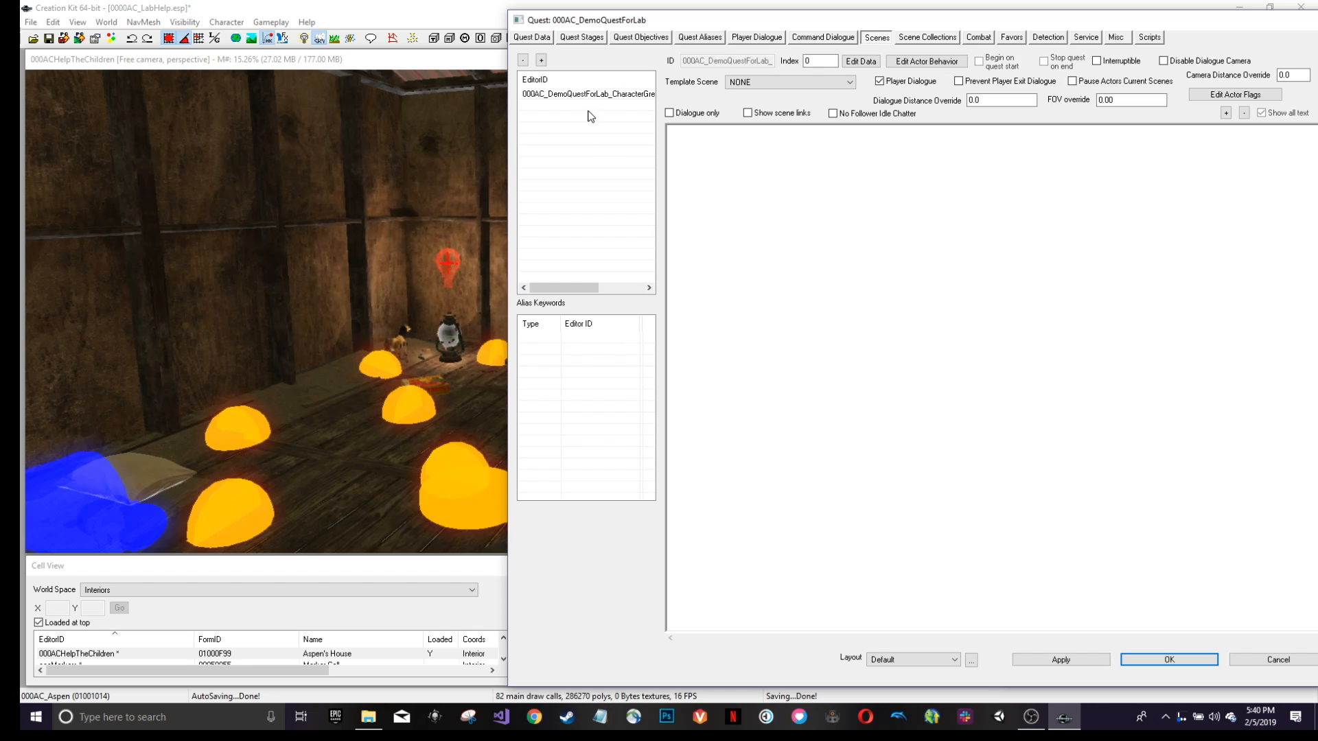
Add AspenAlias as a new actor in the CharacterGreeting scene.
right_click(961, 209)
left_click(1019, 217)
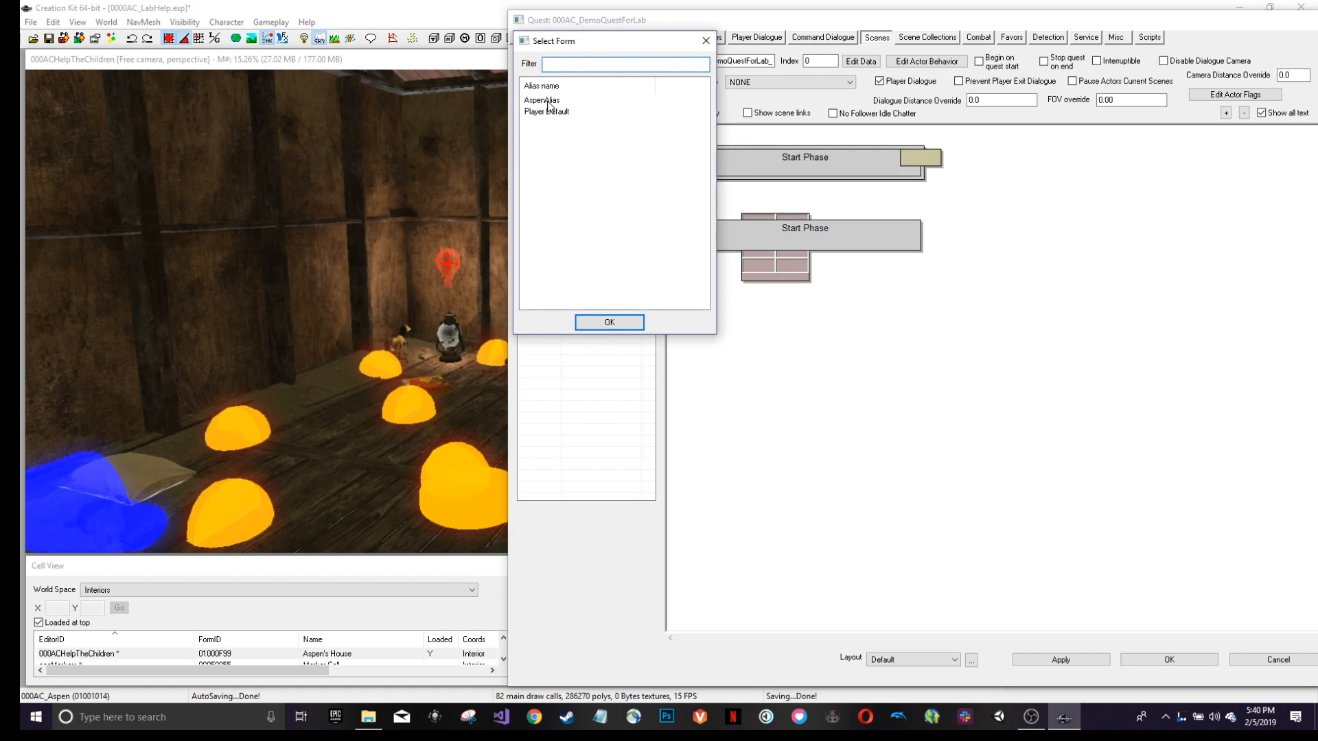
left_click(542, 100)
left_click(610, 323)
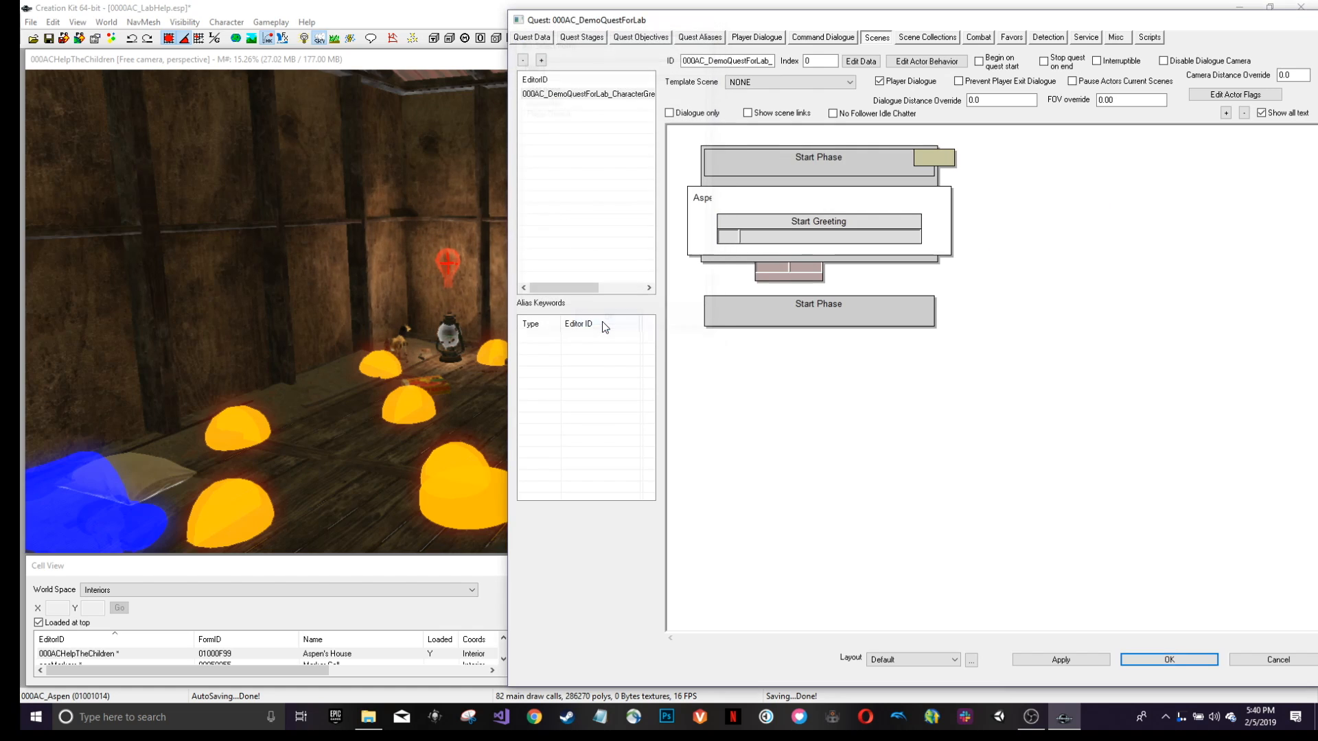
left_click(883, 305)
left_click(833, 274)
left_click(792, 175)
left_click(813, 236)
left_click(772, 163)
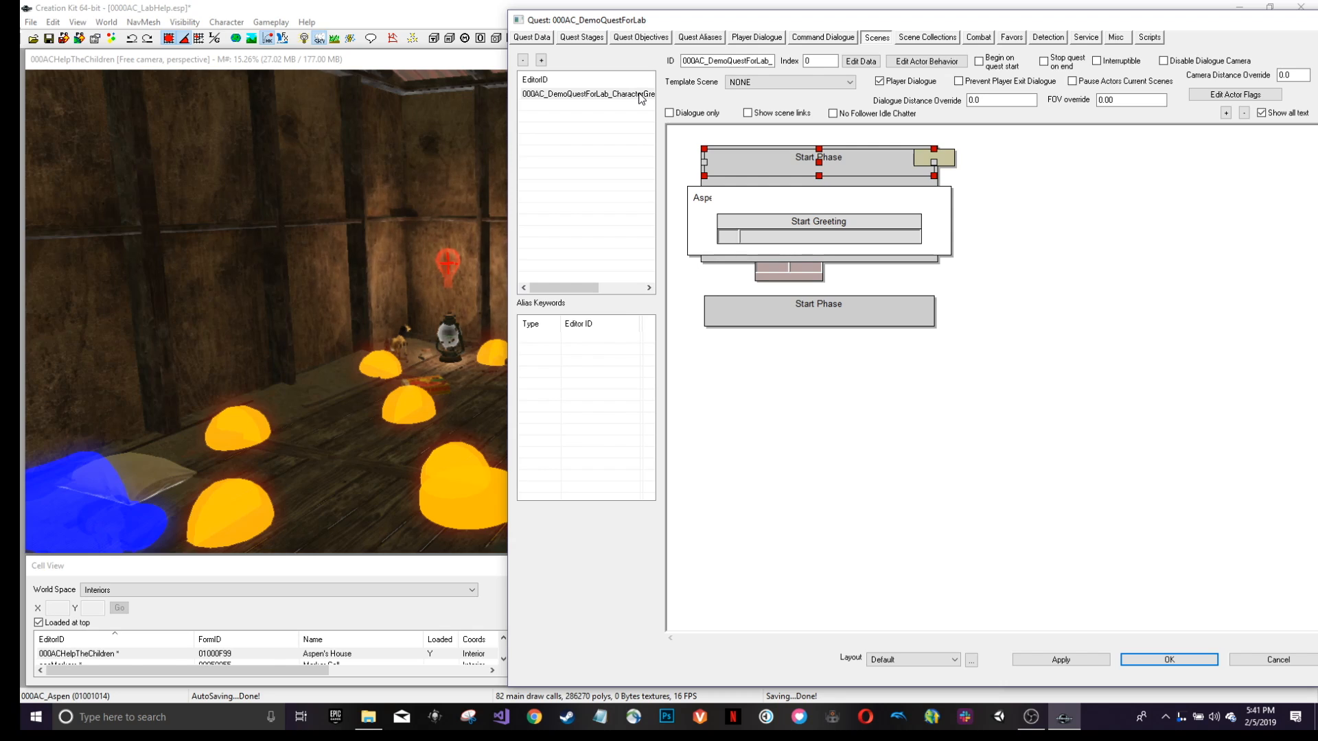
Create the Start Greeting topic 000AC_DemoQuestForLab_FirstGreeting for AspenAlias, leaving its first response text empty.
double_click(799, 239)
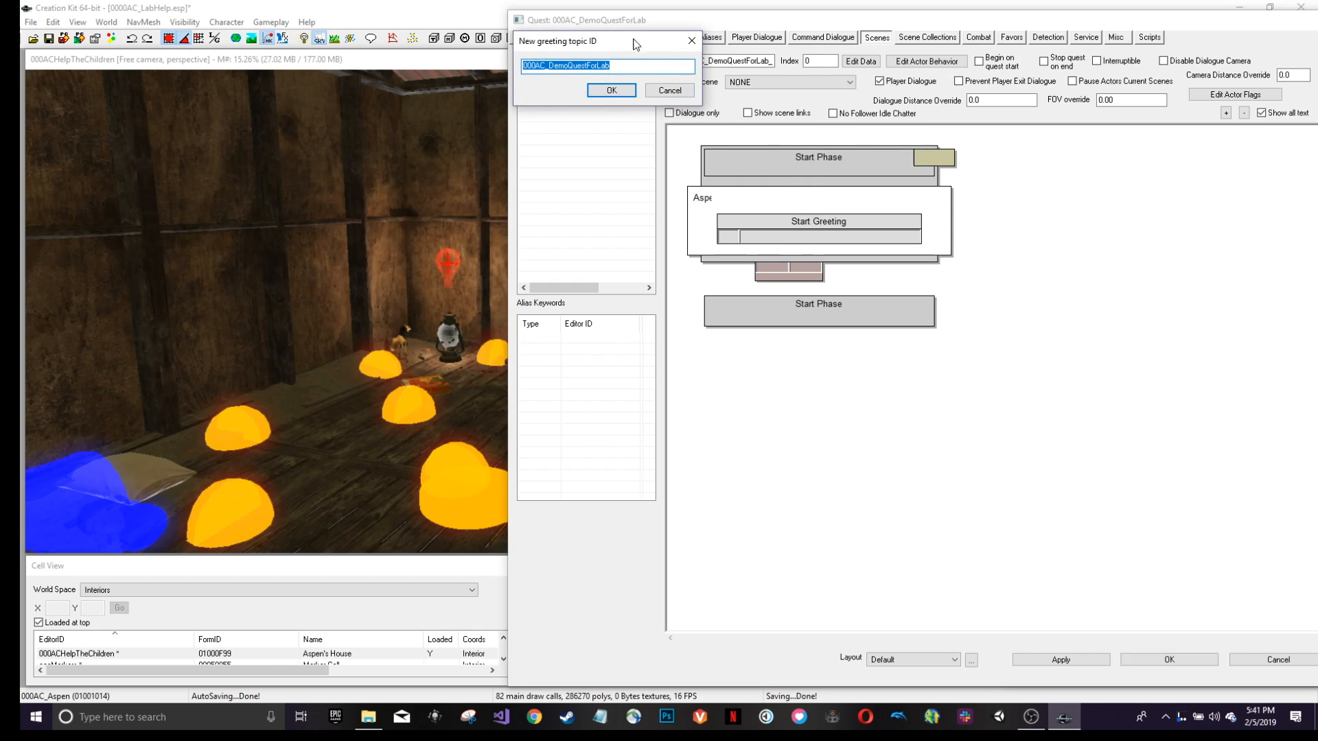
left_click(617, 66)
type("_FirstGreeting")
left_click(612, 91)
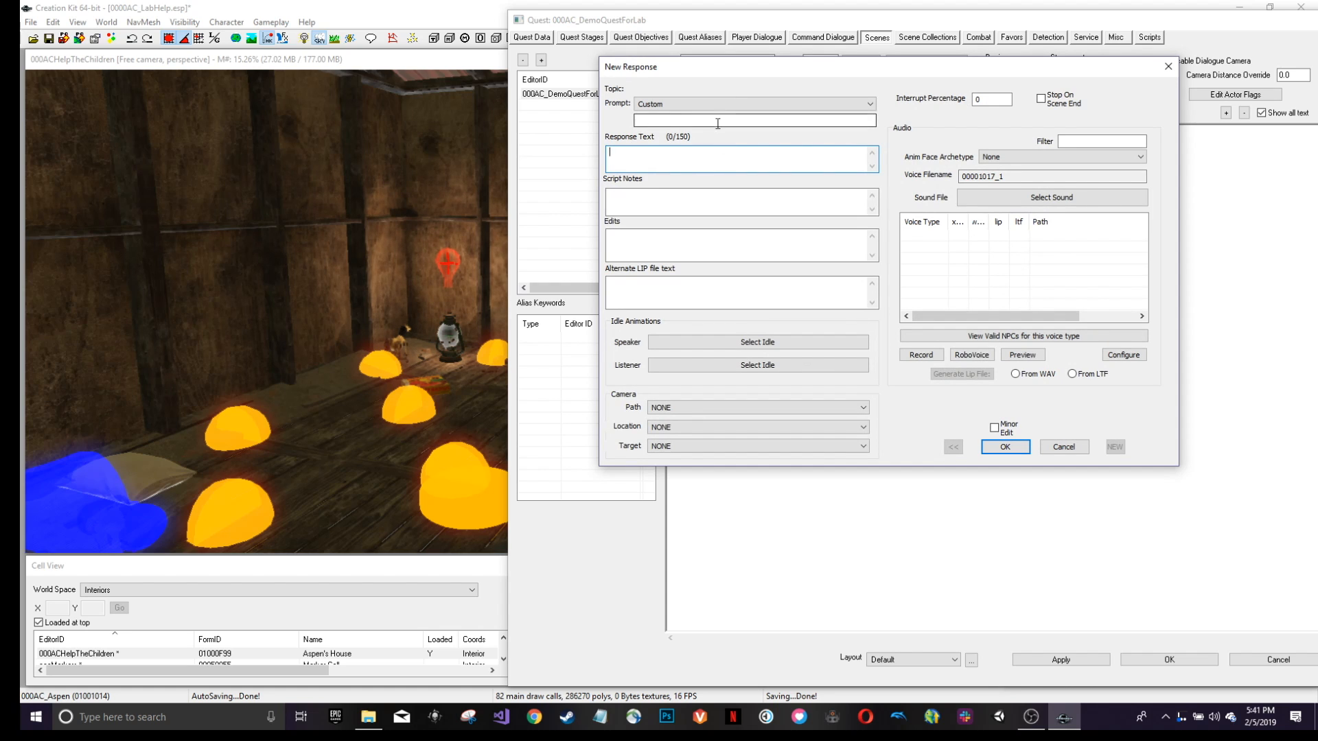
left_click(1019, 446)
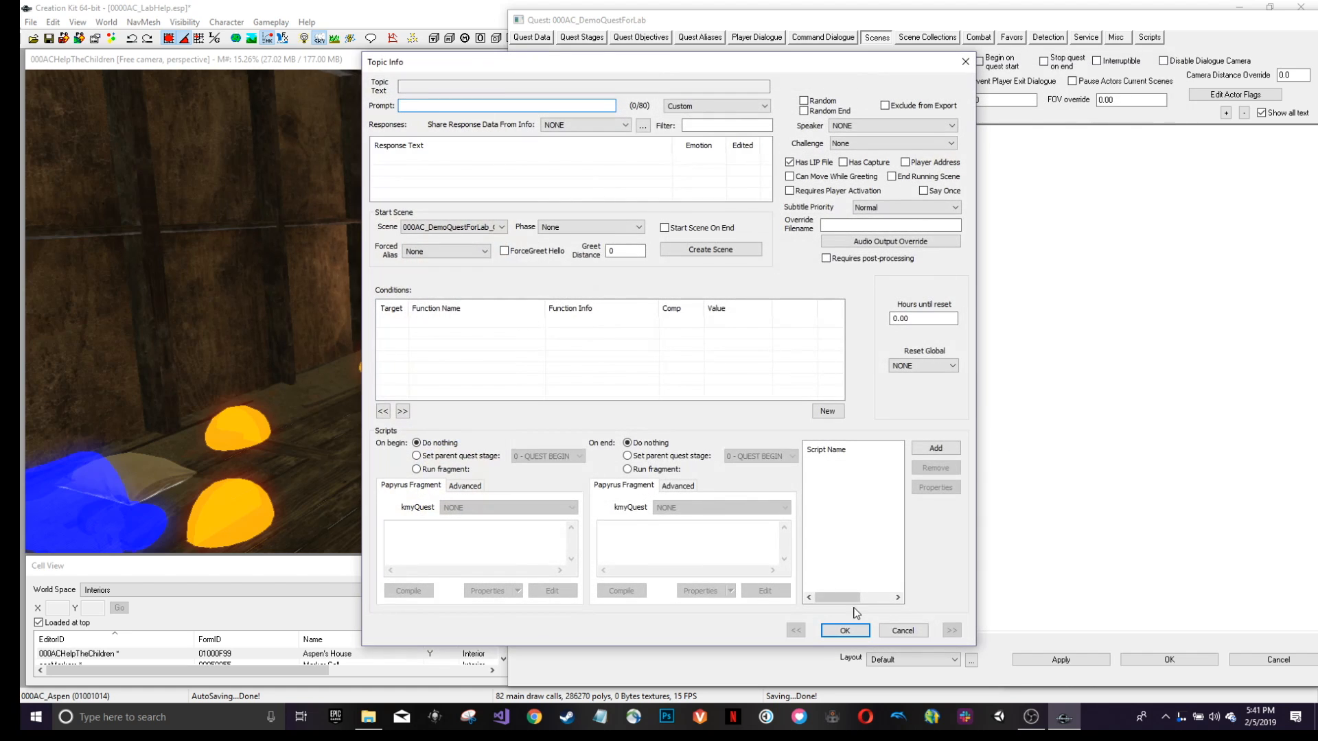
left_click(845, 631)
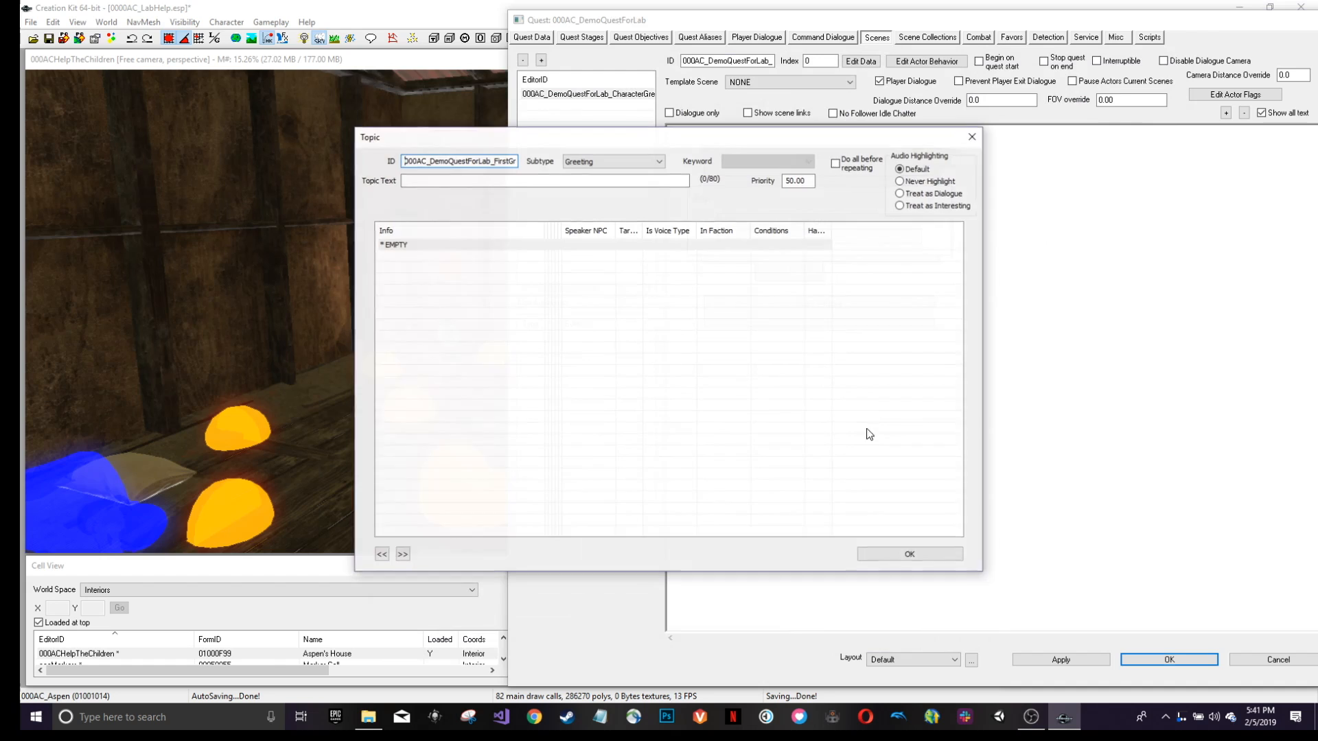
left_click(892, 554)
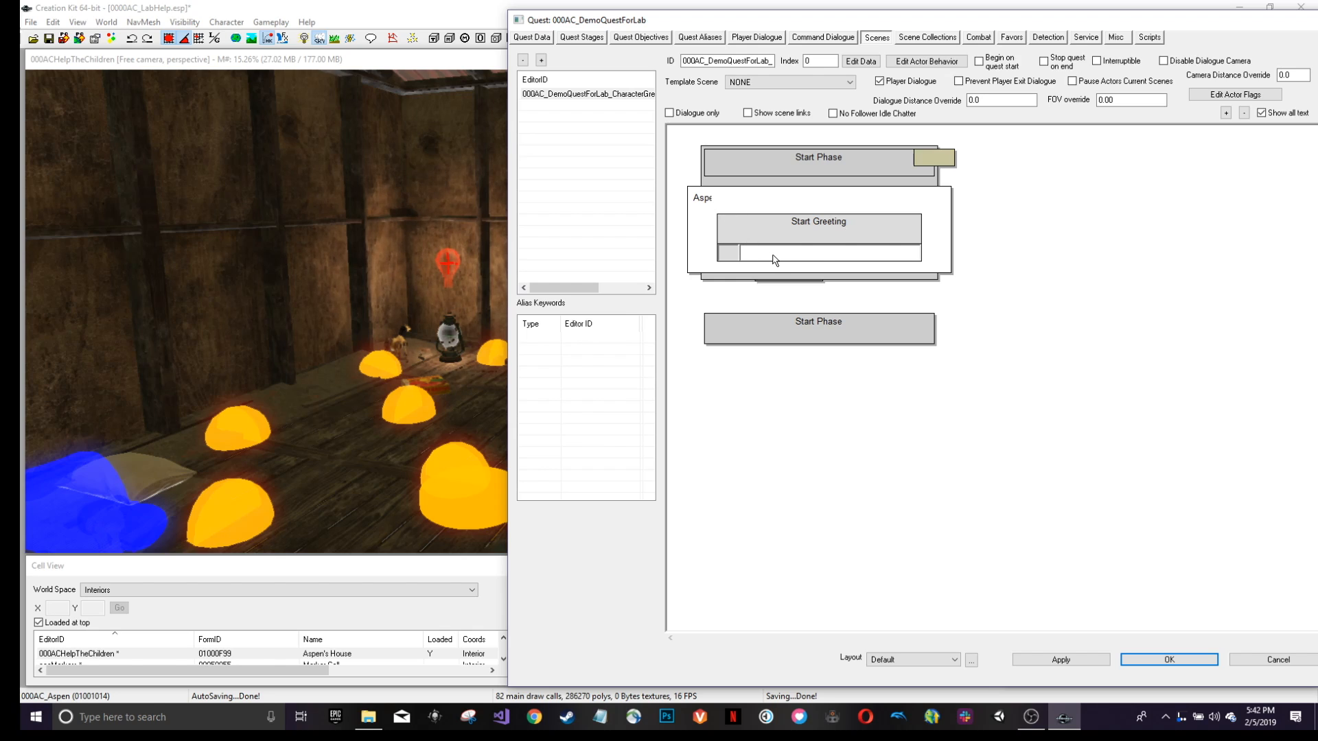
Set the empty greeting's response text to "Hi how's it going?" and save its topic info.
double_click(863, 247)
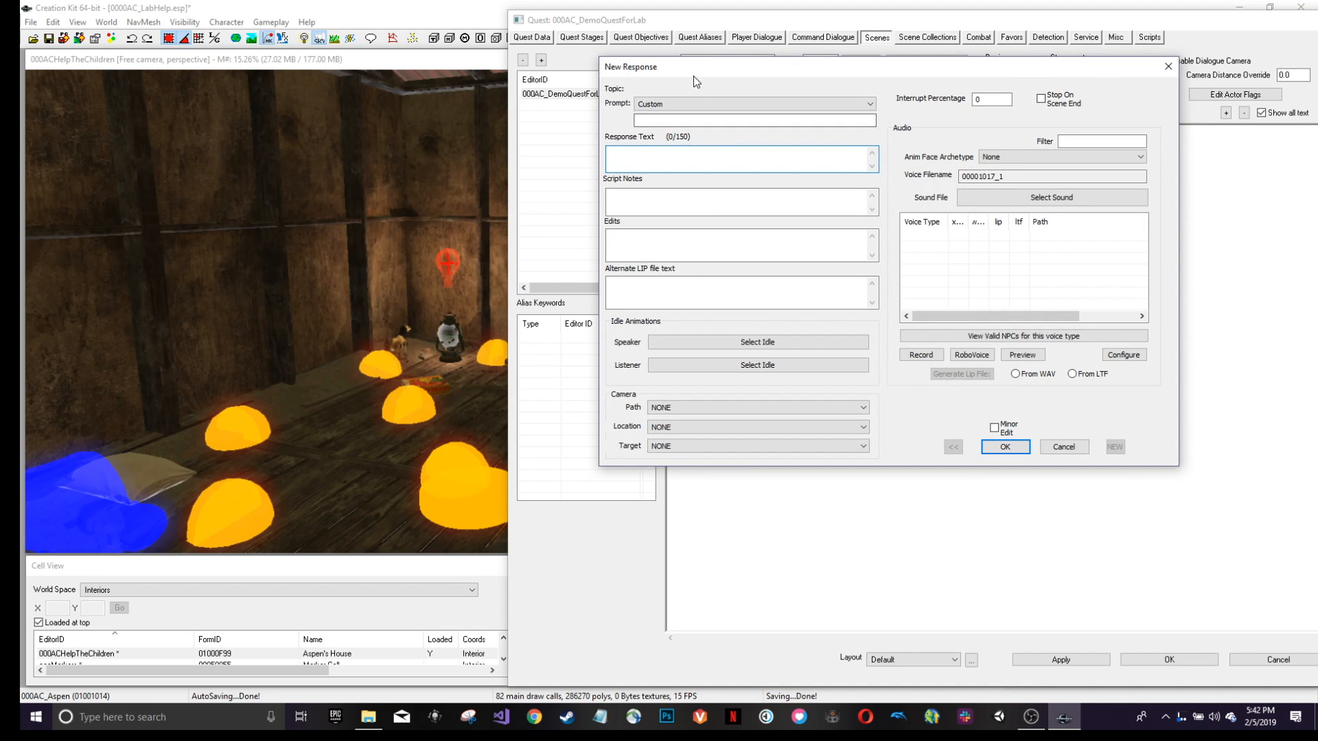
left_click_drag(697, 69, 562, 40)
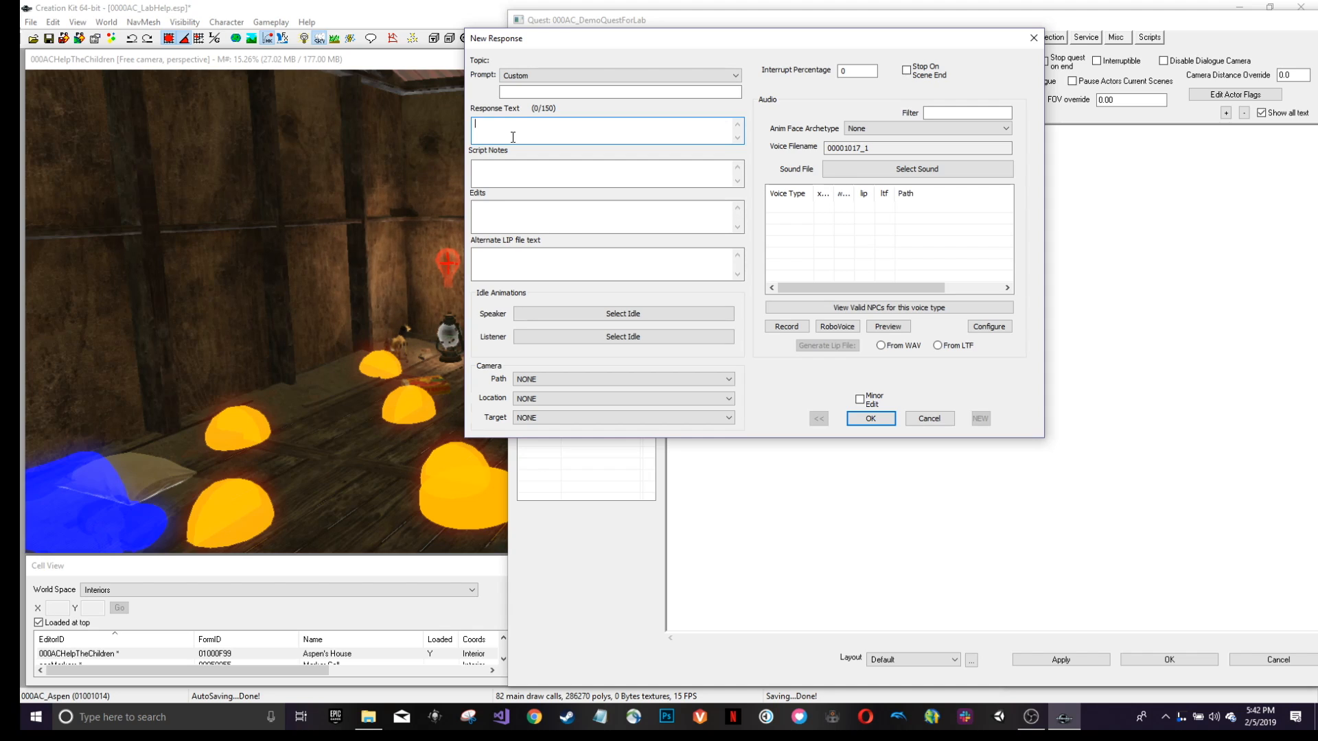
type("Hi how's it going?")
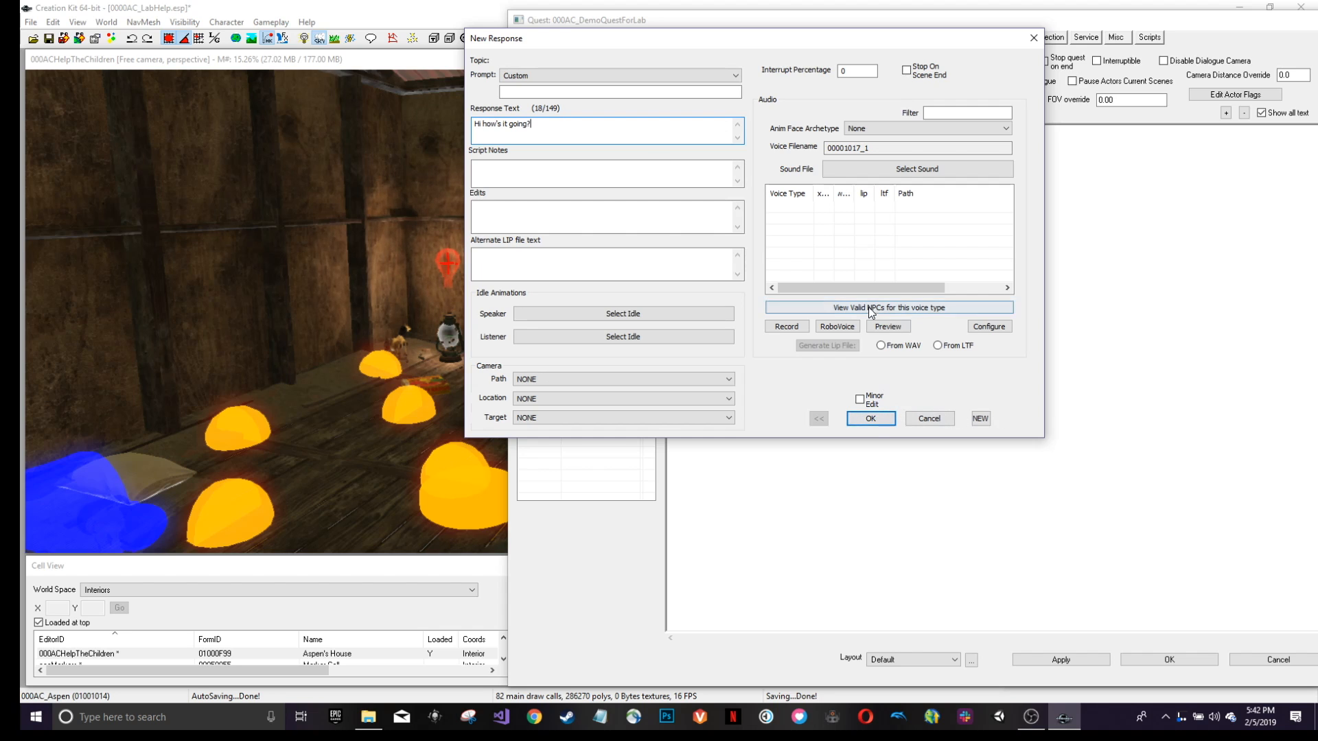
left_click(871, 418)
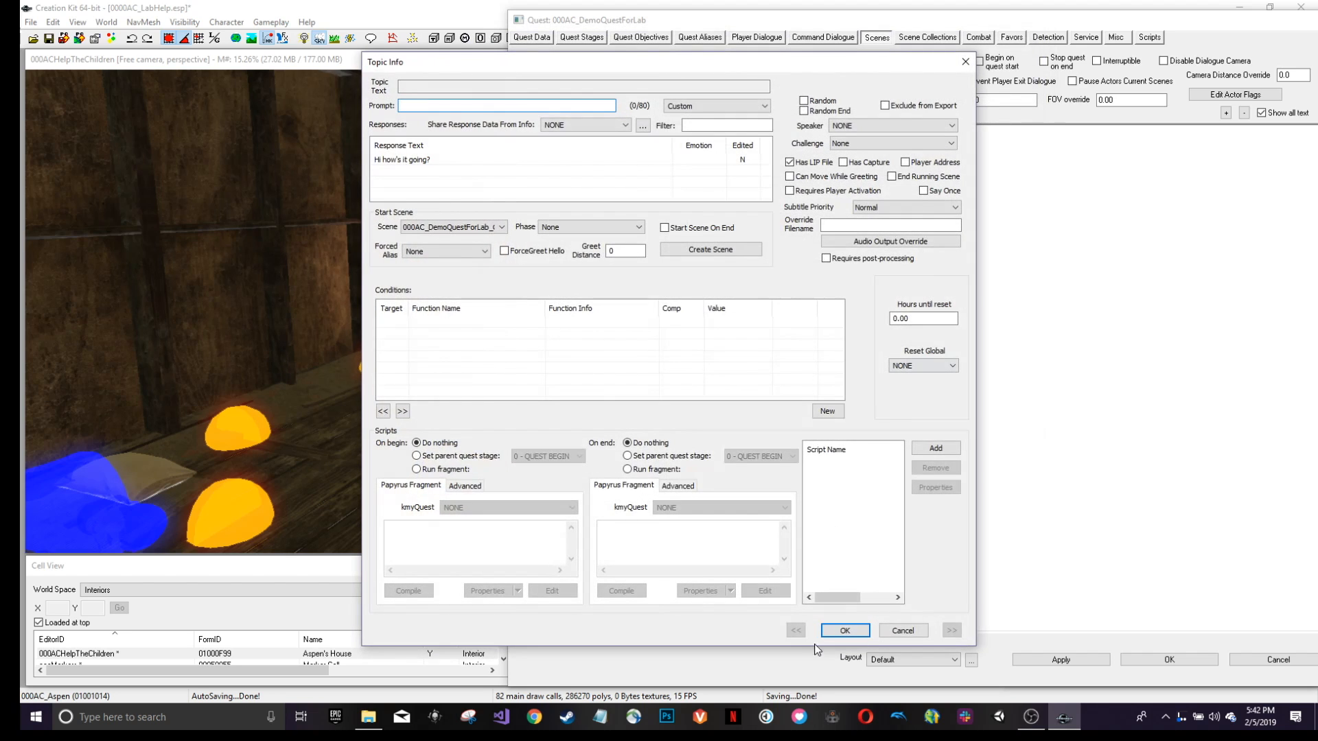
left_click(851, 631)
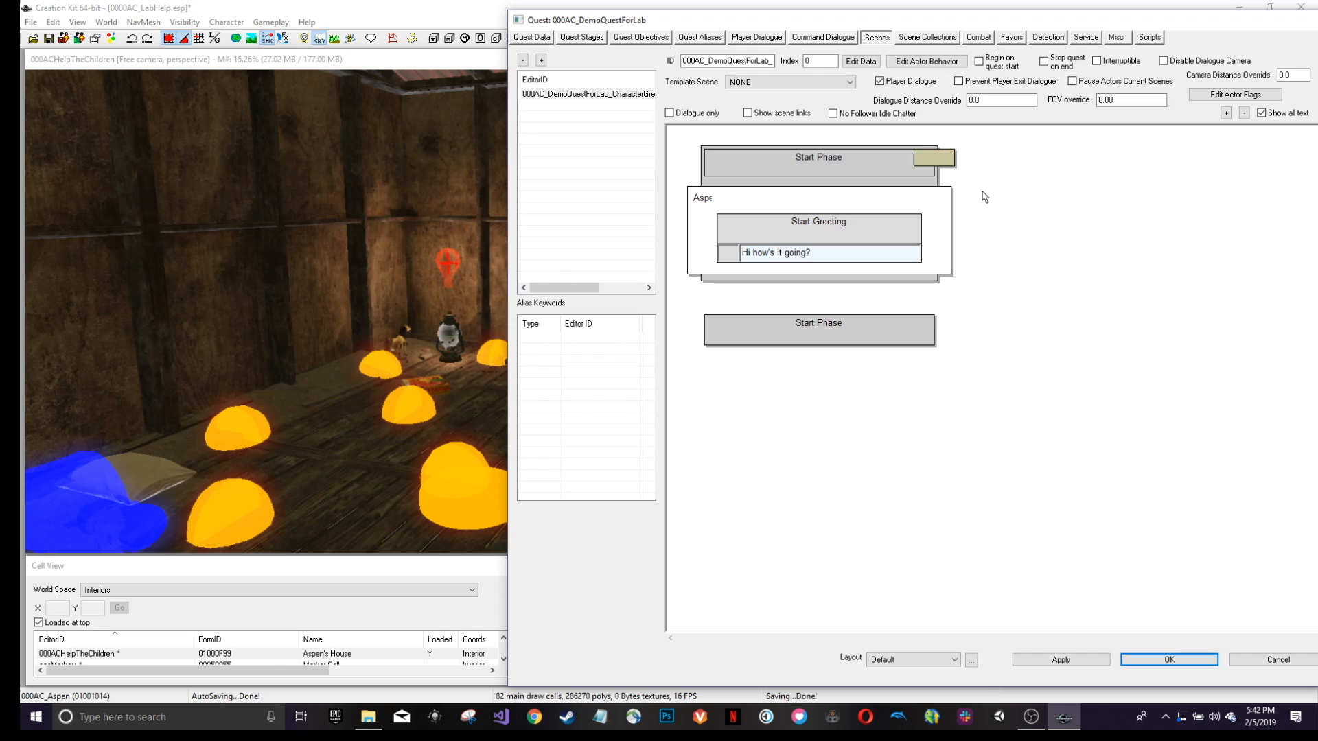
Add a phase at the end of the scene and name it FirstPlayerResponse.
right_click(990, 233)
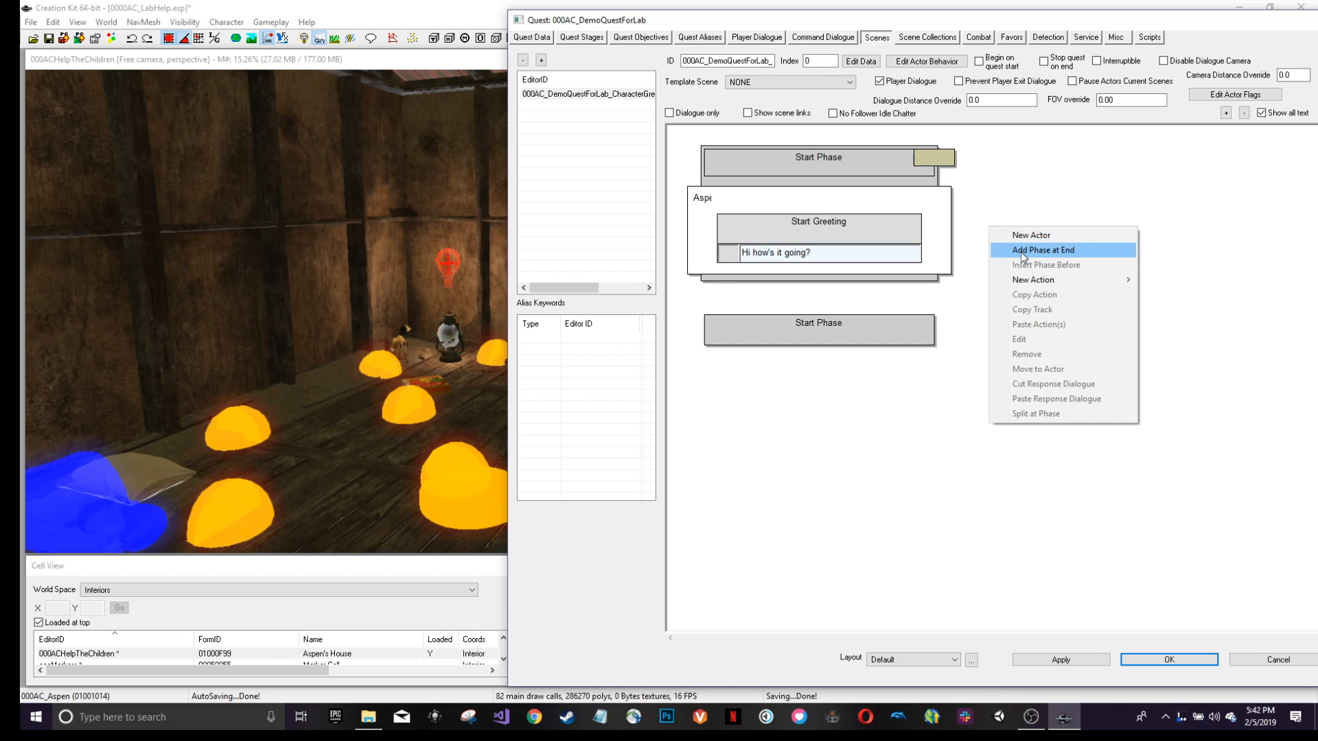
left_click(1020, 252)
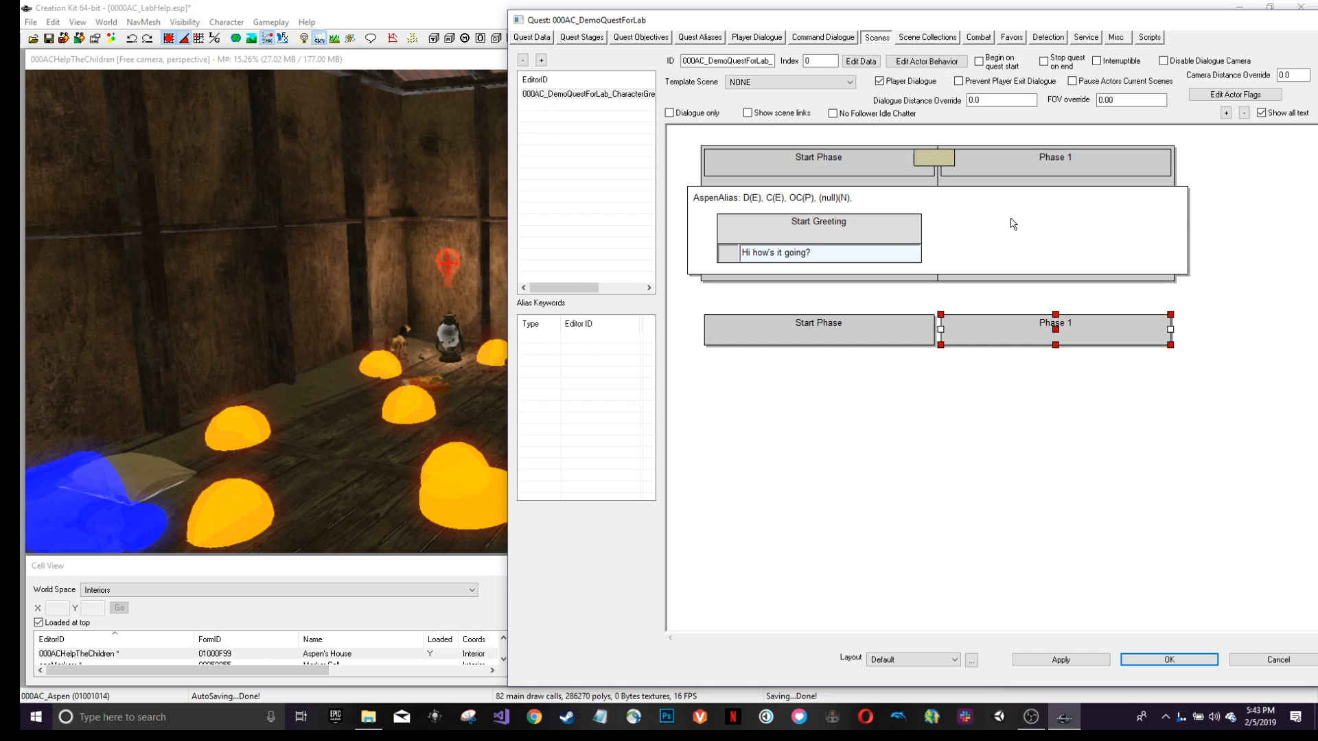
right_click(1107, 407)
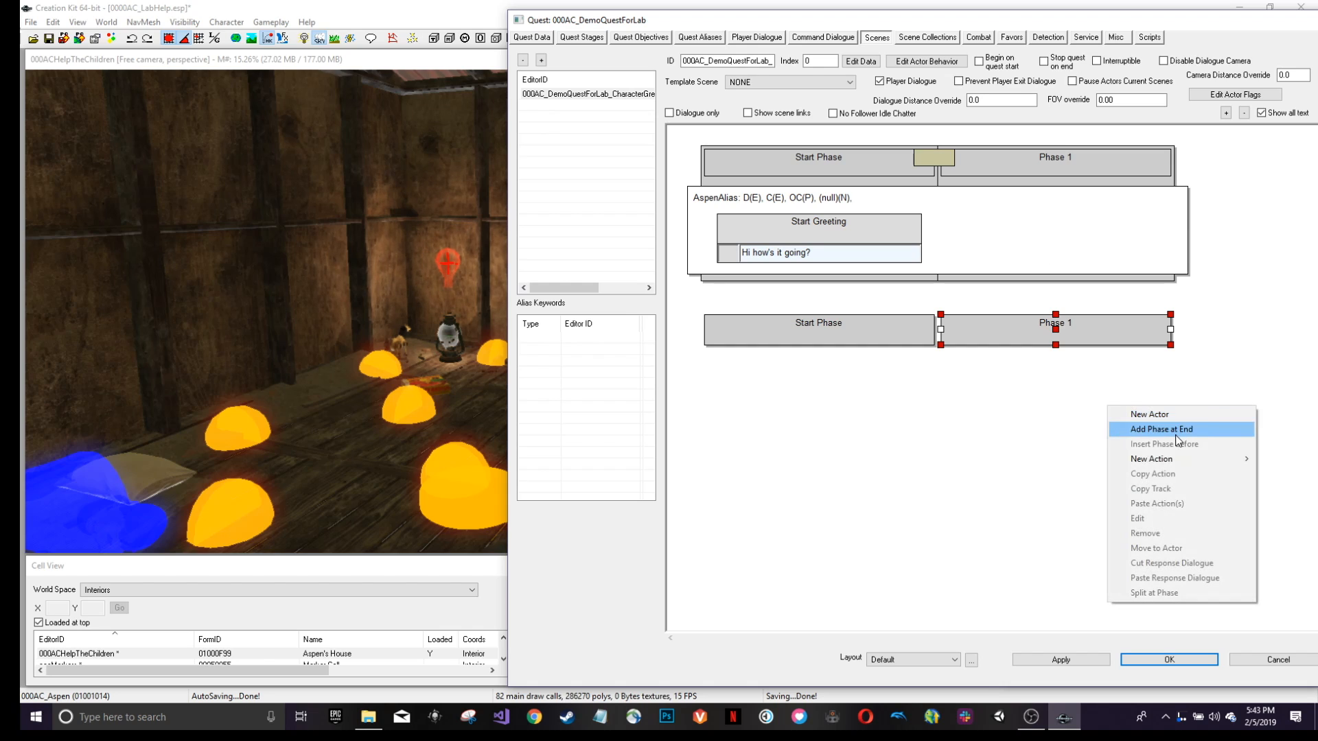
left_click(1041, 247)
left_click(1013, 154)
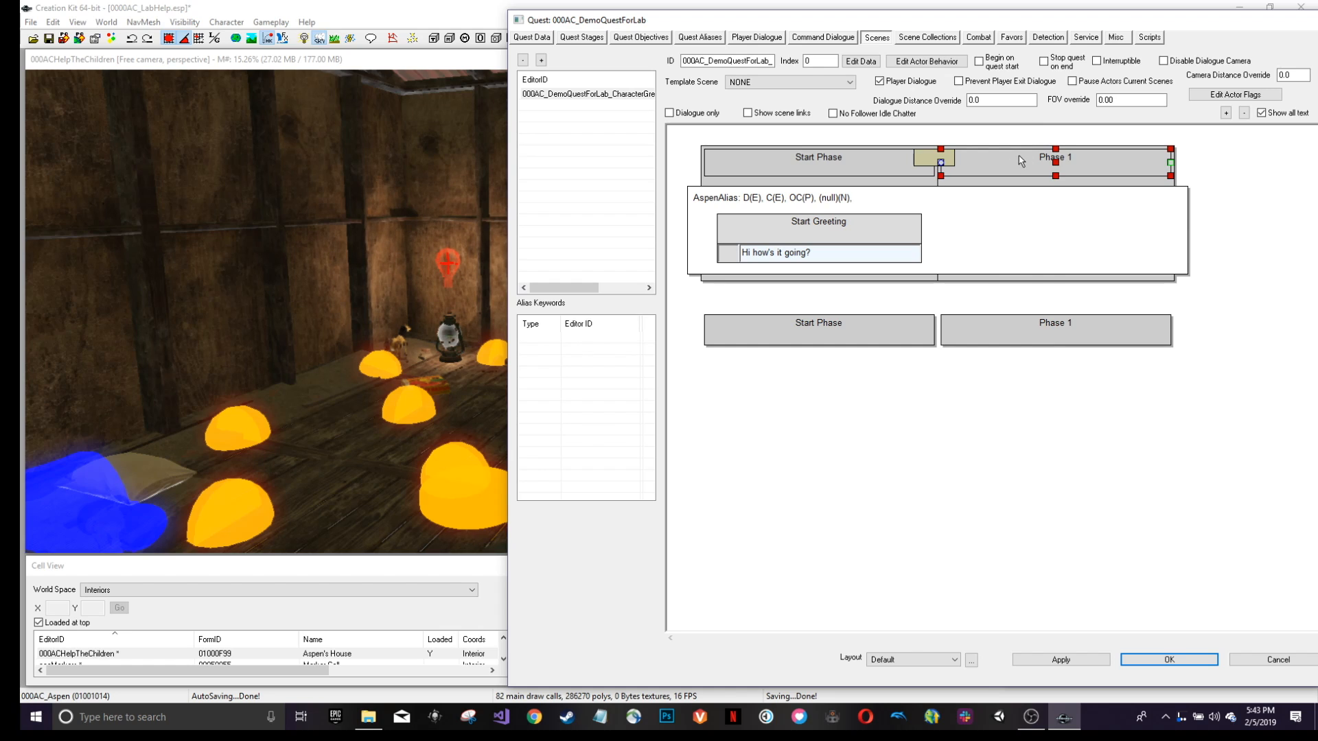
double_click(1019, 157)
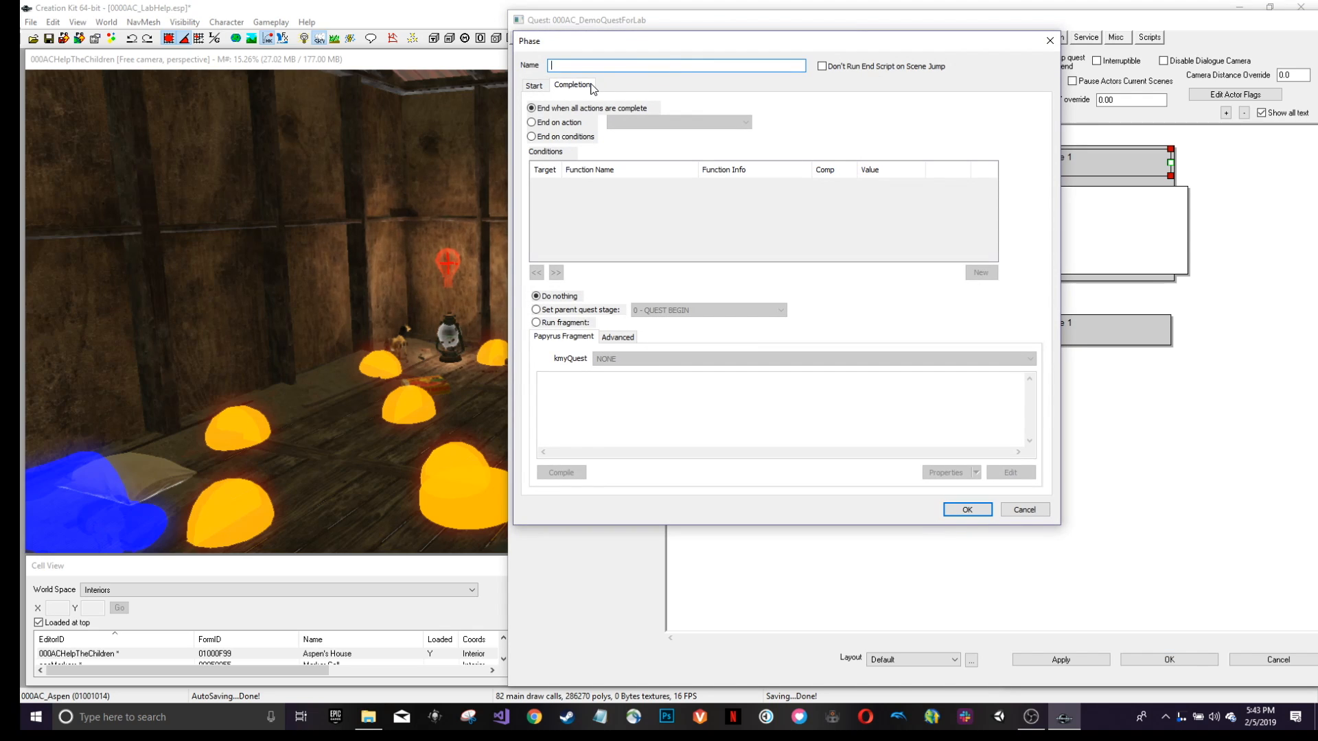
type("FirstPlayerRe")
type("spons")
key("BackSpace")
type("ponse")
left_click(965, 510)
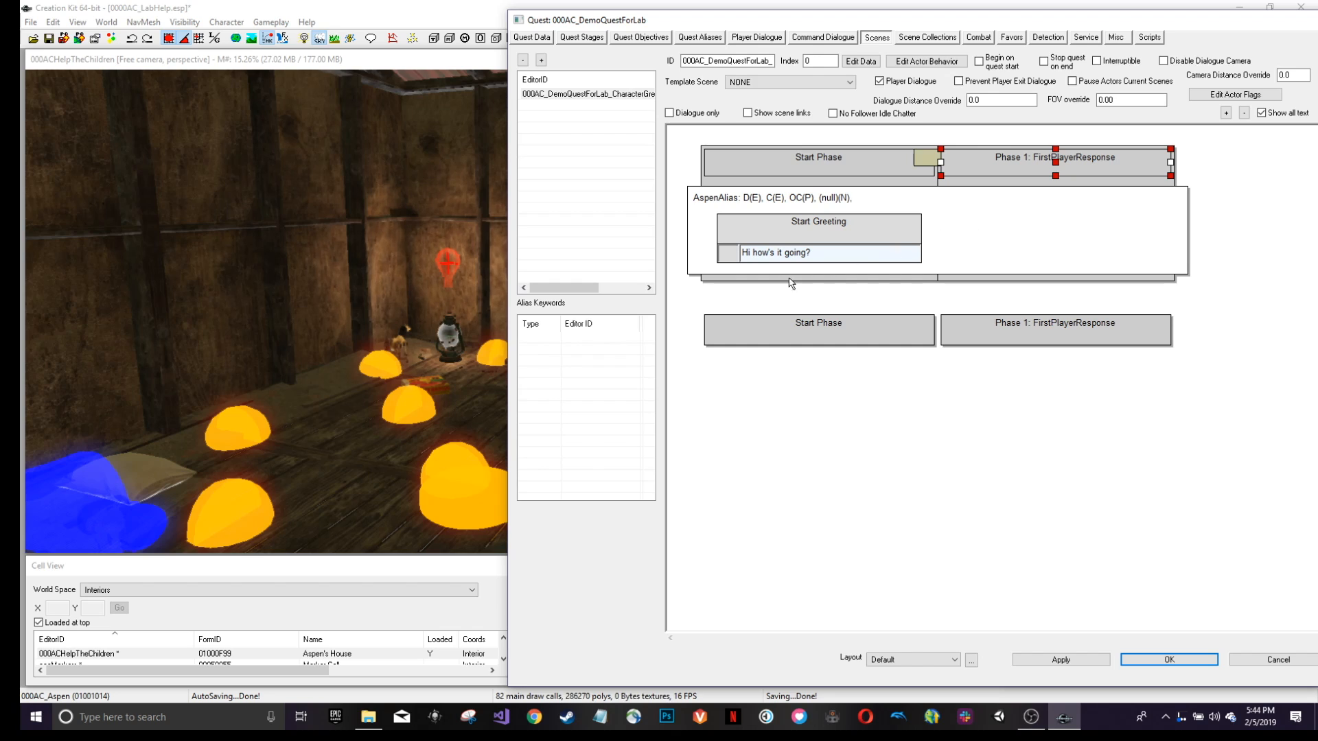
Try to choose a start scene phase for the "Hi how's it going?" greeting.
double_click(796, 252)
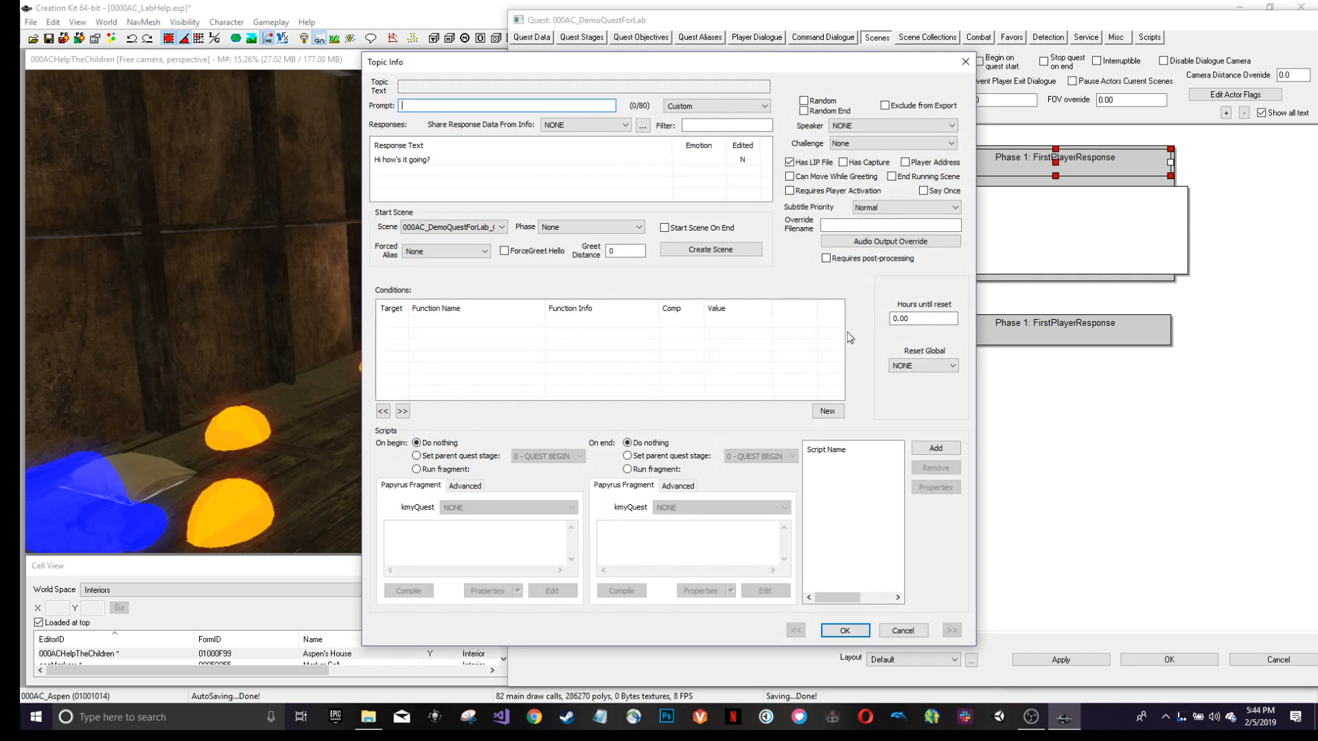
left_click(558, 226)
left_click(844, 630)
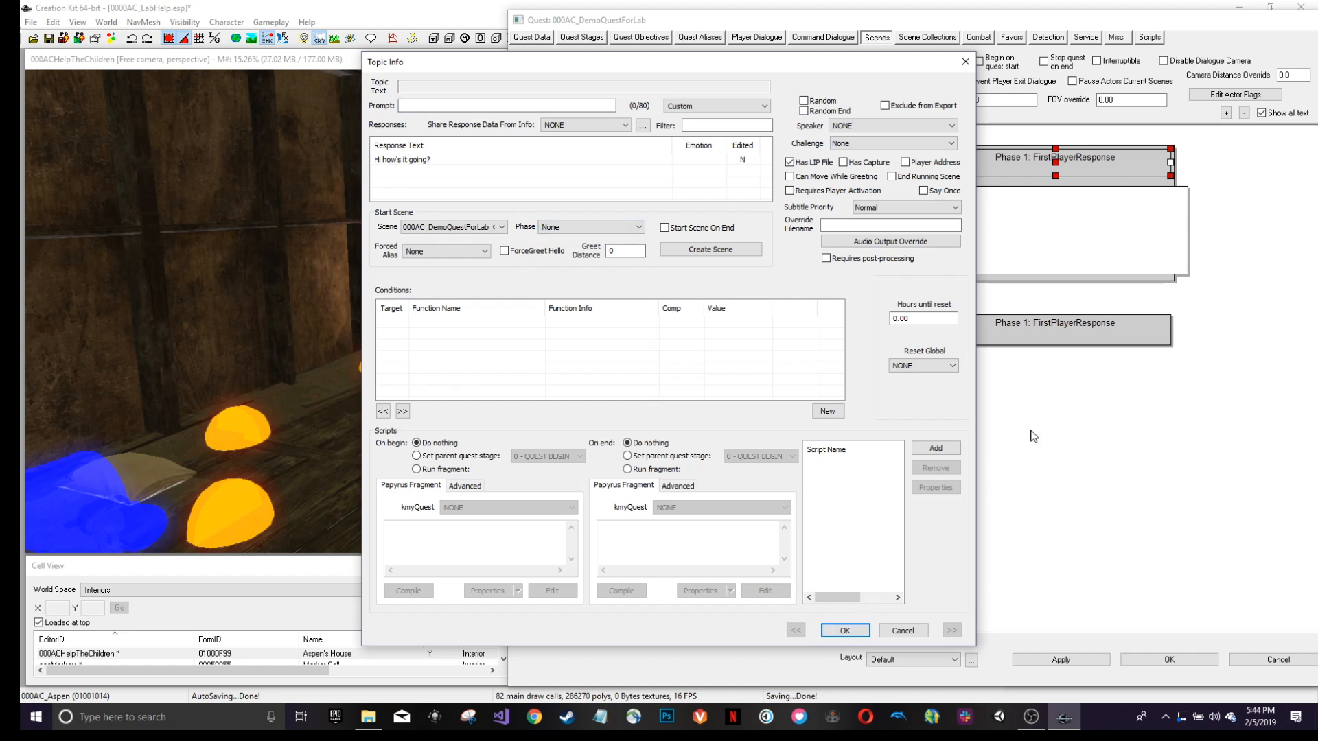
left_click(846, 630)
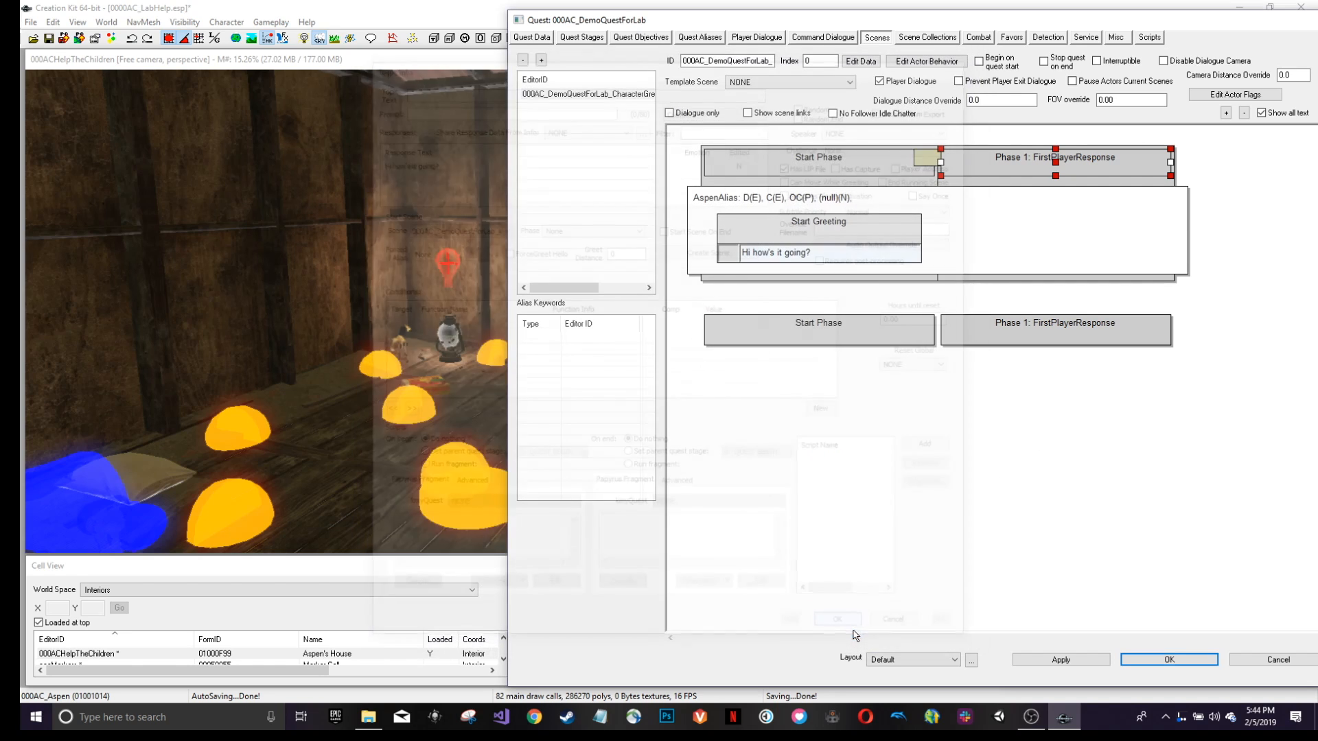
Confirm the quest changes, save the plugin, and reopen the 000AC_DemoQuestForLab quest.
left_click(1153, 659)
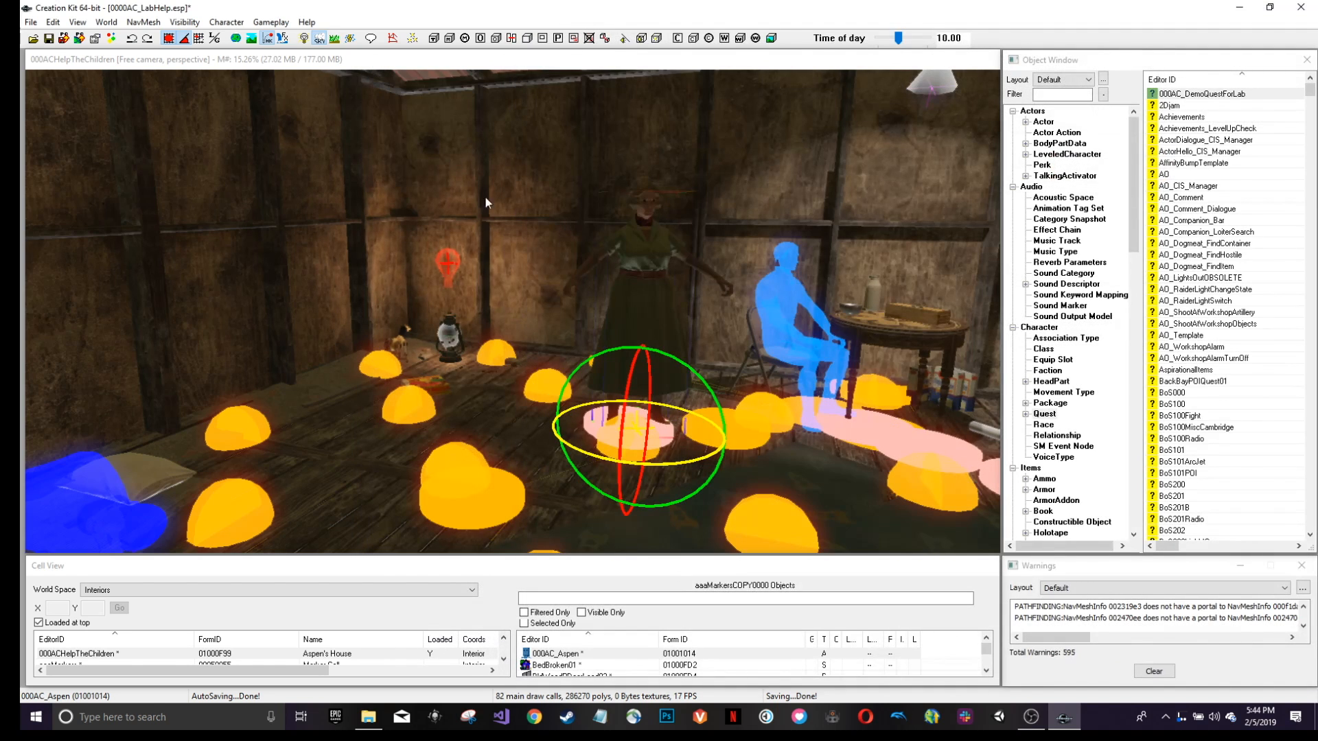
left_click(55, 41)
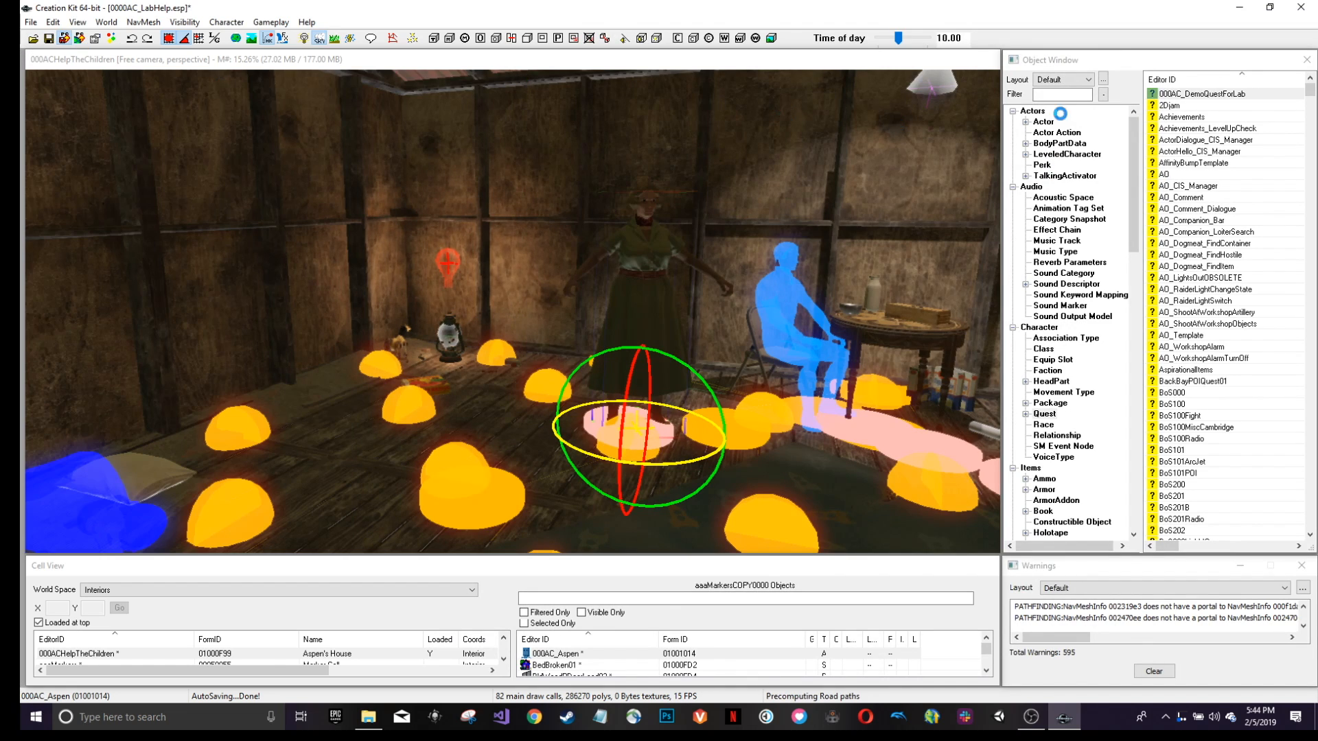
double_click(1233, 94)
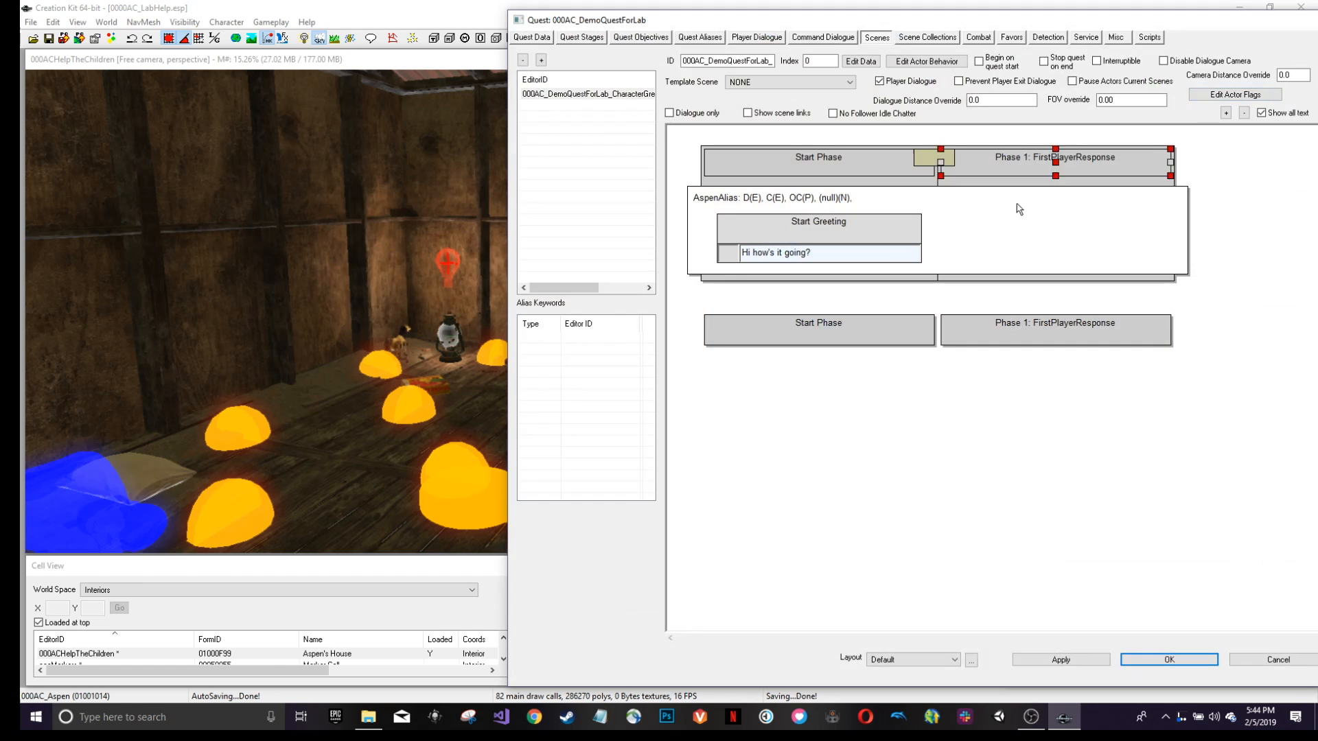
Set the "Hi how's it going?" greeting's start scene phase to FirstPlayerResponse and save the topic info.
double_click(843, 253)
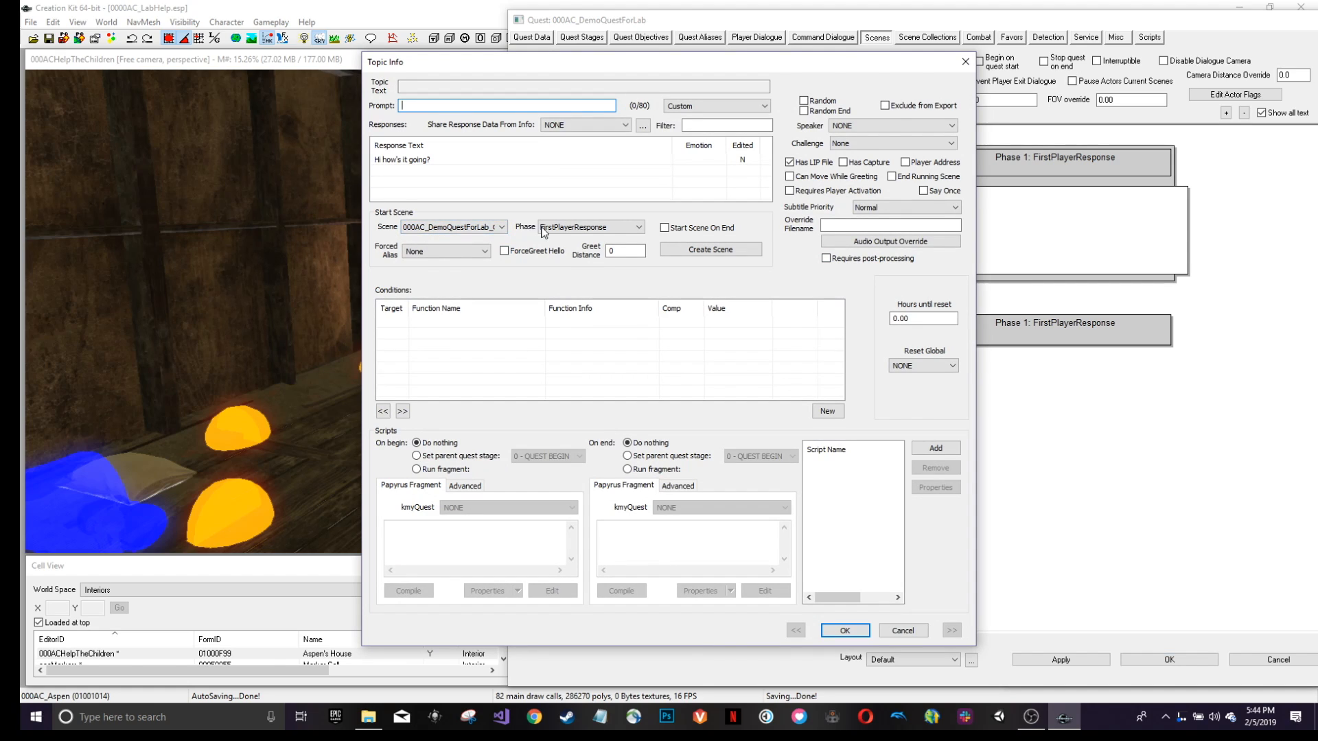
left_click(585, 228)
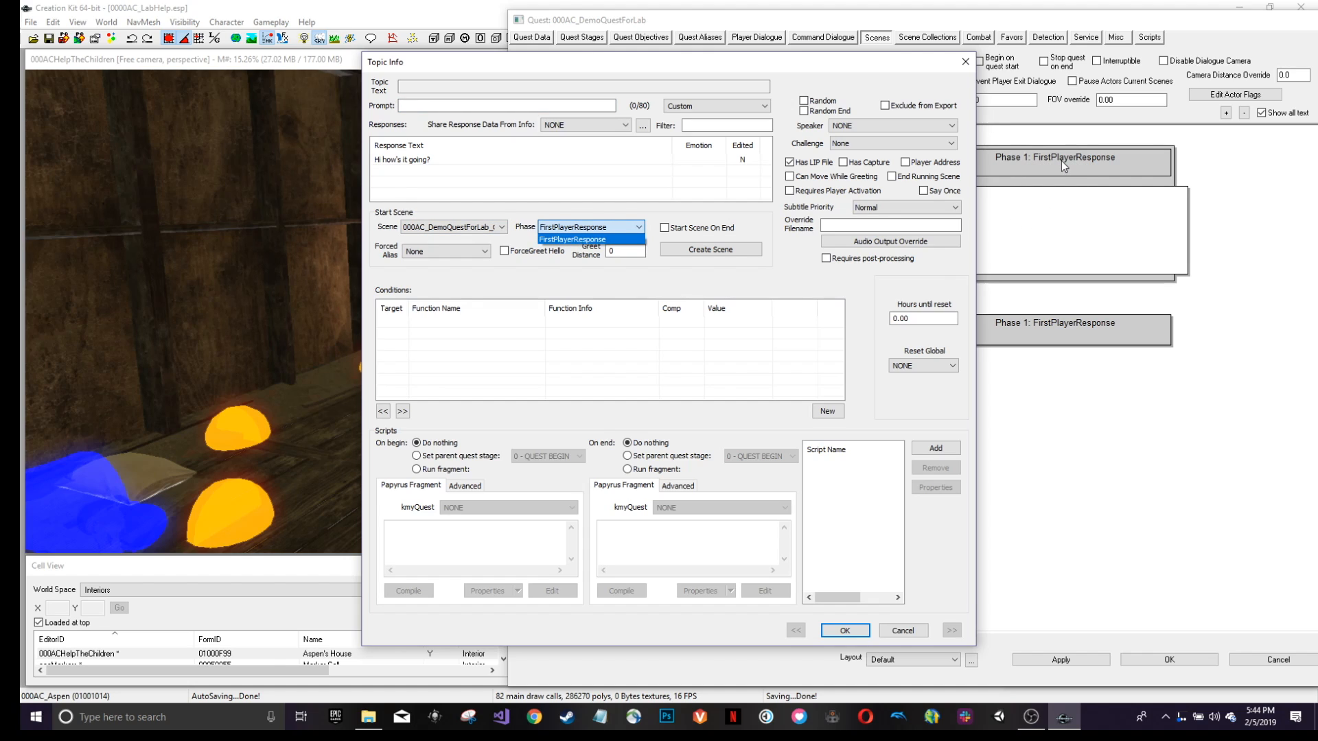
left_click(565, 239)
left_click(844, 630)
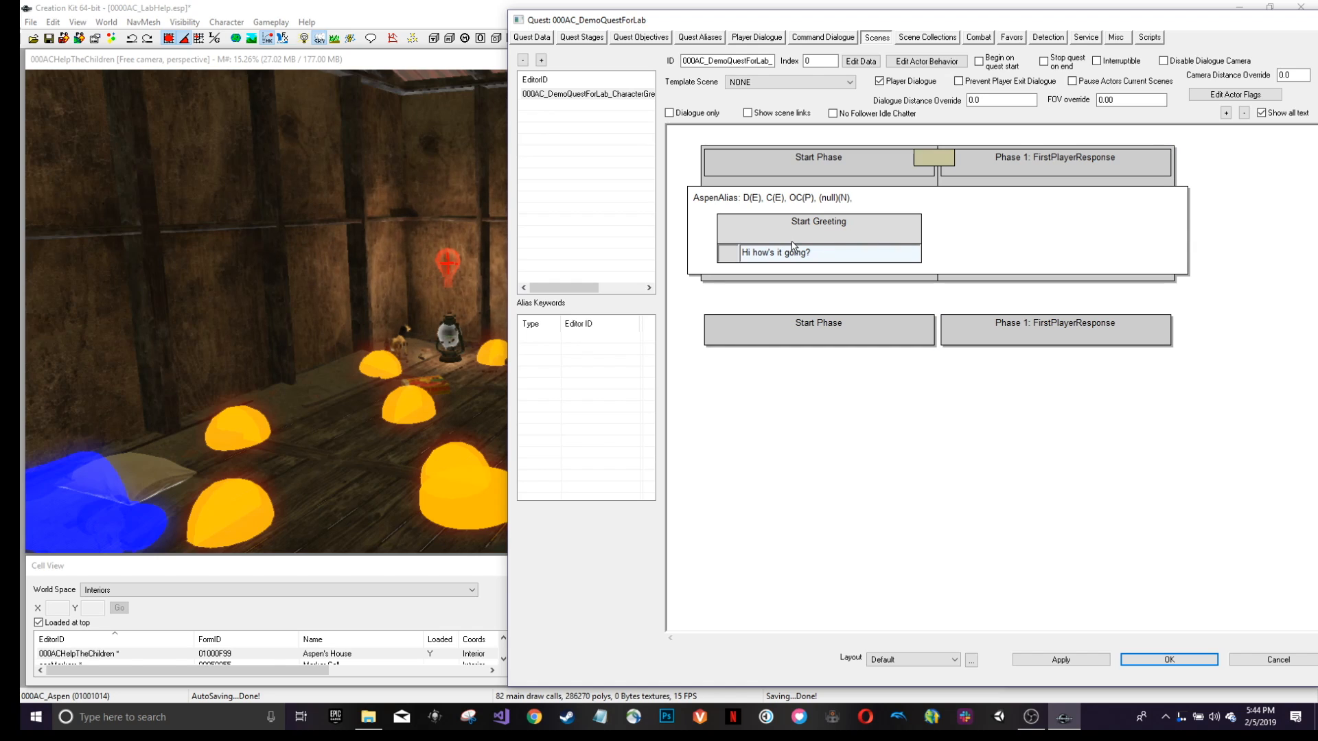
Add a player dialogue action for AspenAlias in the FirstPlayerResponse phase, keeping its default settings, and apply the quest changes.
right_click(1058, 225)
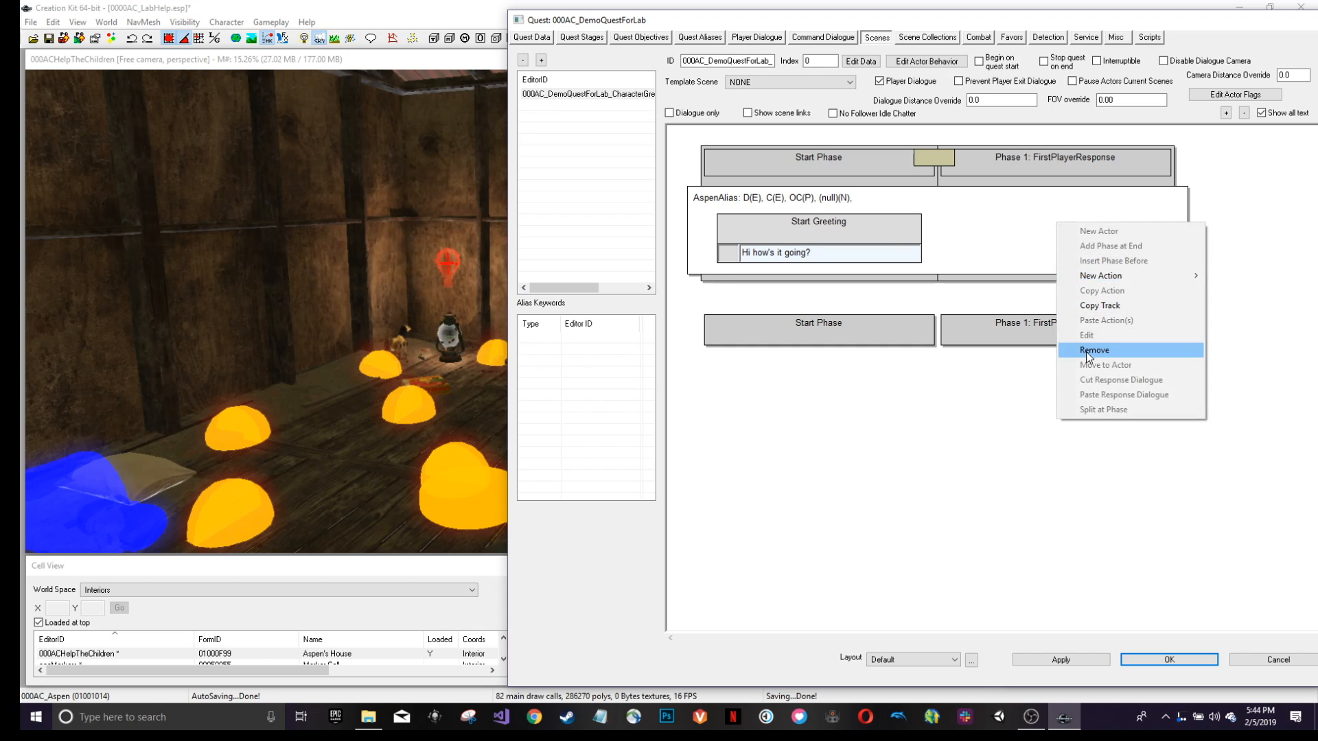
mouse_move(1105, 276)
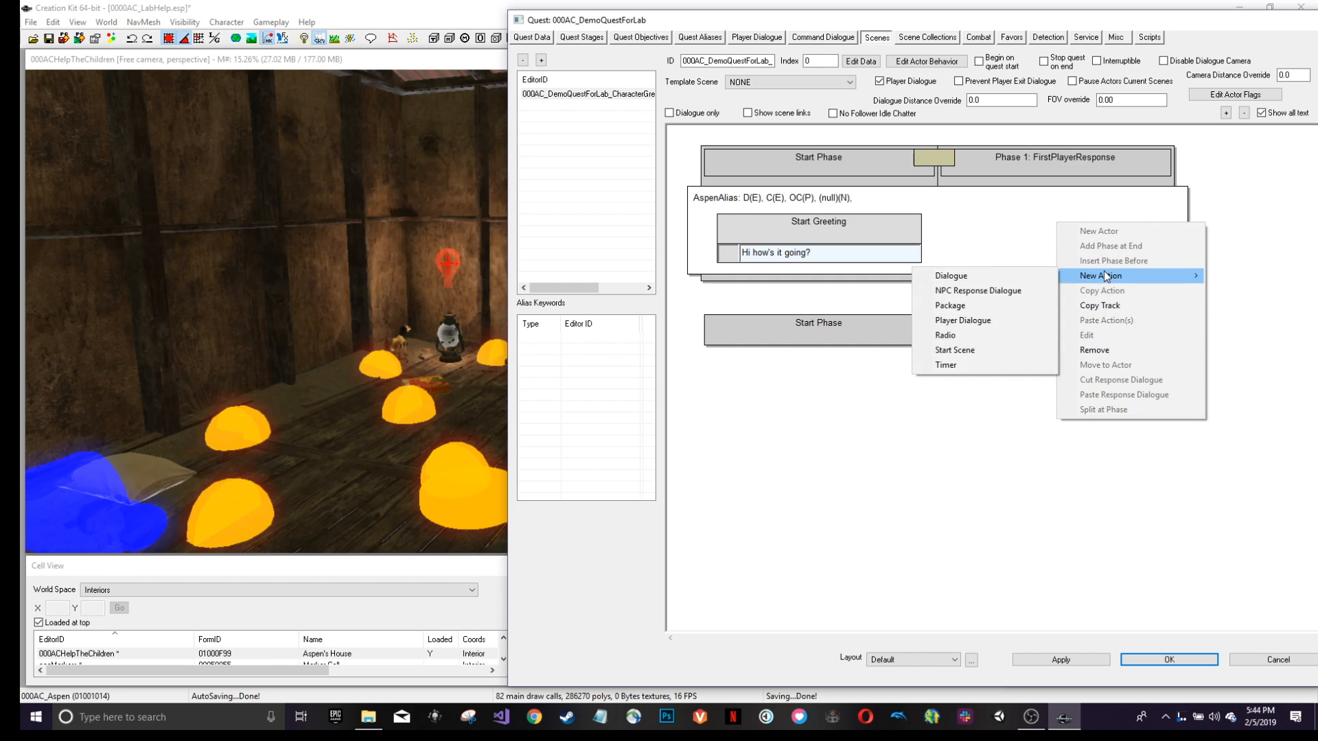
left_click(962, 319)
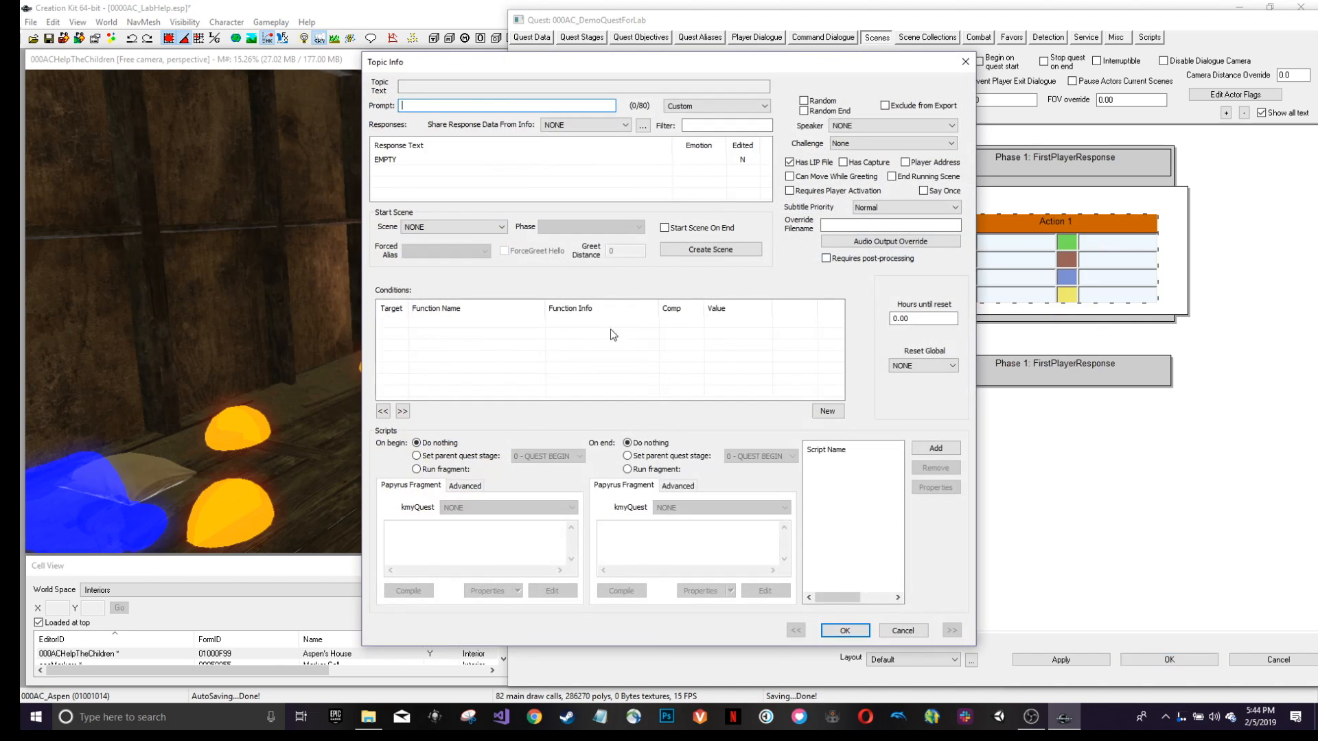
left_click(841, 628)
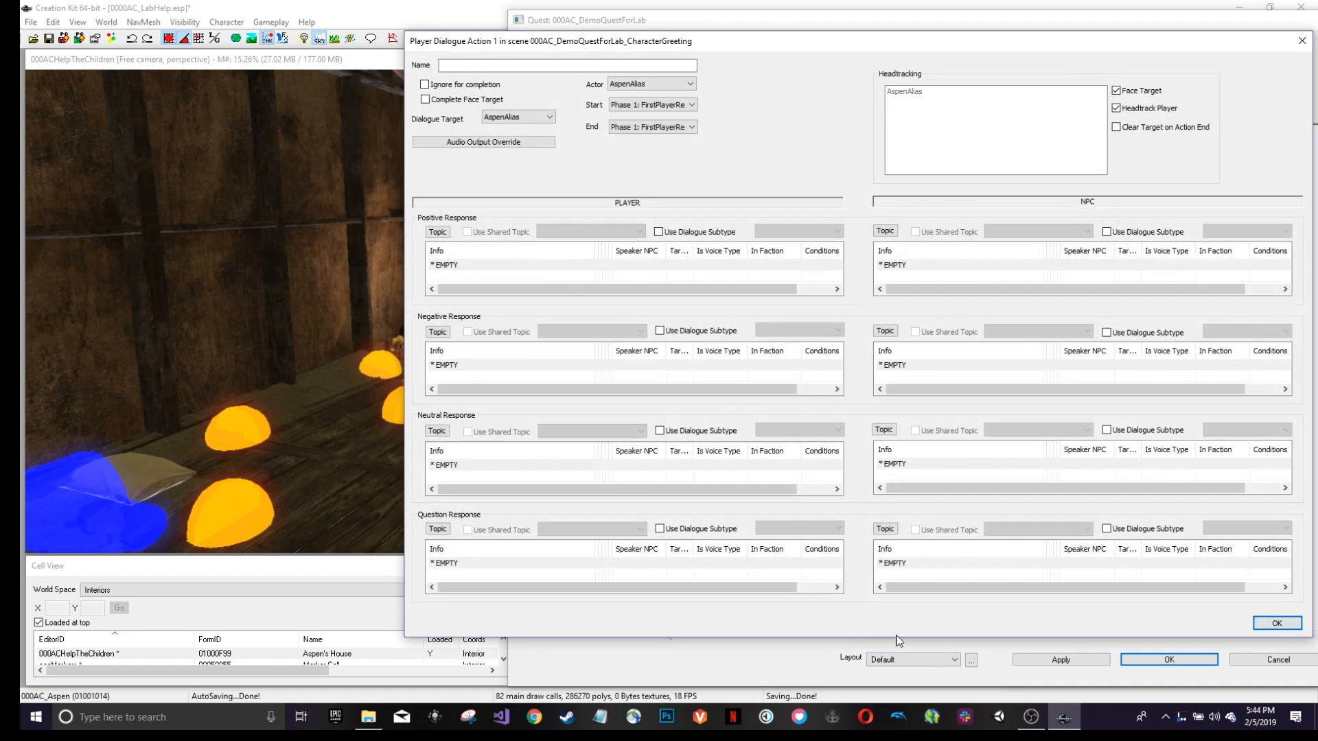
left_click(1276, 623)
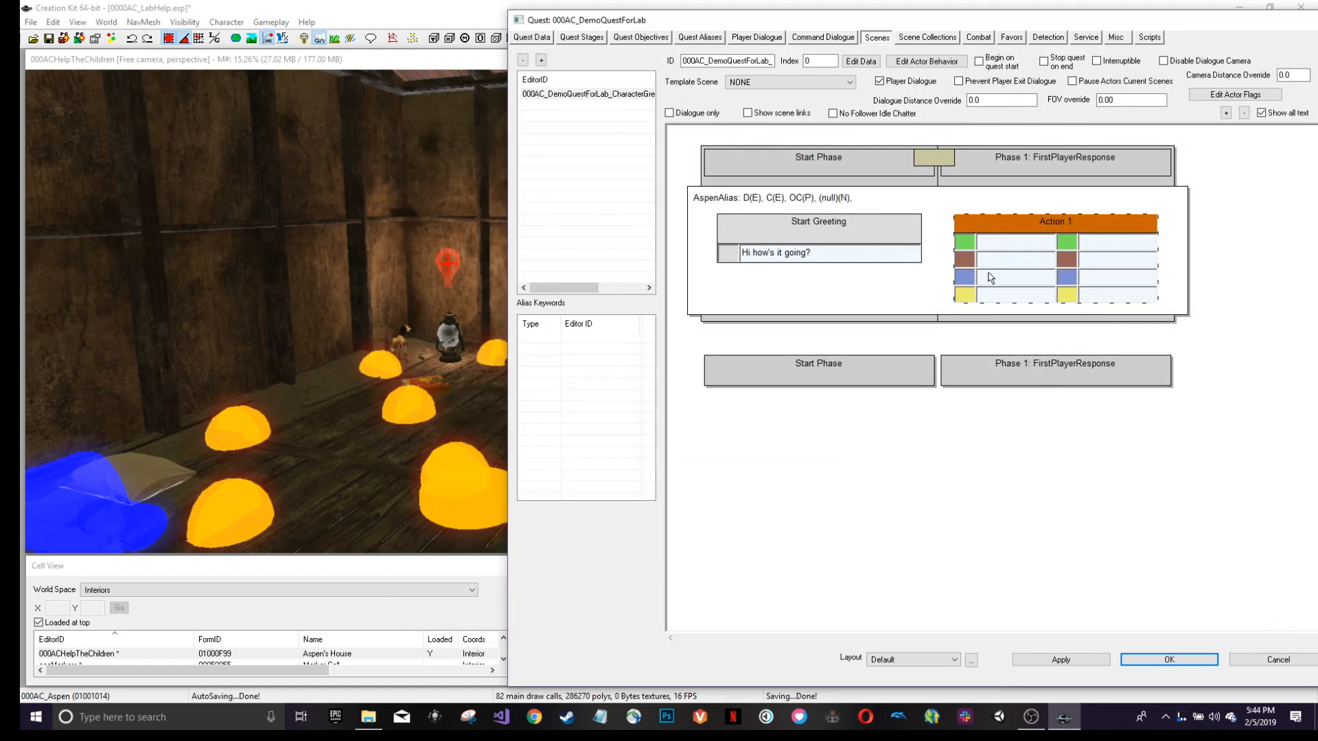
left_click(1064, 660)
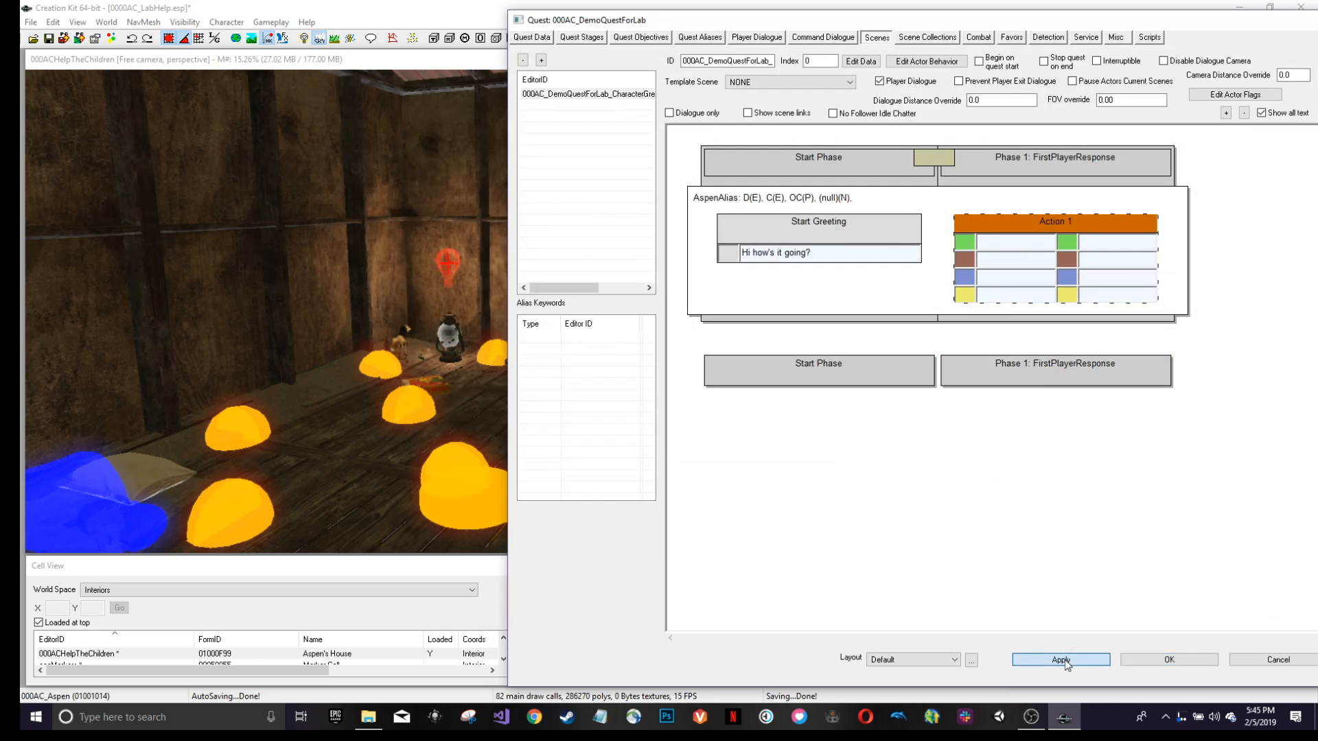
Fill in the green player response with the prompt "Hi!" and the response text "Hi Aspen, how's it going?".
left_click(1011, 244)
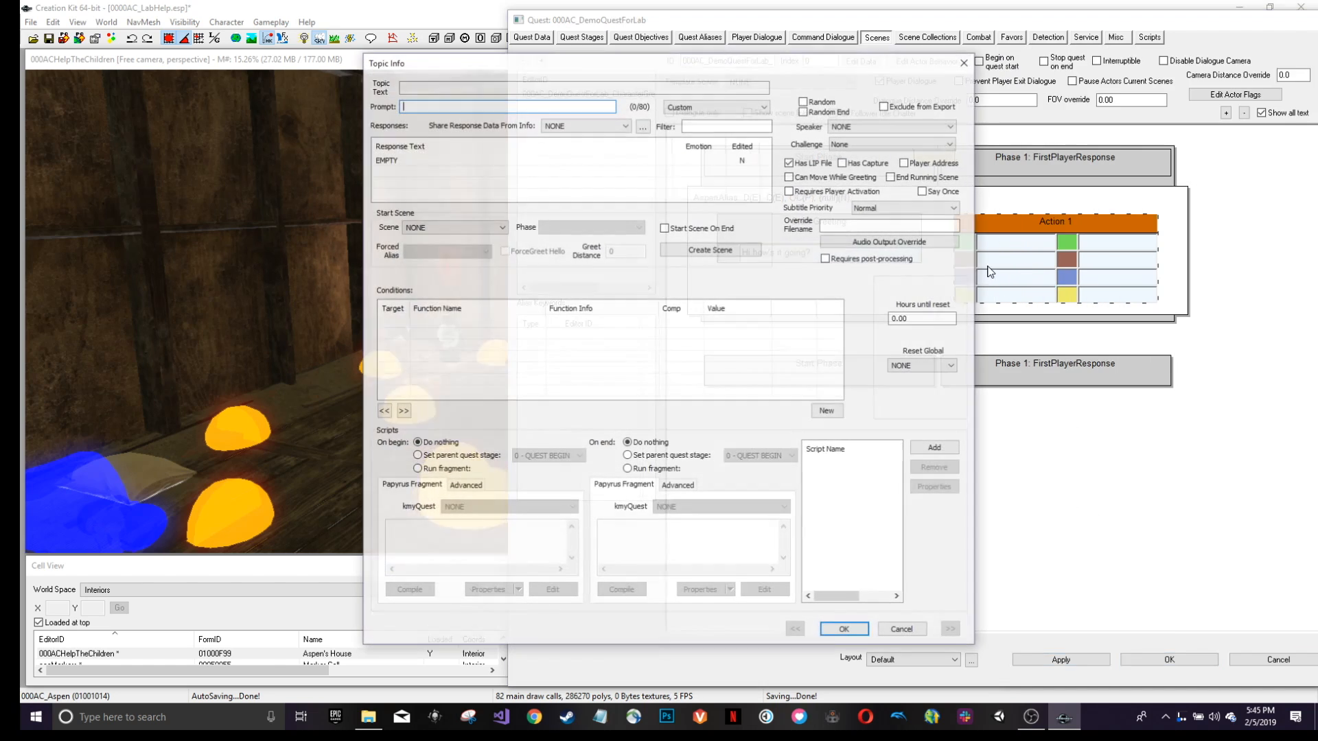
double_click(1013, 266)
left_click_drag(456, 60, 372, 60)
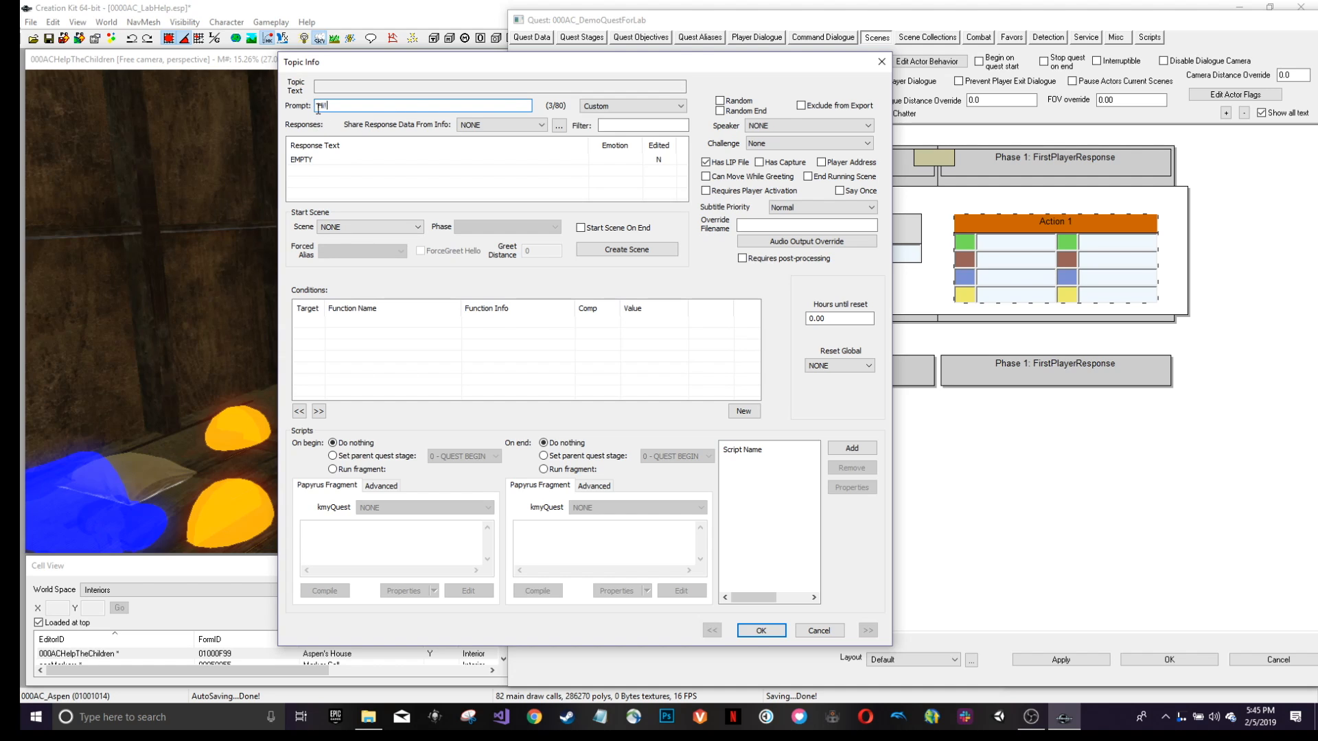
double_click(309, 160)
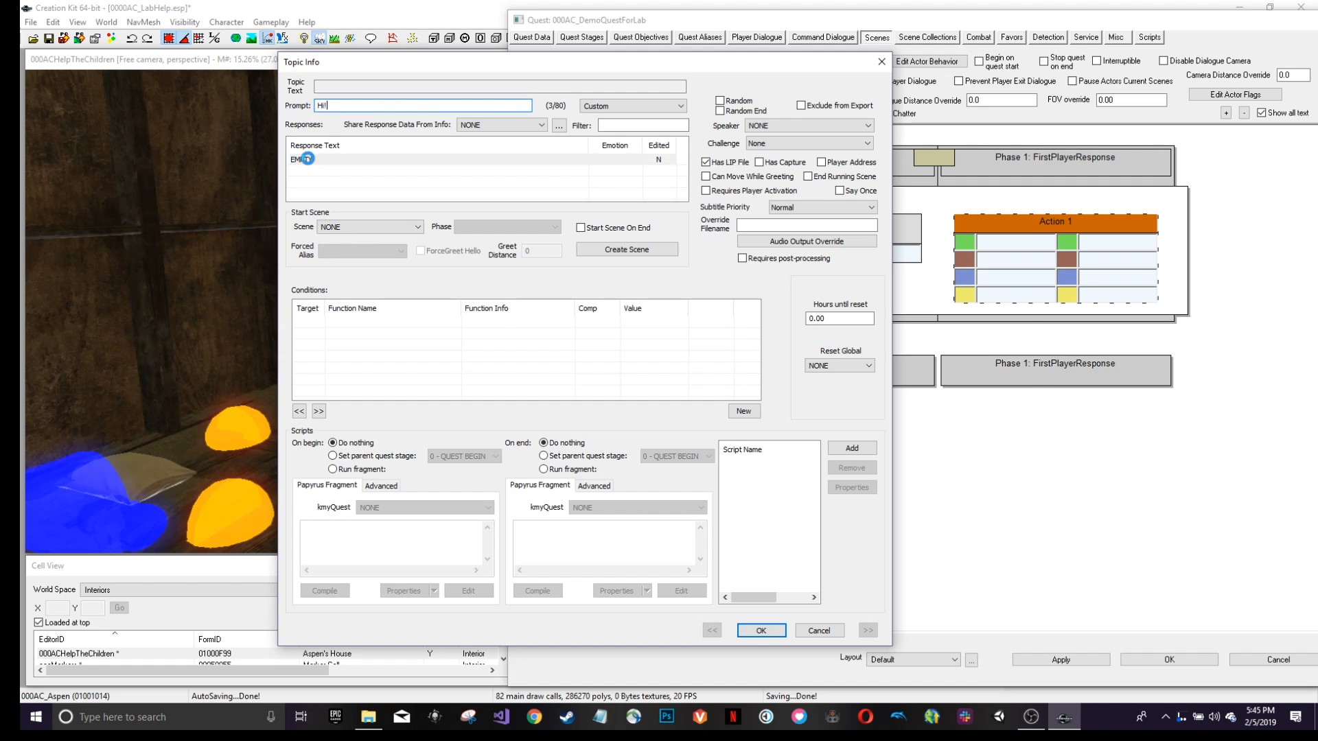
type("Hi!")
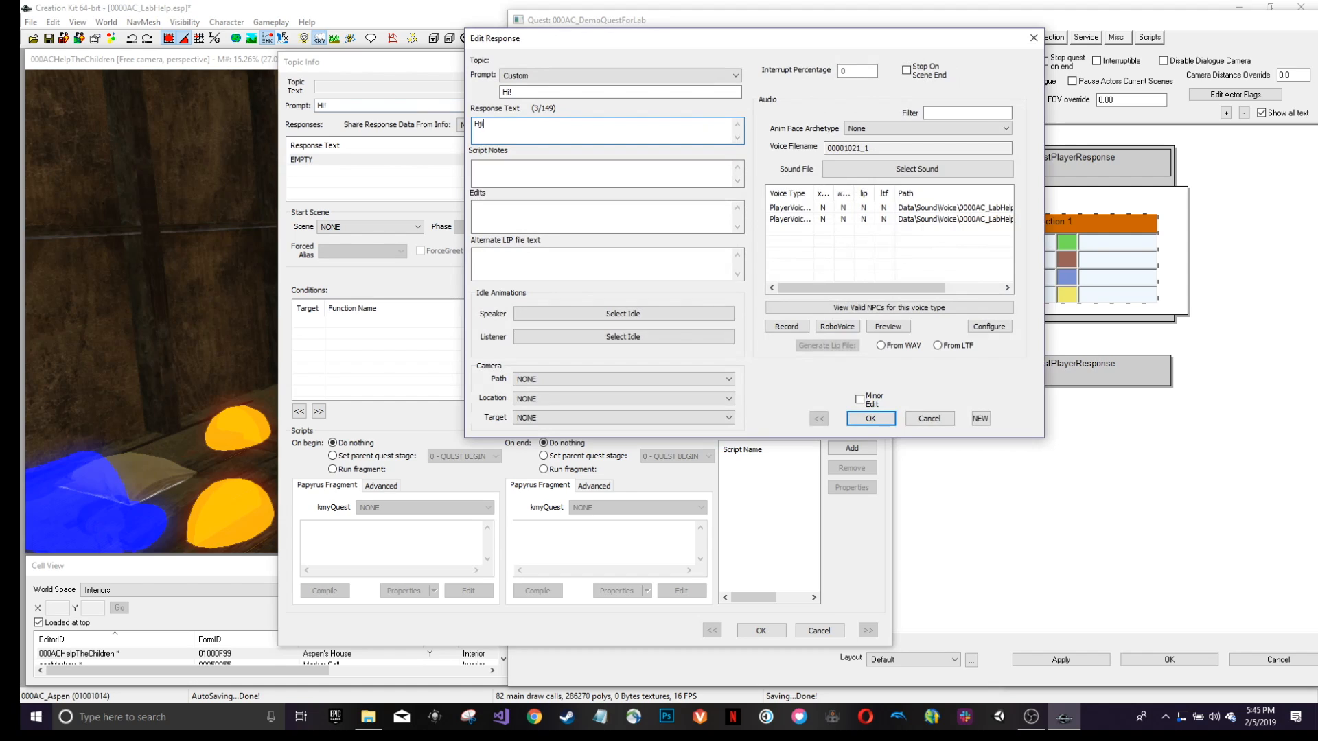
type("Aspen, how's it going?")
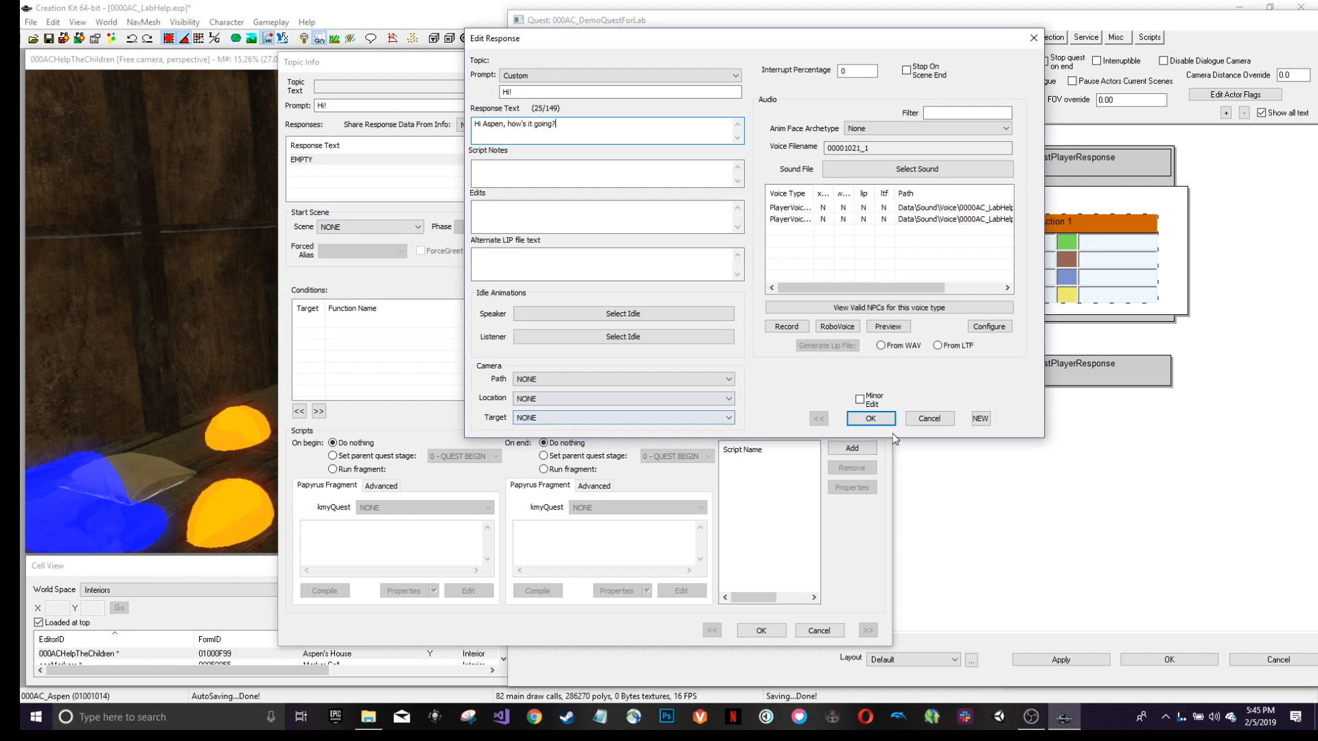
left_click(861, 419)
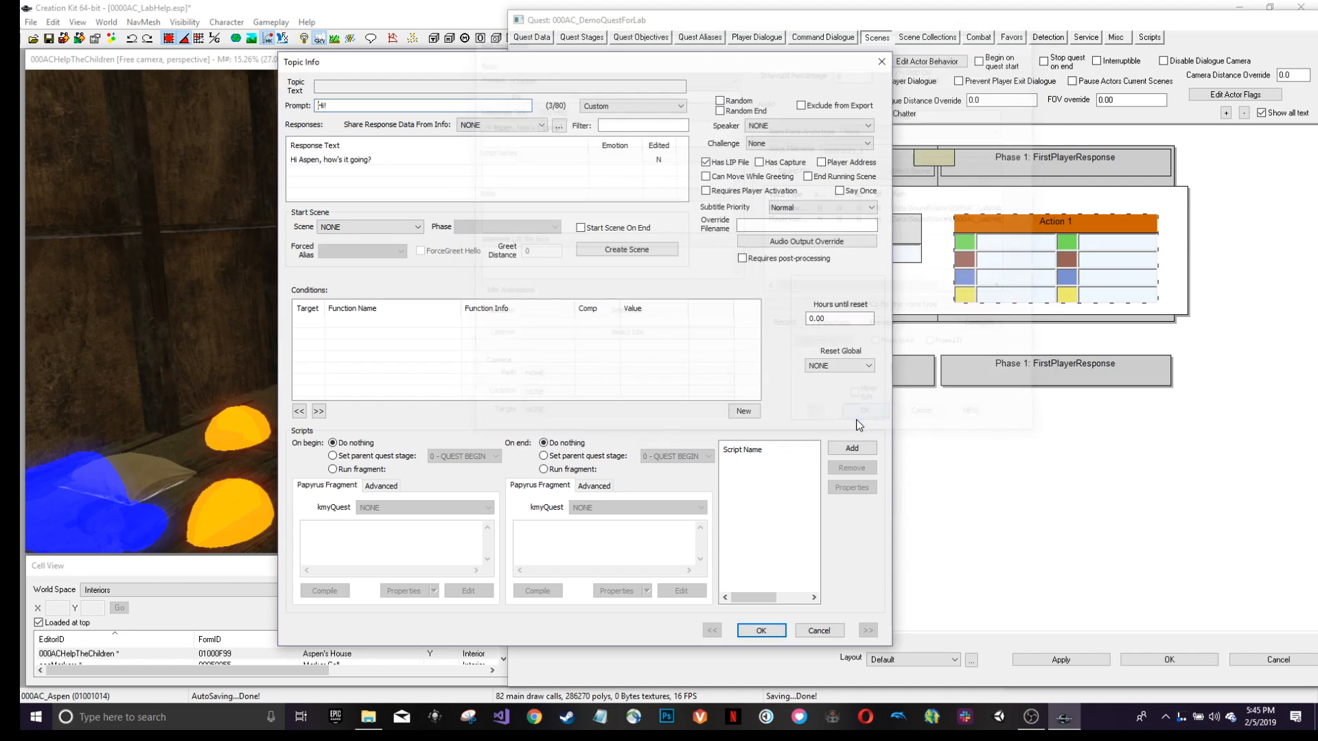
left_click(759, 630)
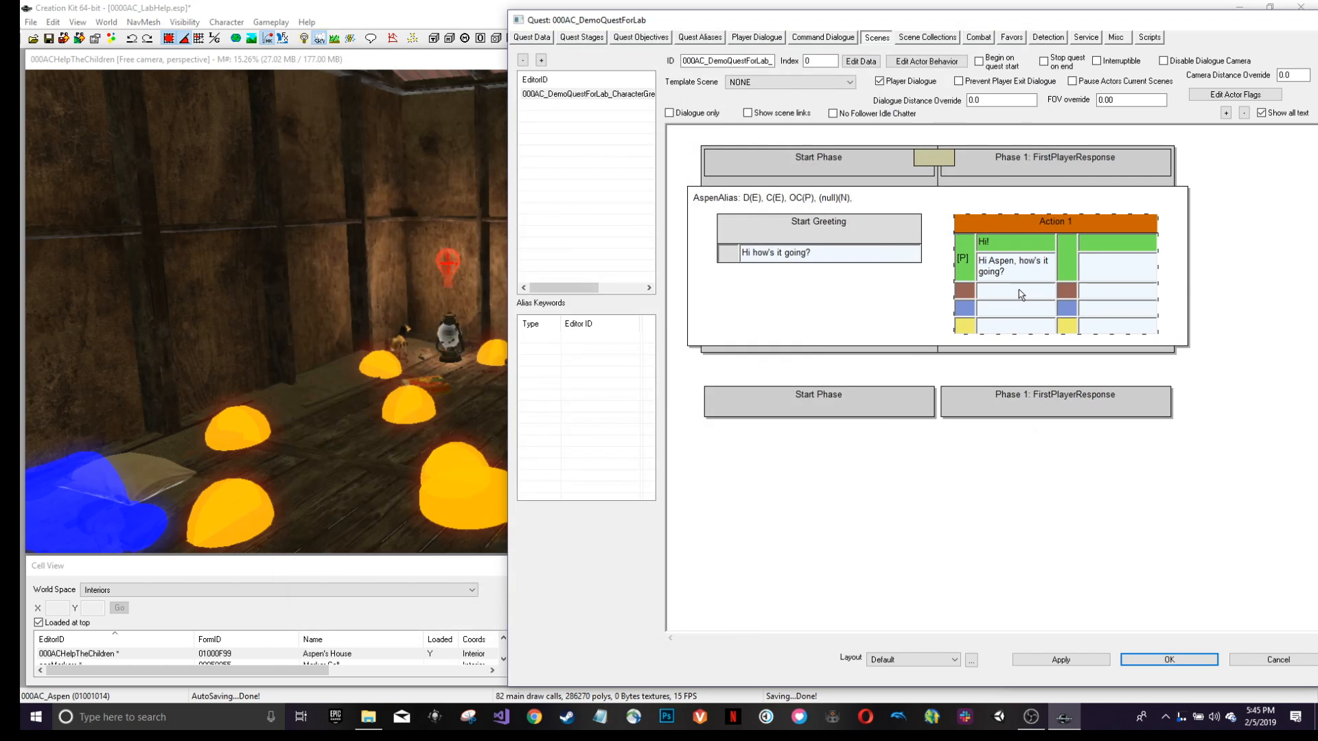
Fill in the red player response with the prompt "Bye!" and the text "I don't want to talk to you anymore".
double_click(1018, 290)
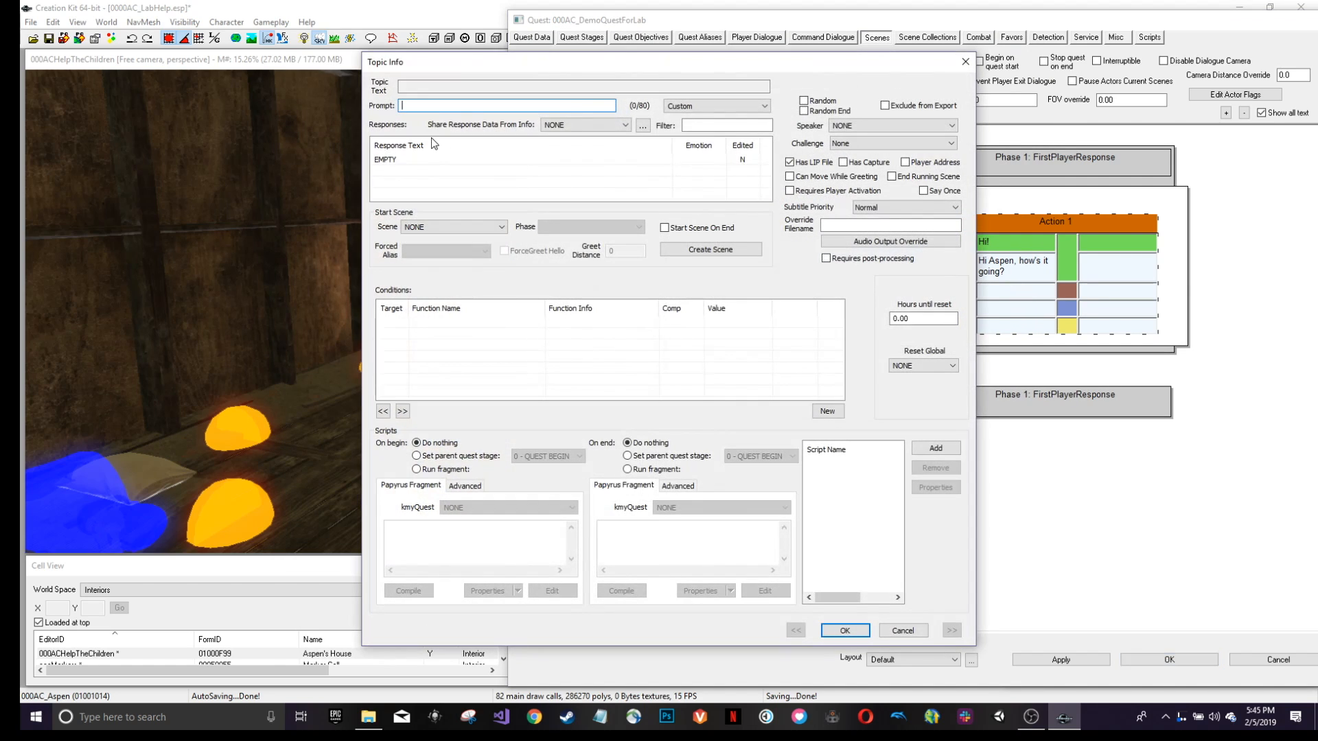
type("Bye!")
double_click(398, 158)
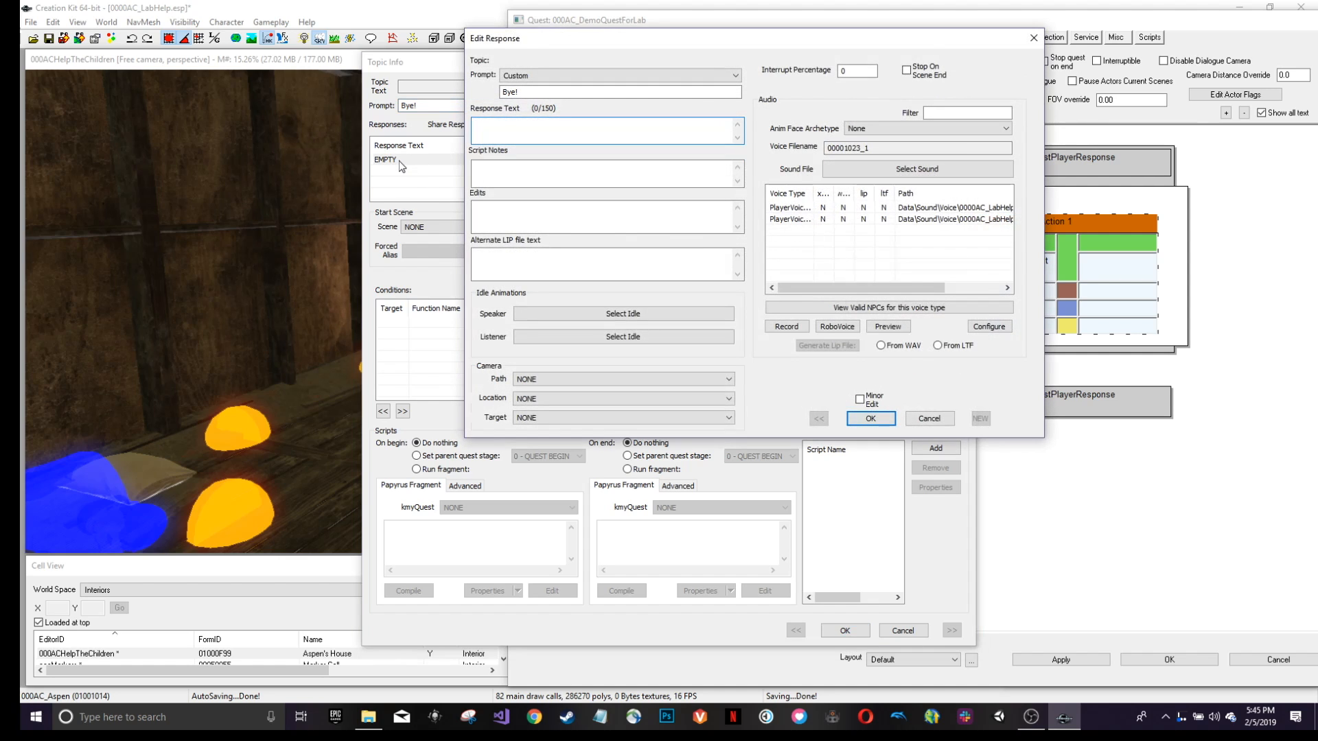
type("I don't want to talk to you anymore")
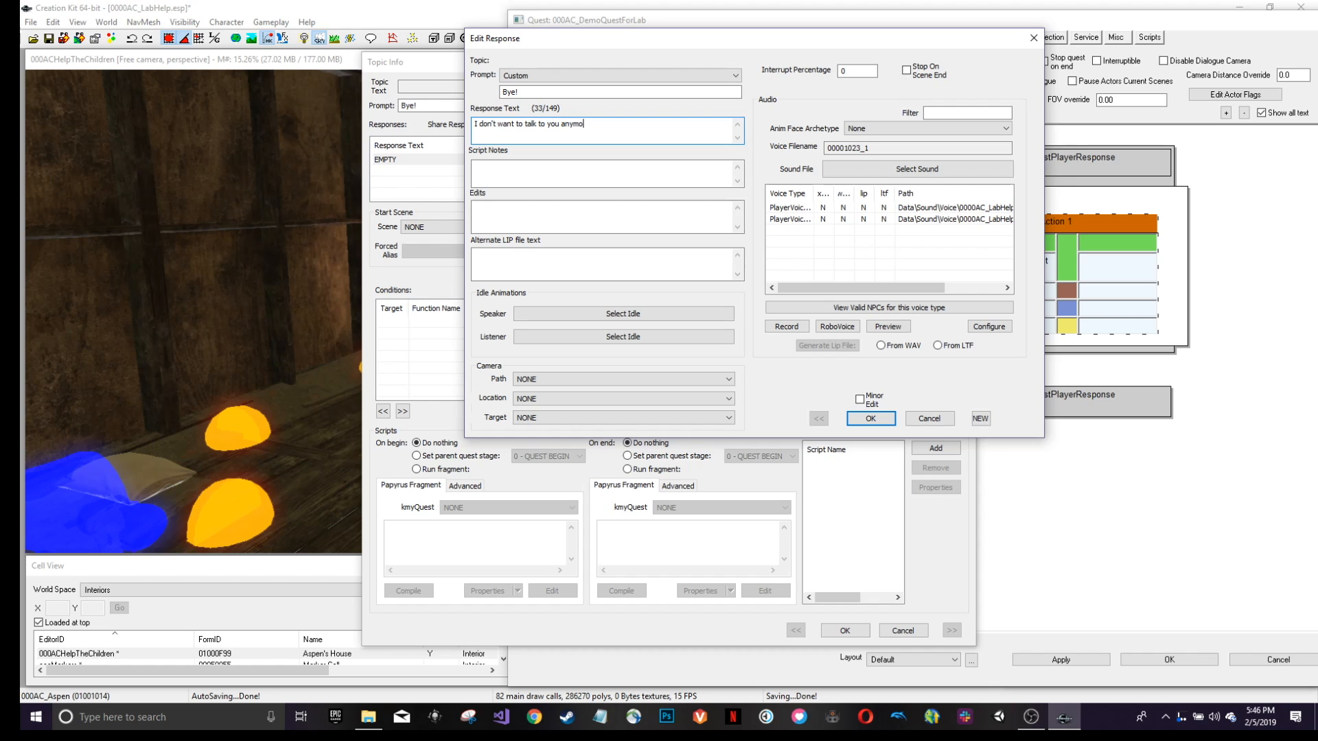
left_click(870, 419)
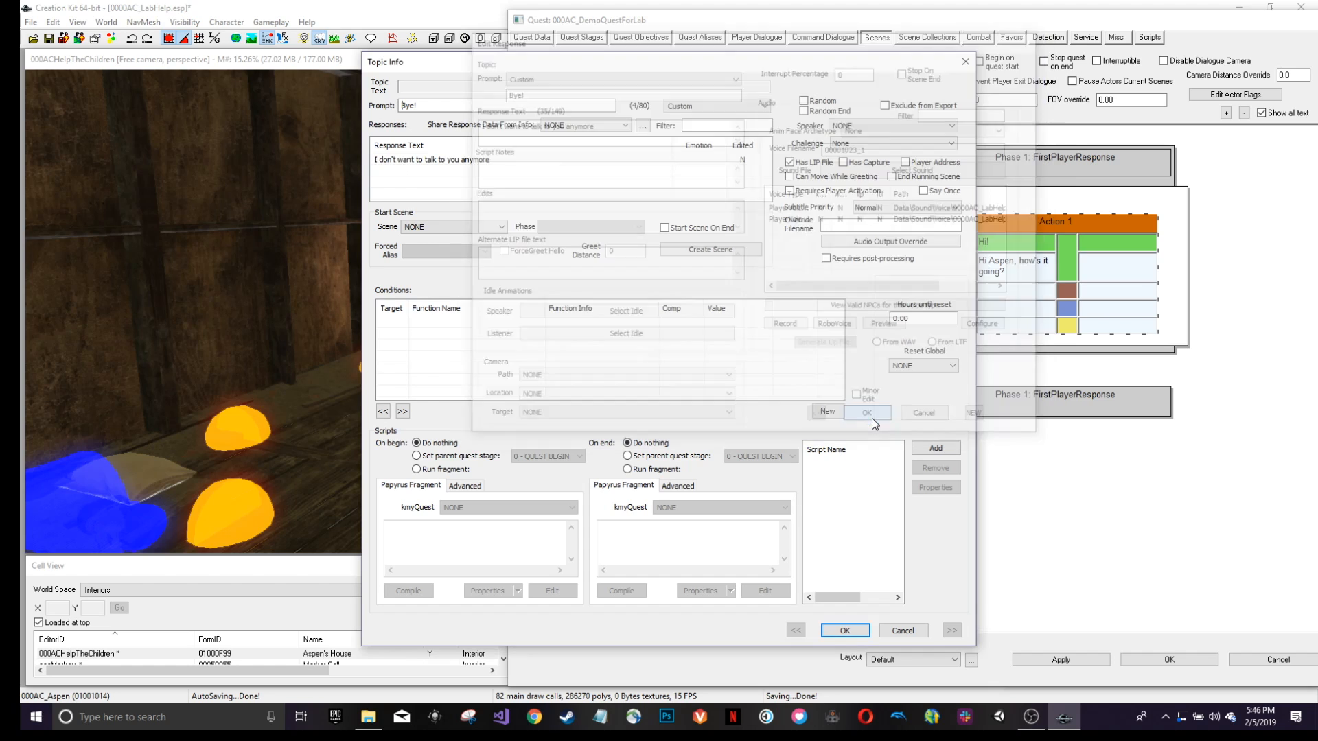
left_click(845, 630)
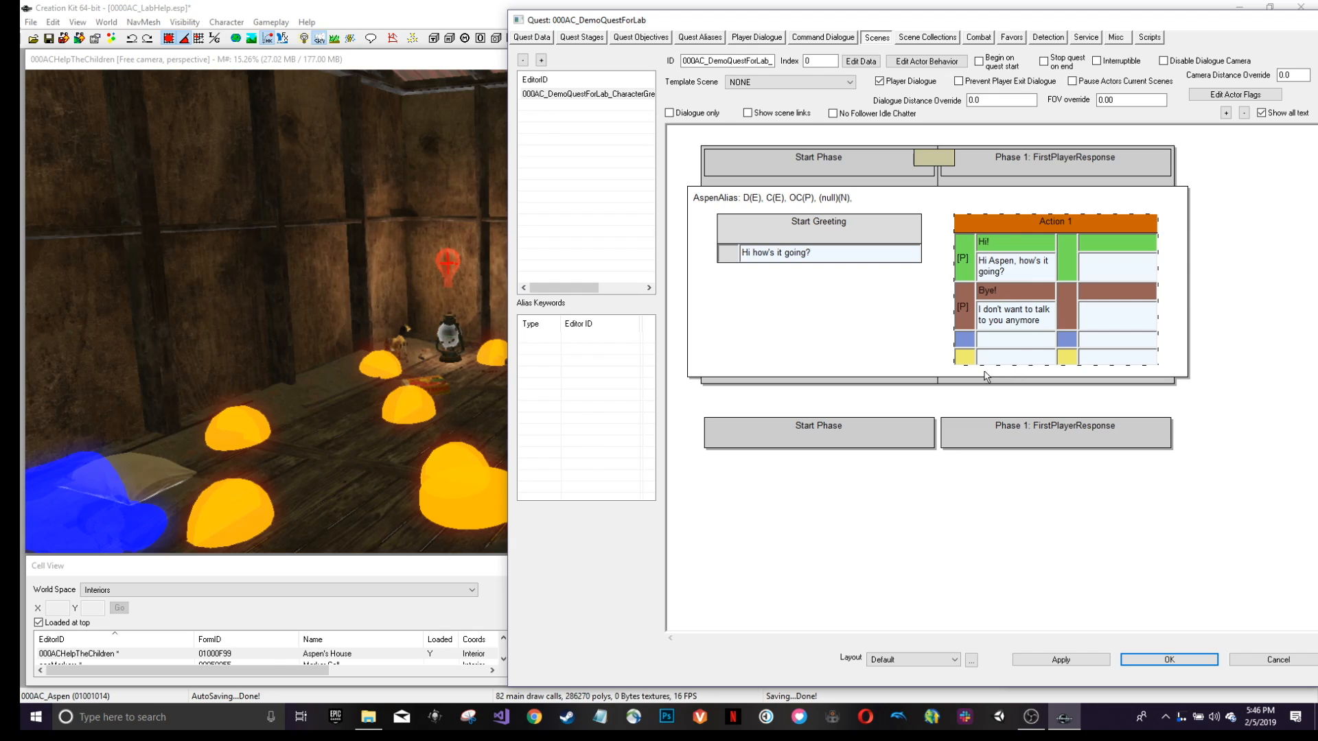
Fill in the blue player response with the prompt "Question?" and the text "How do I make a quest in Fallout?".
left_click(969, 438)
left_click(987, 339)
double_click(989, 341)
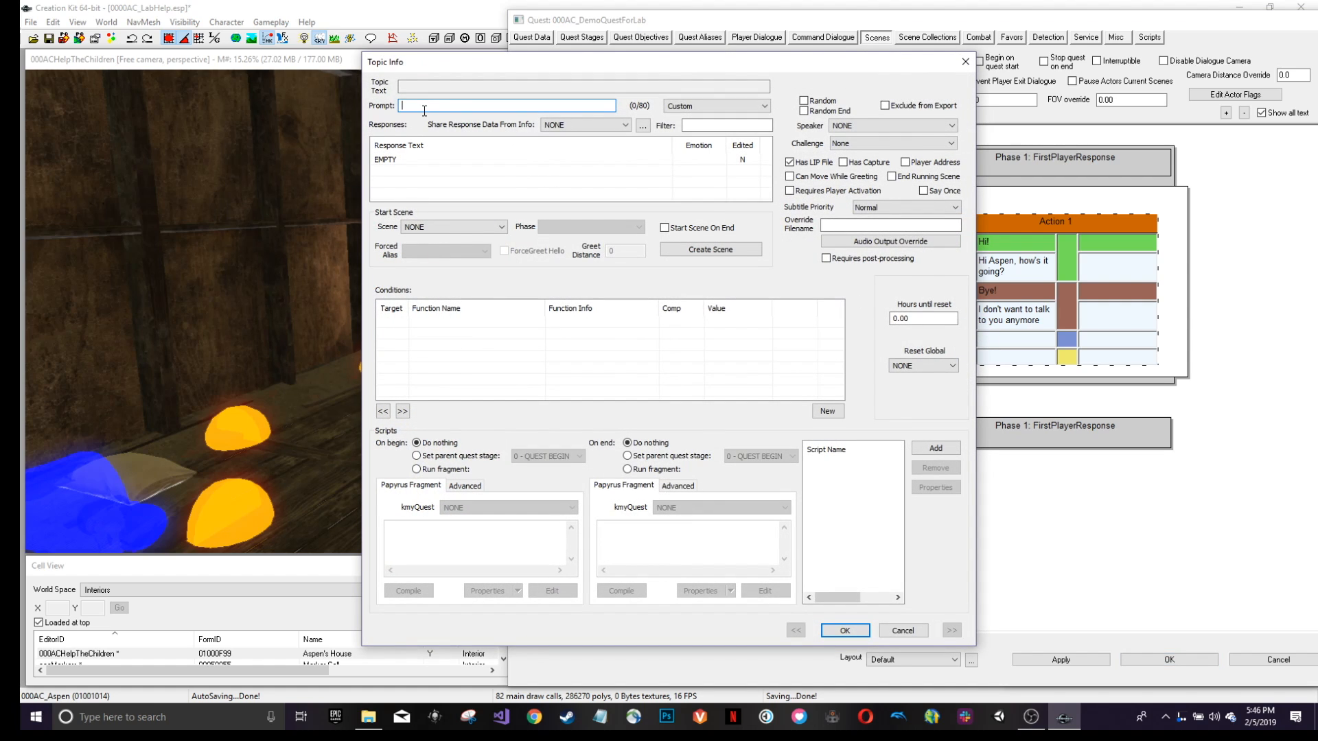
type("Question?")
double_click(384, 158)
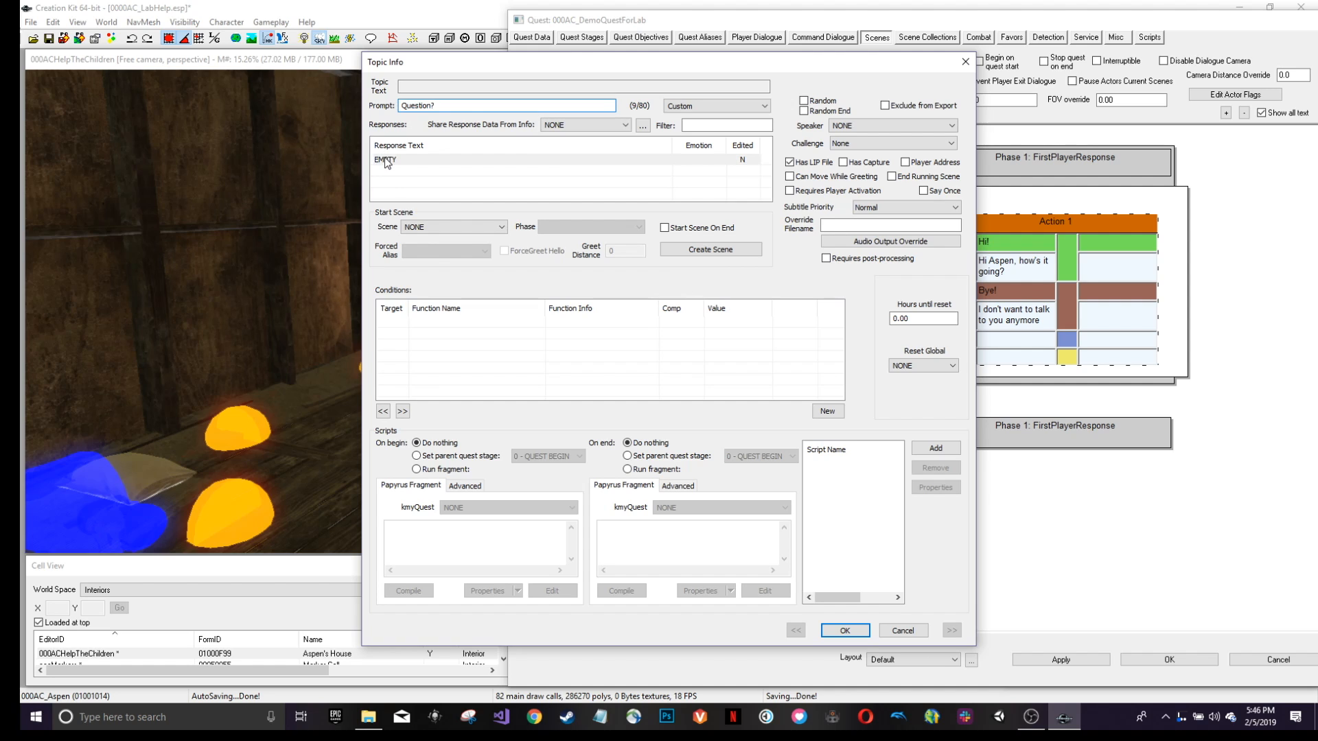
type("How d")
type("o I ")
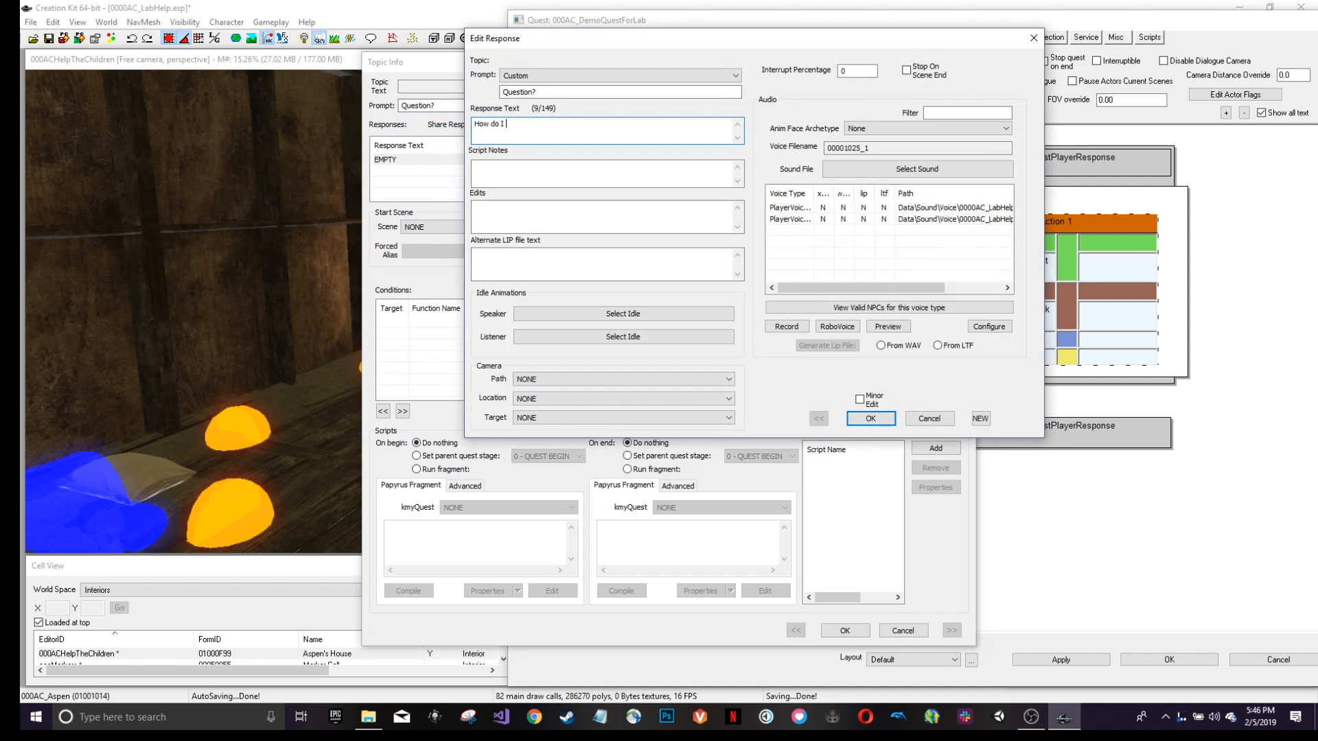
type("make a quest in Fallout?")
left_click(865, 420)
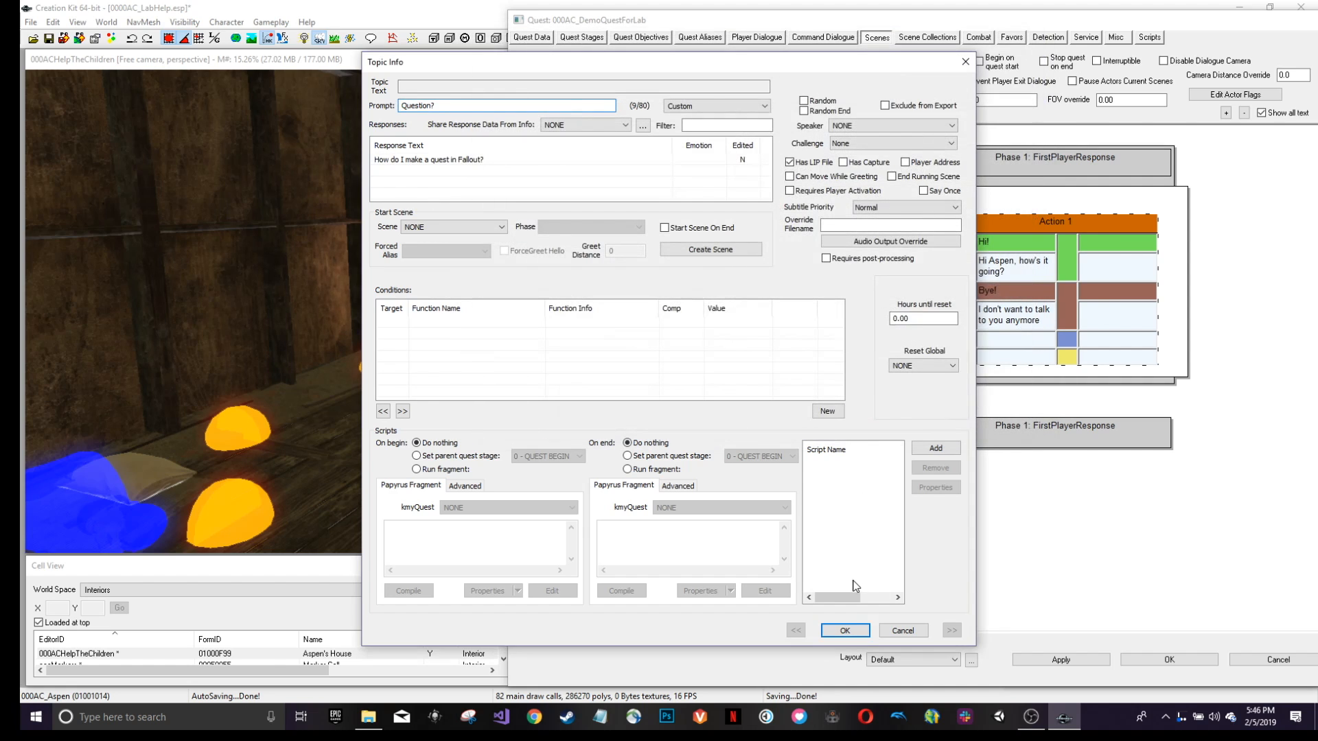
left_click(845, 630)
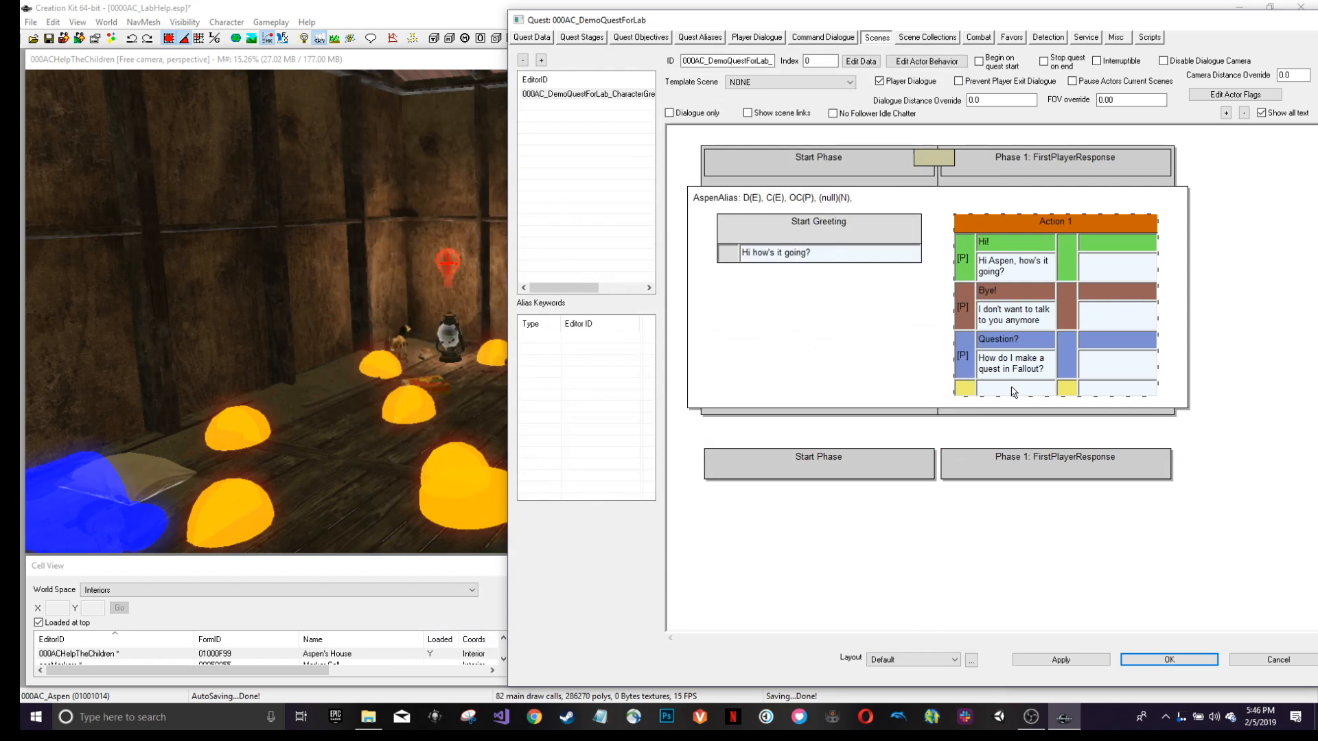
Fill in the yellow player response with the prompt "Whatever." and the text "Whatever, Aspen. I don't need this shit.".
right_click(1010, 389)
left_click(913, 385)
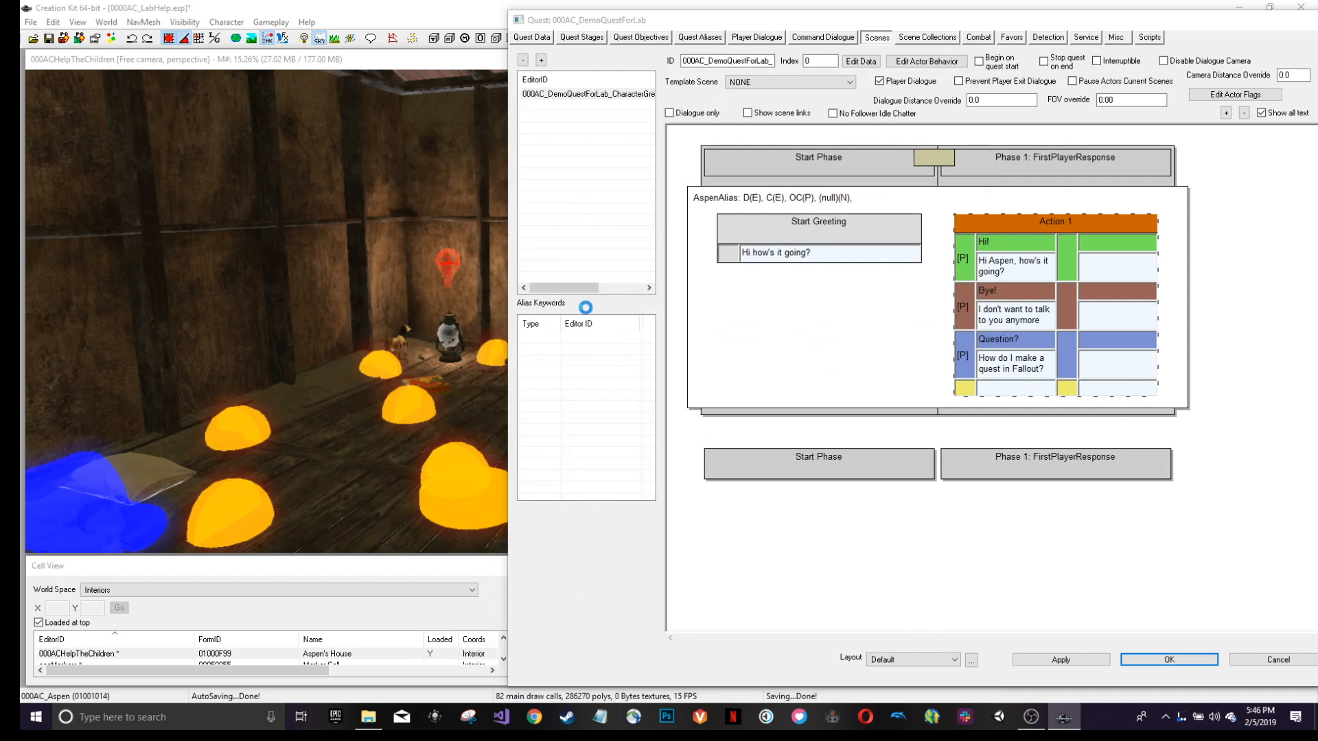
double_click(1016, 391)
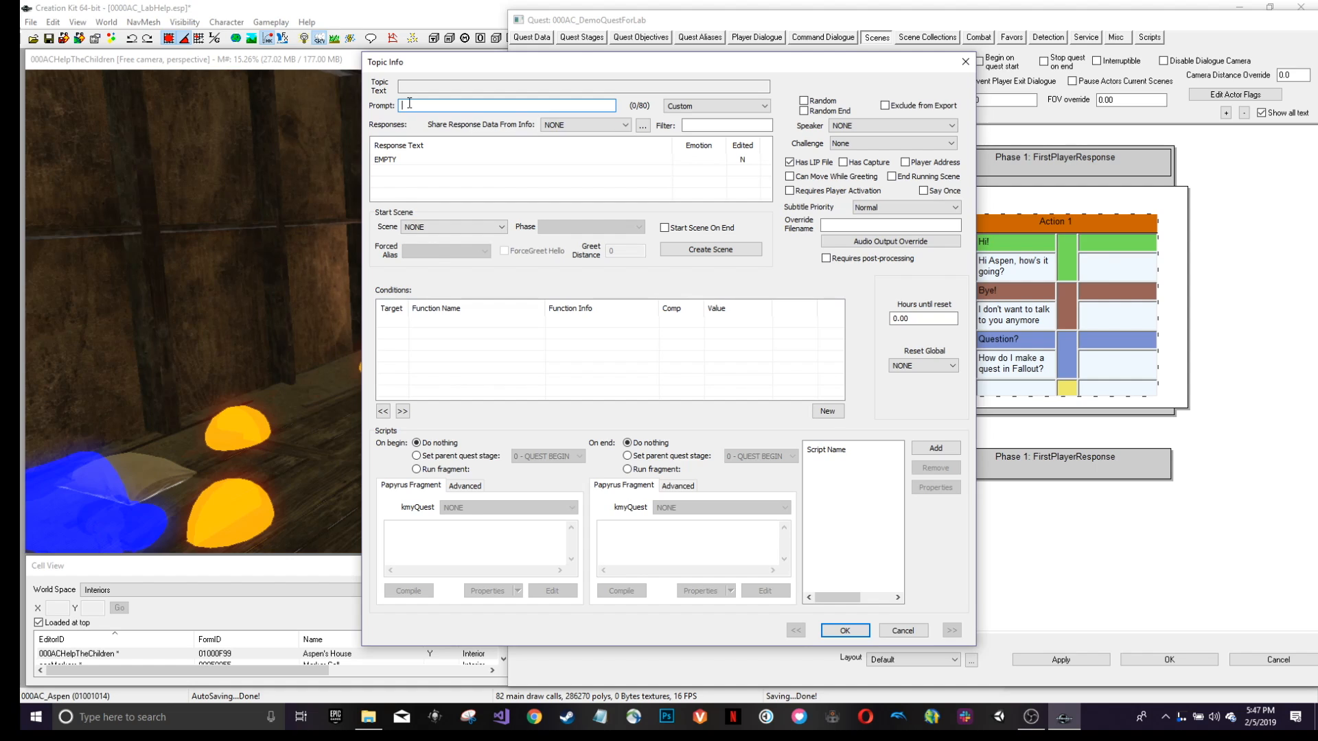
type("Whatevert.")
double_click(389, 157)
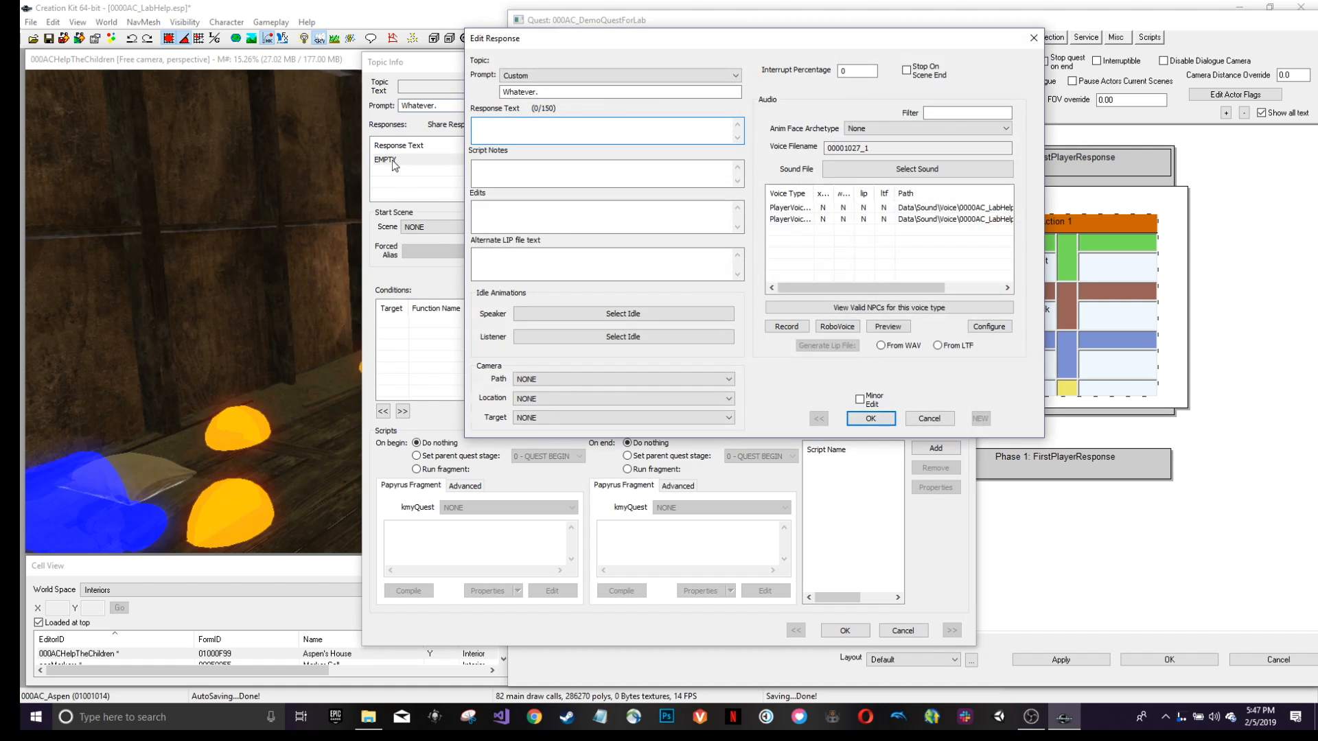
type("Whatever ")
type(" Aspen. I don't need this shit")
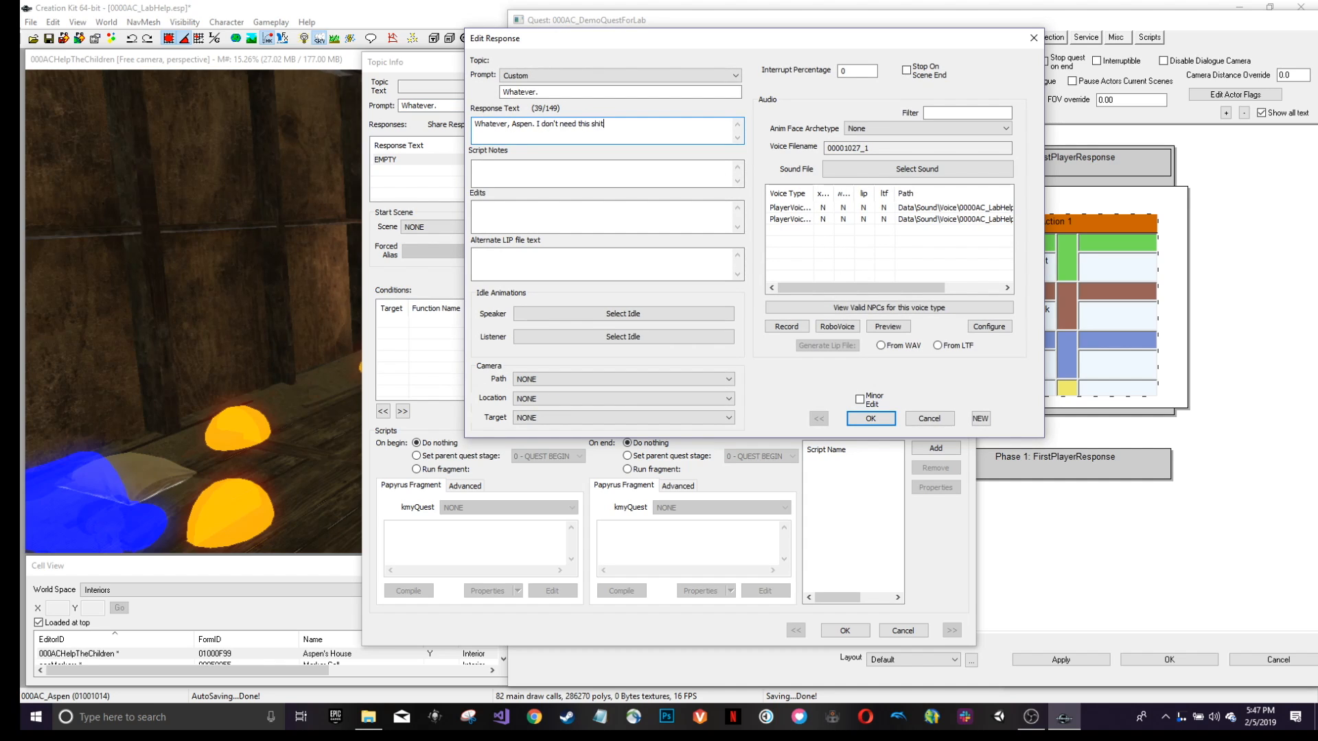
type(".")
left_click(869, 418)
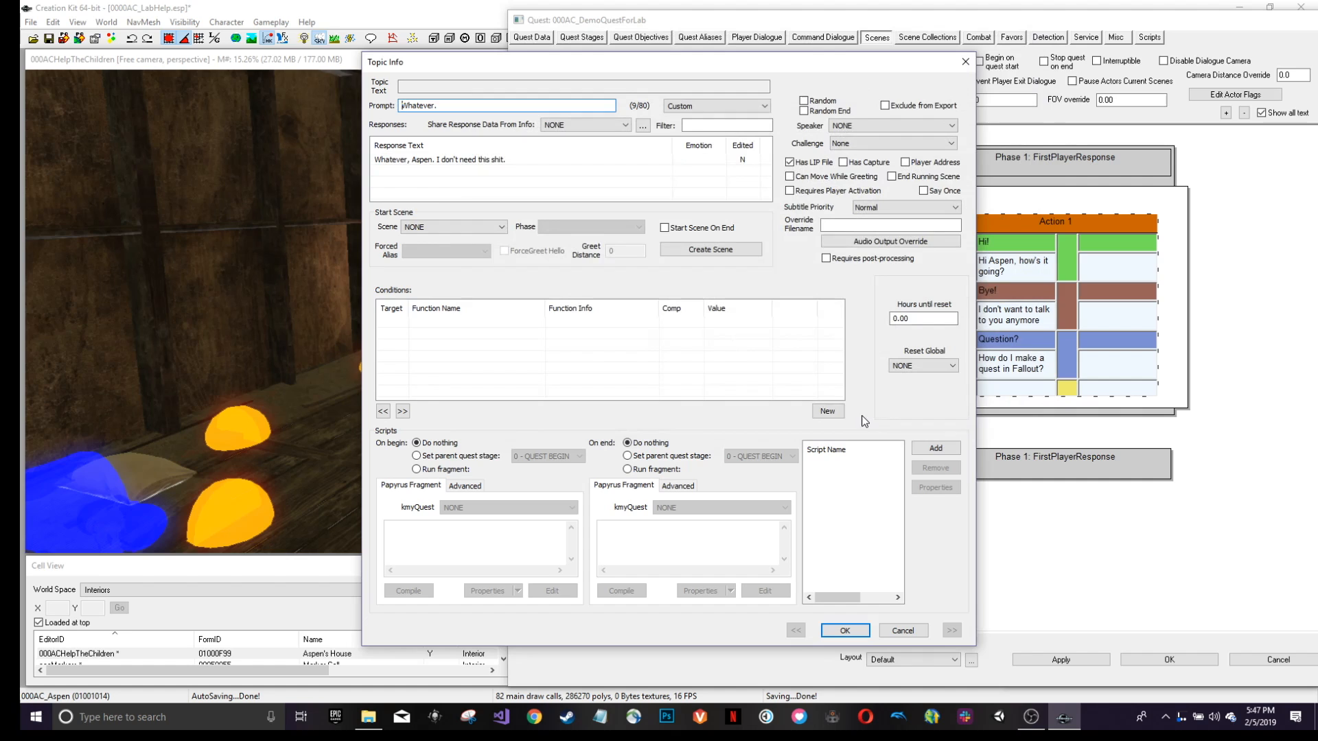
left_click(845, 630)
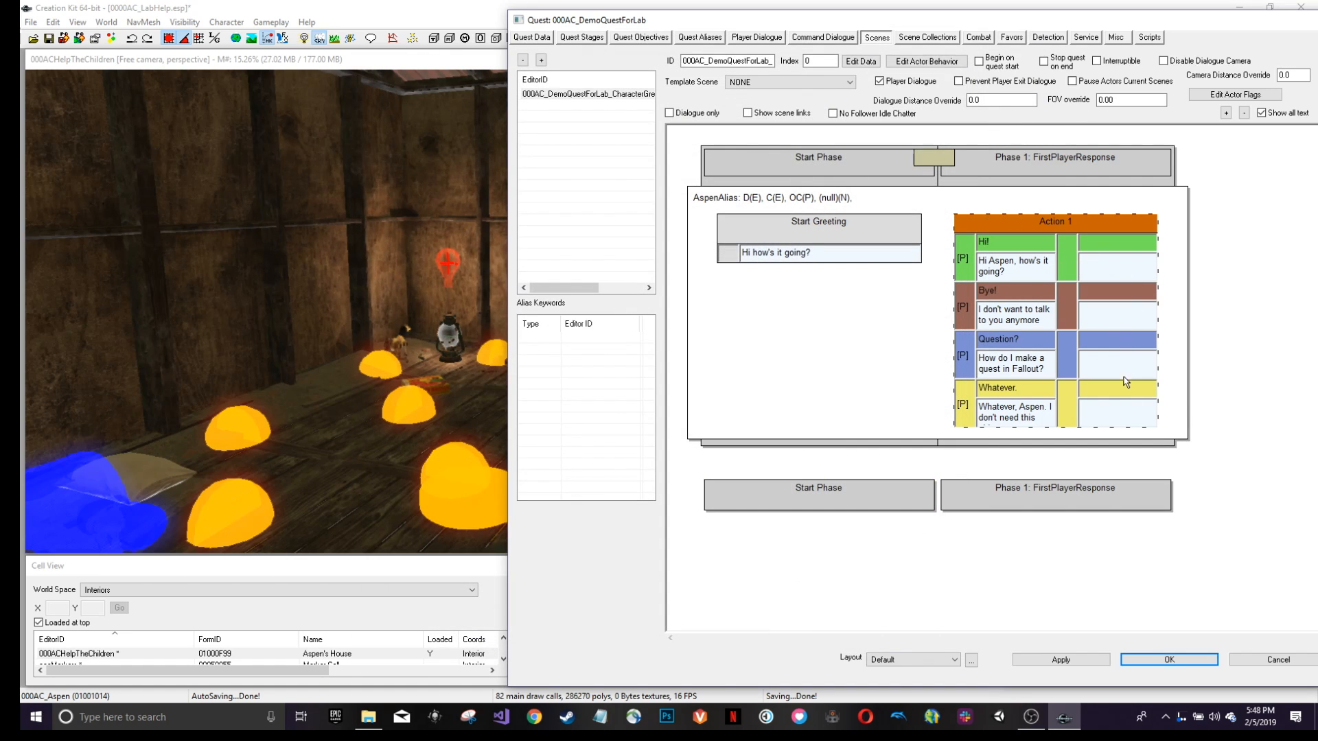
Set the NPC reply to the "Hi!" option to "It's going great. But I lost my box of stuff.".
double_click(1113, 266)
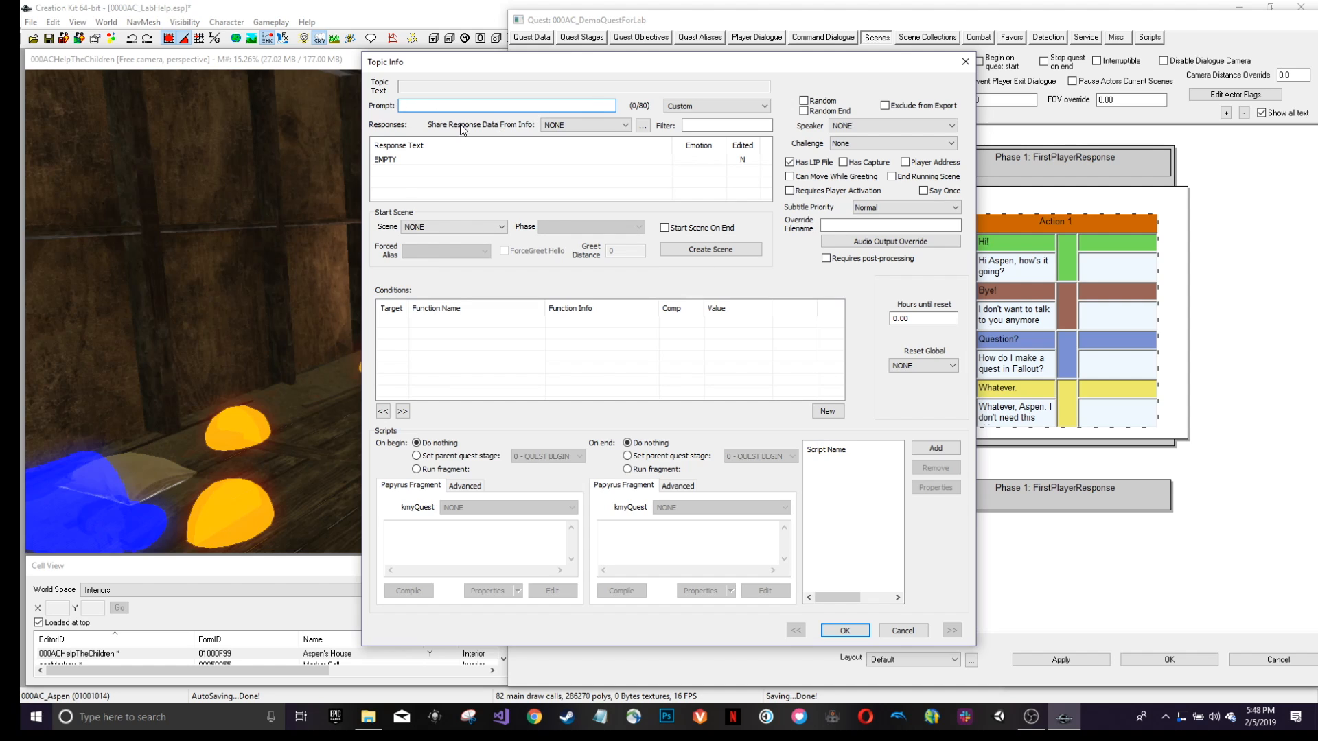
double_click(383, 163)
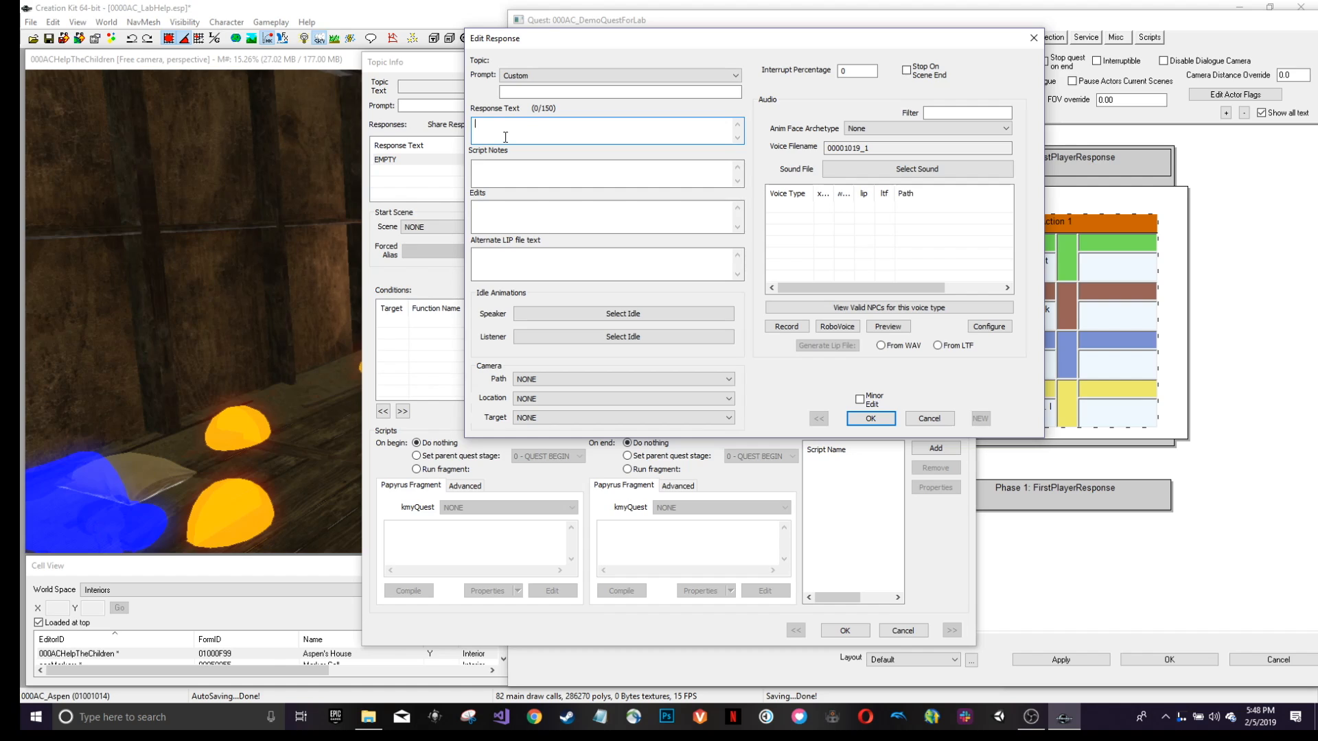
type("It's going great. But I lost my box of stuff.")
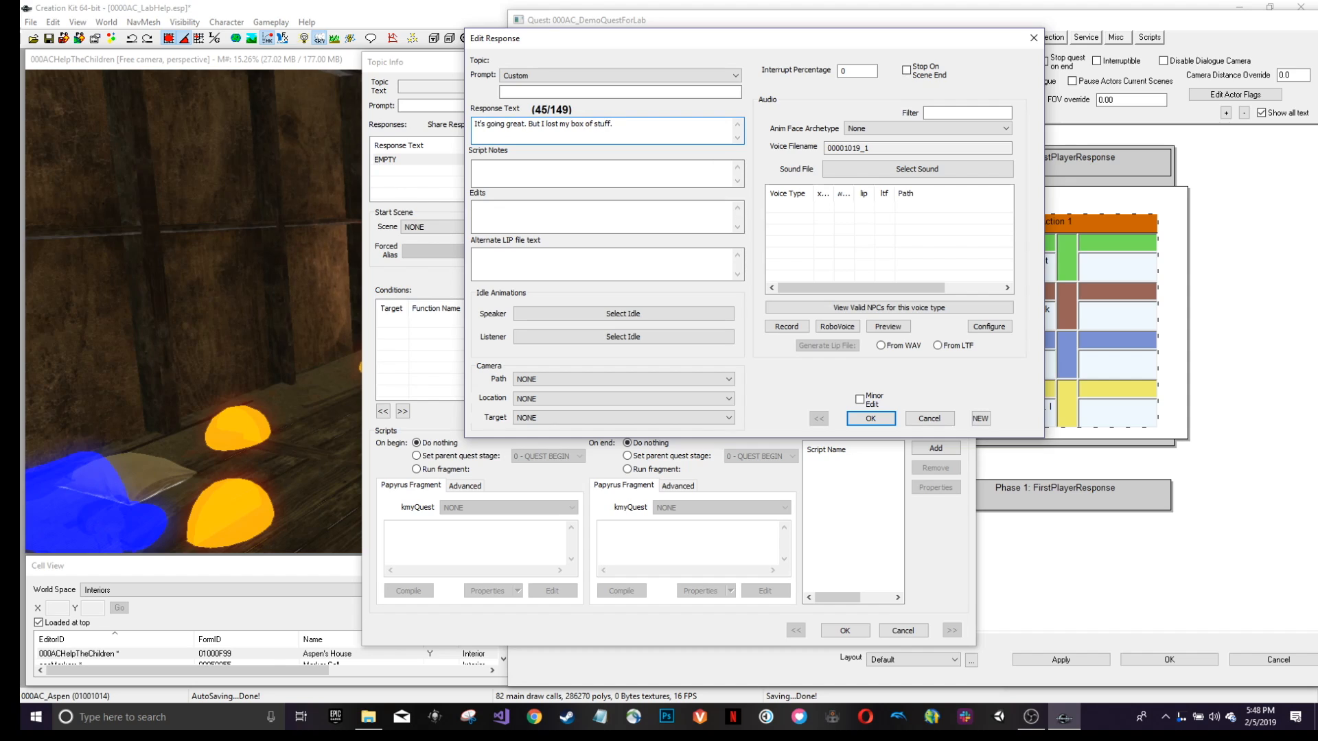
left_click(869, 419)
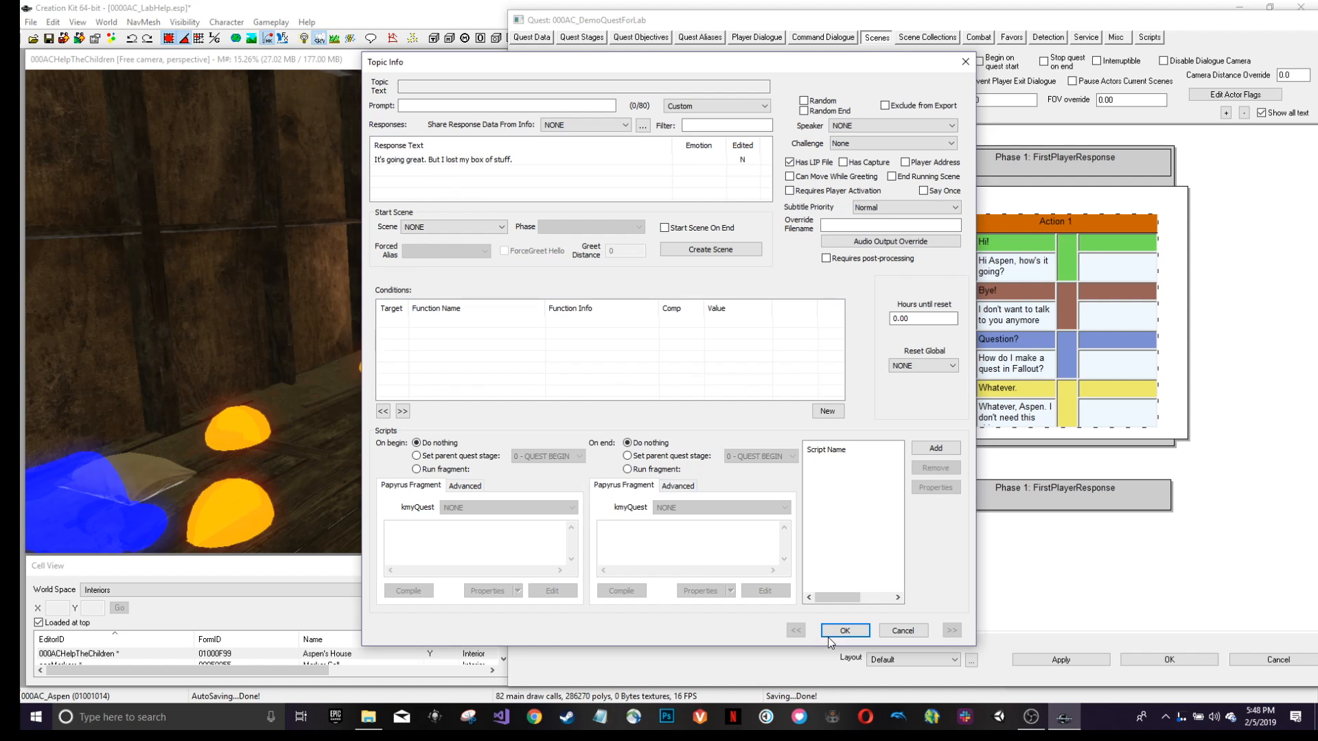
left_click(845, 629)
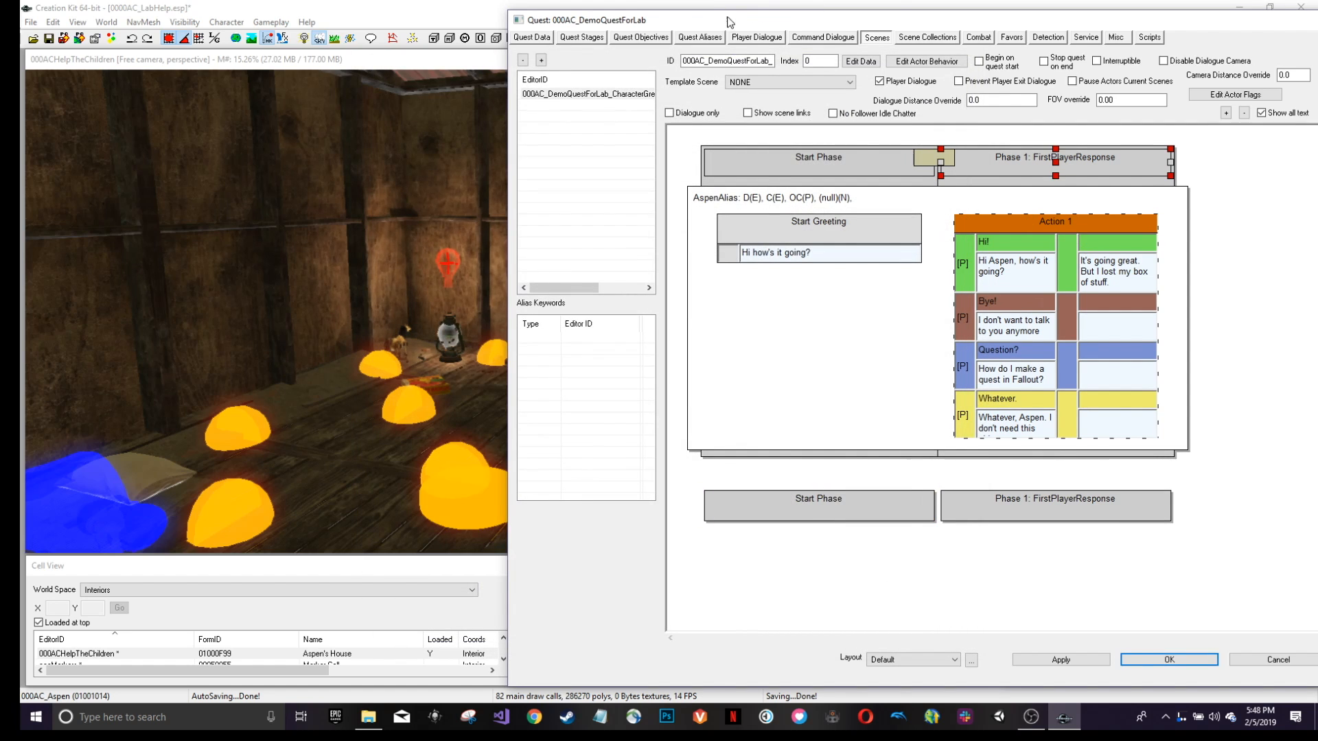
Make the NPC's "It's going great. But I lost my box of stuff." response set parent quest stage 10 - TALKED TO NPC on end.
left_click_drag(729, 20, 439, 21)
left_click(528, 183)
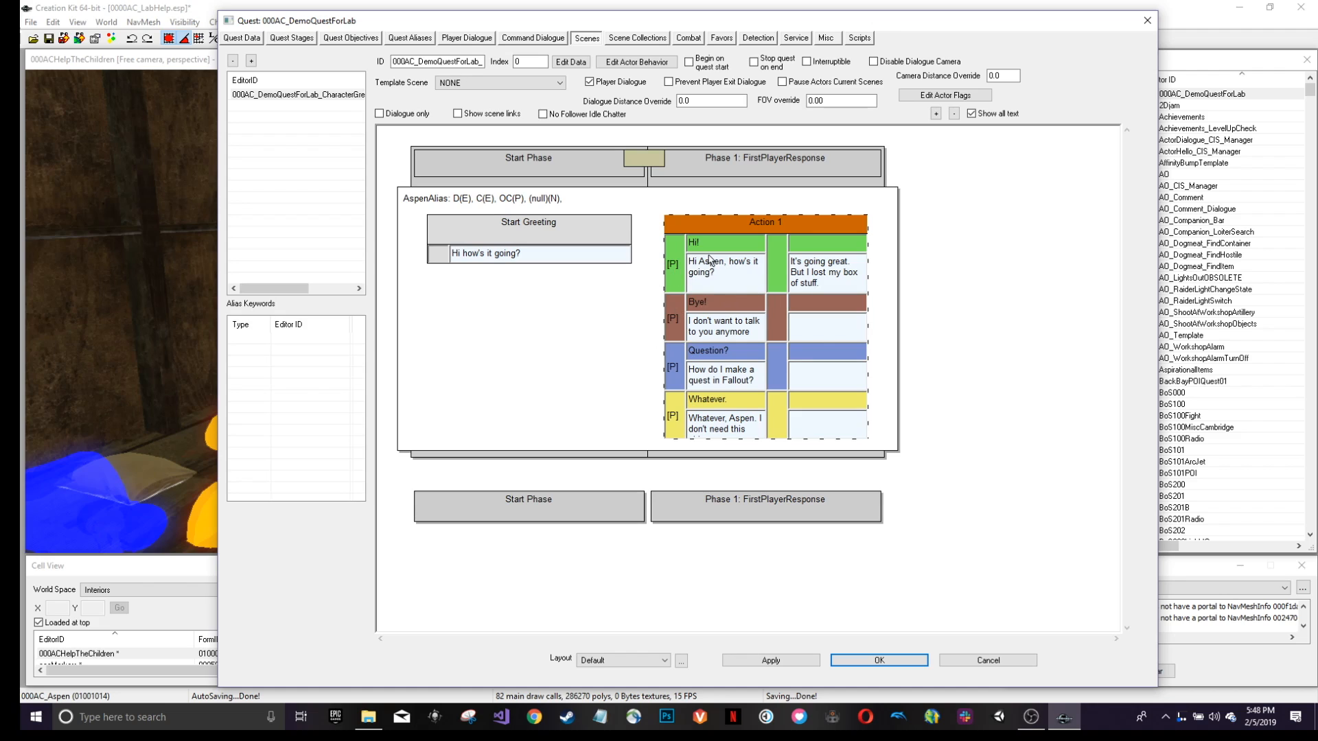
double_click(823, 273)
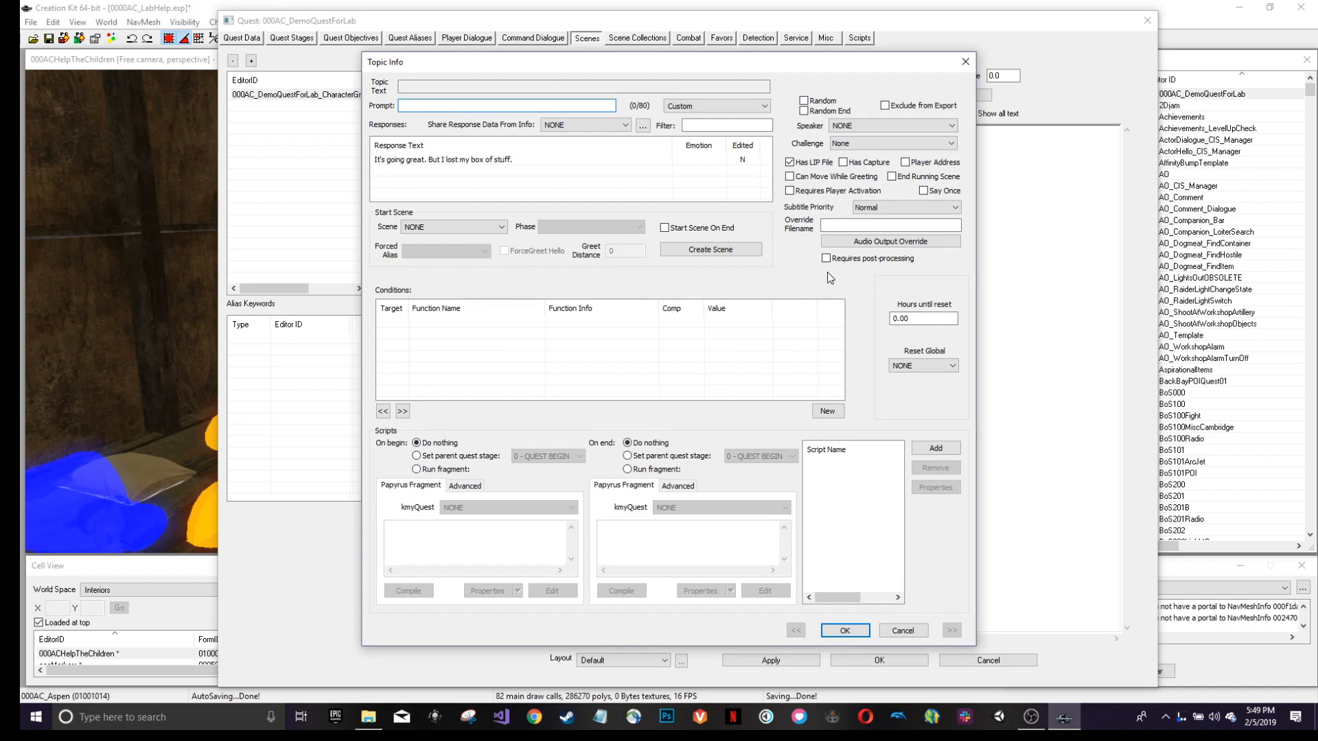
left_click(627, 457)
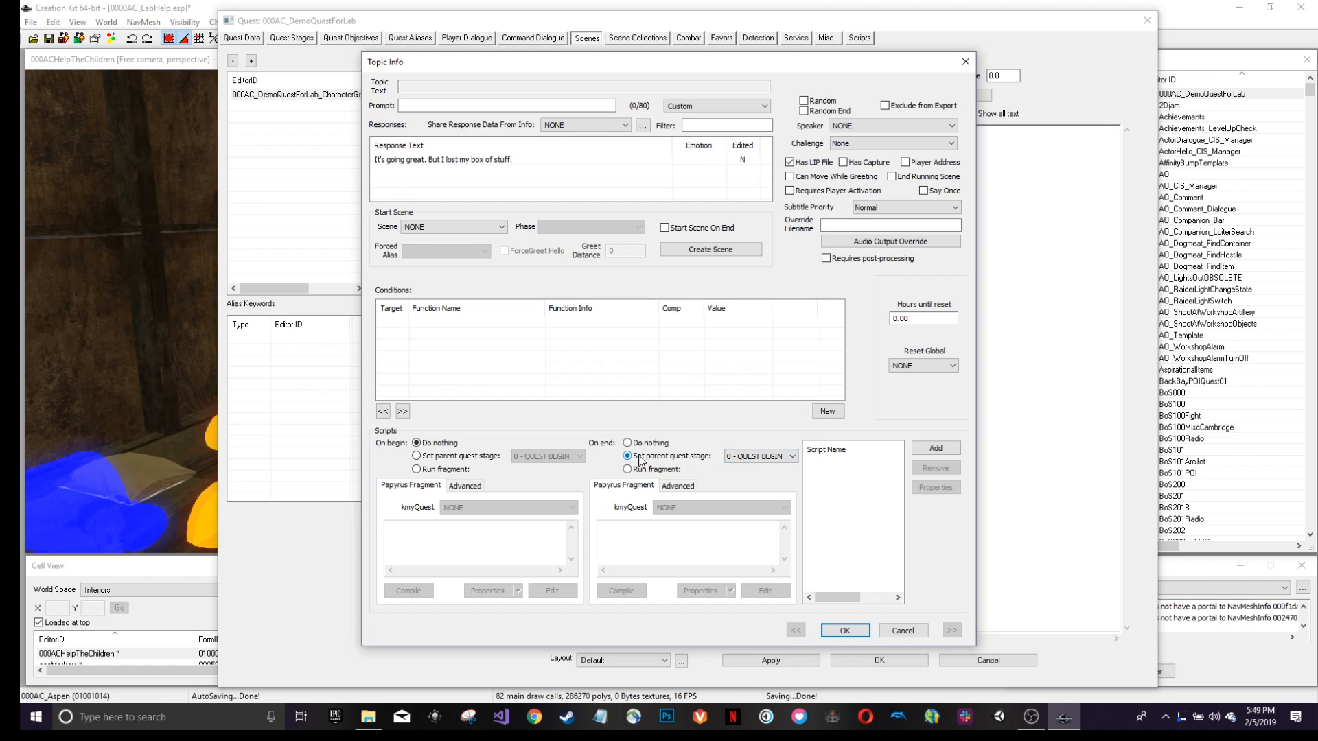
left_click(780, 458)
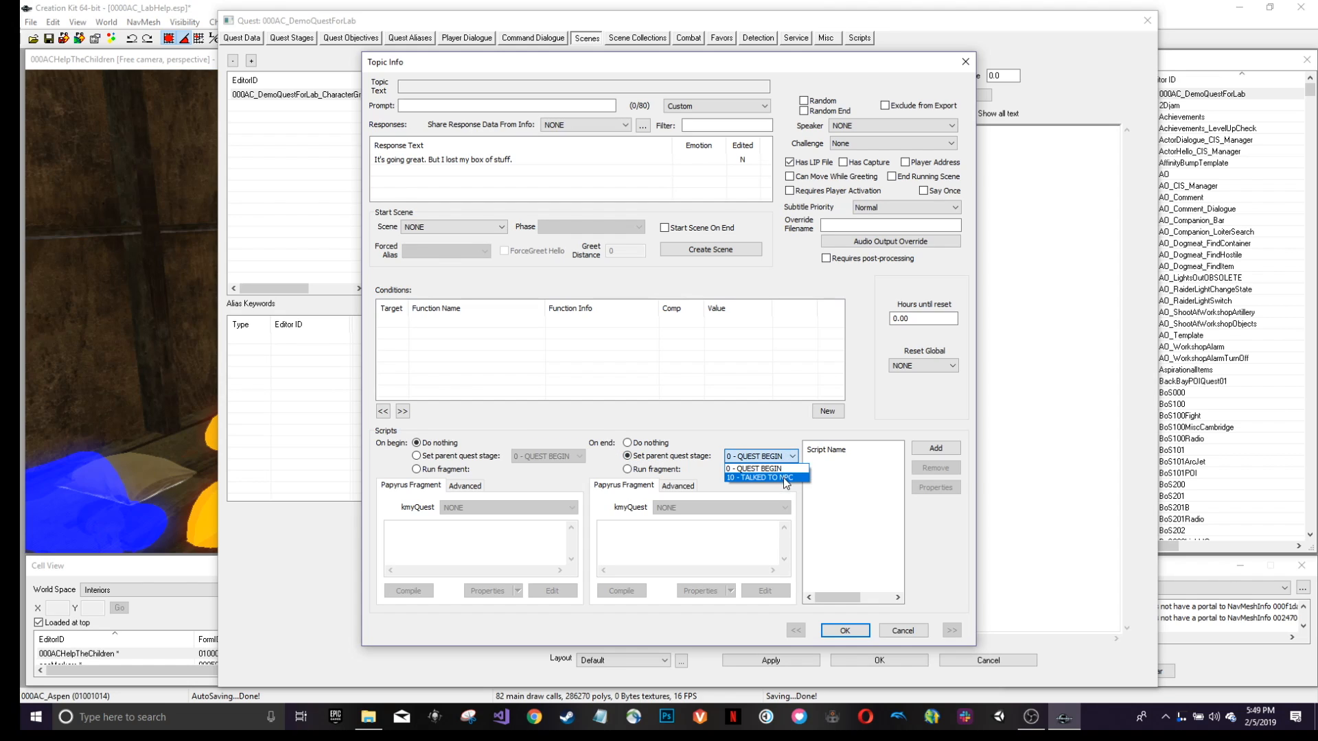
left_click(782, 478)
left_click(854, 632)
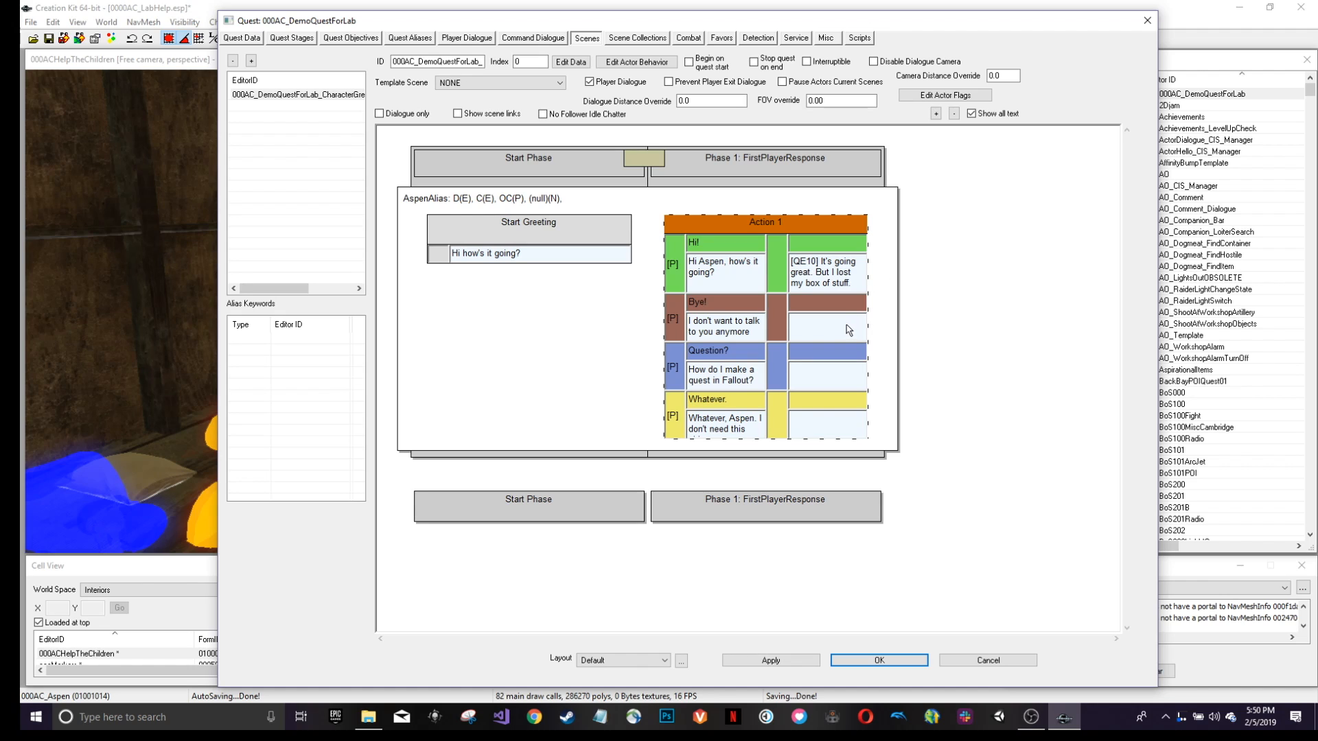
Add a phase at the end of the scene and name it "Restart".
right_click(933, 305)
left_click(962, 323)
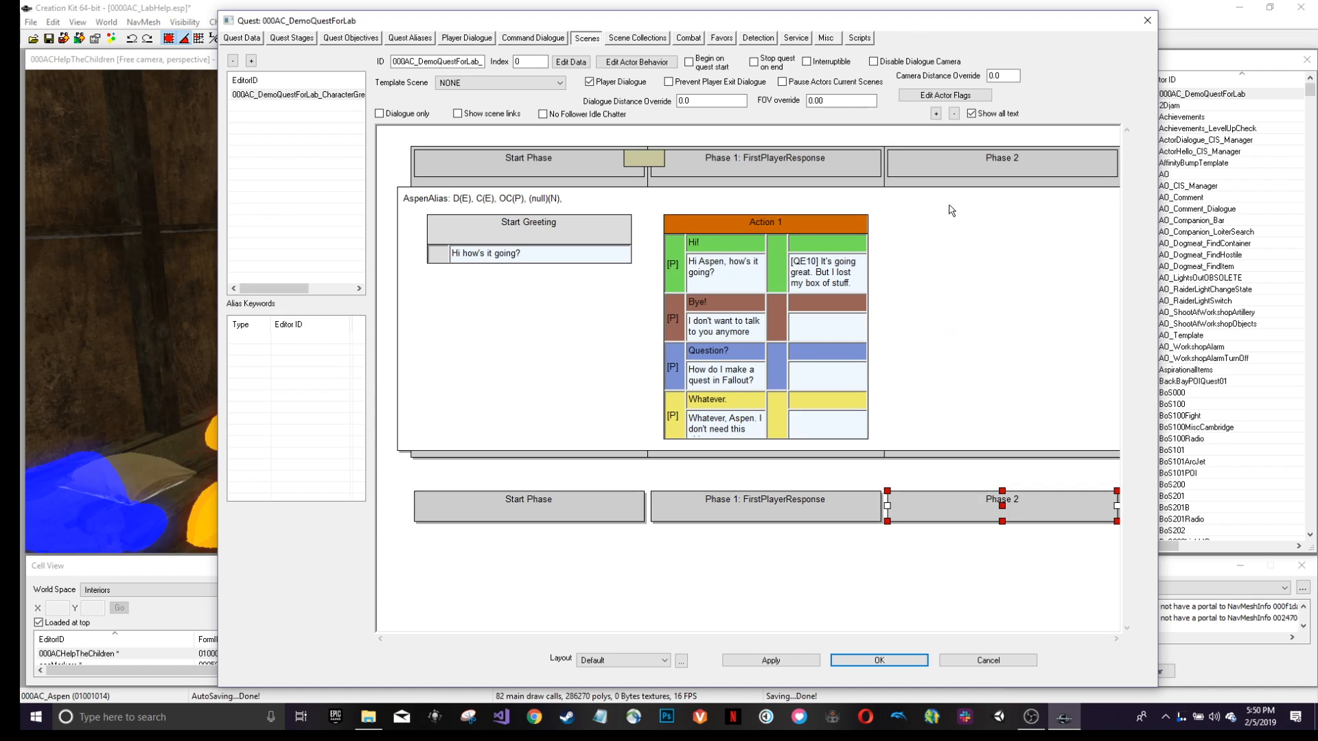
double_click(925, 159)
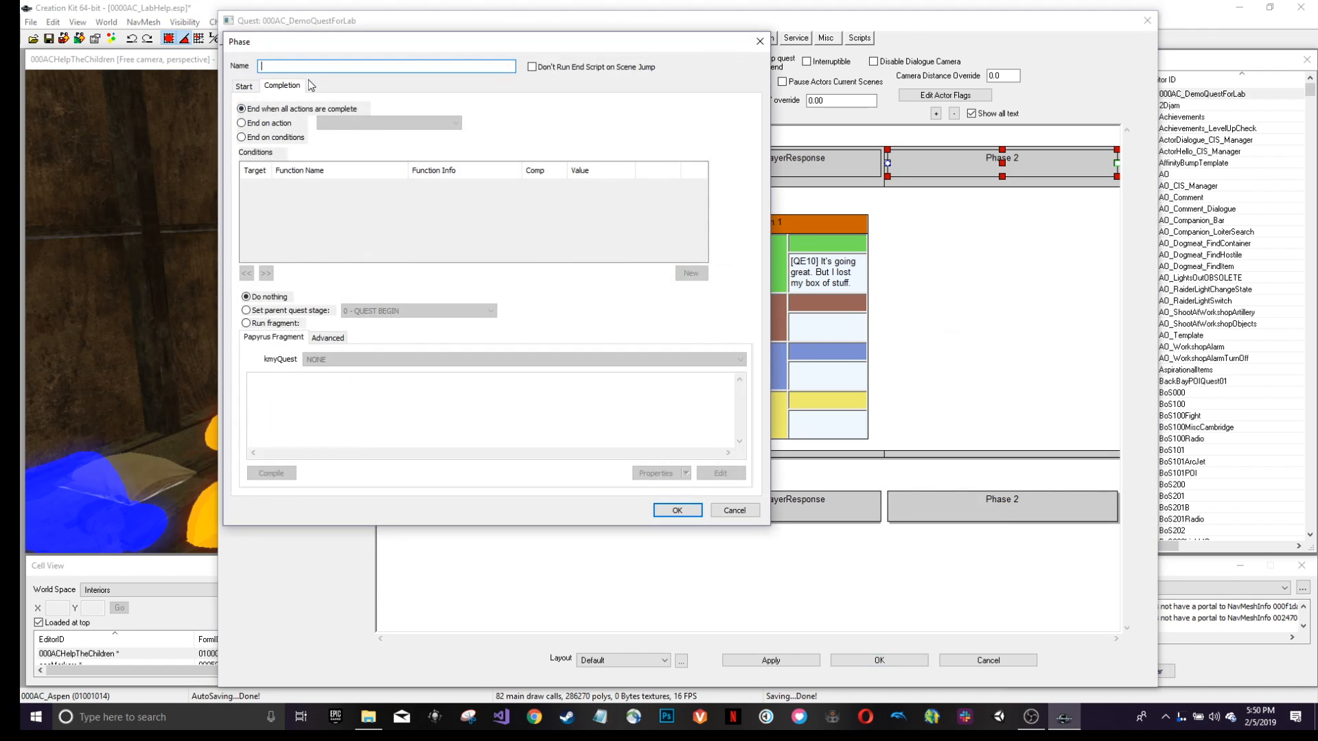
type("Restart")
left_click(677, 510)
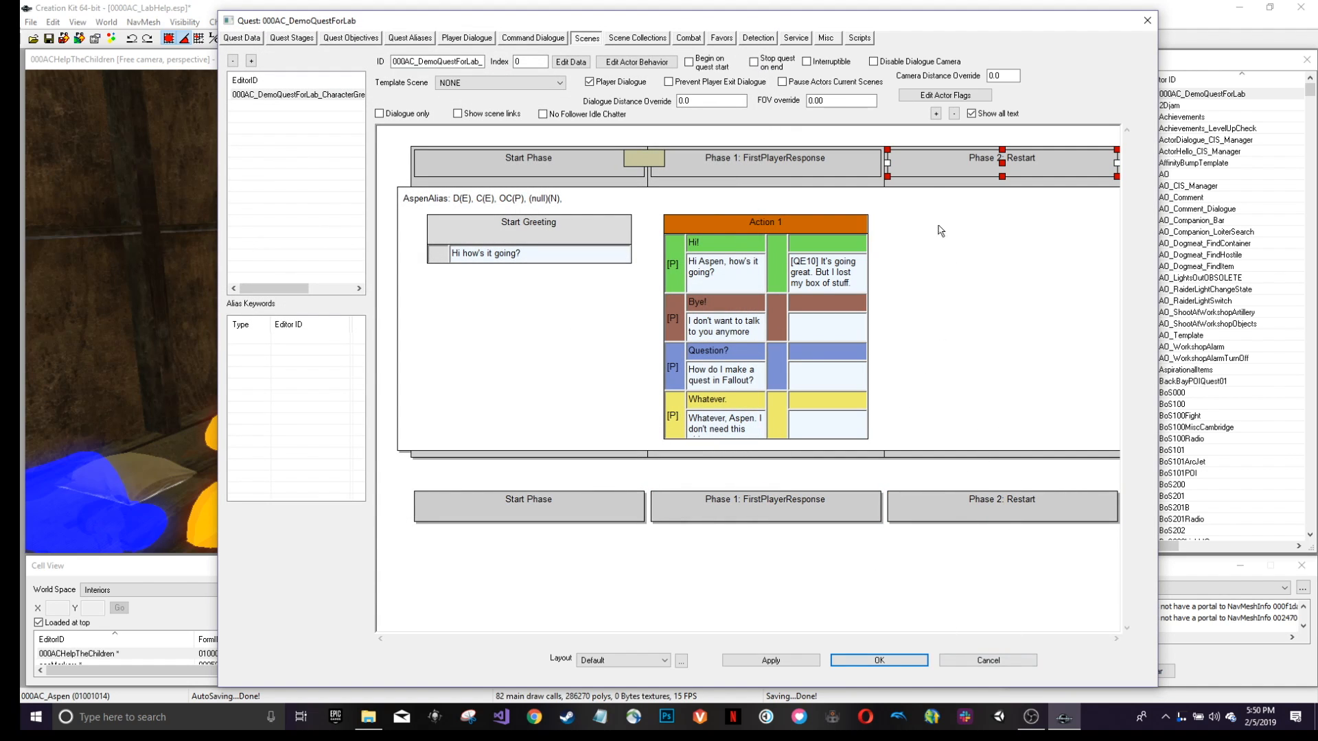
Widen and reposition the quest window to give the scene layout more room.
left_click_drag(960, 591, 882, 576)
left_click_drag(733, 533, 759, 520)
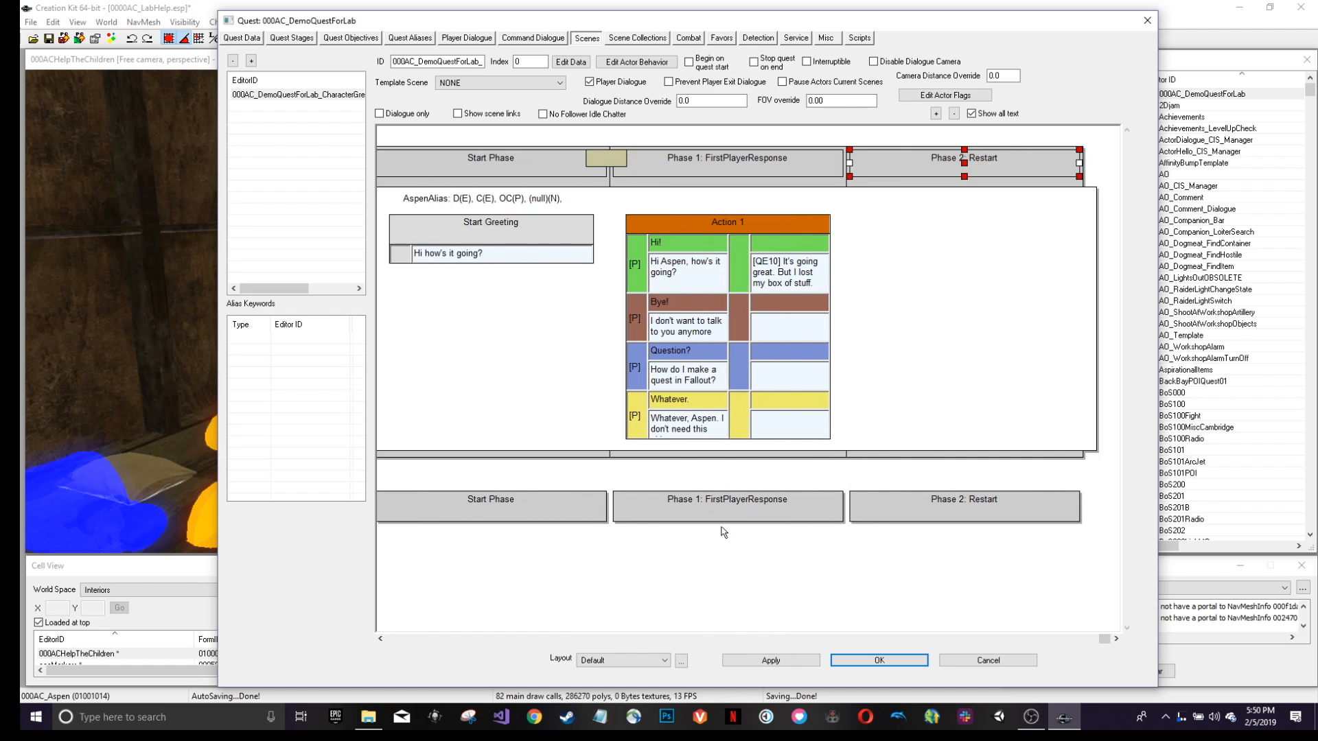
left_click_drag(785, 14, 758, 4)
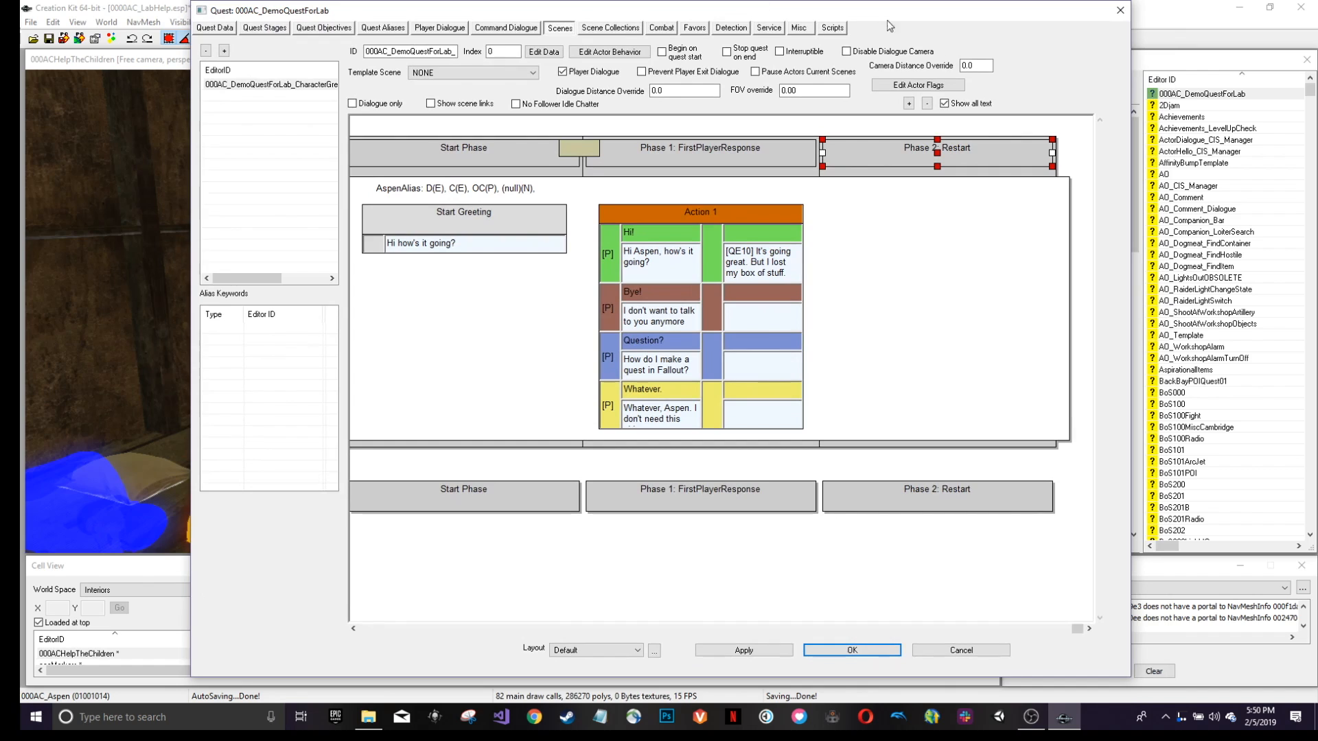
left_click_drag(1130, 288, 1281, 280)
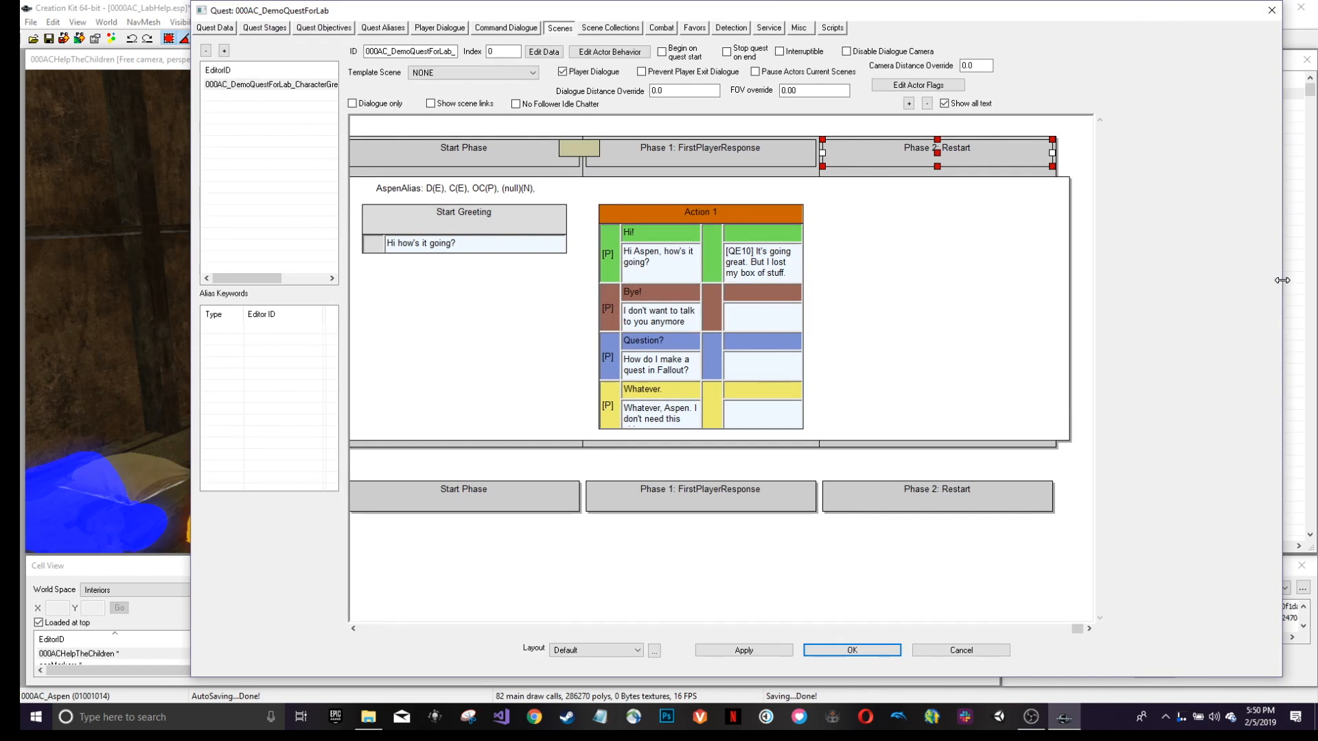
left_click_drag(586, 14, 464, 21)
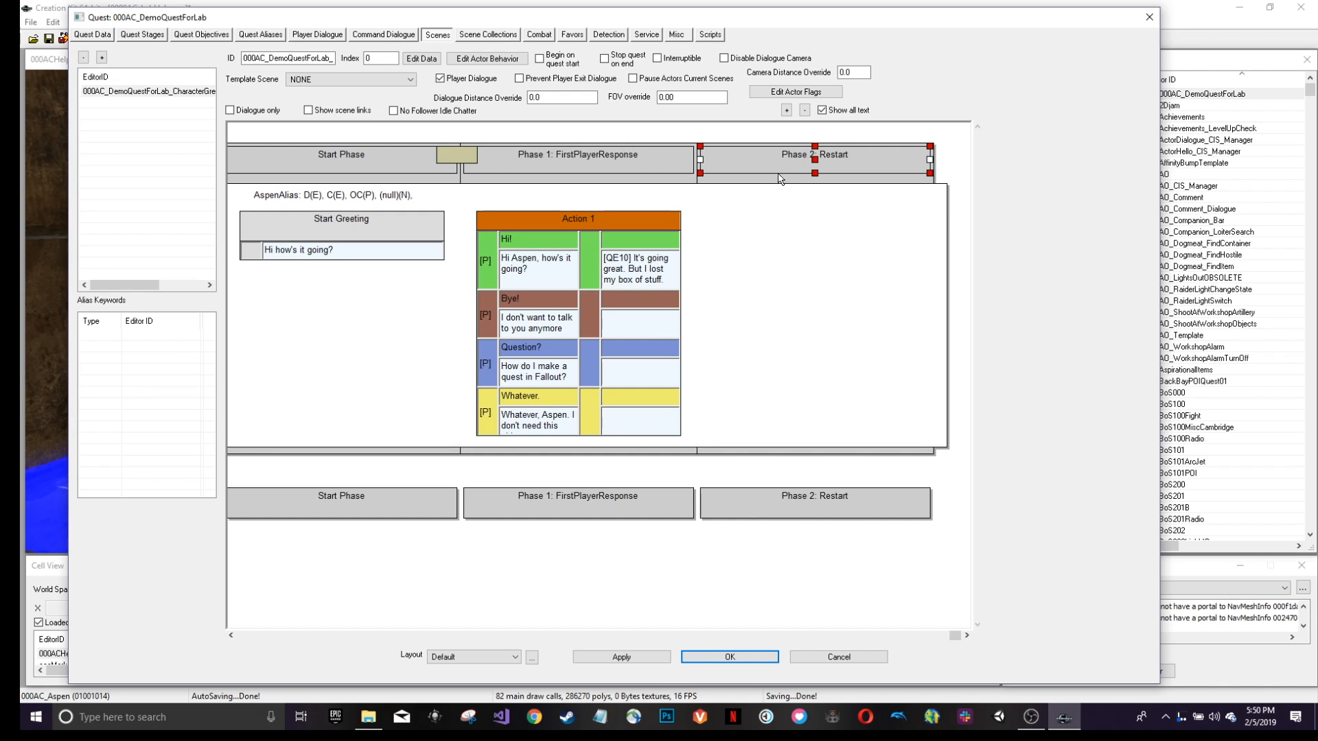
Create a Start Scene action for AspenAlias in the Restart phase, keeping its default settings.
left_click(751, 515)
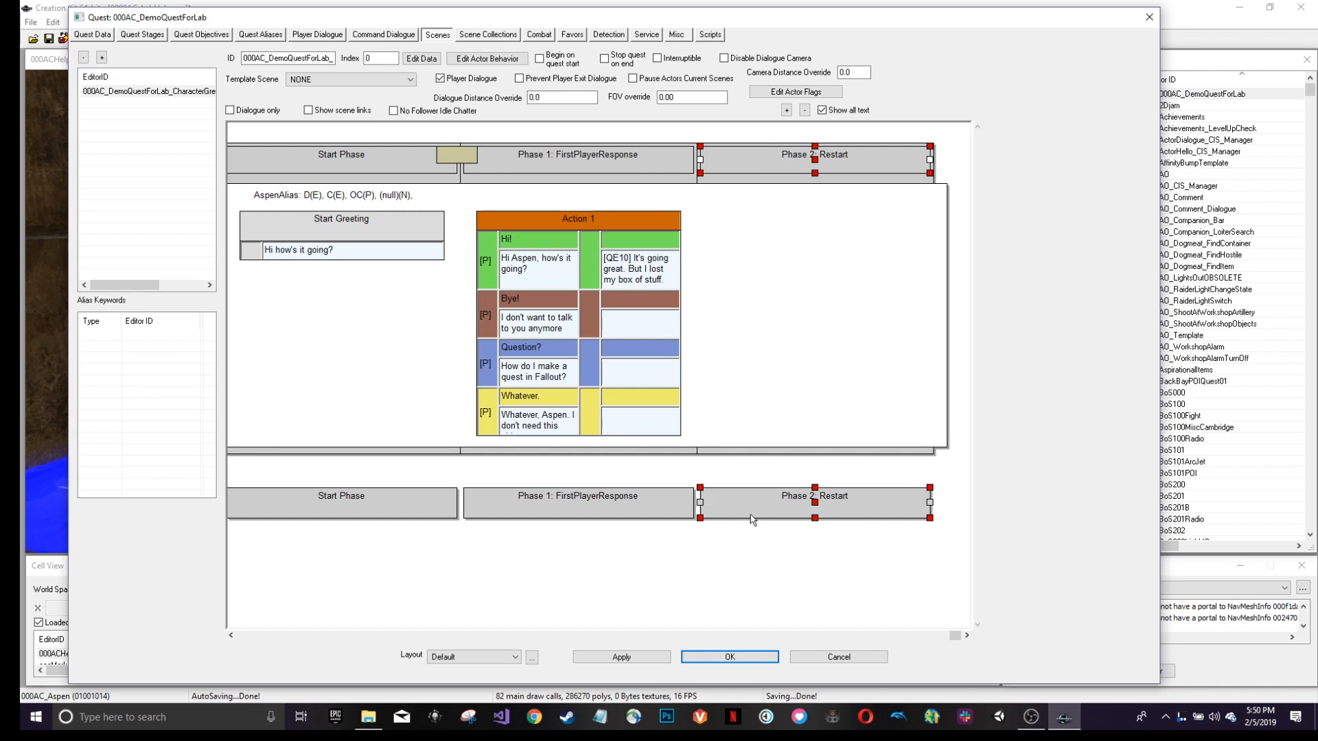
right_click(777, 365)
mouse_move(789, 417)
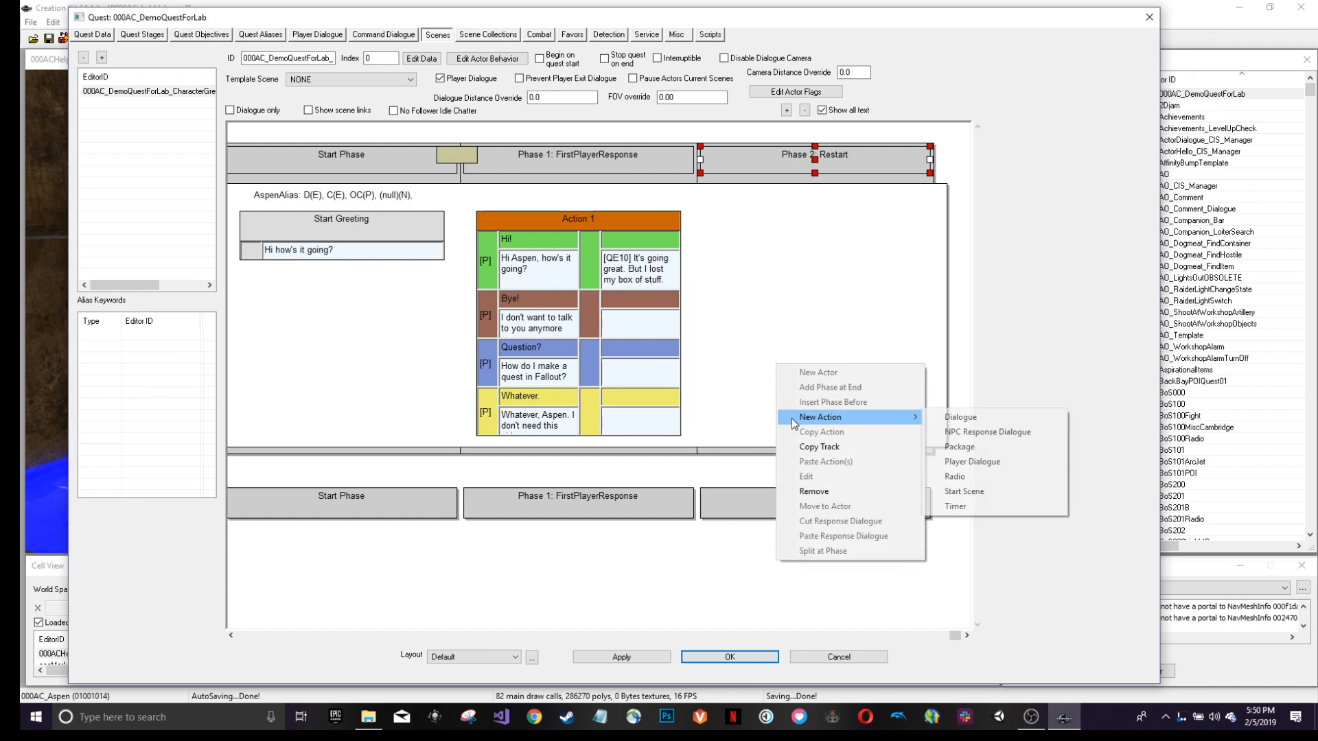
left_click(980, 496)
left_click_drag(788, 331, 759, 262)
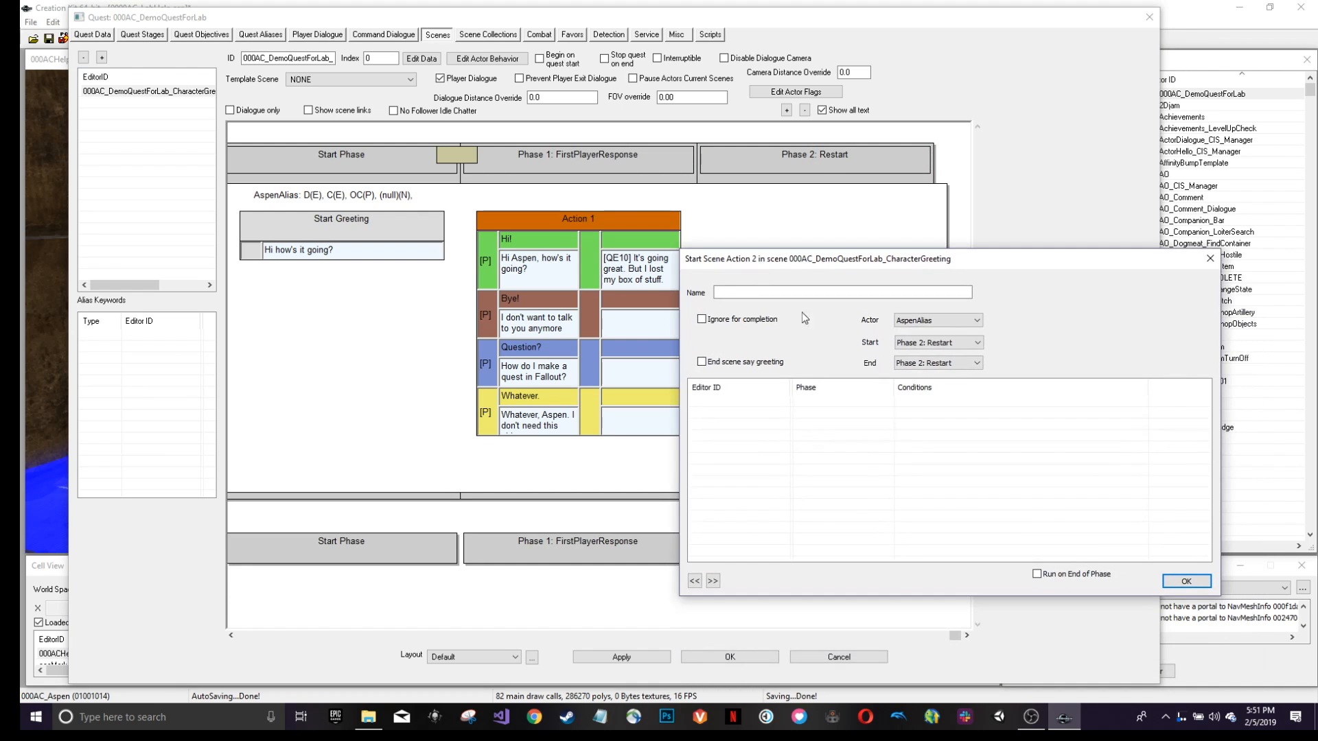
left_click(1184, 582)
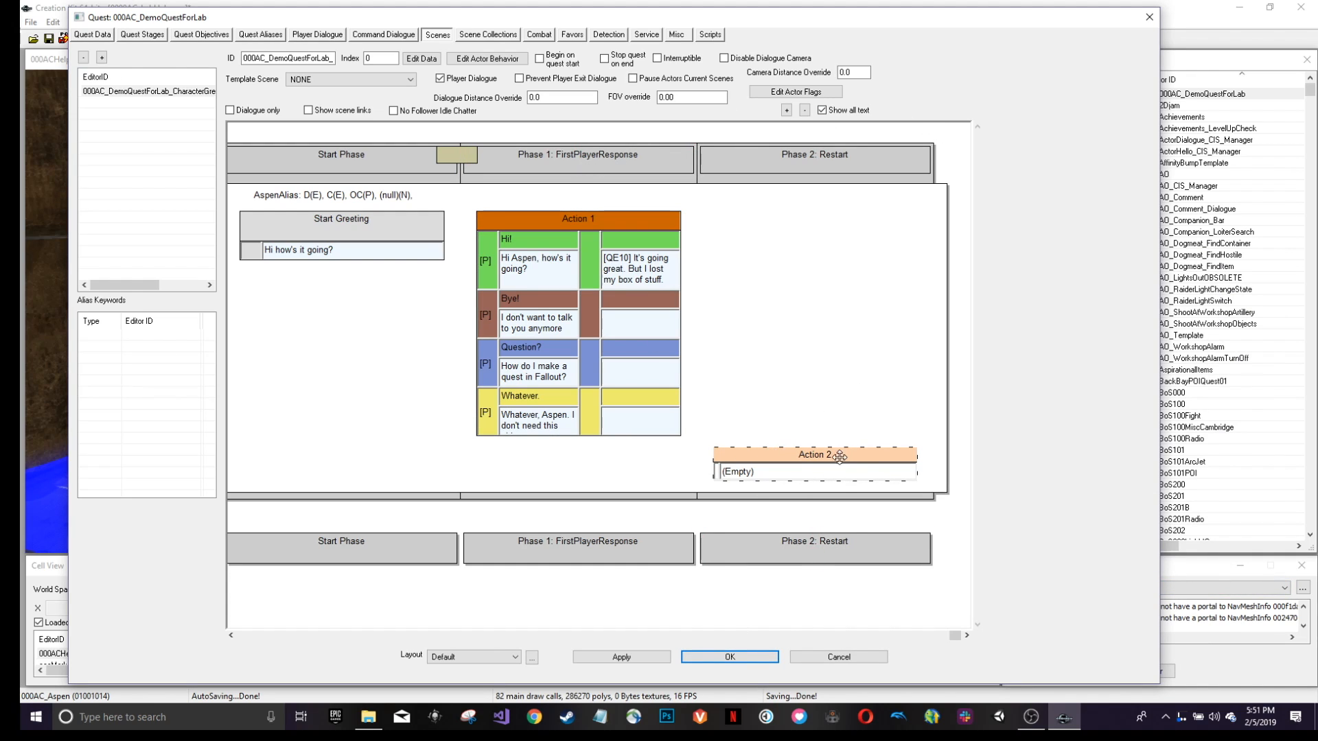
Save the quest edits to the plugin and reopen the Restart phase's Start Scene action in 000AC_DemoQuestForLab.
left_click(762, 659)
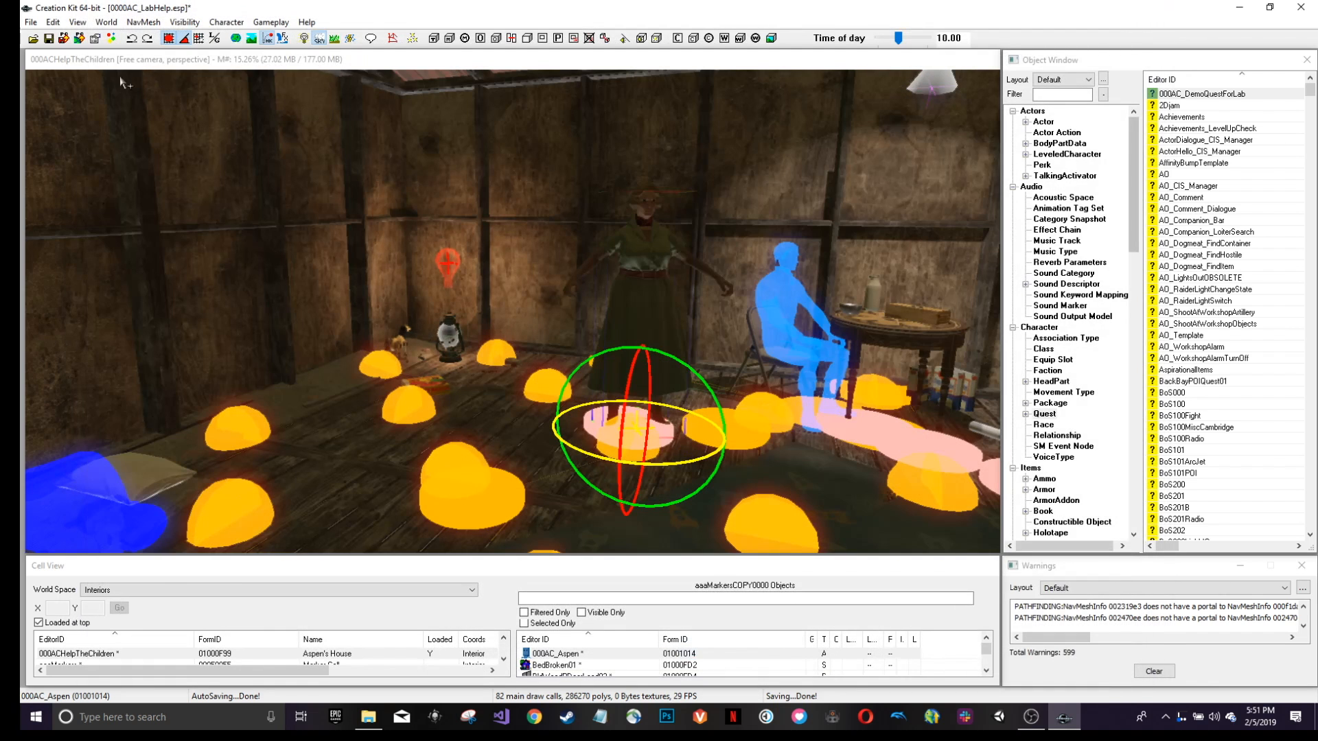
left_click(64, 38)
left_click(1218, 96)
double_click(1218, 96)
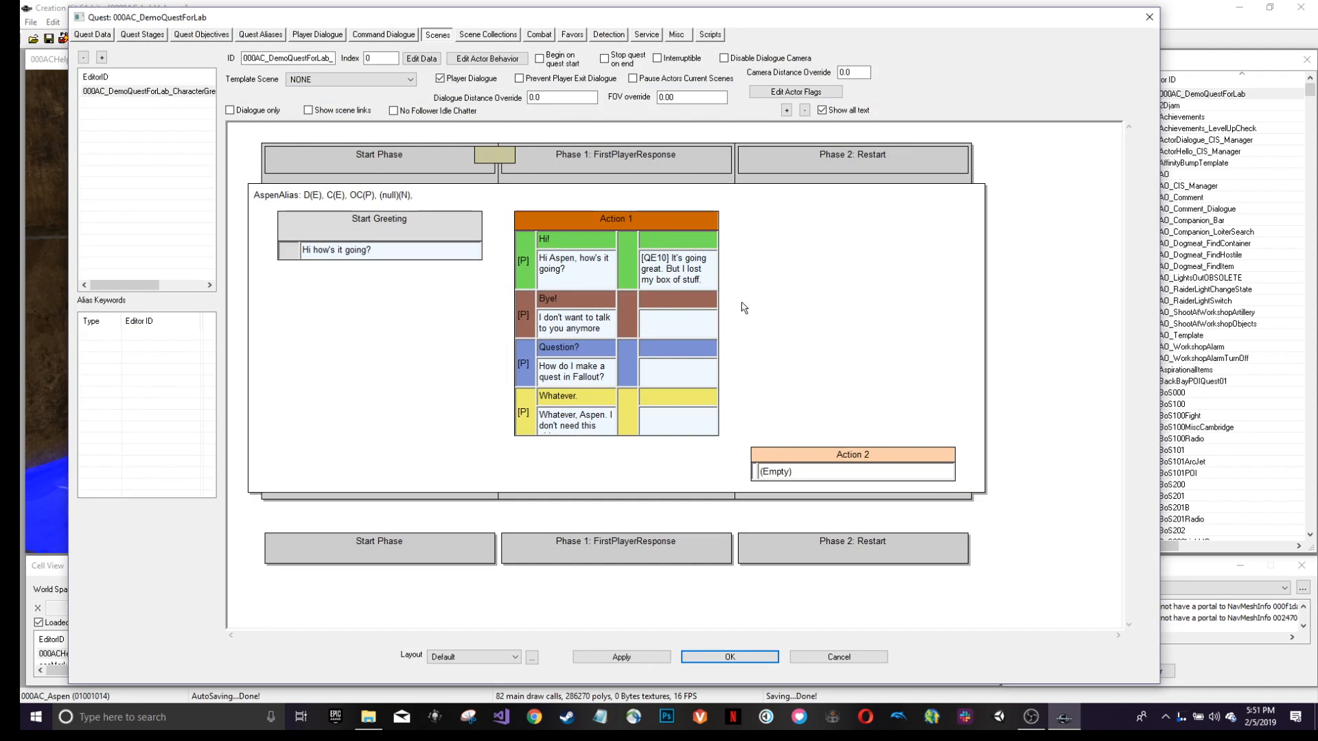
double_click(833, 471)
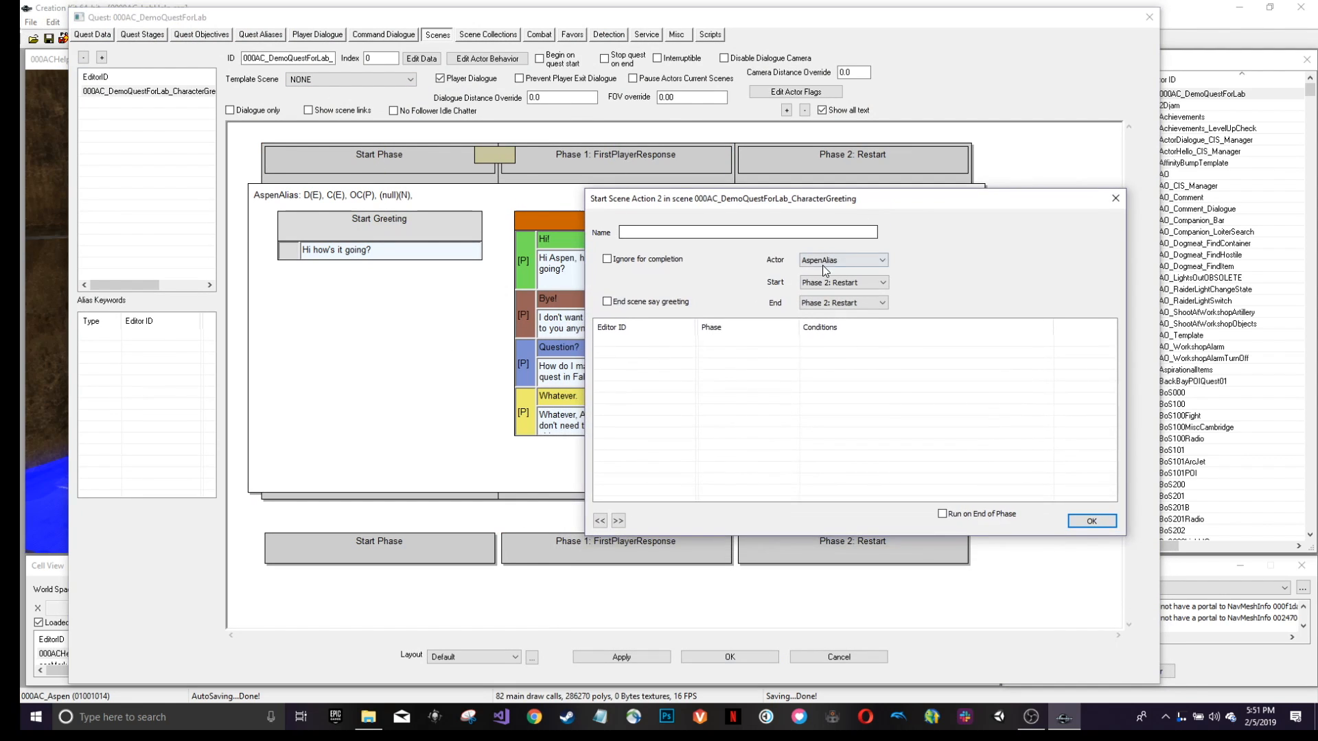
right_click(673, 343)
left_click(687, 350)
left_click(580, 248)
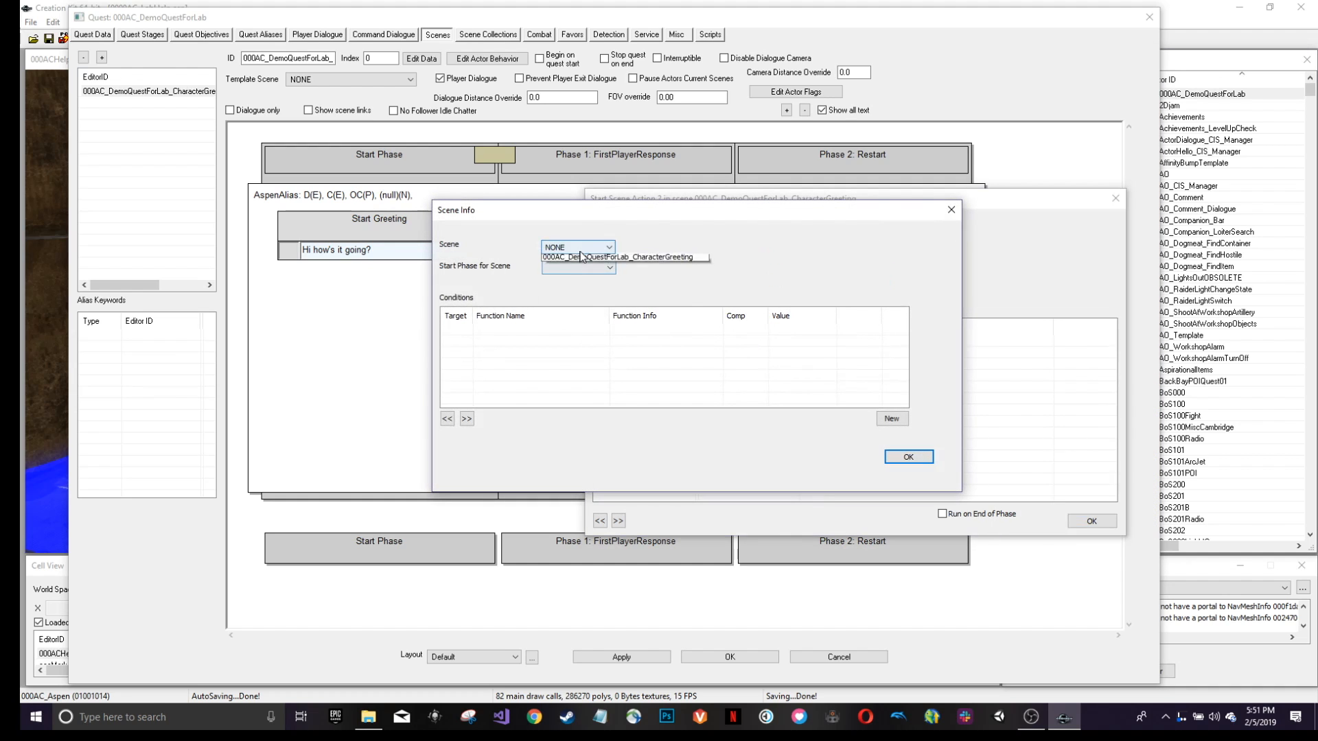
left_click(924, 461)
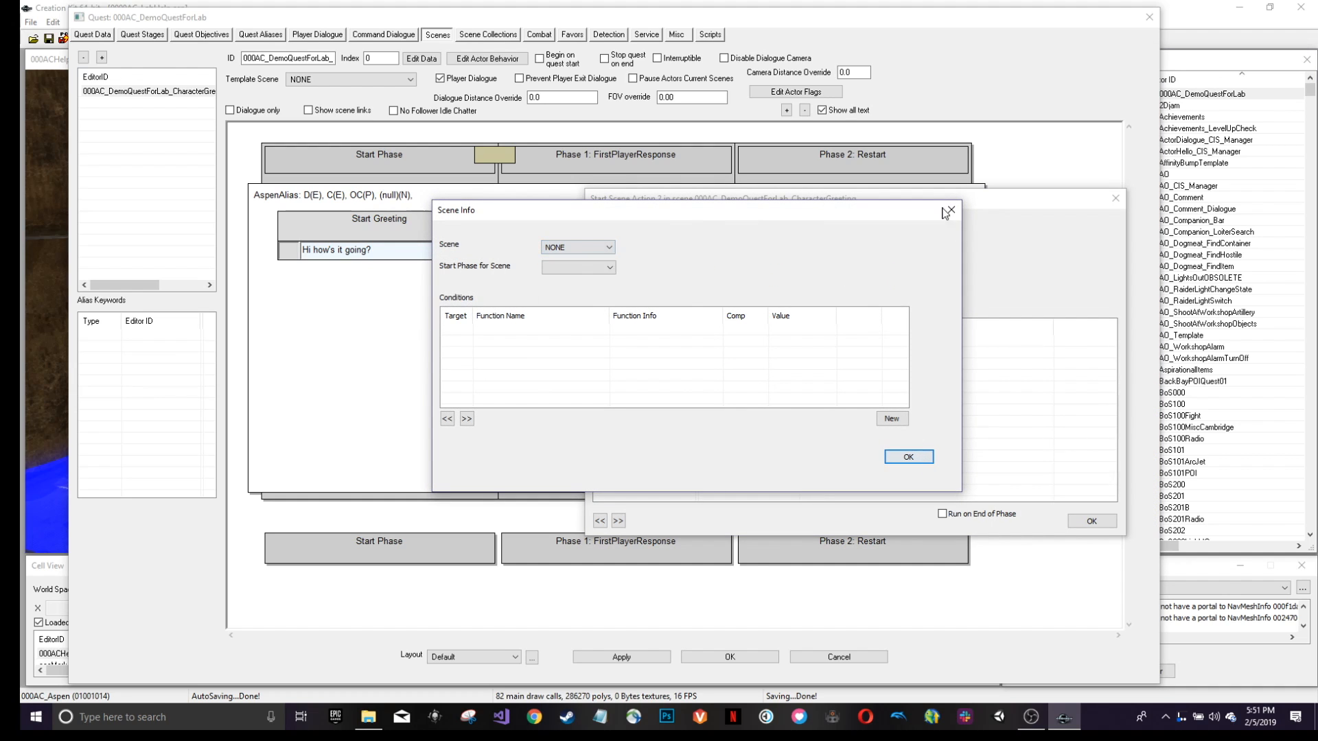
left_click(923, 461)
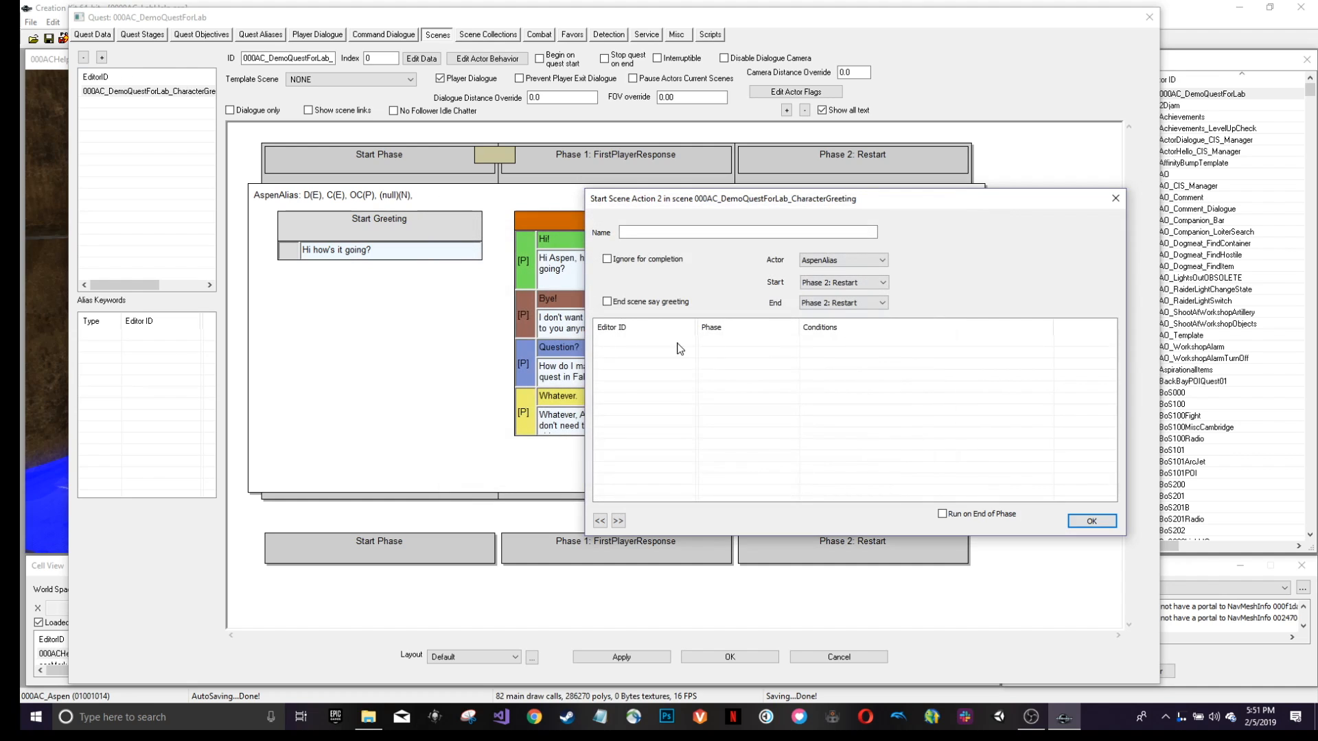
Add an entry to the Start Scene action that starts 000AC_DemoQuestForLab_CharacterGreeting at phase FirstPlayerResponse.
right_click(625, 345)
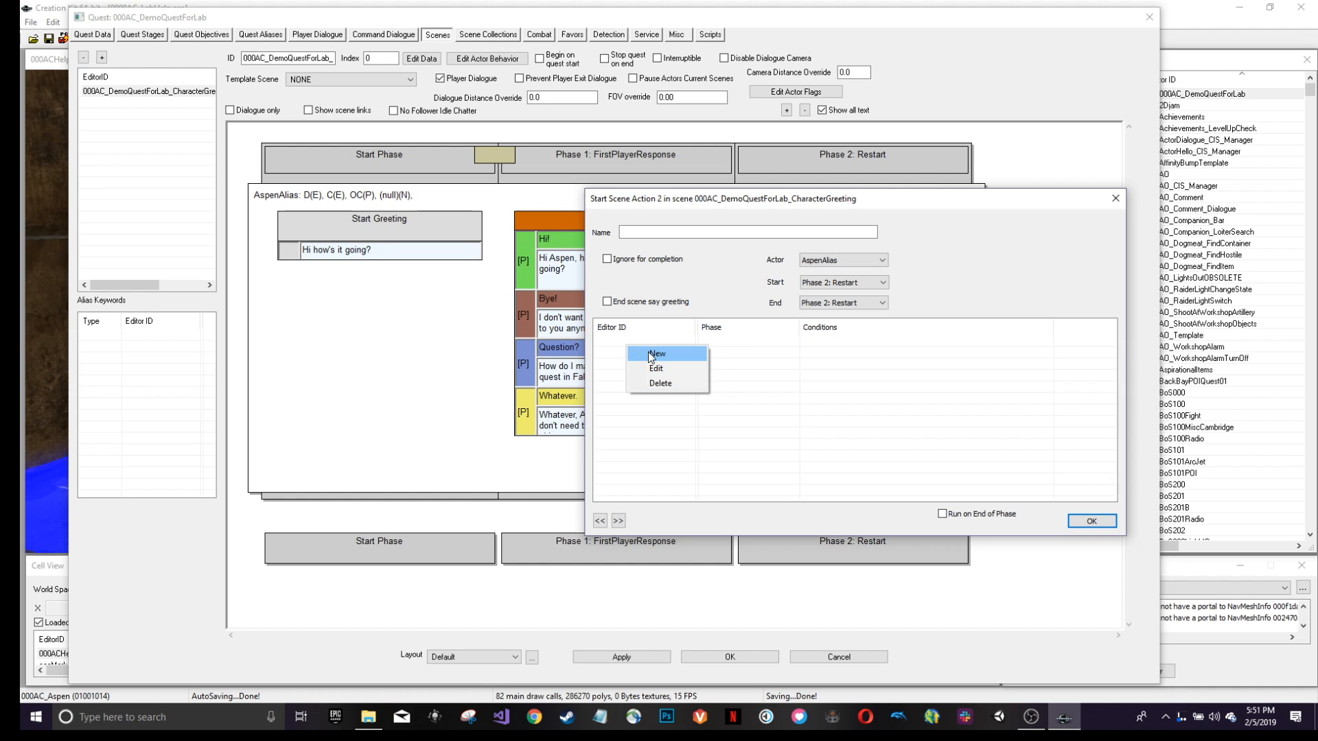
left_click(650, 353)
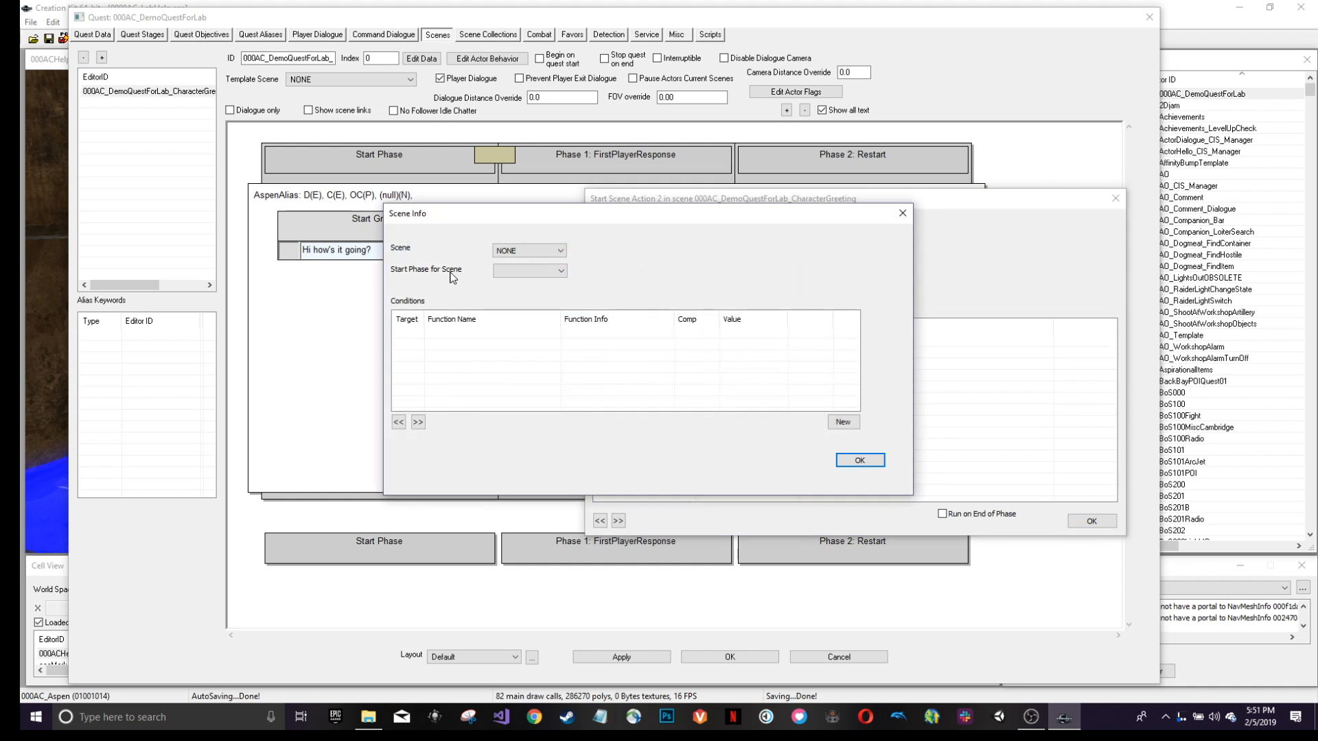
left_click(517, 254)
left_click(529, 263)
left_click(530, 271)
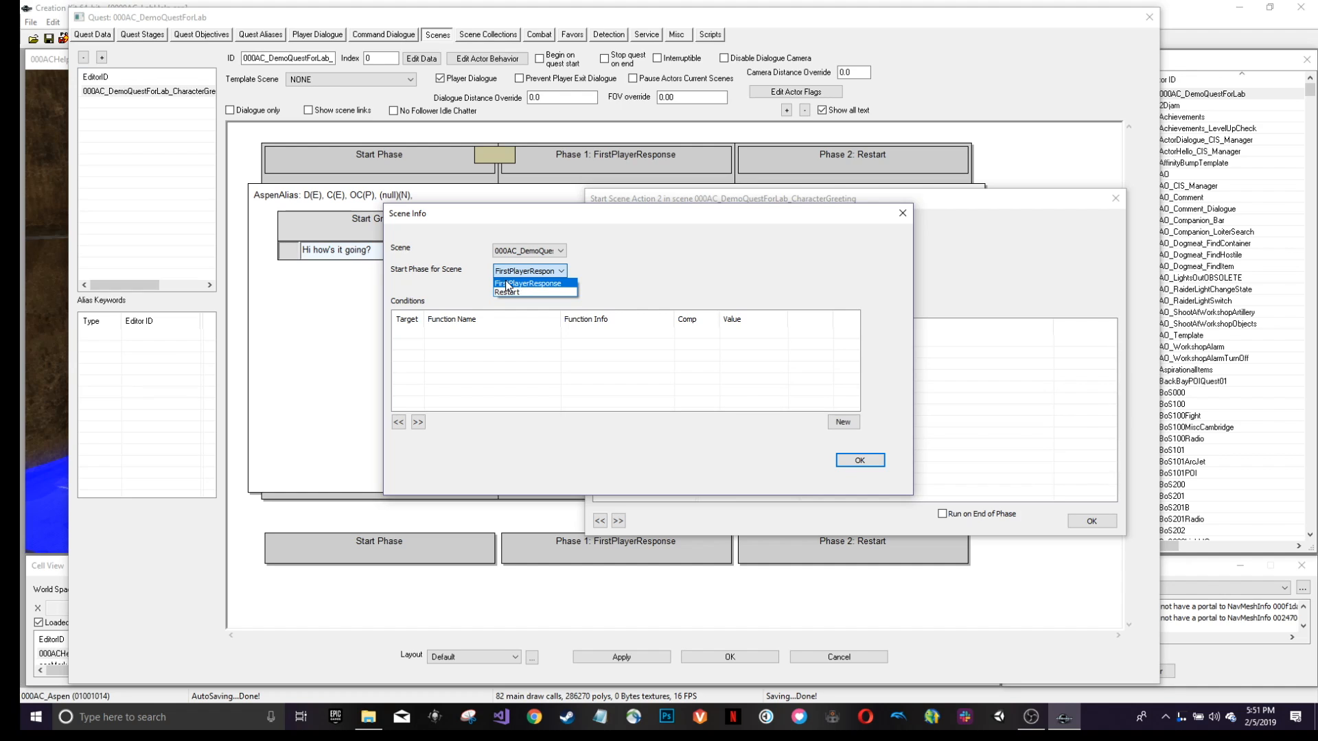
left_click(506, 283)
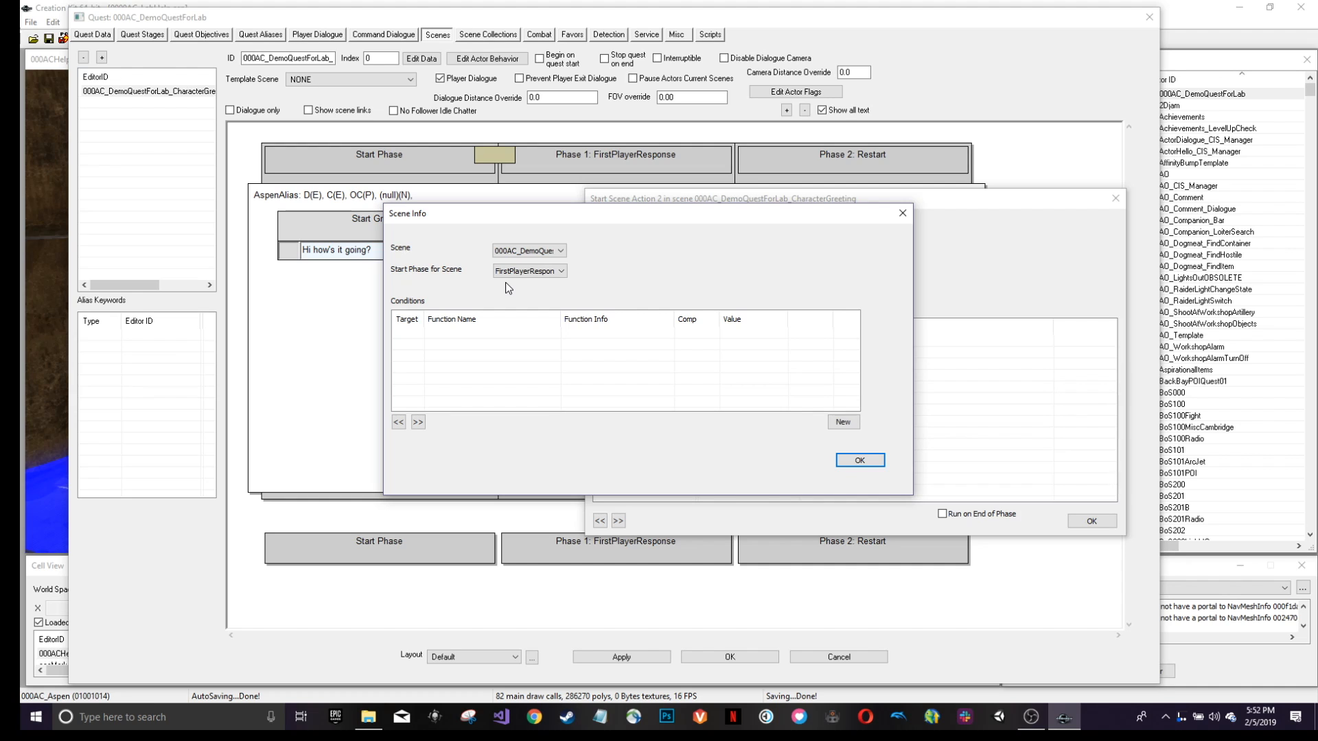
left_click(858, 459)
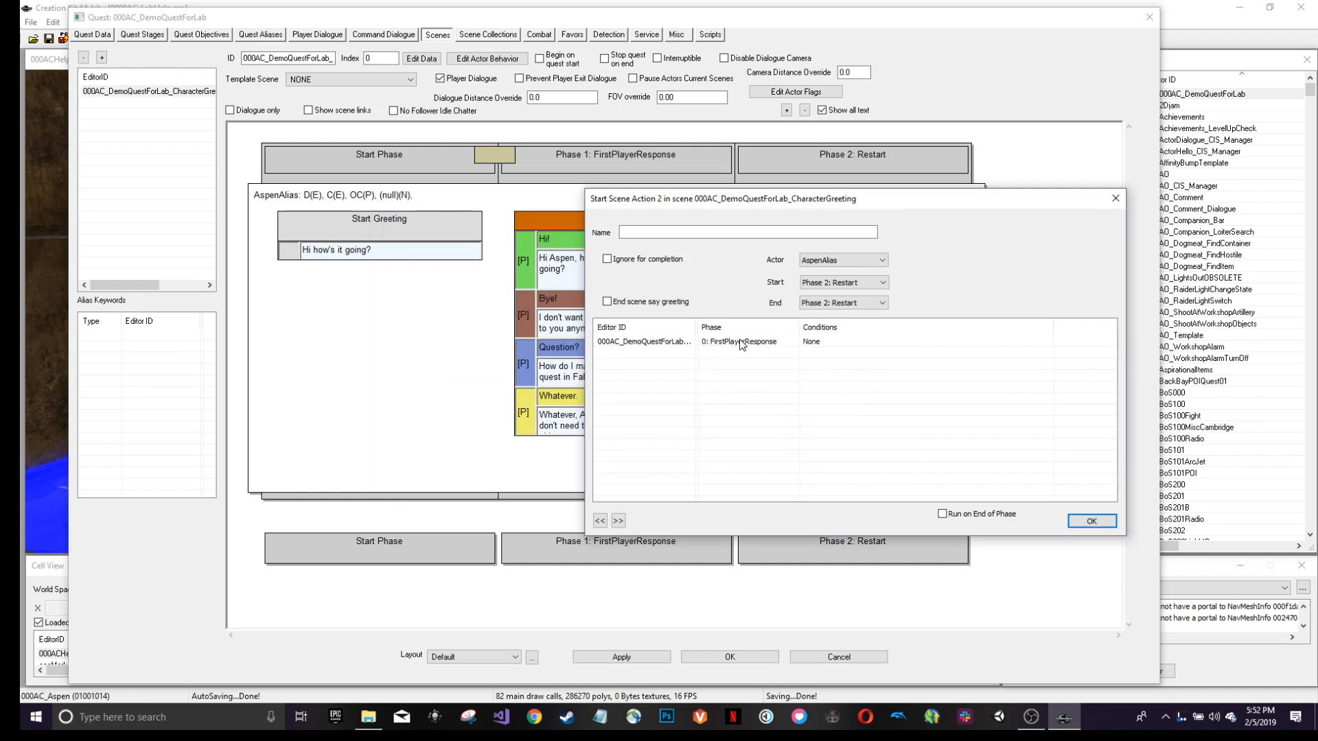
left_click(1084, 521)
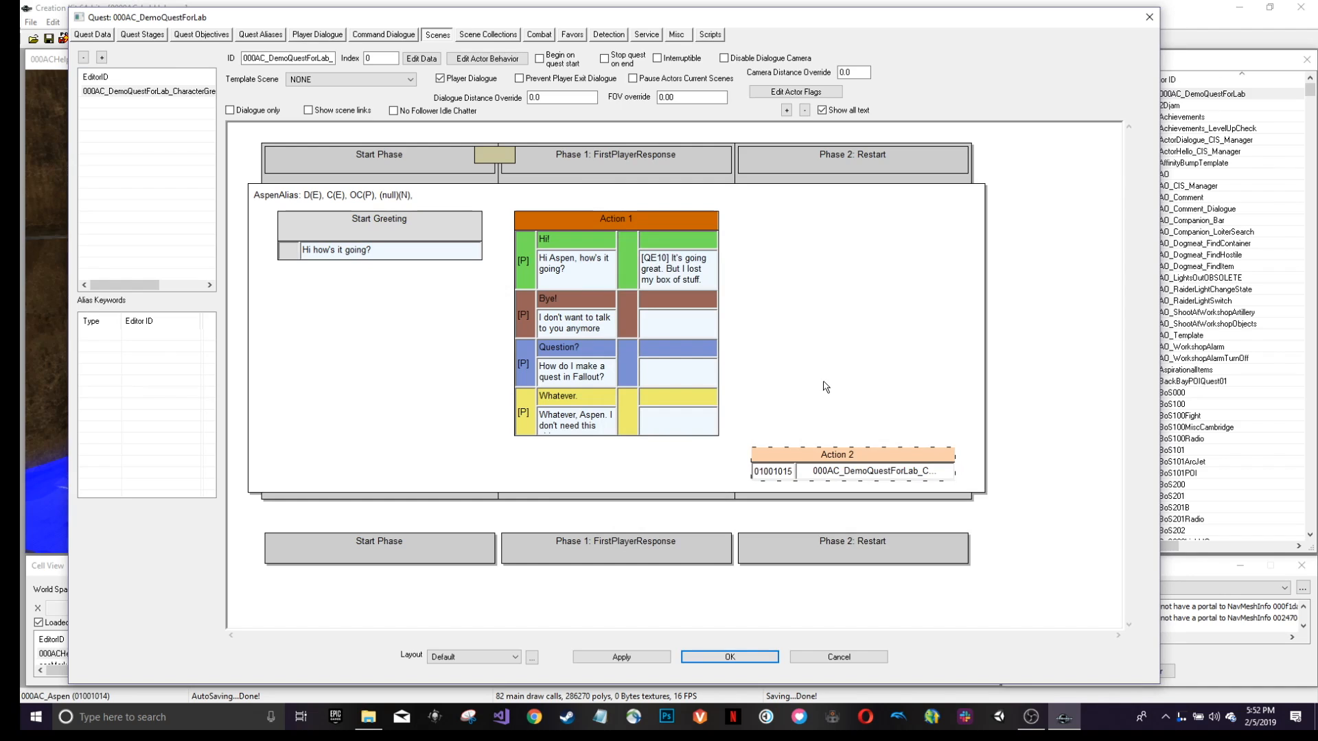
left_click(592, 314)
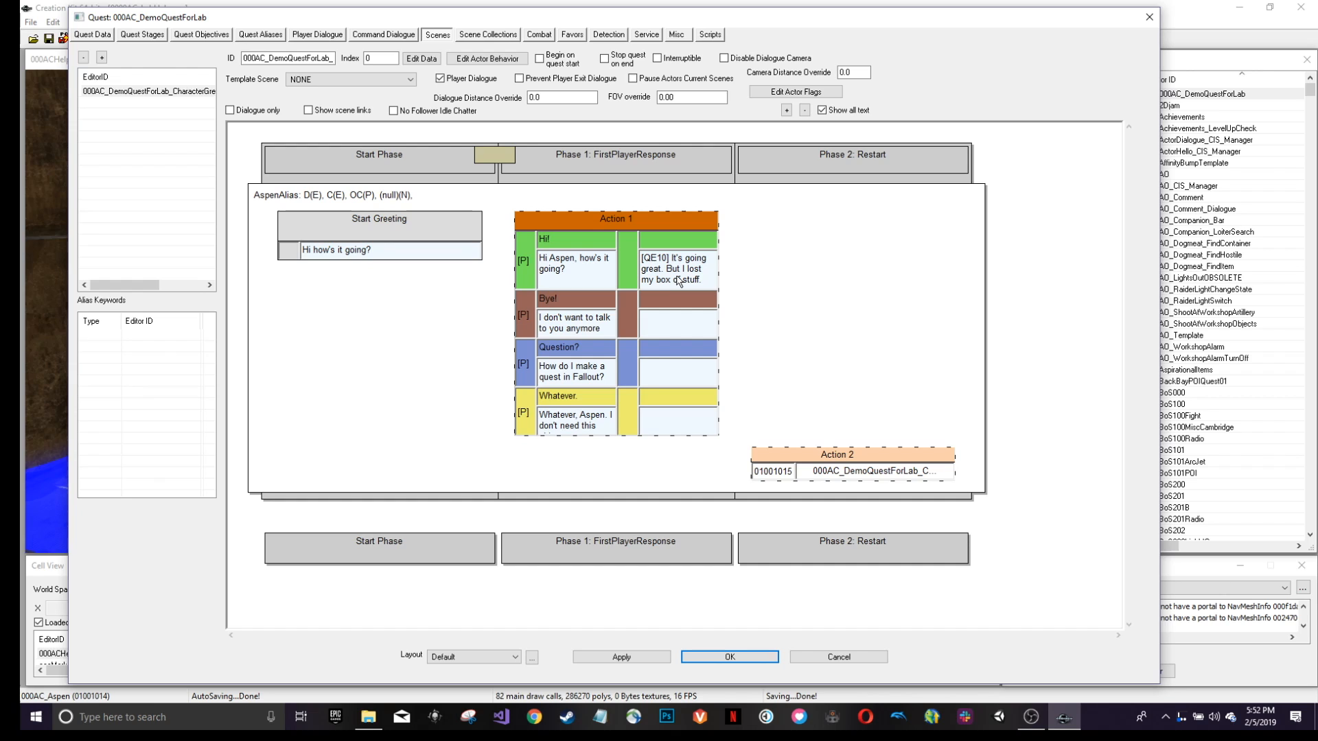
double_click(575, 322)
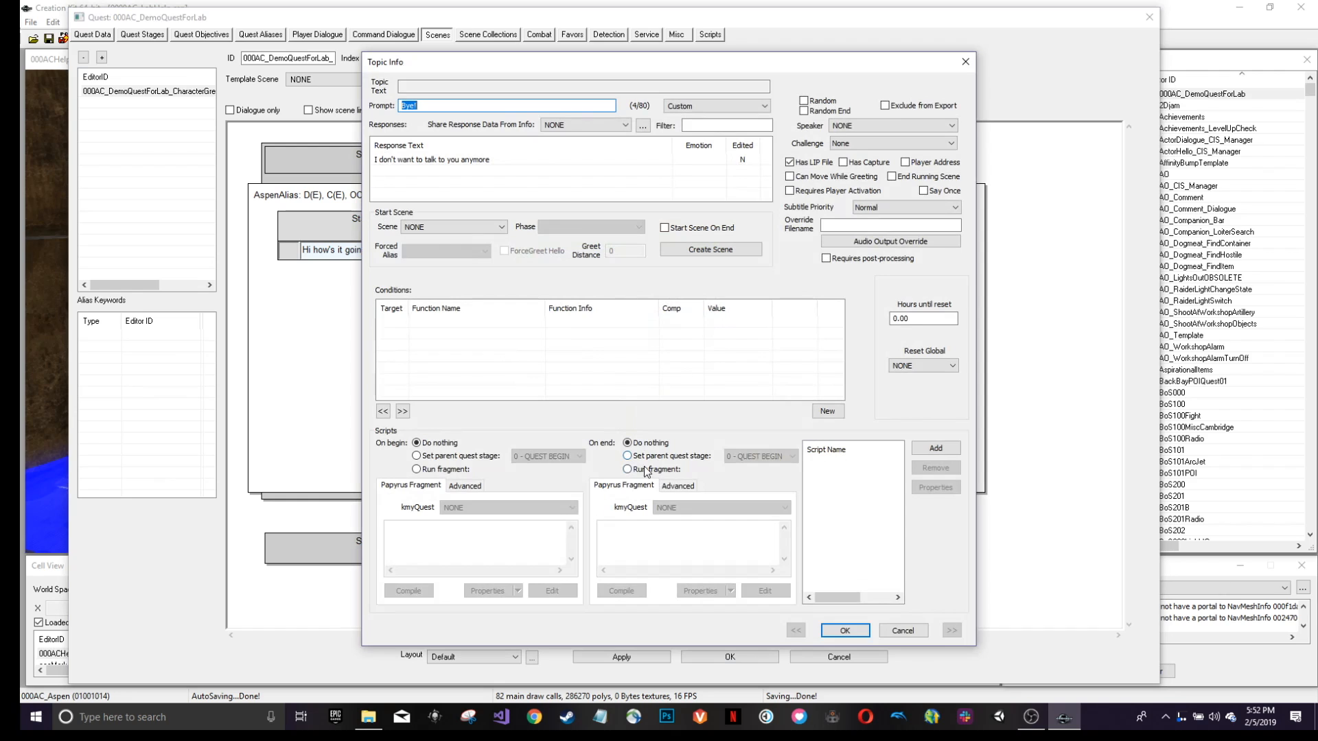
left_click(897, 632)
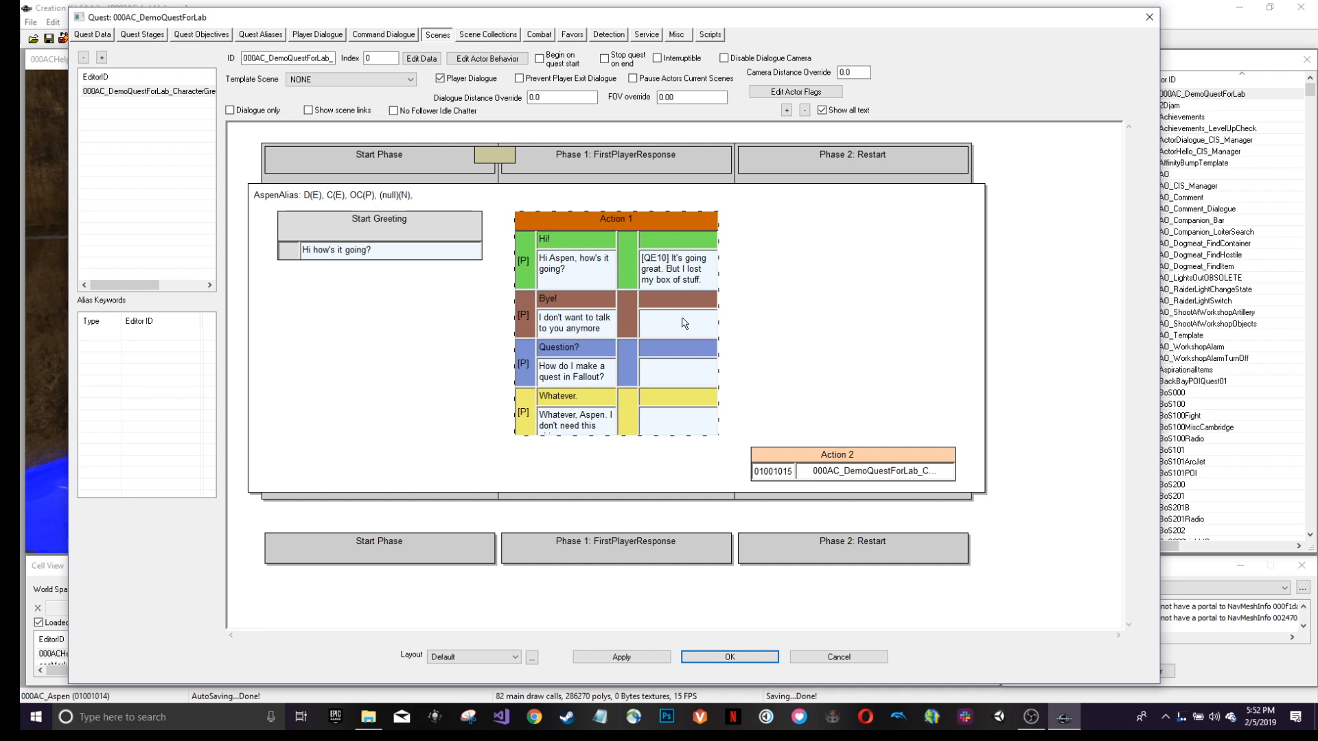
Set the NPC's response to the player's "Bye!" option to "Some crap.".
double_click(676, 327)
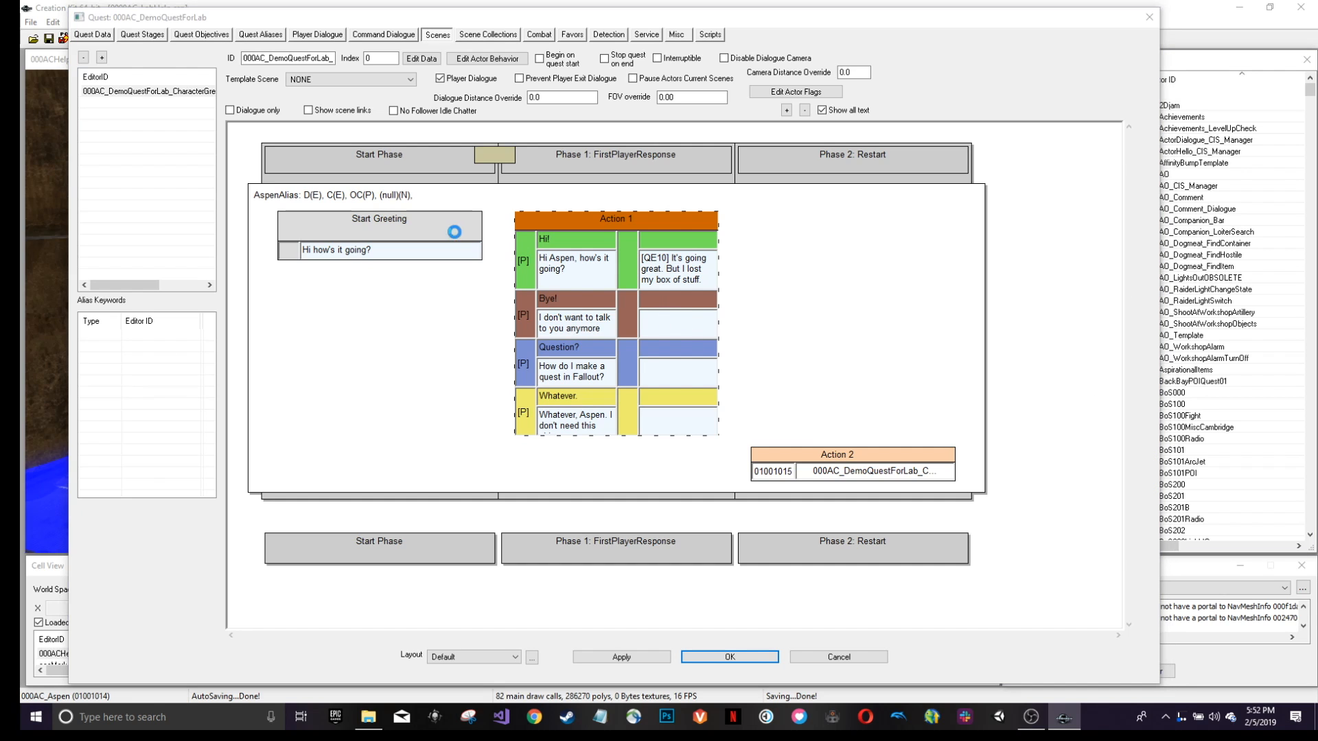
double_click(394, 159)
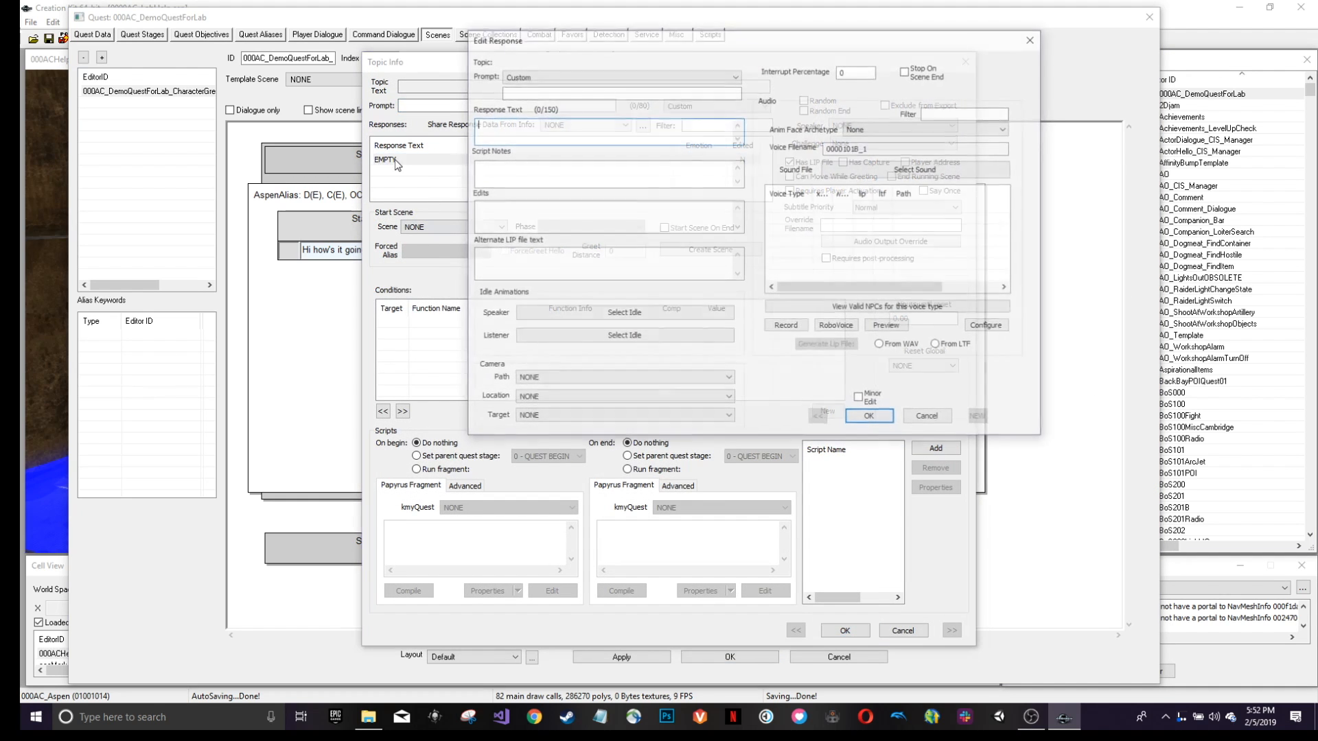
type("Some crap.")
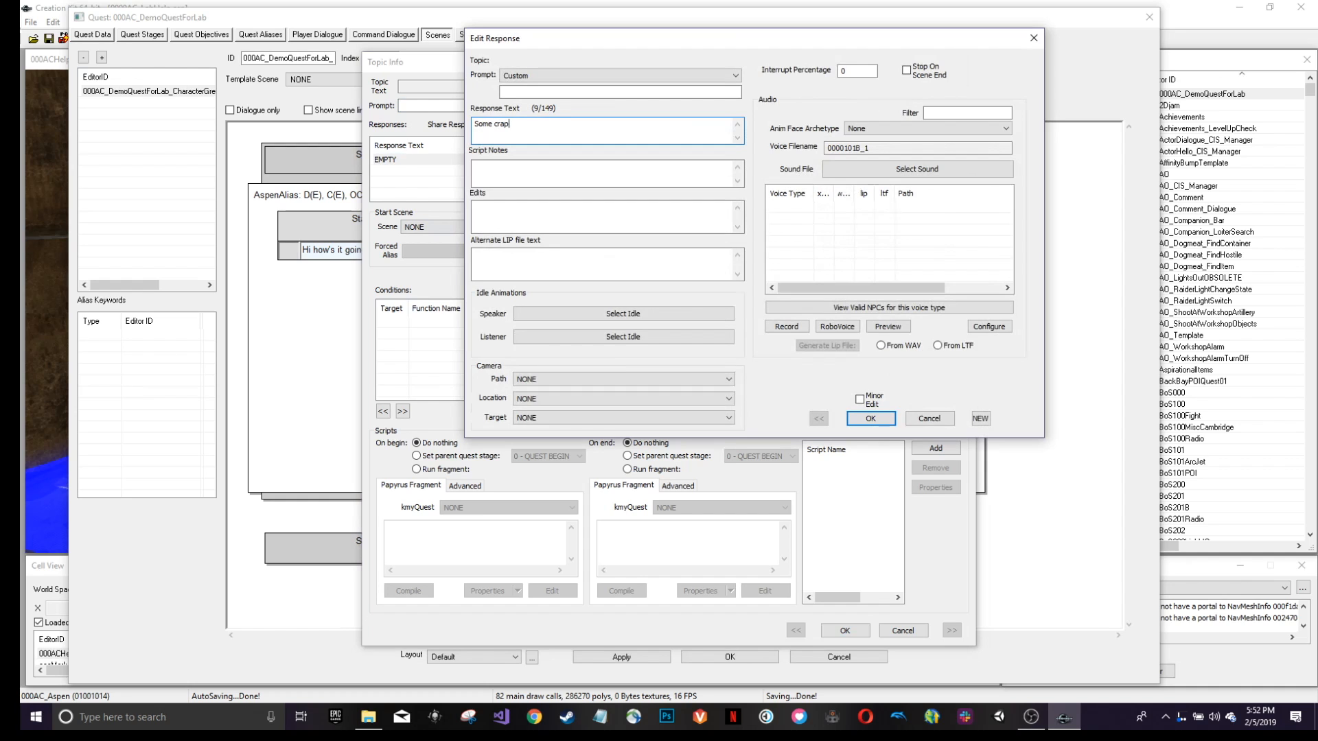
left_click(887, 420)
left_click(845, 629)
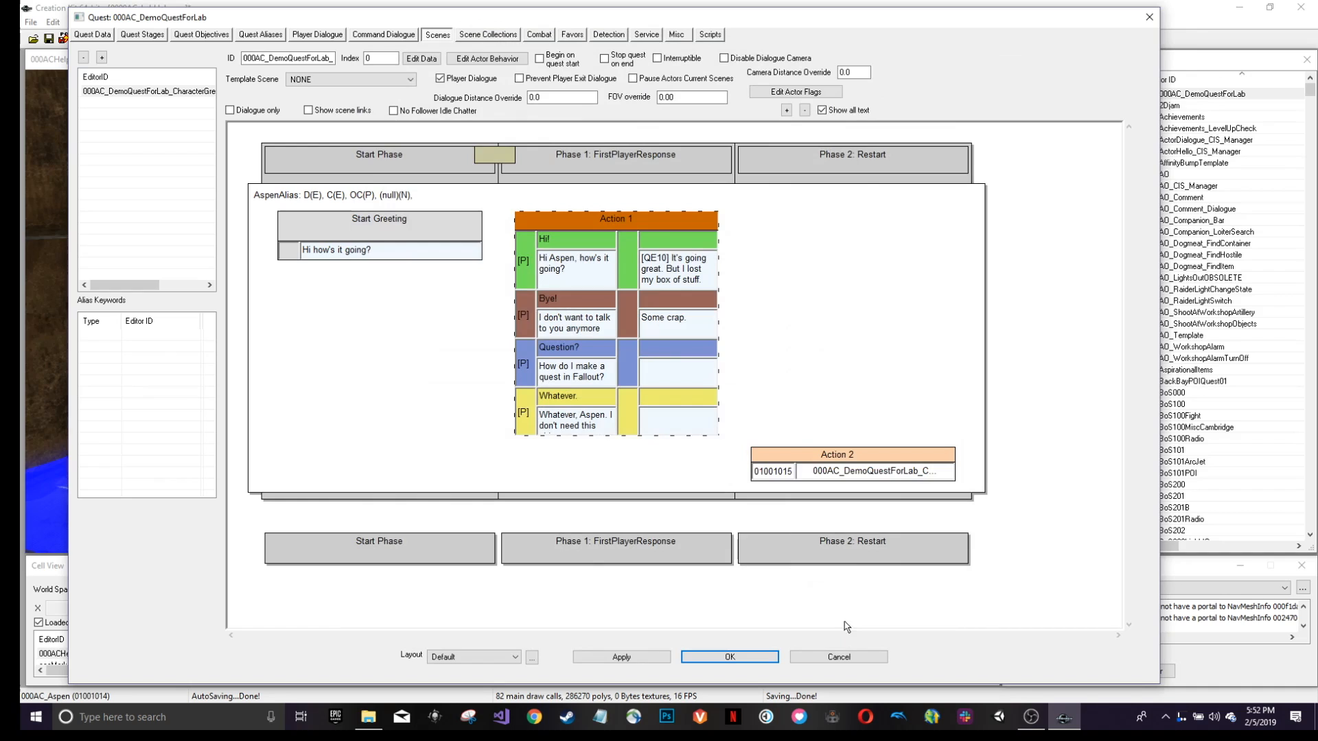
Enable End Running Scene on the NPC's response to the player's "Hi!" option.
left_click(860, 465)
double_click(667, 266)
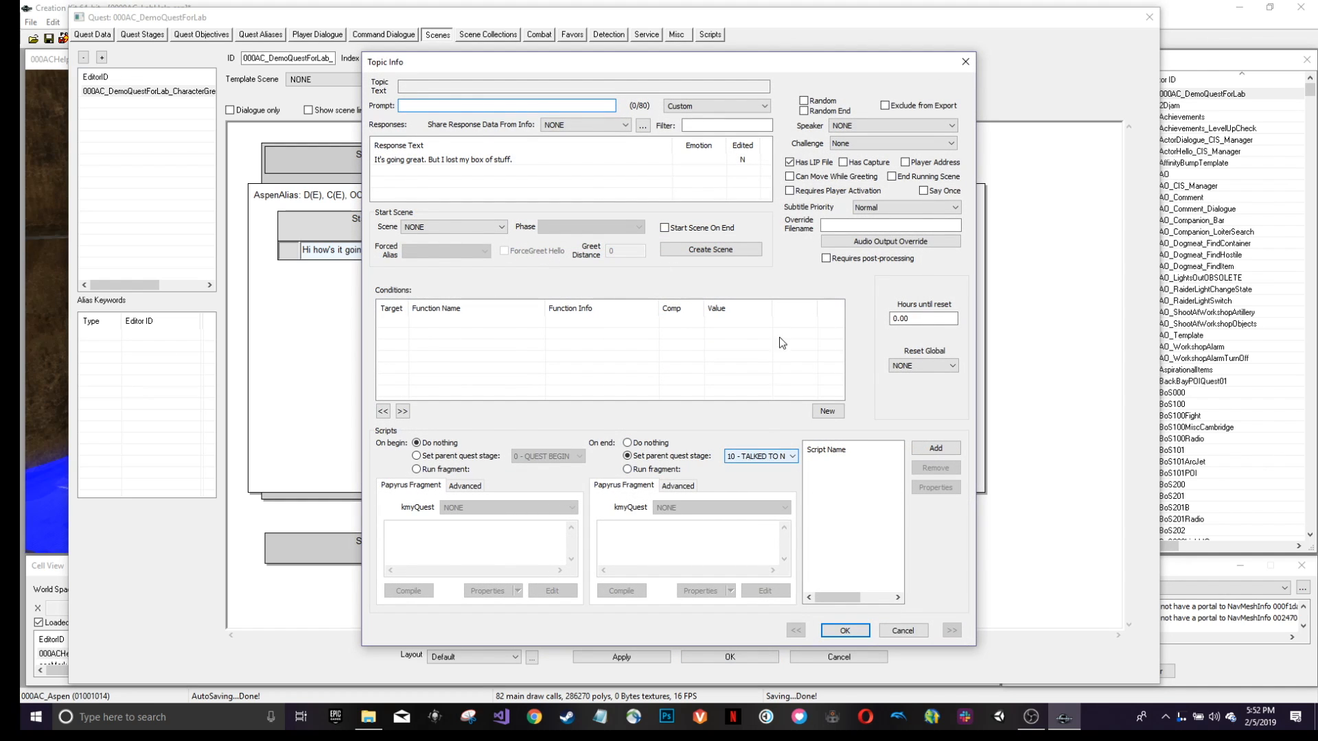
left_click(892, 177)
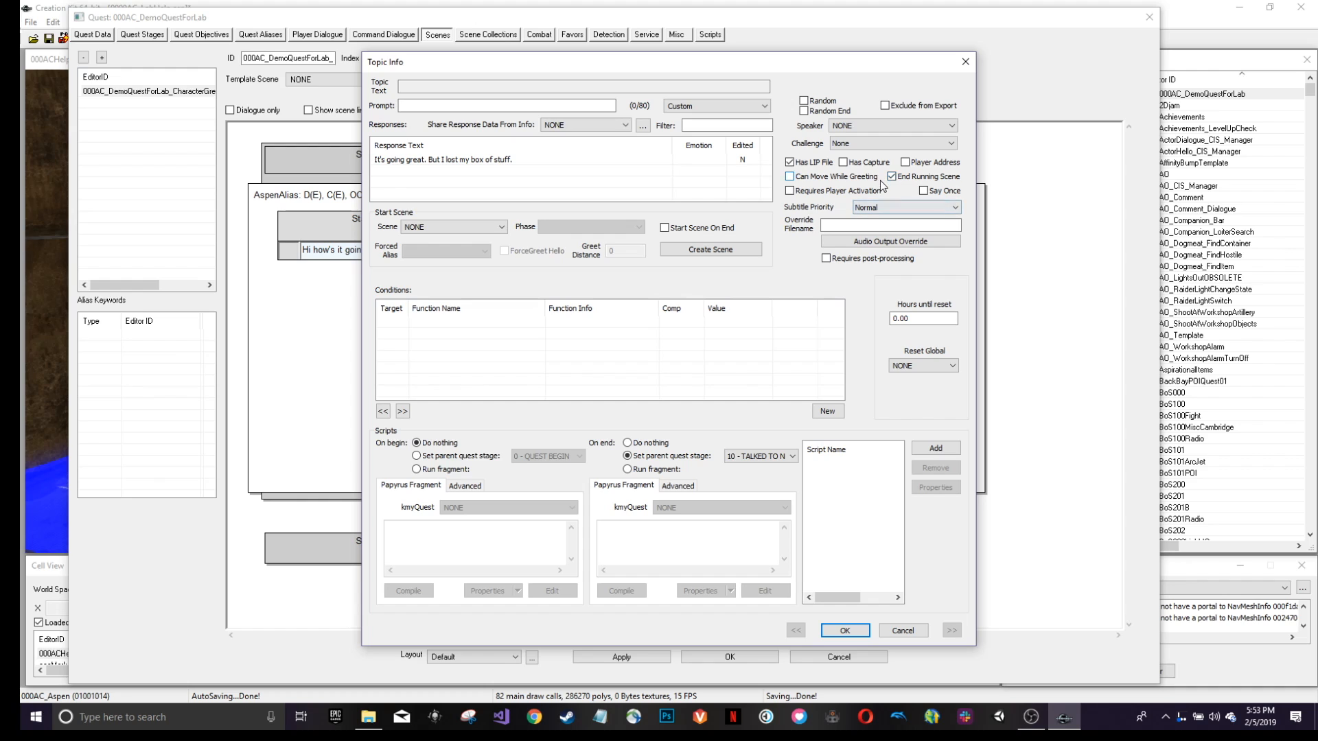
left_click(891, 176)
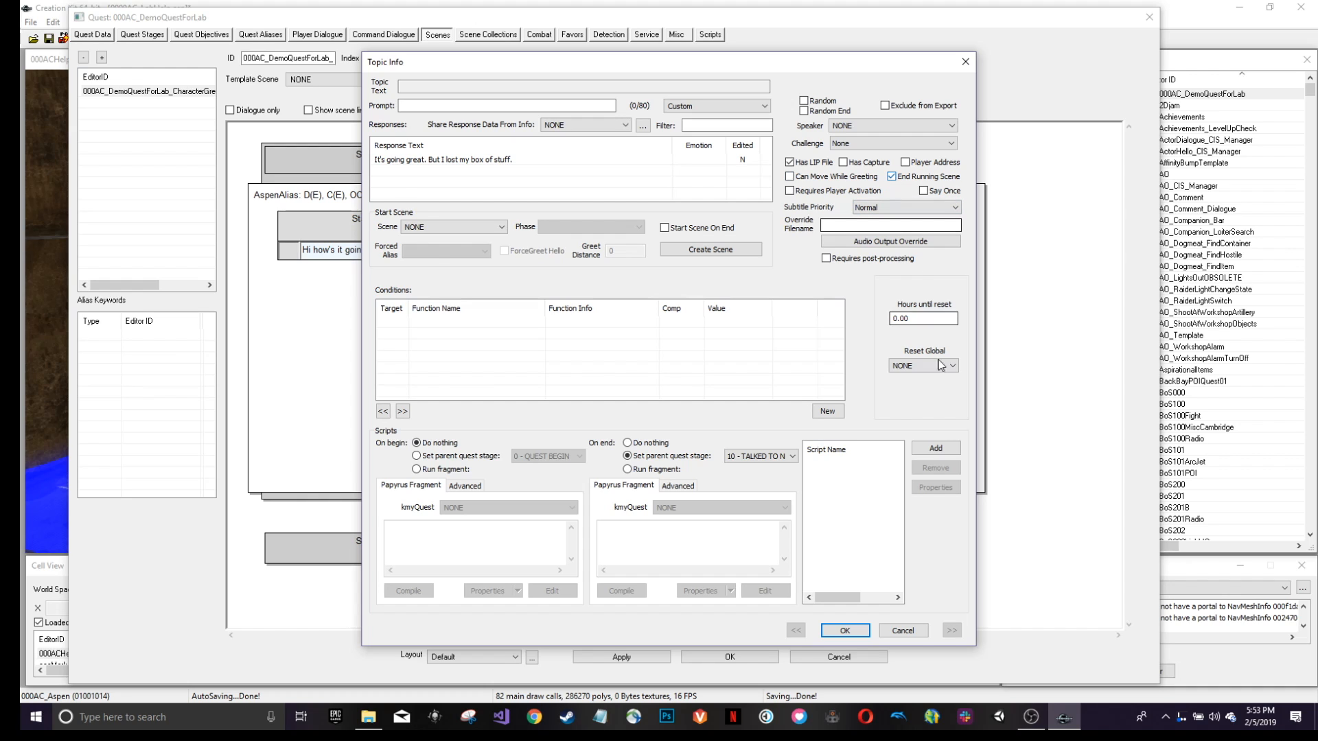
left_click(845, 630)
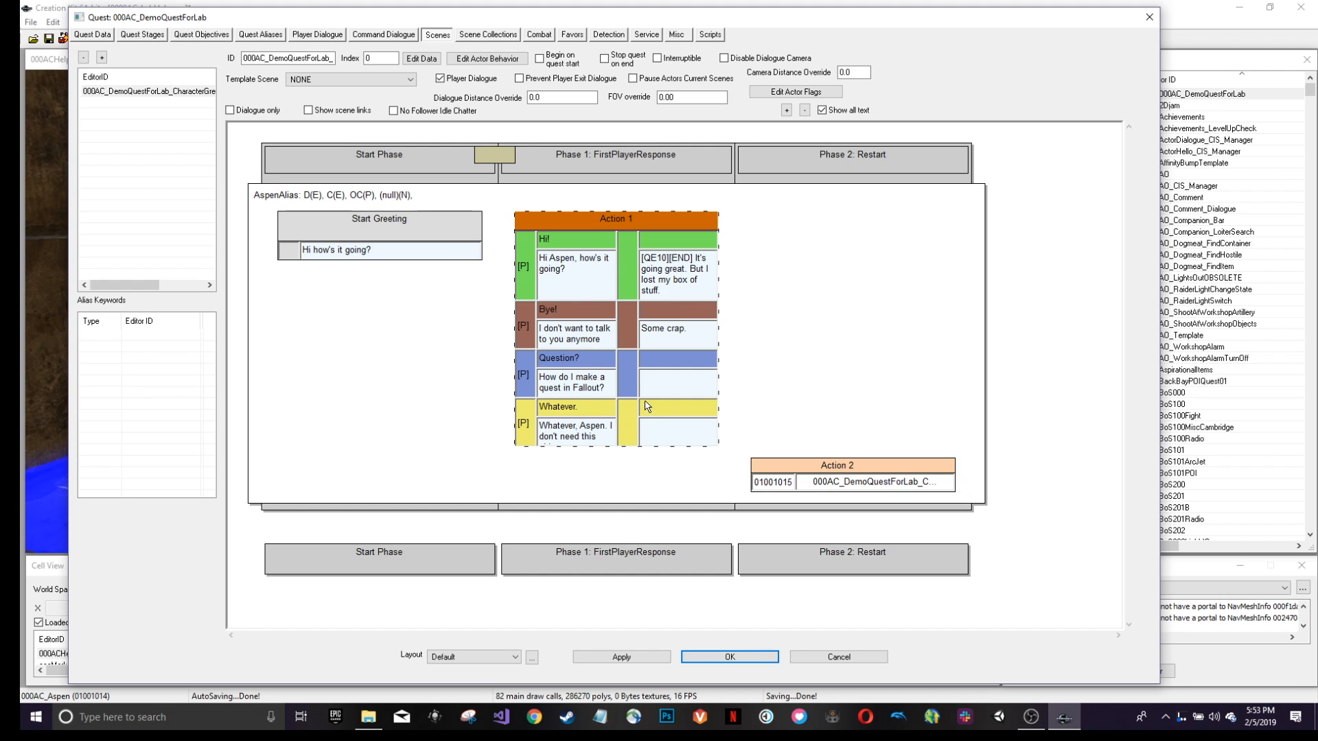
Accept the quest edits and save the plugin.
left_click(707, 656)
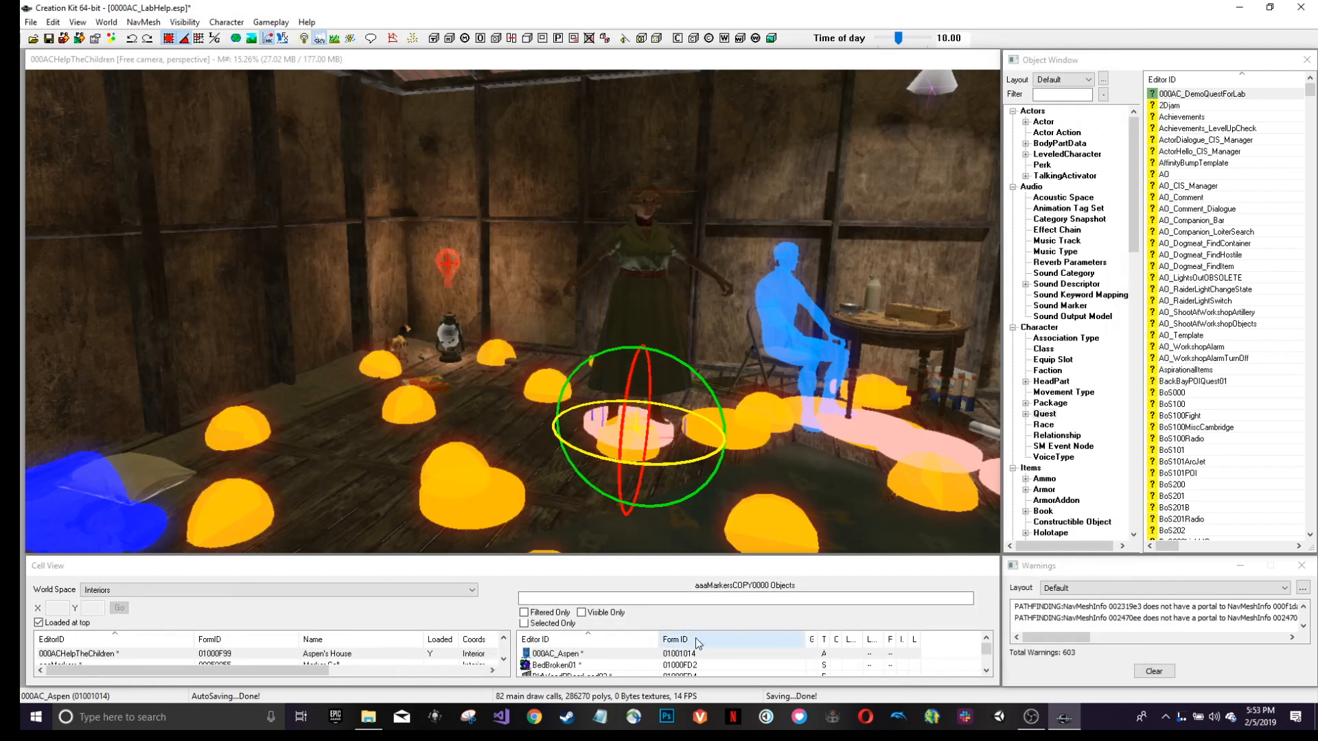
left_click(49, 38)
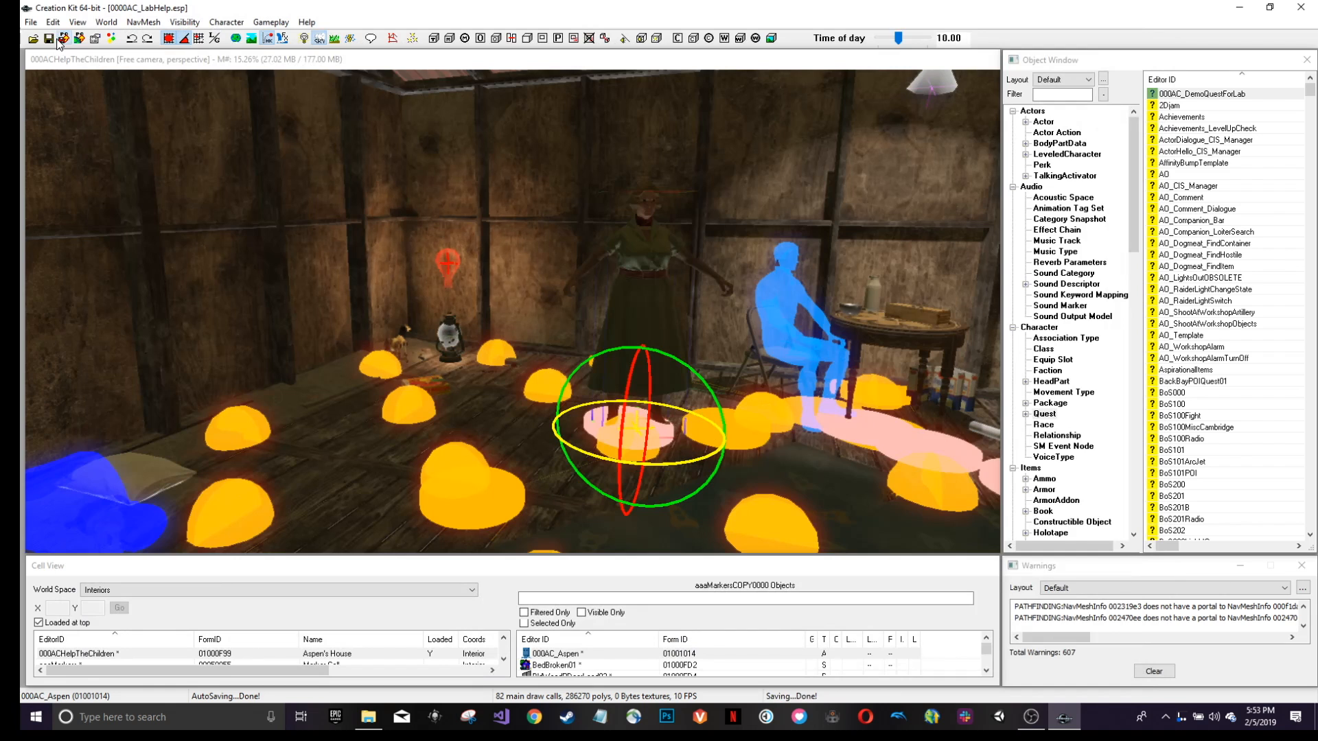
left_click(48, 39)
middle_click_drag(653, 309, 633, 299, "shift")
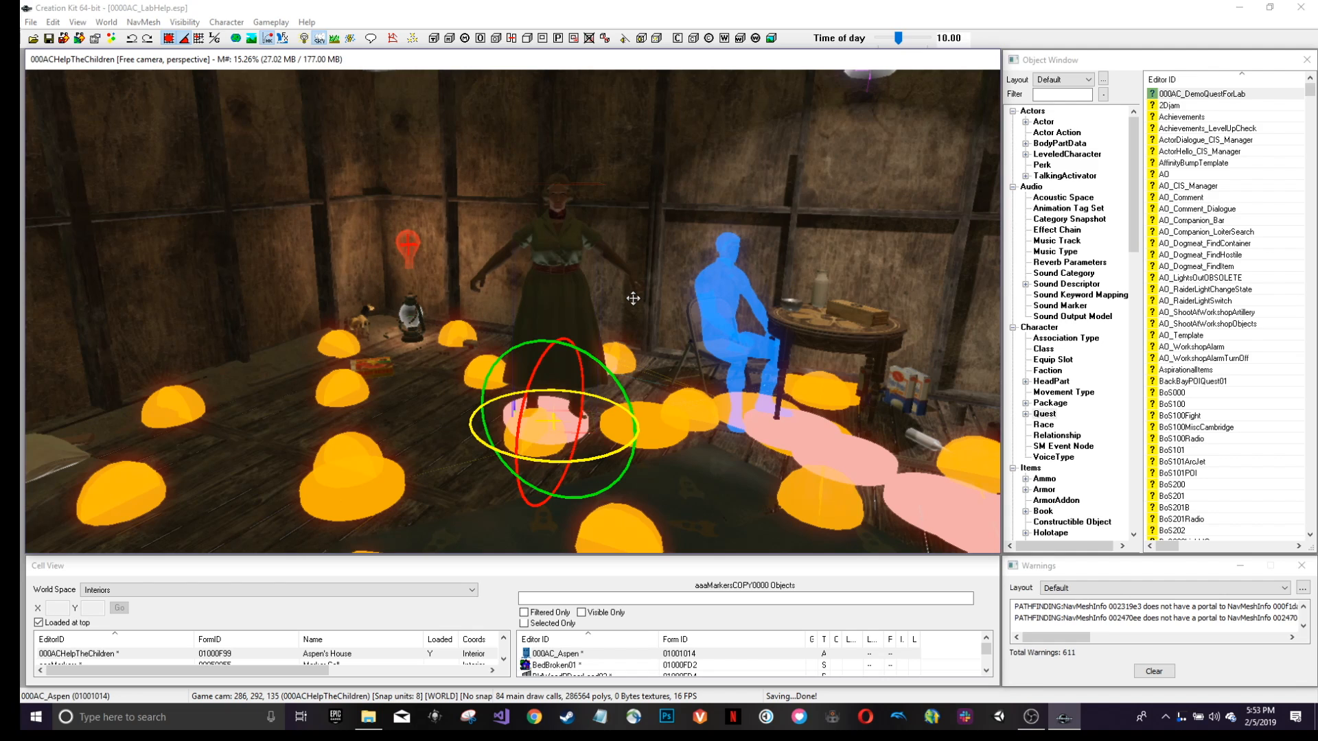
Reopen 000AC_DemoQuestForLab and review the scene's phases and the topic settings of the NPC's response to "Hi!".
double_click(1197, 96)
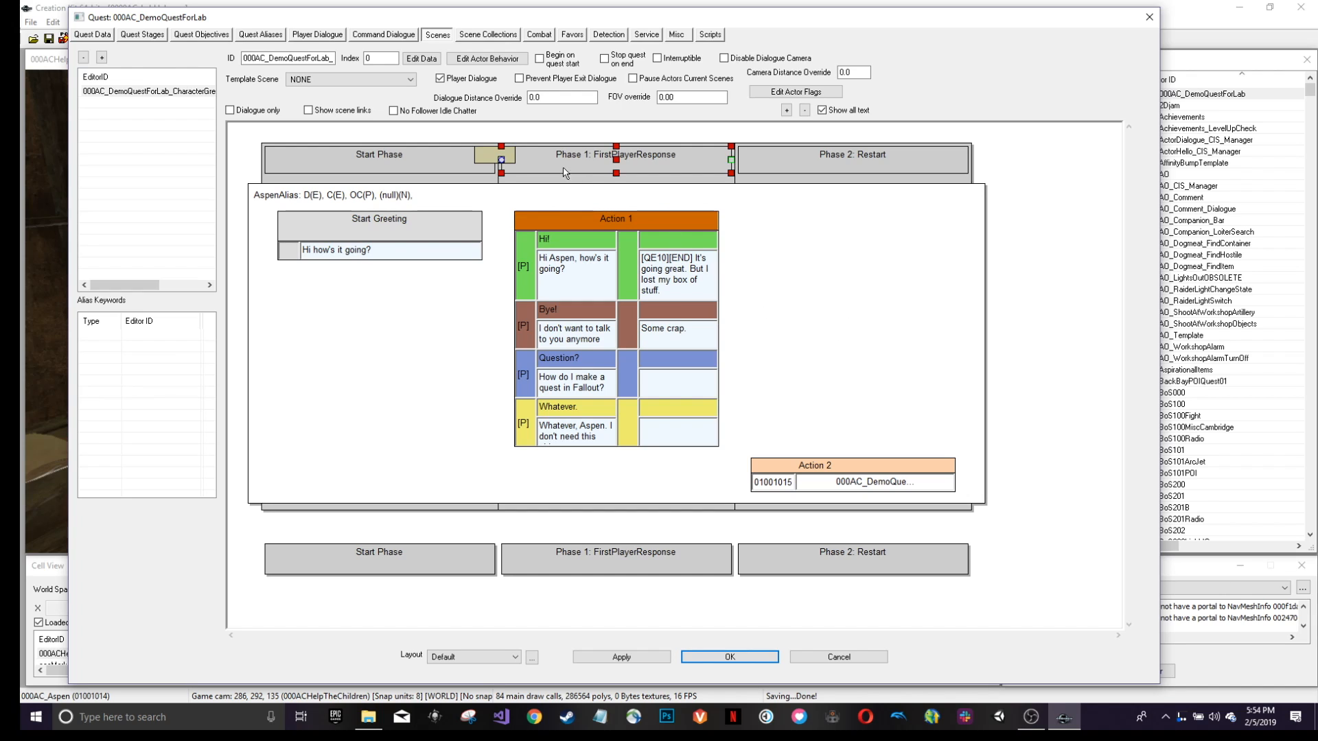
left_click(422, 152)
left_click(818, 159)
left_click(604, 218)
double_click(660, 269)
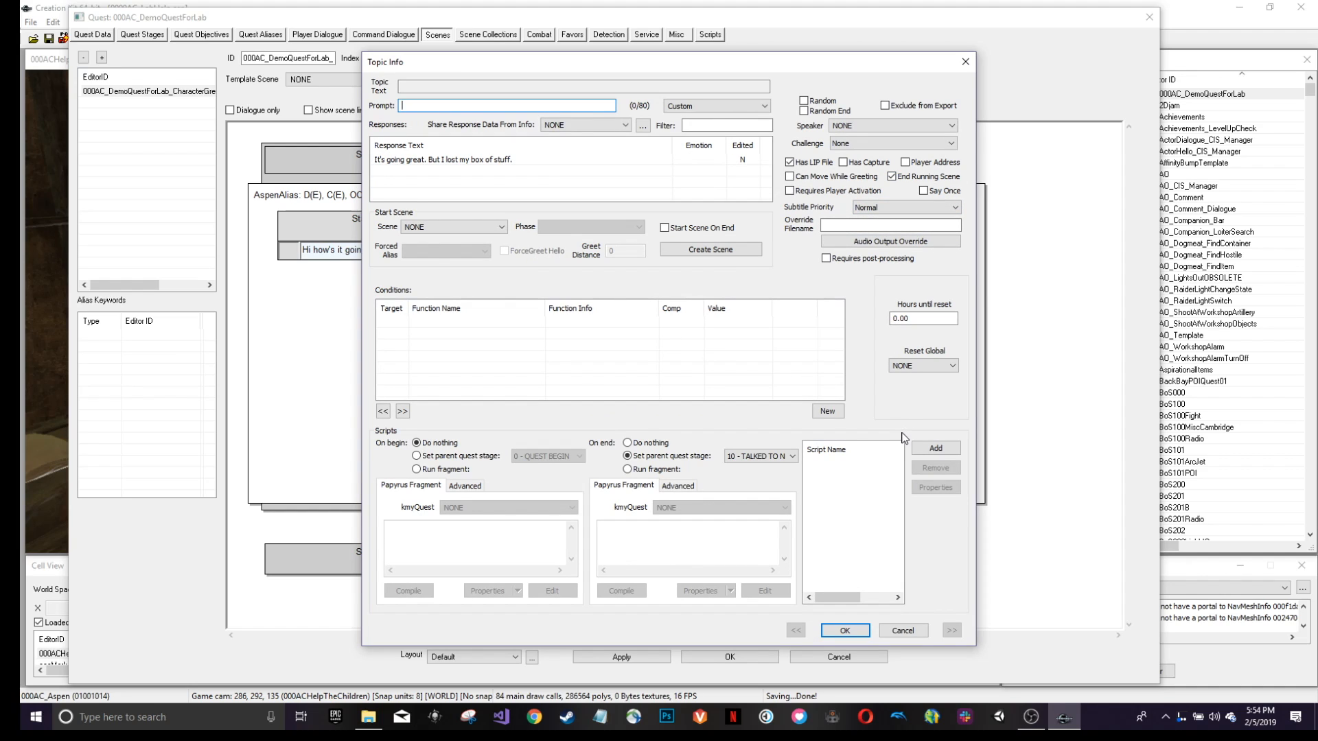
left_click(859, 626)
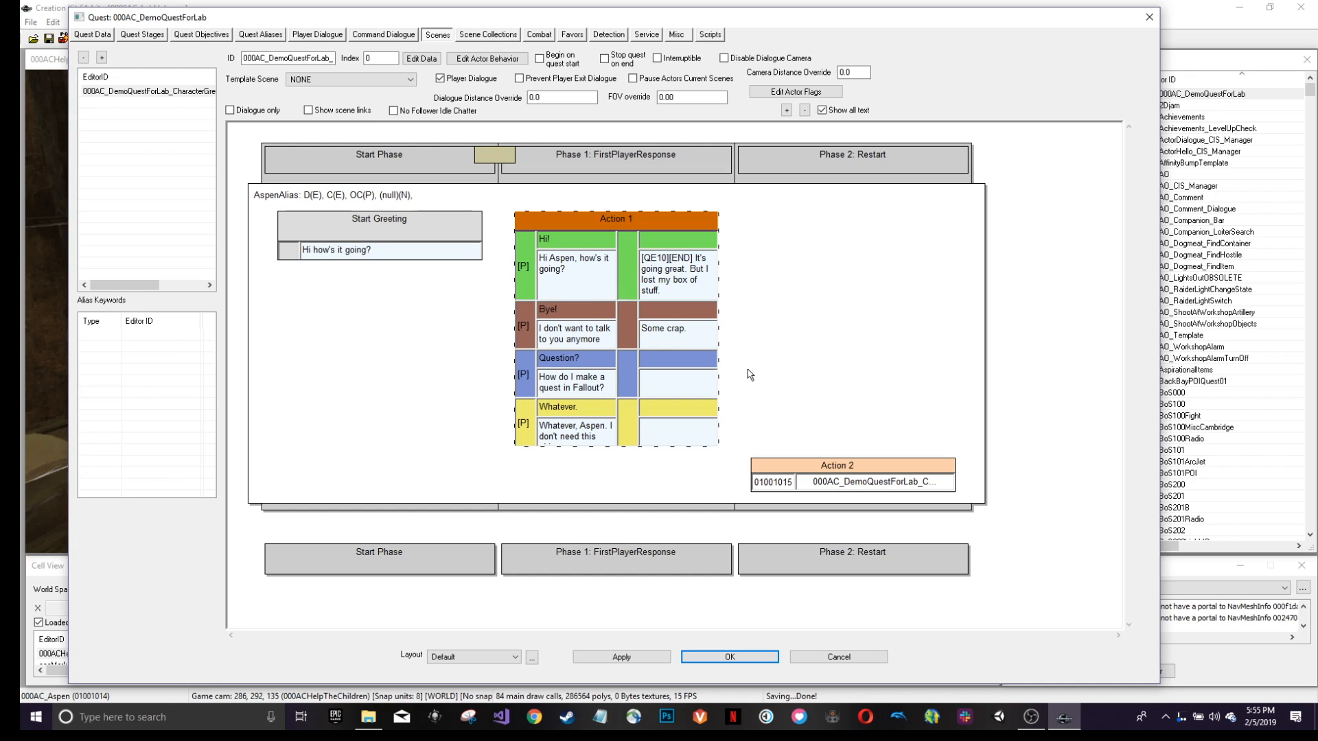
Inspect the Restart phase's Start Scene action and the scene and start phase of its entry.
double_click(838, 481)
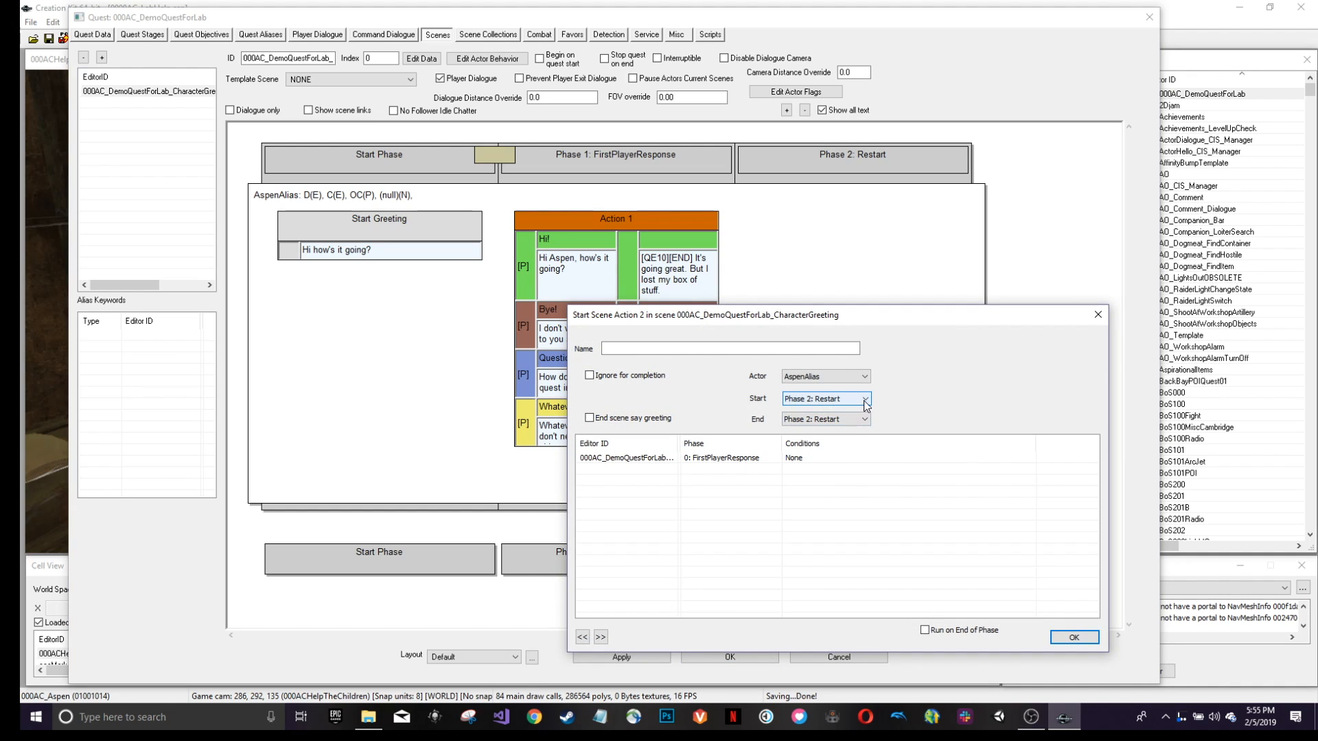
double_click(647, 459)
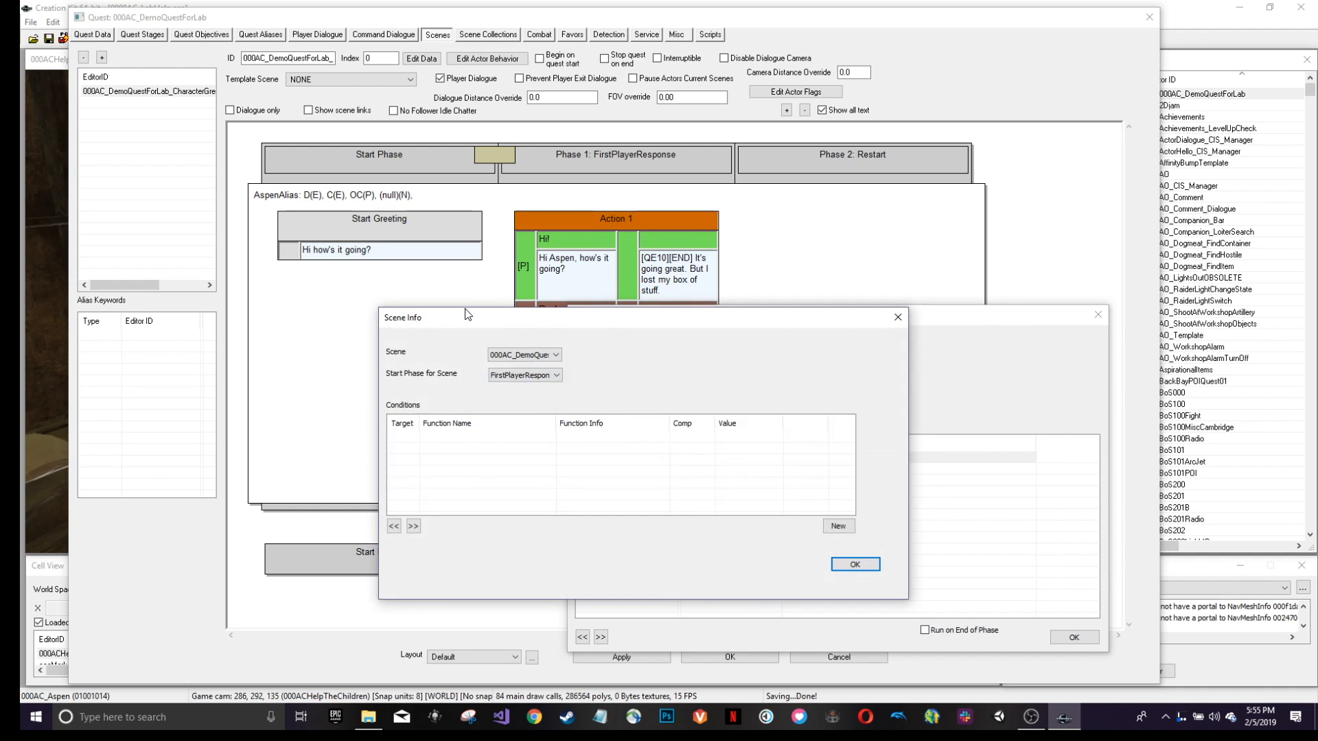
left_click(855, 564)
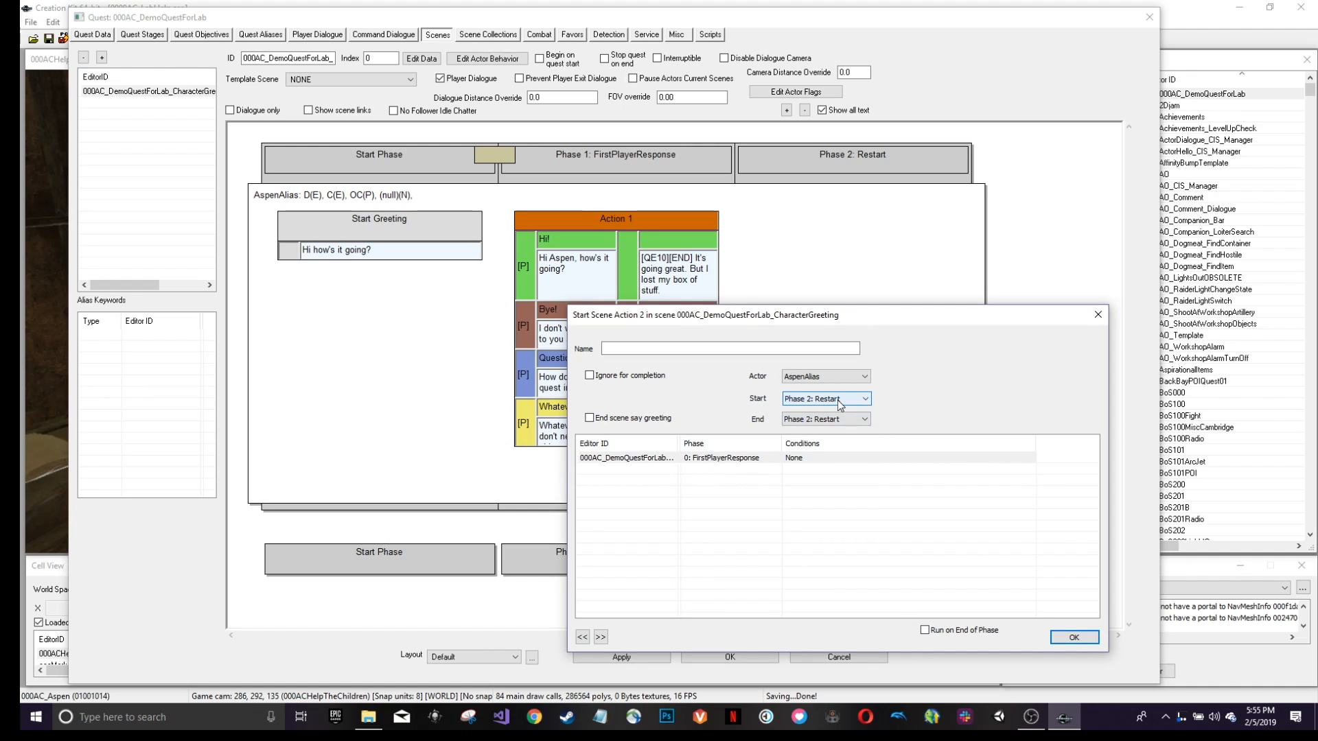
Try Phase 1: FirstPlayerResponse as the Start Scene action's start phase and return it to Phase 2: Restart.
left_click(840, 400)
left_click(838, 416)
double_click(734, 458)
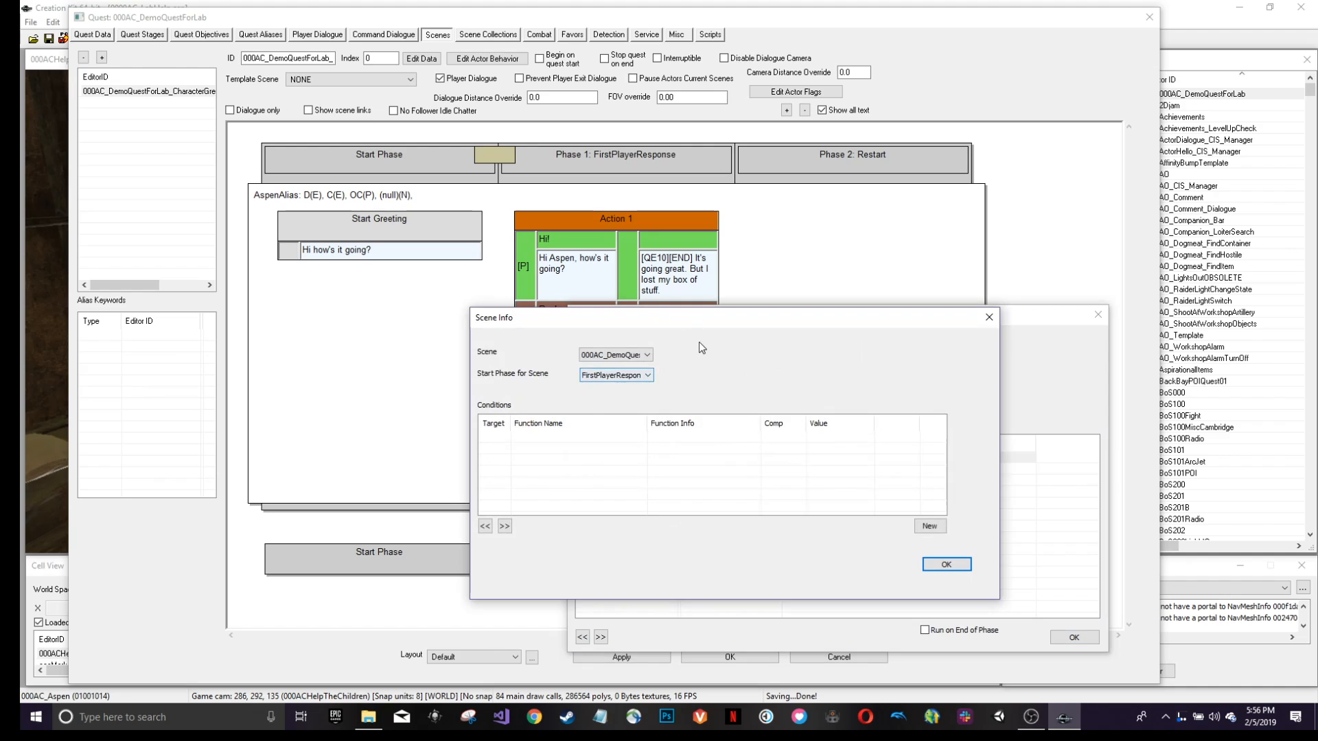
left_click(638, 376)
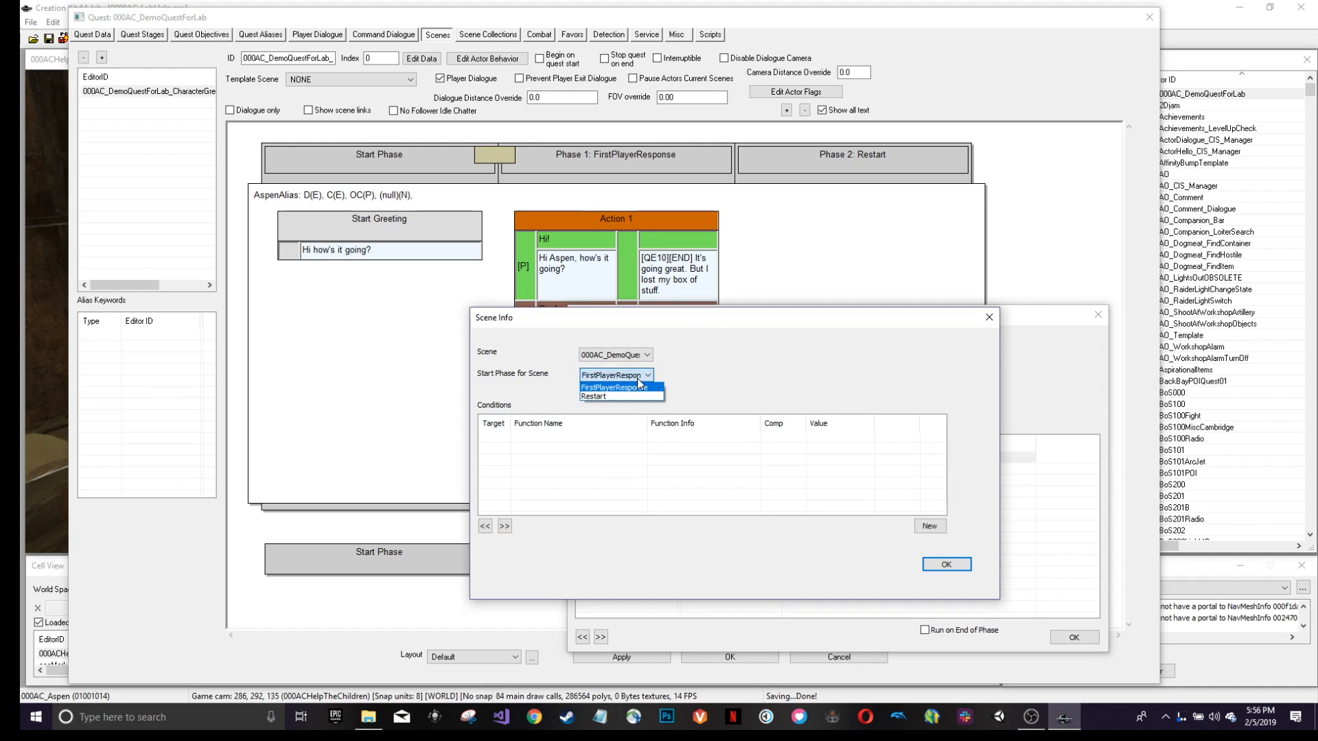
left_click(620, 387)
left_click(946, 564)
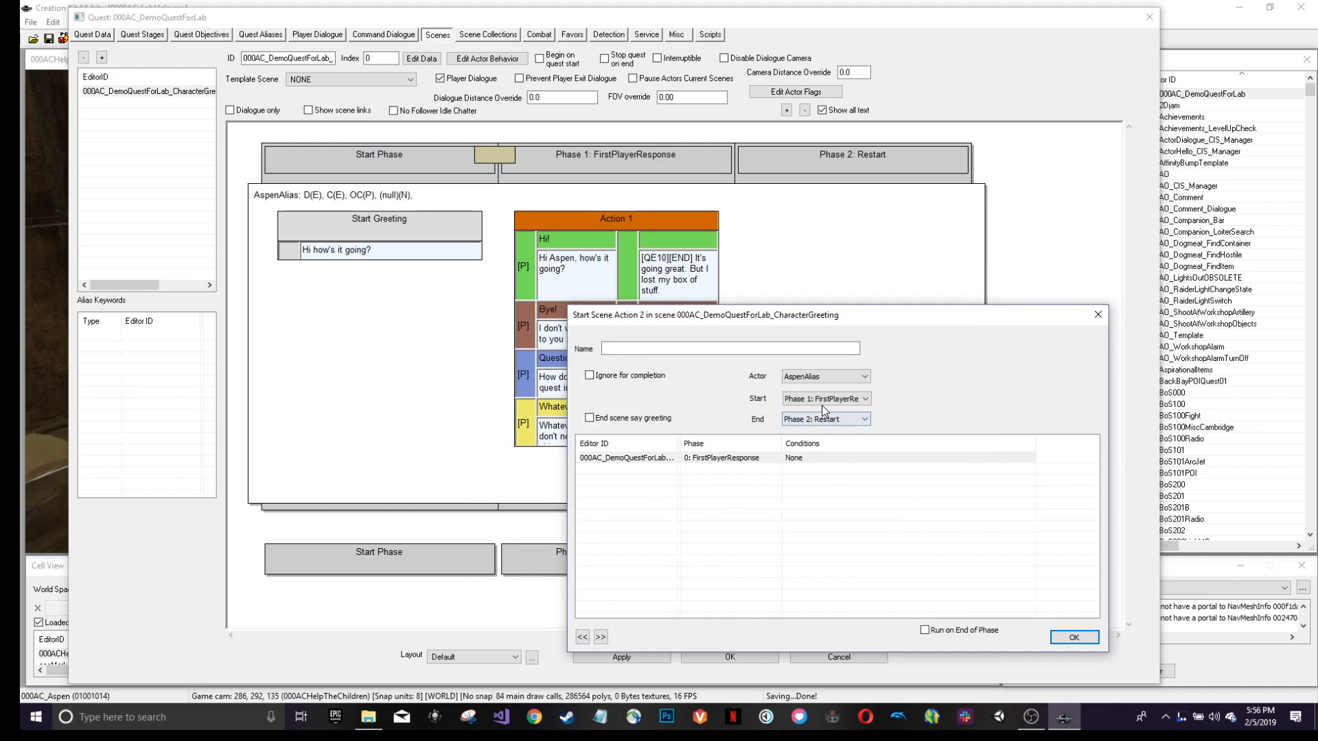
left_click(823, 399)
left_click(823, 426)
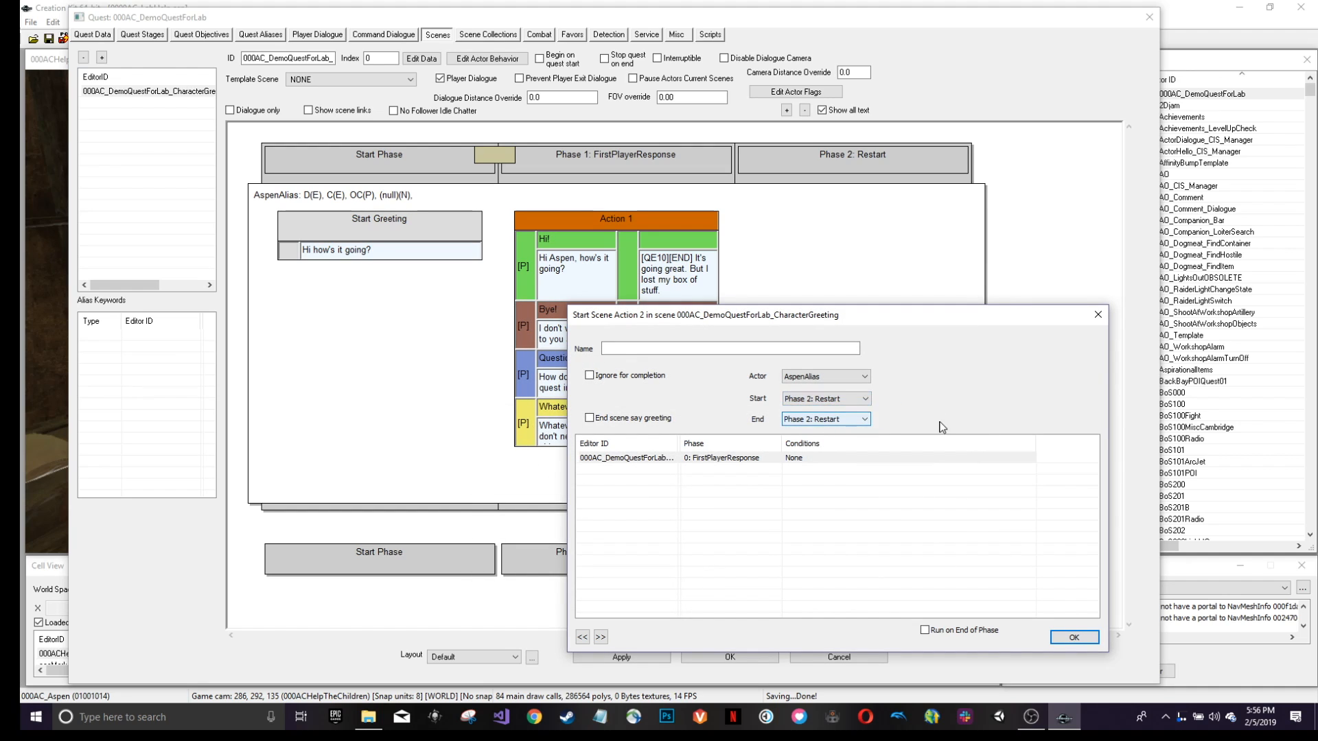
Set the Start Scene action's start phase to Phase 1: FirstPlayerResponse and accept the action.
left_click(837, 399)
left_click(879, 415)
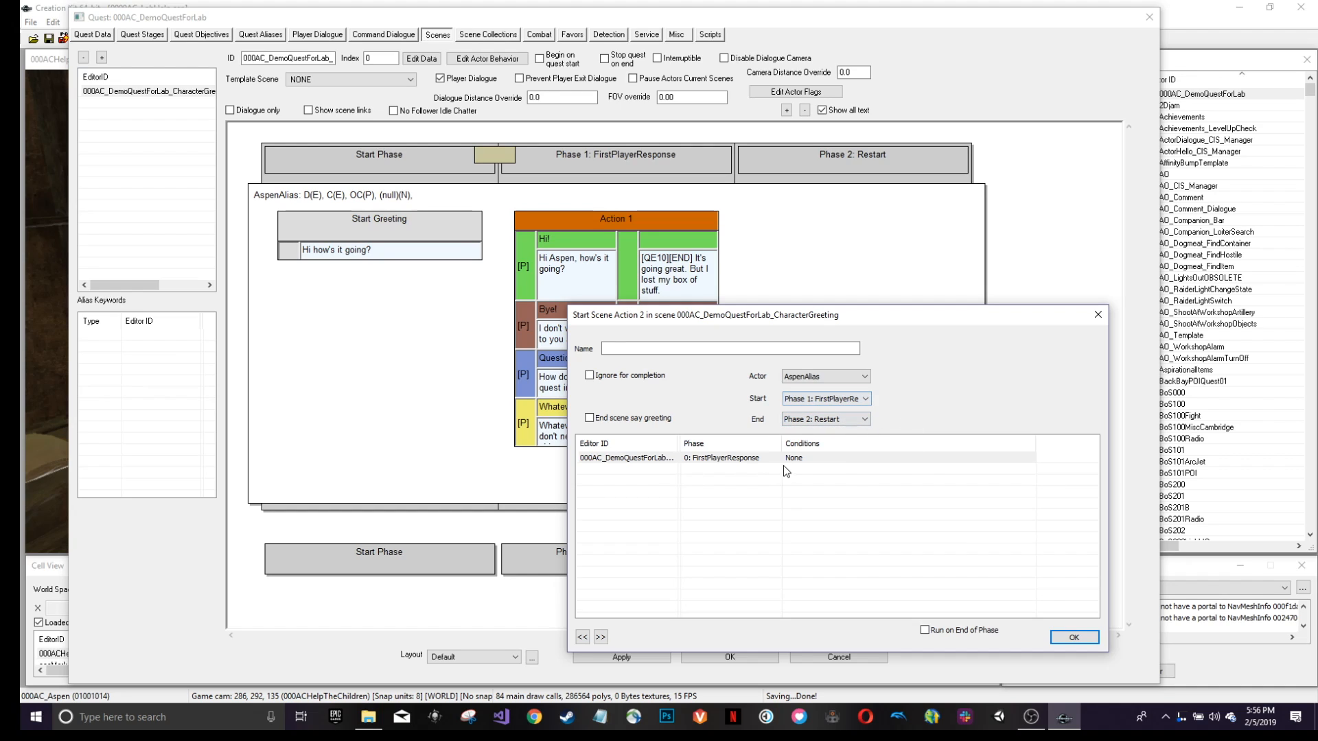
left_click(1074, 638)
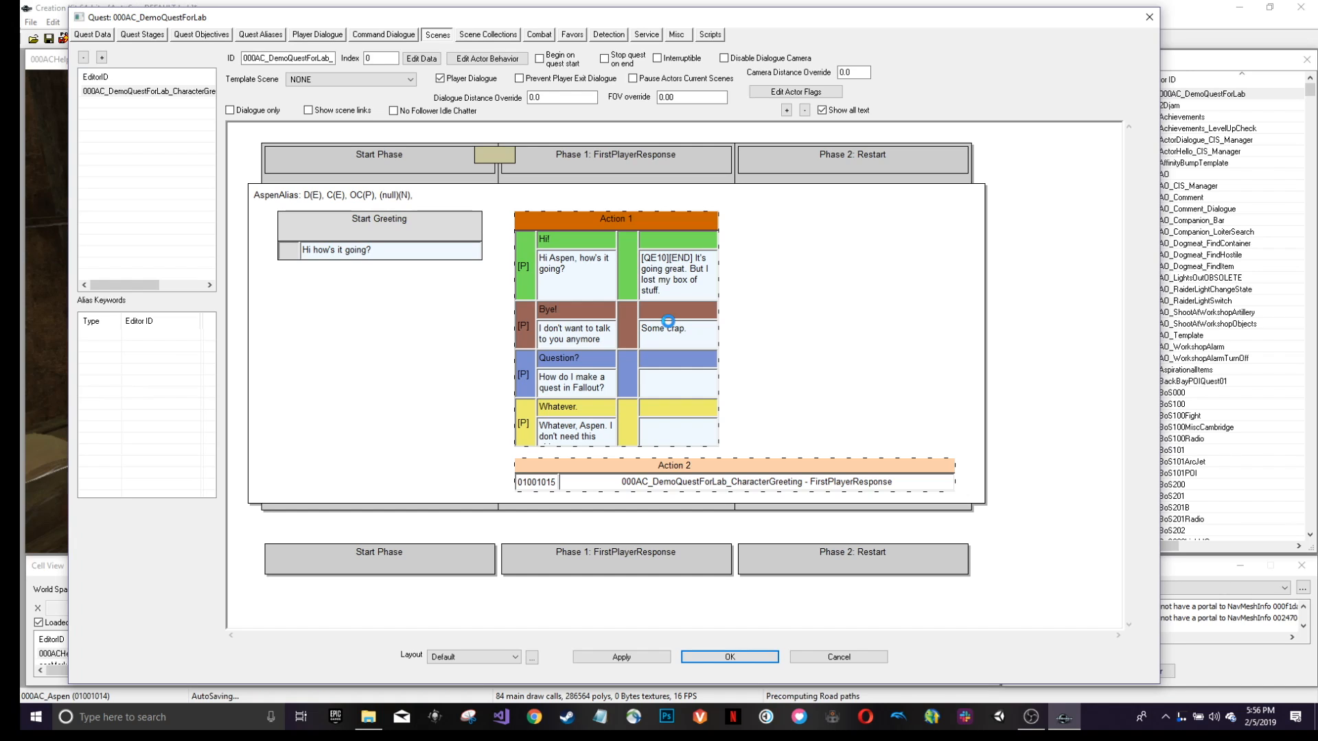
Change the NPC's response to "Bye!" to "Sorry about your box of stuff." and enable End Running Scene on it.
double_click(687, 334)
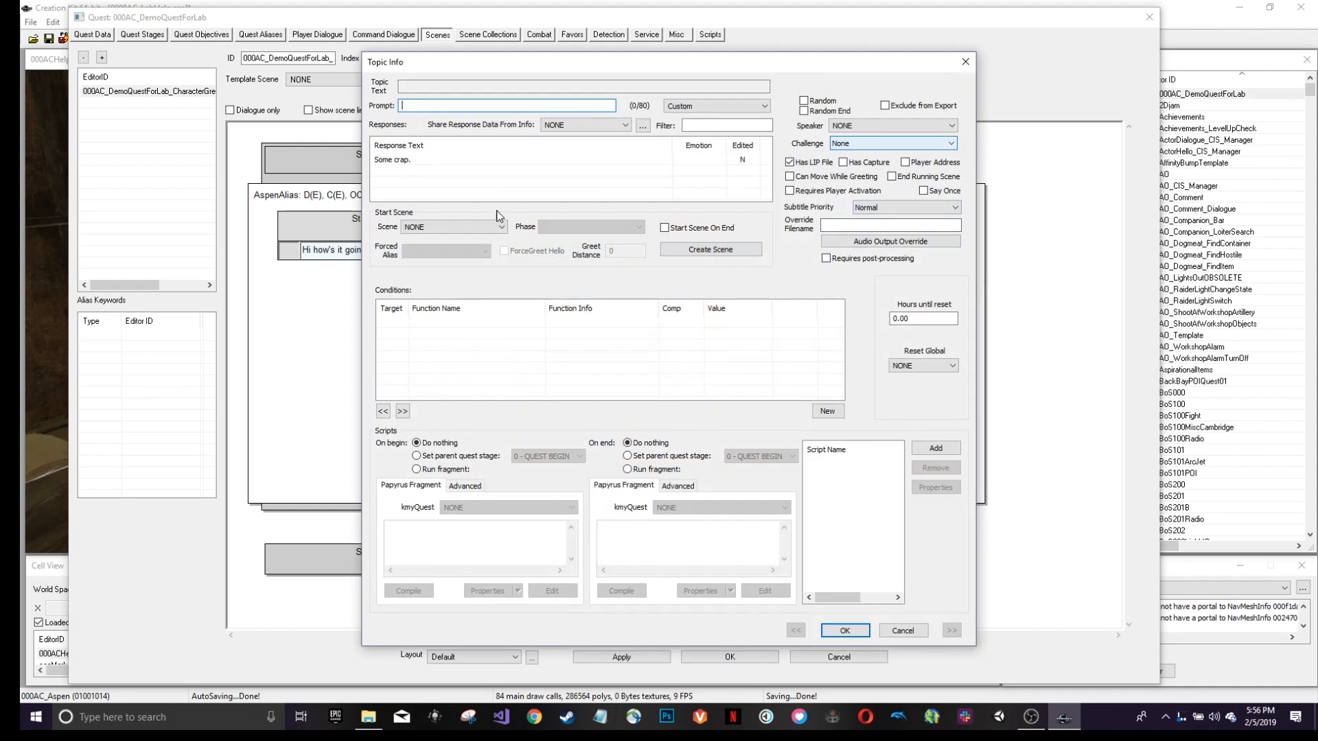
double_click(410, 160)
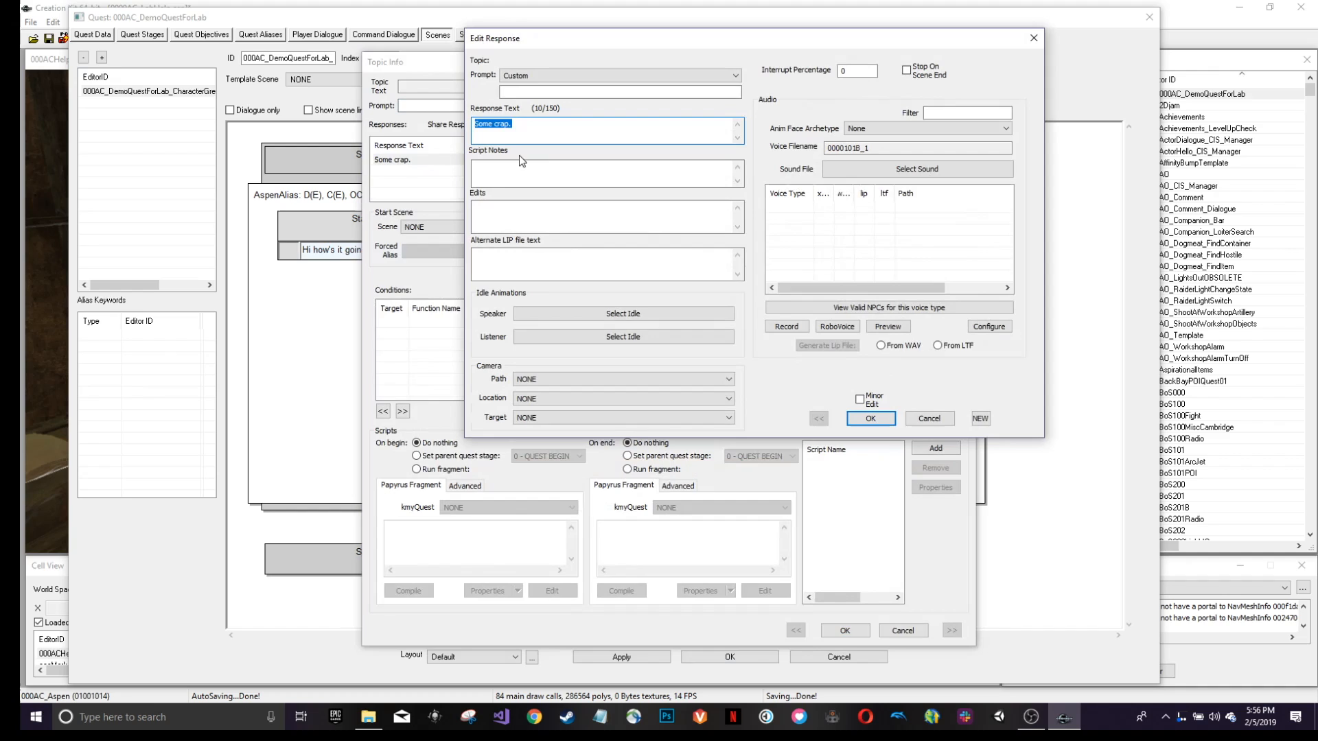
type("Sorry about your box of stuff.")
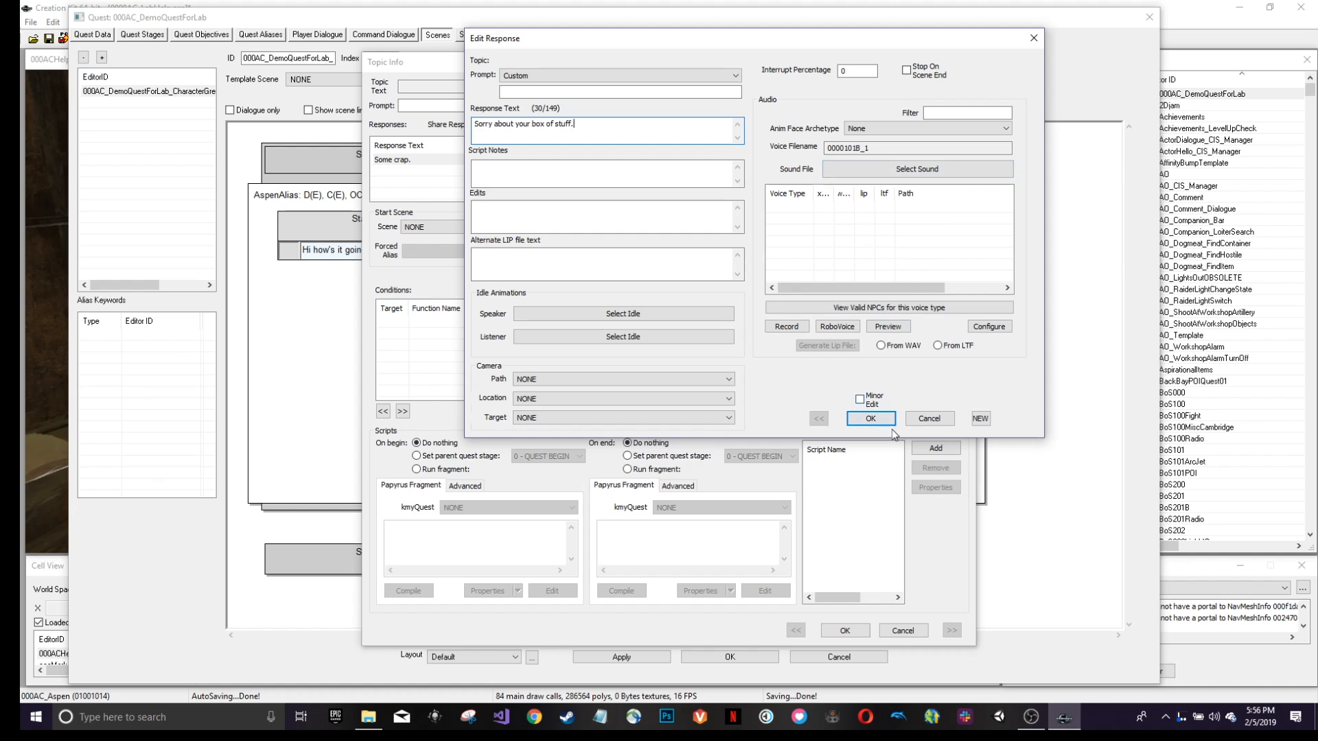
left_click(870, 417)
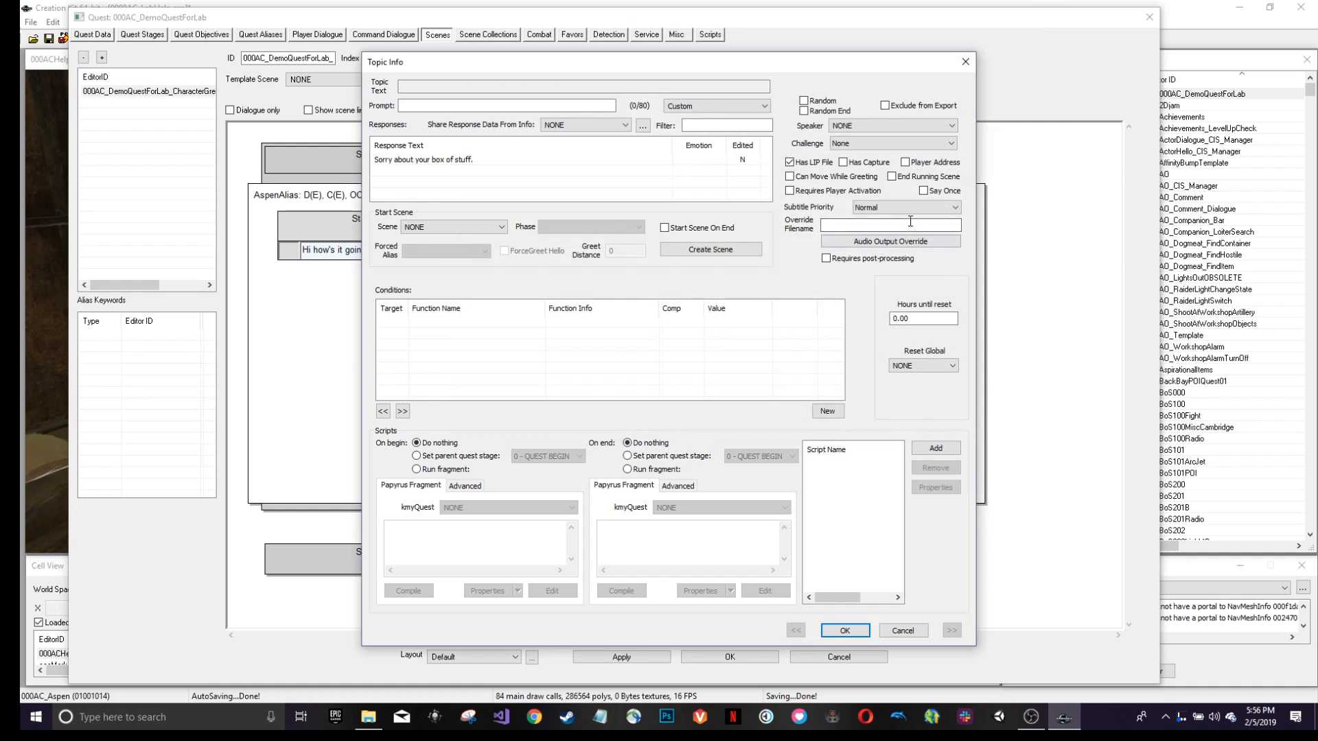
left_click(891, 176)
left_click(844, 631)
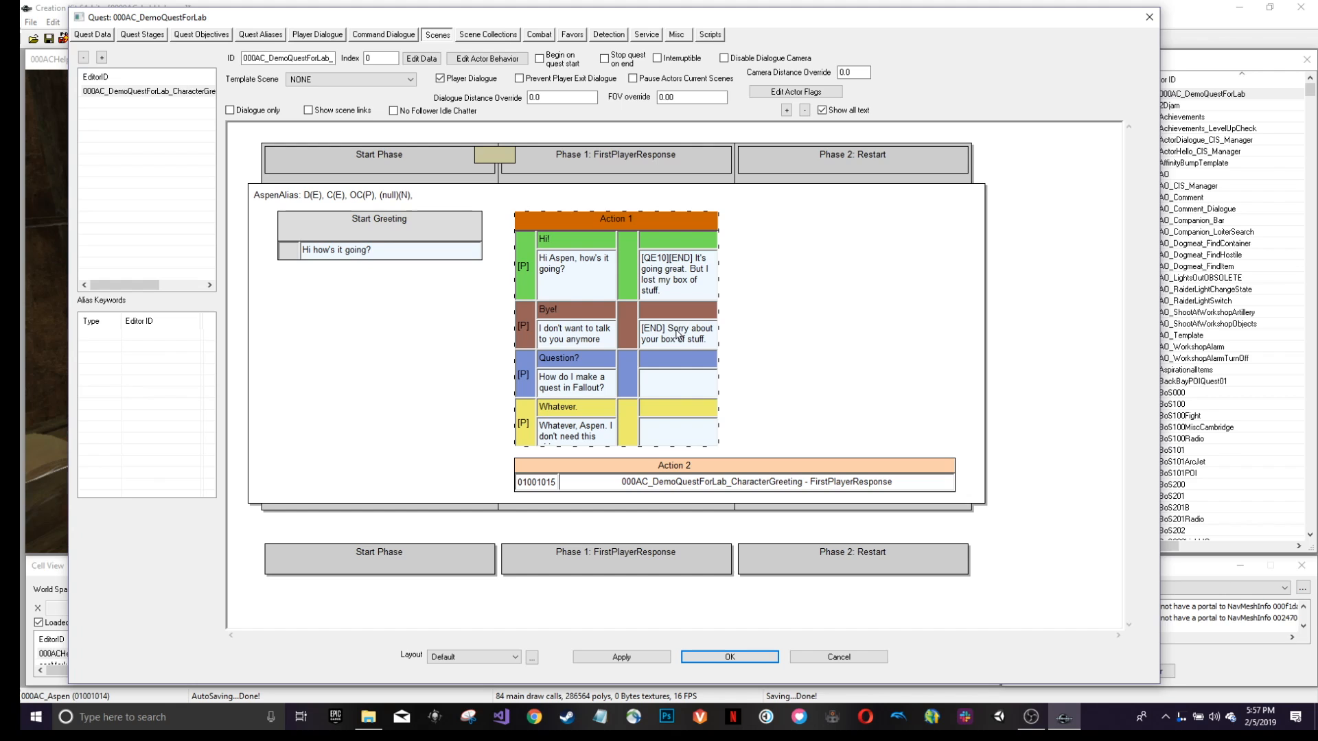
Open the topic info of the "Hi how's it going?" line in the Start Greeting.
double_click(431, 250)
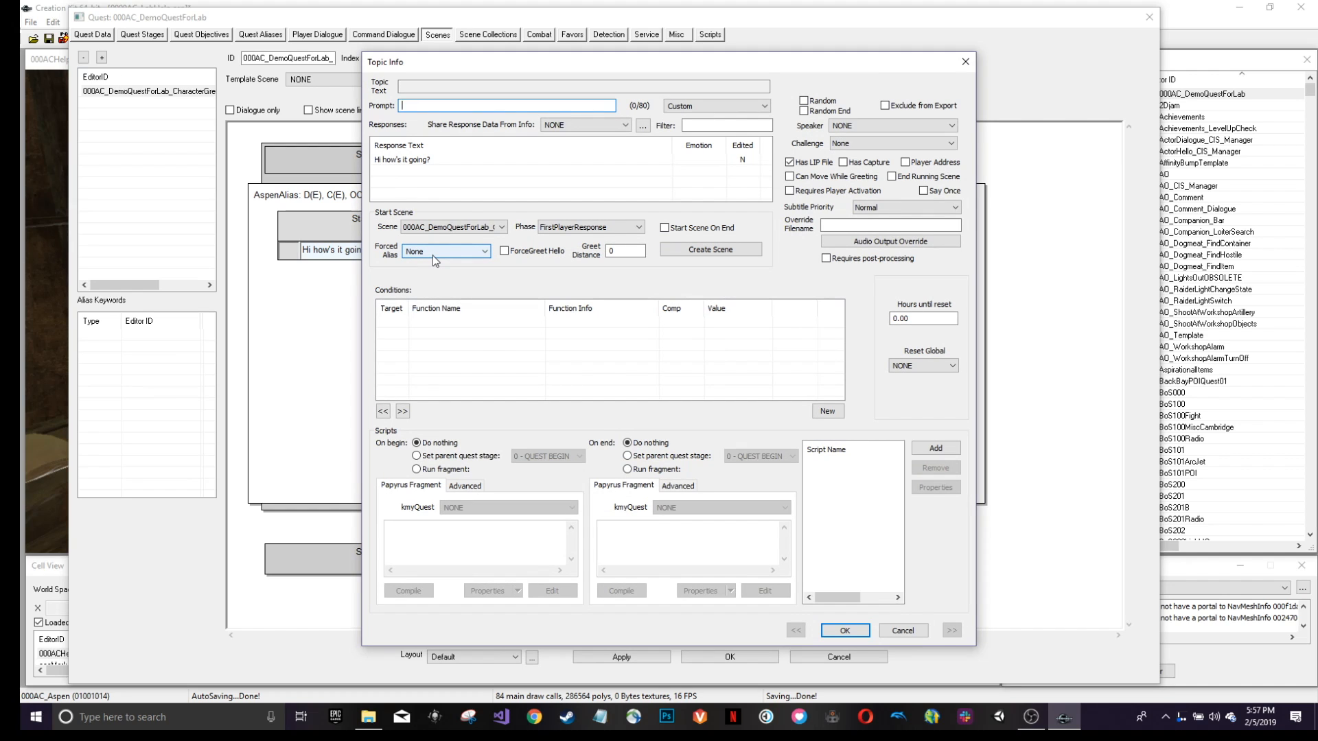
left_click(405, 163)
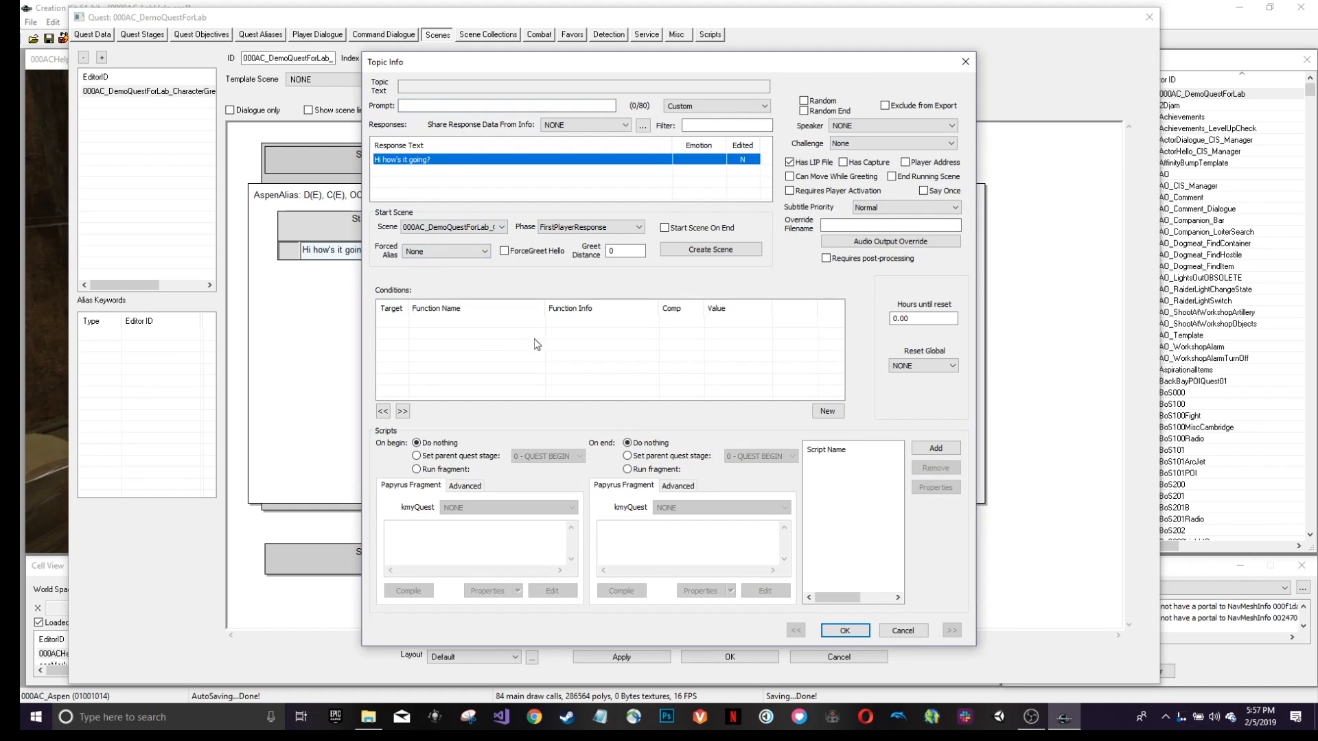
left_click(900, 631)
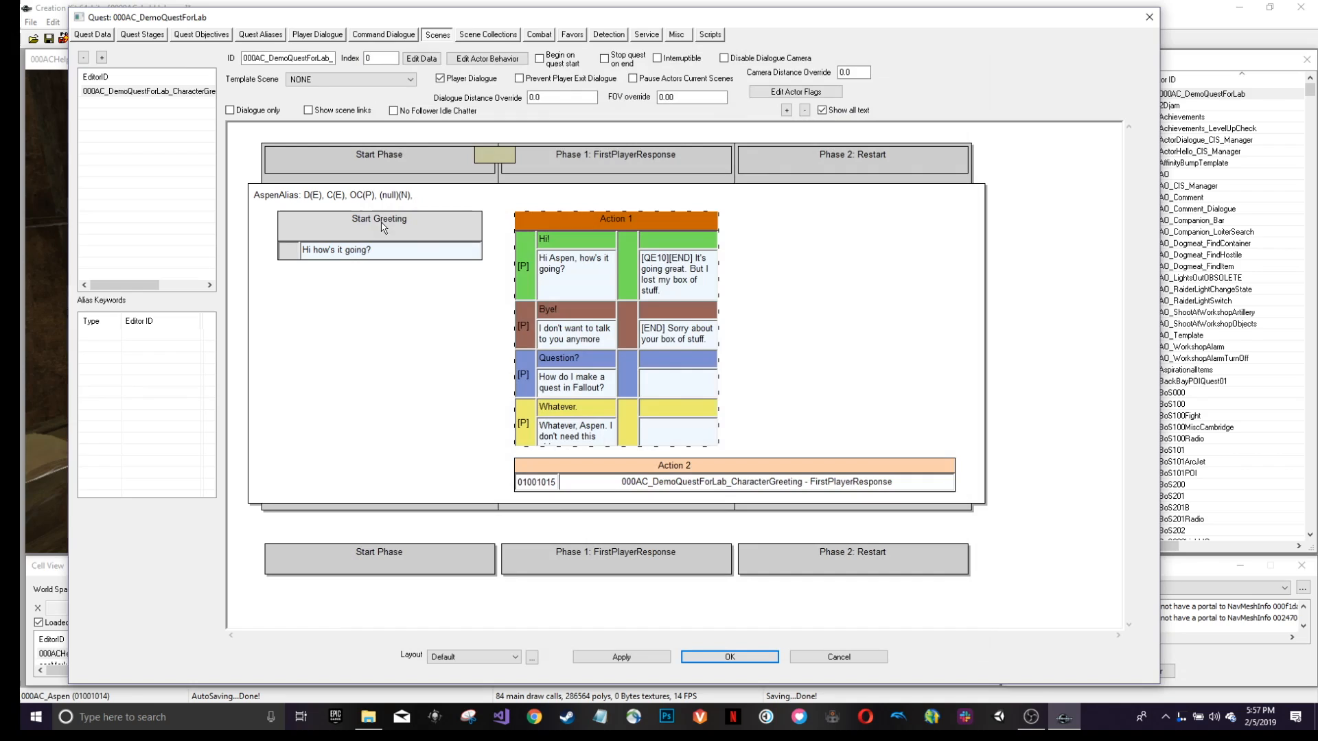
double_click(357, 251)
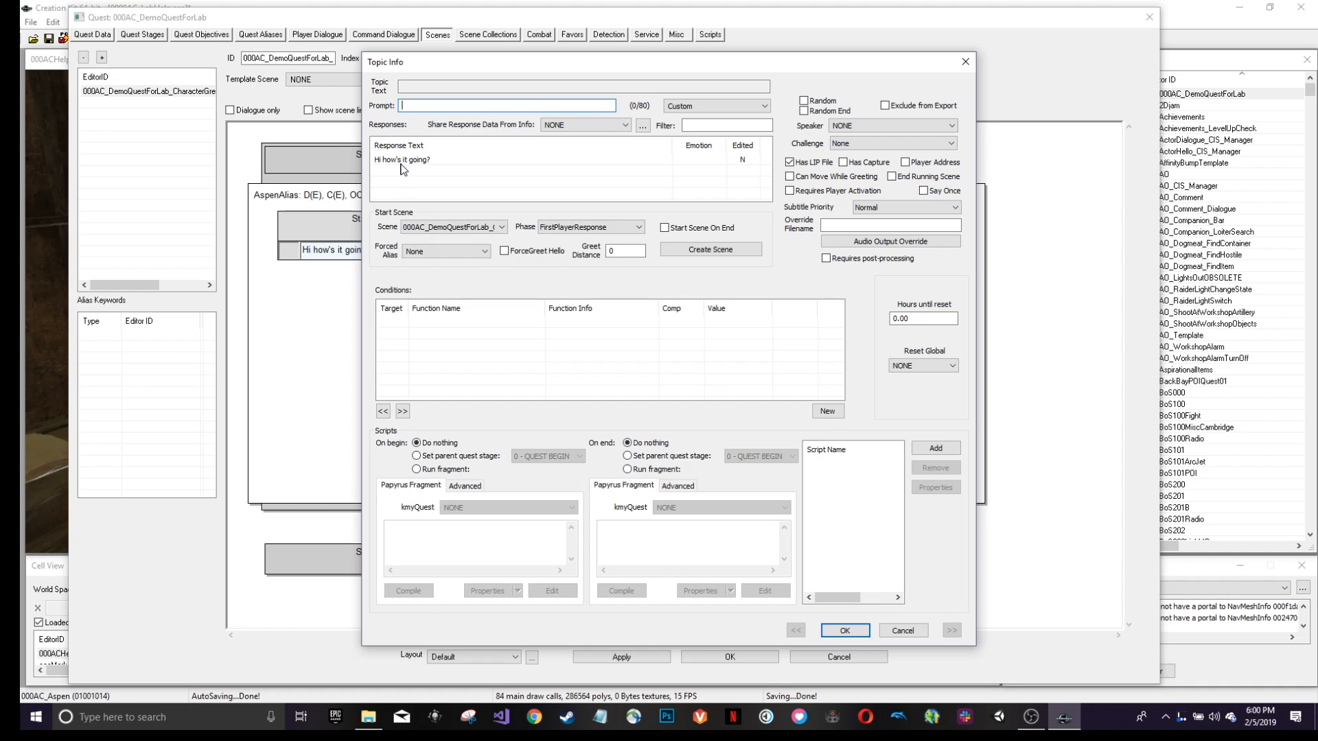
right_click(428, 320)
left_click(463, 331)
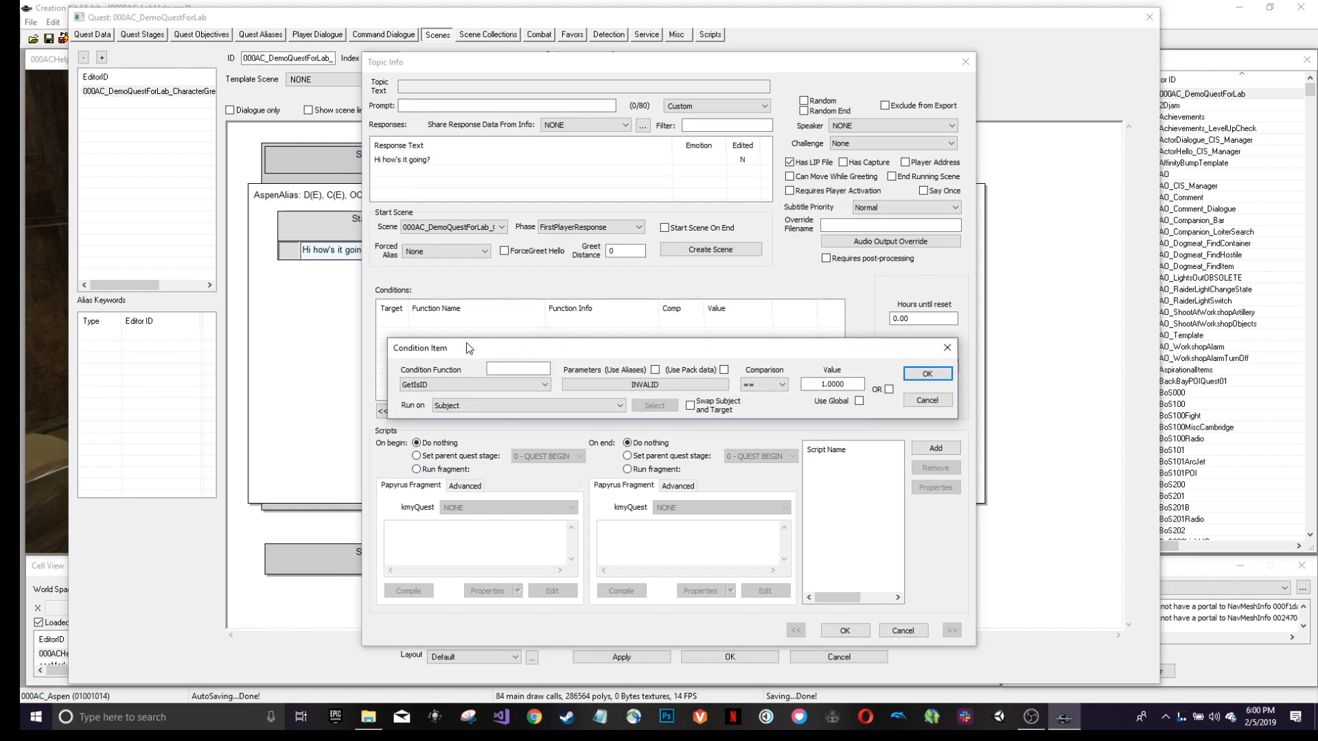
left_click(947, 348)
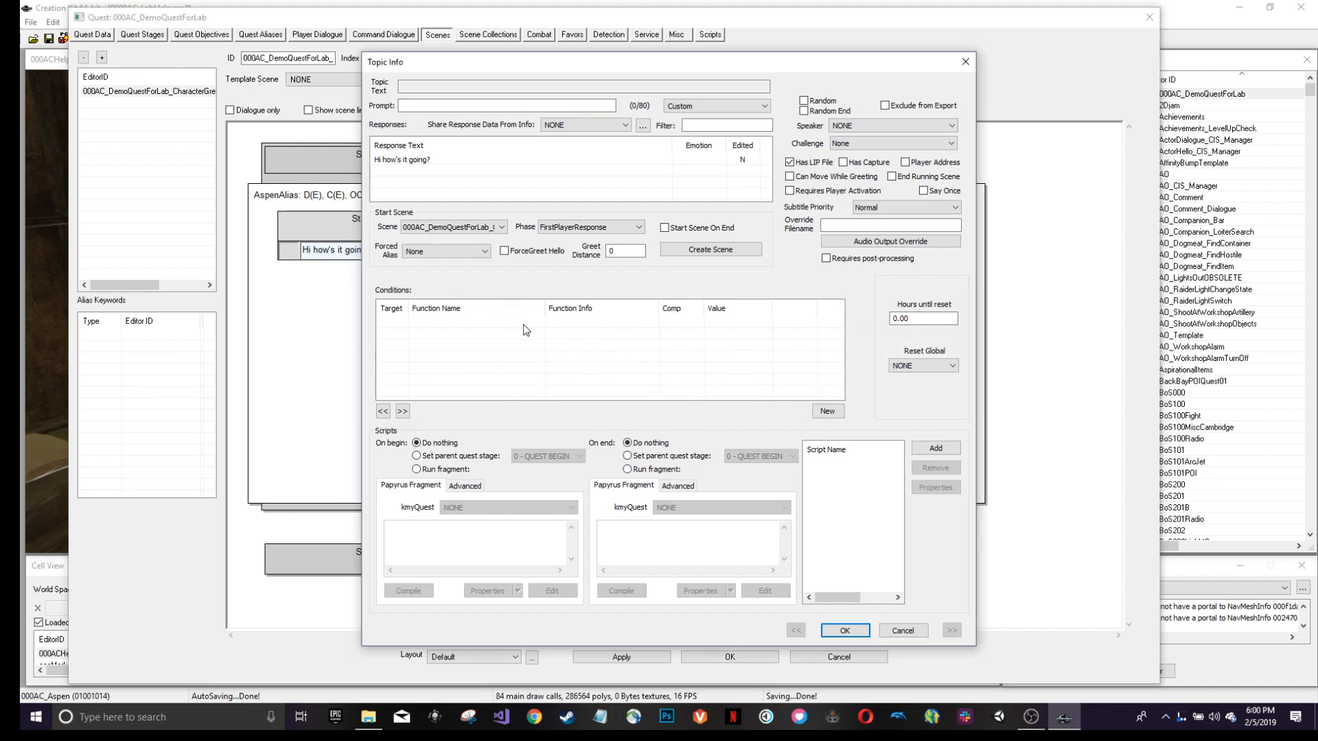
Add a GetIsID condition to the greeting with Use Aliases enabled and actor 000AC_Aspen as its object, equal to 1.
right_click(513, 324)
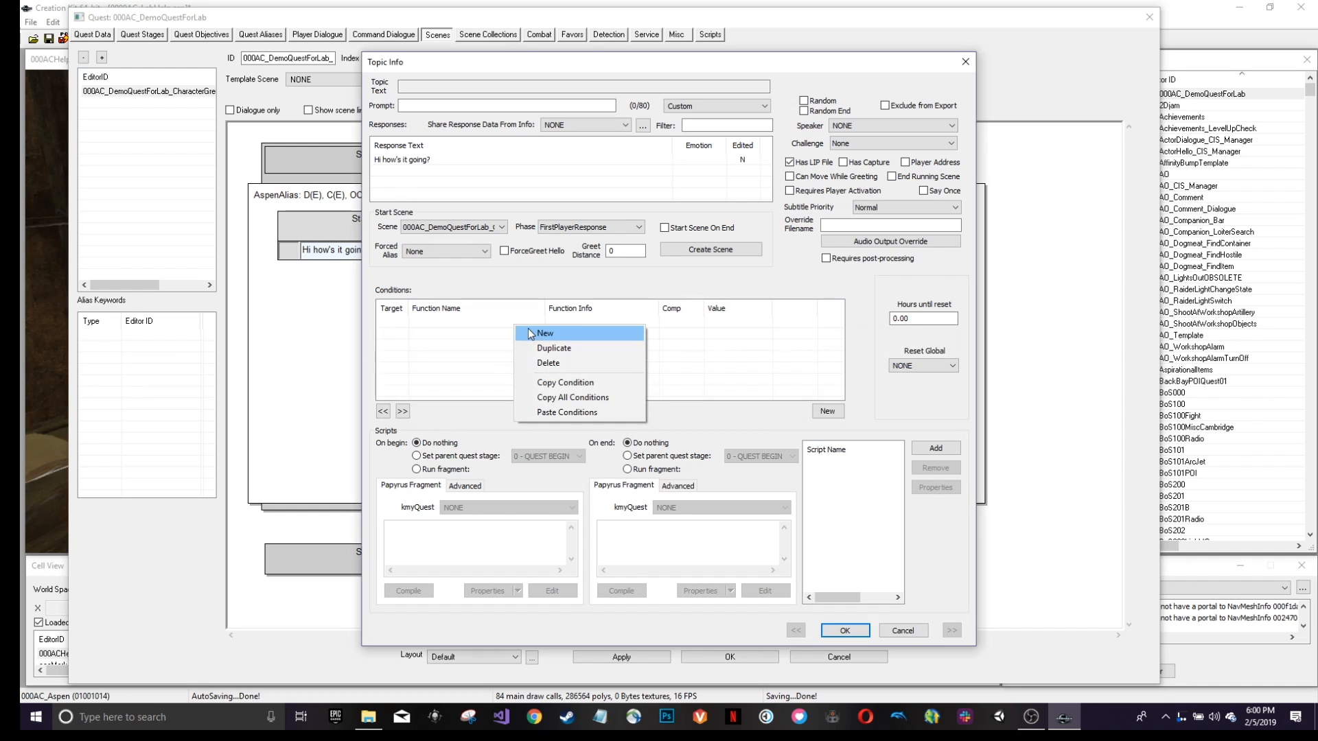
left_click(528, 328)
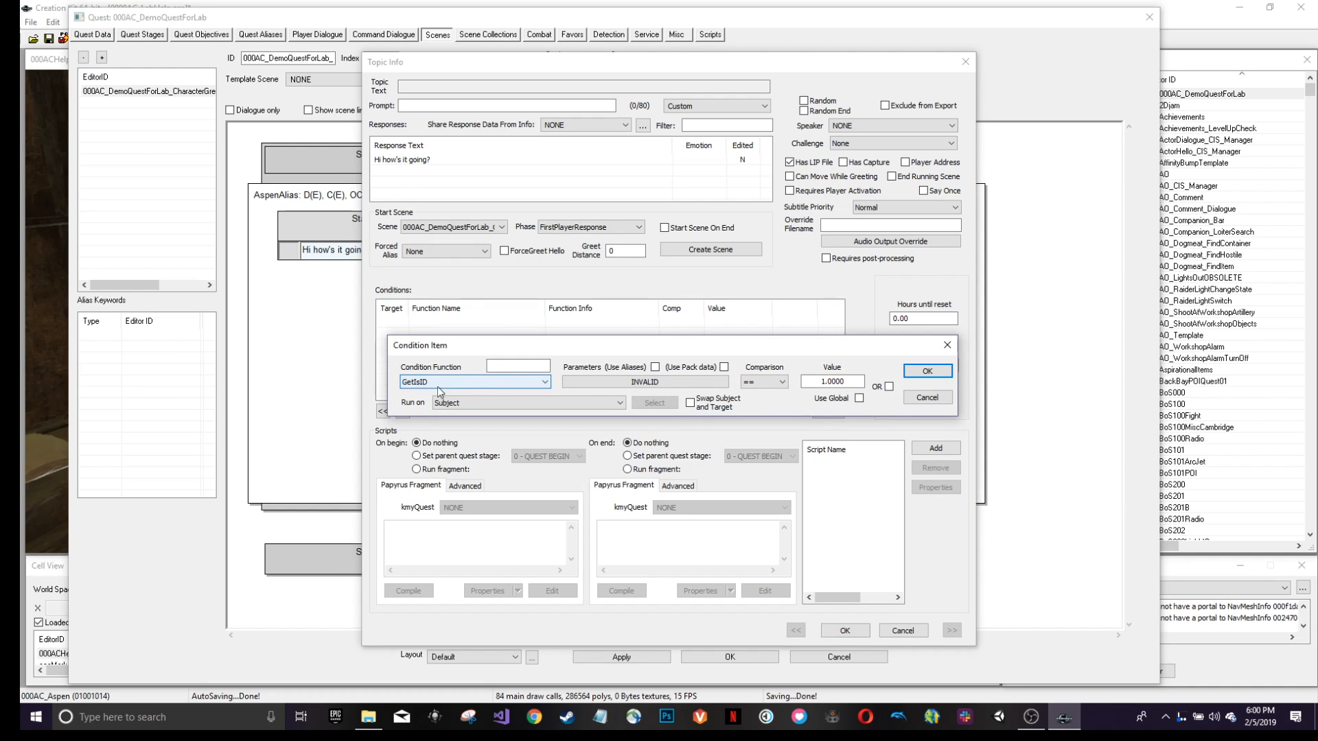
left_click(655, 367)
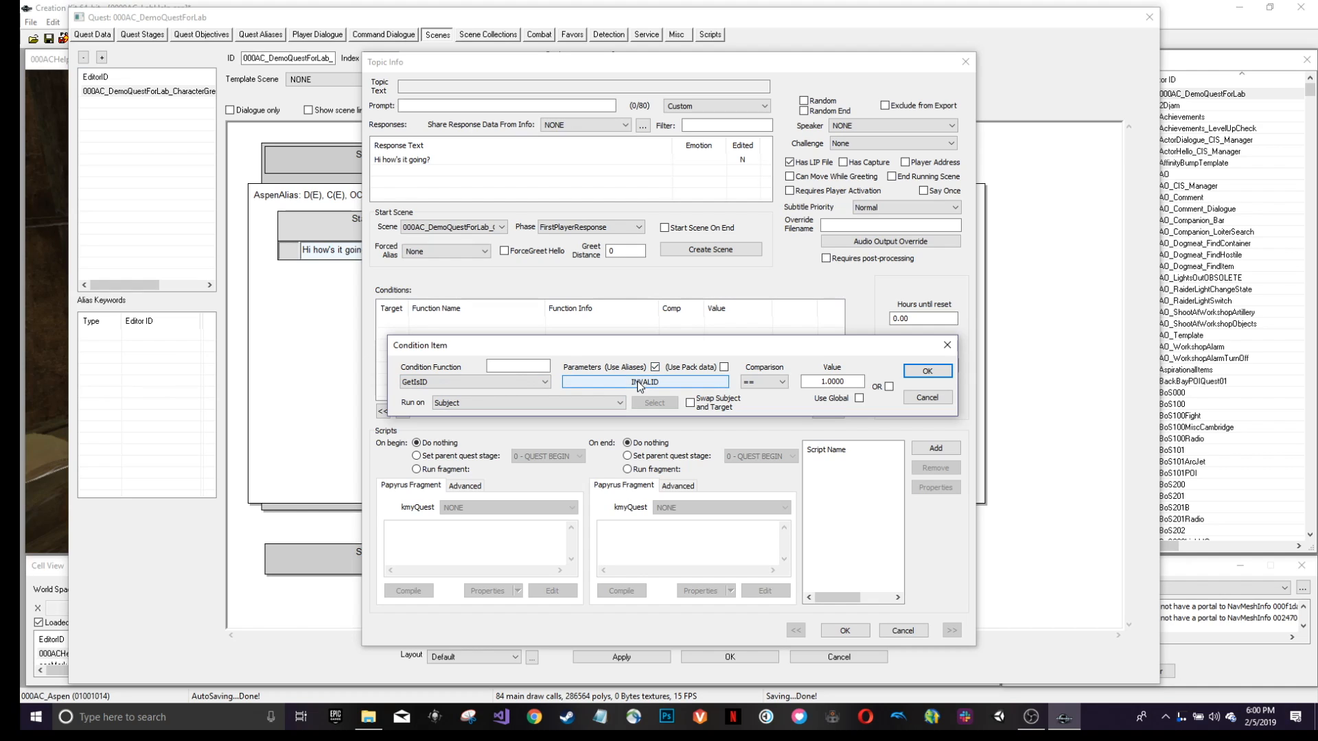
left_click(638, 382)
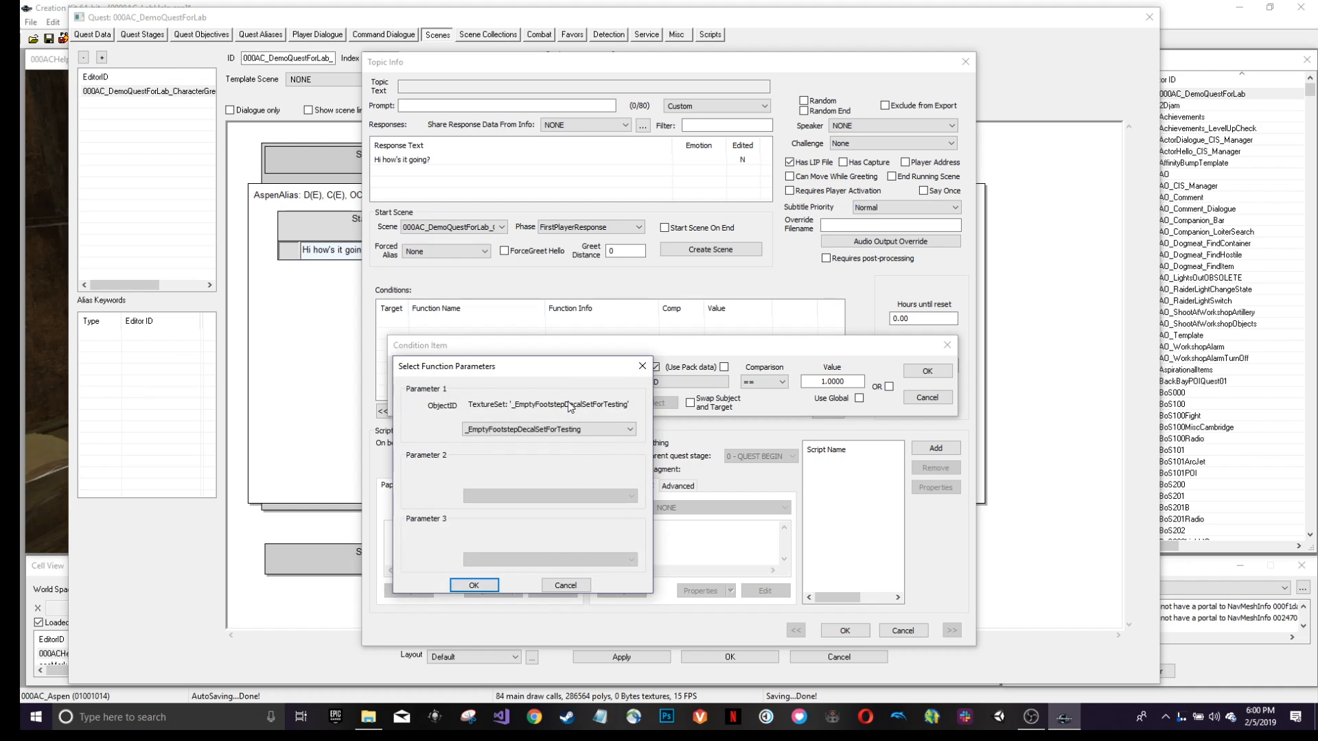
left_click(559, 429)
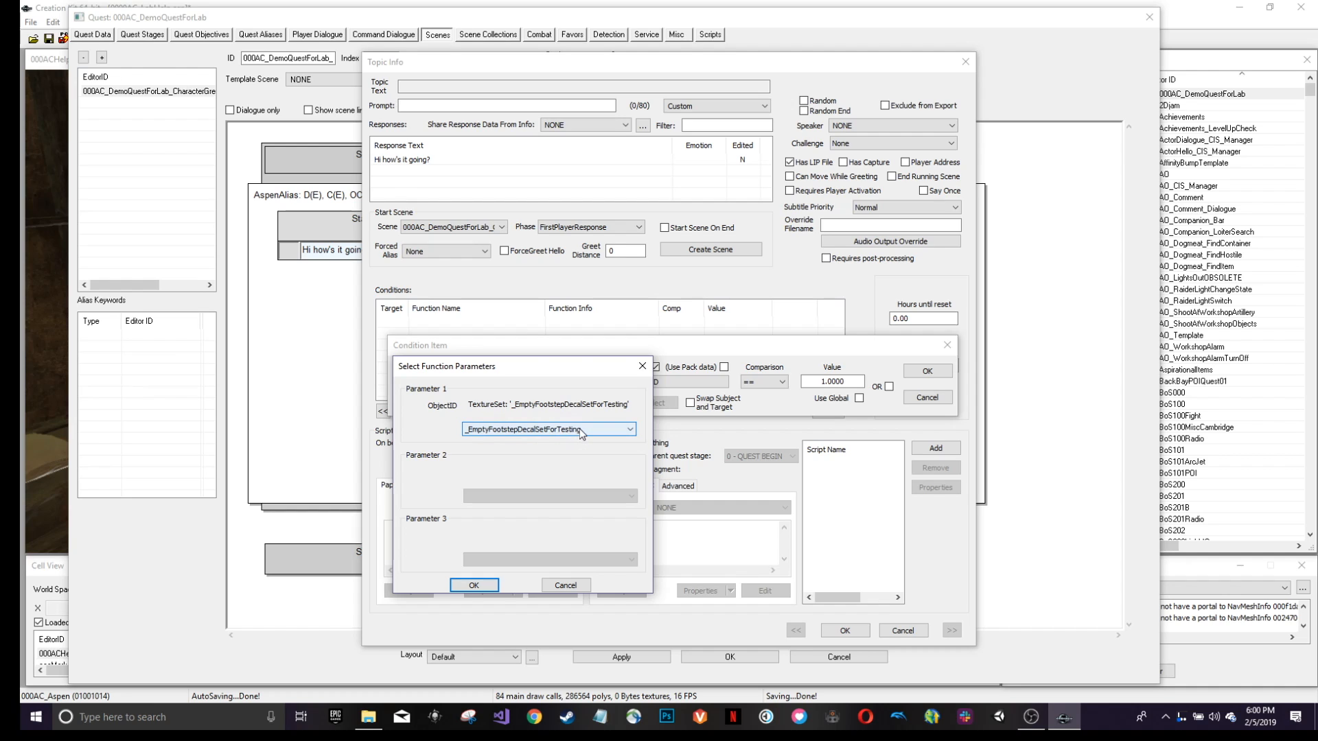
left_click(579, 428)
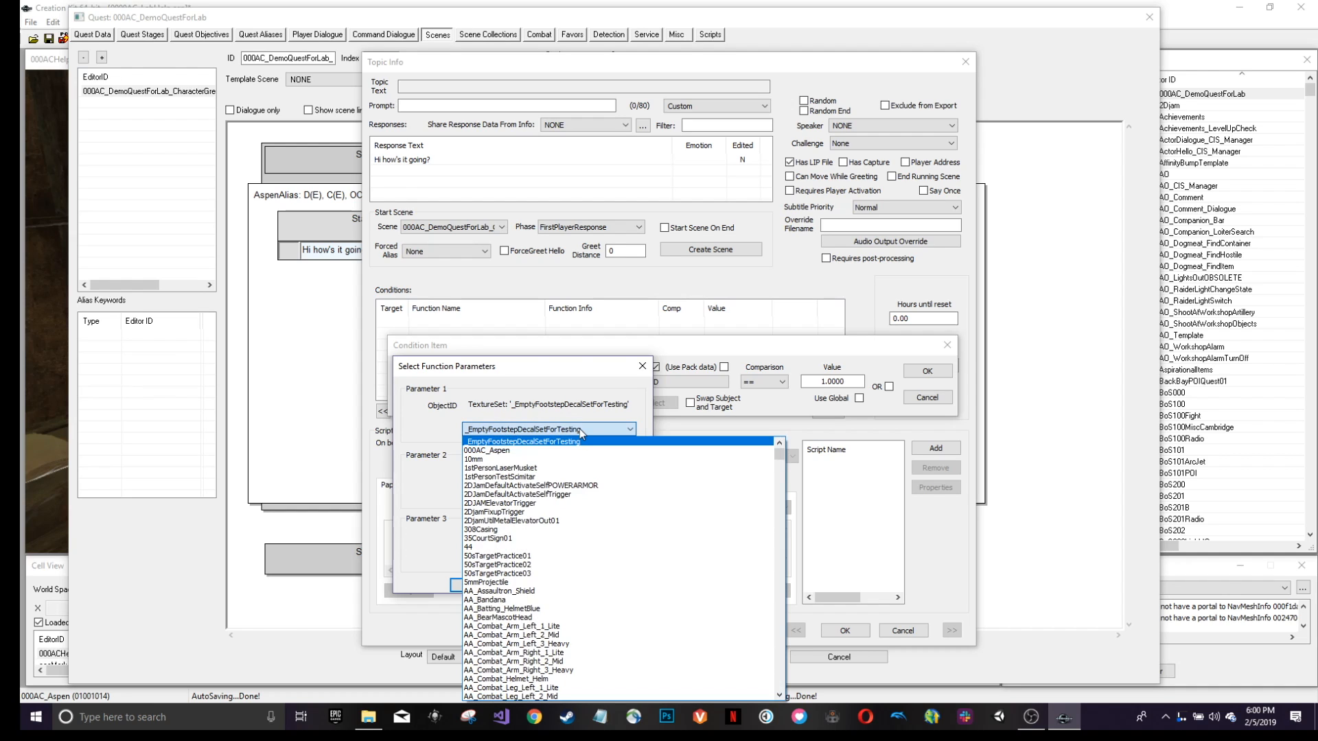
left_click(500, 451)
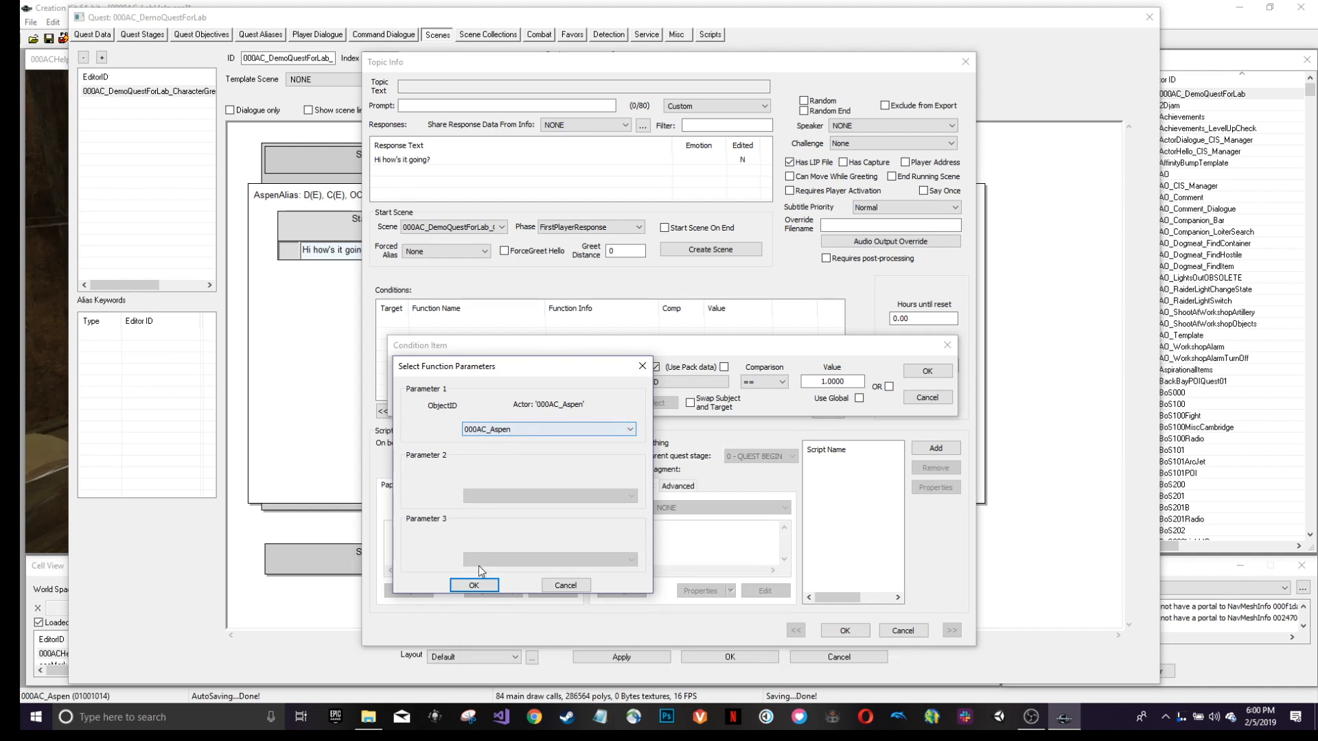
left_click(473, 585)
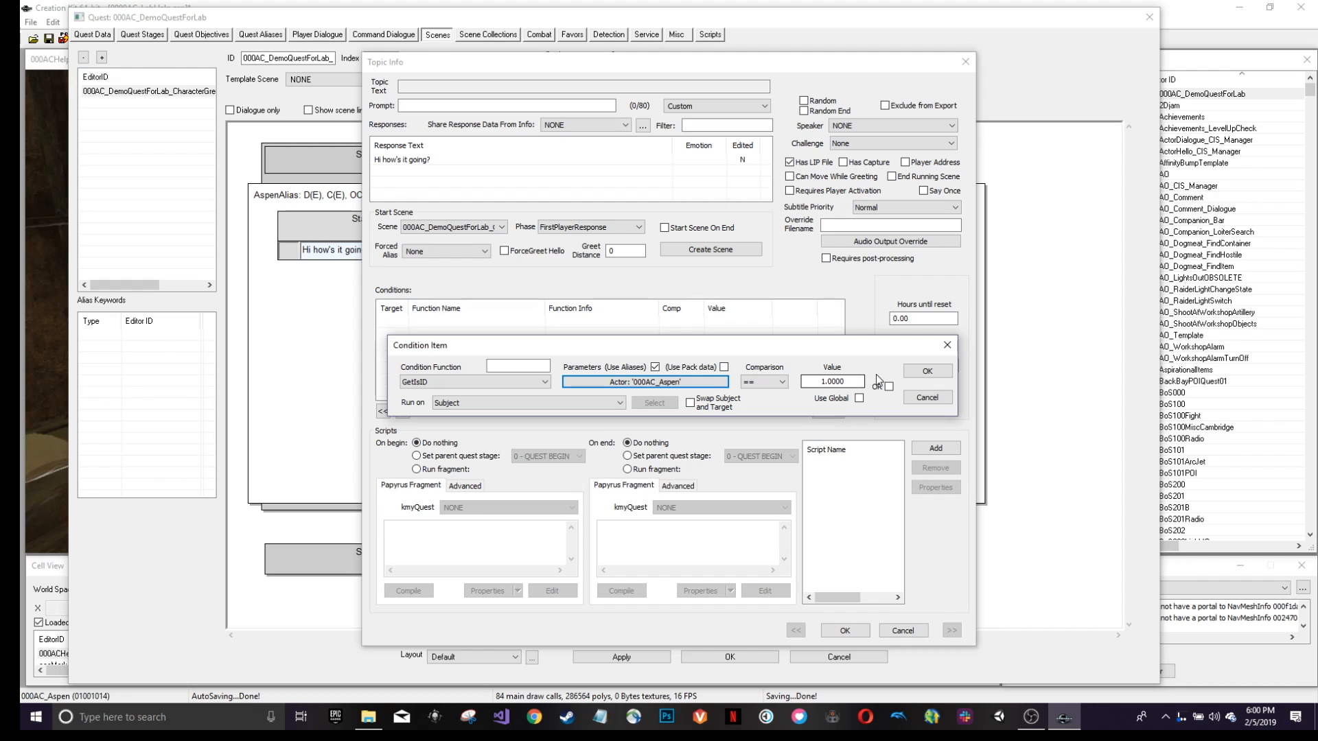
left_click(927, 372)
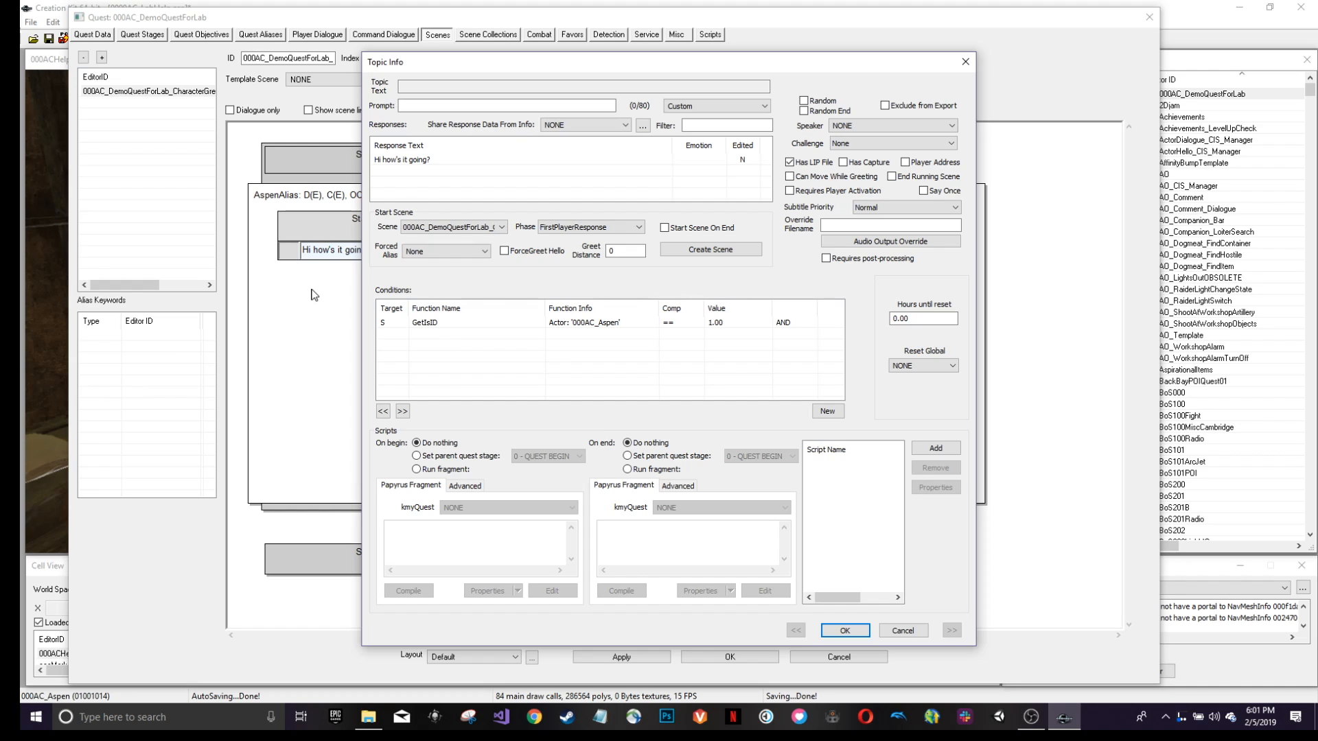
Create a second condition on the greeting and choose GetStage as its condition function.
right_click(448, 334)
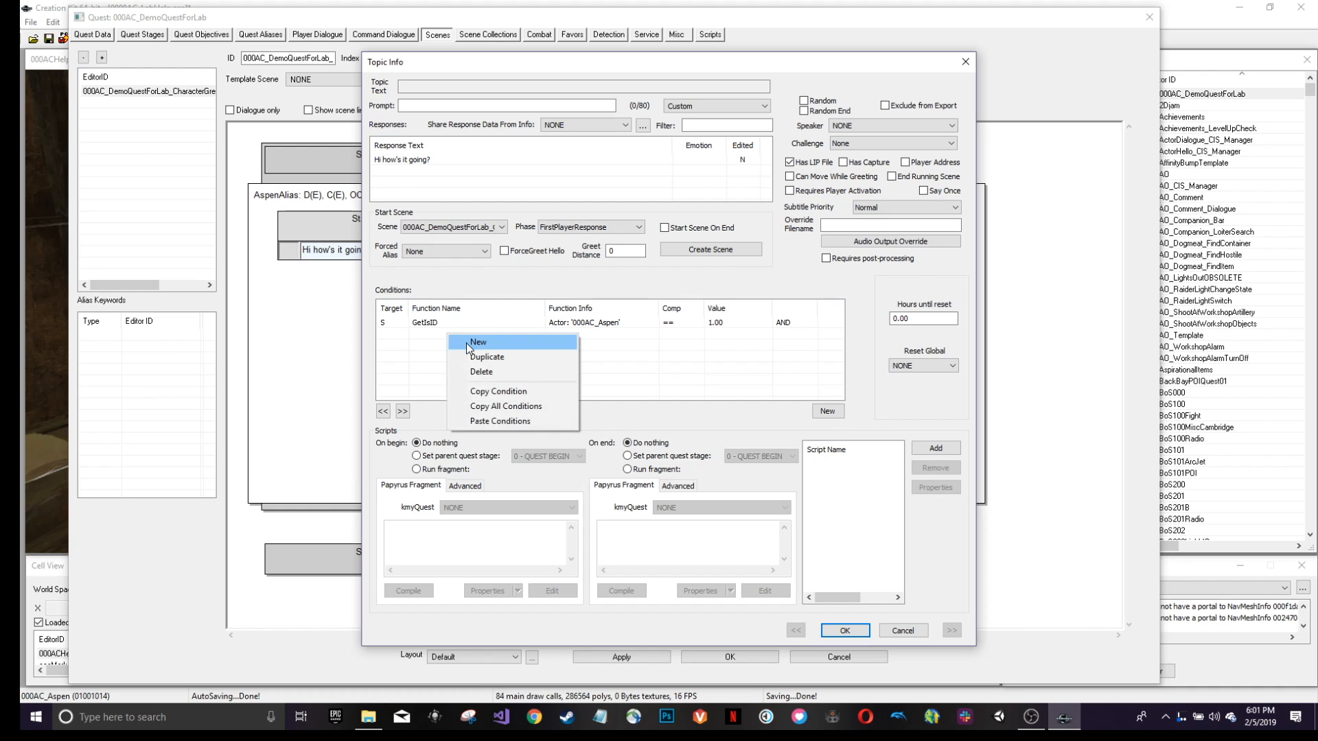
left_click(486, 343)
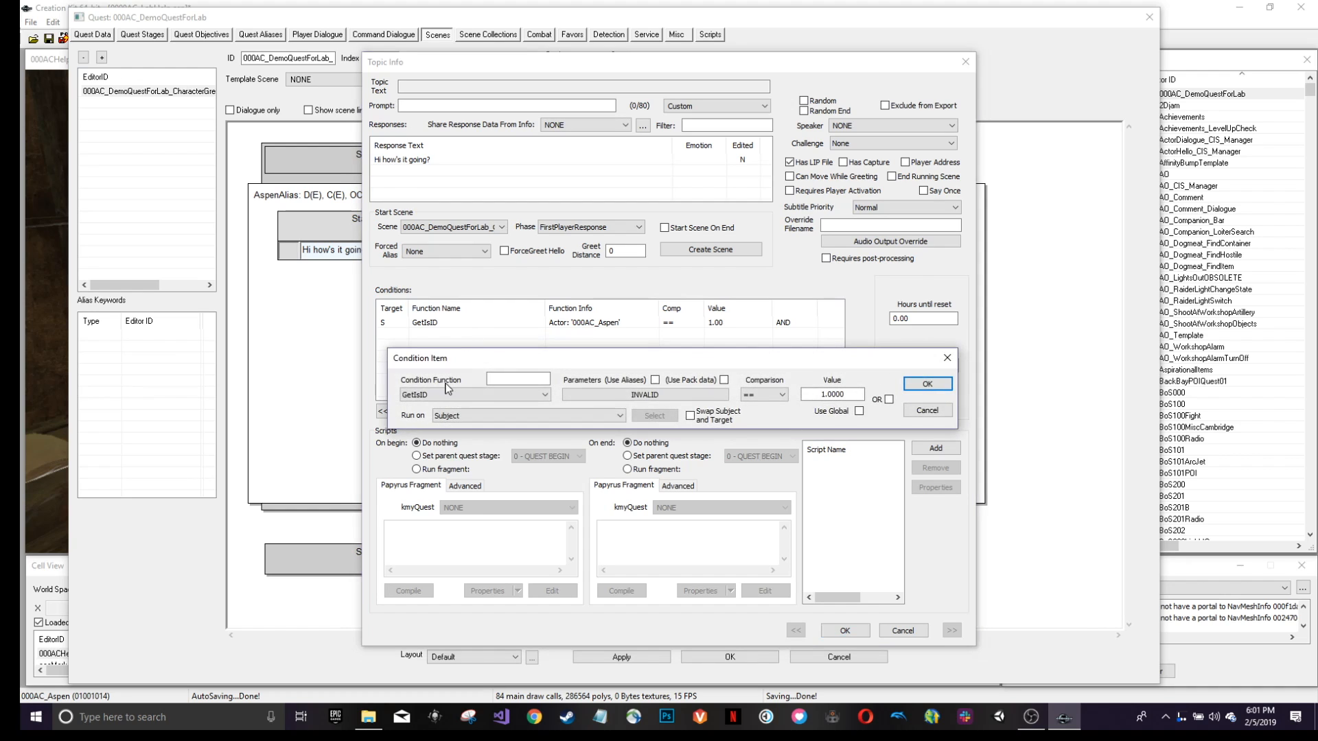
left_click_drag(464, 354, 479, 282)
left_click(489, 317)
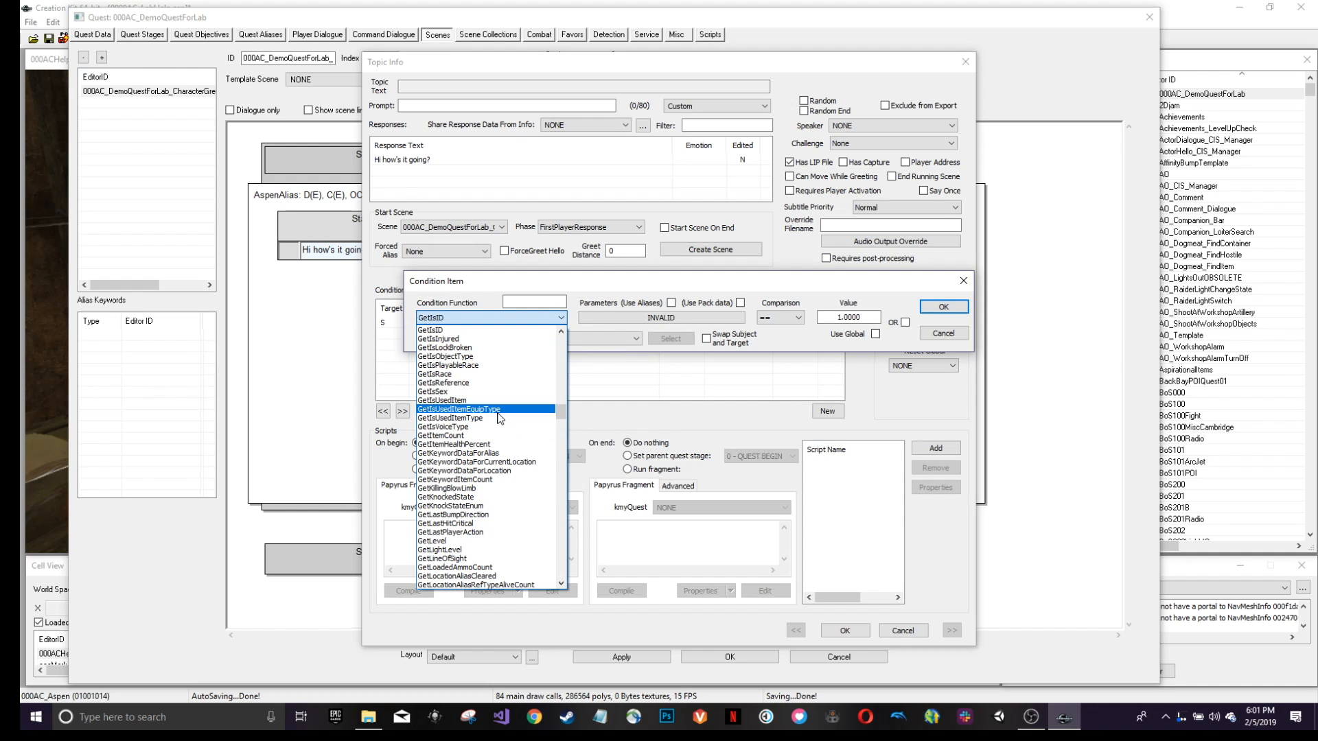
scroll(499, 418, "up", 4)
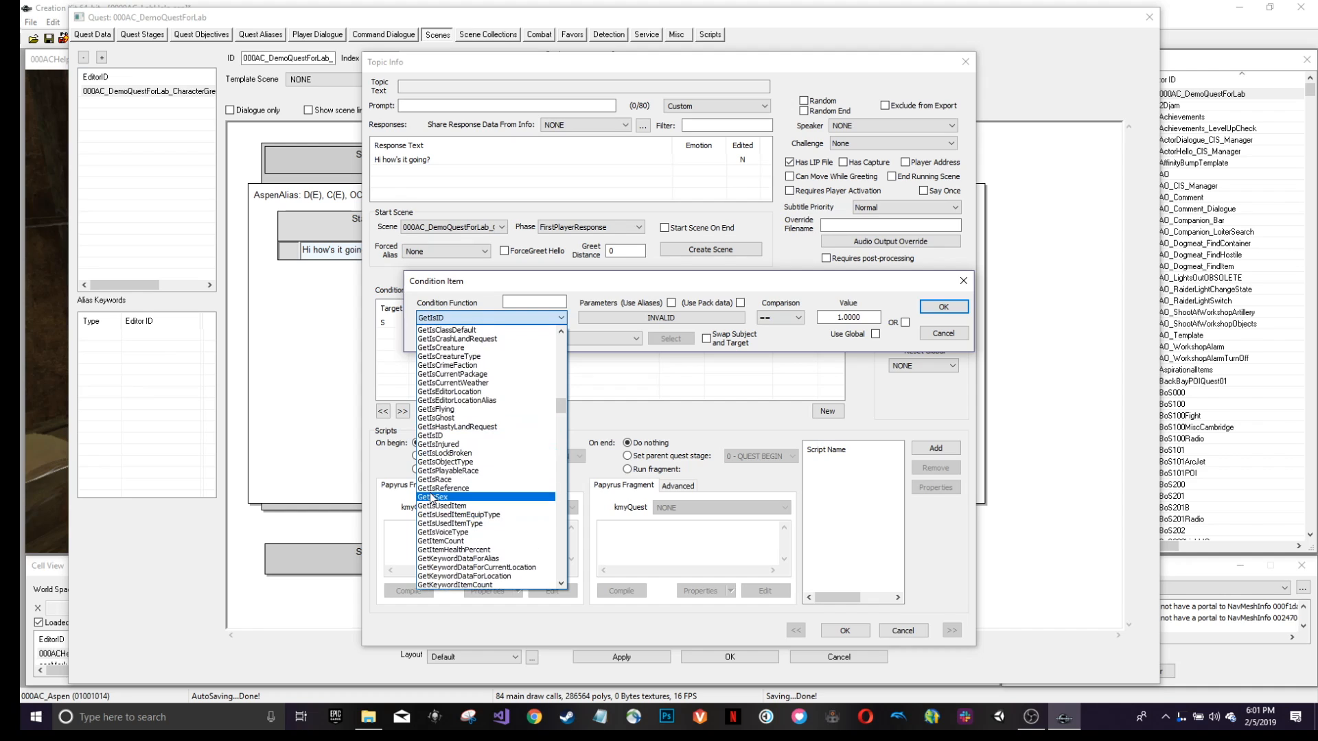
scroll(486, 358, "up", 3)
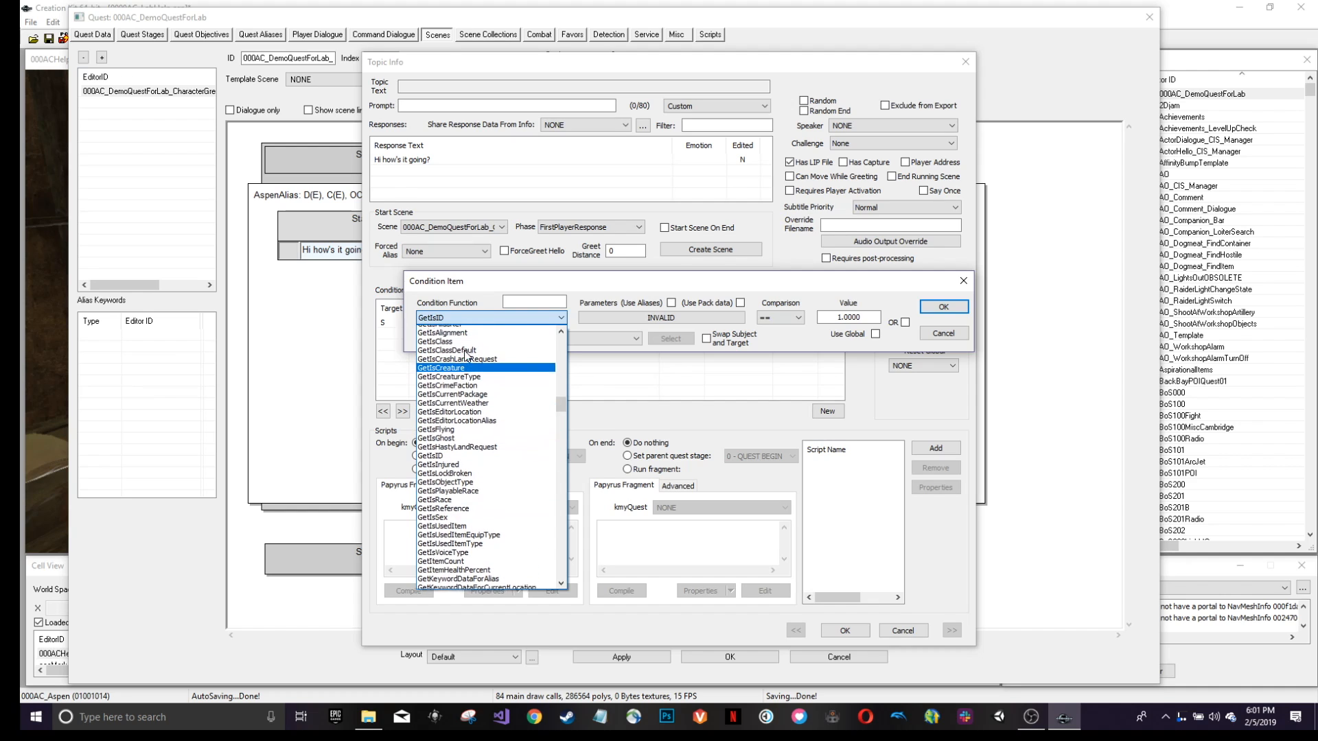
scroll(488, 352, "up", 7)
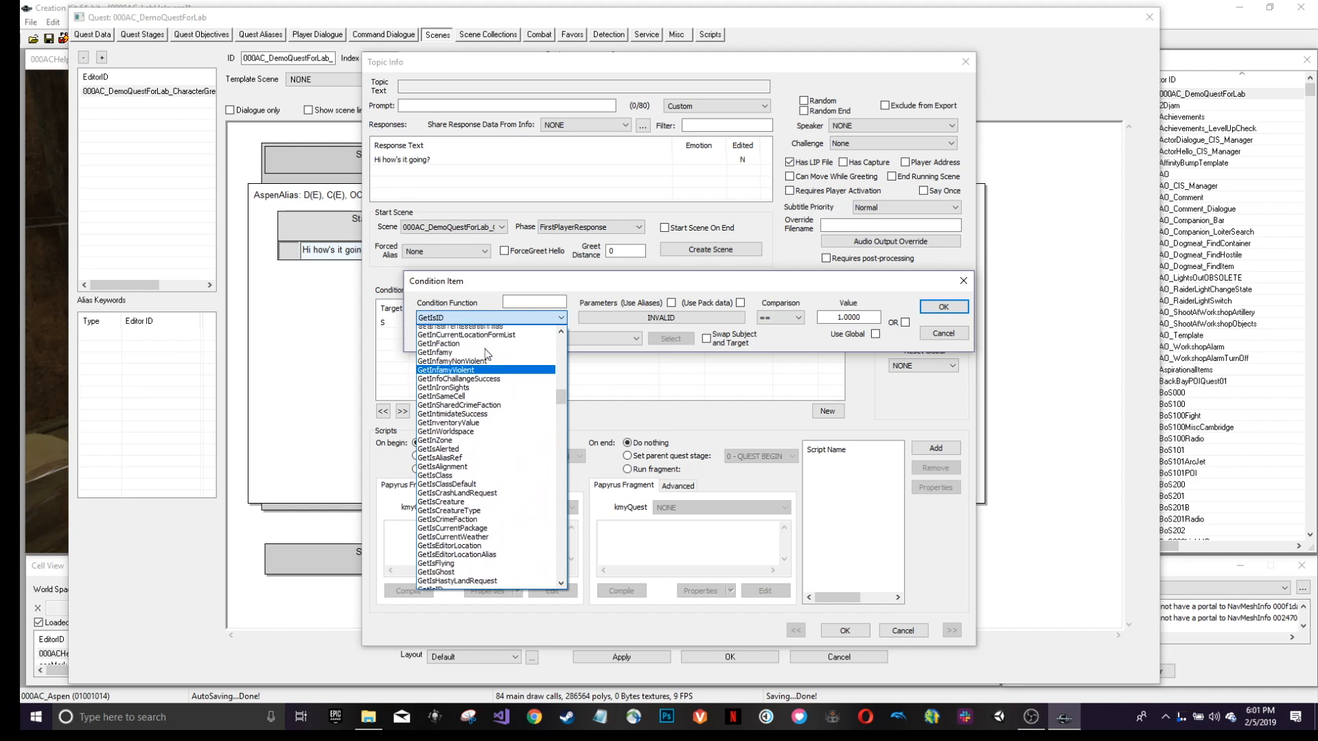
scroll(485, 362, "down", 15)
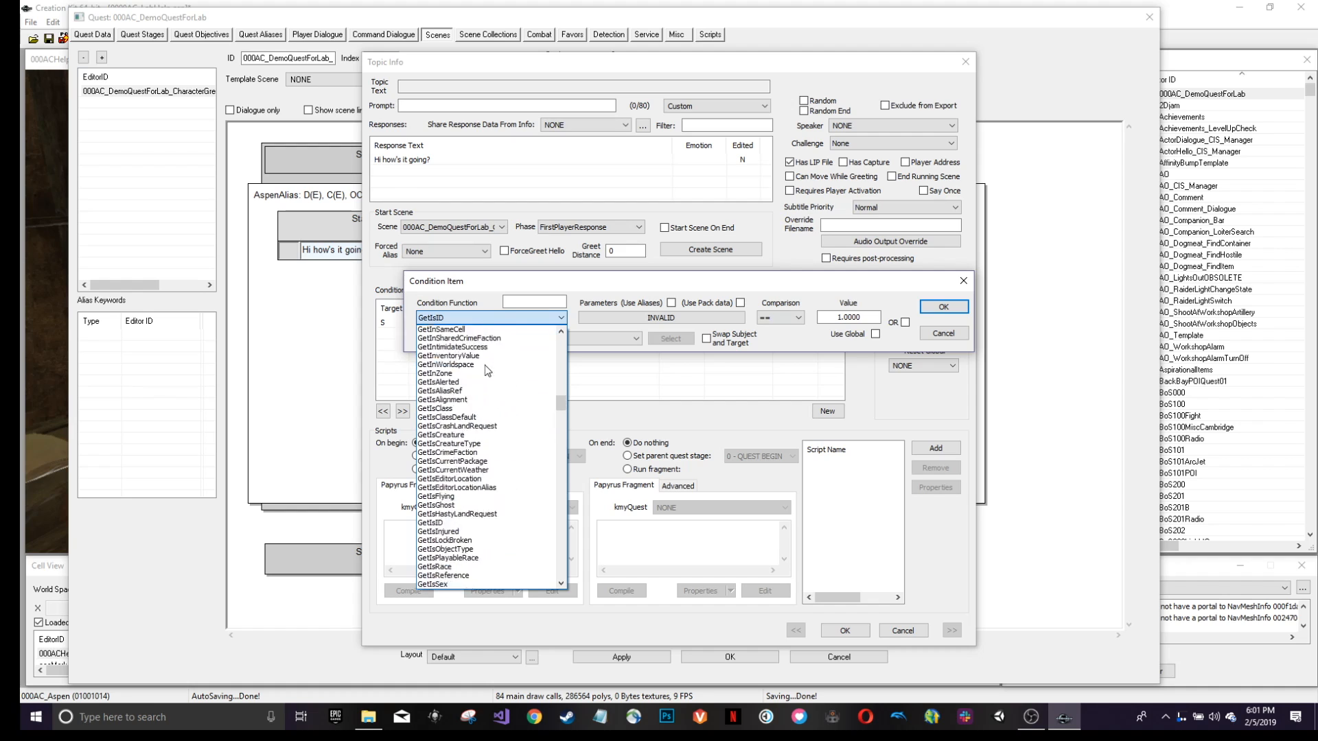
scroll(488, 494, "down", 9)
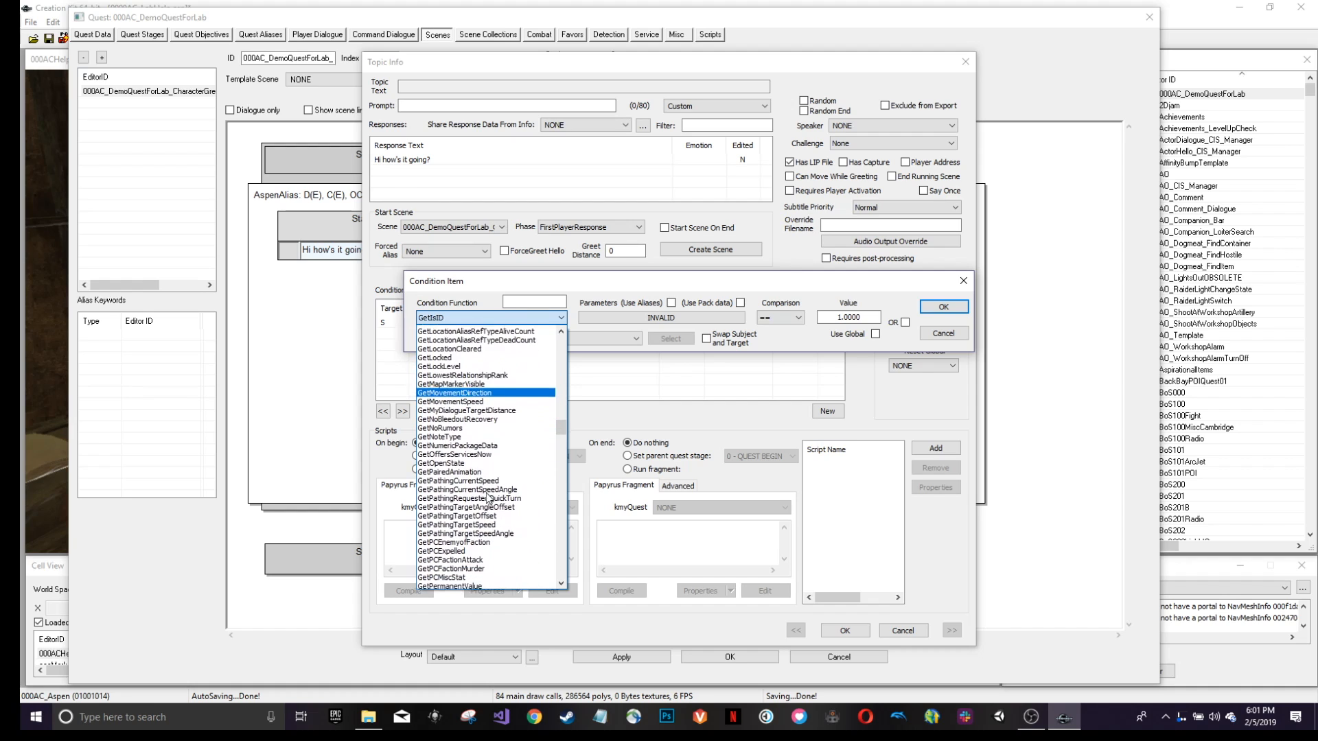
scroll(488, 549, "down", 5)
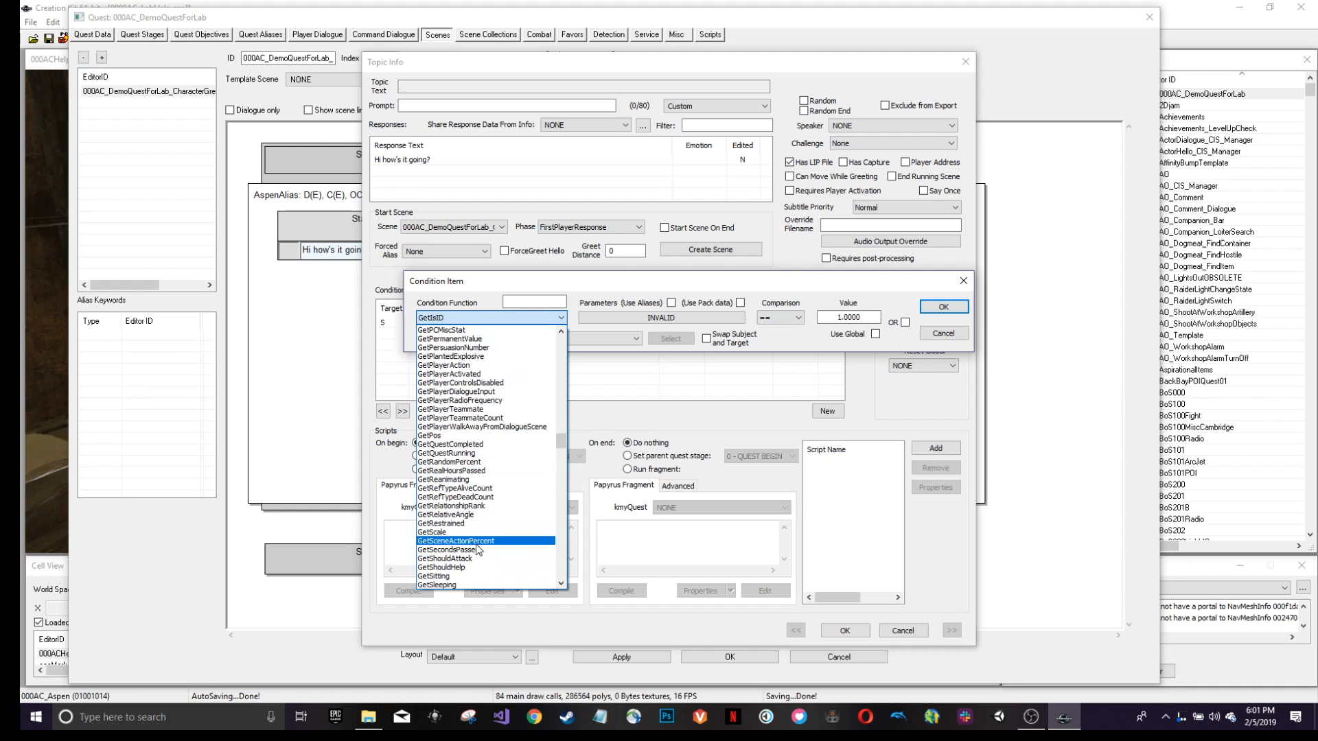
scroll(485, 547, "down", 2)
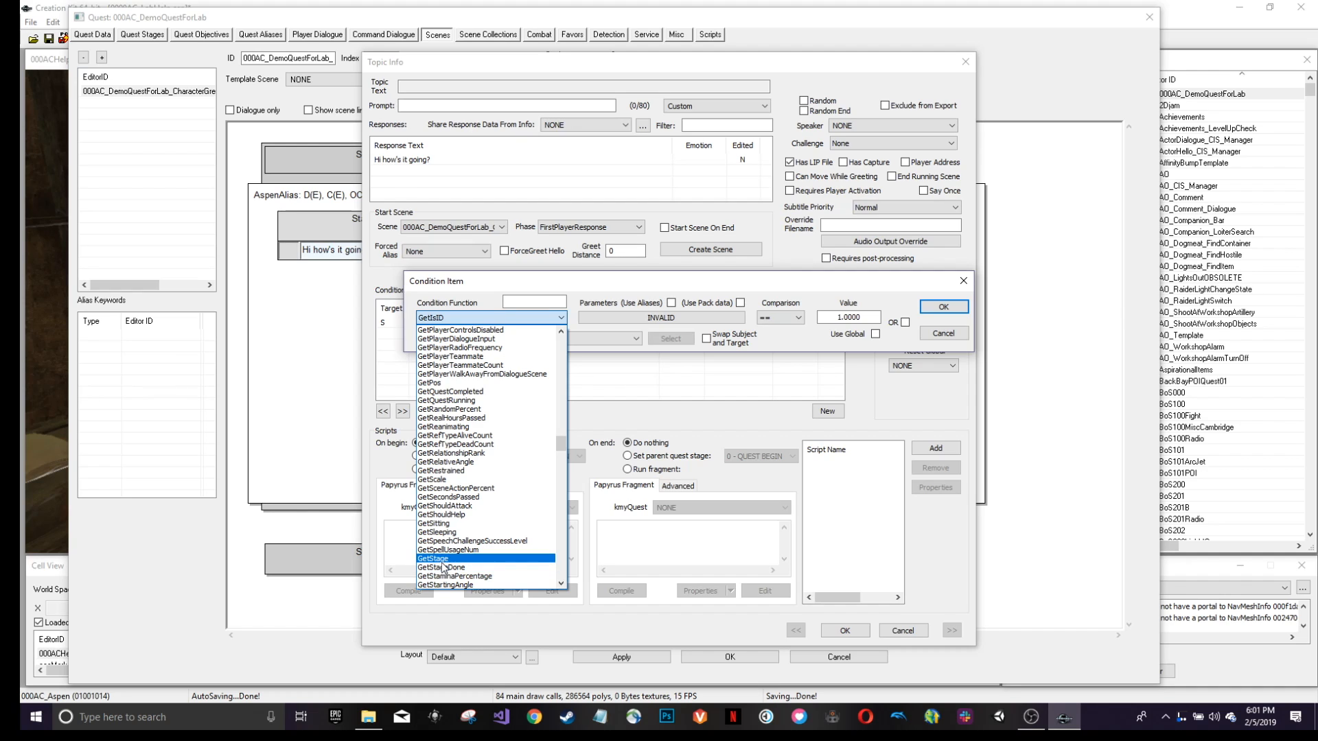
left_click(443, 558)
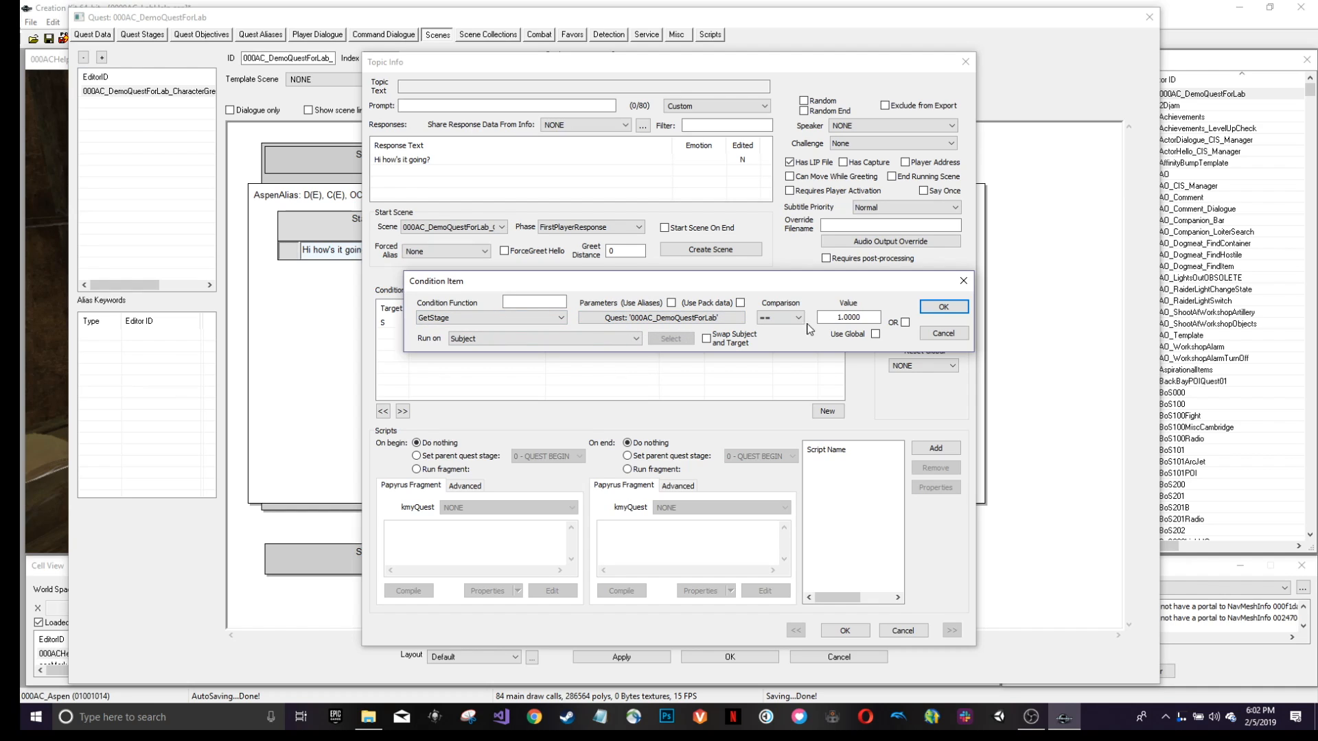
Set the GetStage condition's comparison value to 0, then accept the condition and the greeting's topic info.
double_click(854, 316)
type("0")
left_click(945, 306)
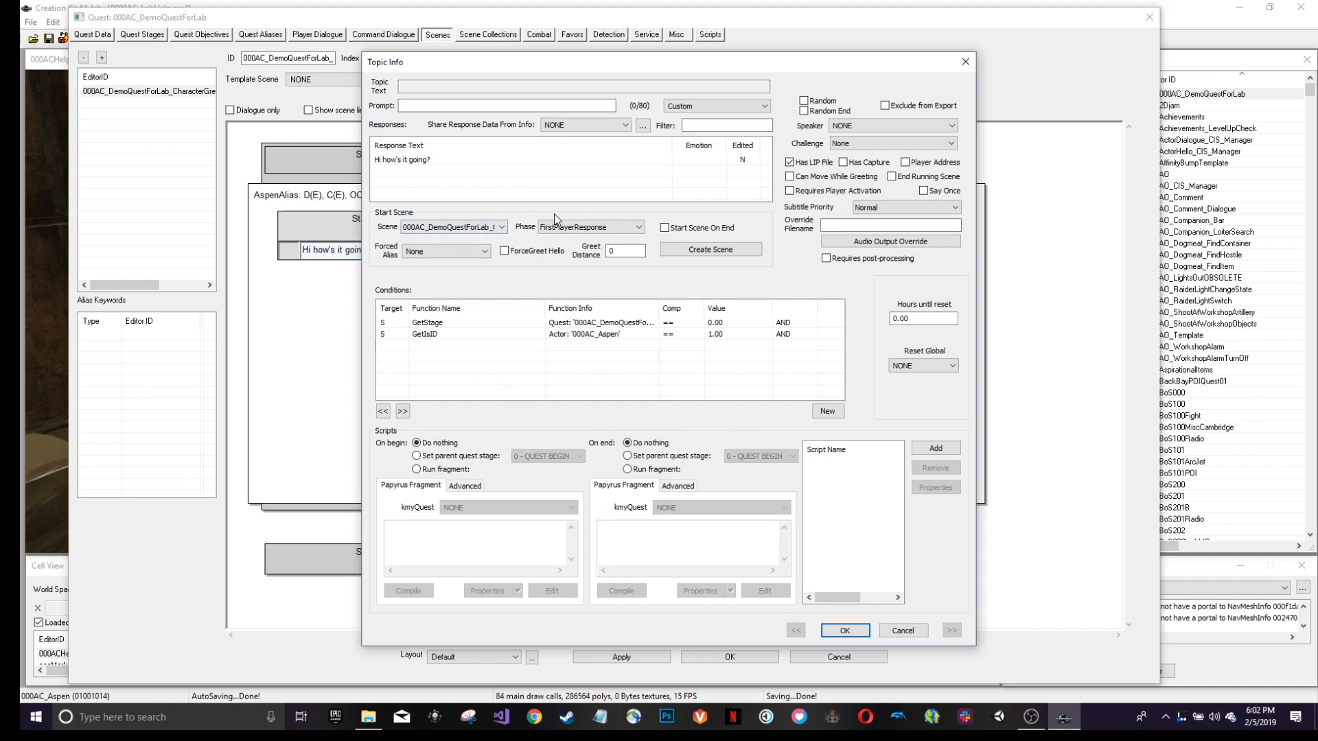
left_click(448, 326)
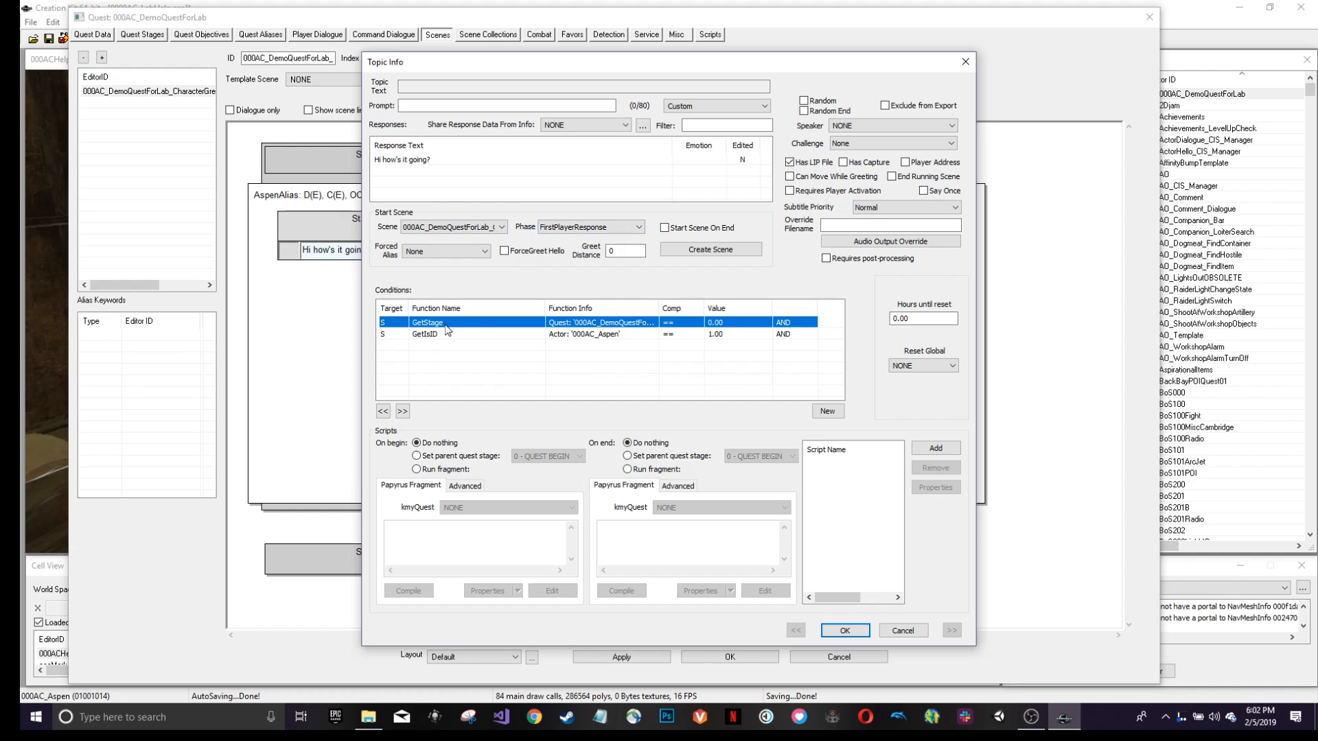
left_click(648, 336)
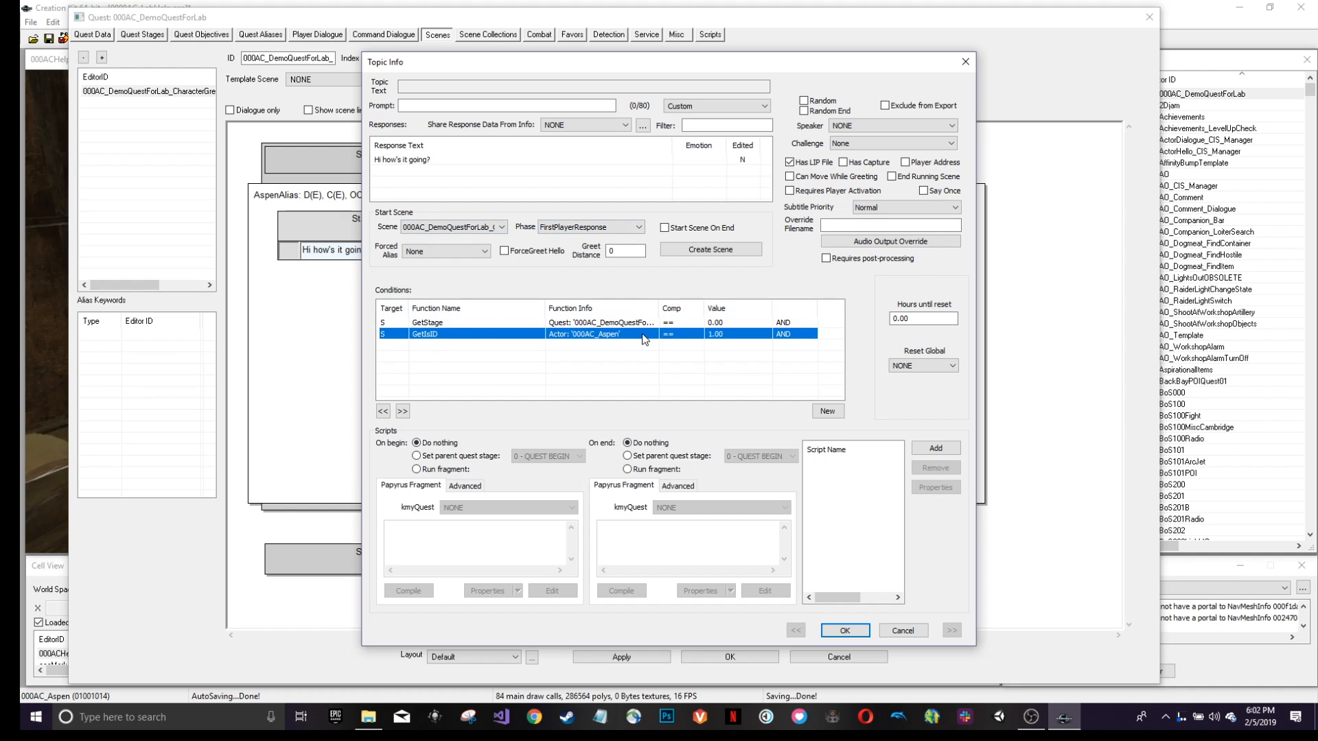
left_click(846, 630)
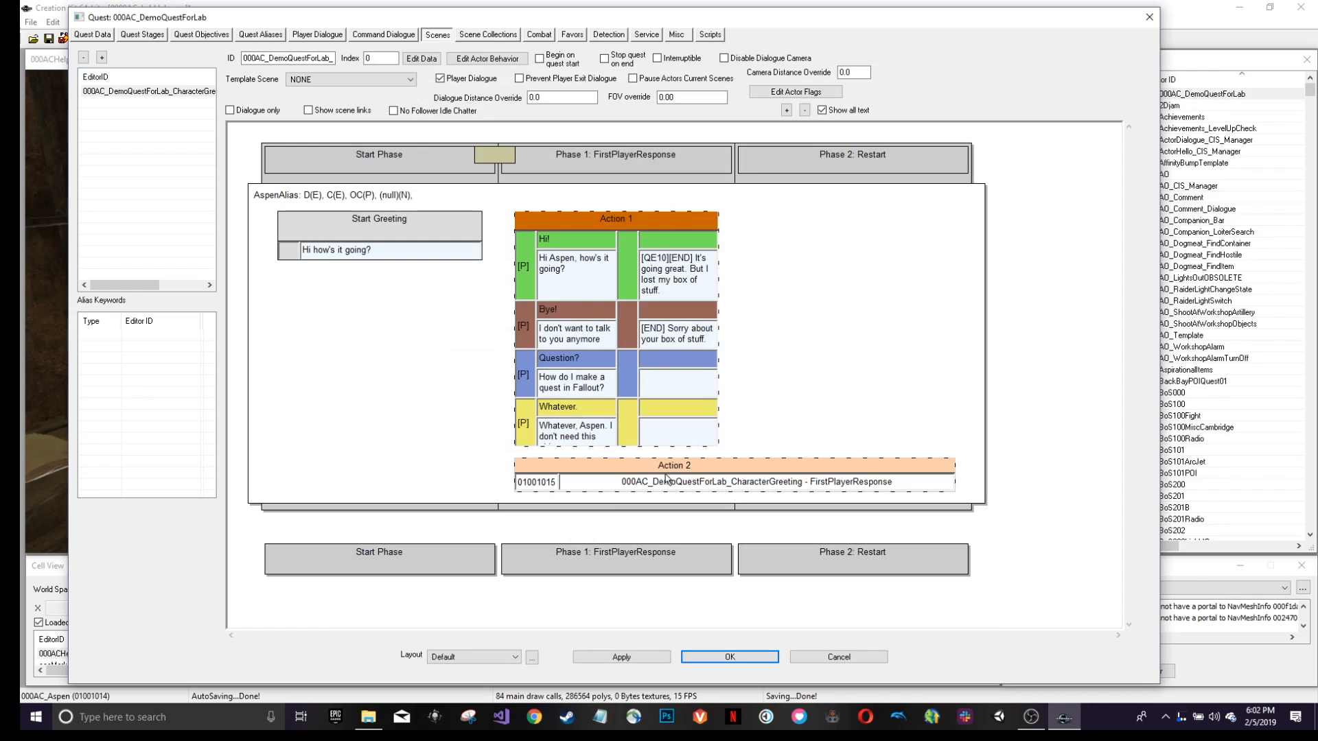
Set the start phase of Start Scene Action 2 to Phase 2: Restart and check the accepted action's settings.
double_click(626, 467)
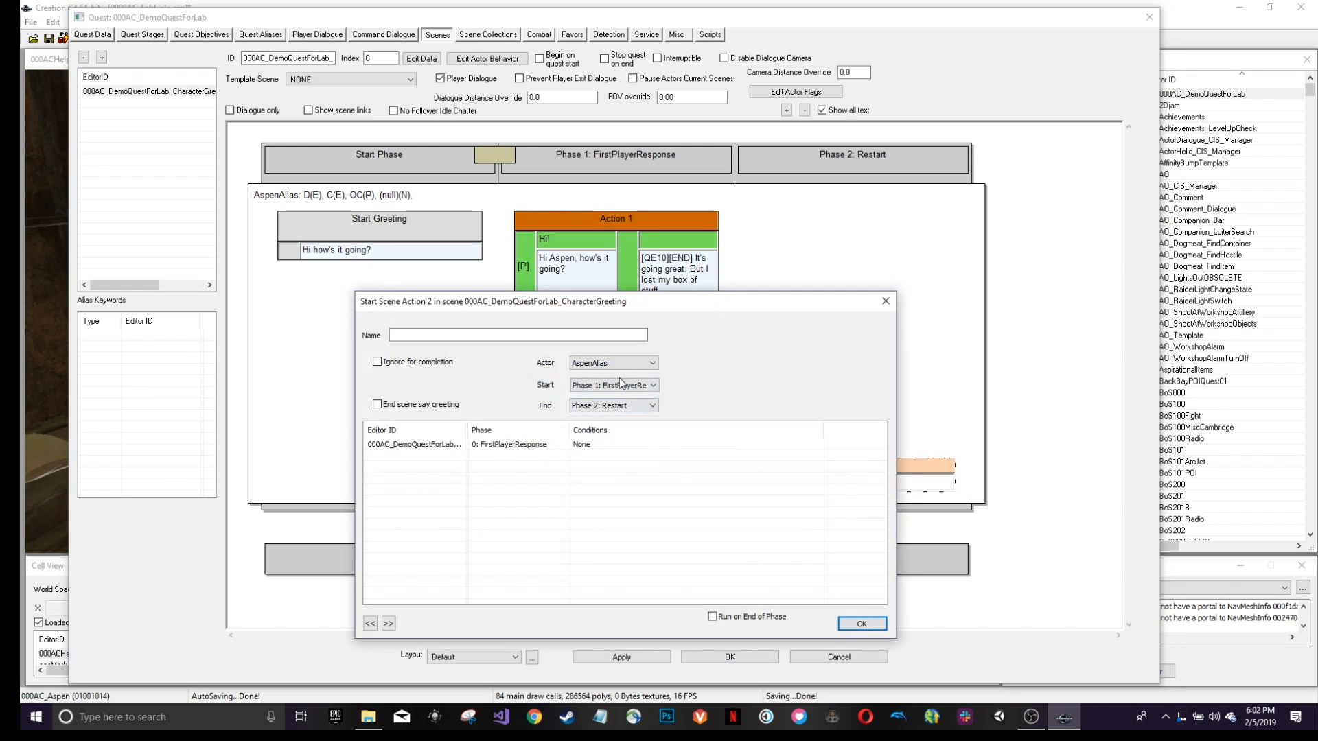
left_click(621, 386)
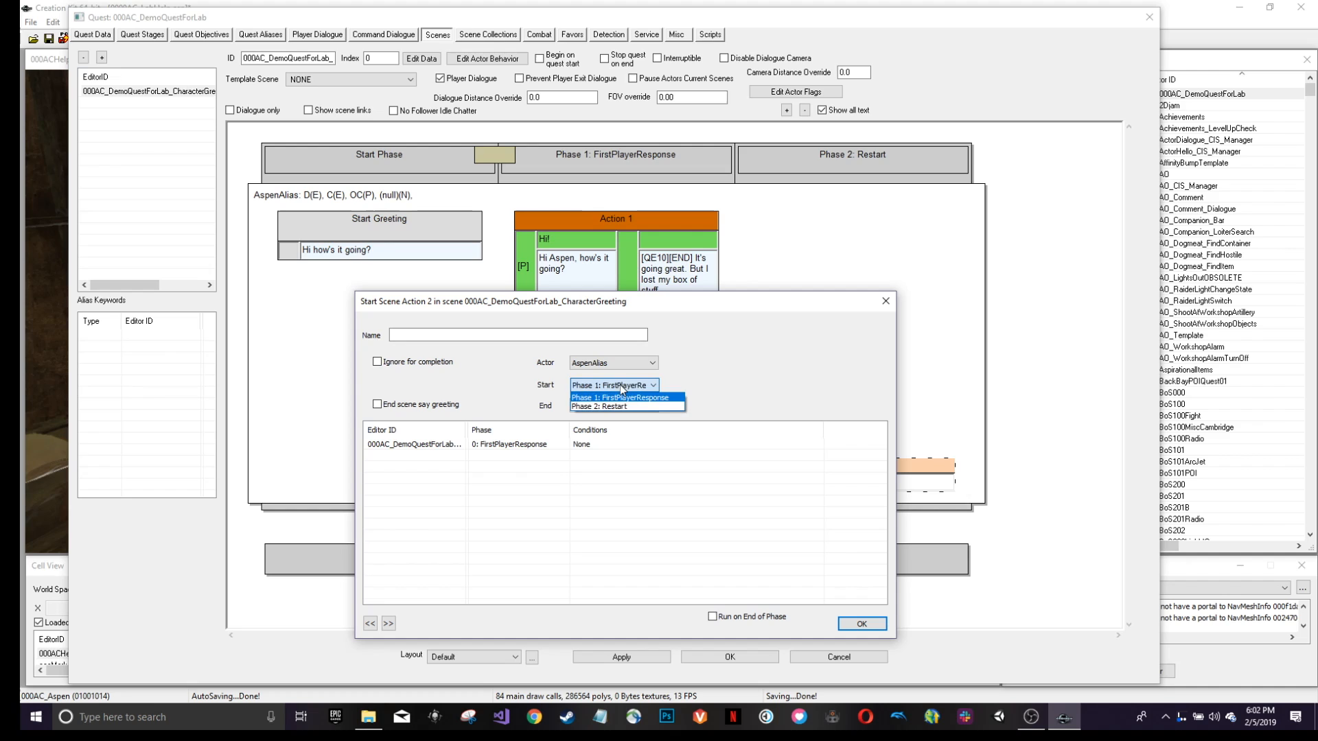
left_click(626, 406)
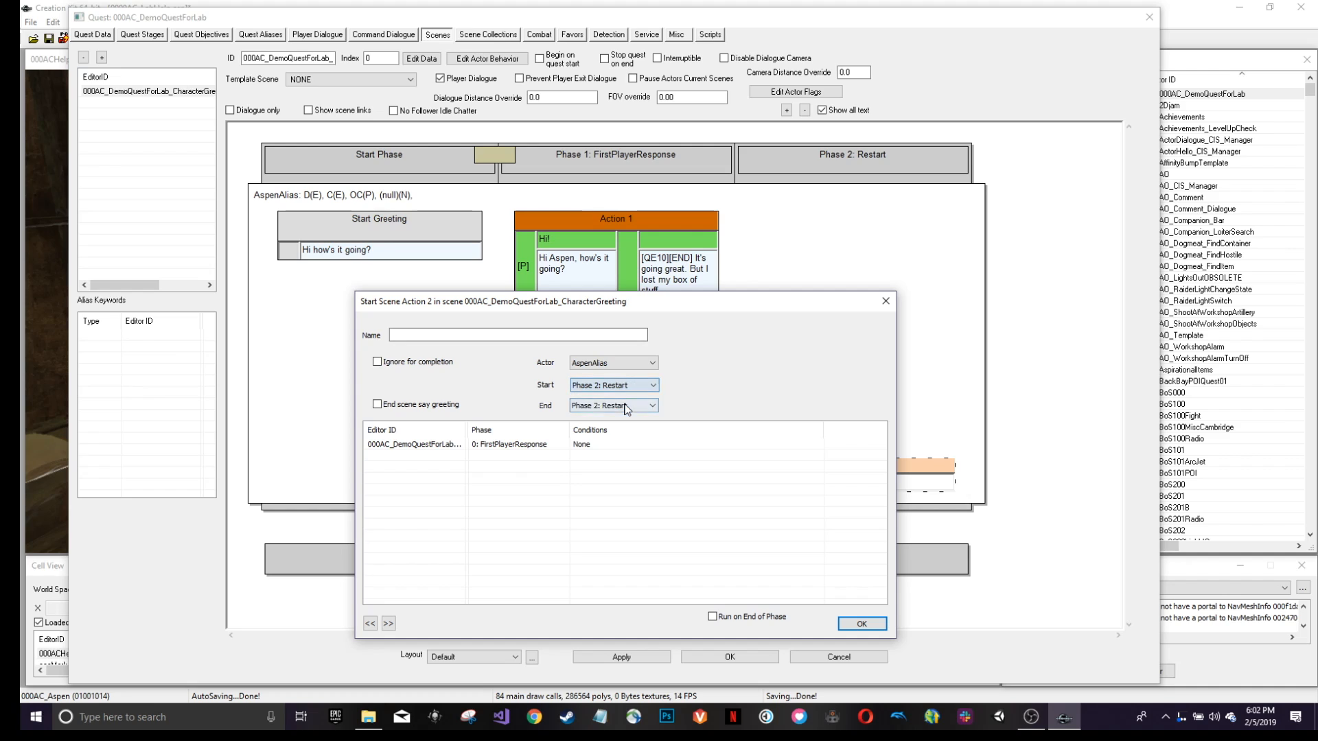
left_click(858, 624)
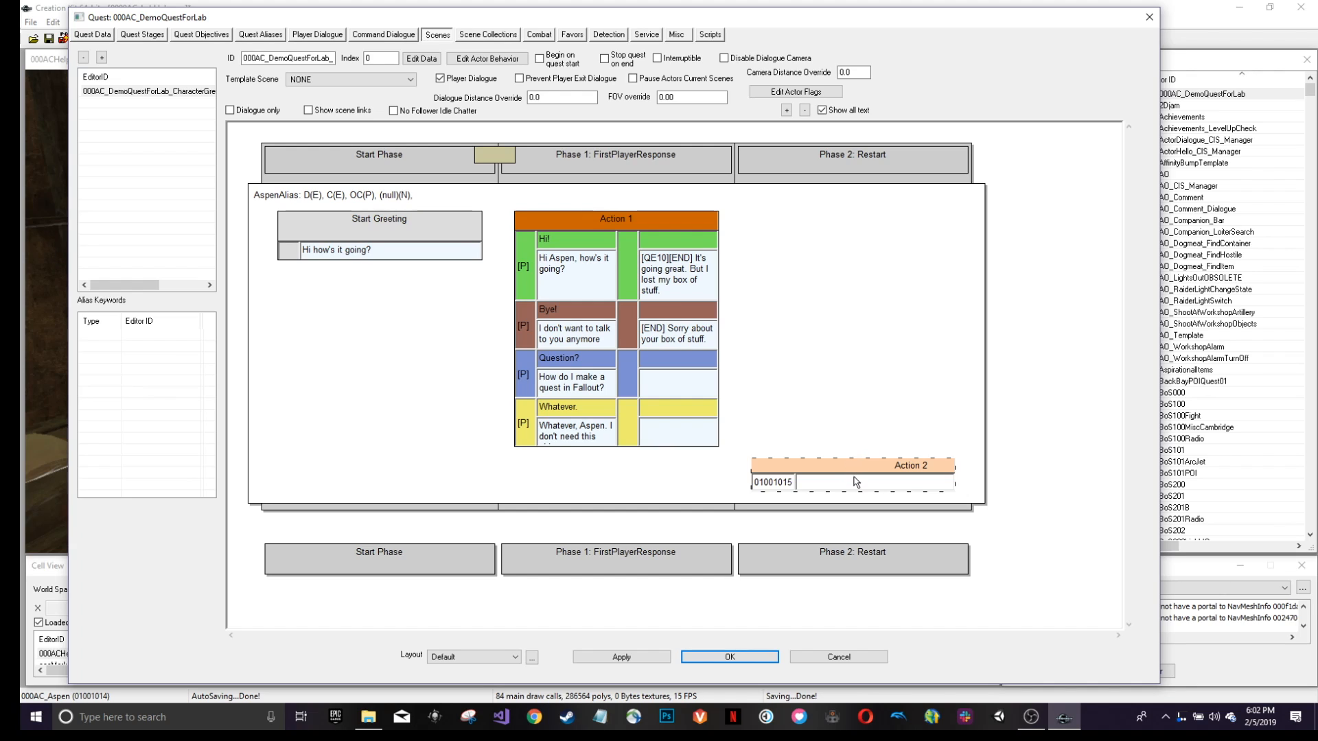
double_click(856, 476)
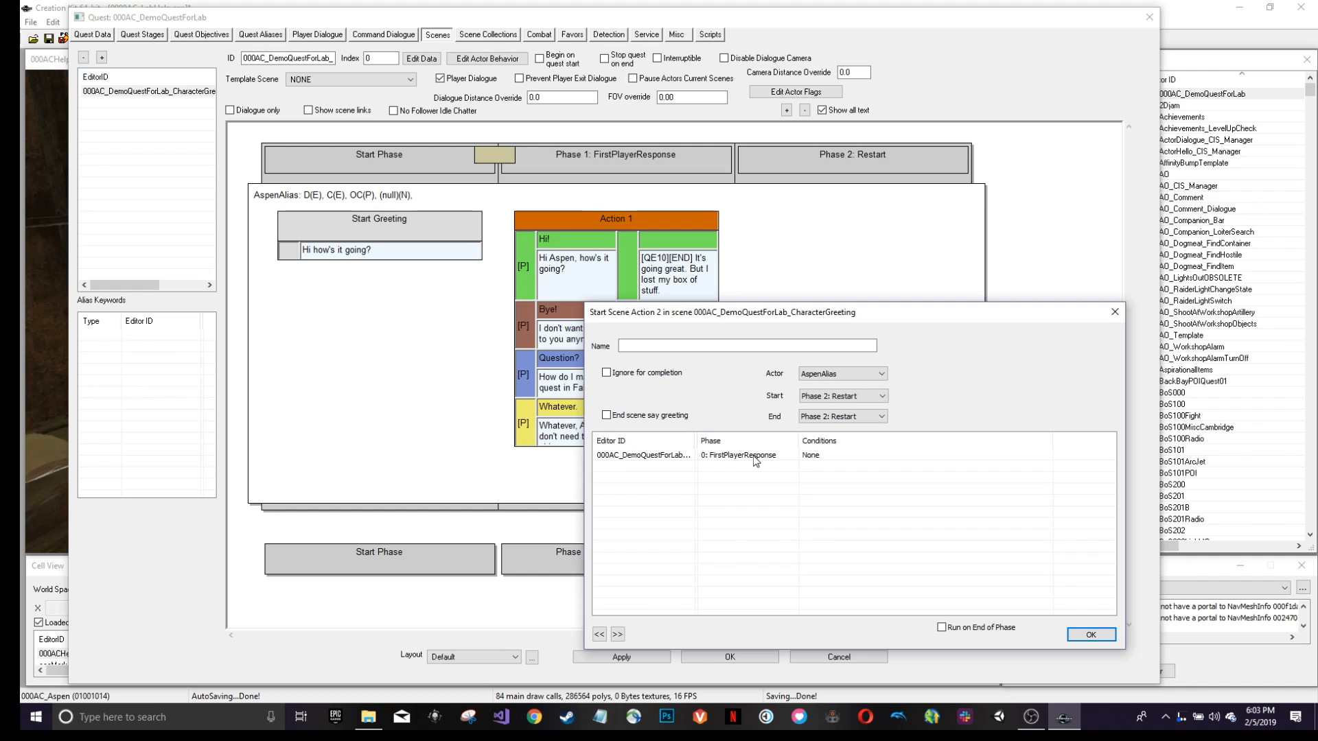
left_click(1090, 634)
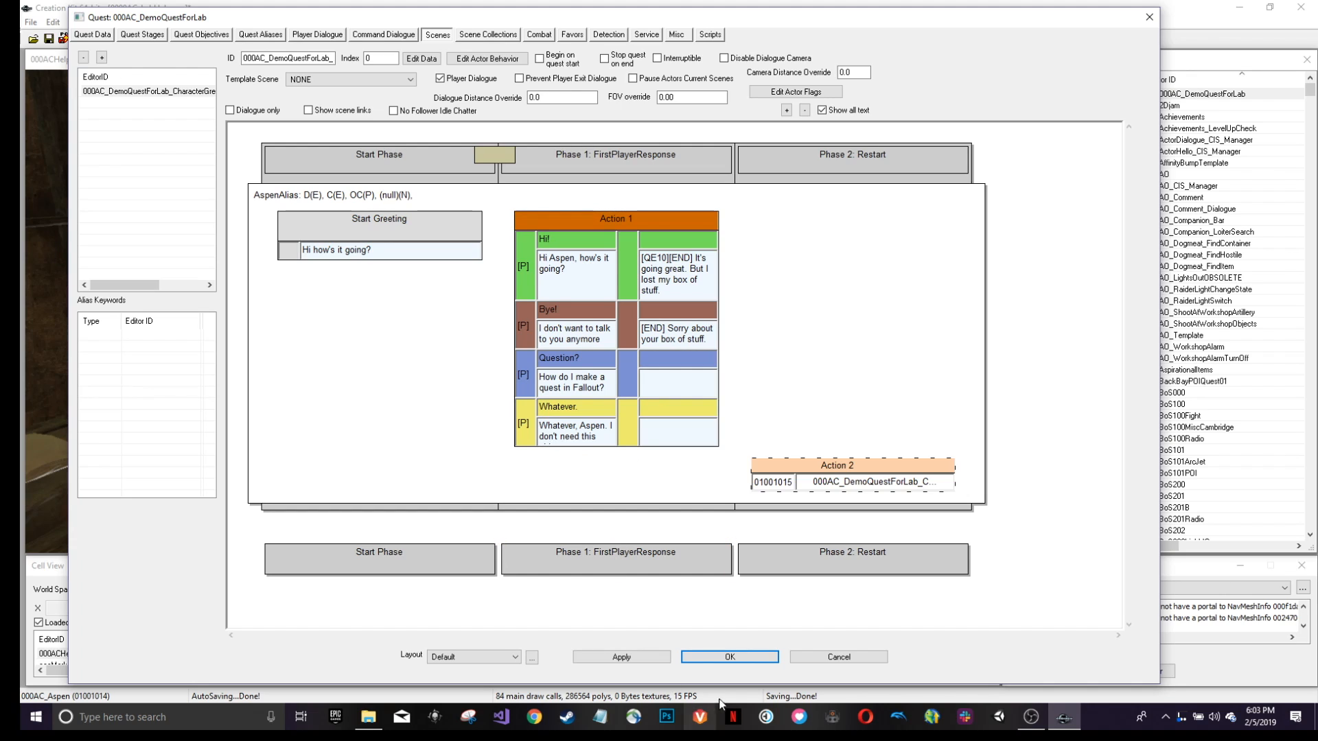
Review quest stage 10 (TALKED TO NPC) and accept the quest's changes.
left_click(141, 35)
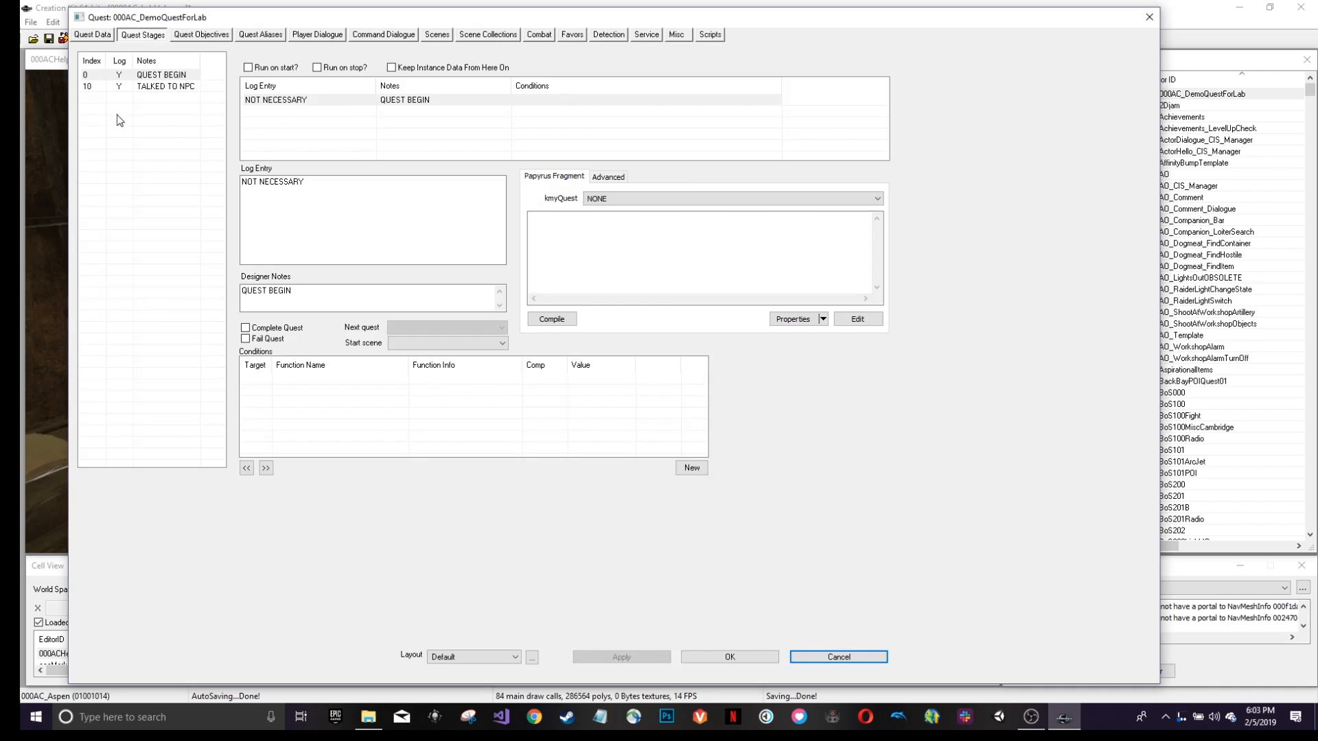
left_click(153, 88)
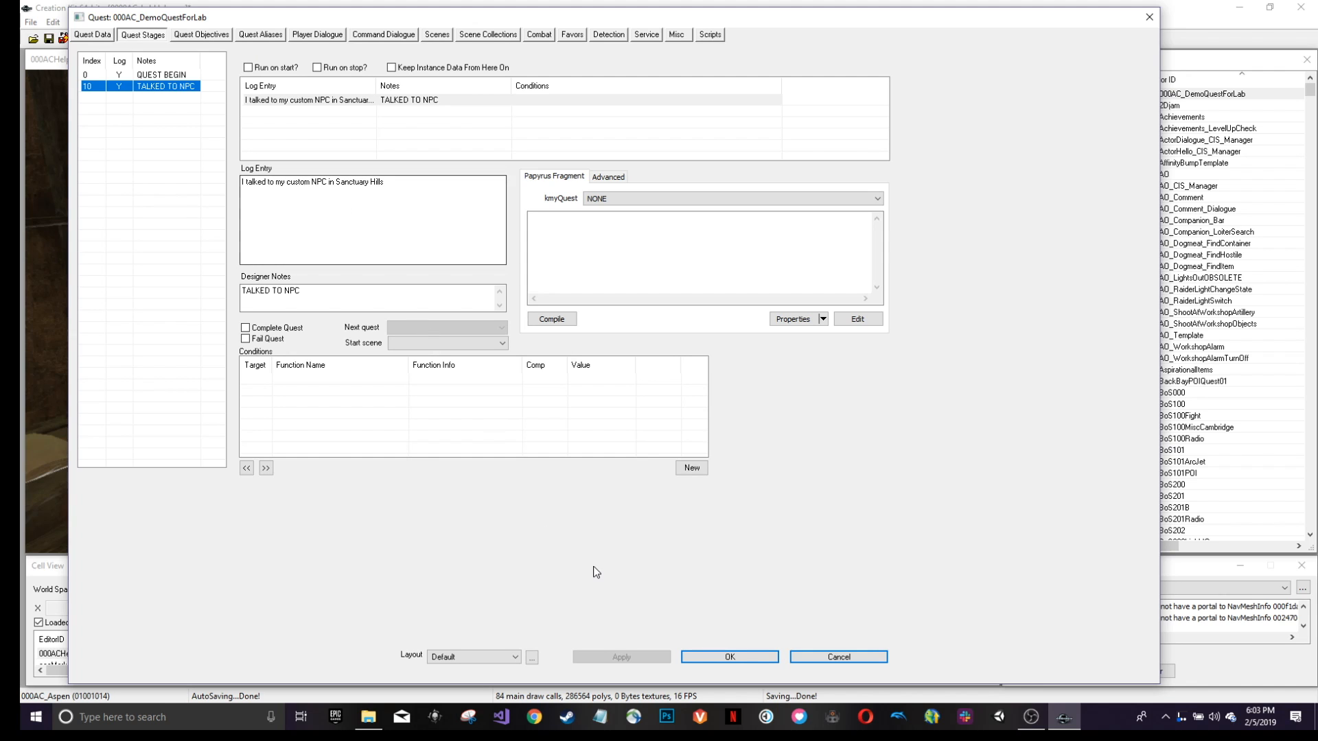
left_click(712, 655)
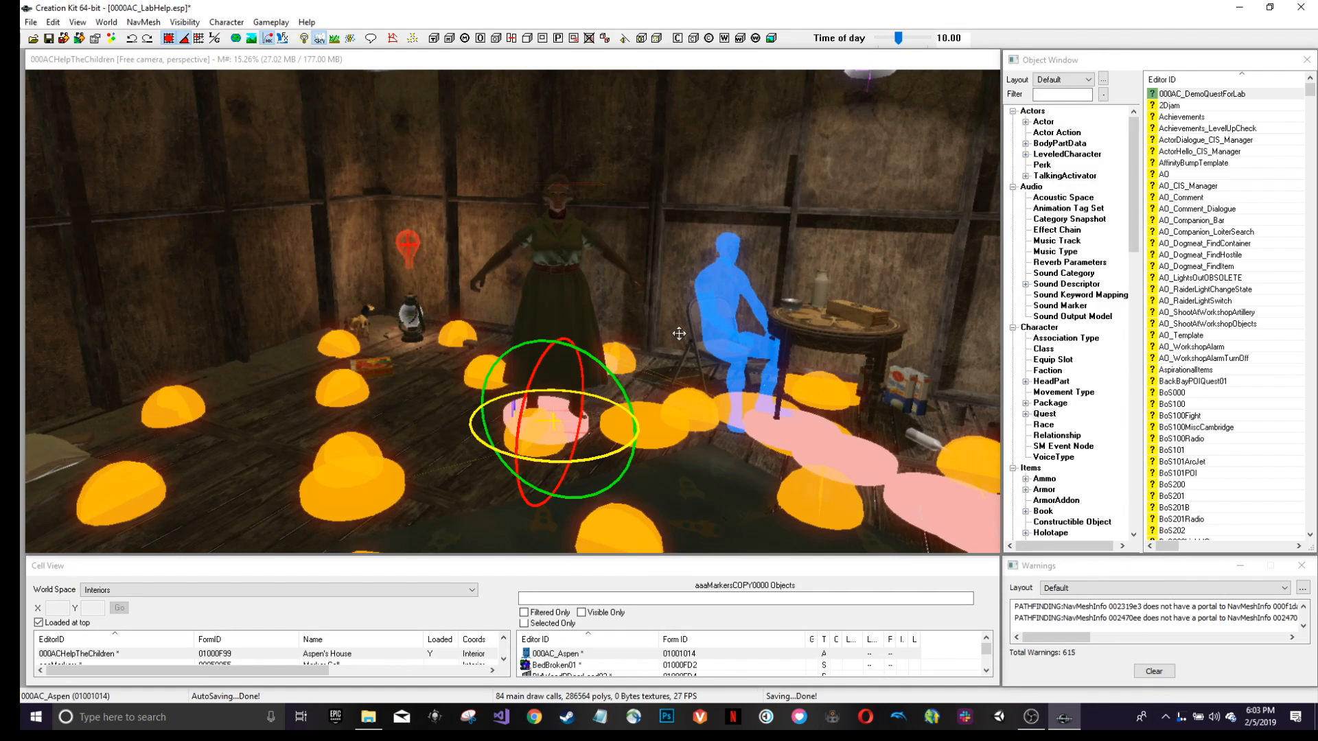
Hide the markers in the house interior and turn the view from the NPC toward the door.
key("m")
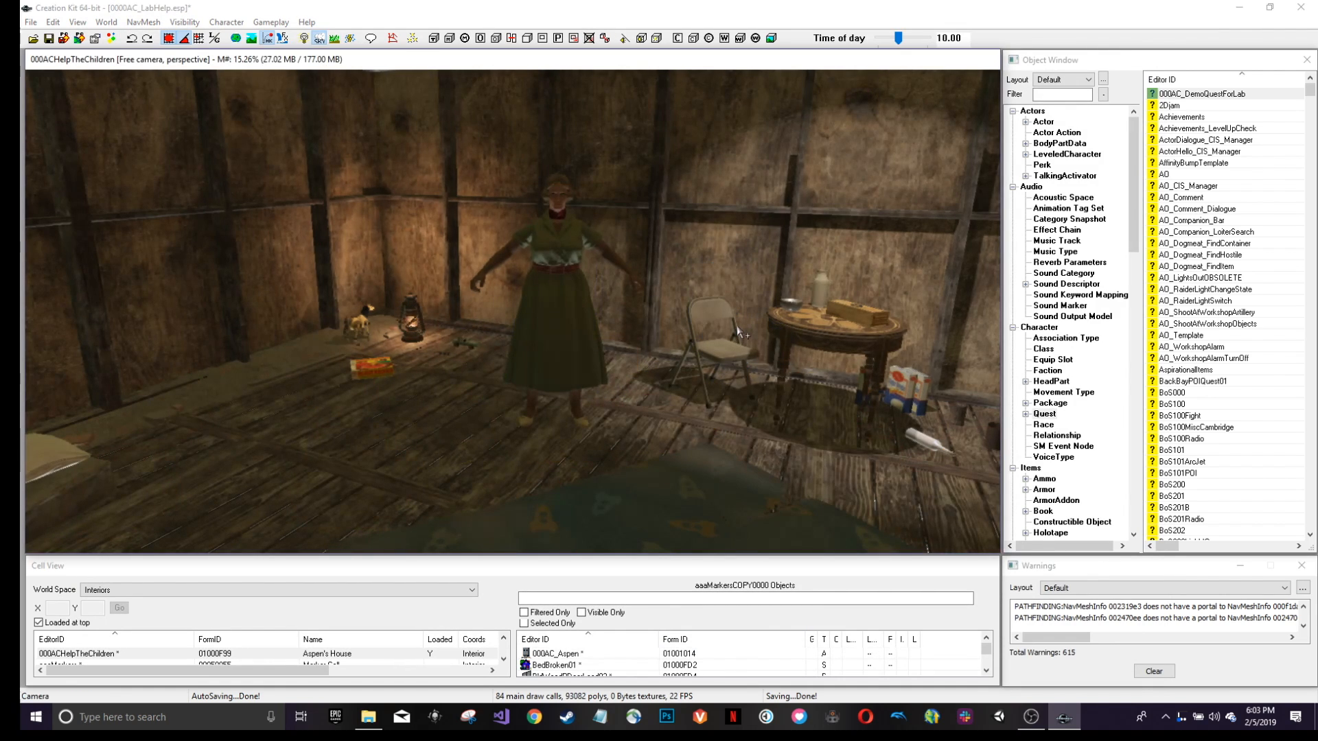
middle_click_drag(617, 370, 329, 359, "shift")
scroll(329, 358, "down", 2)
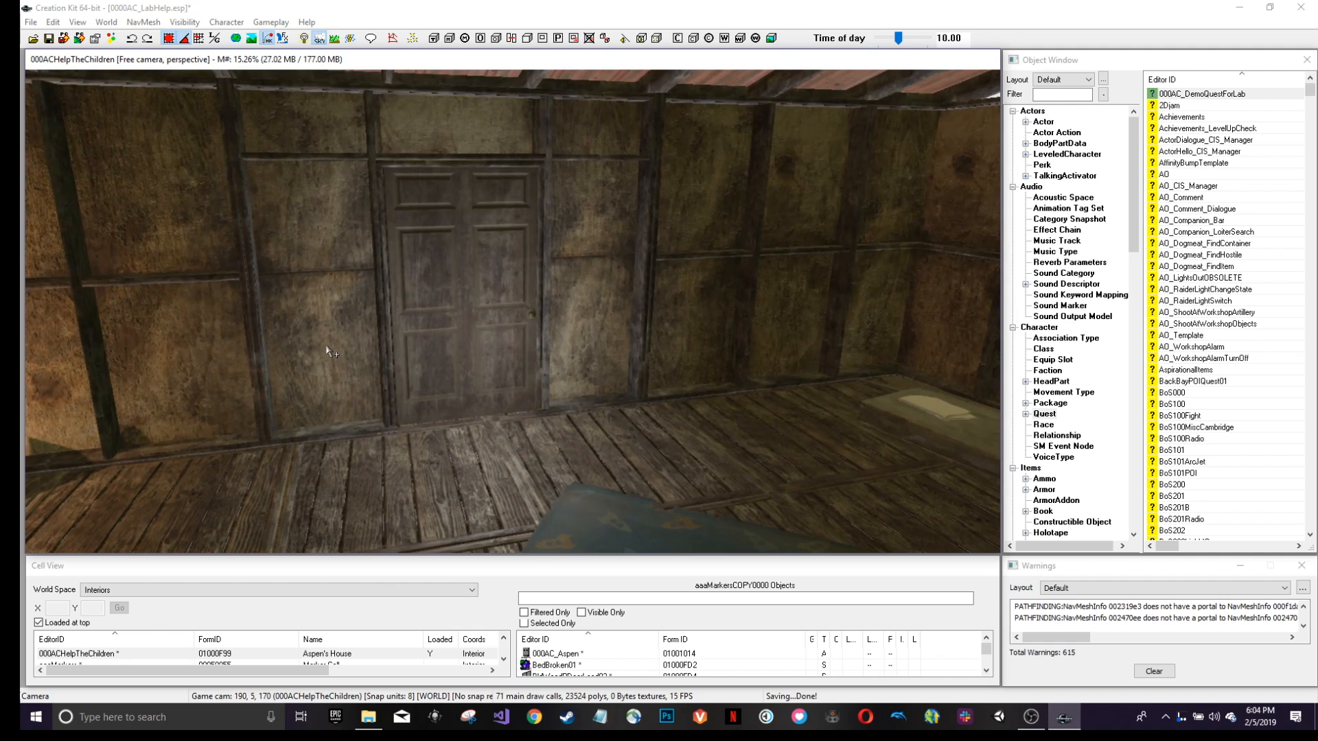
Show the markers and examine the COC heading marker in front of the door from inside and outside the house.
key("m")
left_click(519, 285)
left_click(519, 285)
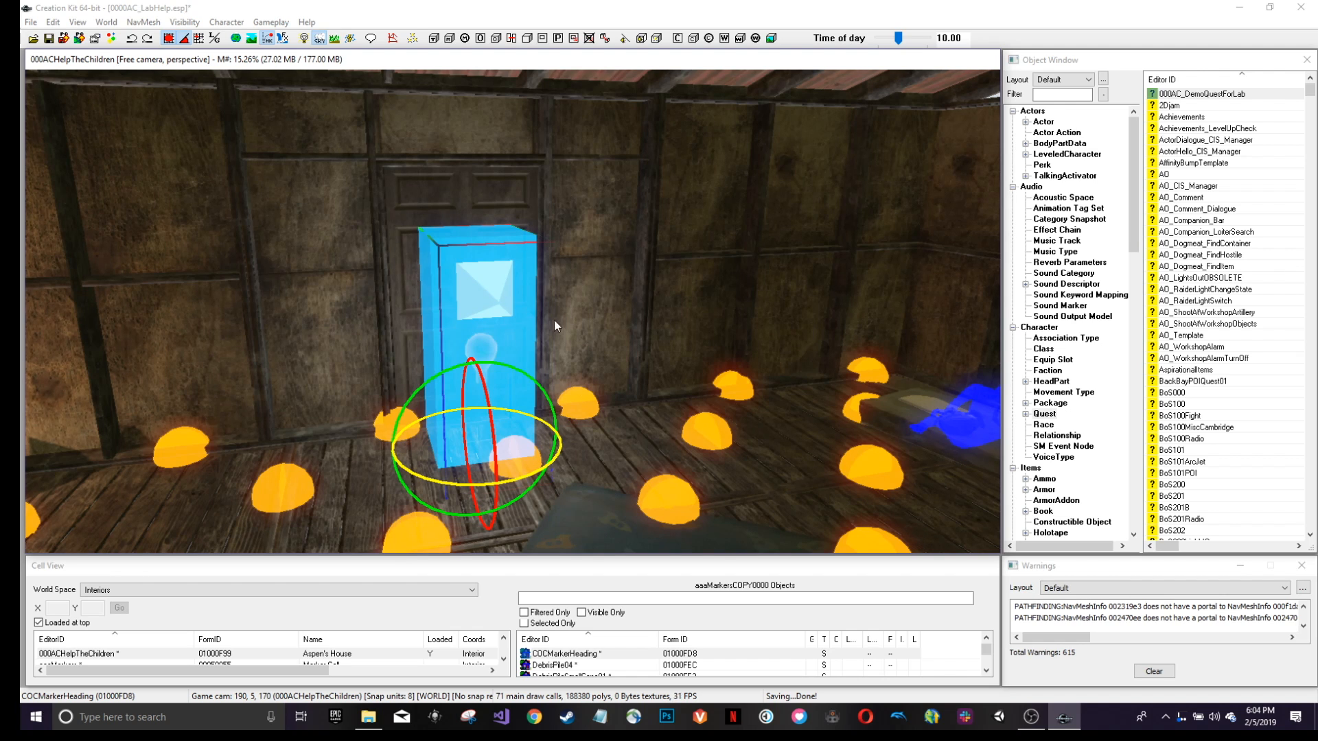
mouse_move(554, 319)
middle_mouse_down("shift")
mouse_move(386, 350)
mouse_move(379, 332)
mouse_move(658, 327)
mouse_move(669, 322)
mouse_move(644, 308)
mouse_move(917, 288)
mouse_move(716, 142)
middle_mouse_up("shift")
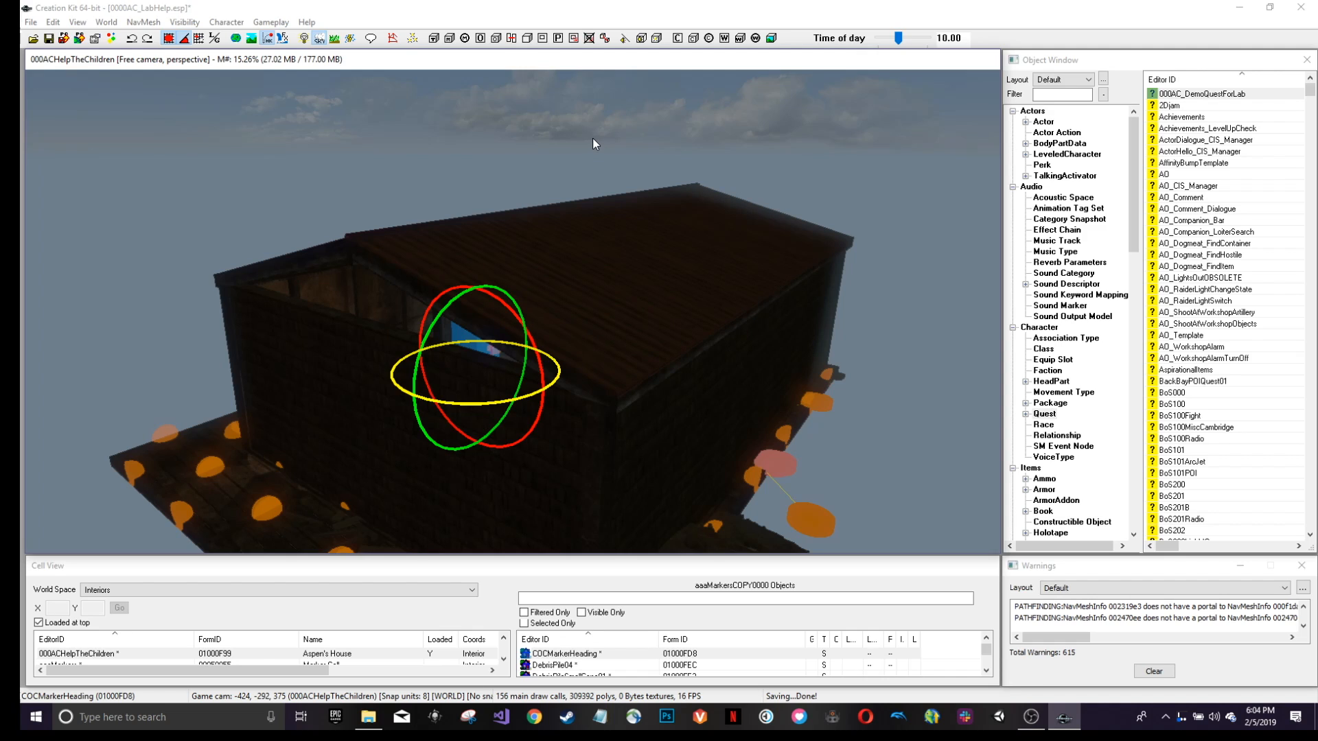
scroll(604, 195, "up", 6)
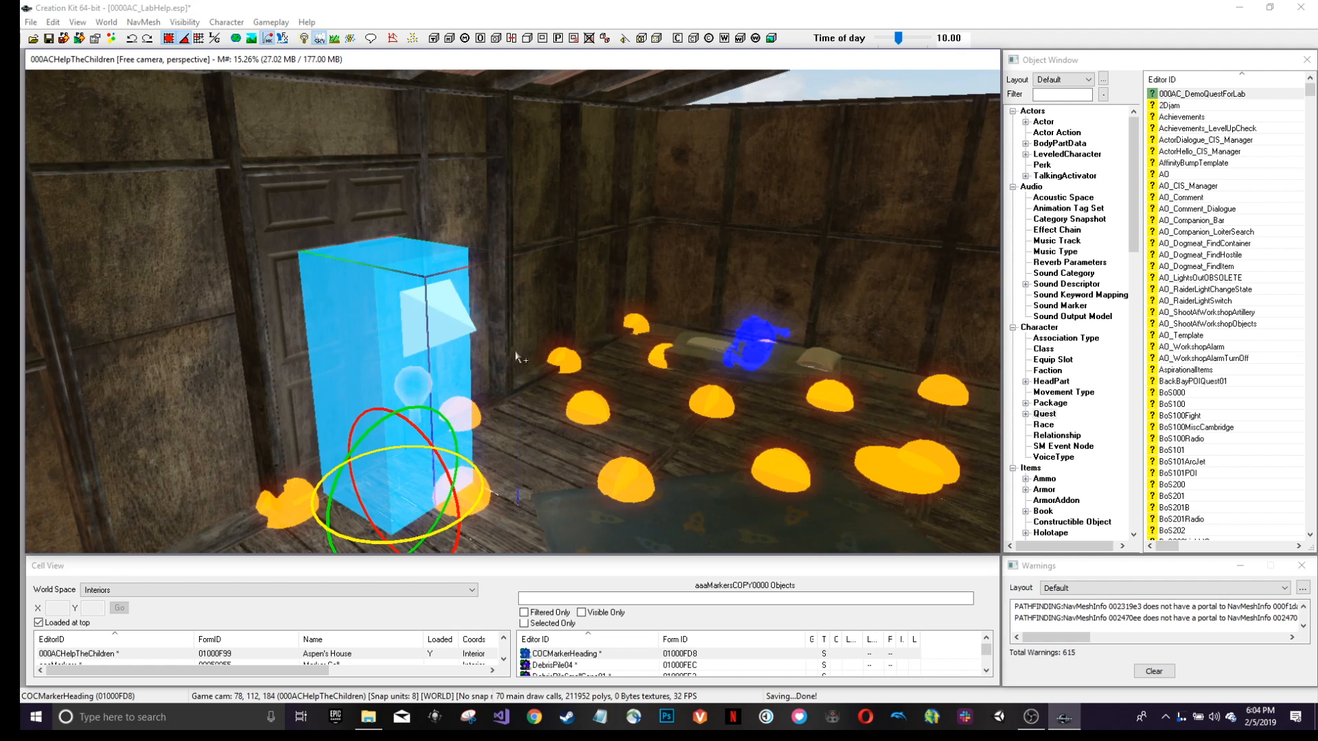
scroll(638, 343, "down", 2)
middle_click_drag(639, 344, 655, 350, "shift")
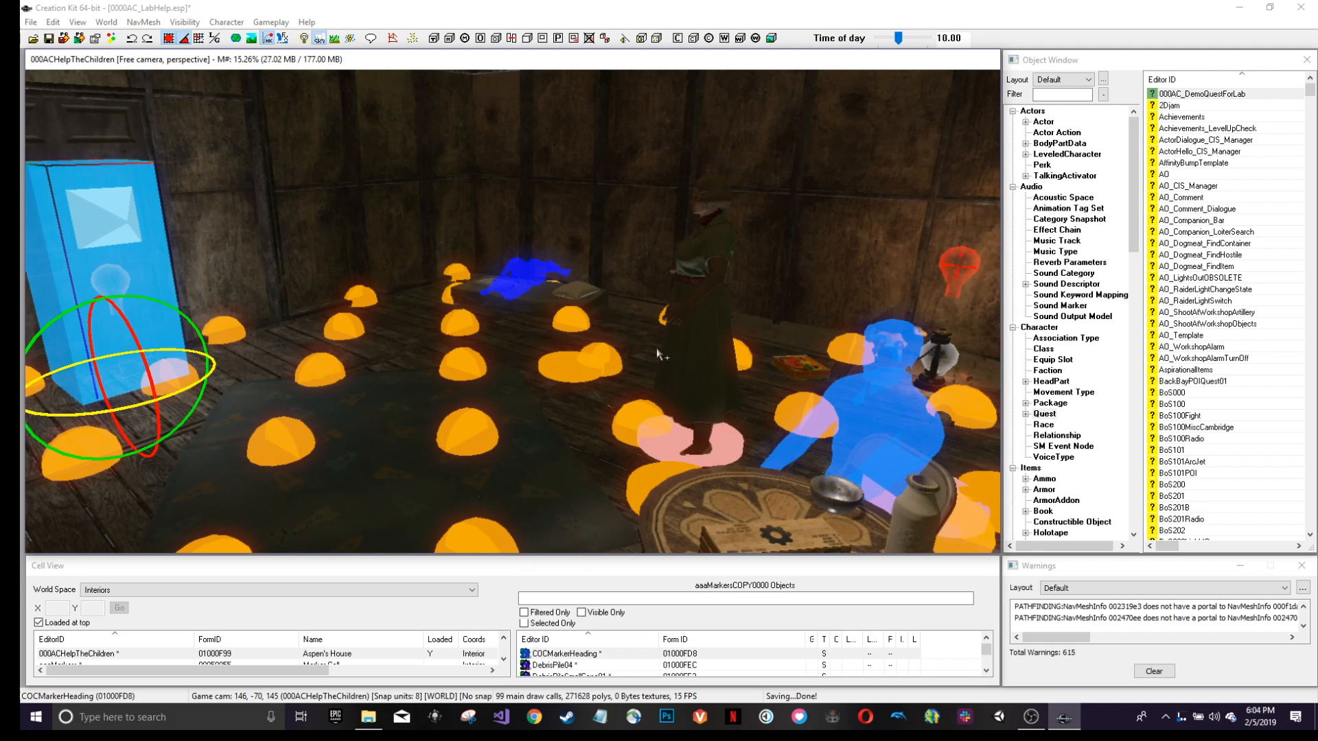
Hide the markers in the house interior and save the plugin.
key("m")
middle_click_drag(583, 370, 602, 378)
key("ctrl+s")
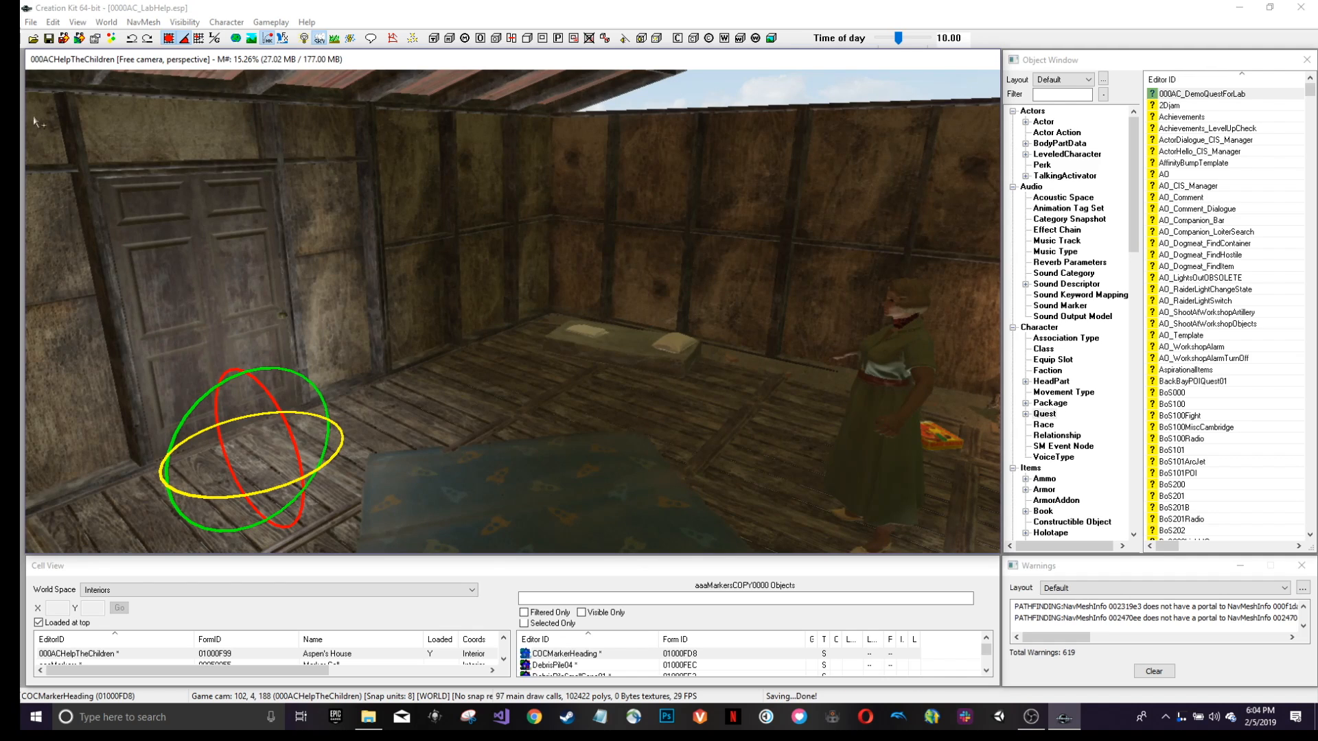
left_click(63, 38)
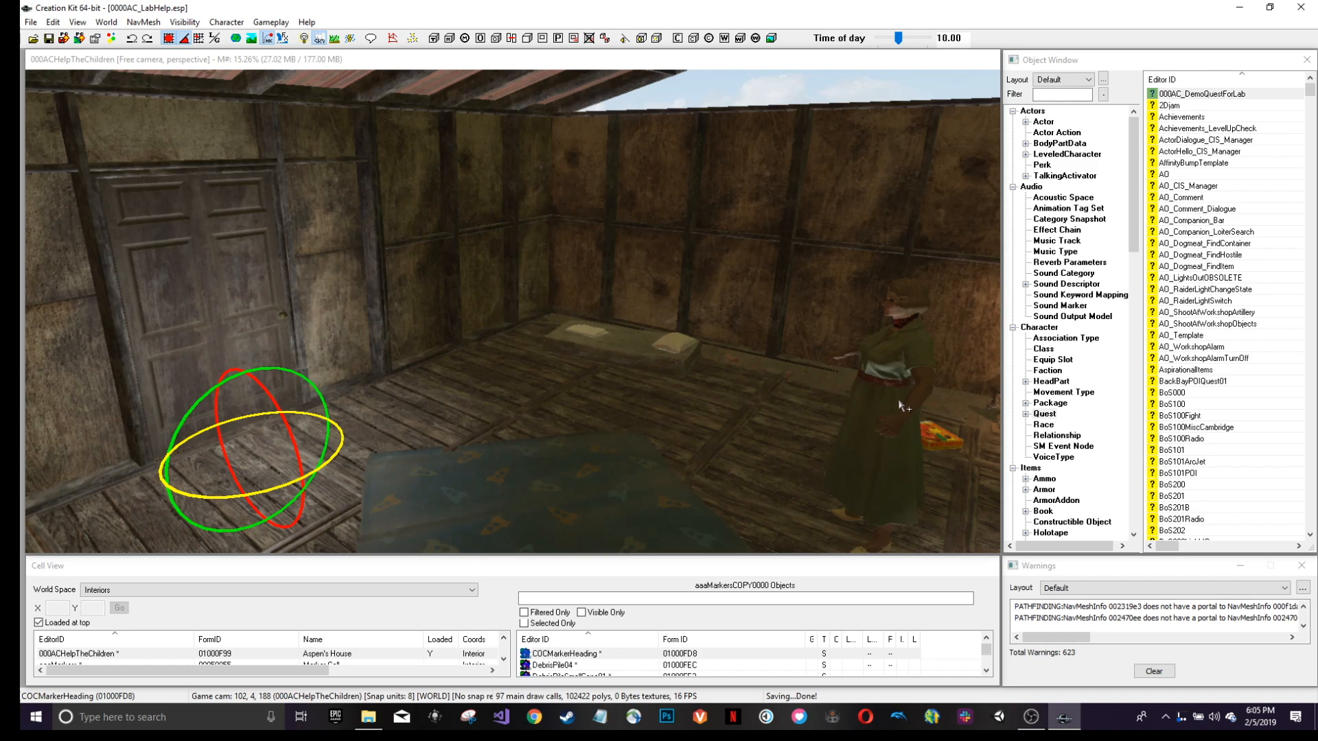
Open the 000AC_DemoQuestForLab quest and display Action 1 of its greeting scene.
left_click(1241, 95)
left_click(1254, 104)
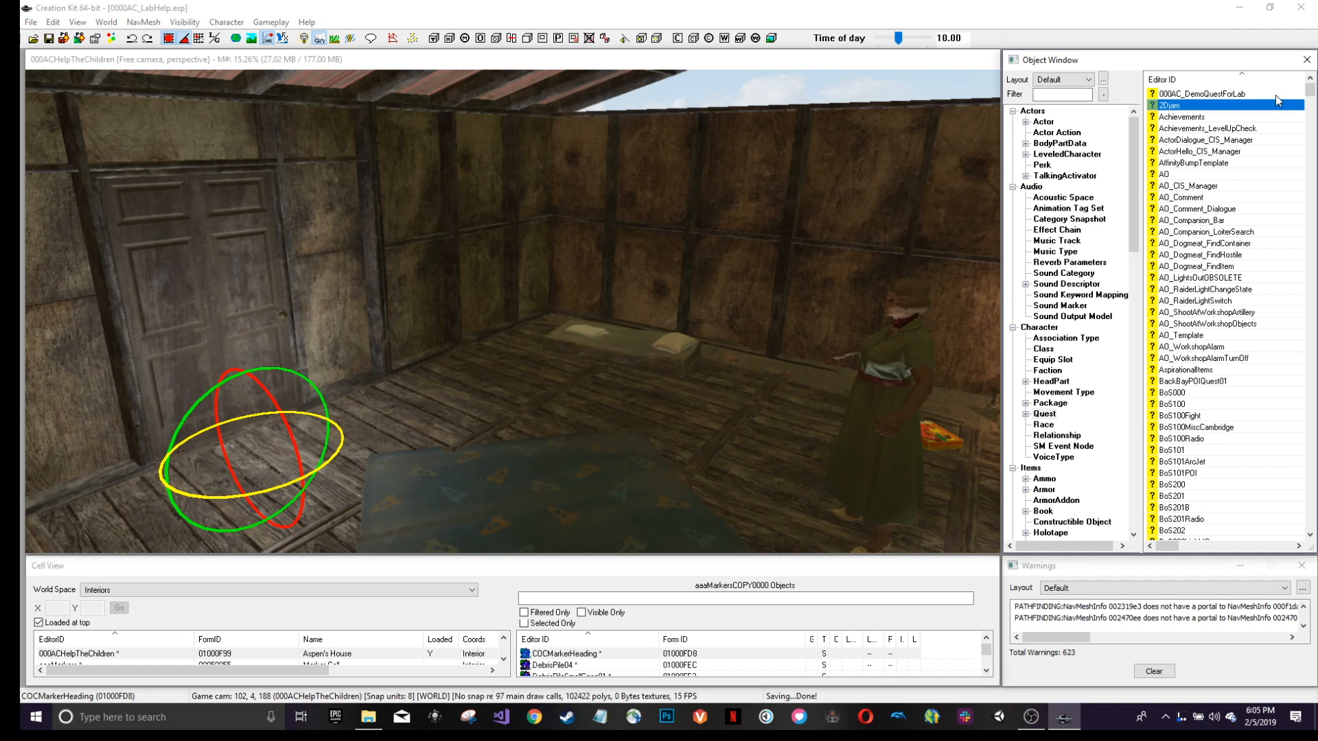
double_click(1270, 92)
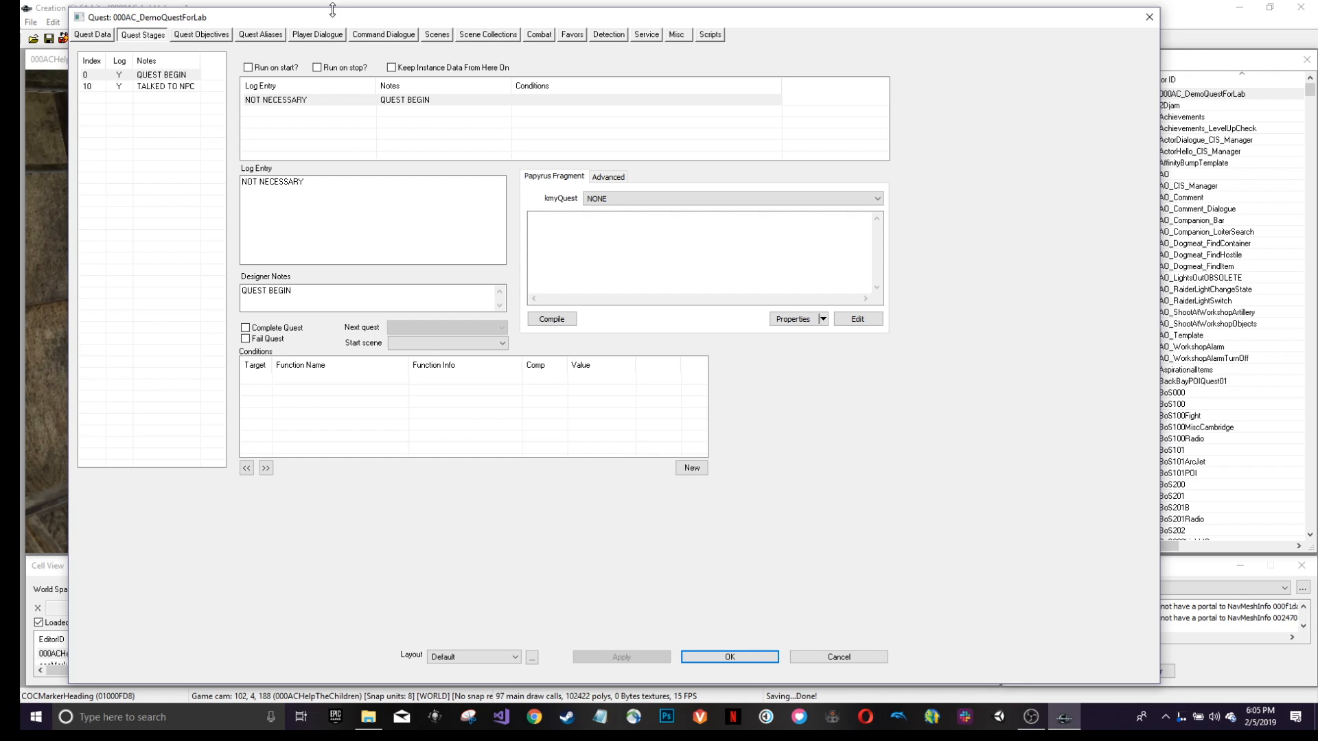
left_click(438, 34)
left_click(556, 275)
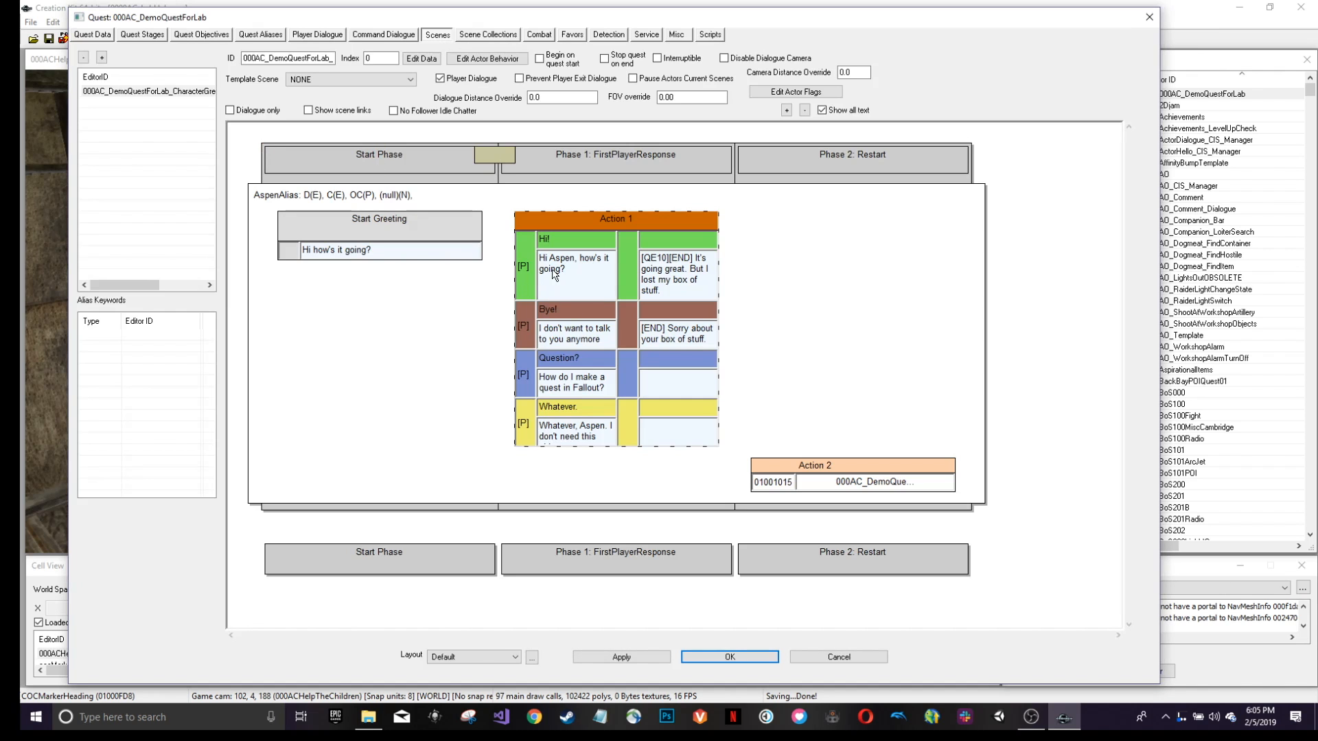
Append "That box of stuff meant everything to me it had so much stuff to do with my tragic backstory and I just wan" to the Hi! response.
double_click(678, 275)
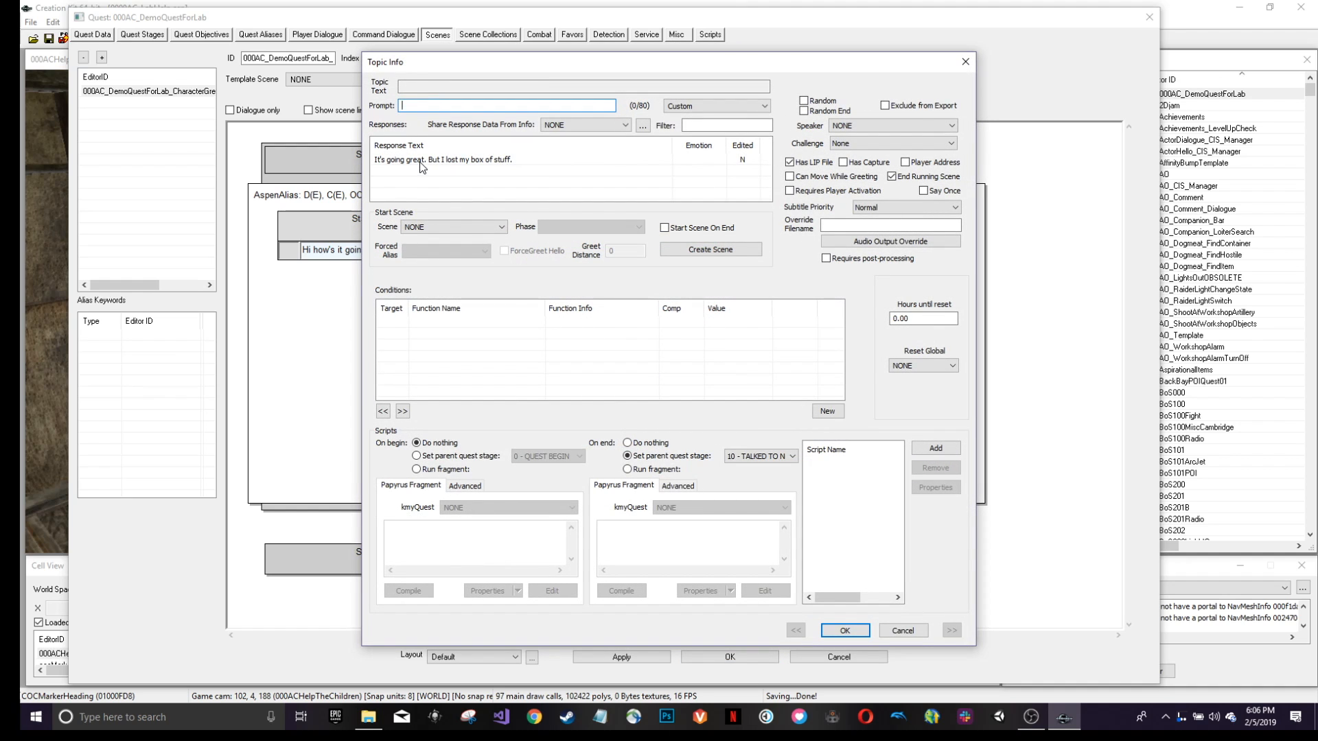
double_click(505, 161)
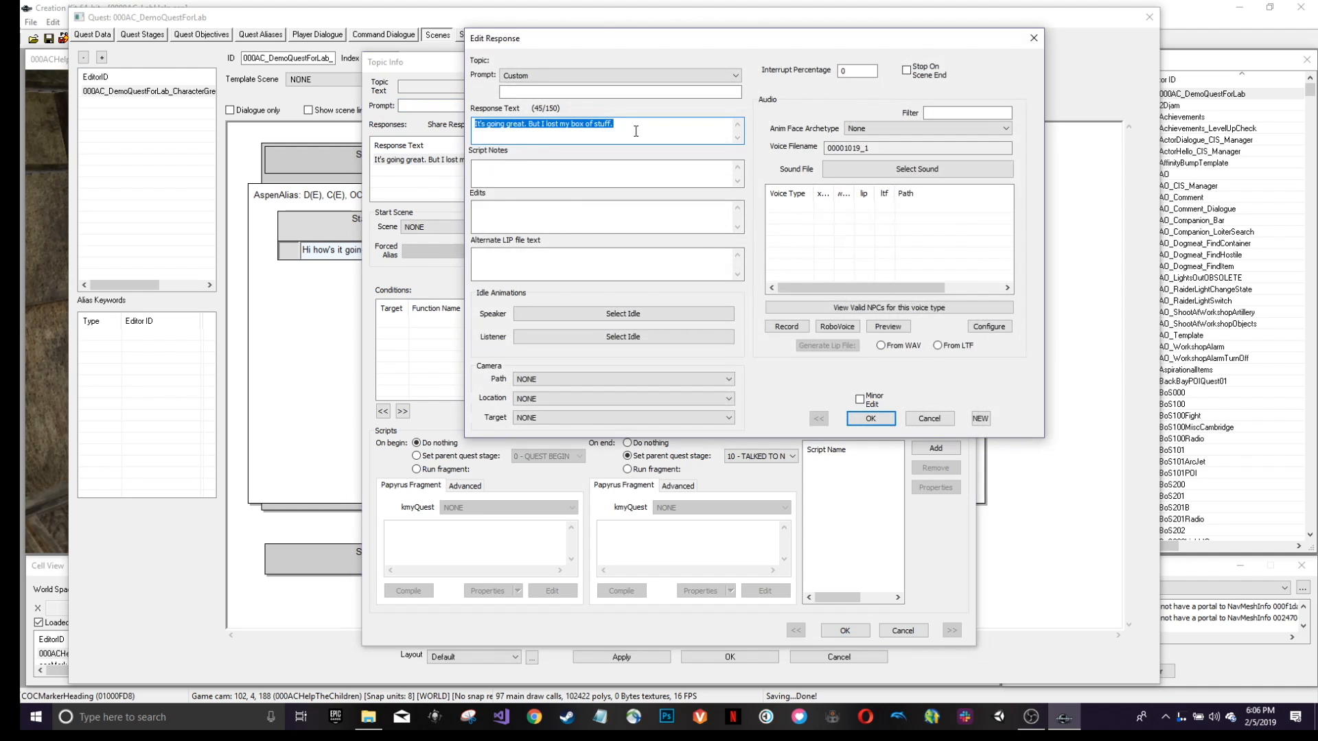
left_click(635, 131)
type("That box")
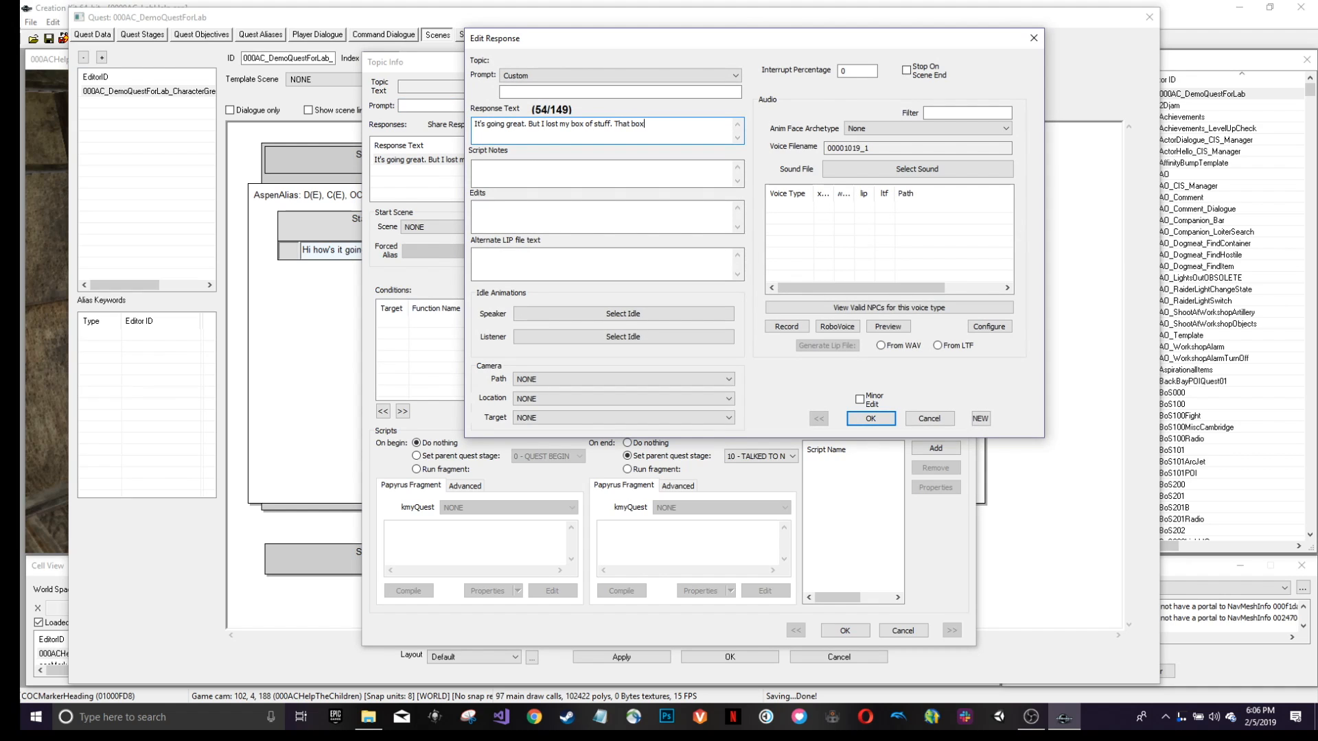
type(" of stu")
key("BackSpace")
key("BackSpace")
type("stuff mena")
key("BackSpace")
key("BackSpace")
type("ant everything to me it had so much stu")
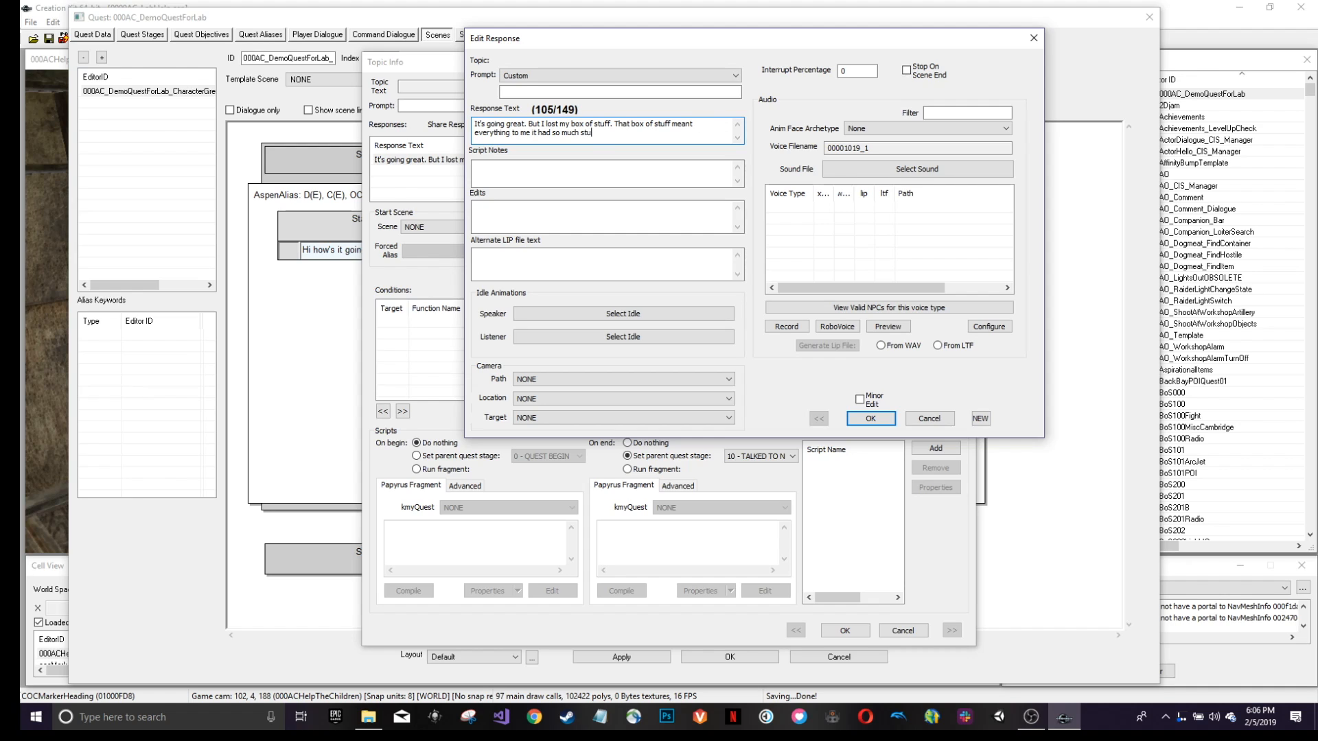
type("ff to do with my tragic backstory and I")
type("wan")
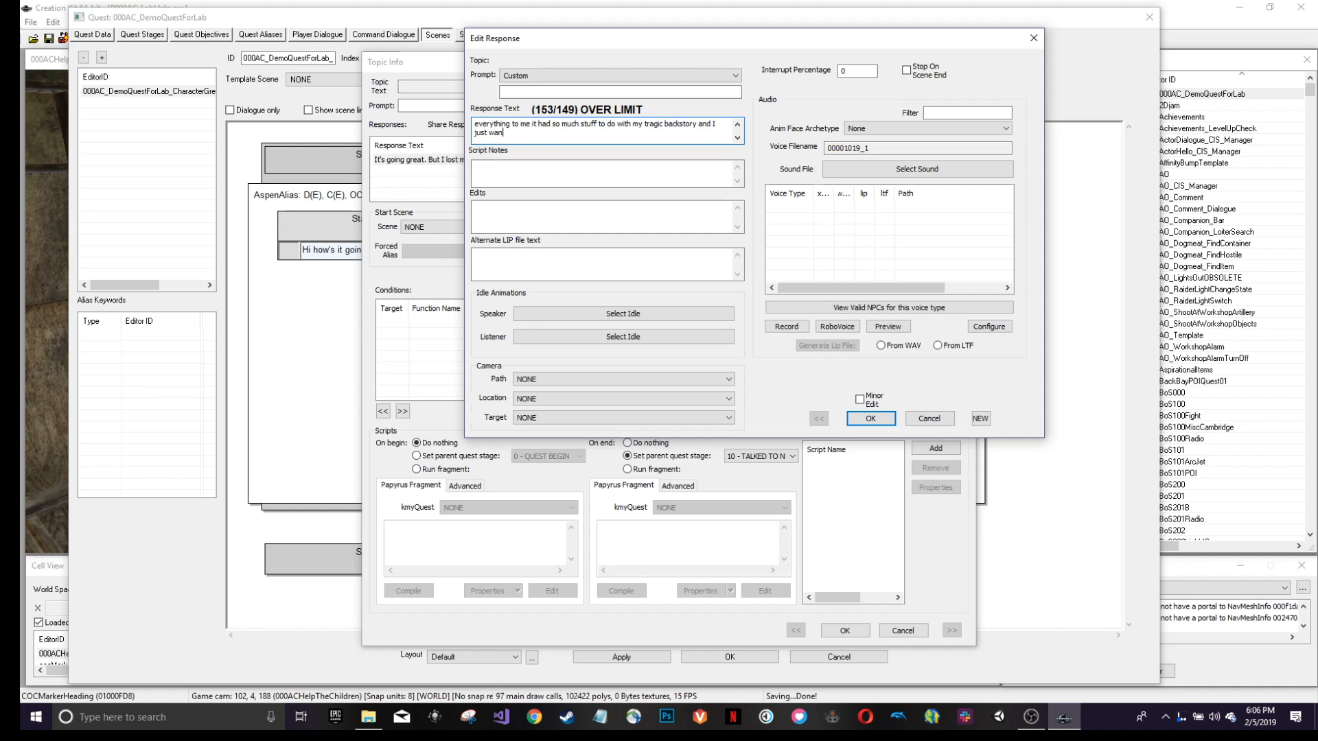
Trim the trailing "wan" from the response text and accept it, ignoring the spelling check on "backstory".
key("BackSpace")
key("BackSpace")
key("BackSpace")
left_click(870, 418)
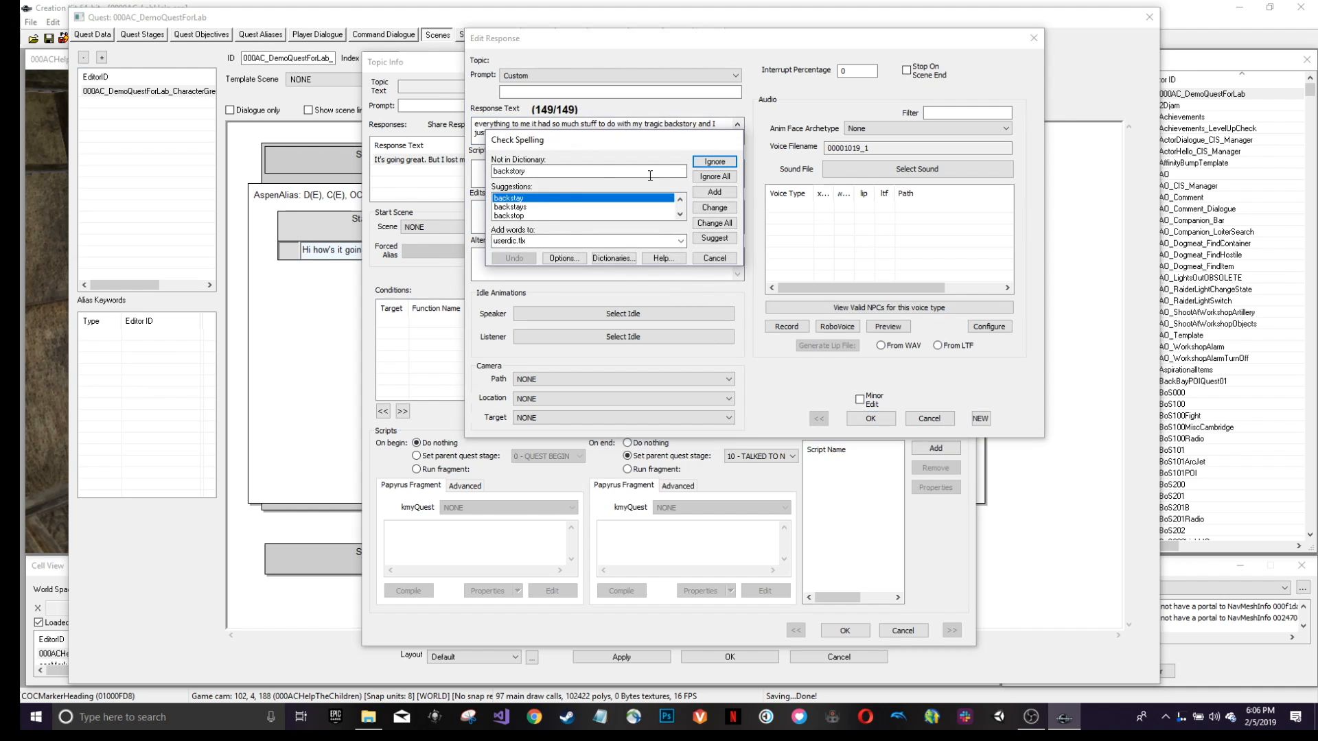
left_click(714, 161)
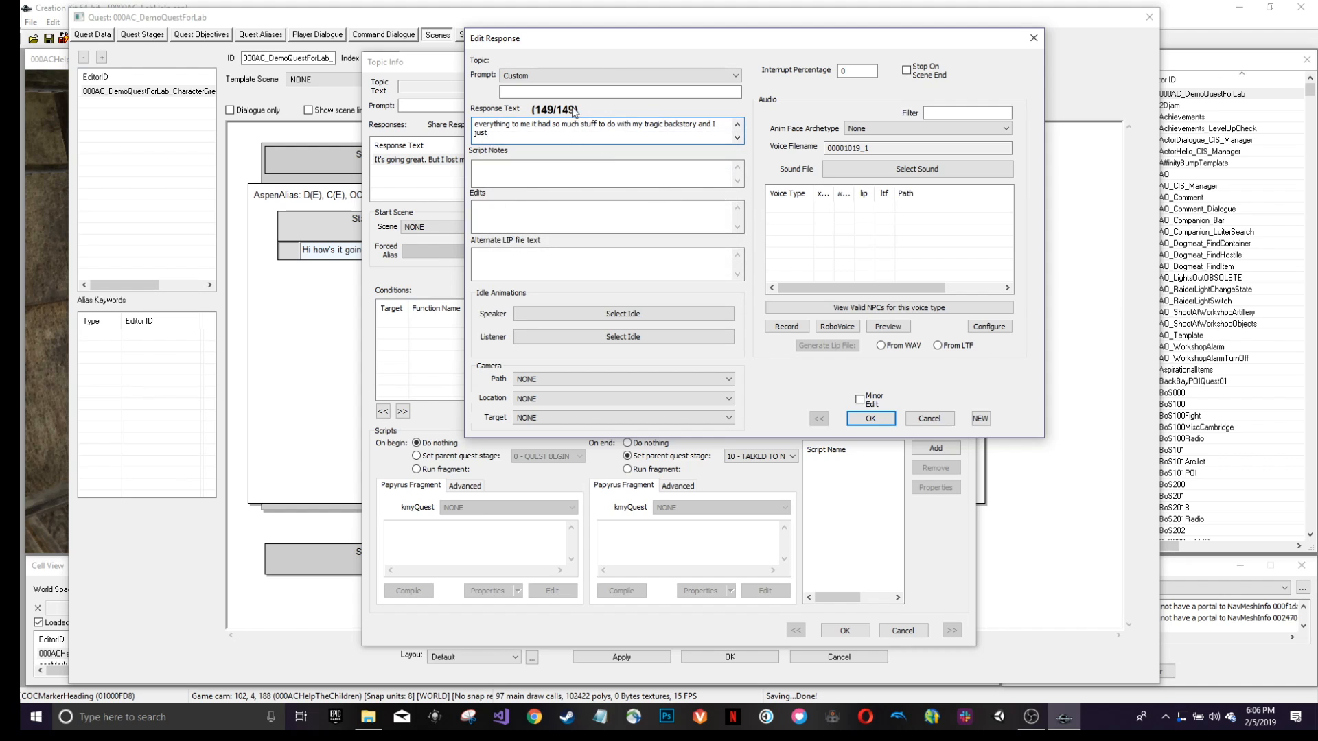
left_click(870, 418)
Add a second response reading "want all of you to know my tragic backstory, especially" plus a person's name, adding "backstory" to the dictionary.
right_click(409, 178)
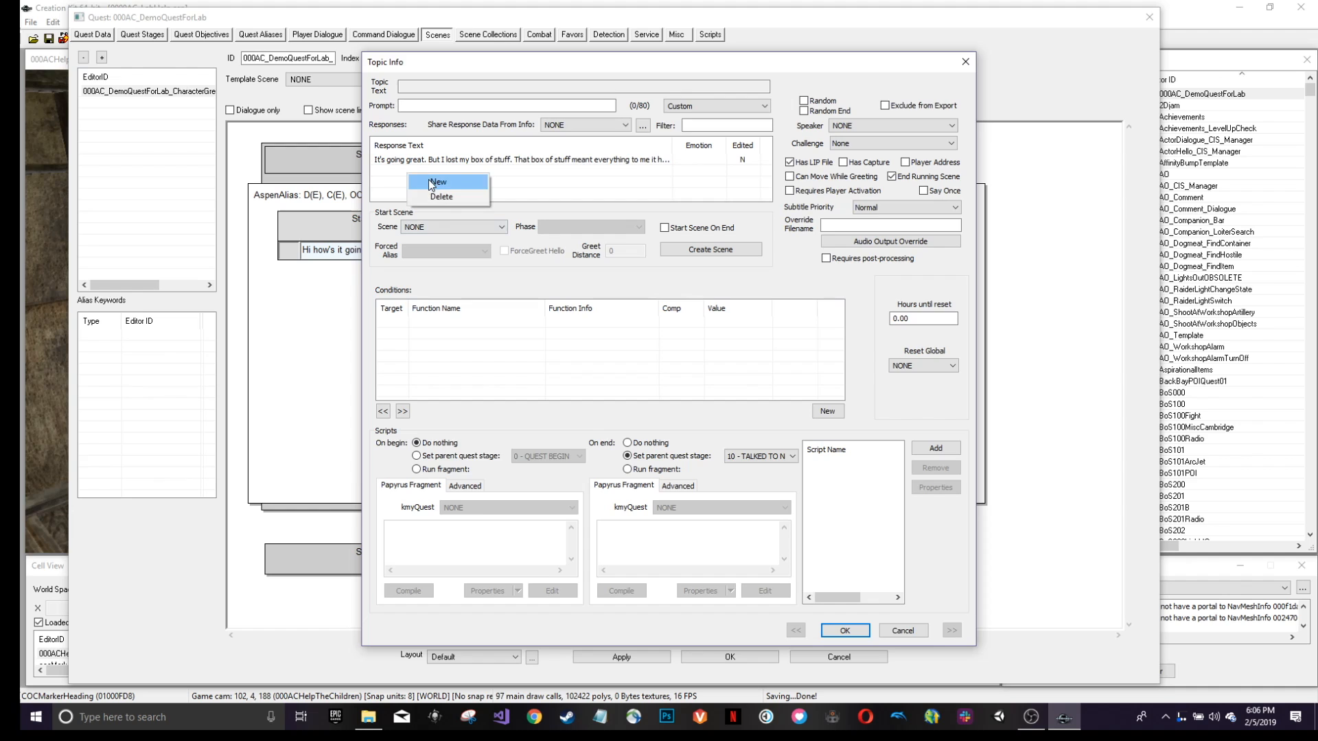
left_click(428, 179)
type("wa")
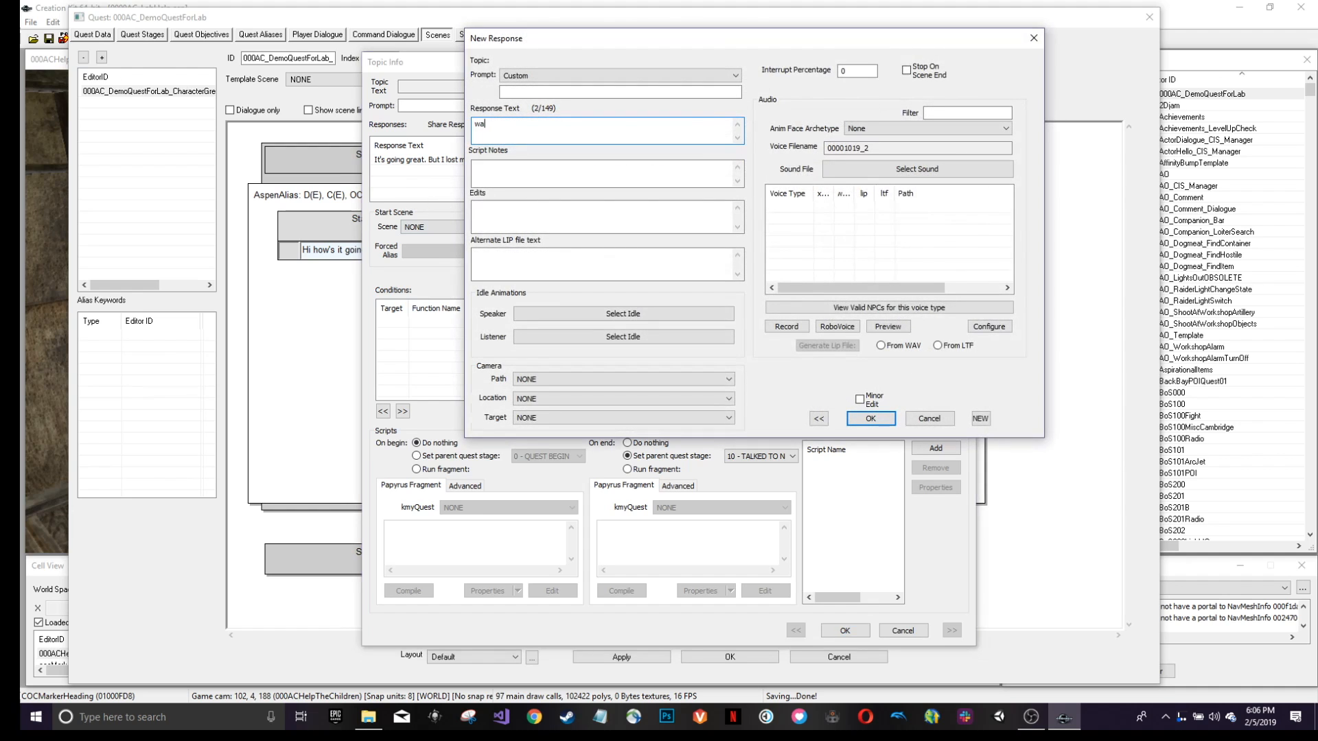
type("nt all of you to know my tragic backstory, especially Ryan.")
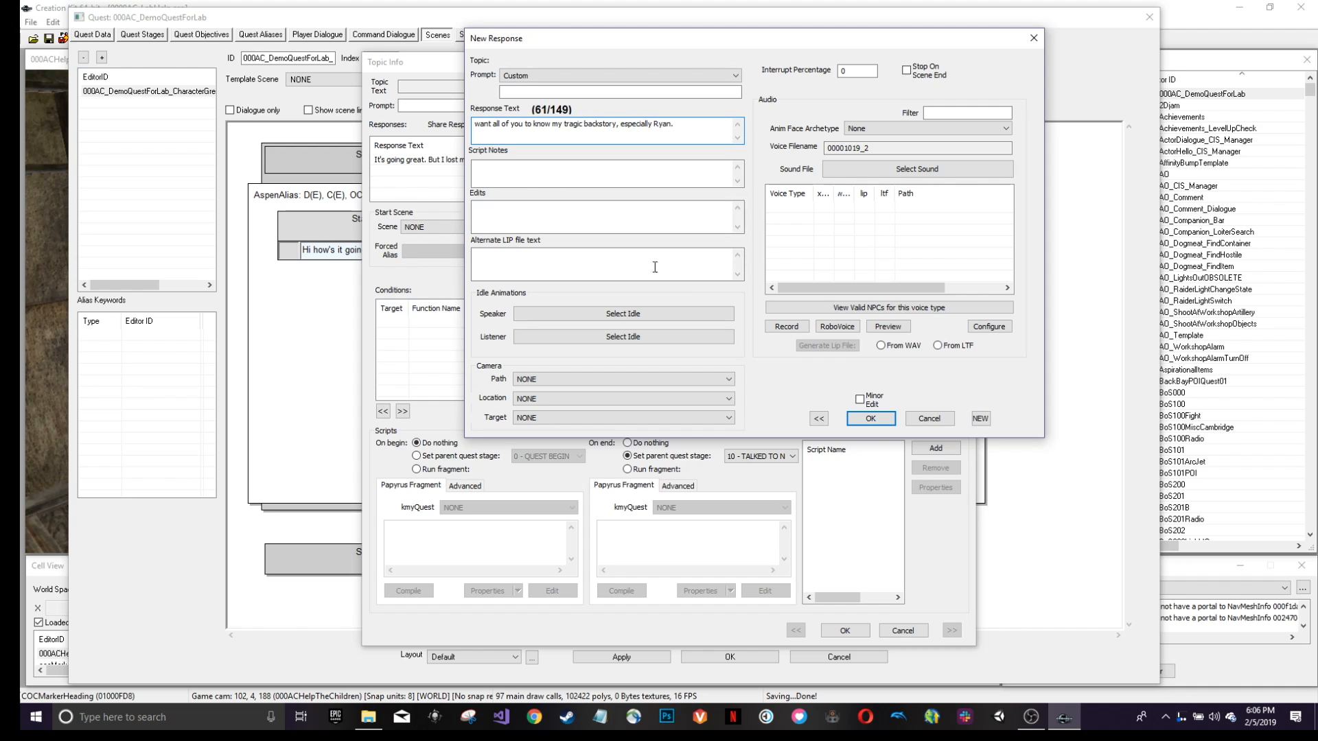
left_click(879, 418)
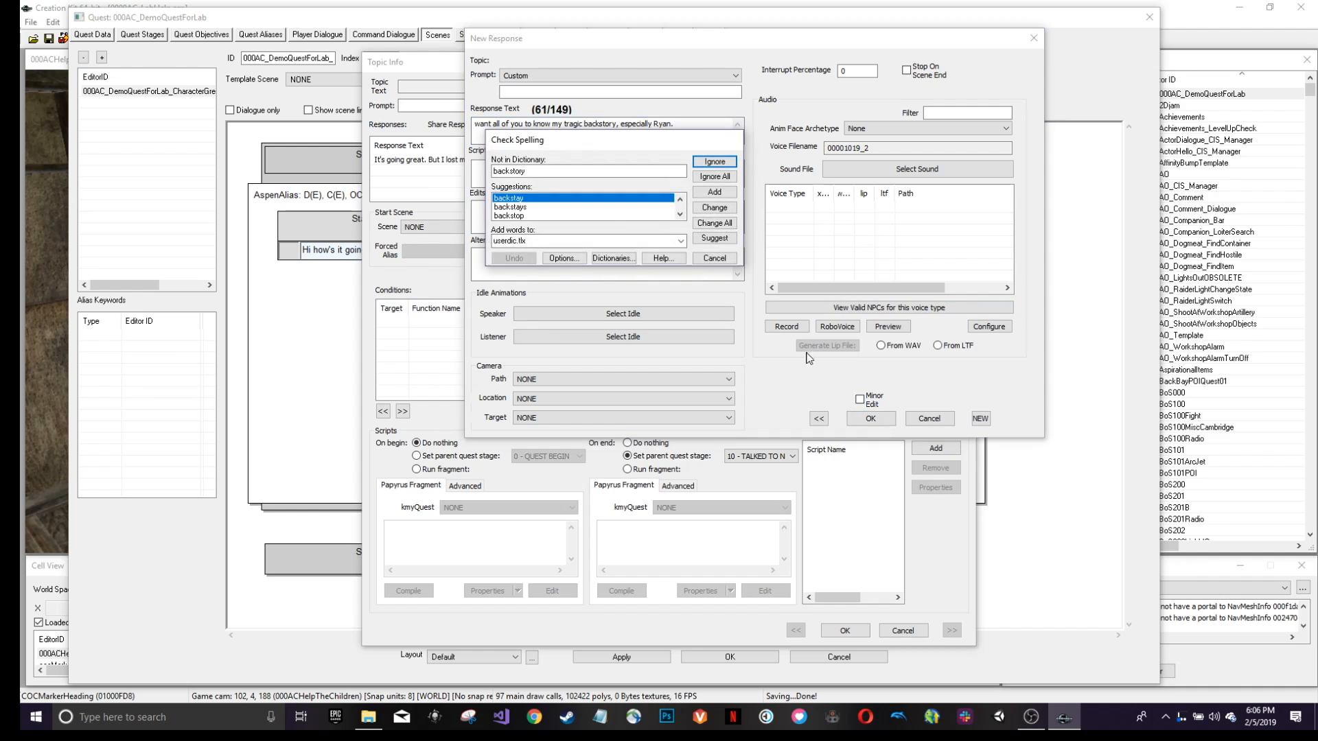
left_click(718, 193)
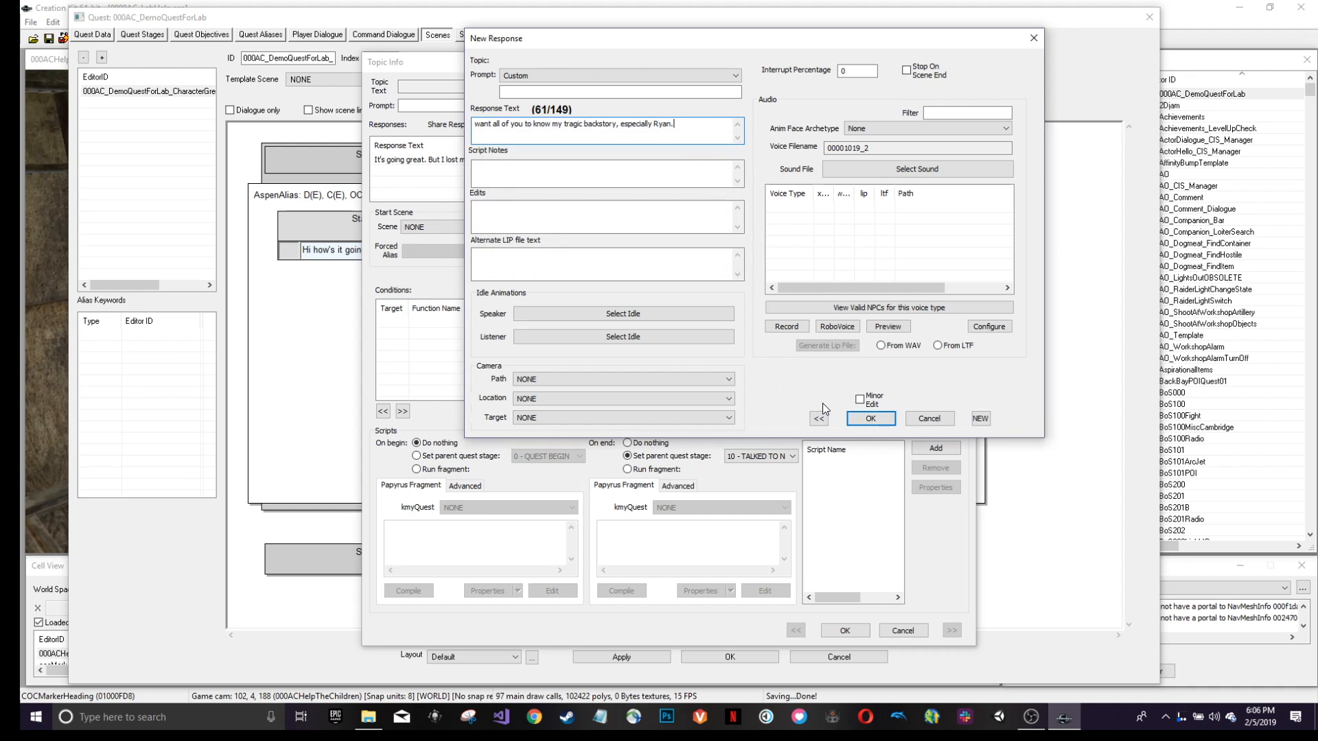
left_click(869, 419)
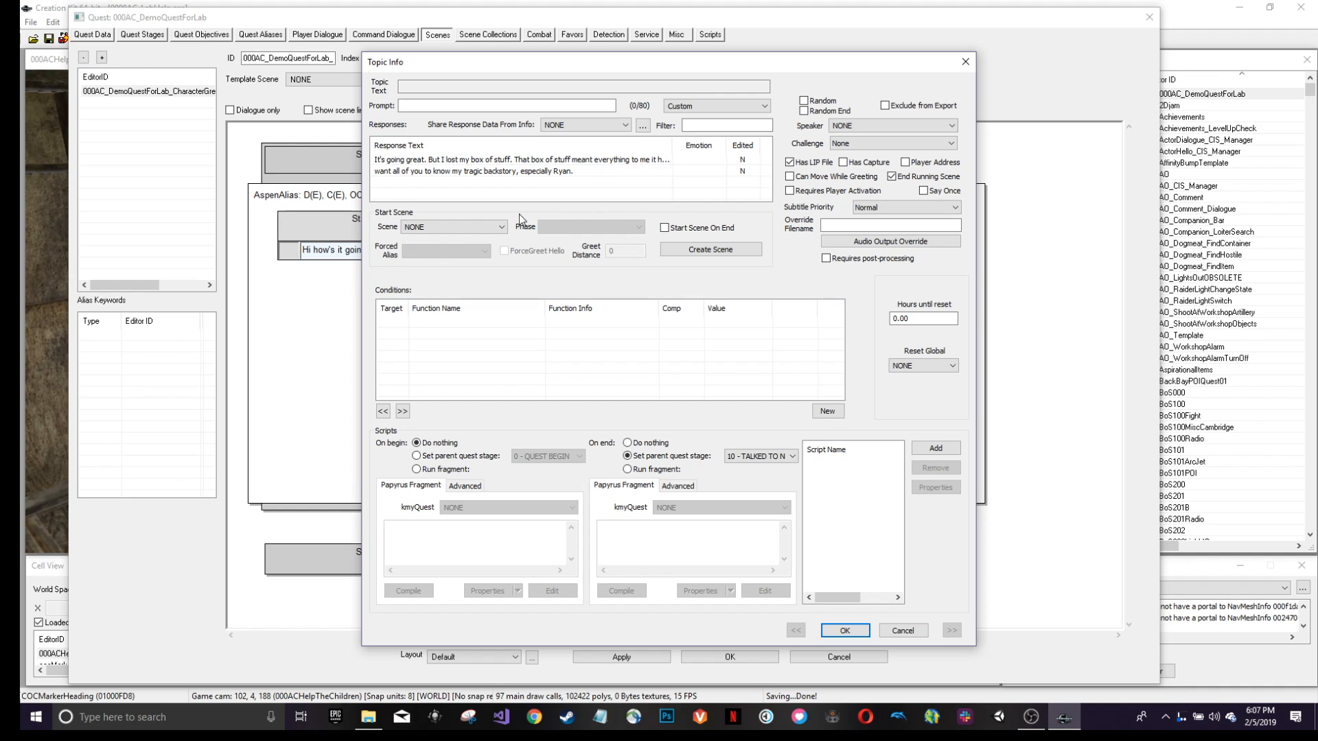
Accept the topic info with the two responses without adding a third one.
right_click(566, 184)
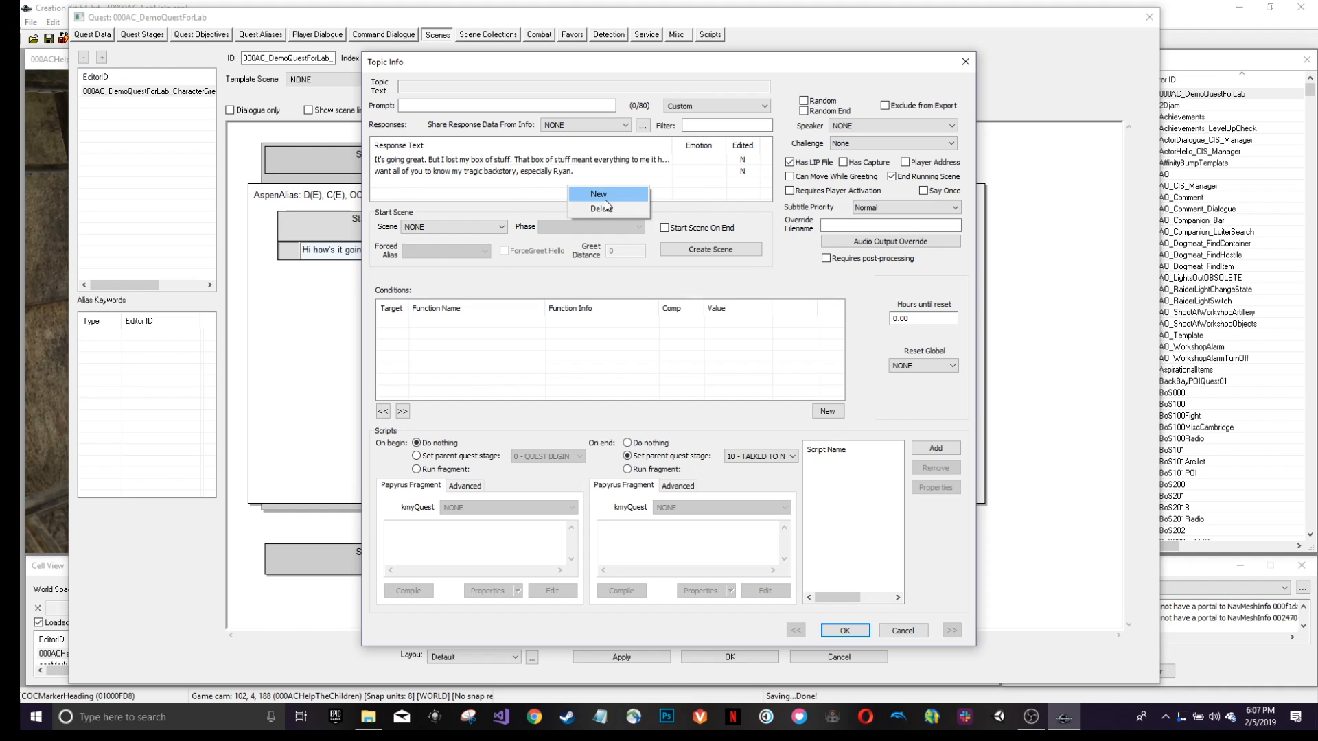
left_click(483, 183)
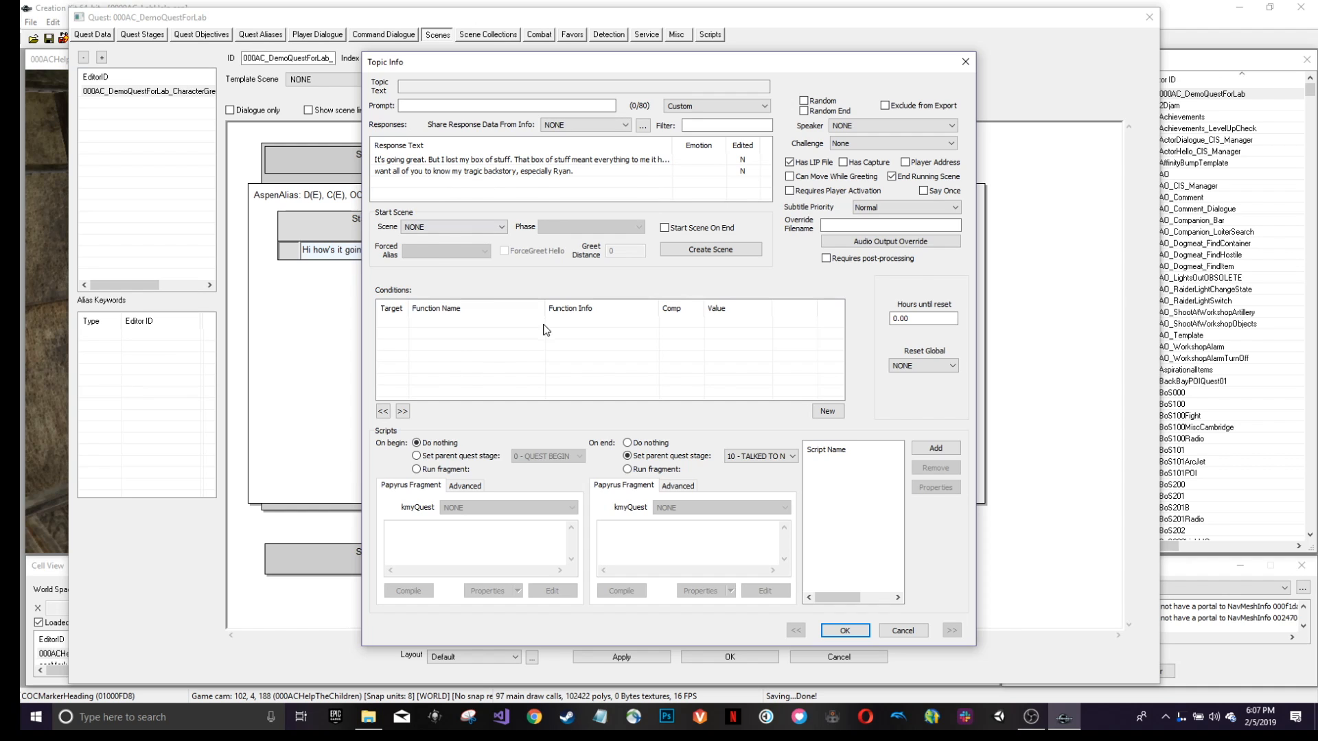
left_click(848, 632)
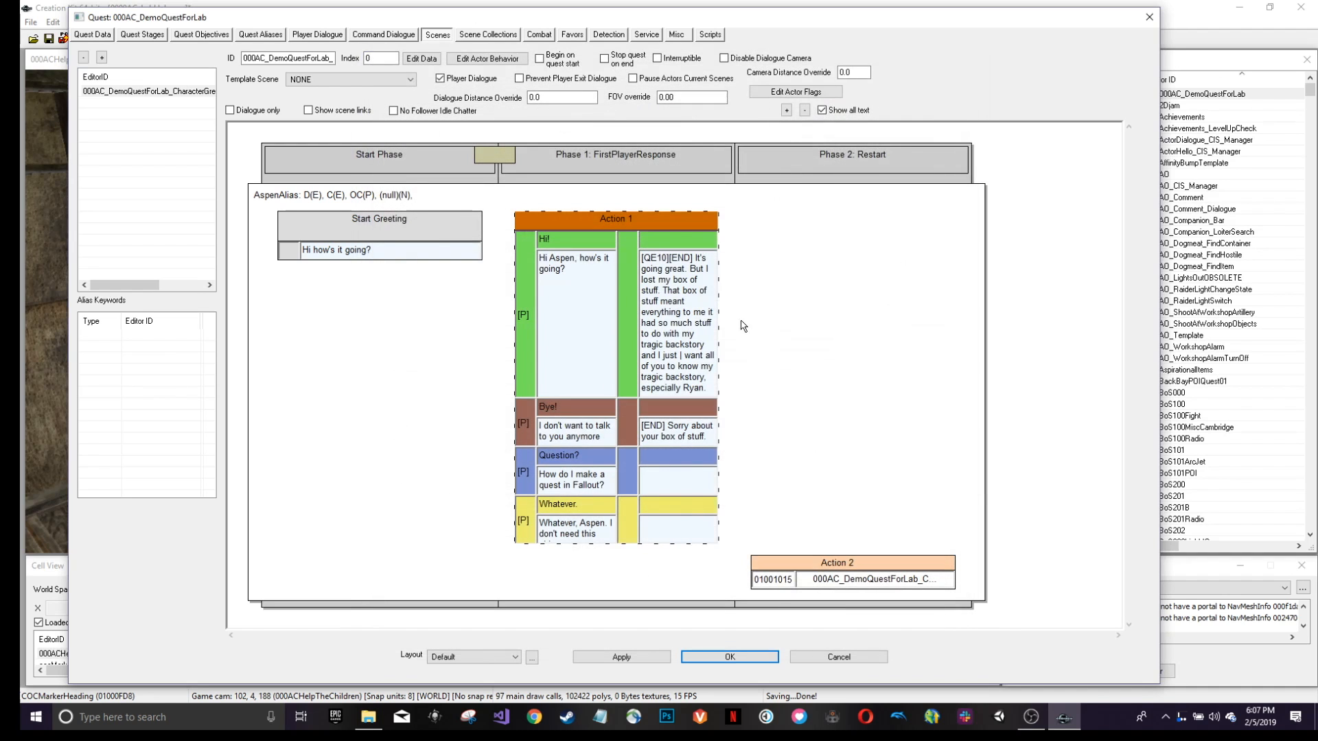
Review the text of the first response to the Hi! choice and close it without editing.
double_click(668, 254)
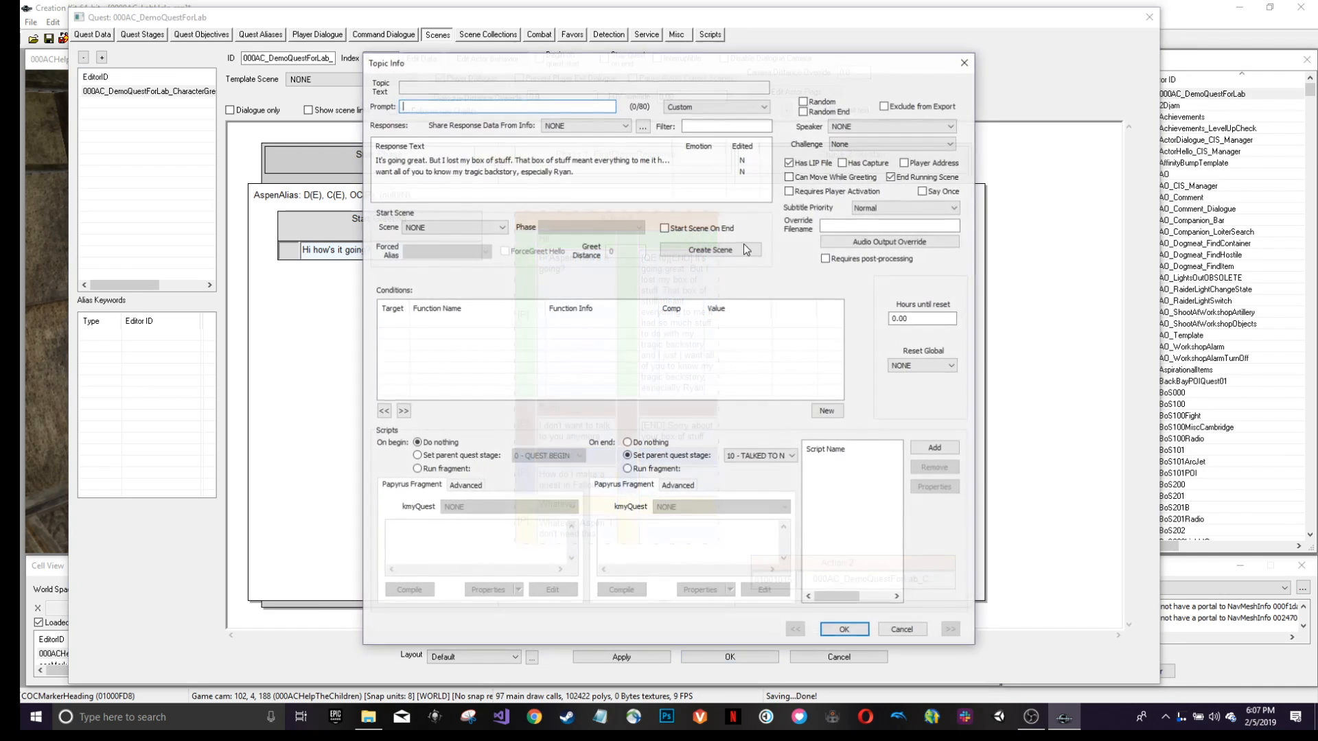
double_click(453, 162)
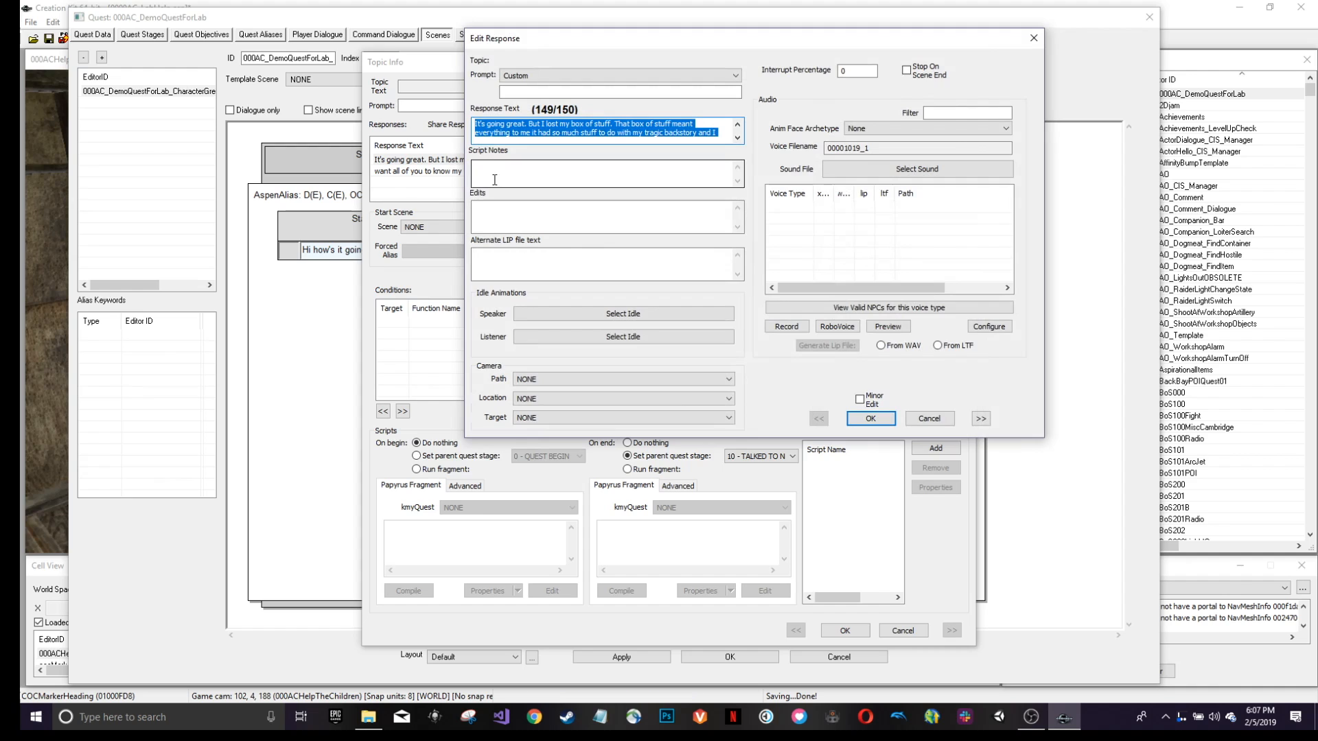
left_click(932, 423)
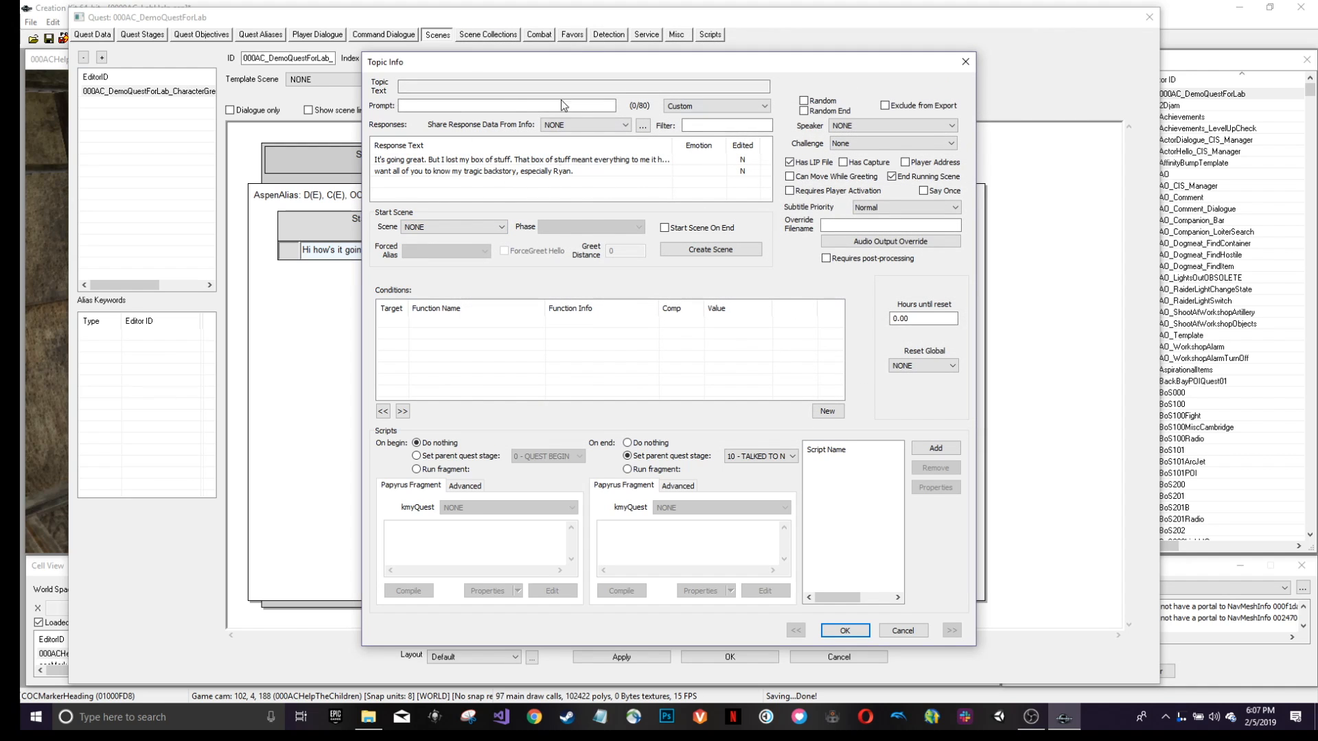
left_click(845, 630)
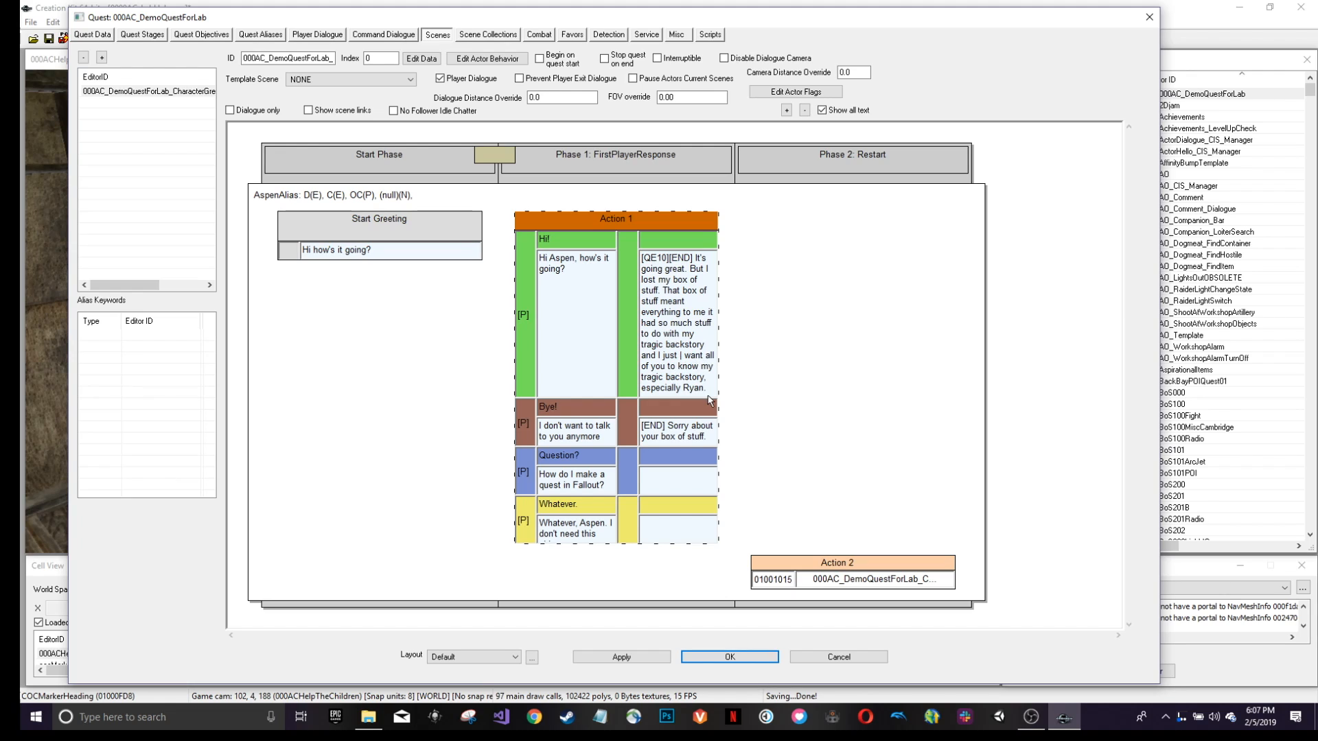
Accept the quest's changes and save the plugin.
left_click(719, 654)
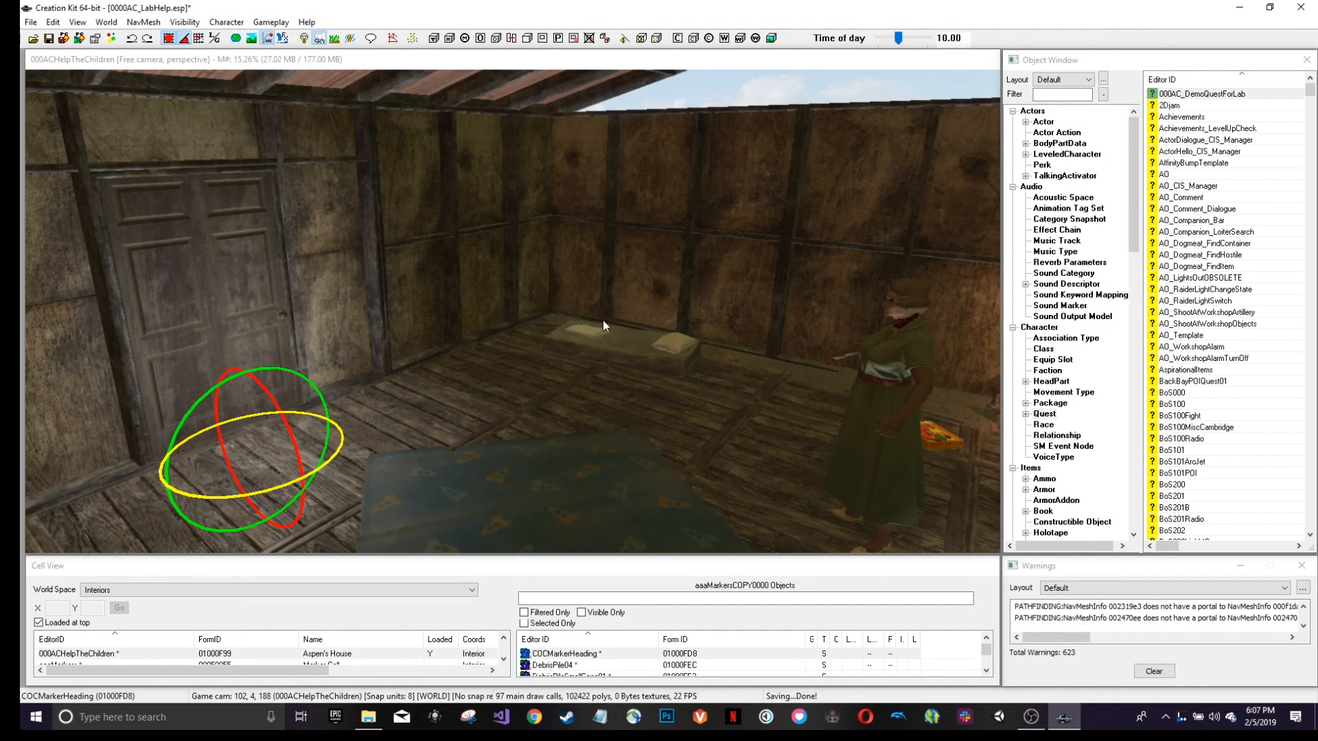
left_click(62, 38)
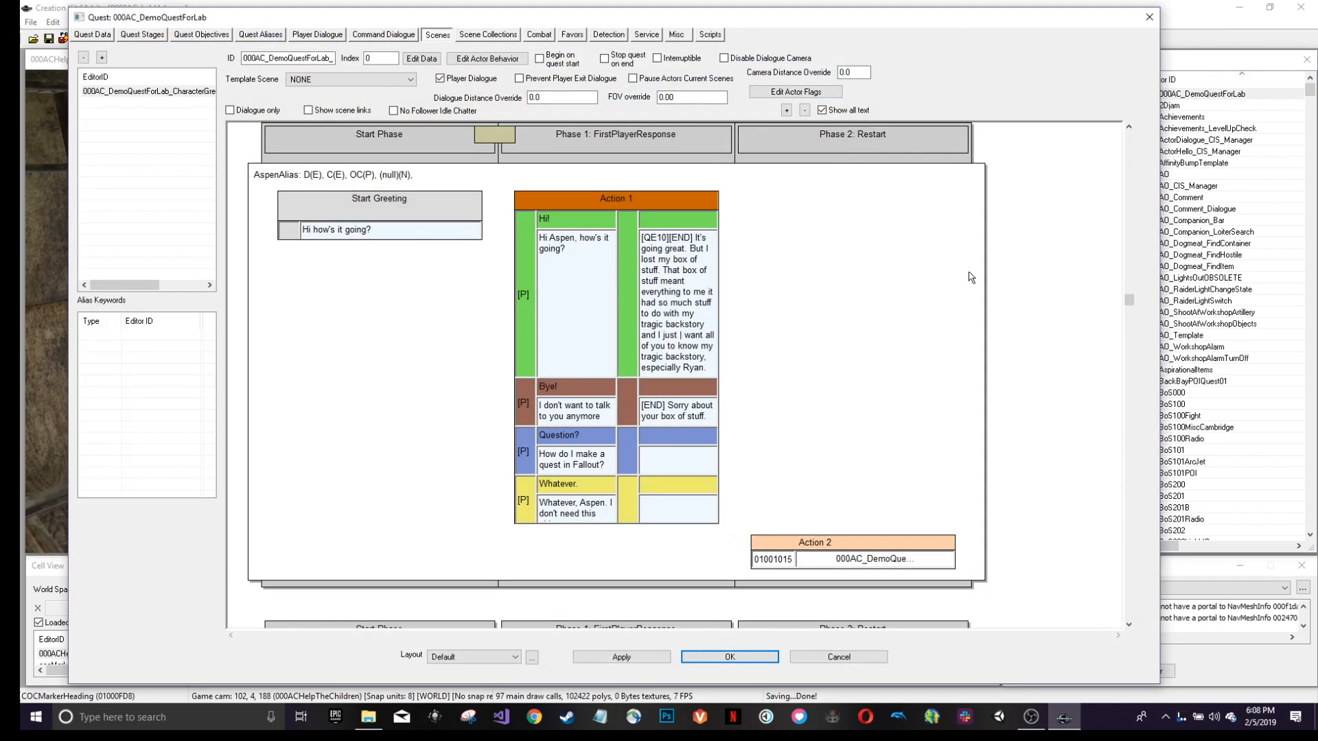
Add a phase at the end of the greeting scene and move Action 2 from Phase 2: Restart into Phase 3.
right_click(1026, 257)
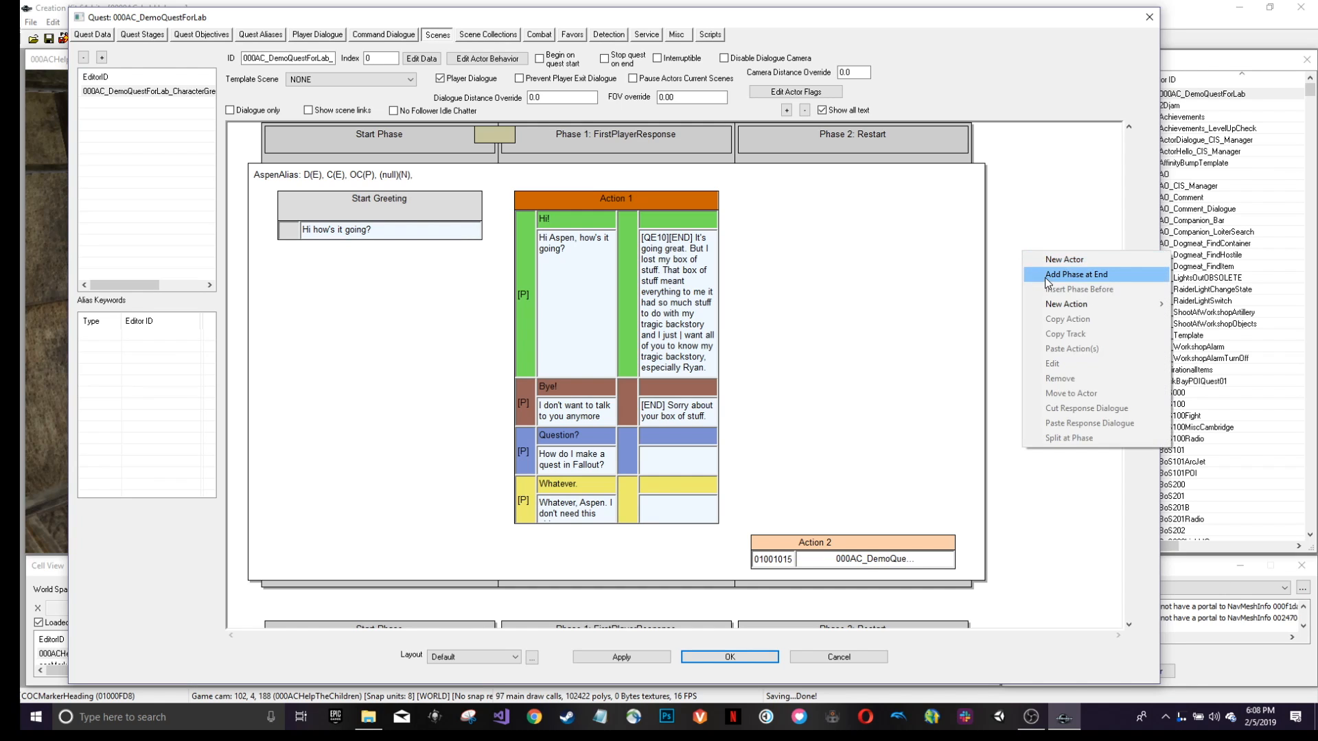
left_click(1045, 277)
left_click_drag(807, 500, 1020, 500)
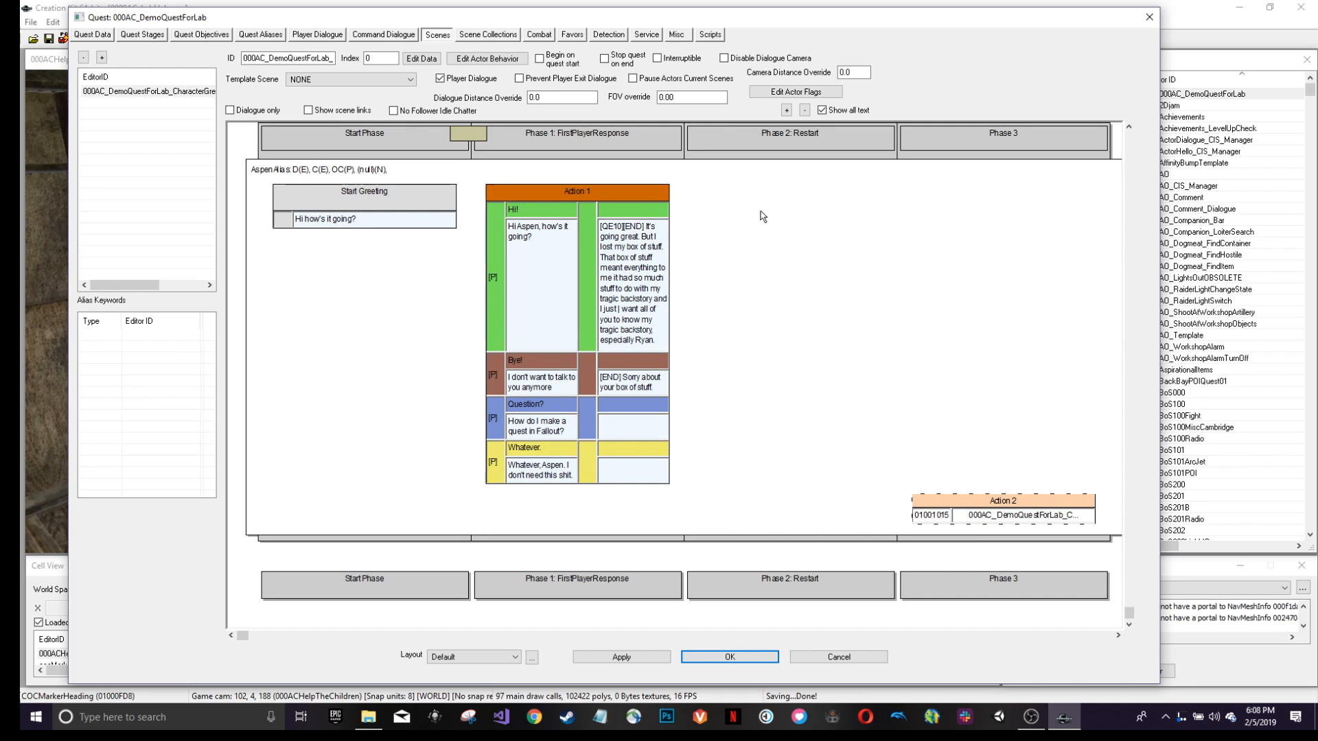
Enter "It's a complicated process. Here, let me tell you more..." as Aspen's response to the Question? choice in Action 1.
left_click(615, 379)
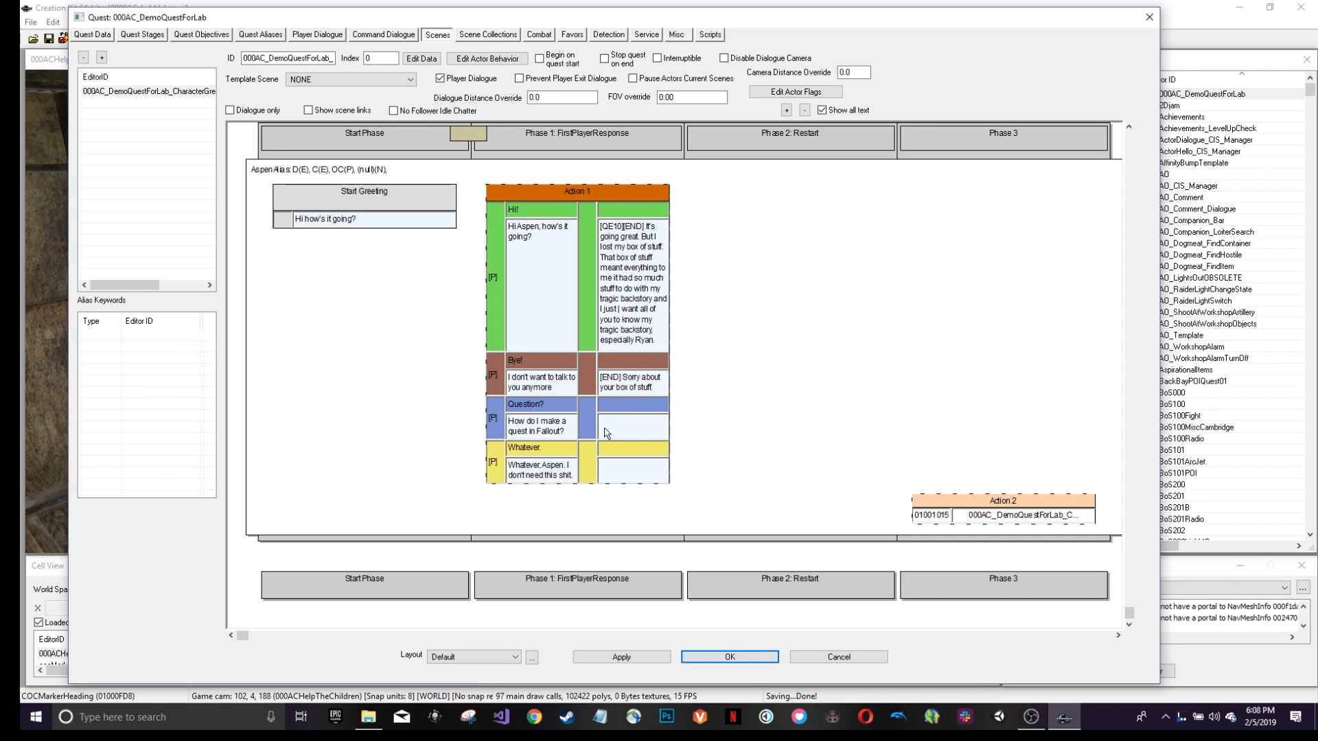
double_click(634, 426)
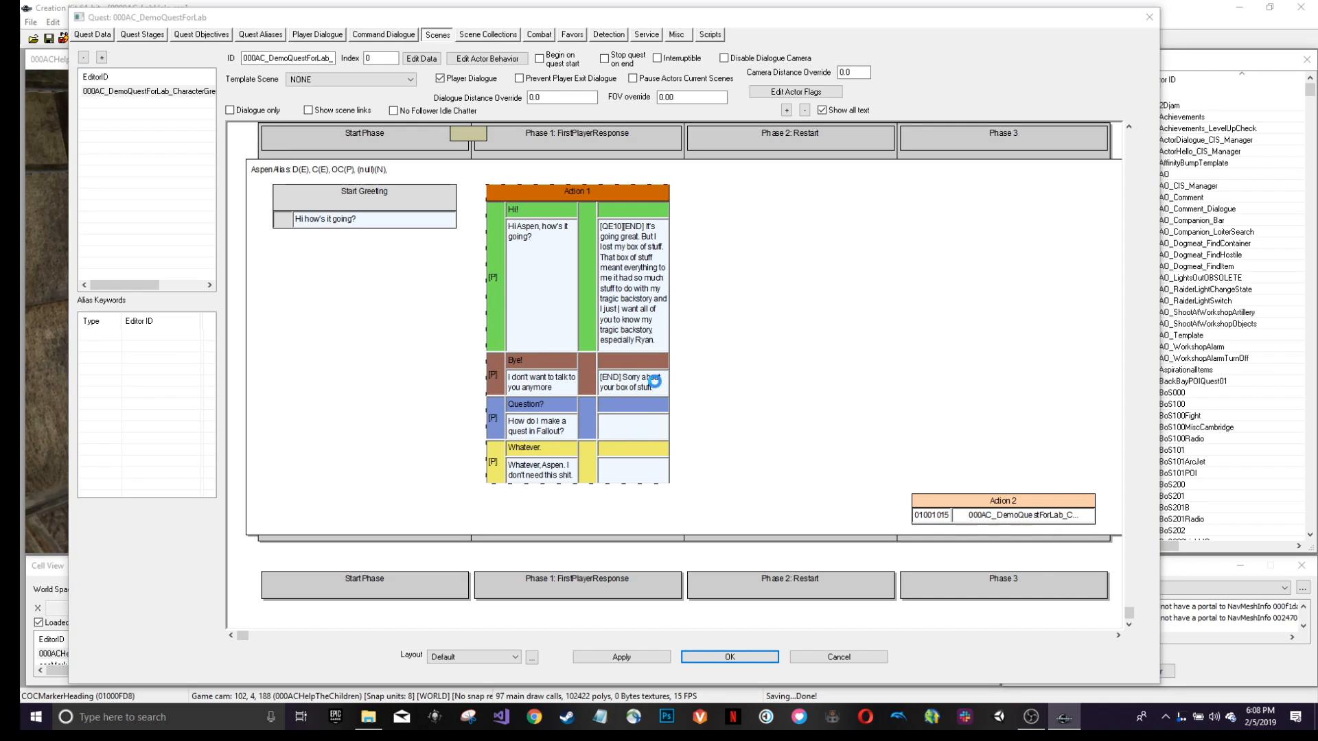
double_click(430, 160)
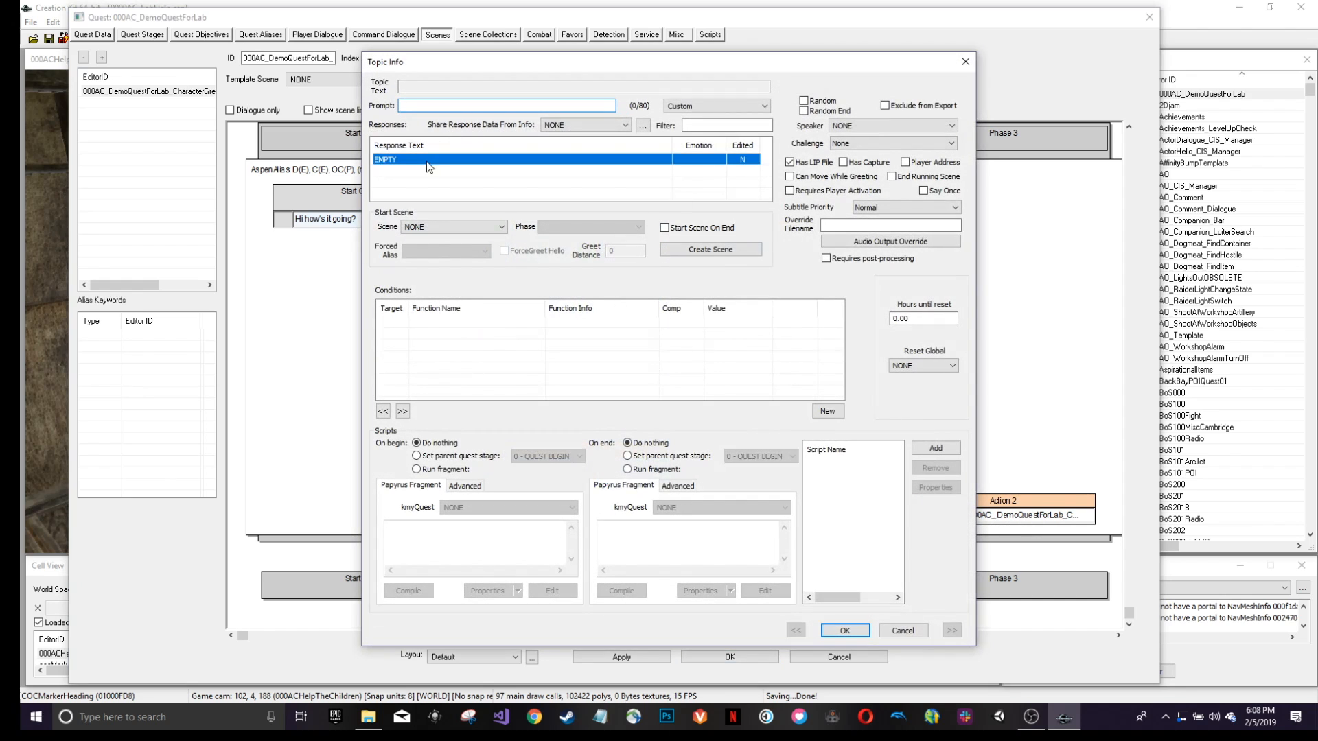
type("It's a ")
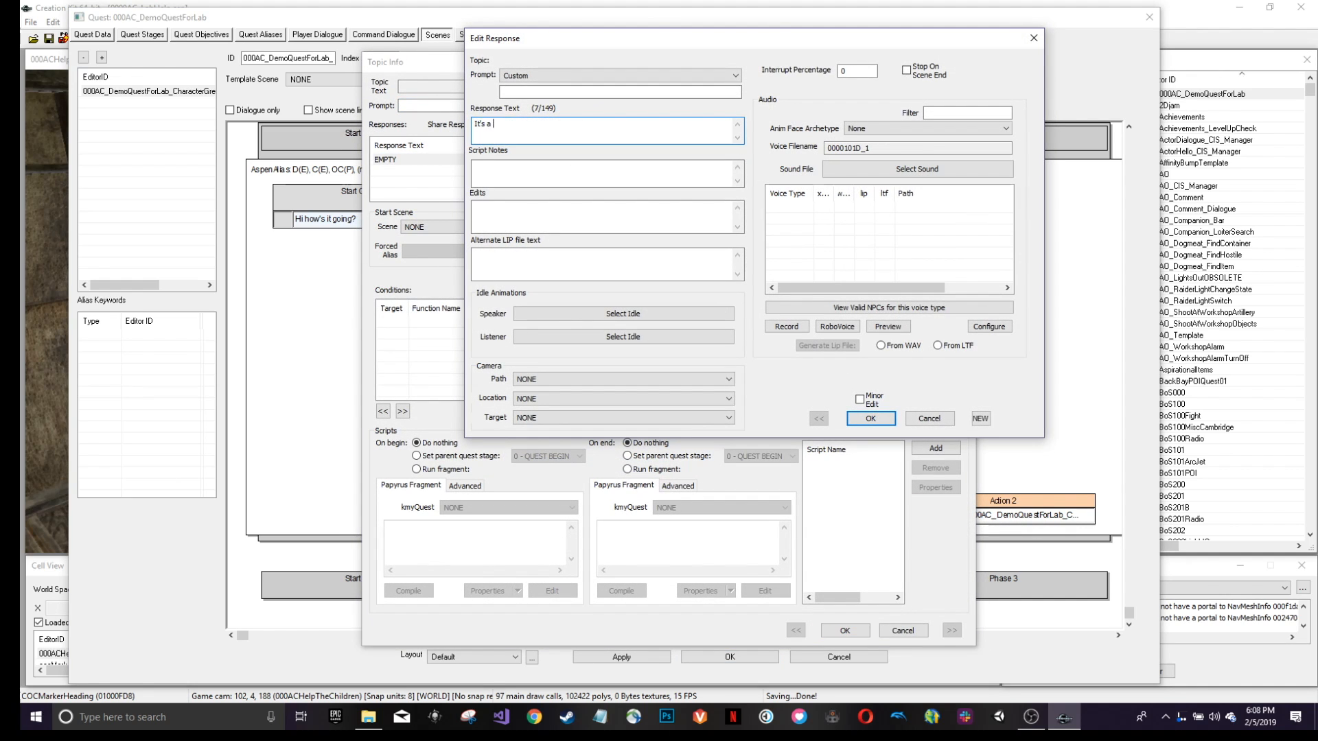
type("complicated")
key("BackSpace")
type("d rp")
key("BackSpace")
key("BackSpace")
type("process. Here, let me tell yuo more...")
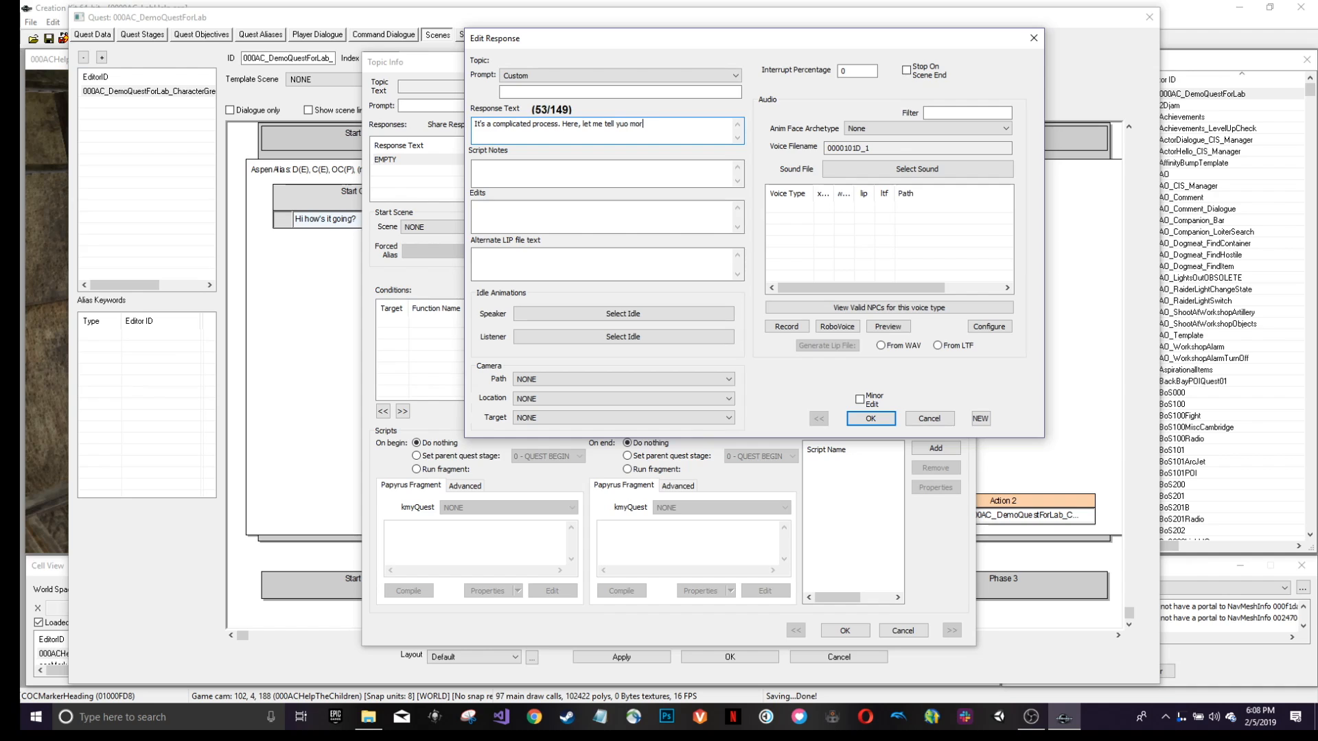
Correct the misspelled word to "you" in the spelling check, and accept the response and its topic info.
left_click(870, 418)
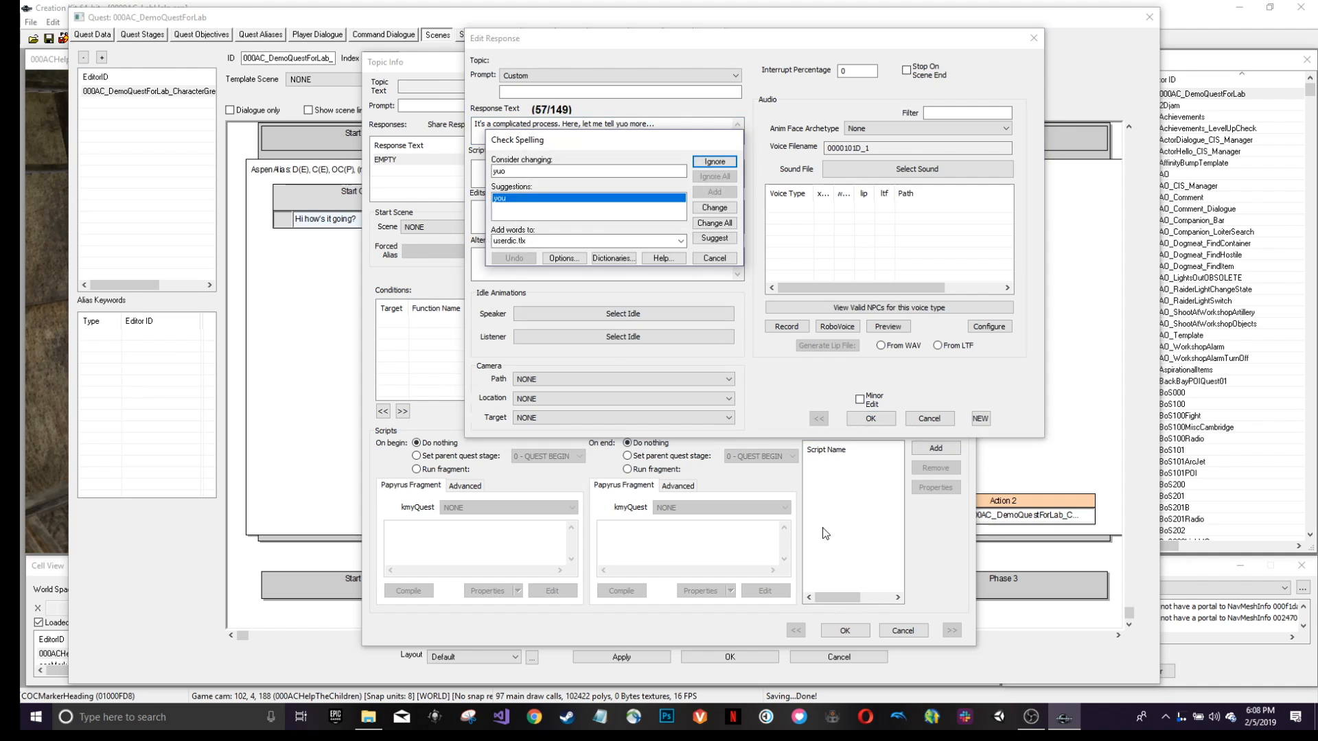
left_click(714, 207)
left_click(868, 418)
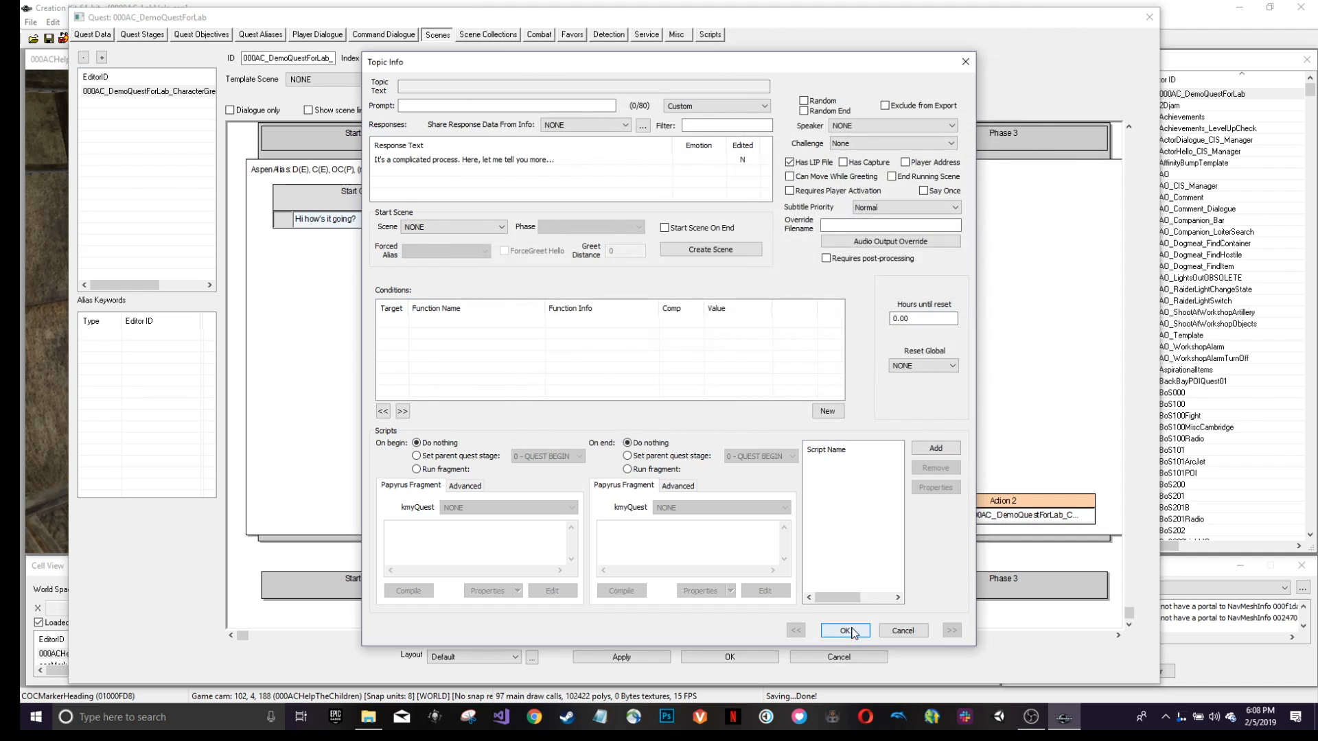
left_click(845, 630)
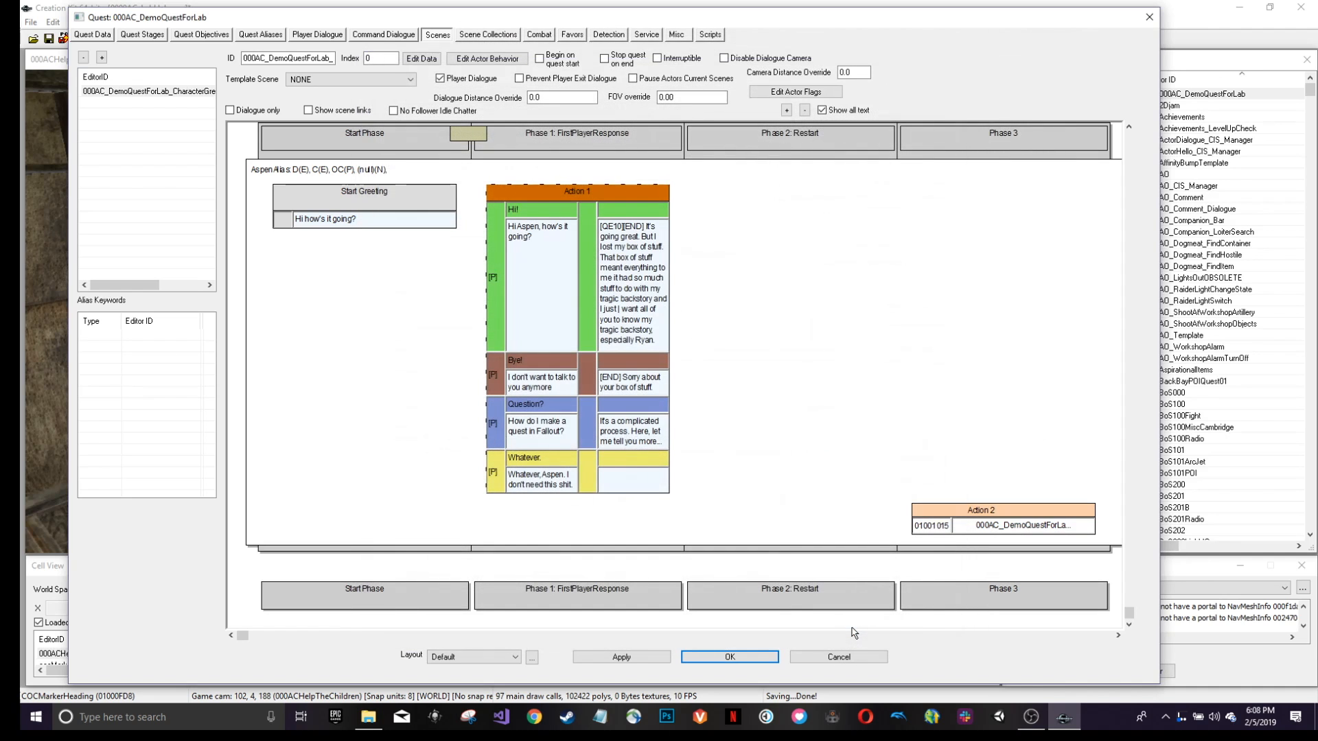
Rename Phase 3 of the scene to ActualRestart and accept the phase name change.
right_click(750, 224)
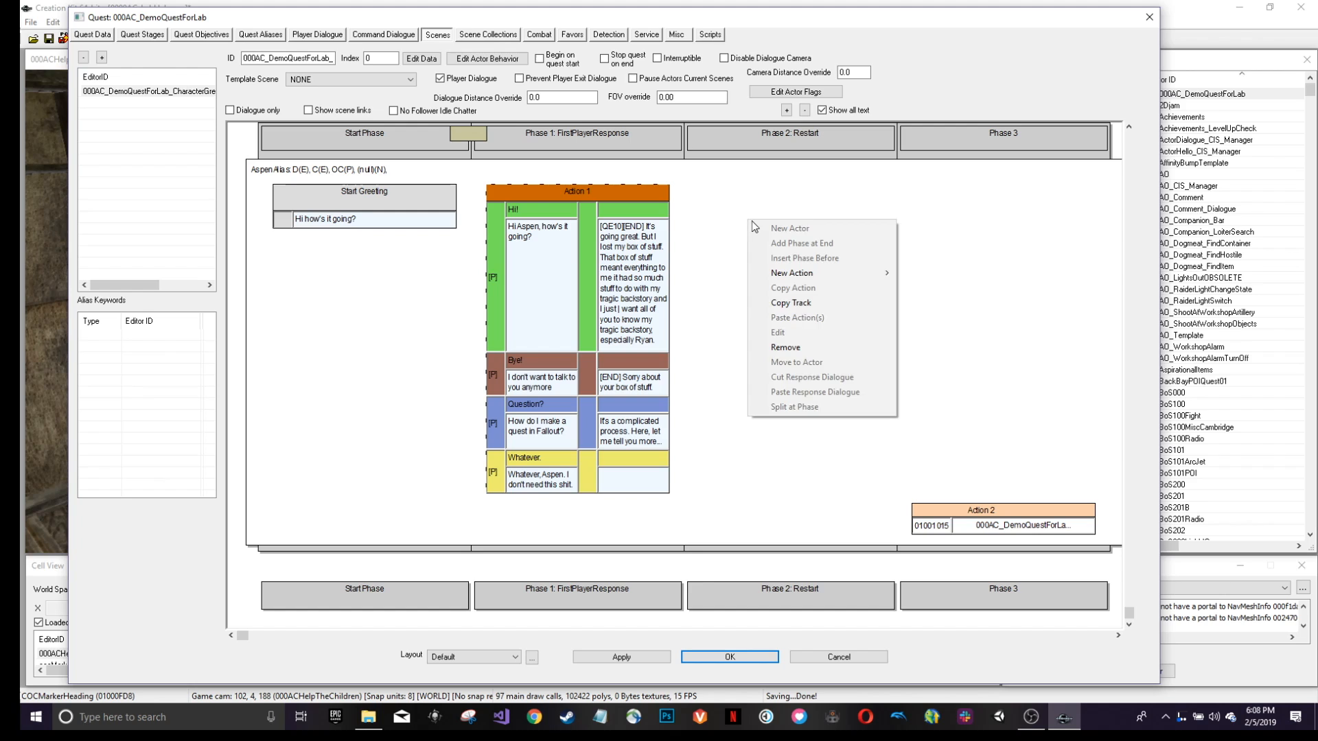
left_click(999, 134)
double_click(974, 138)
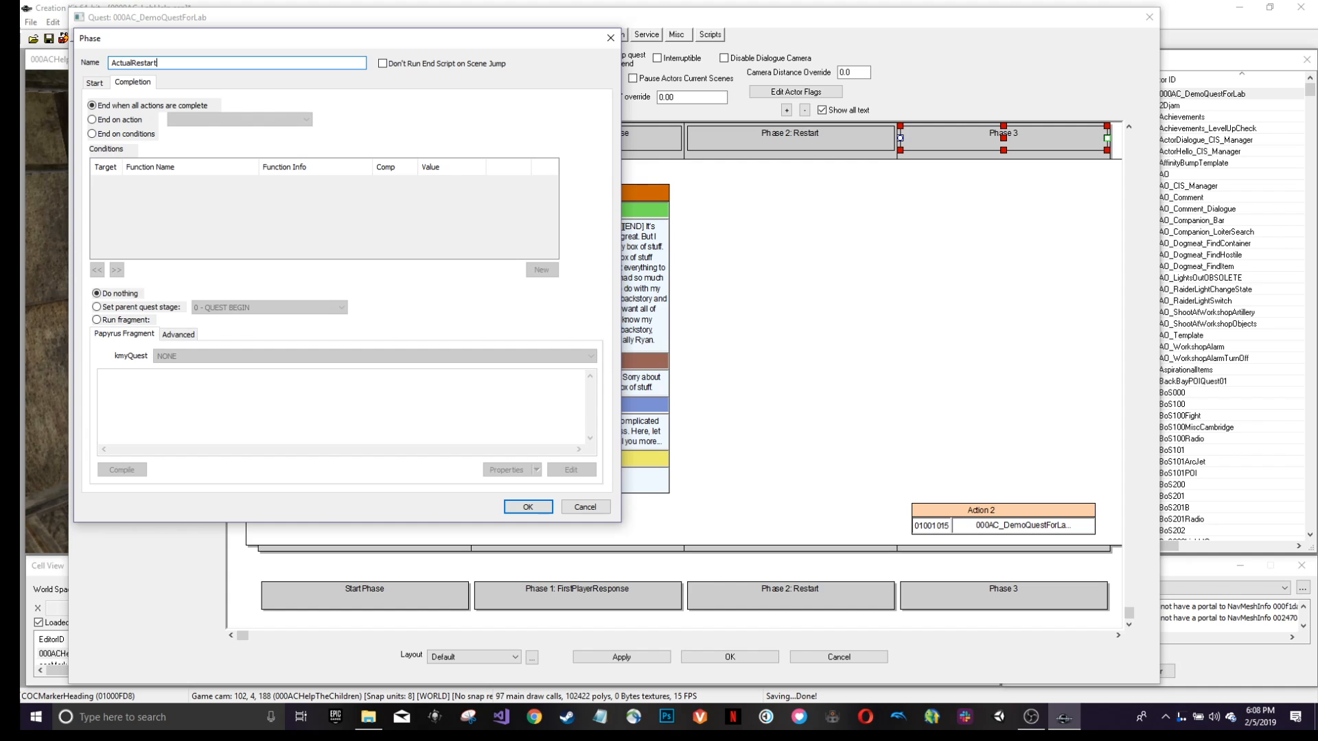
left_click(527, 506)
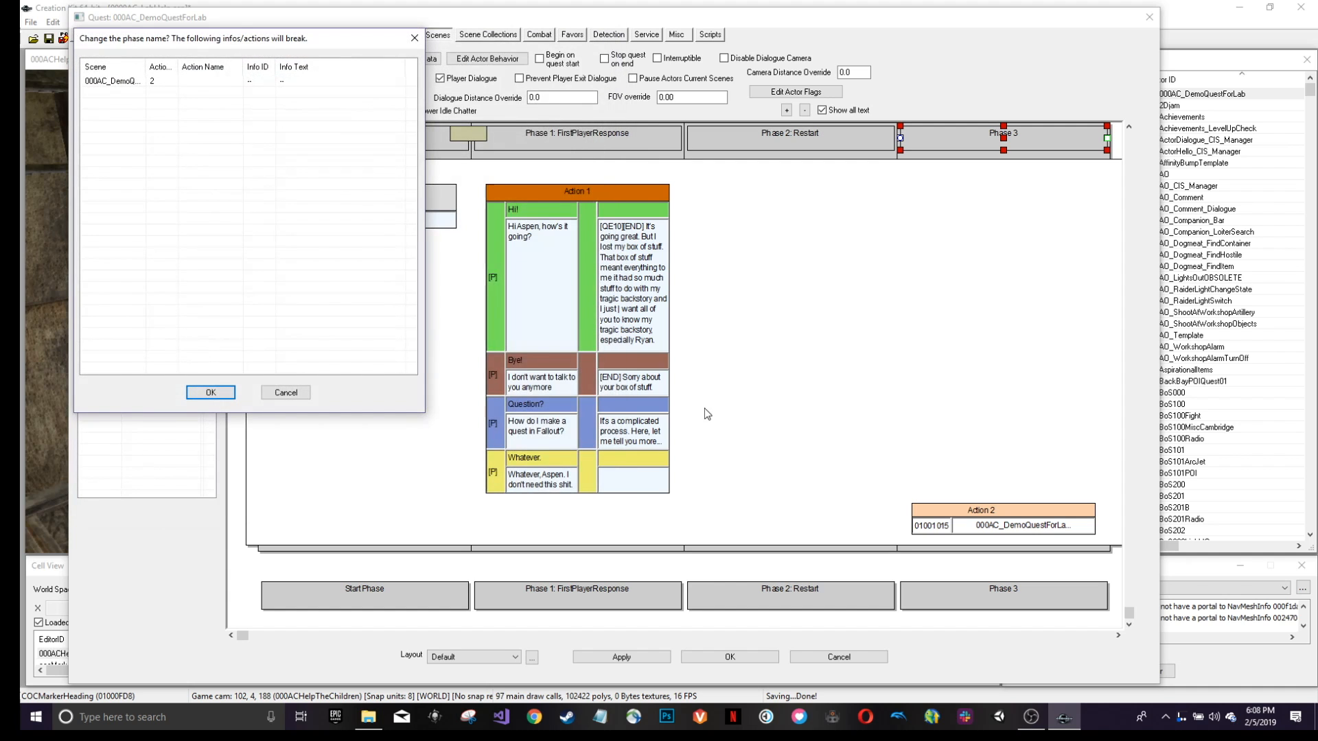
left_click(211, 392)
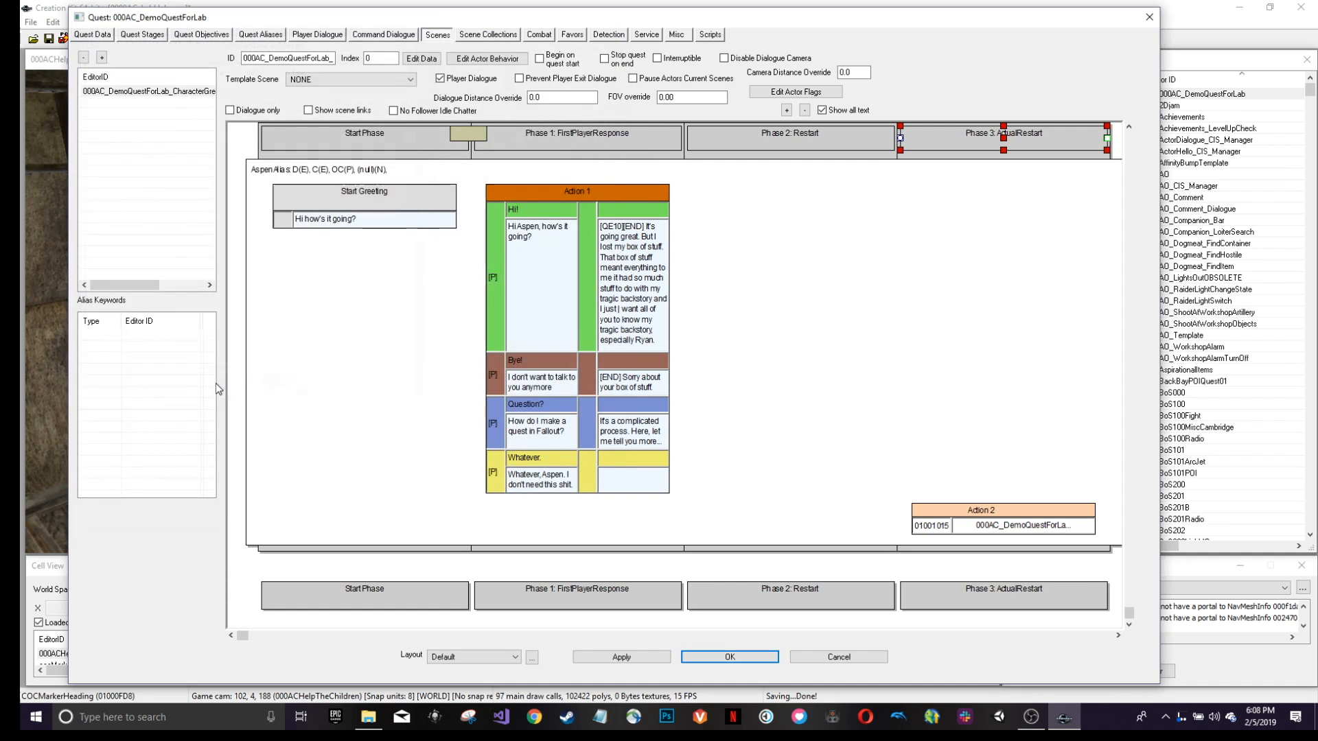
Add a new Player Dialogue action to Aspen's track in Phase 2: Restart.
right_click(775, 255)
mouse_move(815, 309)
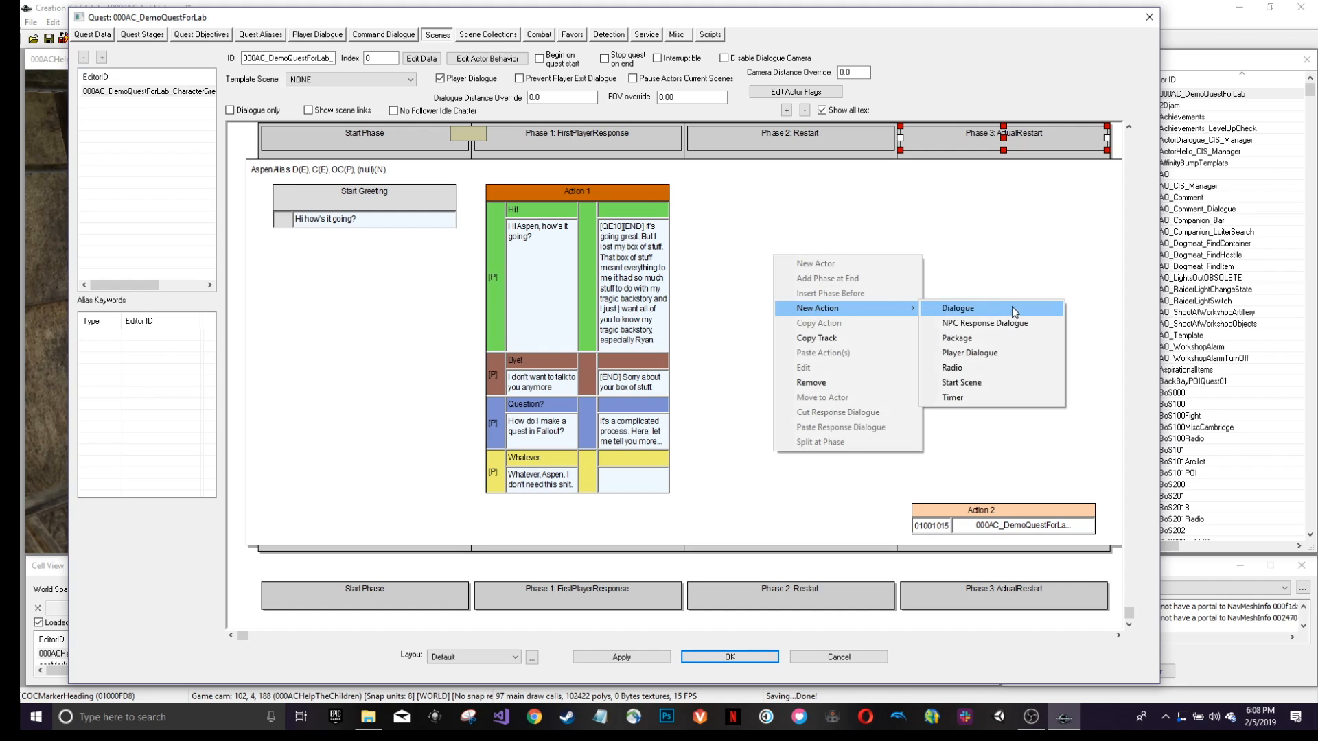
left_click(1000, 353)
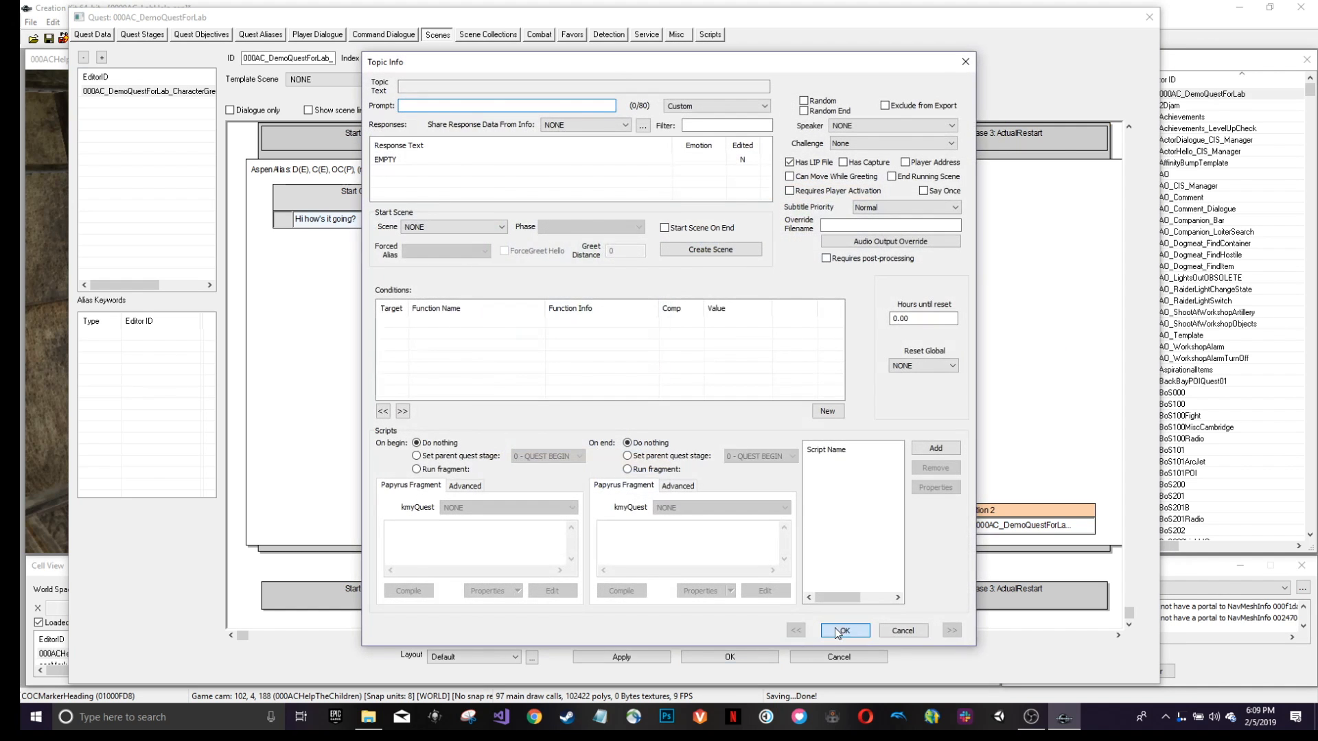
left_click(840, 630)
left_click(932, 625)
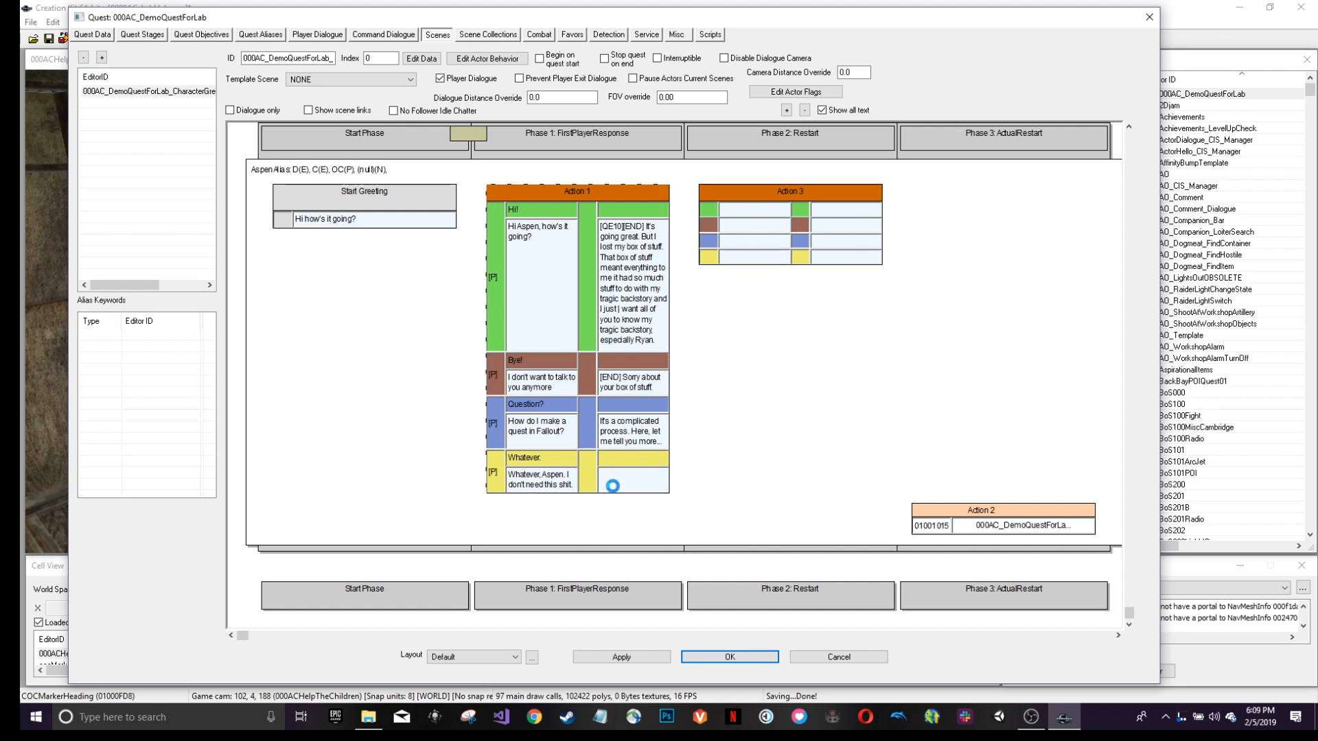
Enter "I'm going home" as Aspen's response to the Whatever choice in Action 1 and accept it.
double_click(412, 197)
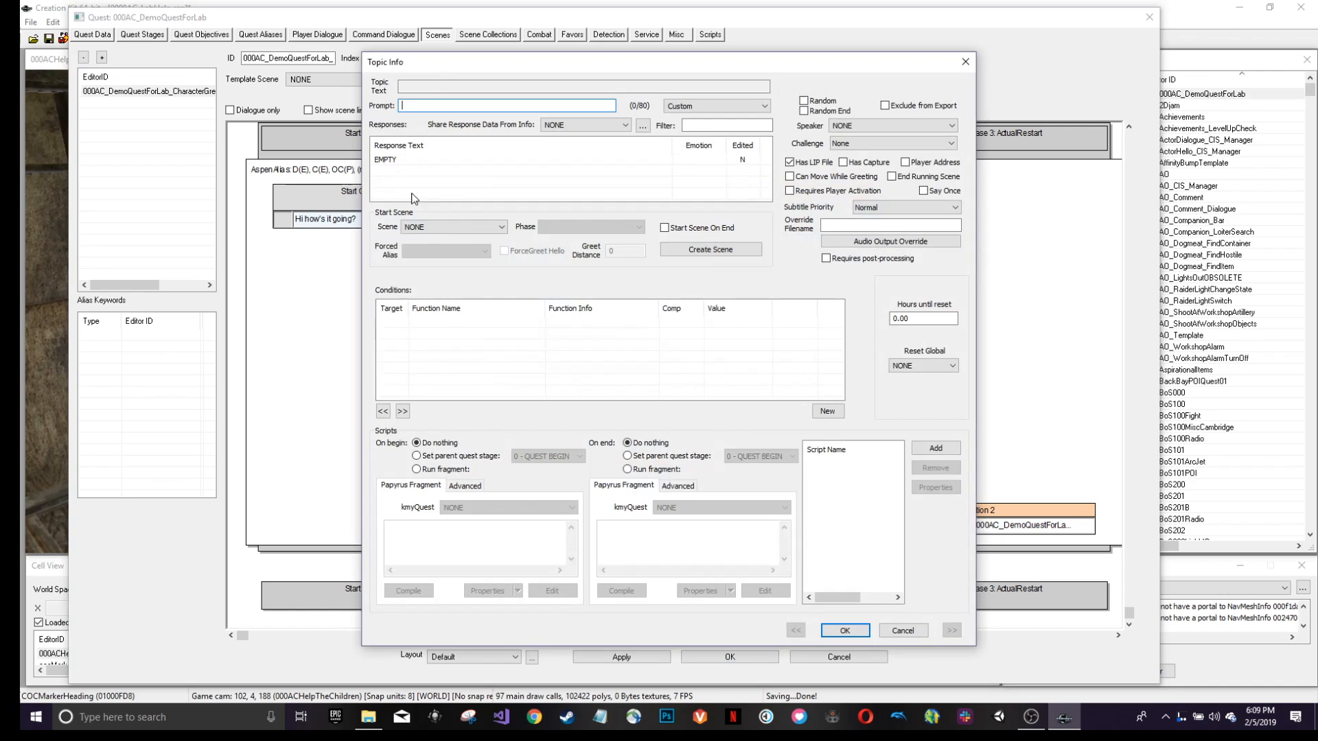
left_click(394, 165)
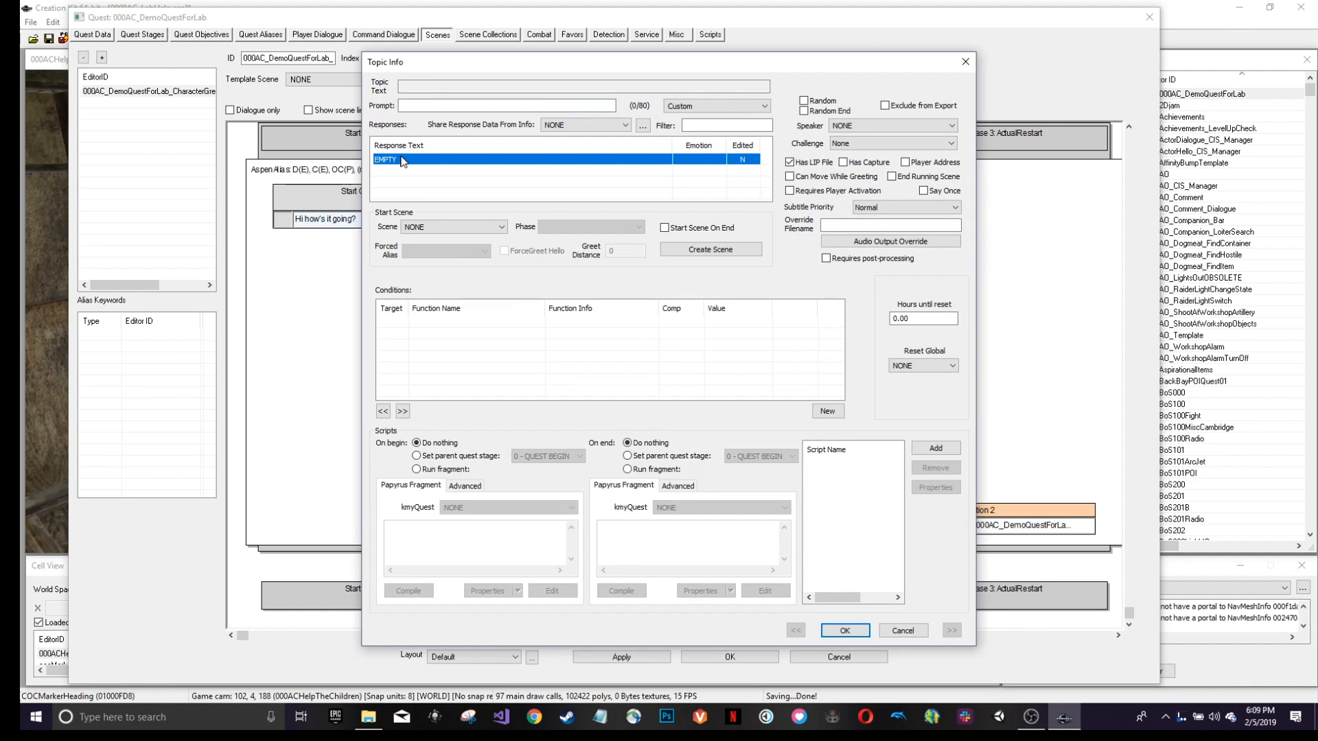
double_click(396, 163)
type("I'm going home")
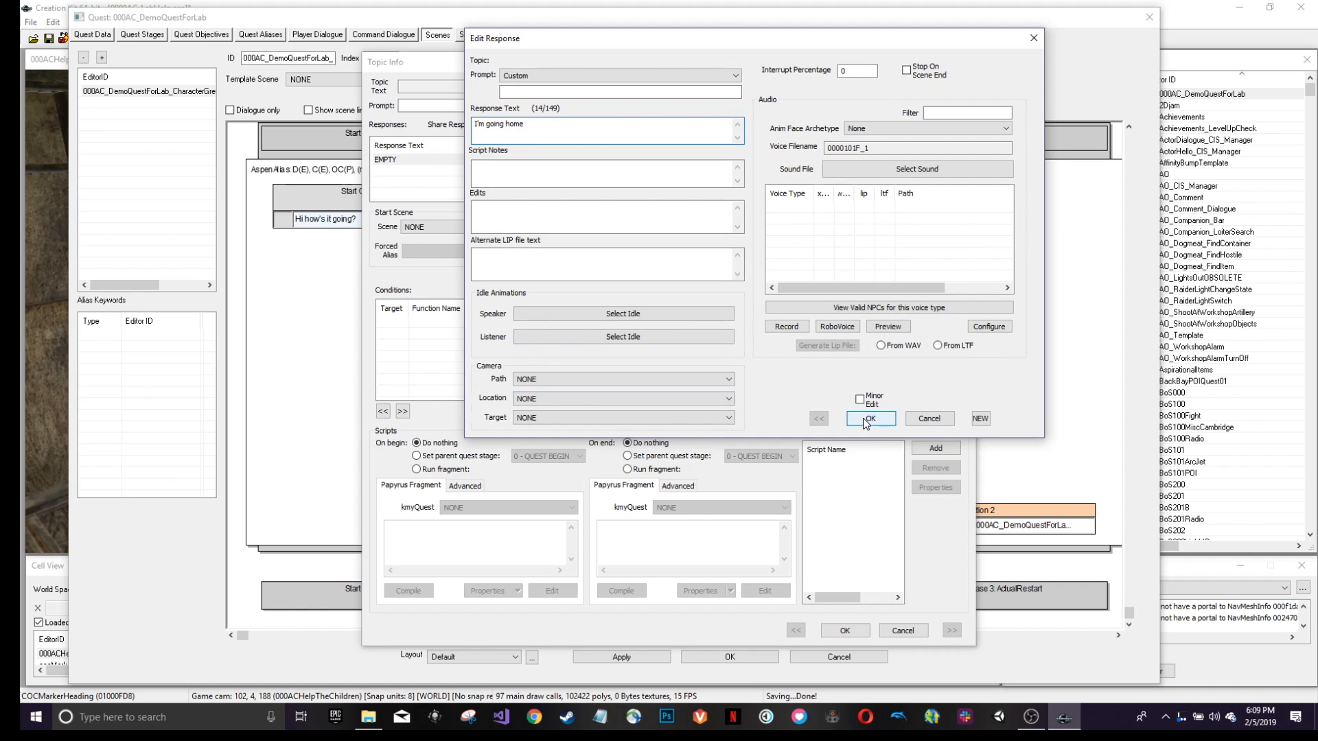
left_click(868, 420)
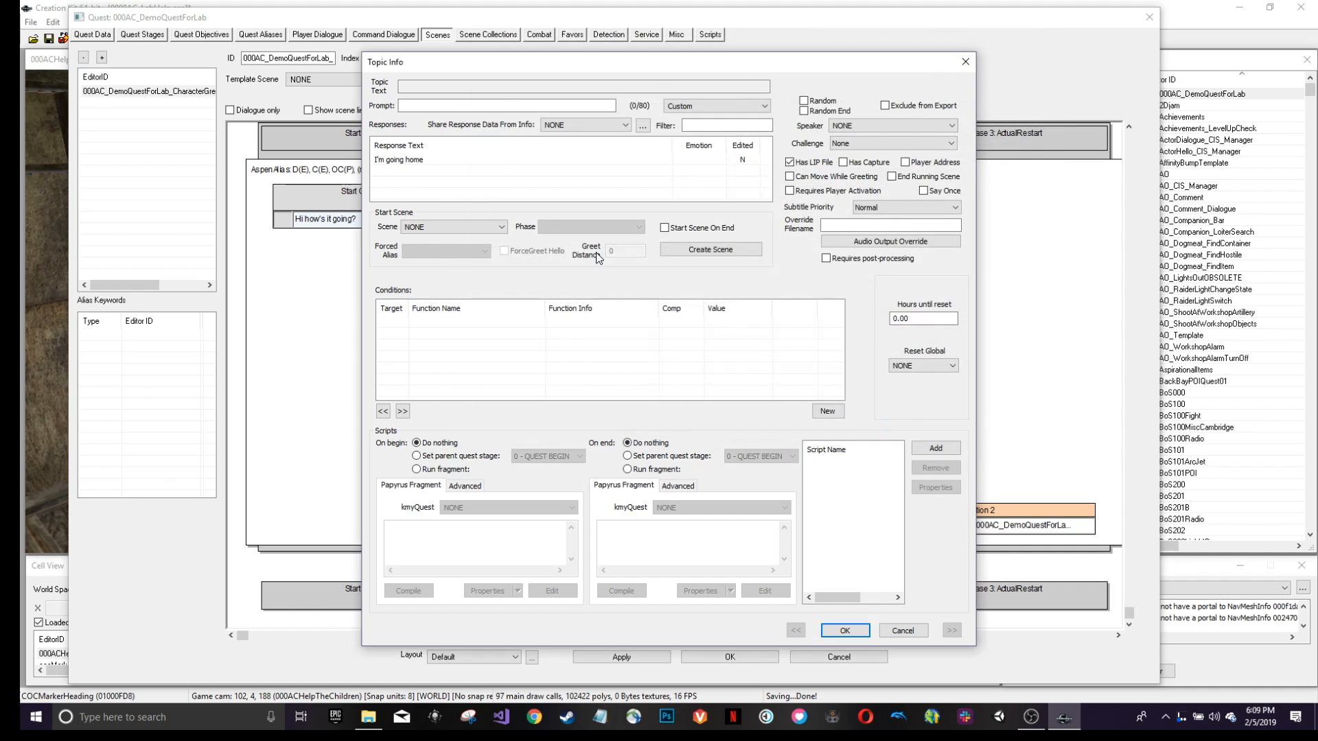
left_click(841, 630)
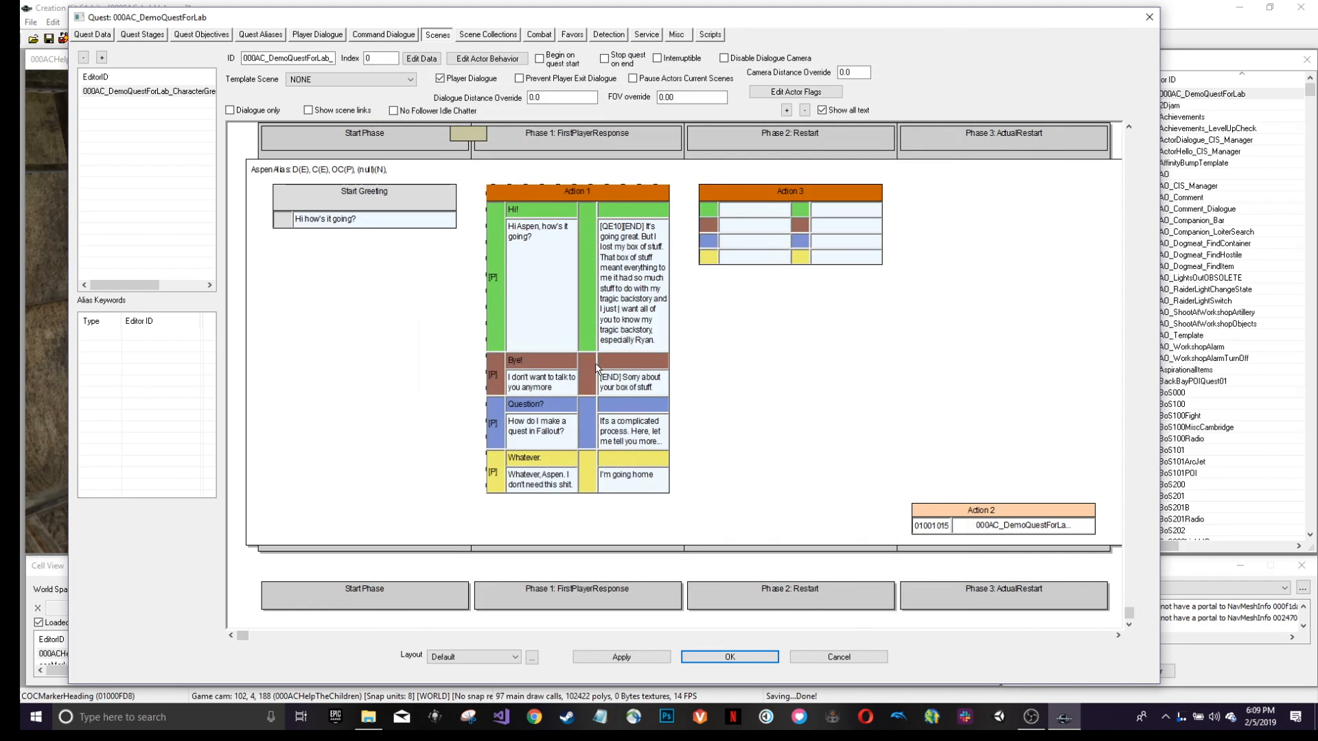
Make the "I'm going home" response start scene 000AC_DemoQuestForLab_CharacterGreeting at phase FirstPlayerResponse, and accept the quest's changes.
double_click(629, 485)
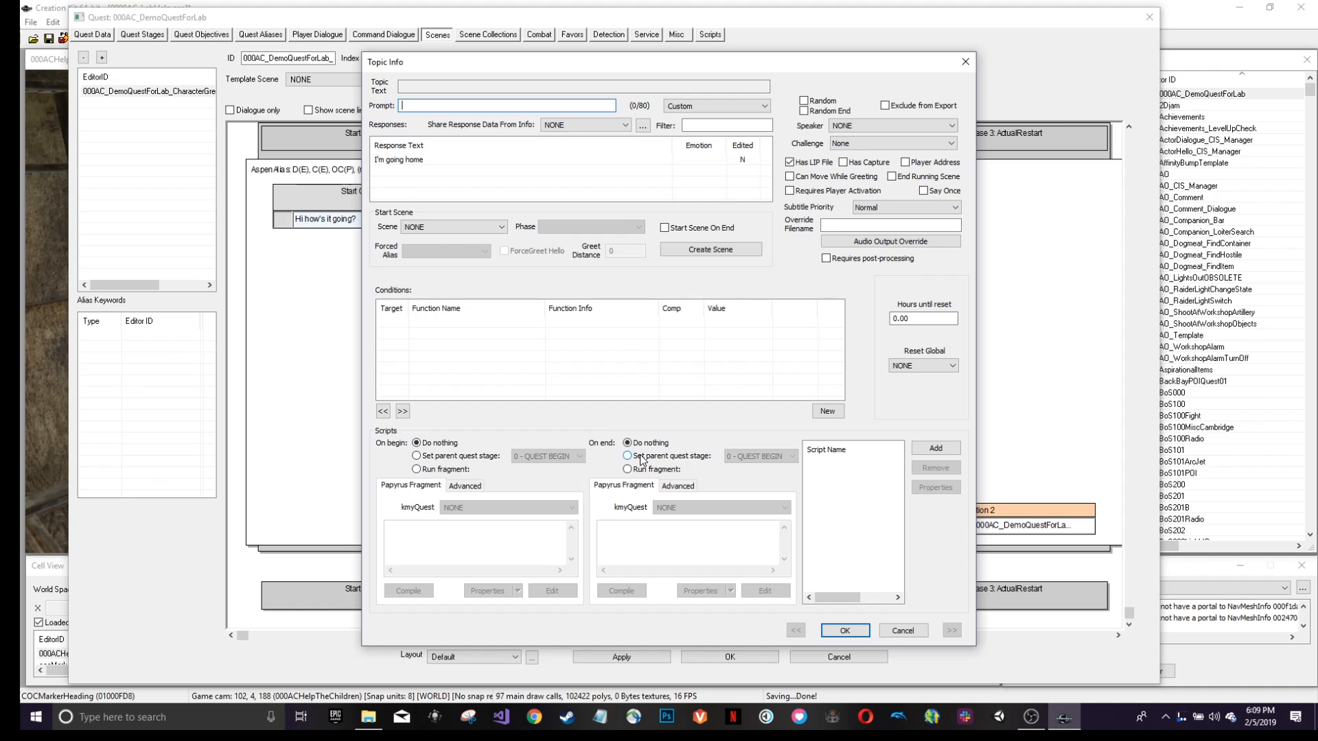
left_click(500, 227)
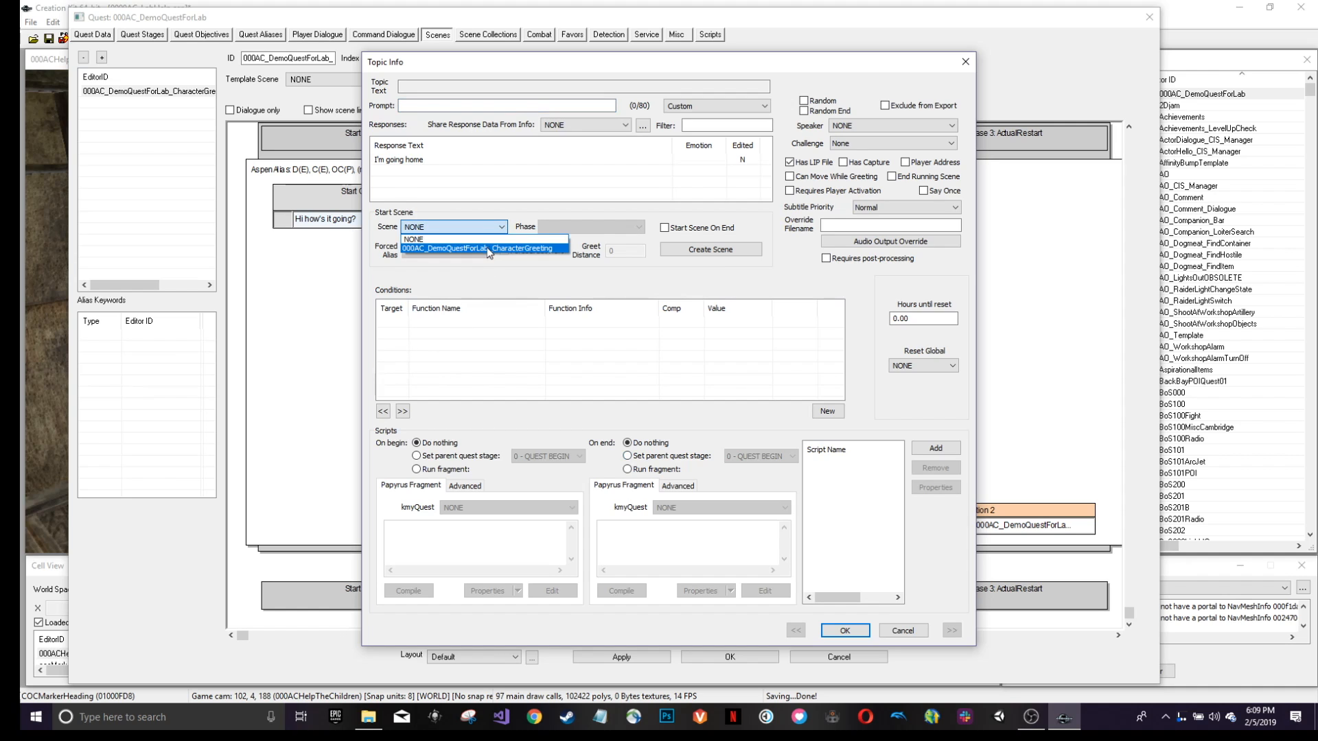
left_click(487, 247)
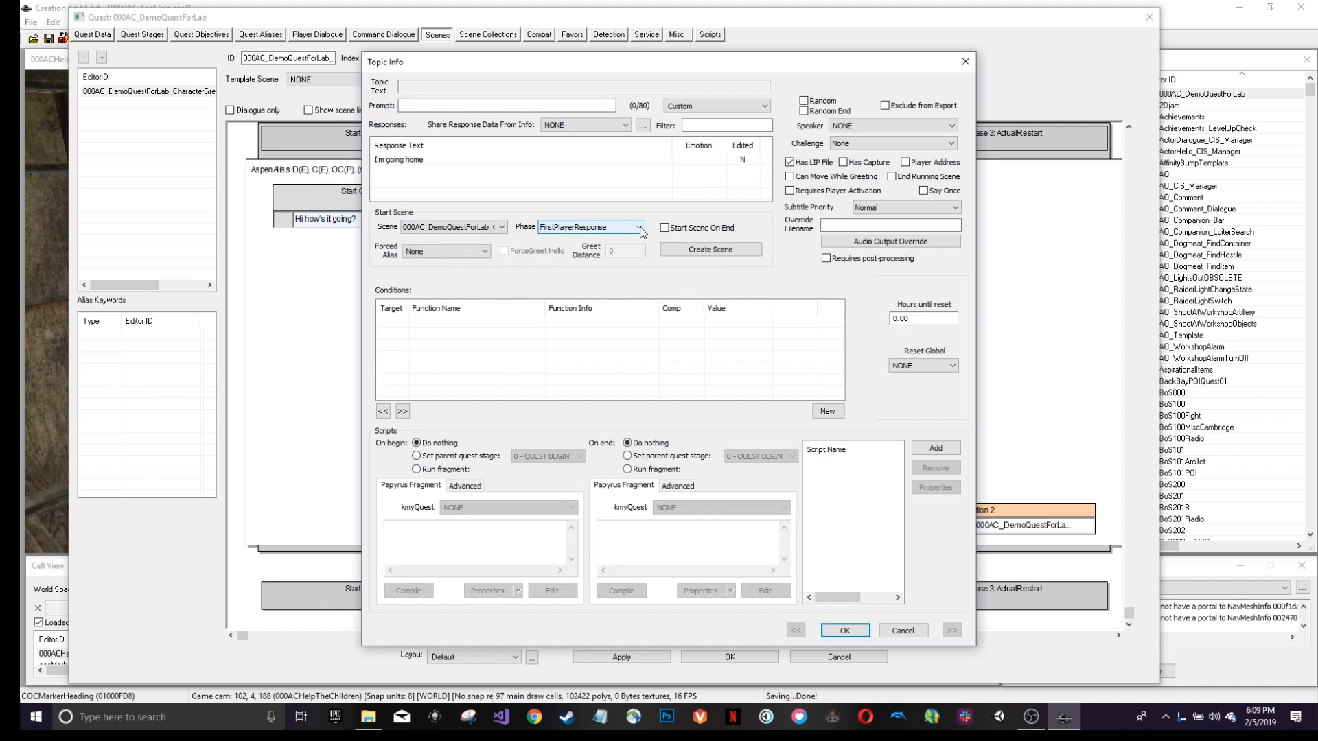
left_click(639, 226)
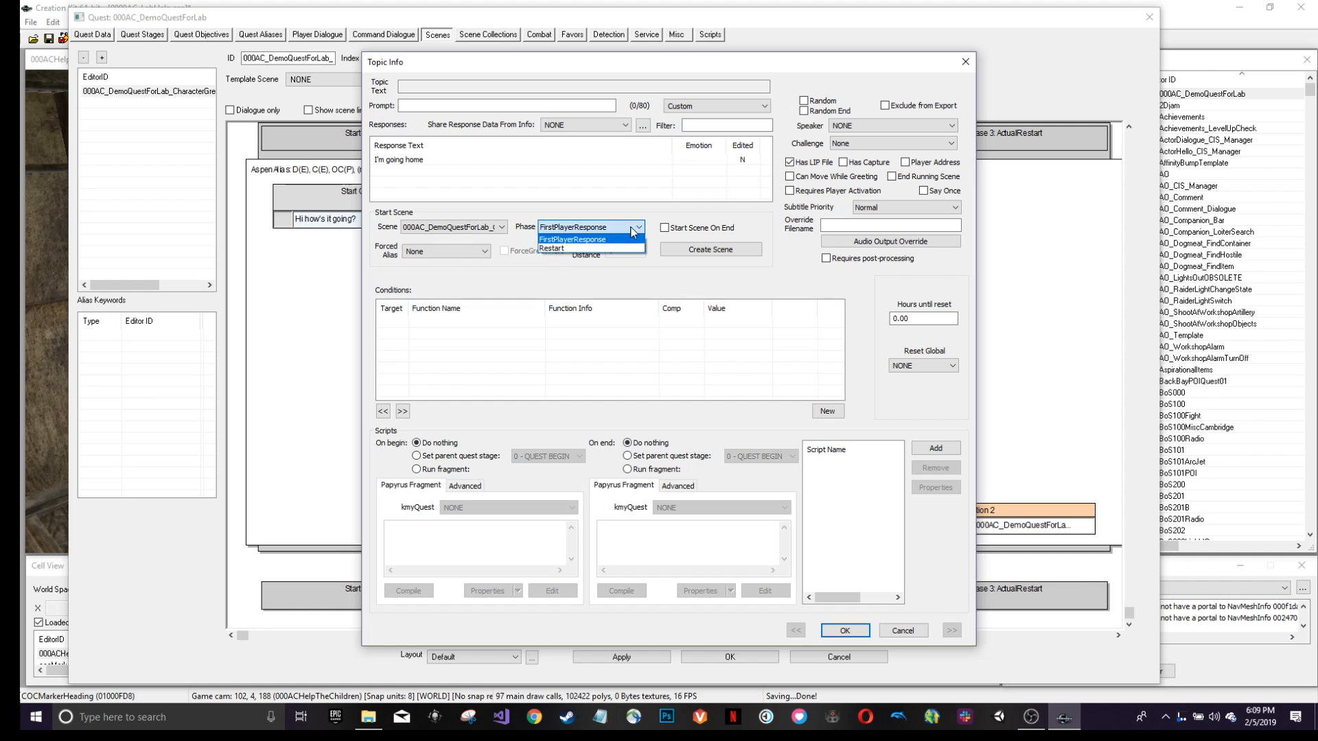
left_click(850, 630)
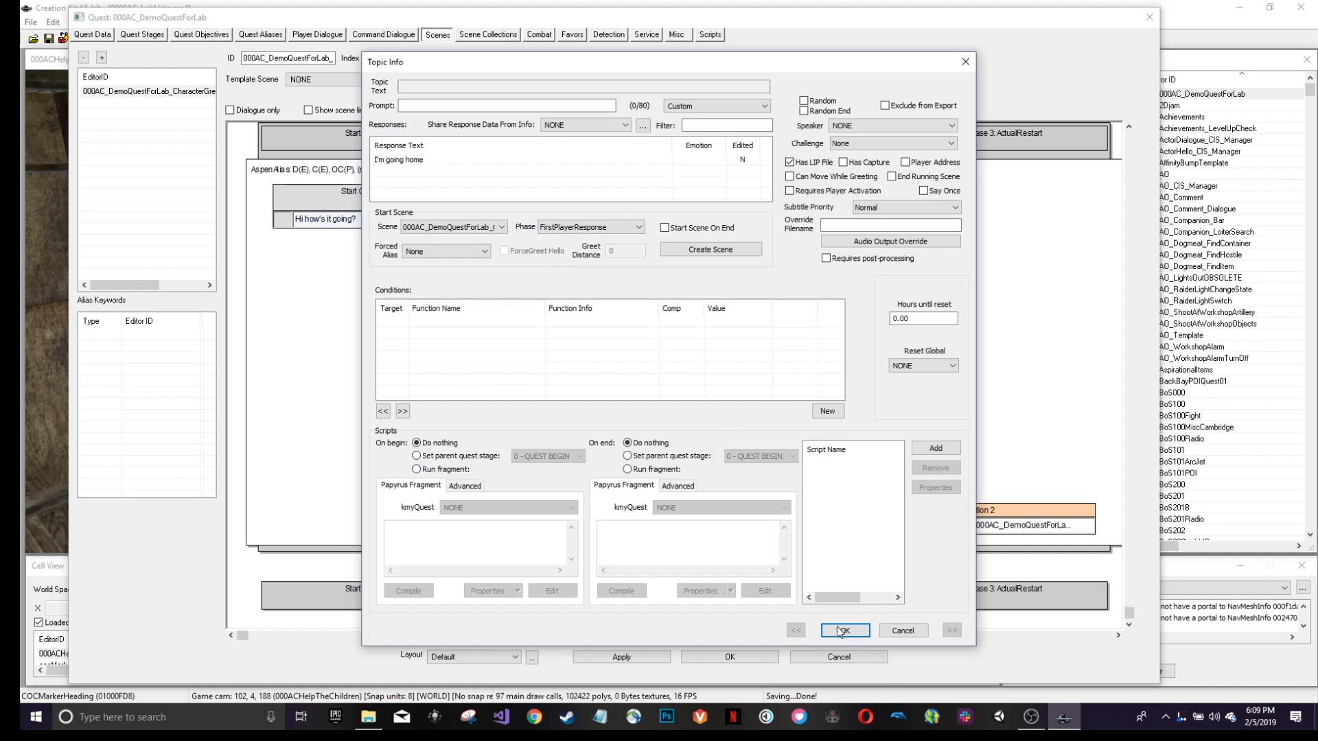
left_click(845, 630)
left_click(726, 658)
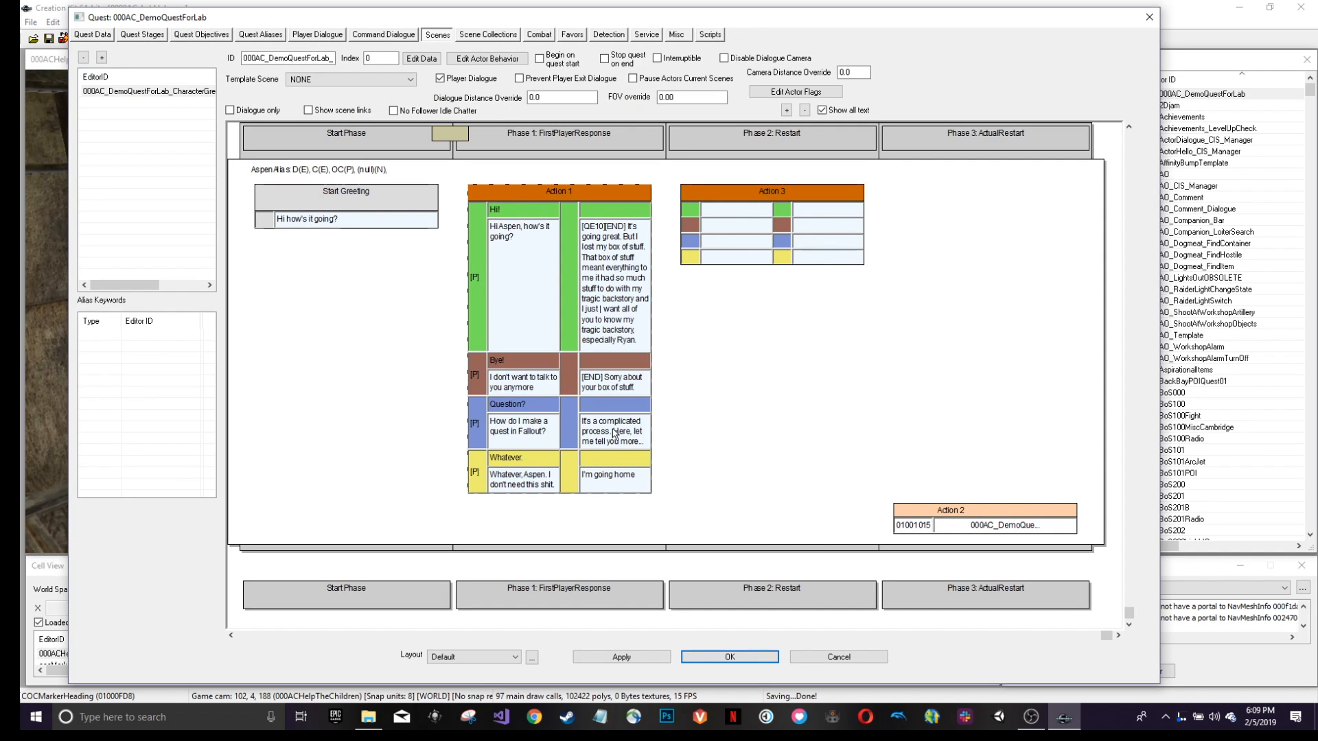
Set the start phase of the "I'm going home" response to ActualRestart and enable Start Scene On End.
double_click(606, 481)
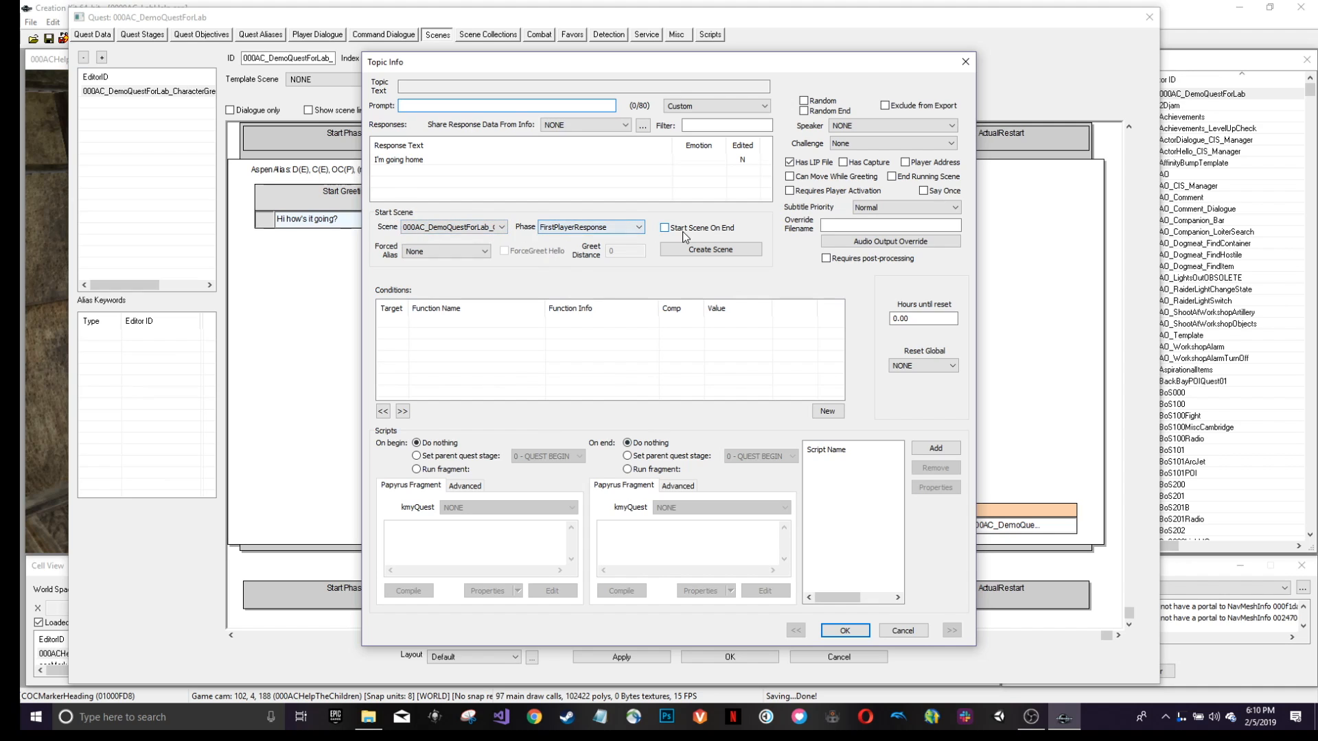
left_click(638, 227)
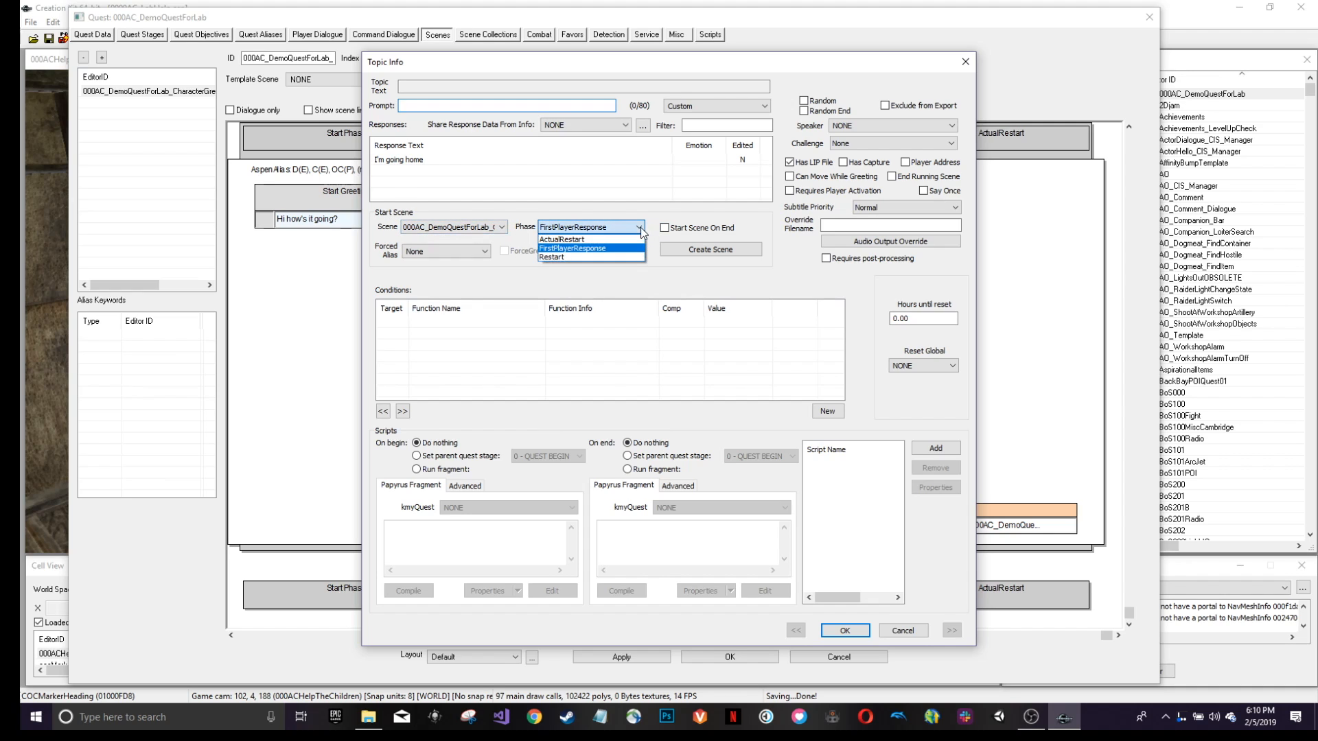
left_click(564, 240)
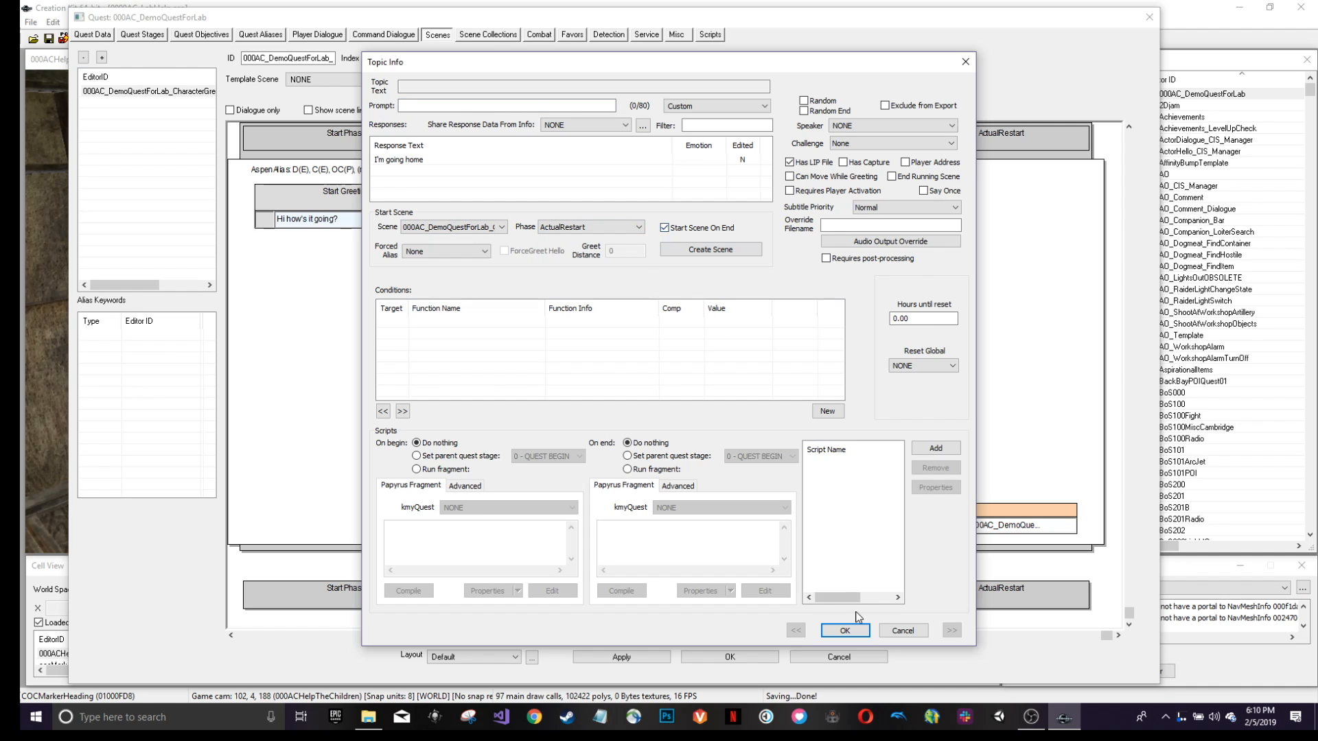
left_click(845, 630)
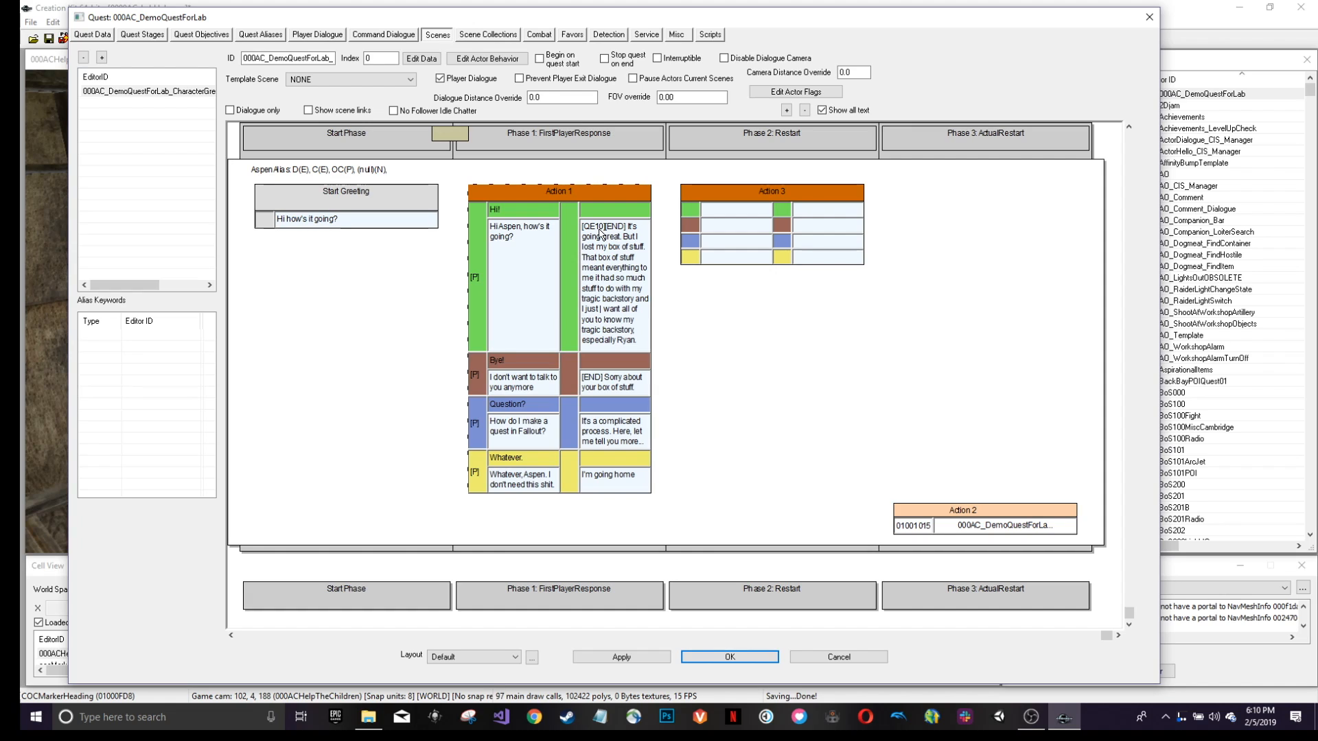
Review the topic info of Aspen's response to the Question? choice without editing it.
double_click(602, 431)
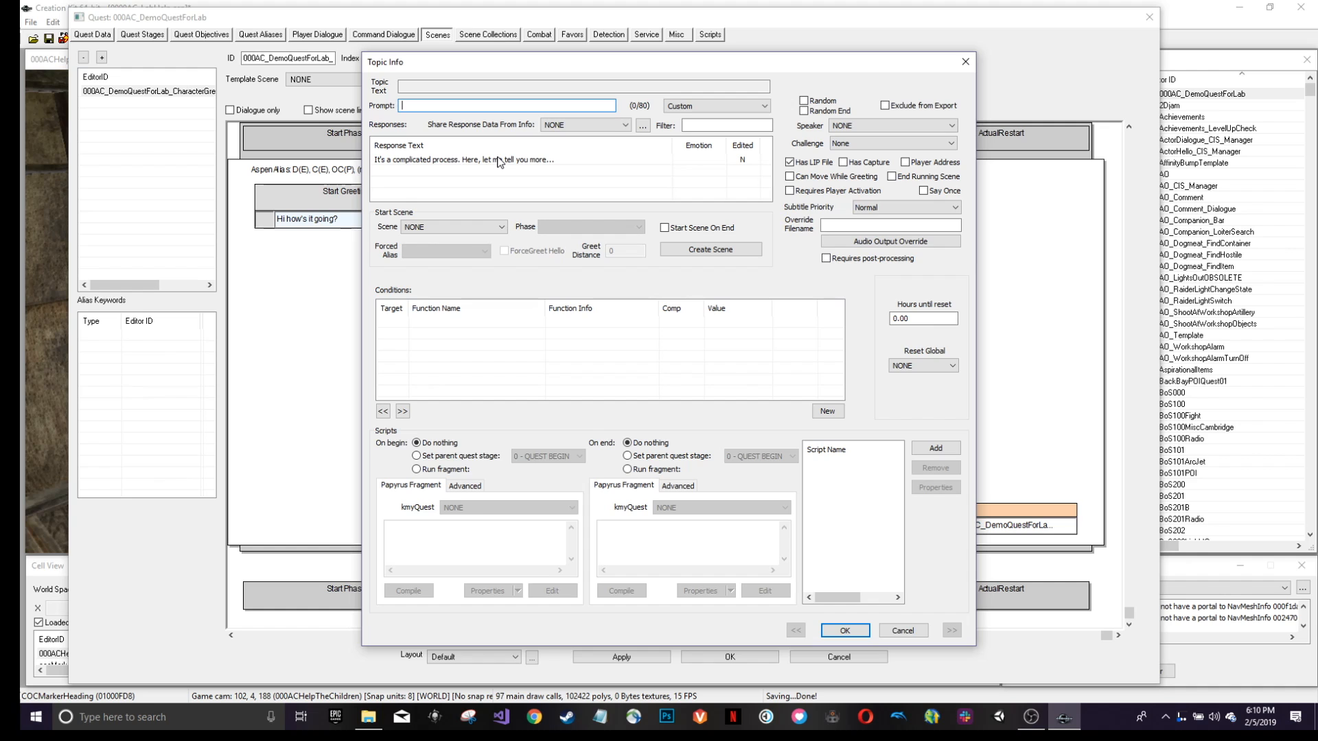
left_click(845, 630)
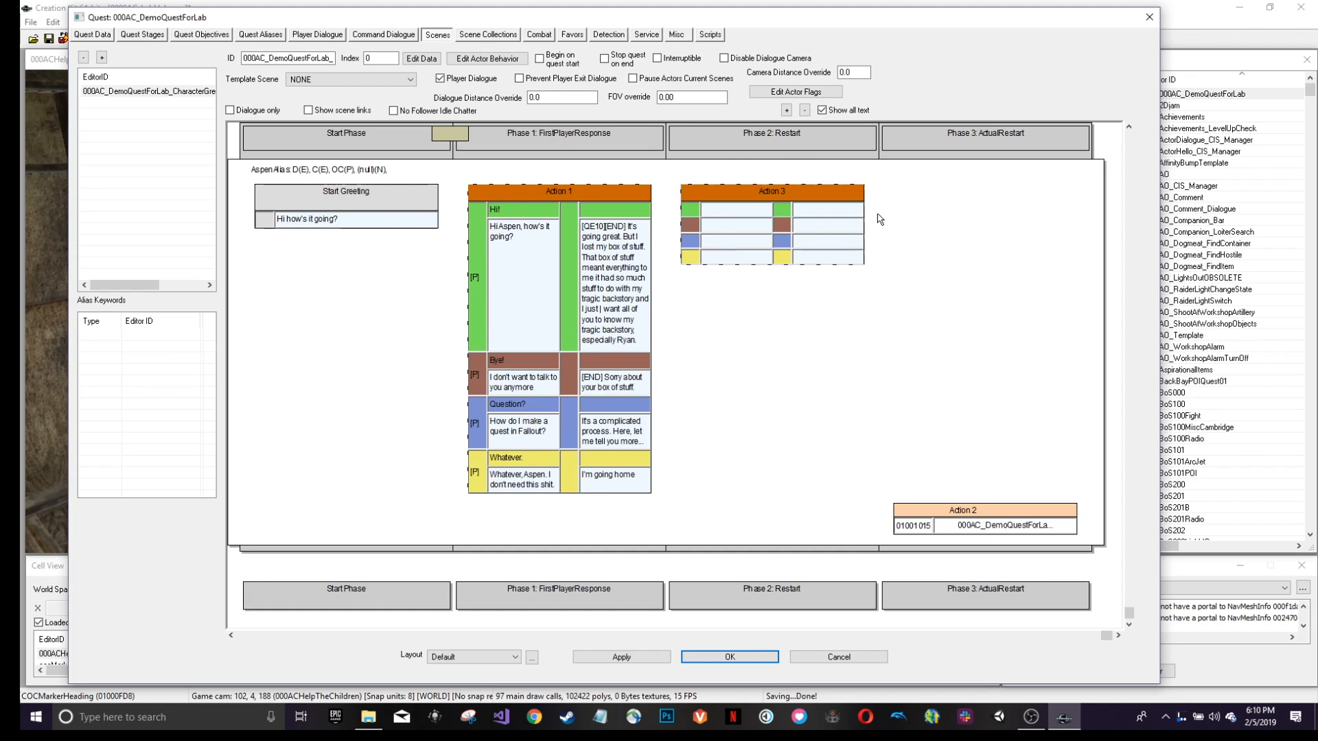
Enter "Quests" as the player's line for the green choice of Action 3 and accept its topic info.
left_click(727, 261)
double_click(743, 212)
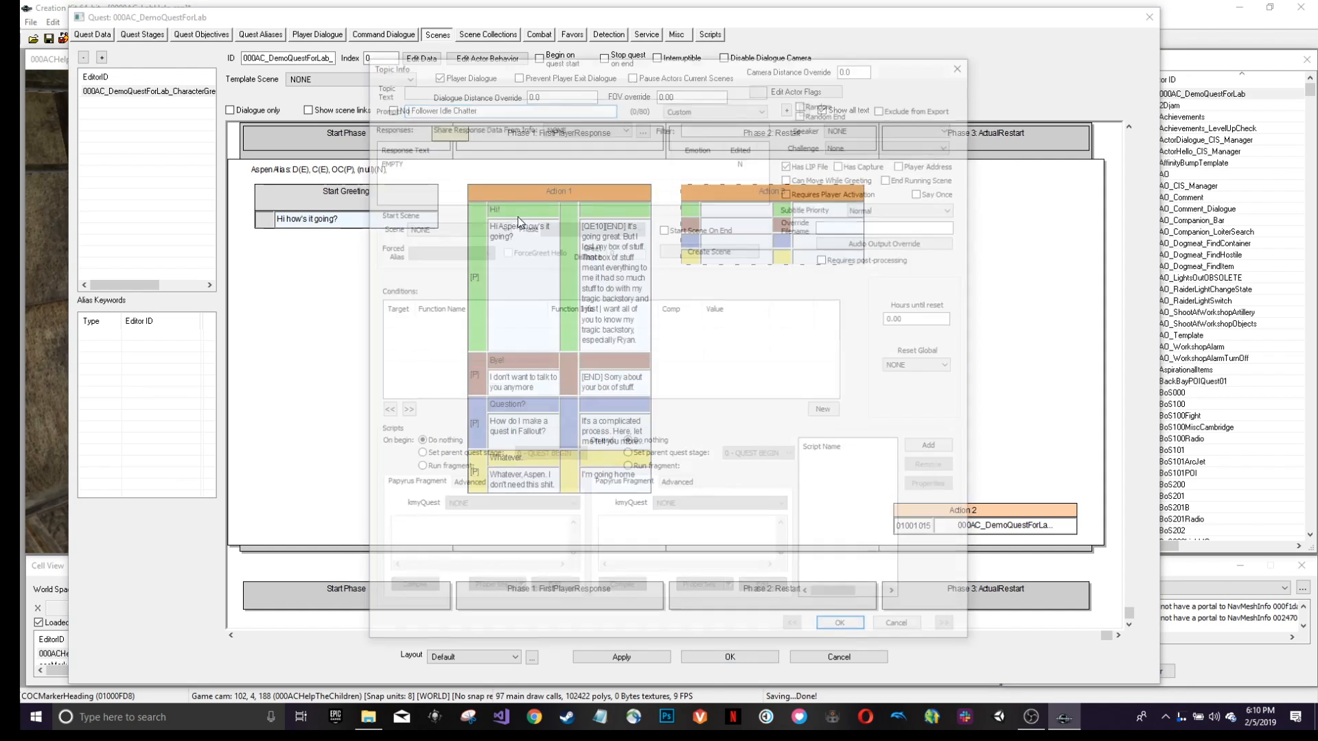
double_click(402, 162)
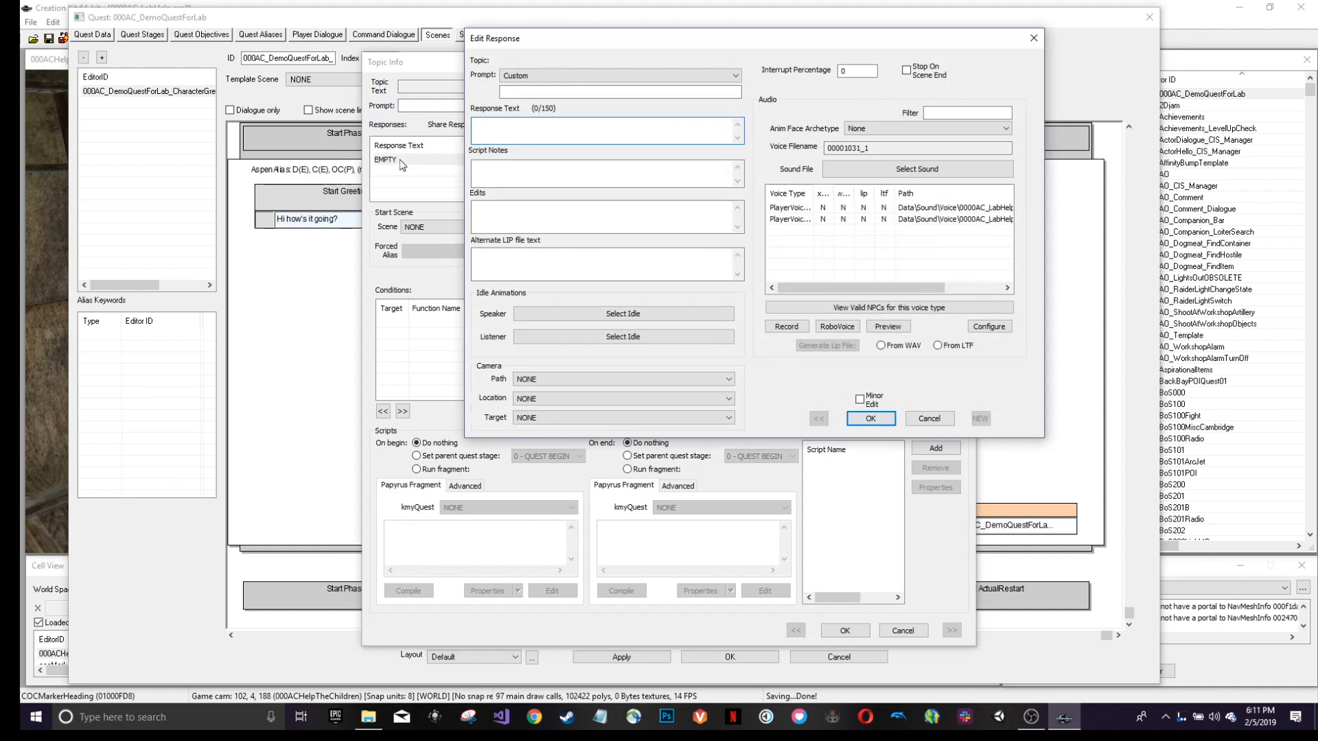
type("Quw")
left_click(870, 418)
left_click(845, 630)
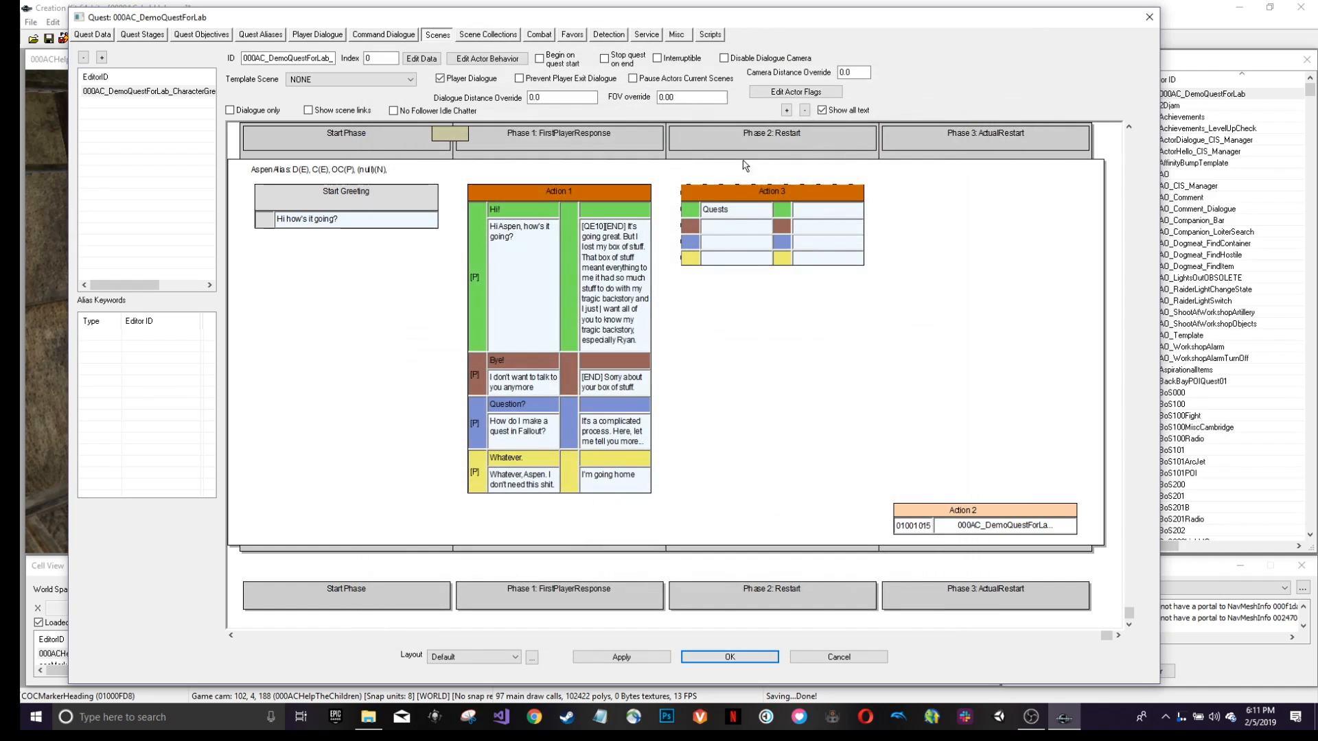
Enter "Lights" as the player's line for the brown choice of Action 3 and enable End Running Scene on it.
double_click(735, 231)
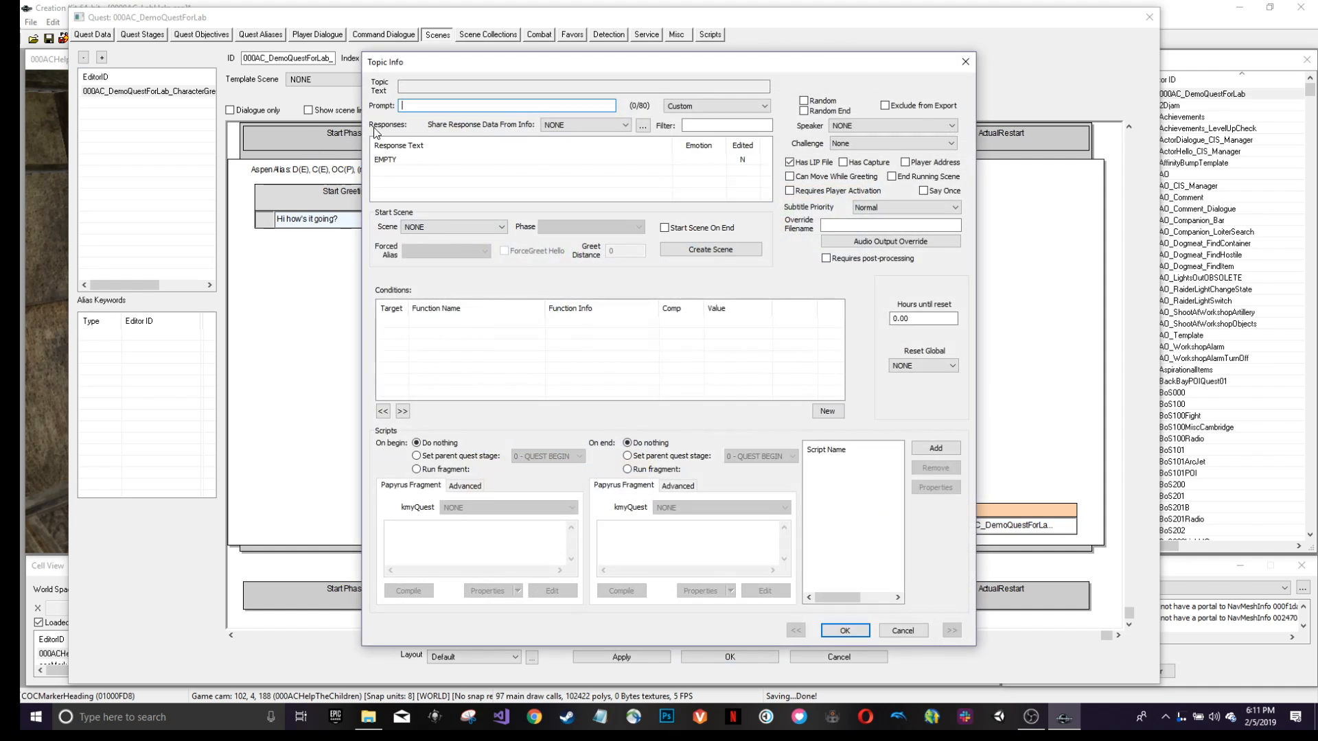
double_click(387, 160)
type("Lights")
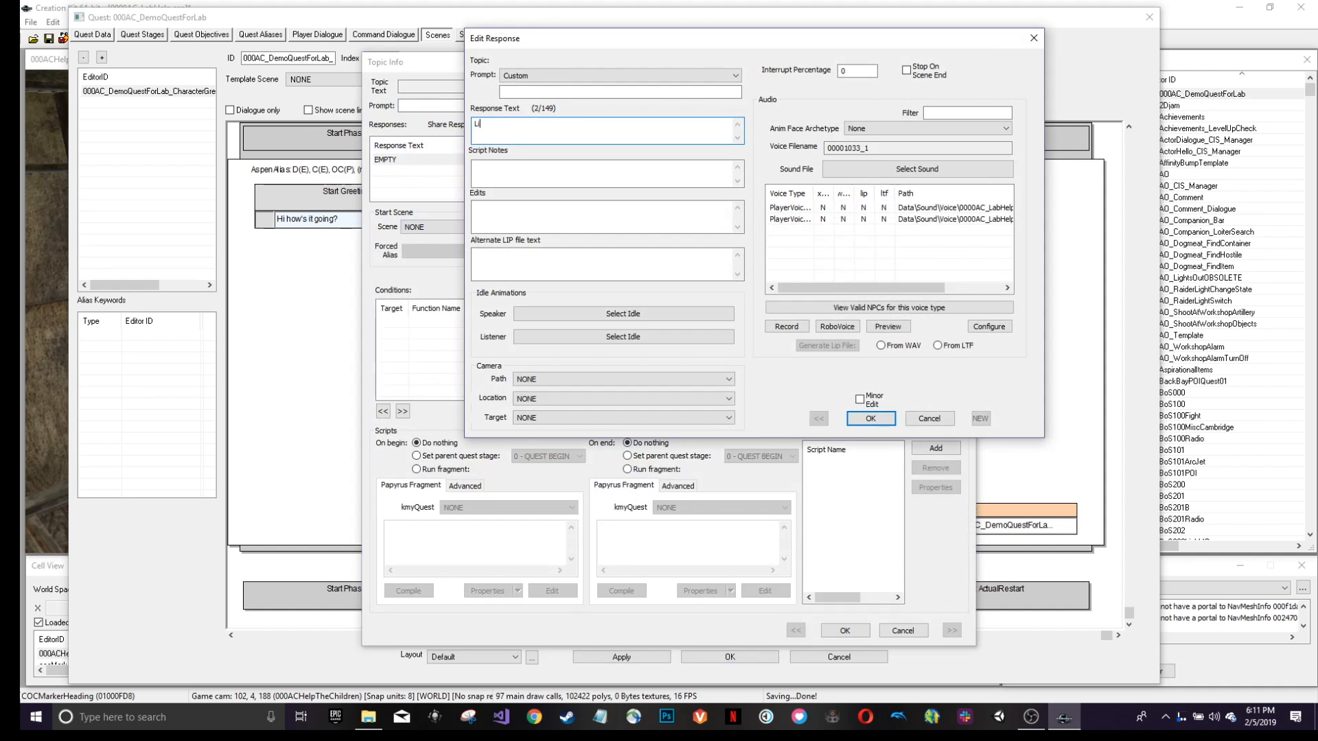
left_click(866, 418)
left_click(845, 629)
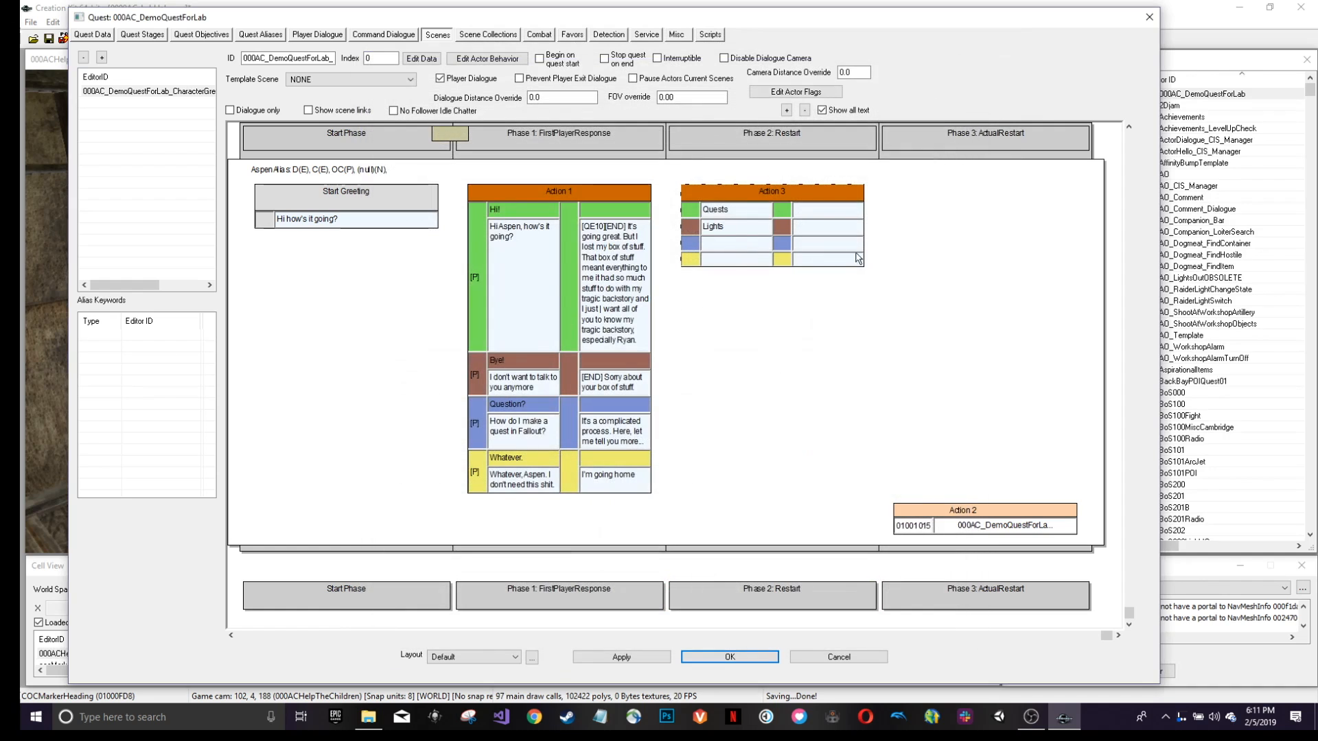
double_click(736, 227)
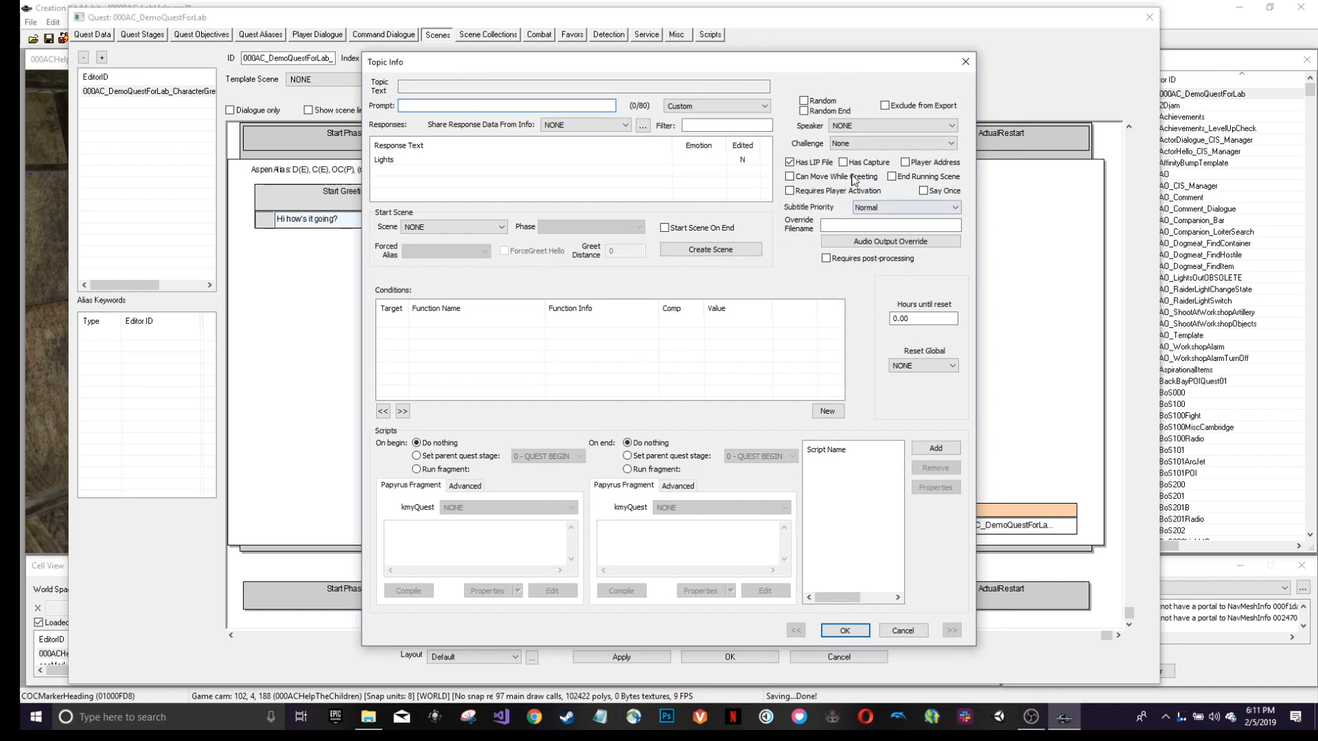
left_click(891, 176)
left_click(845, 629)
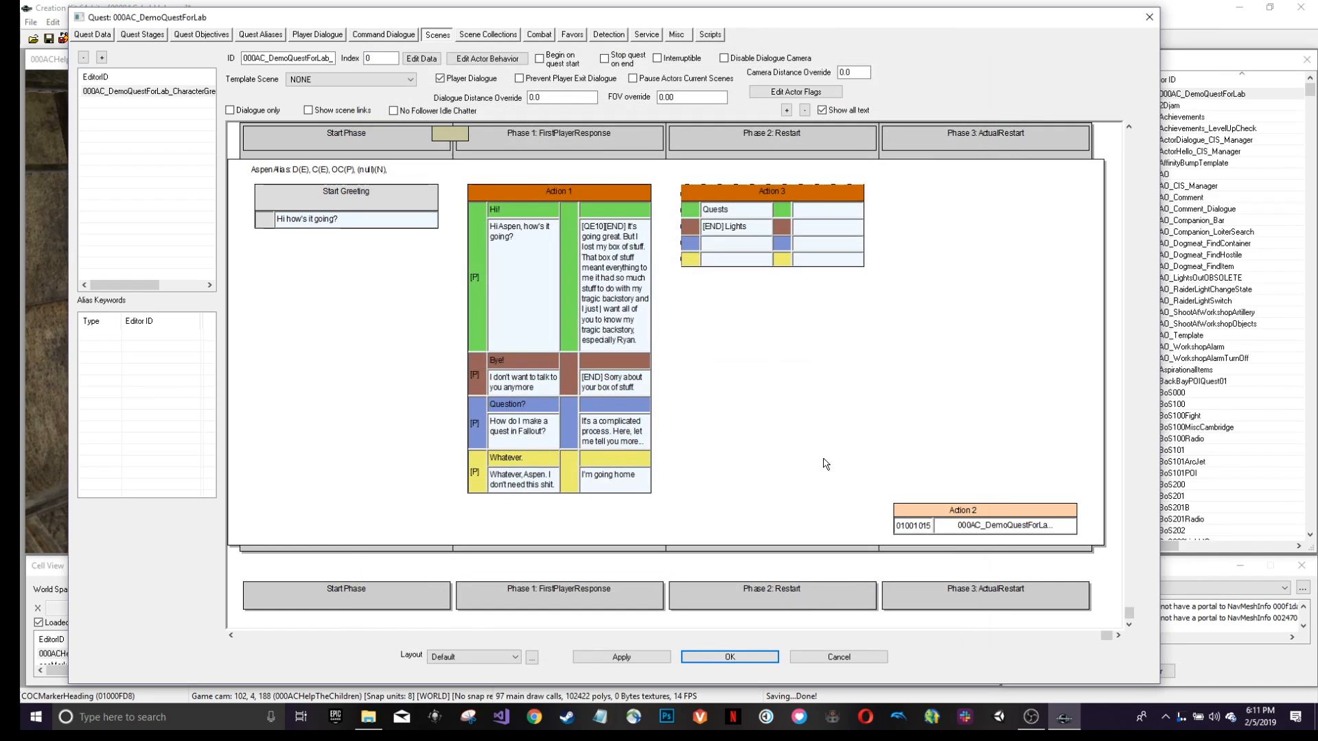
Enter "I'm doing so good." as Aspen's response to the Quests choice of Action 3.
double_click(814, 209)
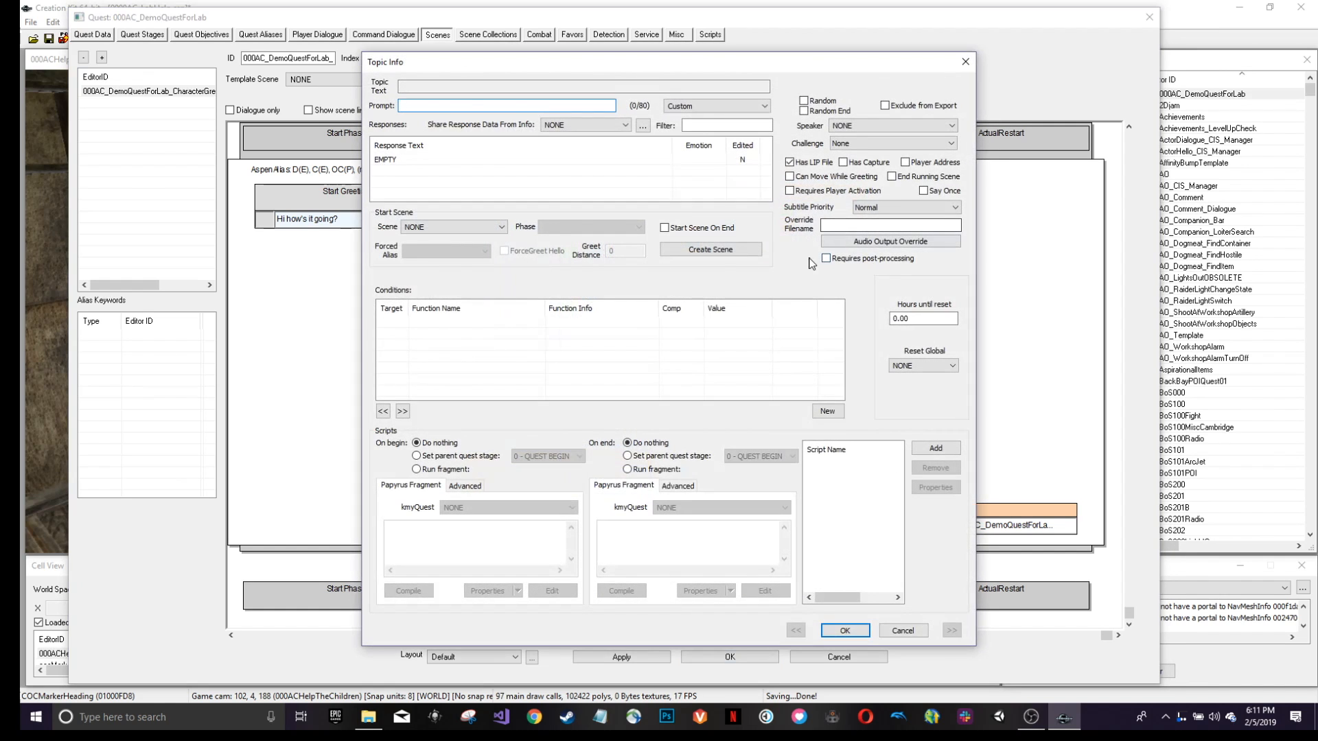
double_click(412, 161)
type("I'")
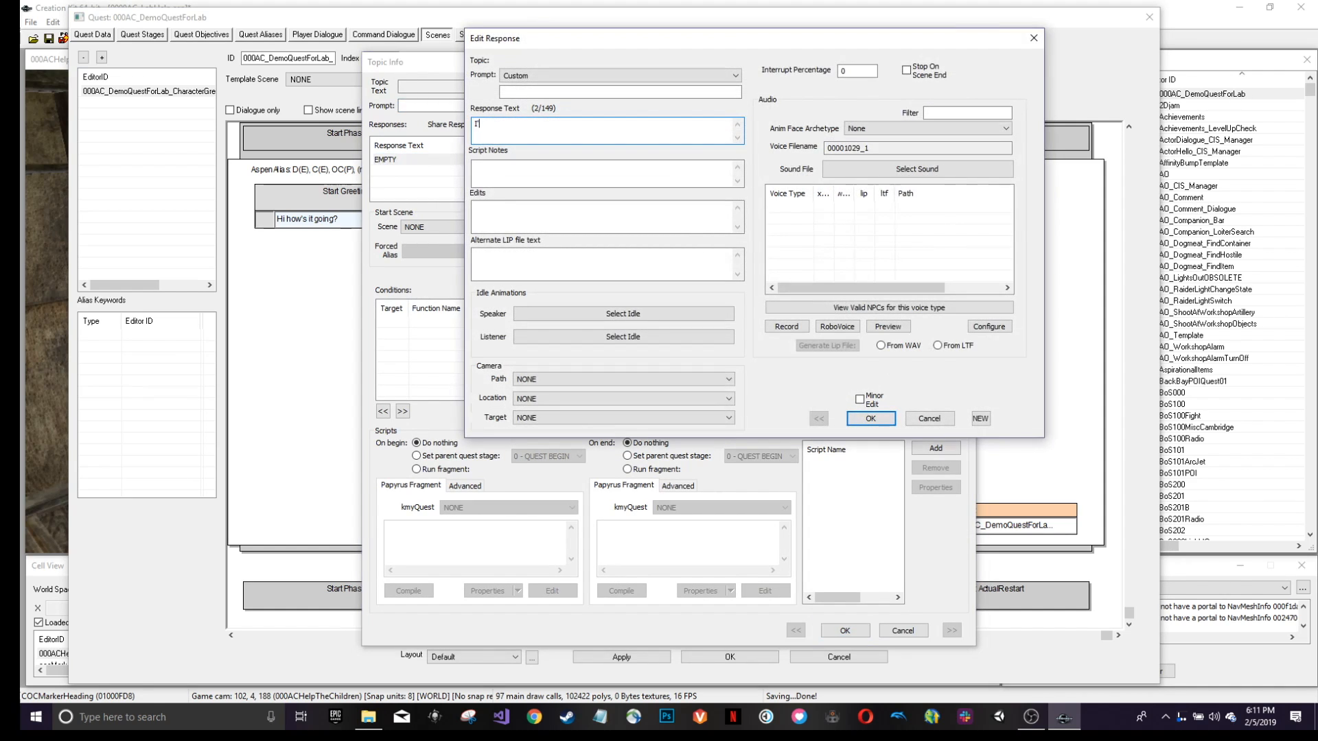
type("m doing so good.")
left_click(869, 417)
Make the "I'm doing so good." response set the parent quest stage to 10 - TALKED TO NPC on end, and accept its topic info.
left_click(628, 456)
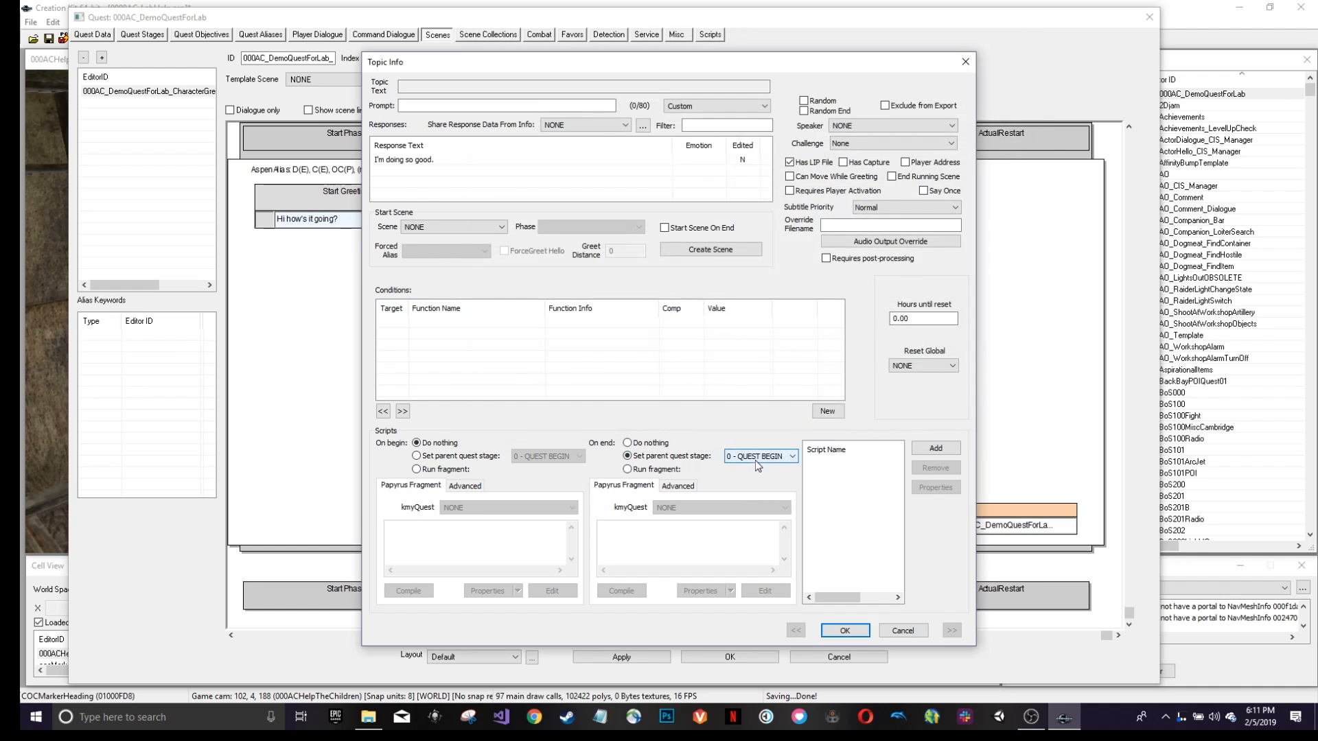
left_click(756, 458)
left_click(756, 458)
left_click(756, 458)
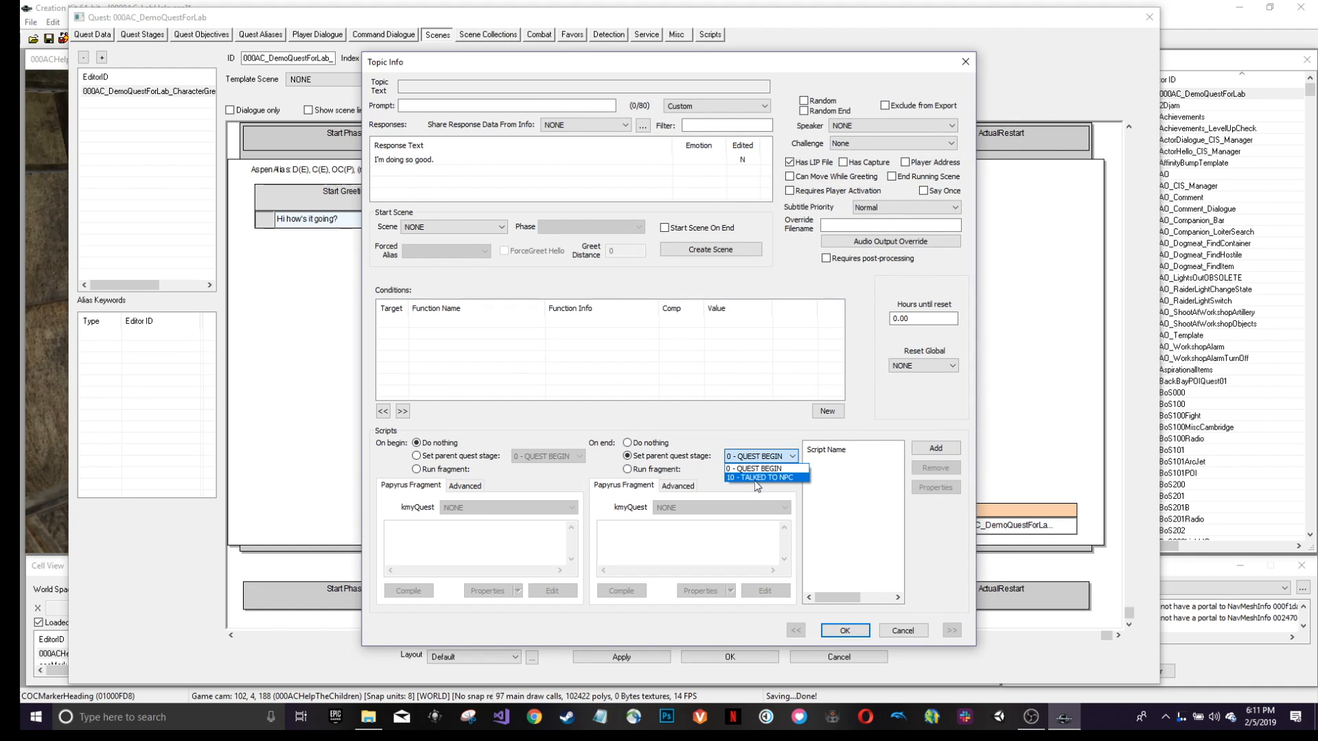
left_click(757, 477)
left_click(844, 630)
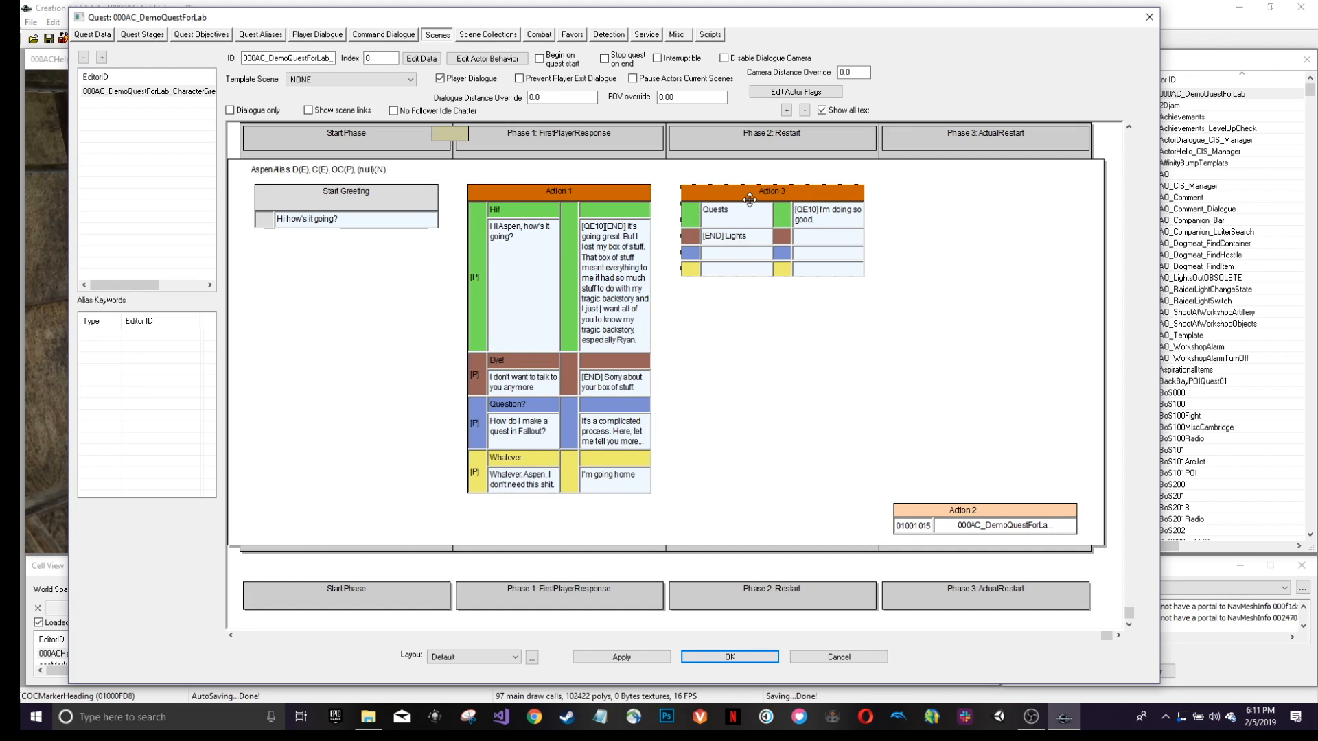
Accept the quest's changes and save the plugin.
left_click(738, 604)
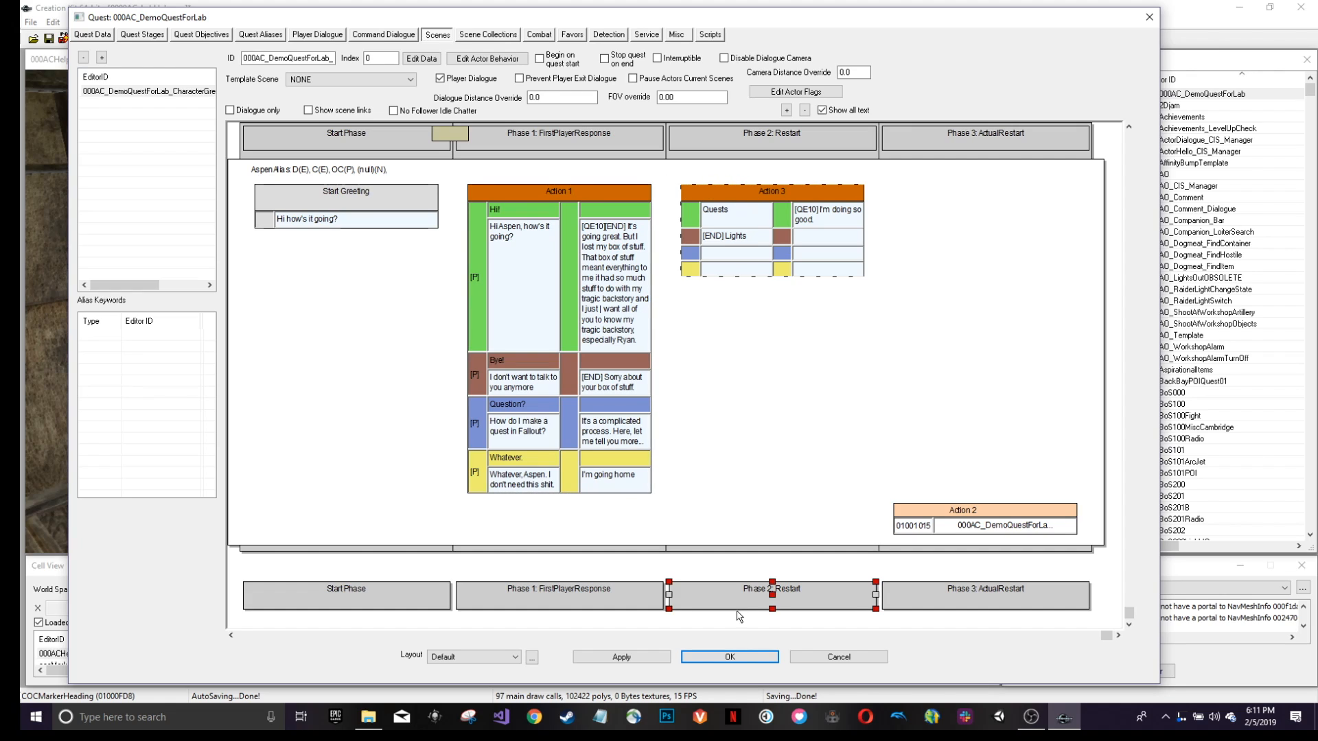
left_click(731, 658)
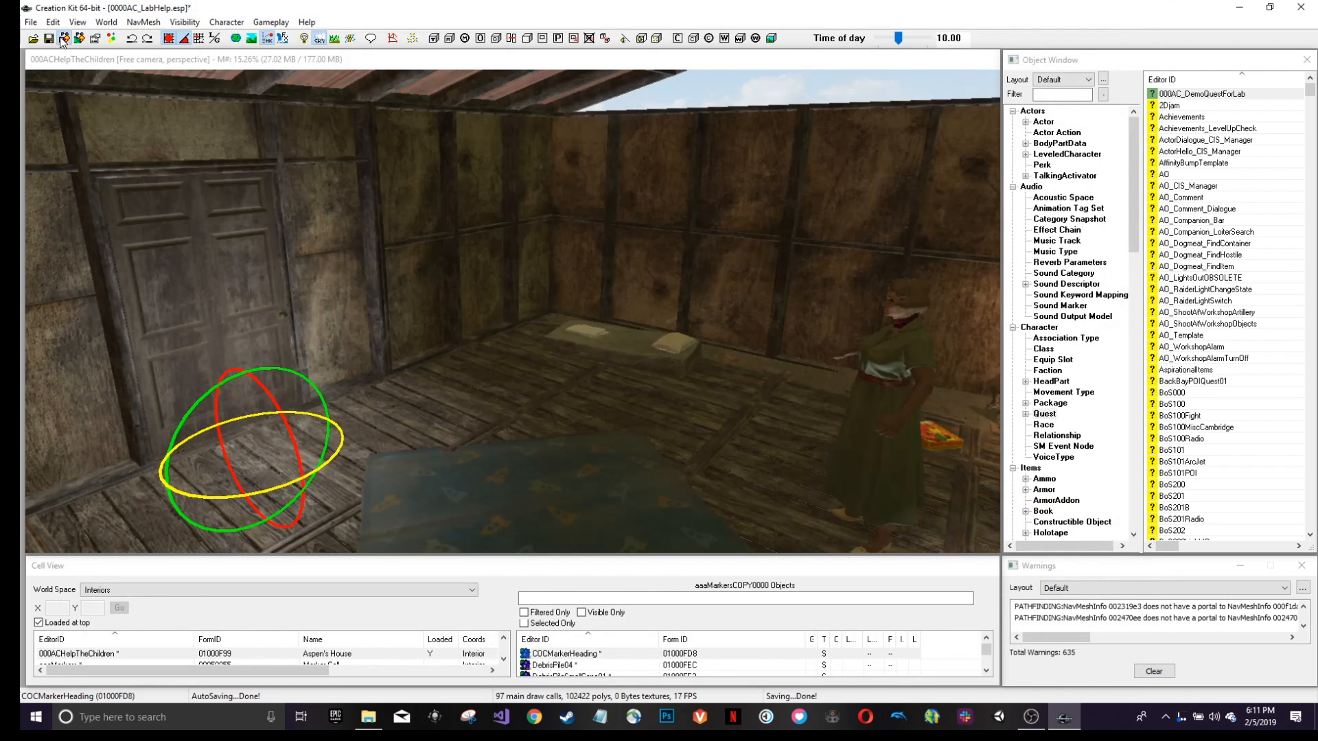
left_click(62, 40)
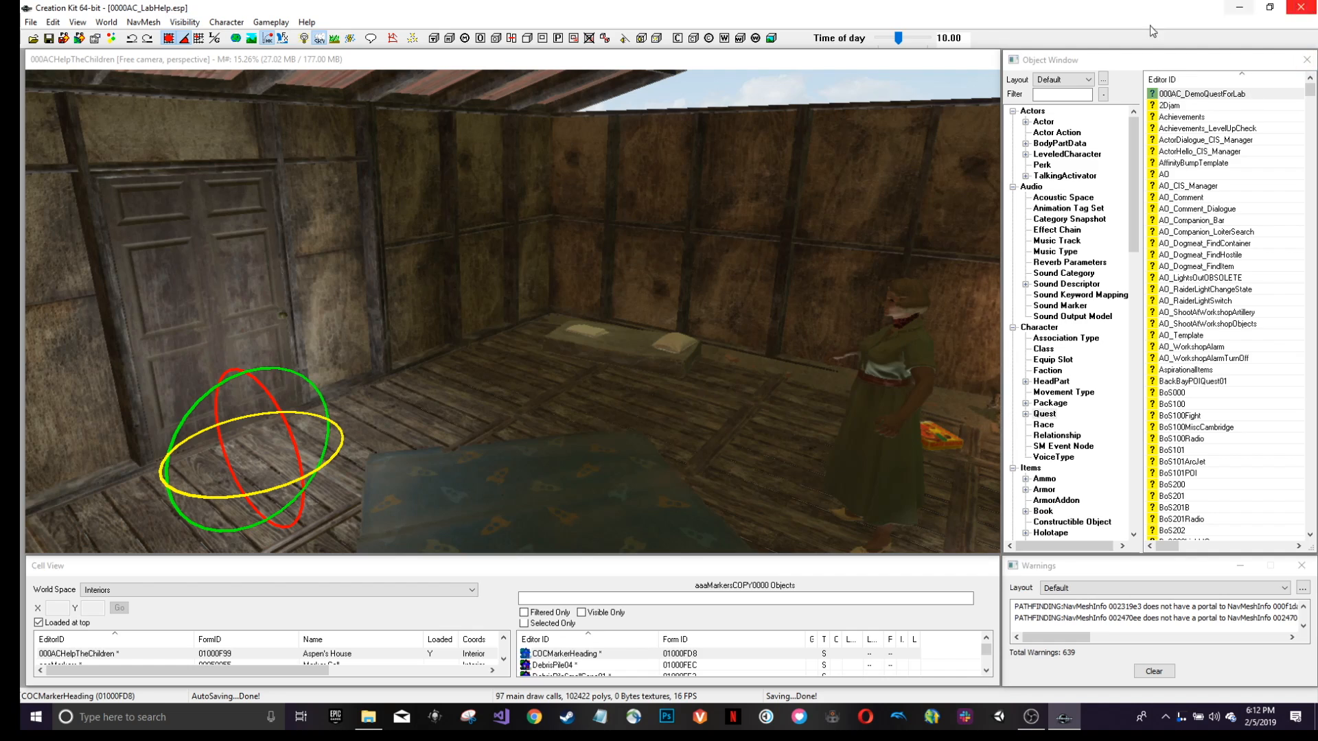
Load Fallout4.esm together with 0000AC_LabHelp.esp, setting 0000AC_LabHelp.esp as the active file.
left_click(65, 40)
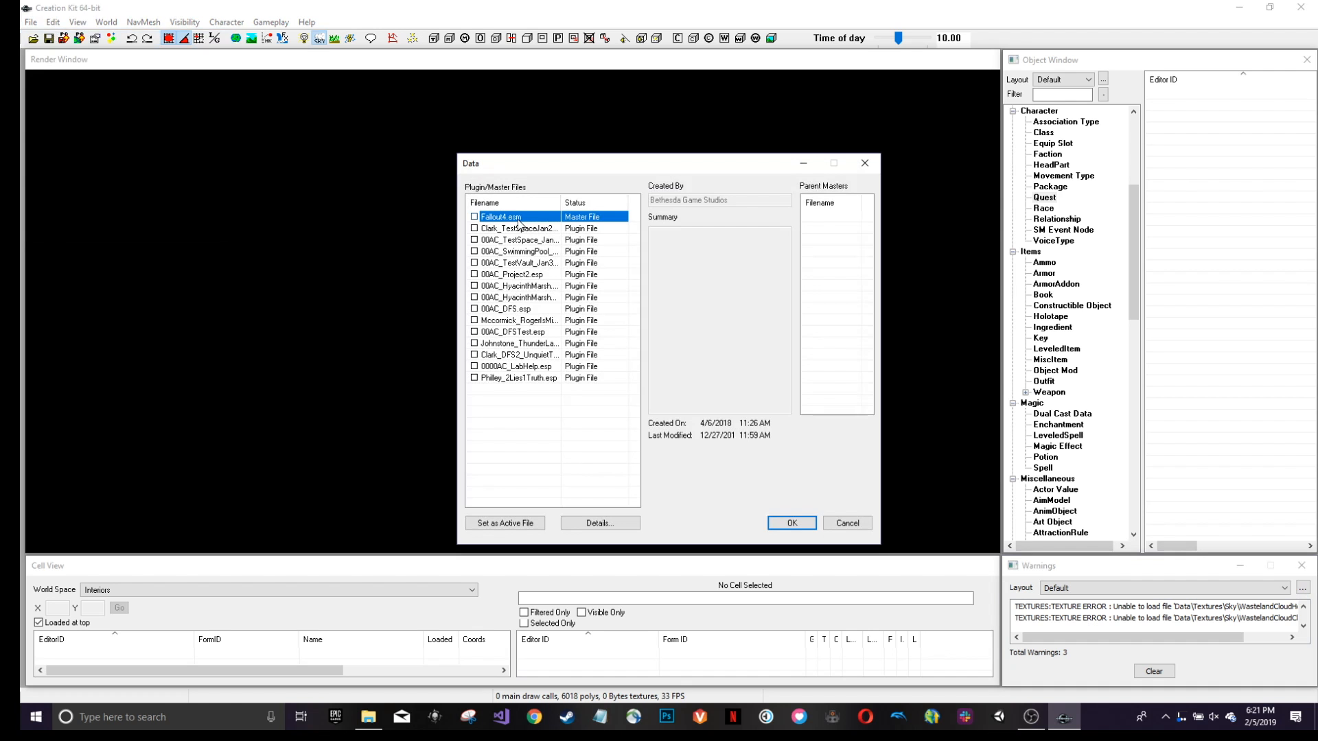
double_click(517, 219)
left_click(531, 367)
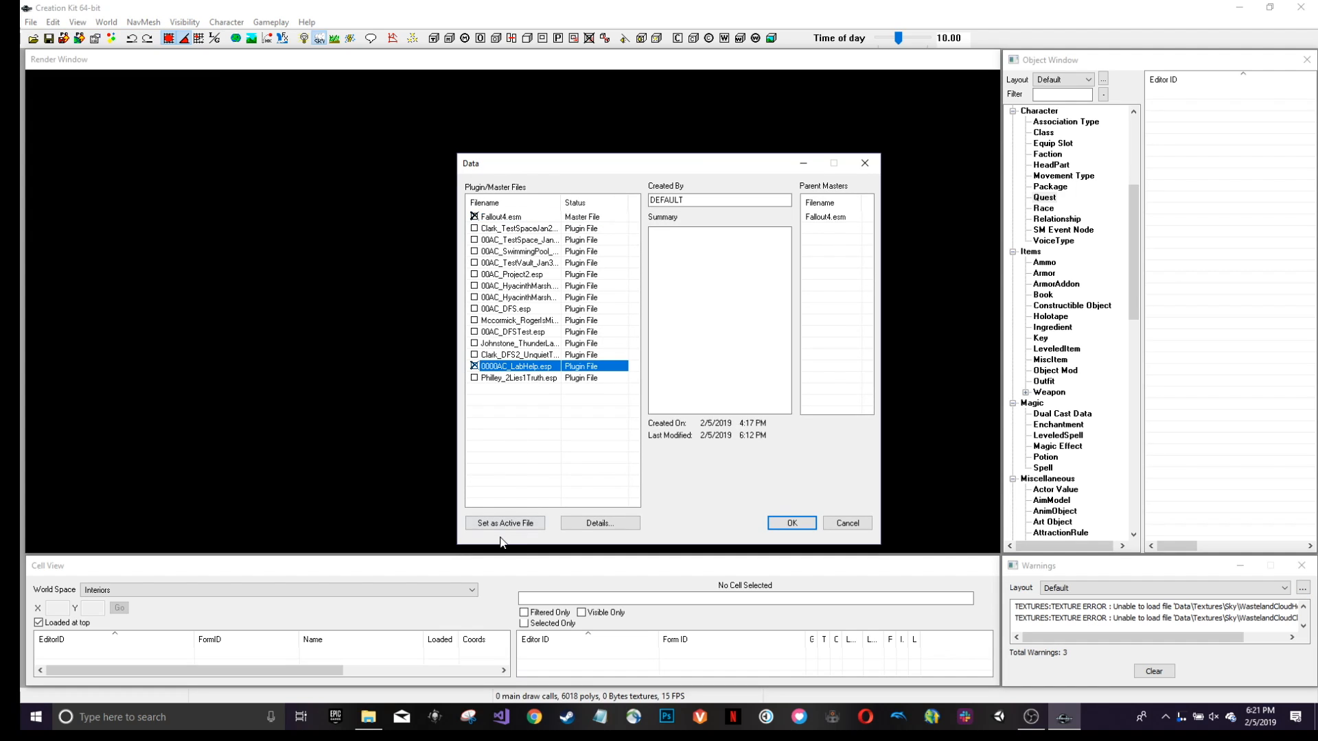
left_click(505, 524)
left_click(782, 523)
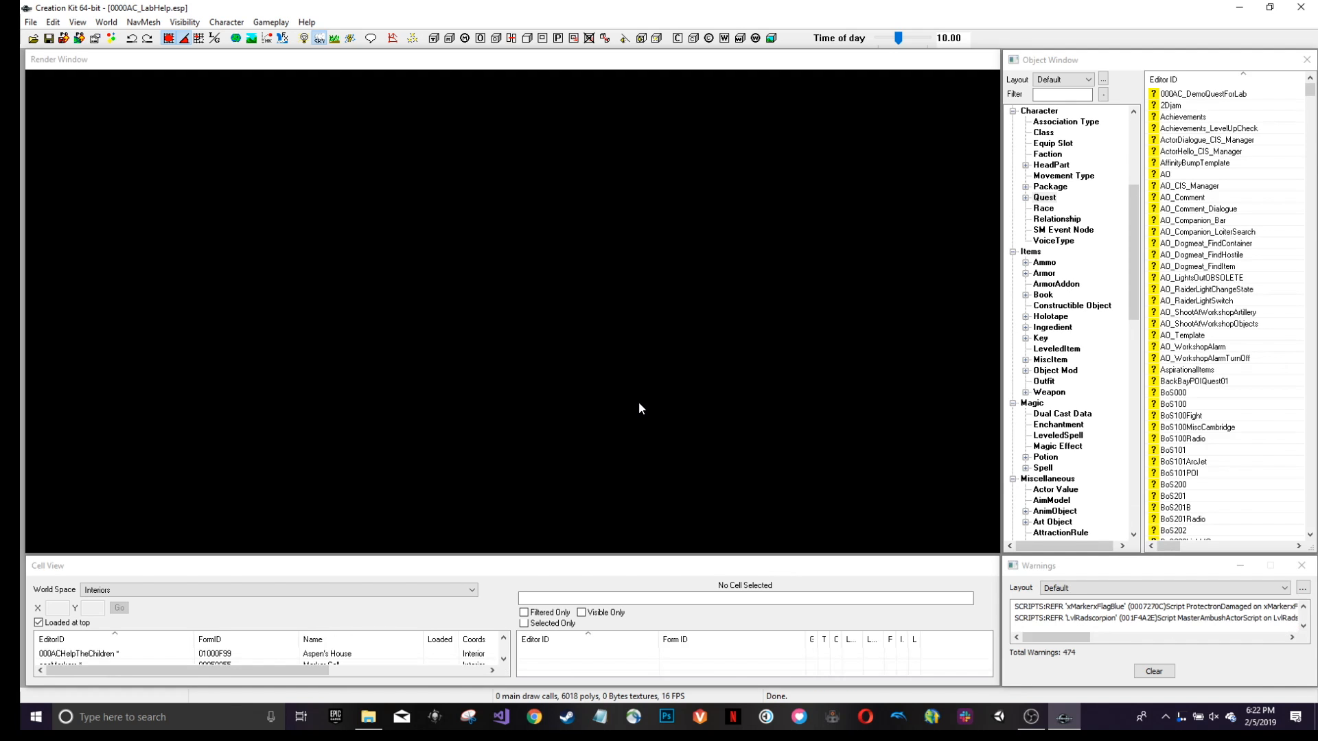
Load the interior cell 000ACHelpTheChildren in the render view and select Aspen, framing the floor around her.
left_click(142, 655)
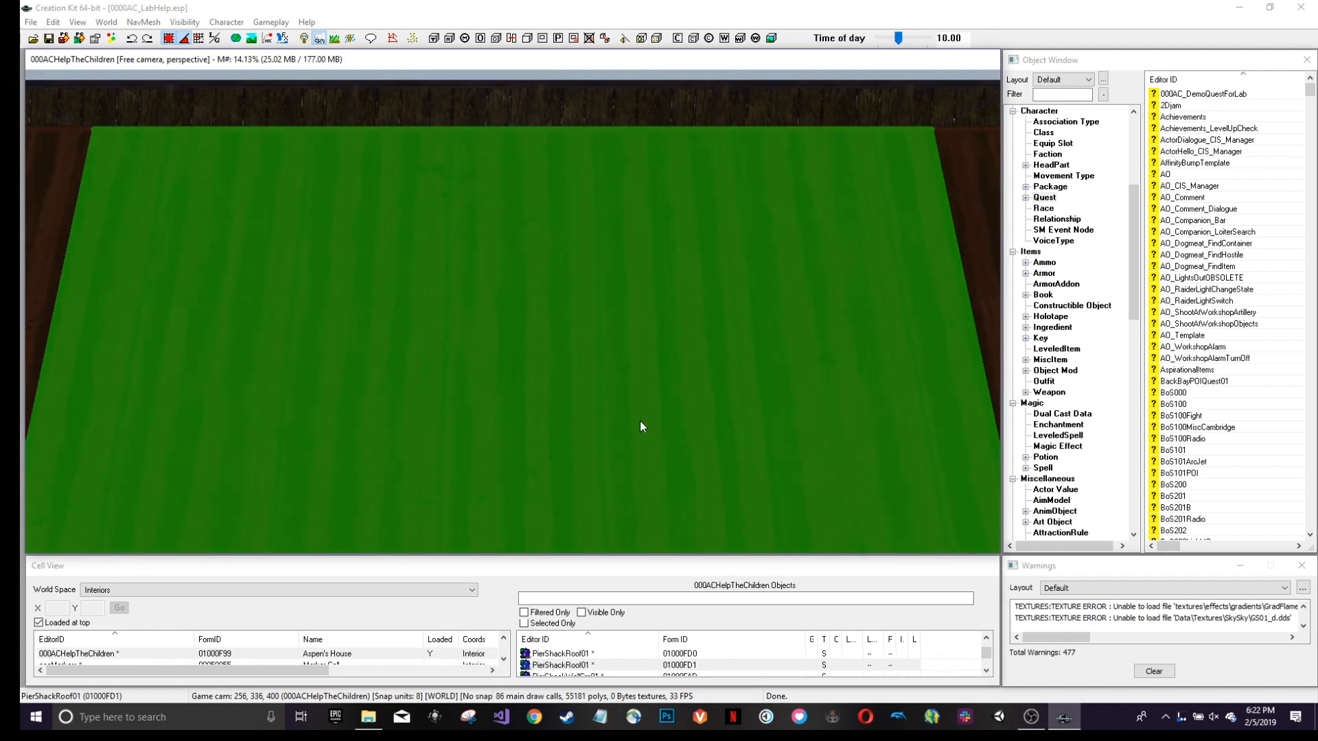
middle_click_drag(639, 421, 788, 331, "shift")
scroll(400, 299, "up", 5)
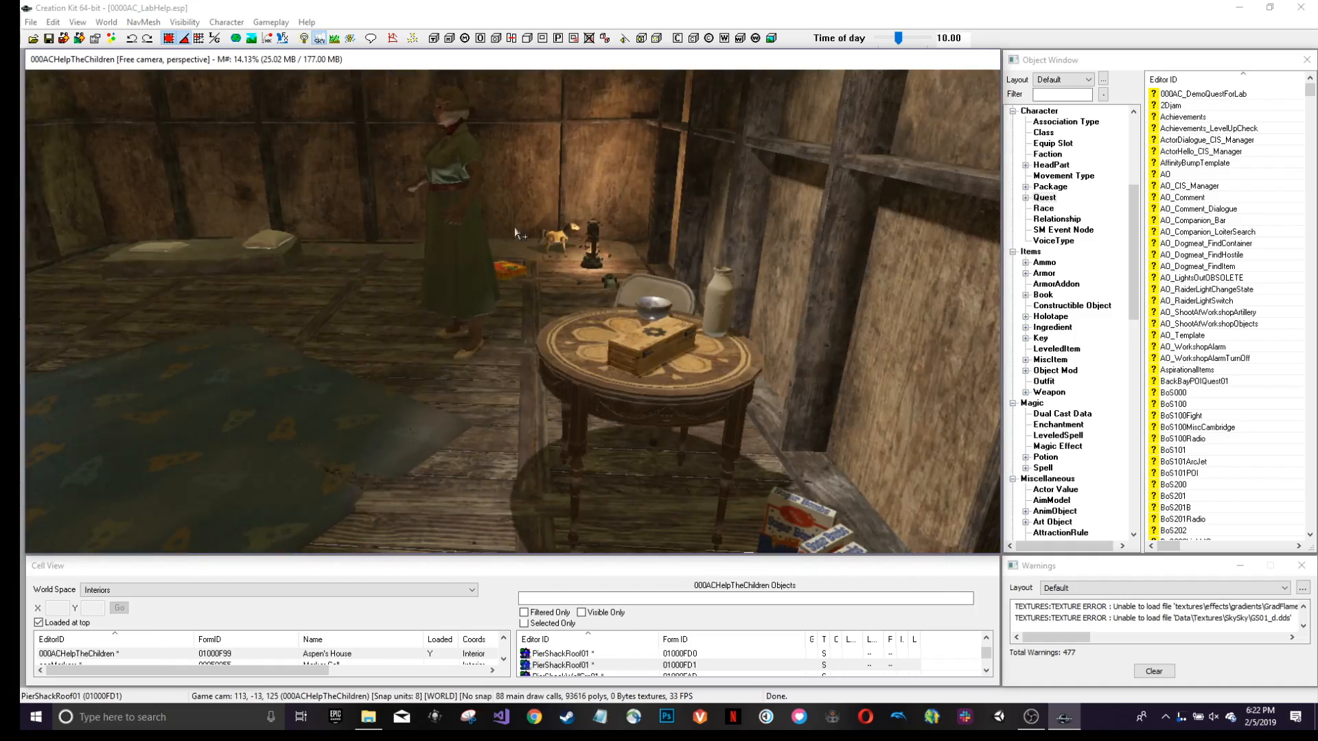
left_click(460, 217)
middle_click_drag(460, 217, 538, 238, "shift")
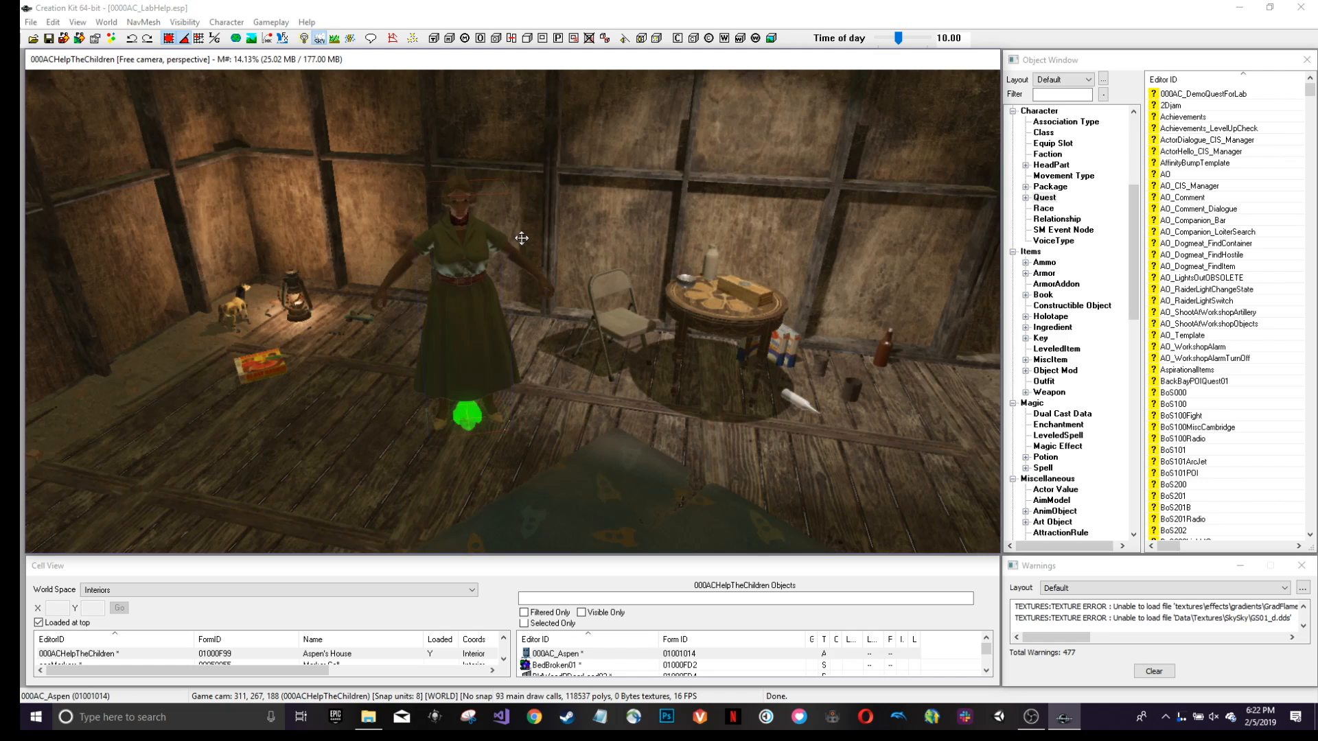
Start navmesh editing and place three vertices on the floor around Aspen to form a triangle beneath her.
left_click(392, 38)
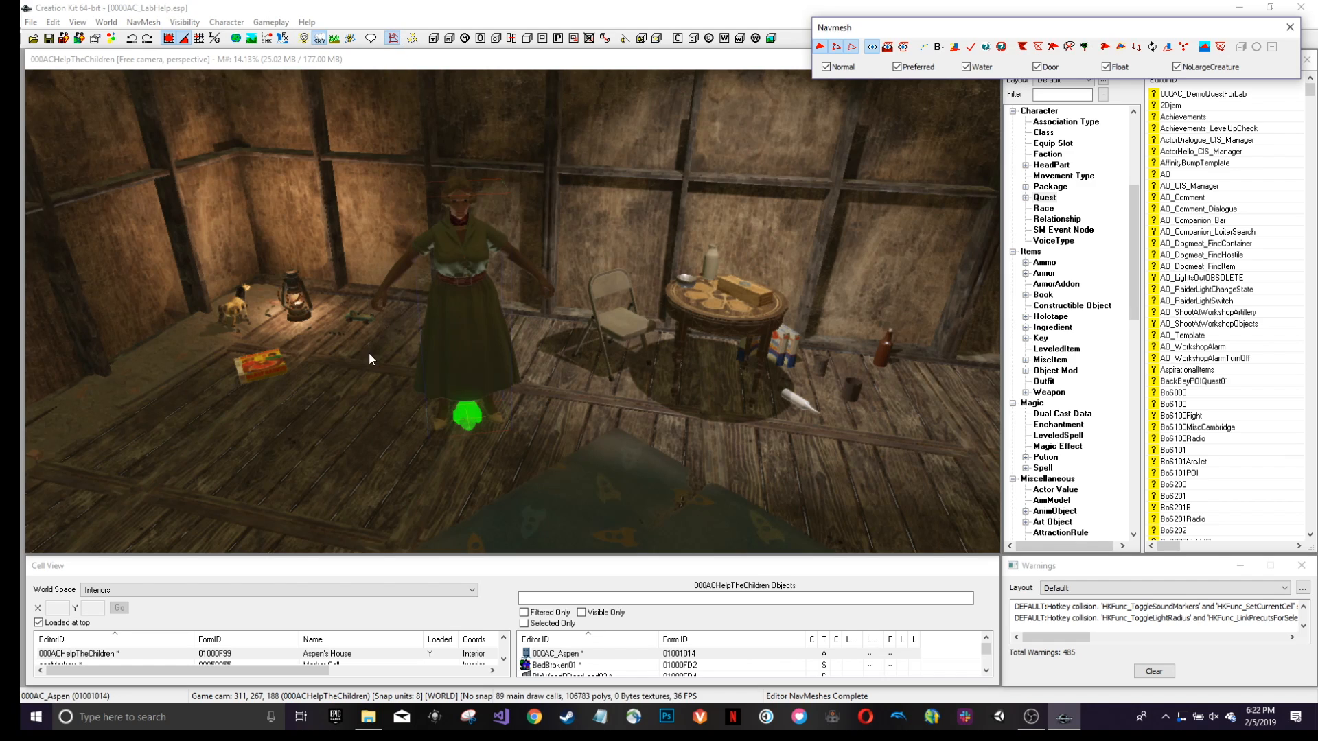
left_click(339, 480)
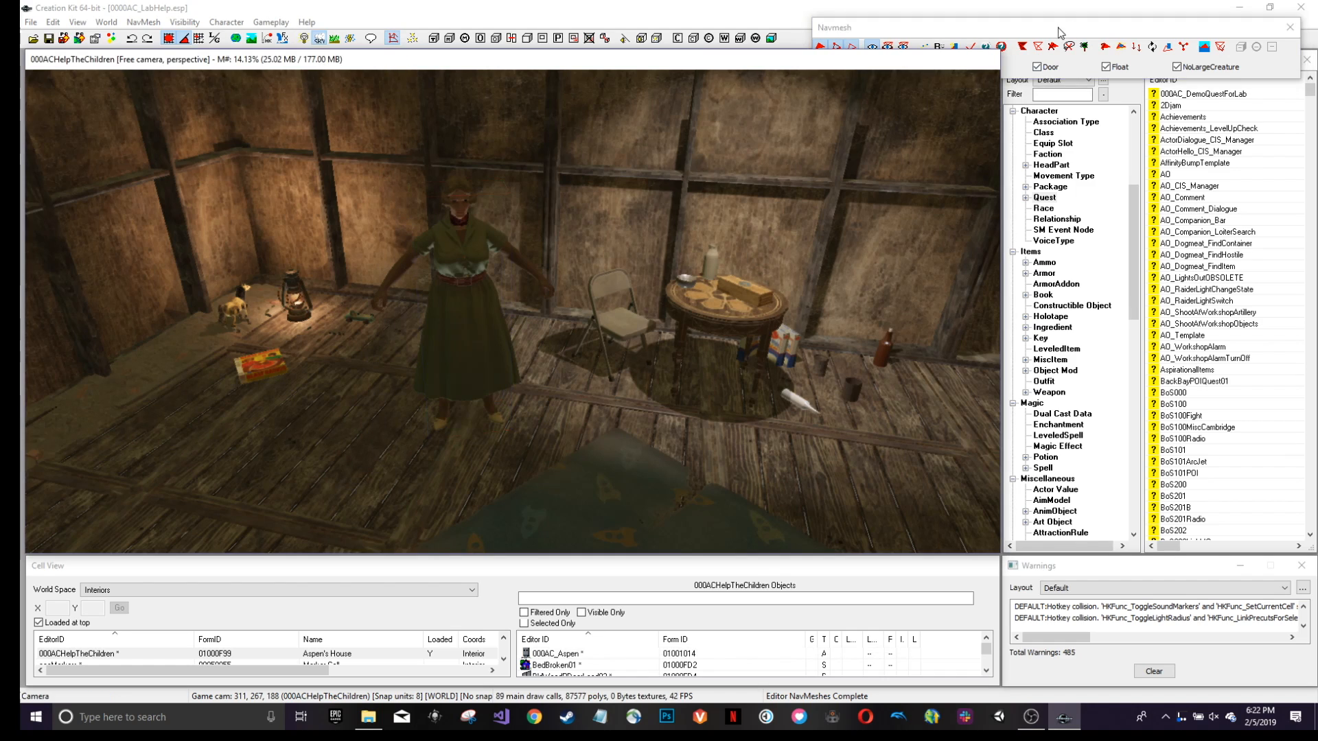
left_click(1054, 31)
right_click(333, 485)
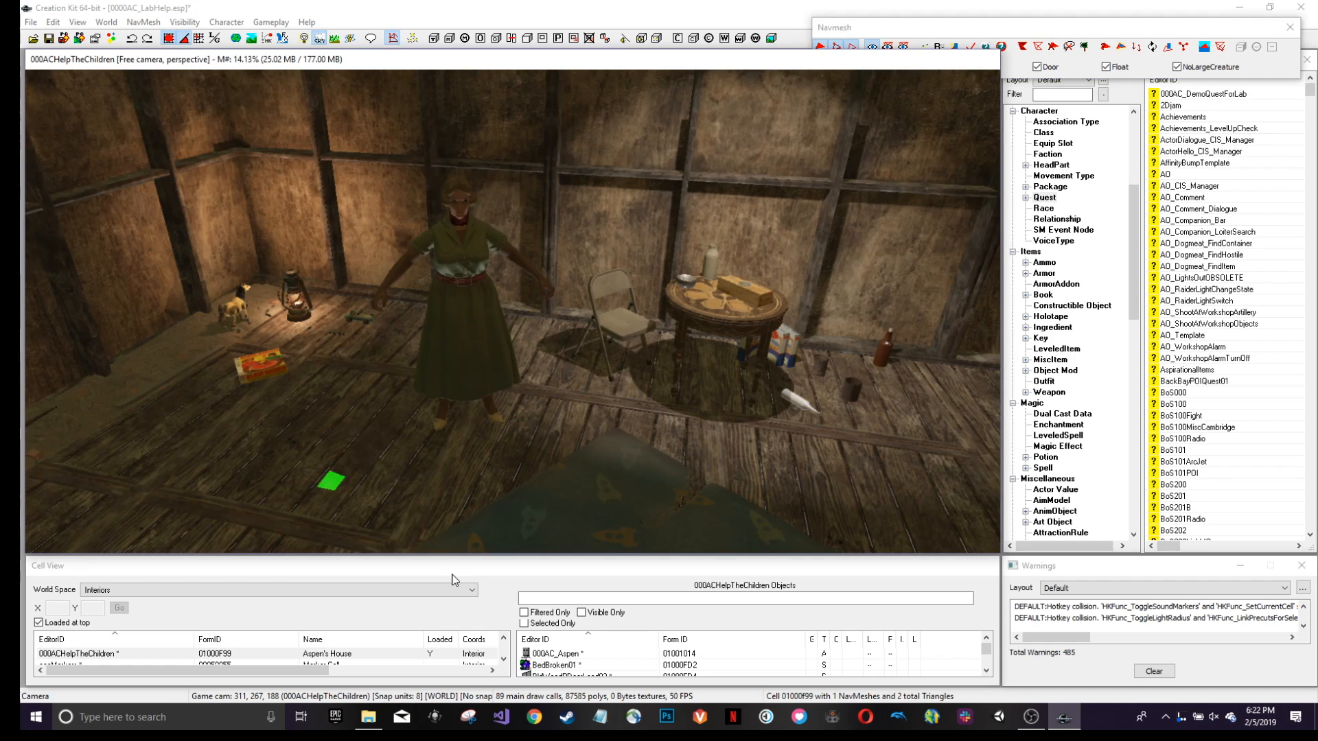
right_click(642, 376)
right_click(380, 323)
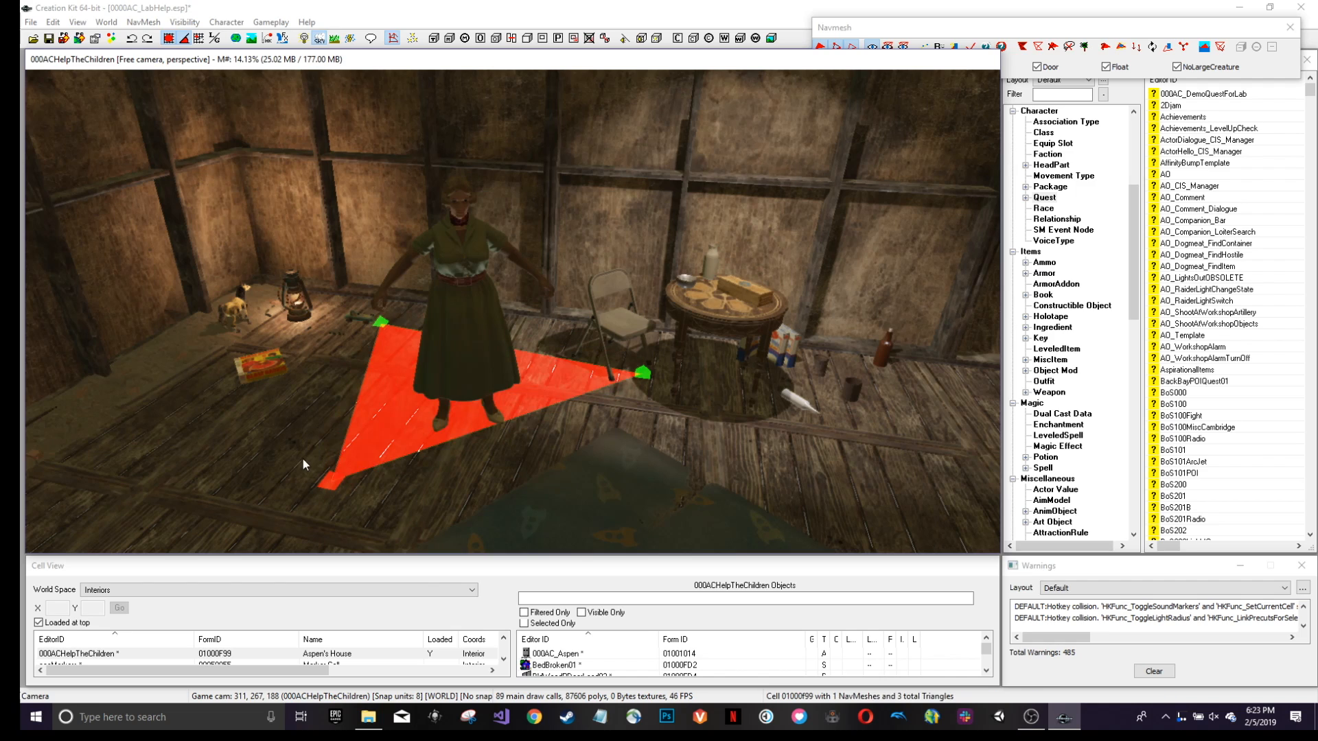
Extend the navmesh from the triangle's front edge across the rug and the floor in front of the table.
left_click(328, 483)
left_click(645, 372, "ctrl")
right_click(720, 528, "ctrl")
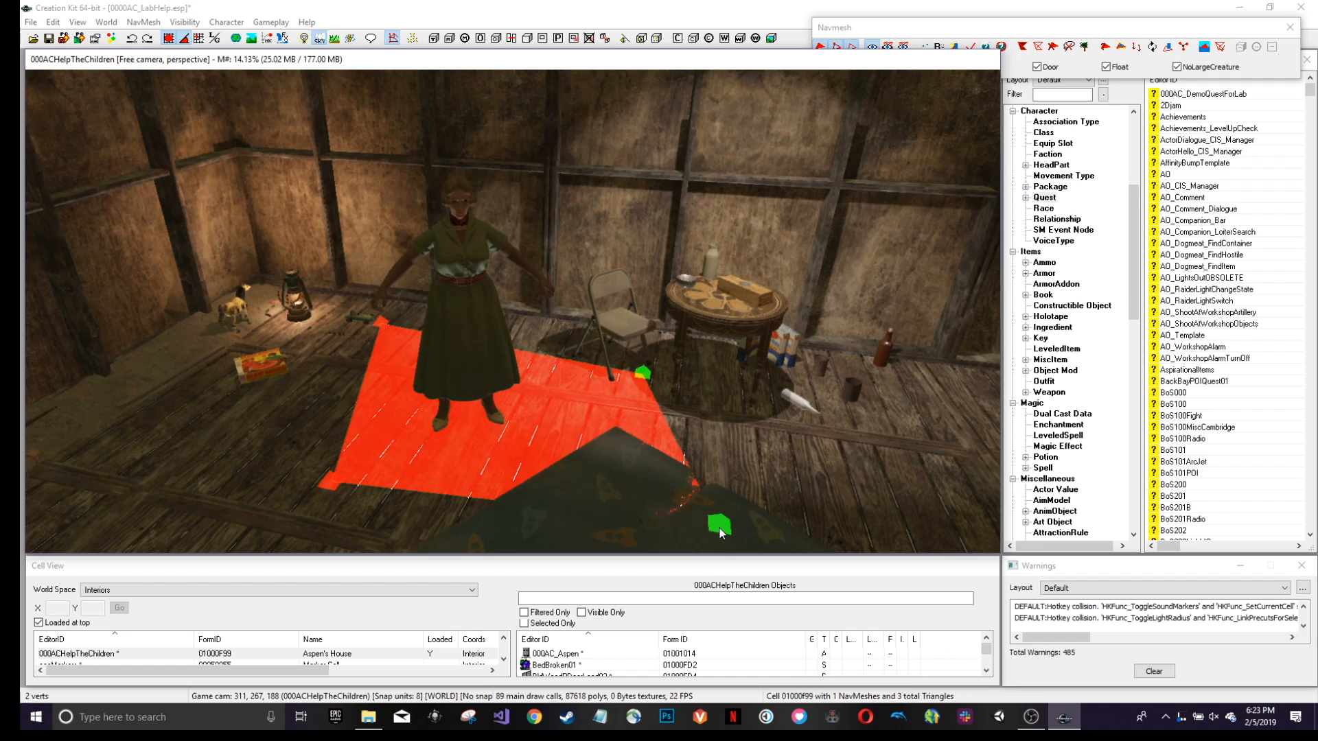
scroll(664, 468, "down", 2)
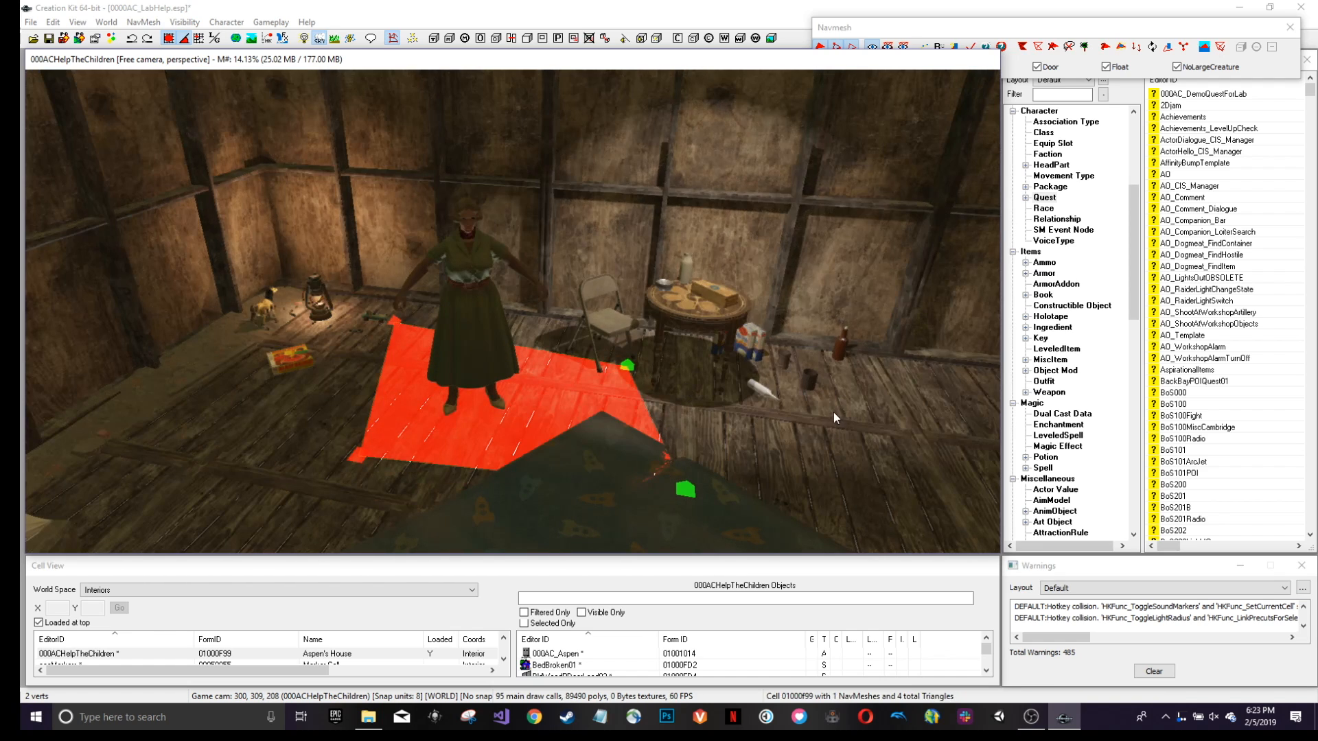
right_click(833, 411, "ctrl")
right_click(851, 463, "ctrl")
Continue the navmesh with further triangles along the wall to the broken bed, and leave navmesh editing.
scroll(861, 470, "up", 1)
middle_click_drag(879, 471, 848, 470)
right_click(739, 395, "ctrl")
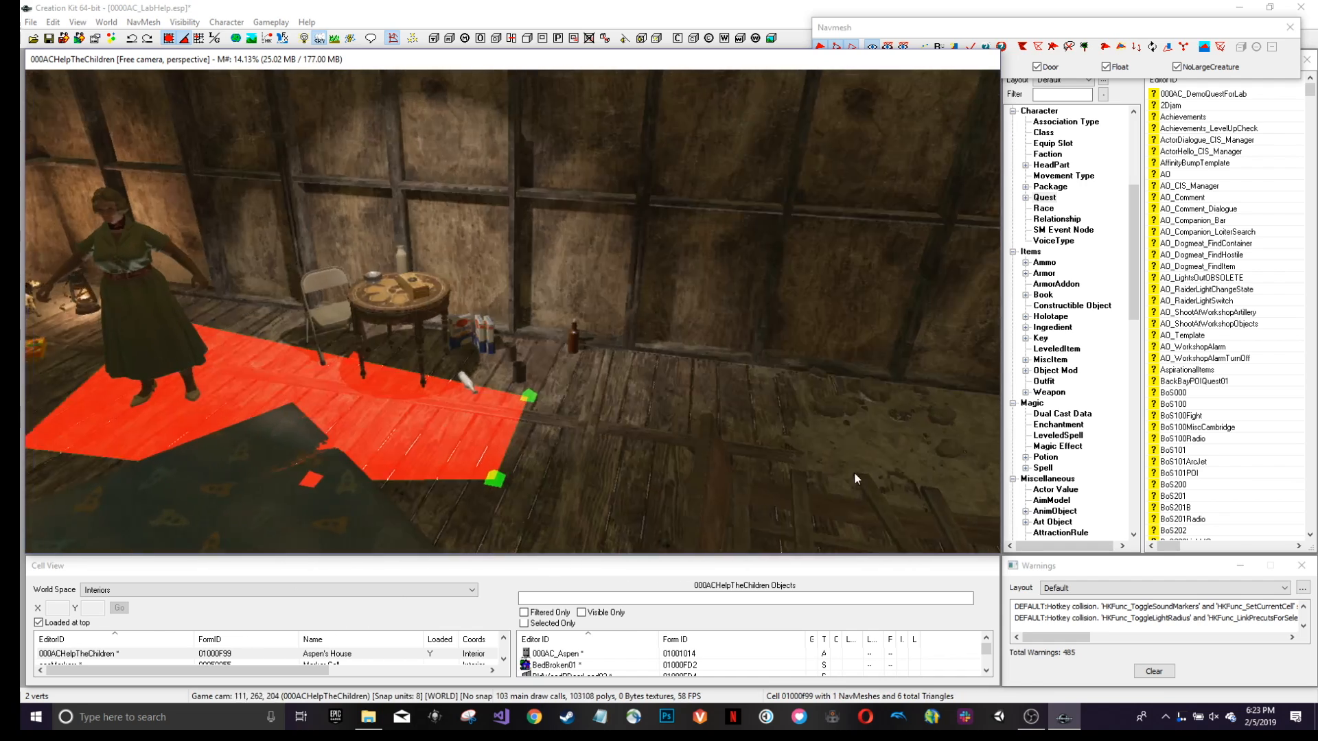
right_click(800, 435, "ctrl")
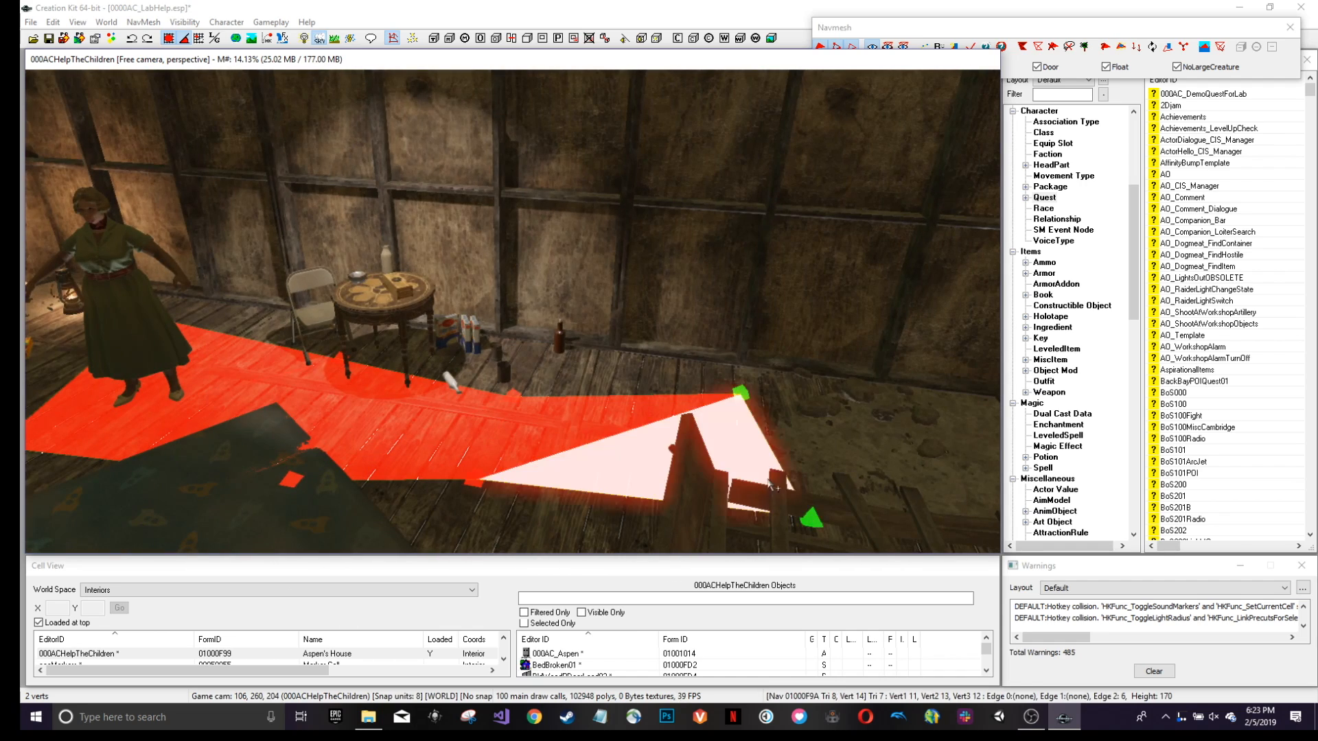
scroll(755, 435, "up", 3)
right_click(836, 221, "ctrl")
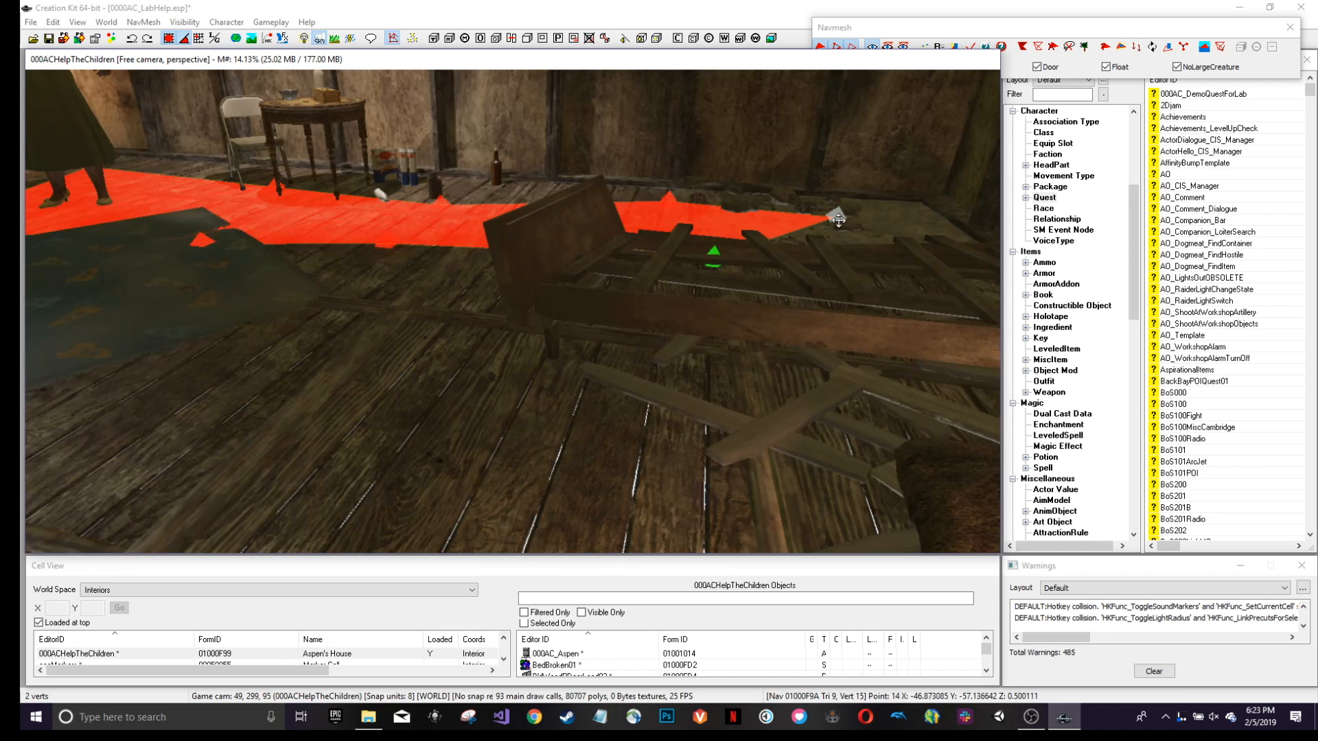
left_click(1289, 27)
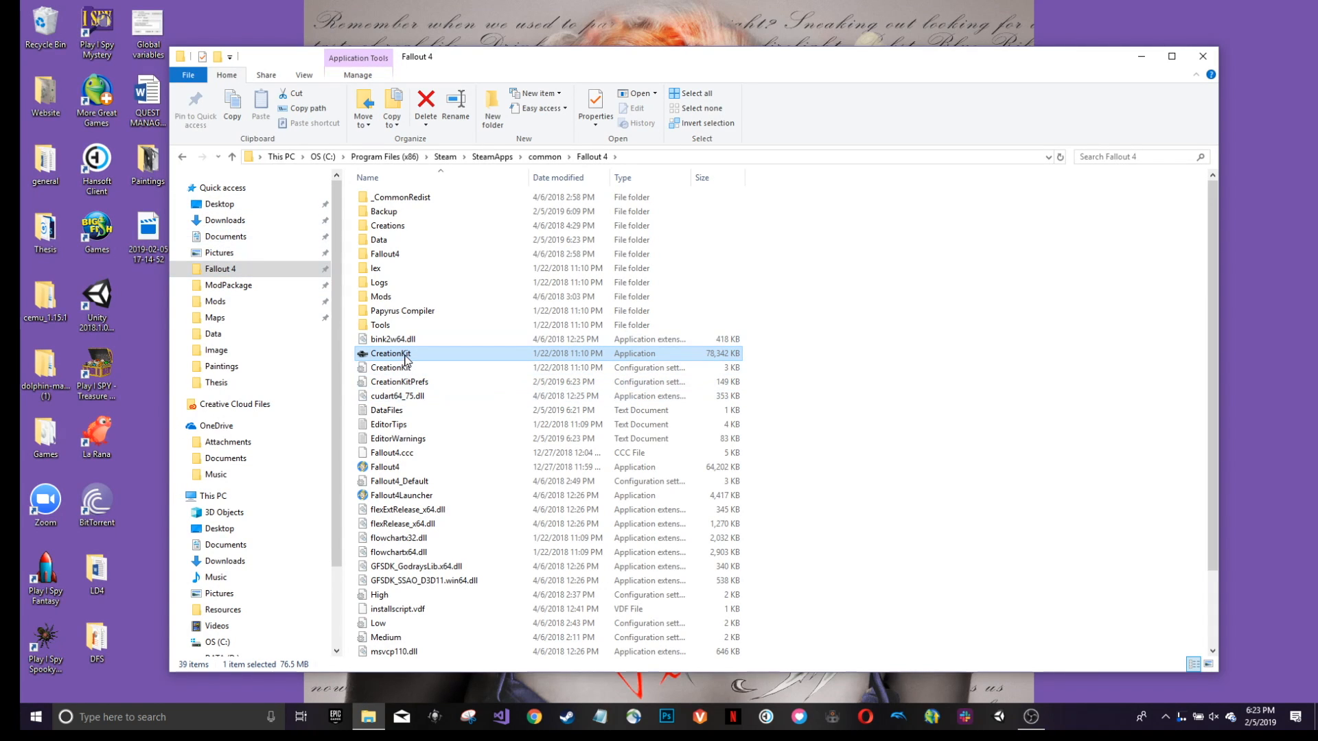
Close the Fallout 4 folder window, then switch to Steam and launch Fallout 4.
left_click(1202, 56)
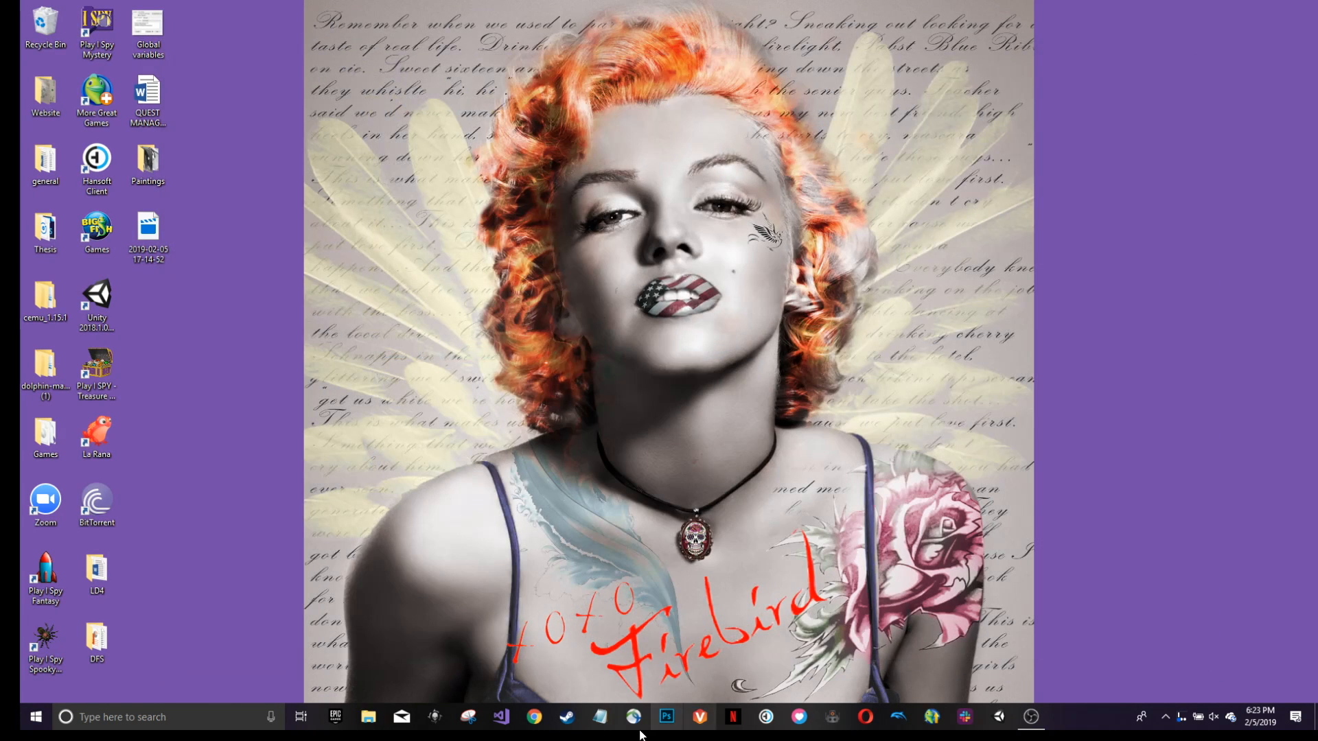
left_click(567, 719)
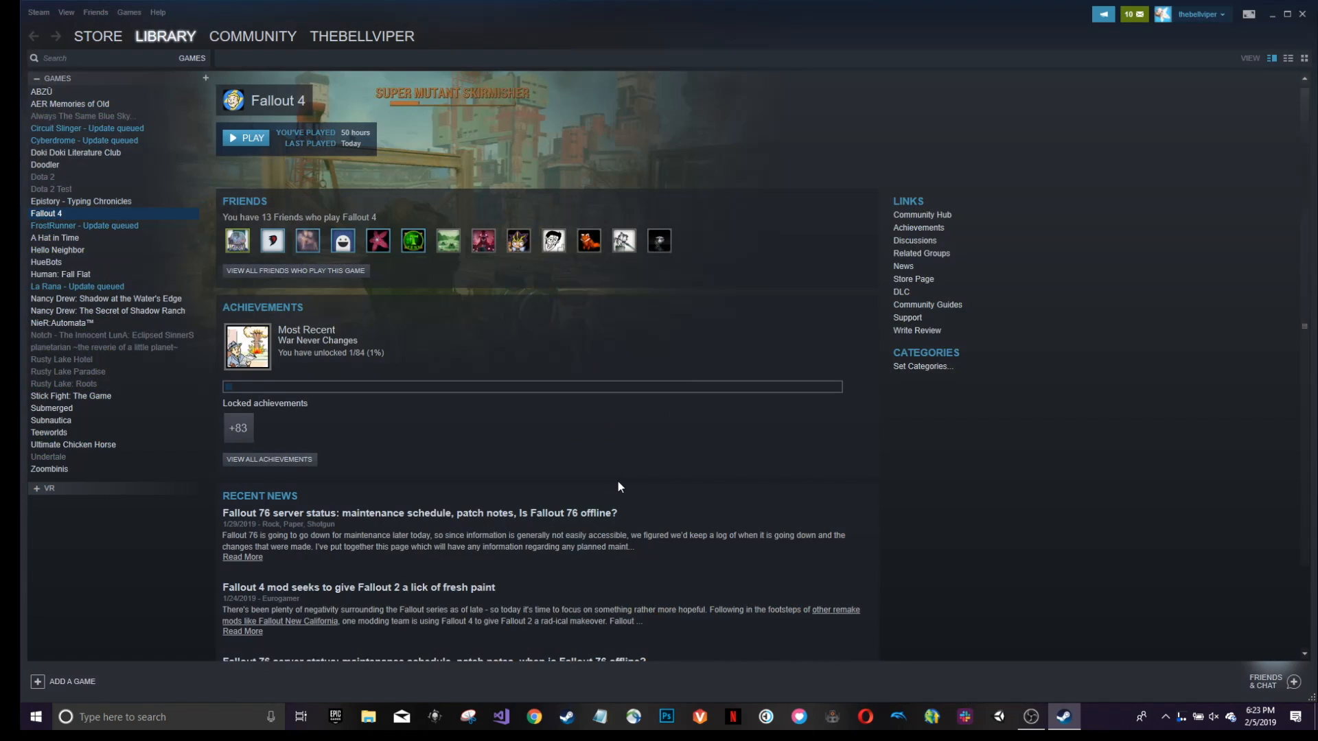
left_click(245, 138)
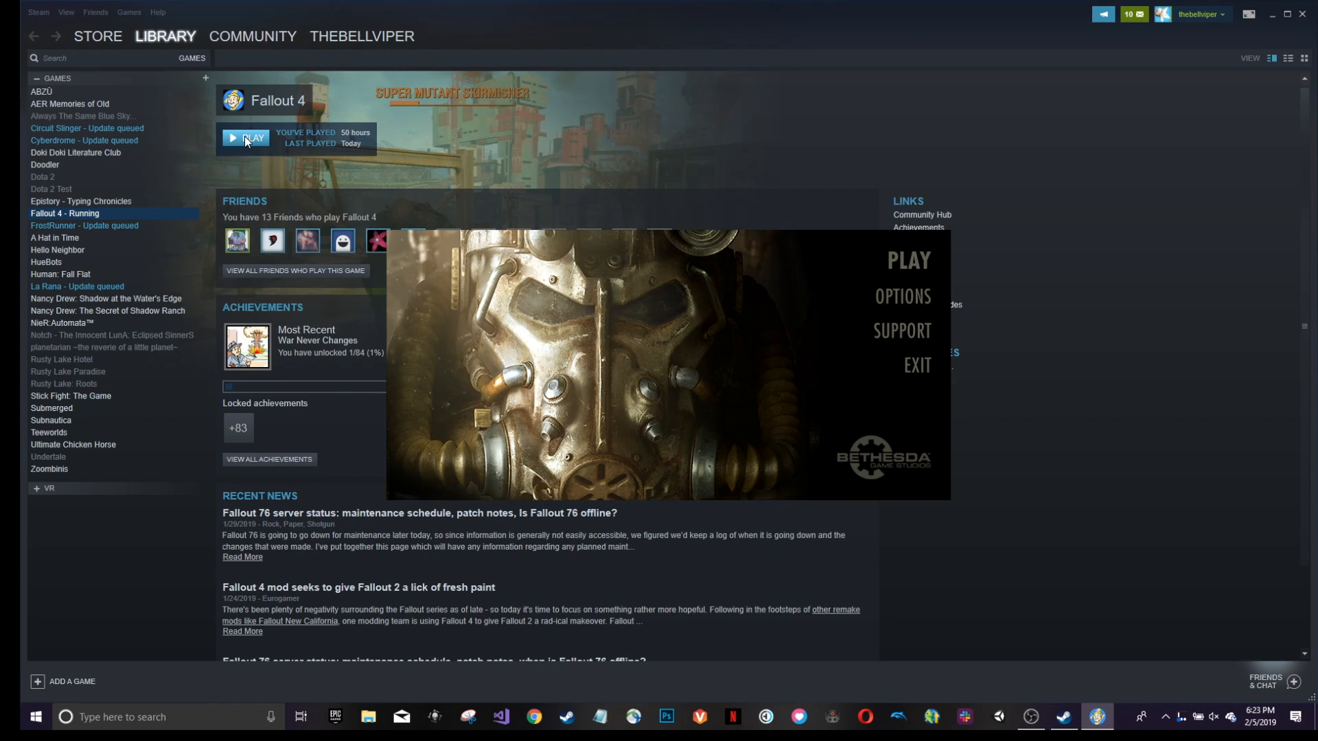
left_click(915, 259)
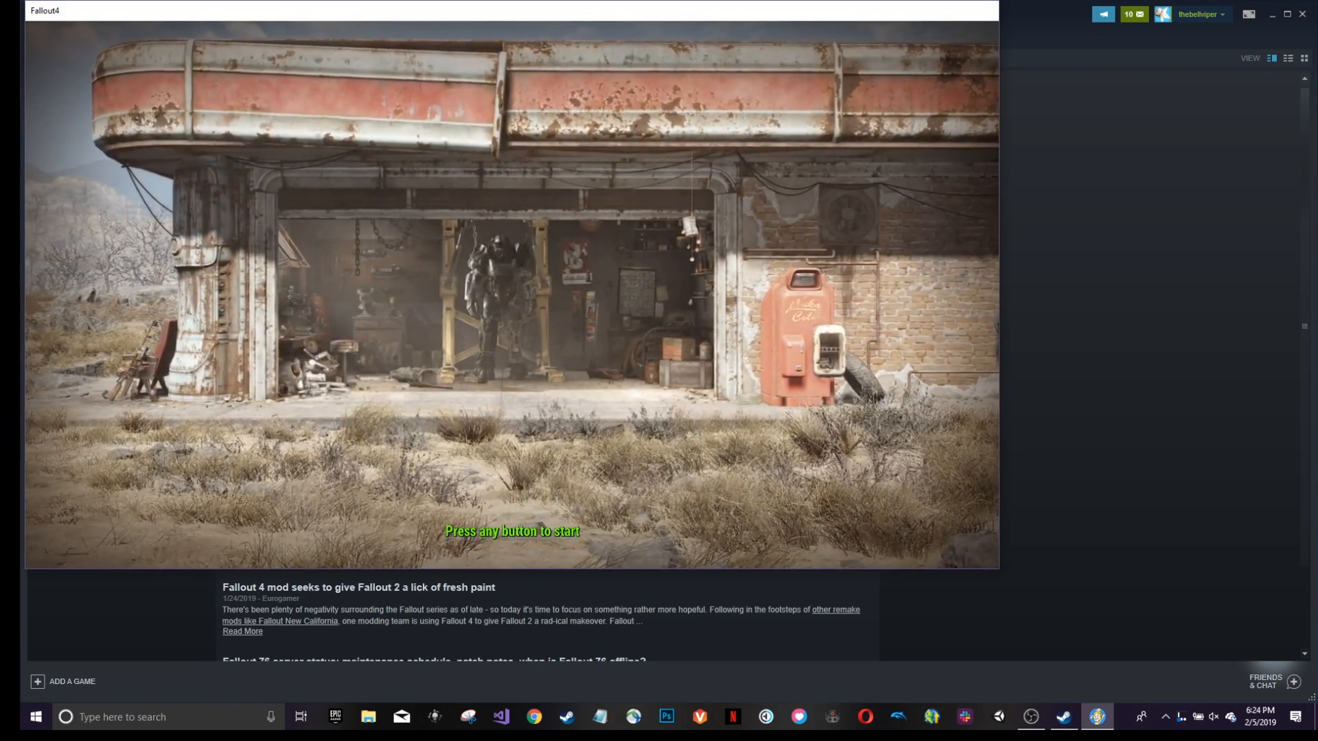
Load the Cambridge saved game in Fallout 4.
left_click(521, 141)
left_click(337, 305)
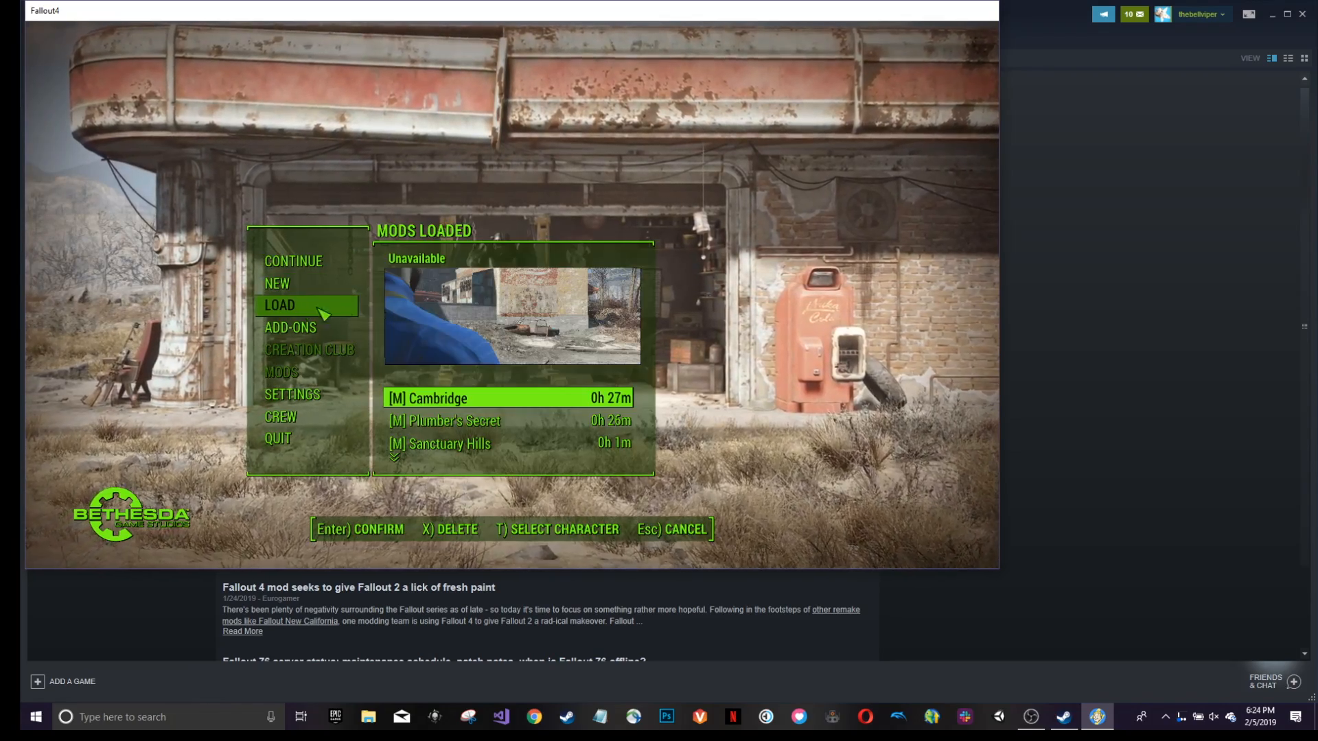
left_click(446, 396)
key("Return")
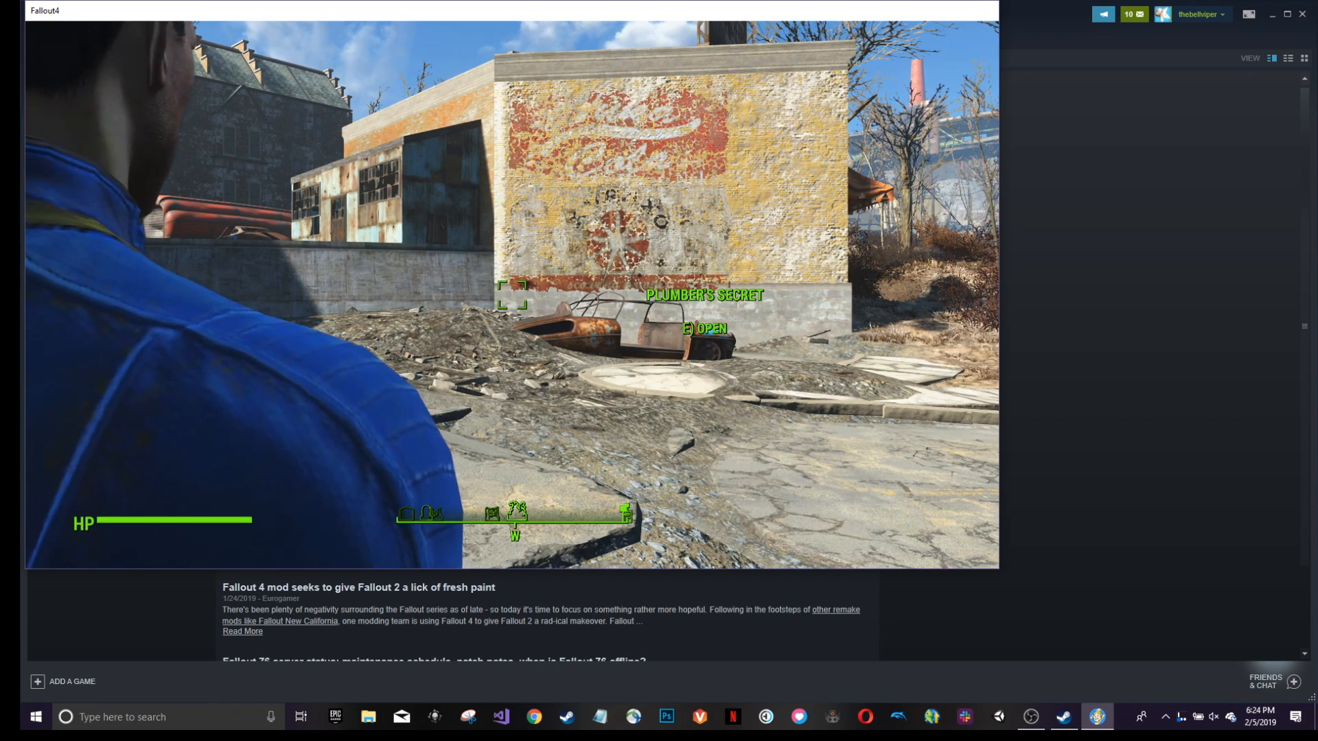
Teleport the player to Aspen's house with the console command coc 000ACHelpTheChildren.
key("grave")
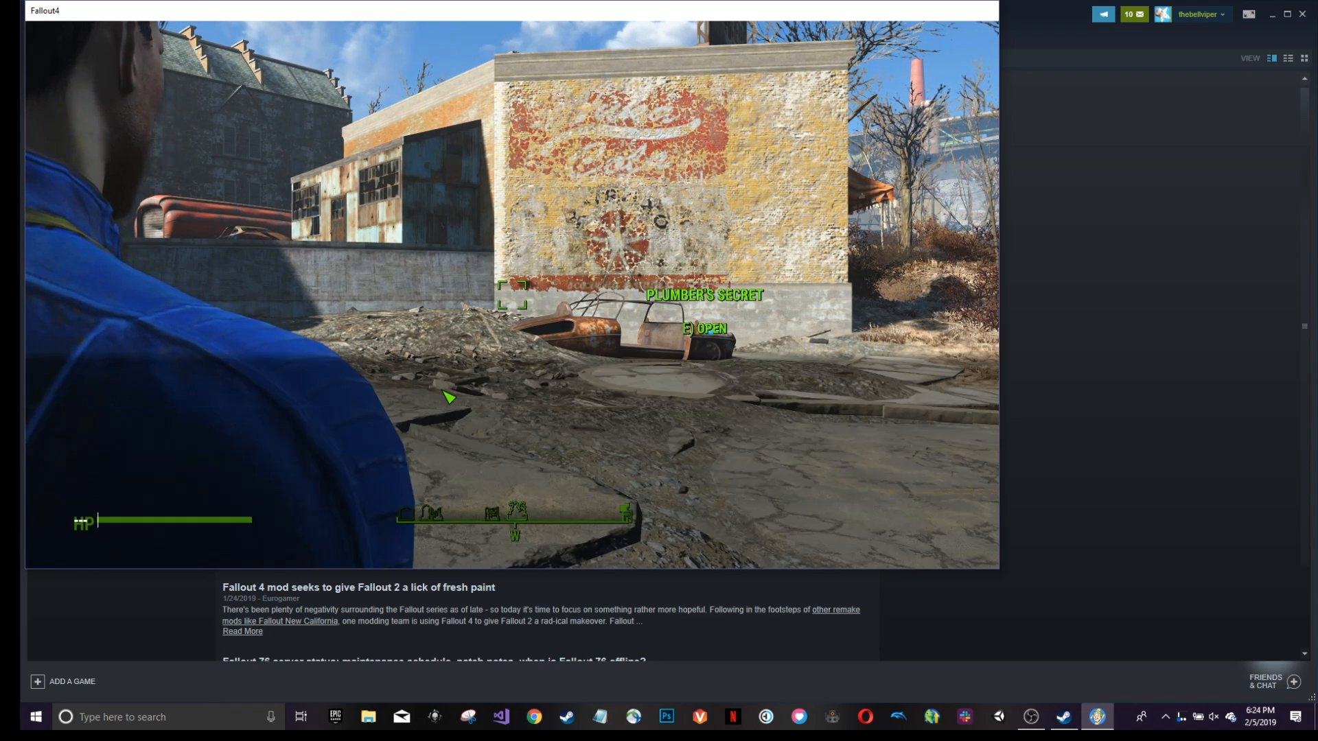
type("coc 000aCHelpTheChildren")
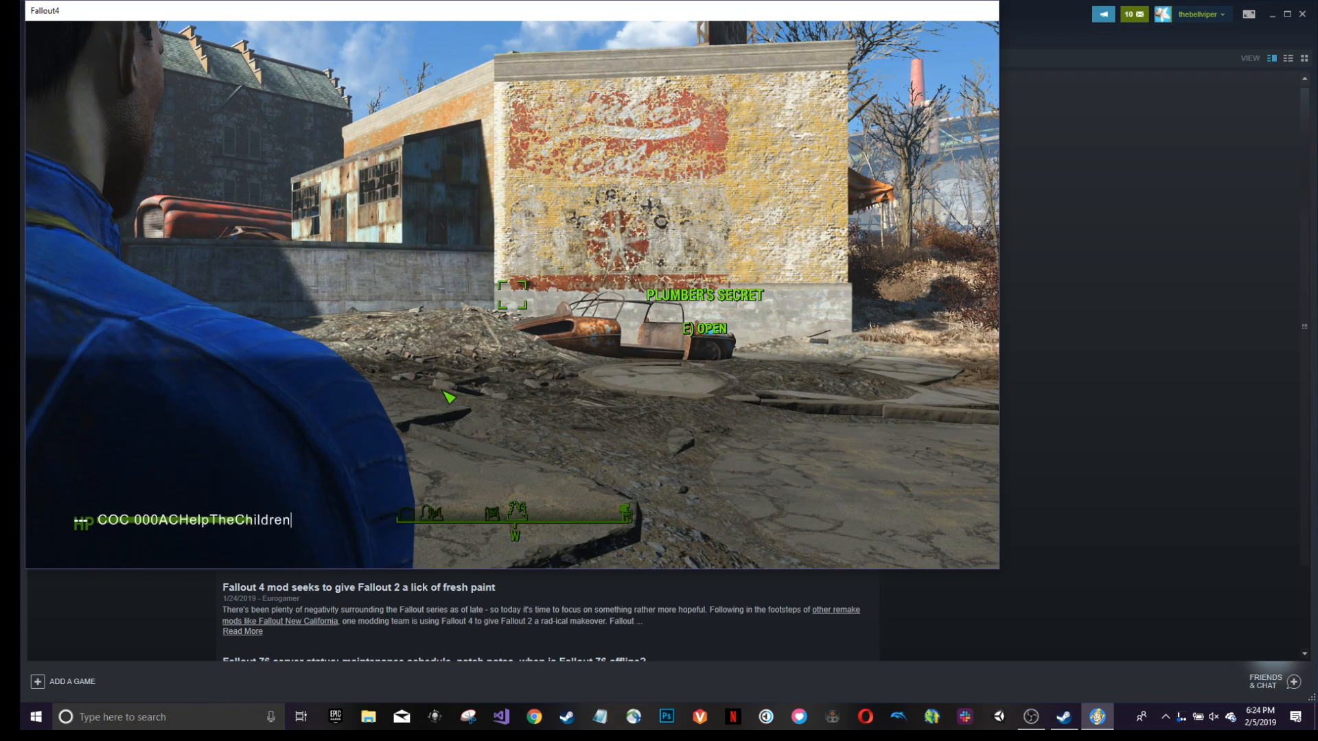
key("Return")
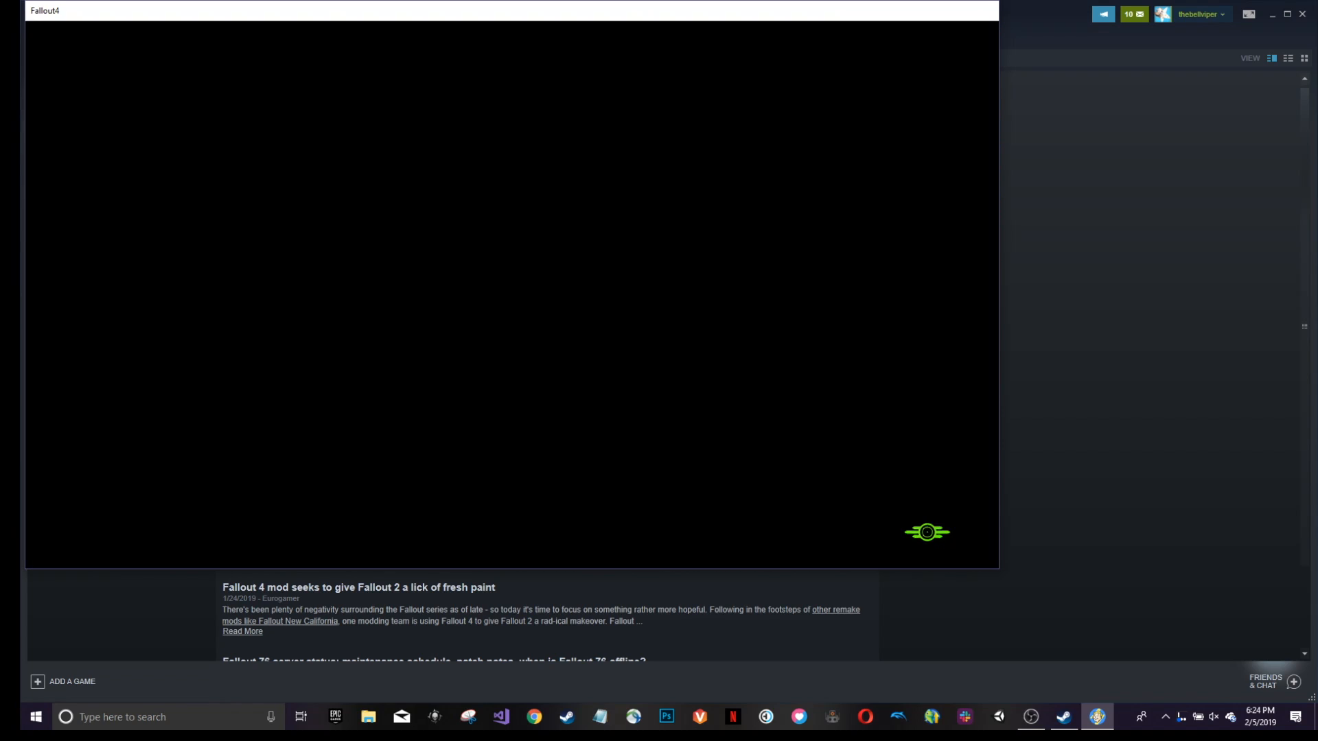